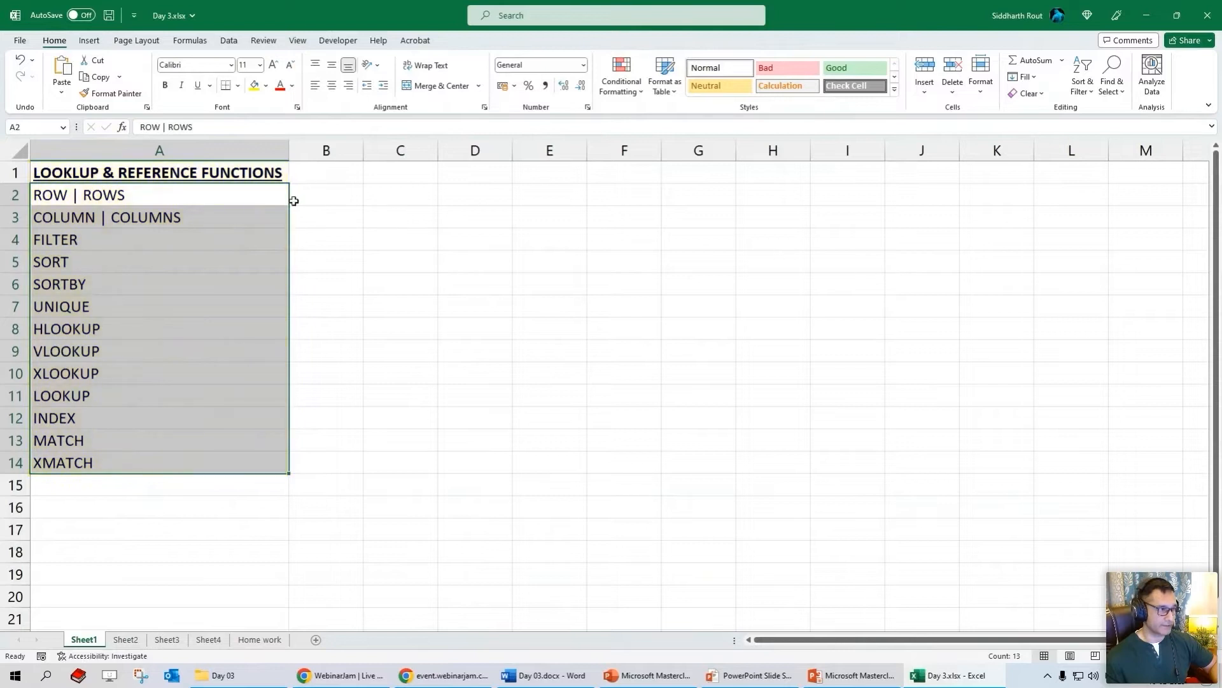
- Review the lookup and reference function list on Sheet1 and the publisher sales table on Sheet2
left_click_drag(61, 199, 71, 464)
left_click_drag(152, 198, 43, 191)
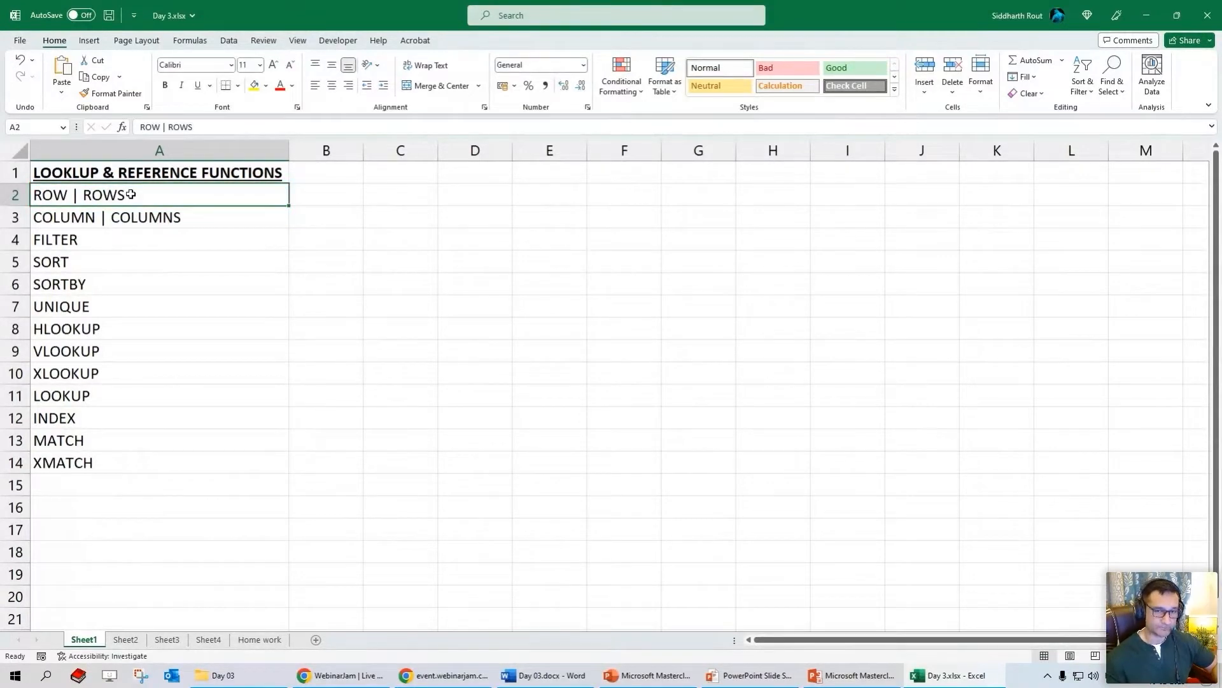
left_click(126, 640)
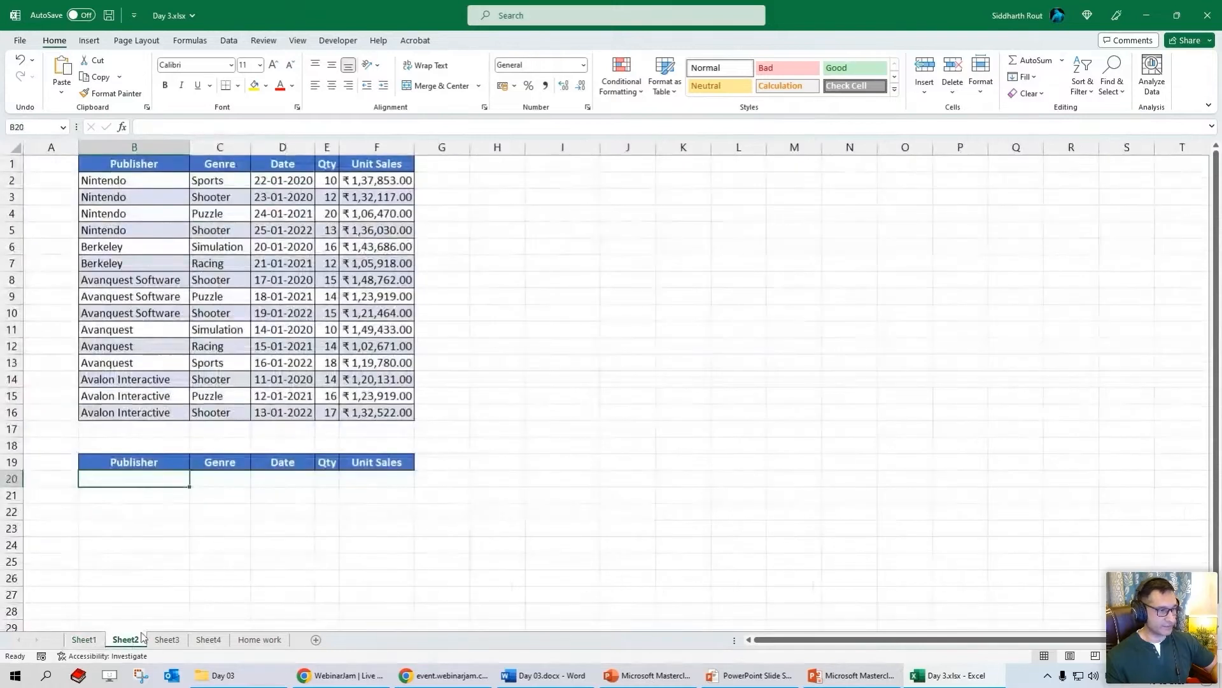
left_click(628, 344)
left_click_drag(122, 164, 357, 193)
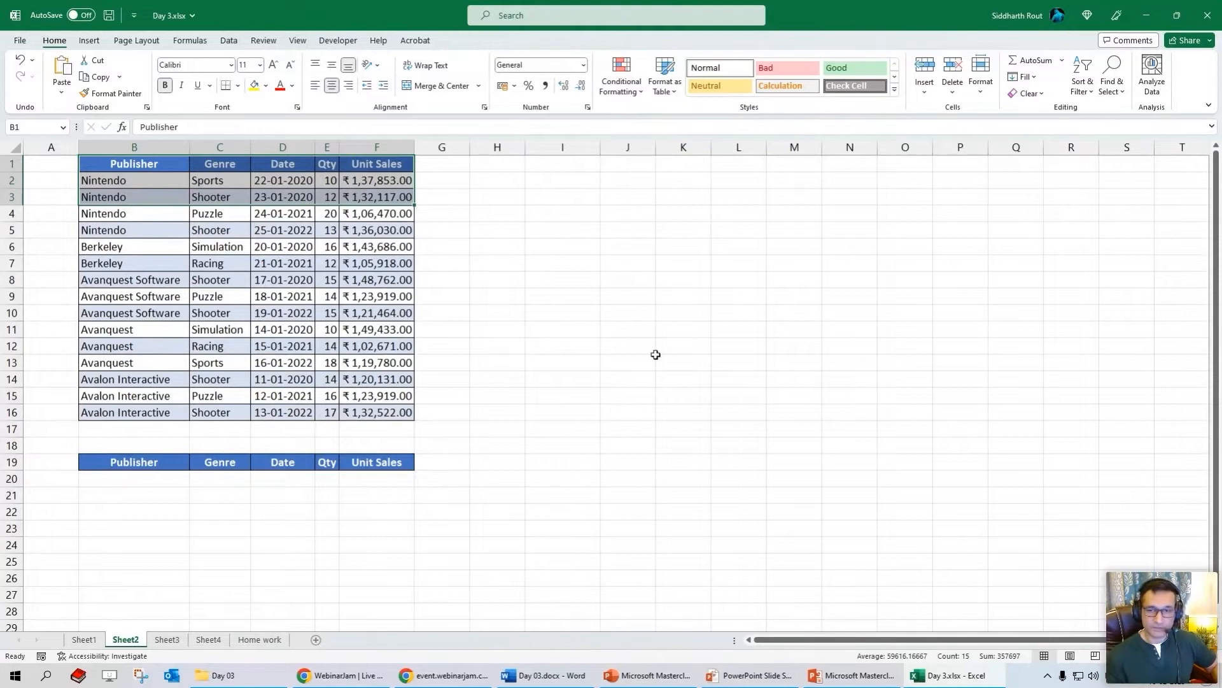
scroll(848, 380, "down", 1)
scroll(544, 362, "up", 1)
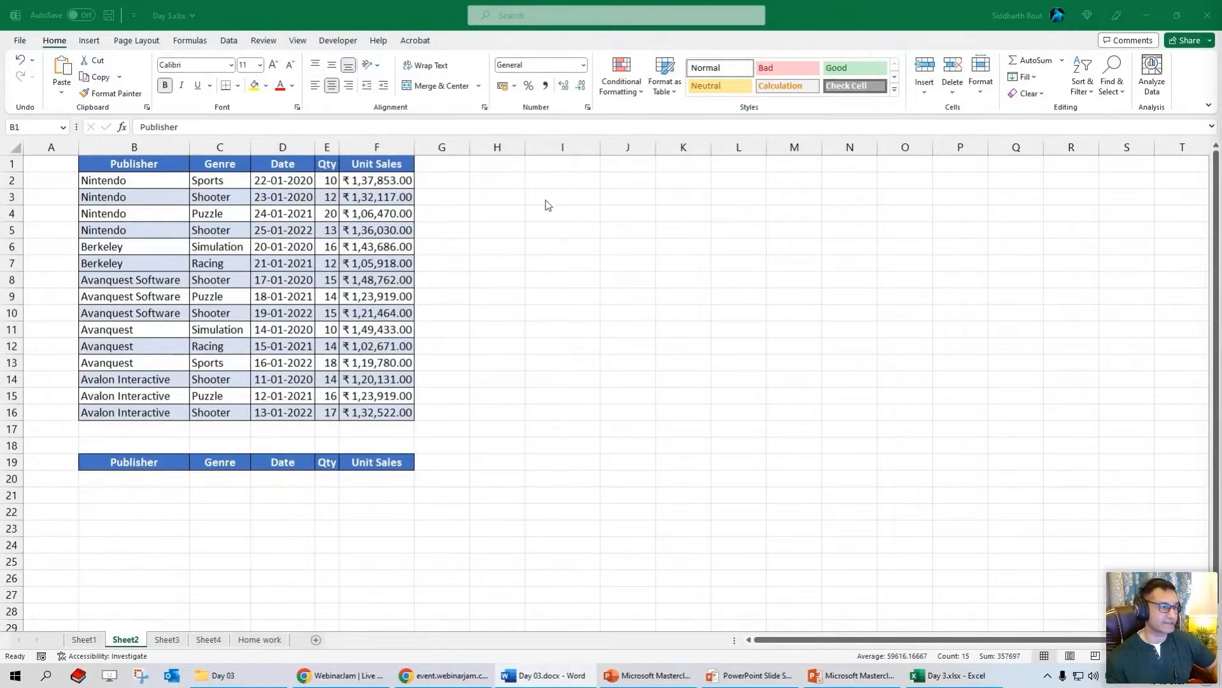
- Enter =ROW() in cell I2 of Sheet2 to return the cell's own row number
left_click(573, 178)
type("=row(")
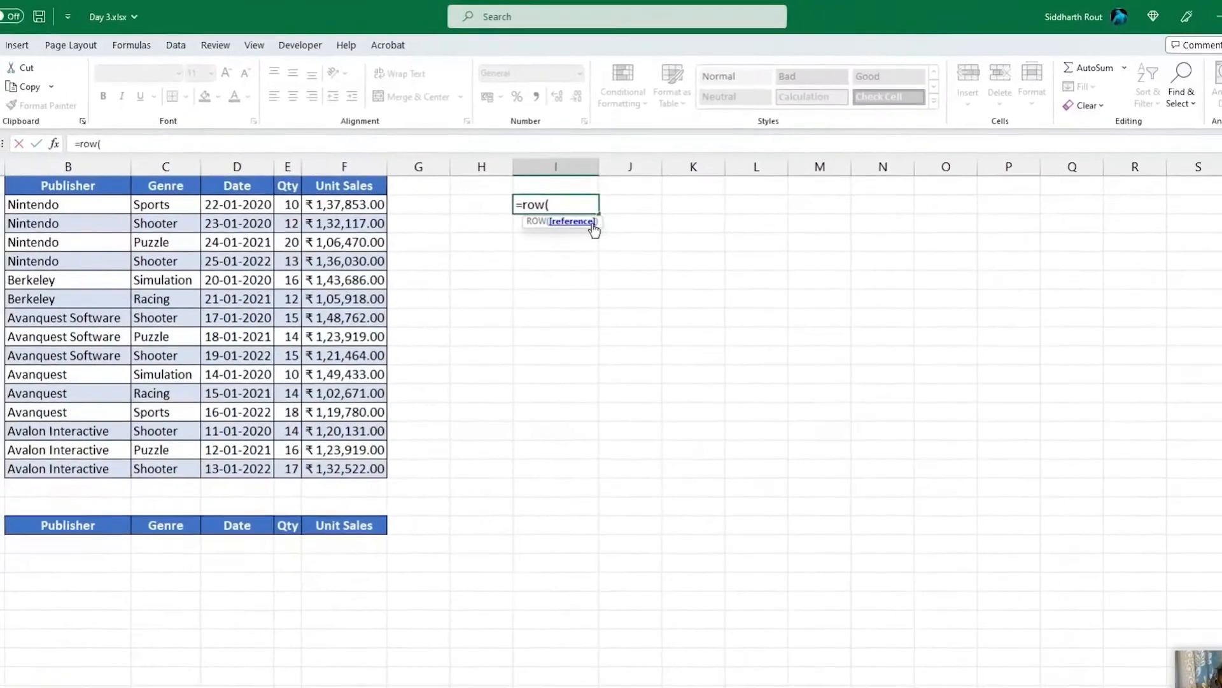
key("Return")
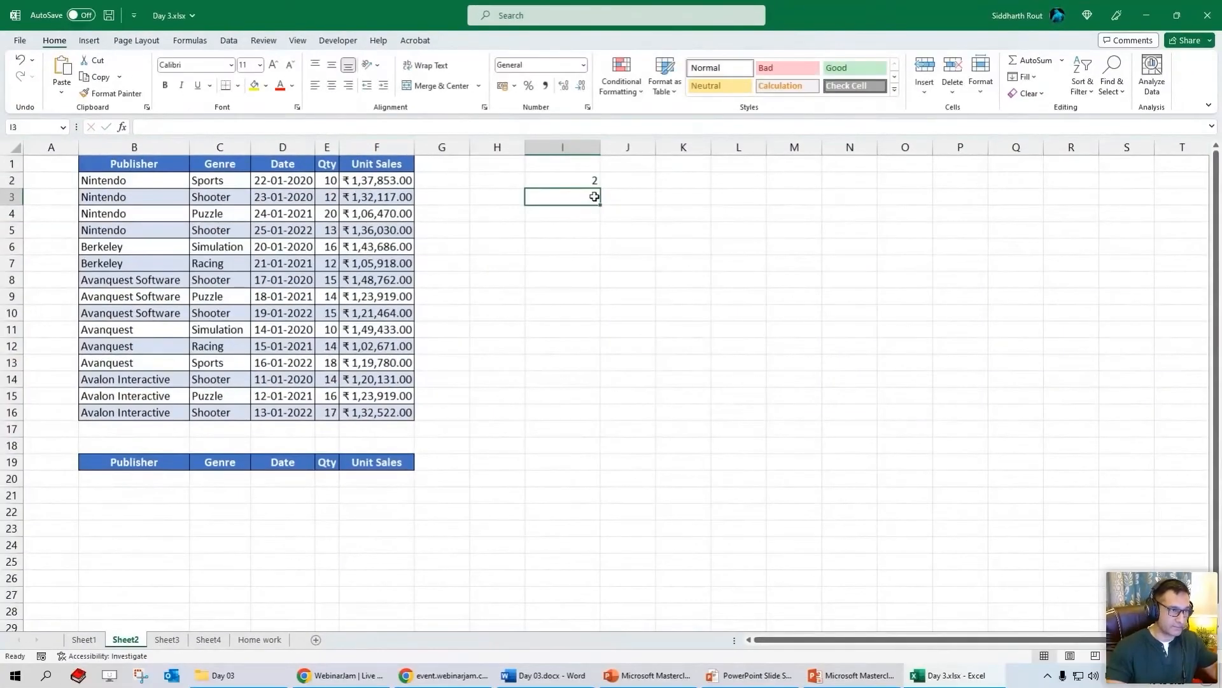
key("Up")
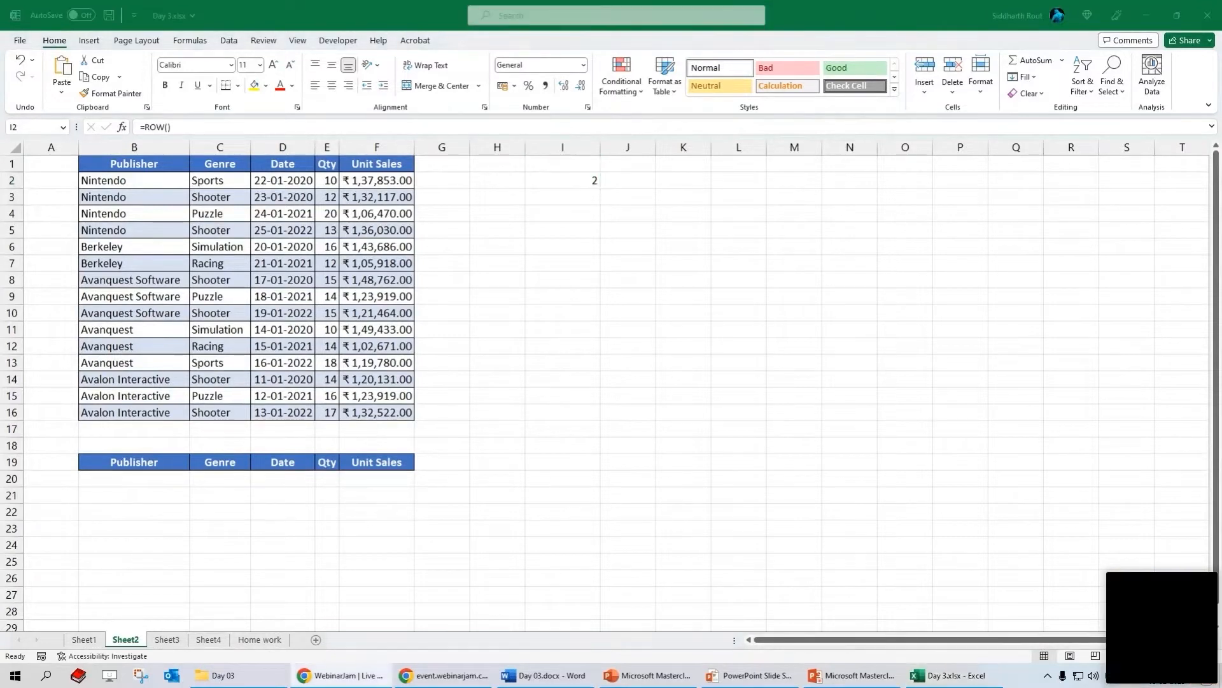
left_click(798, 217)
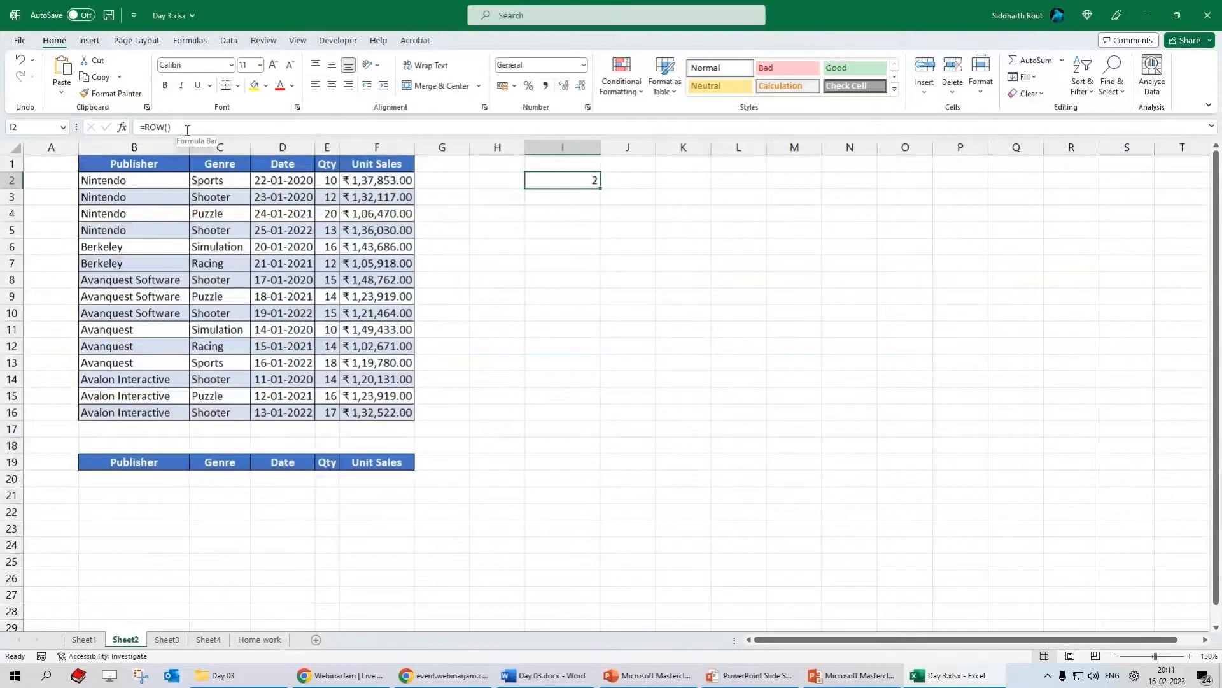
- Enter =ROW() in cell L4 as a second example without a reference
left_click(732, 212)
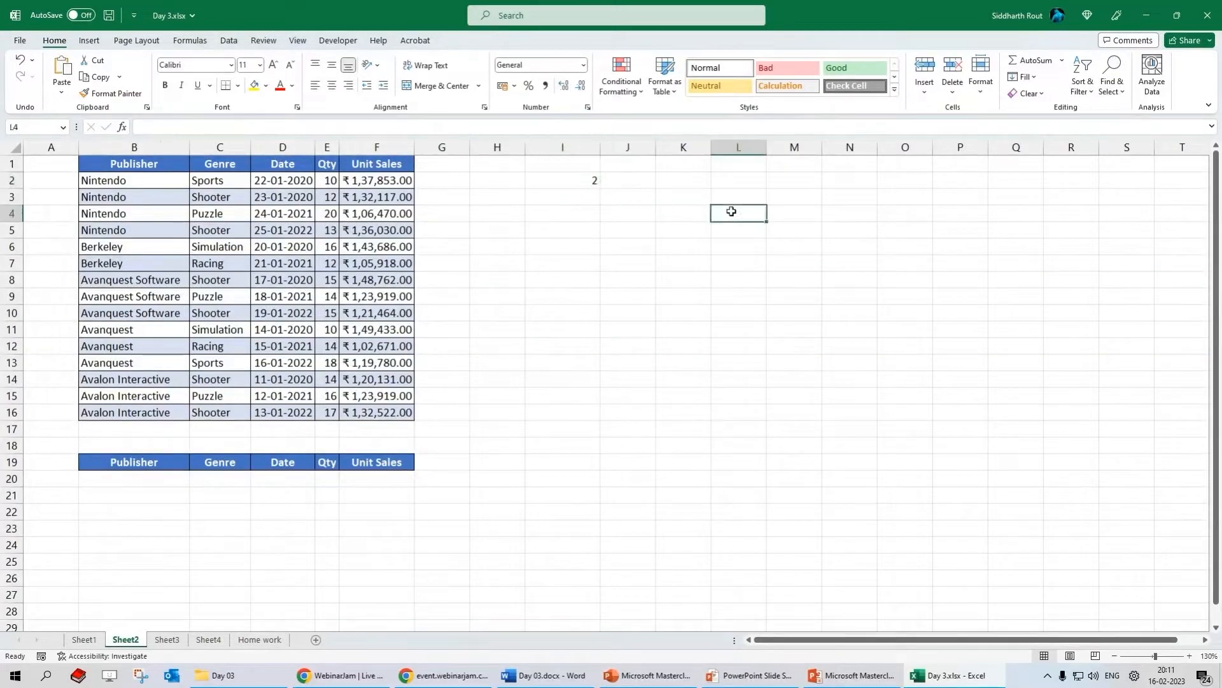
type("=row()")
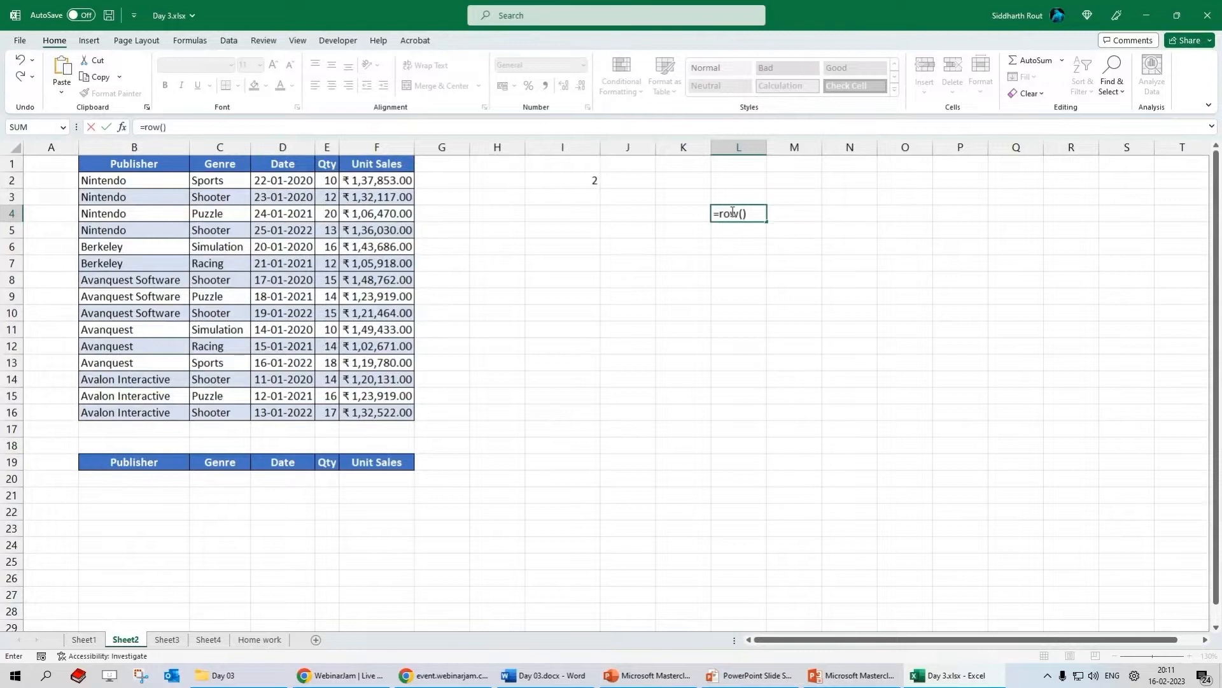
key("ctrl+Return")
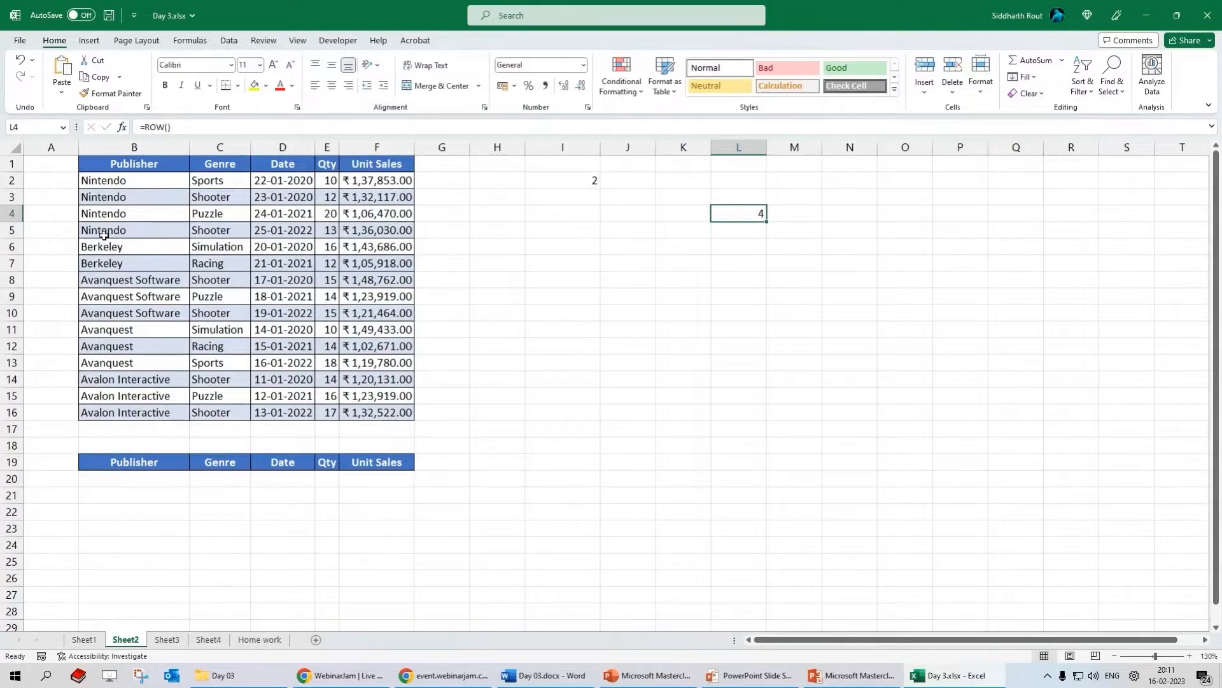
- Change the formula in L4 to =ROW(B2:B16) so it returns the row numbers of the publisher entries
left_click(12, 214)
left_click(727, 208)
key("F2")
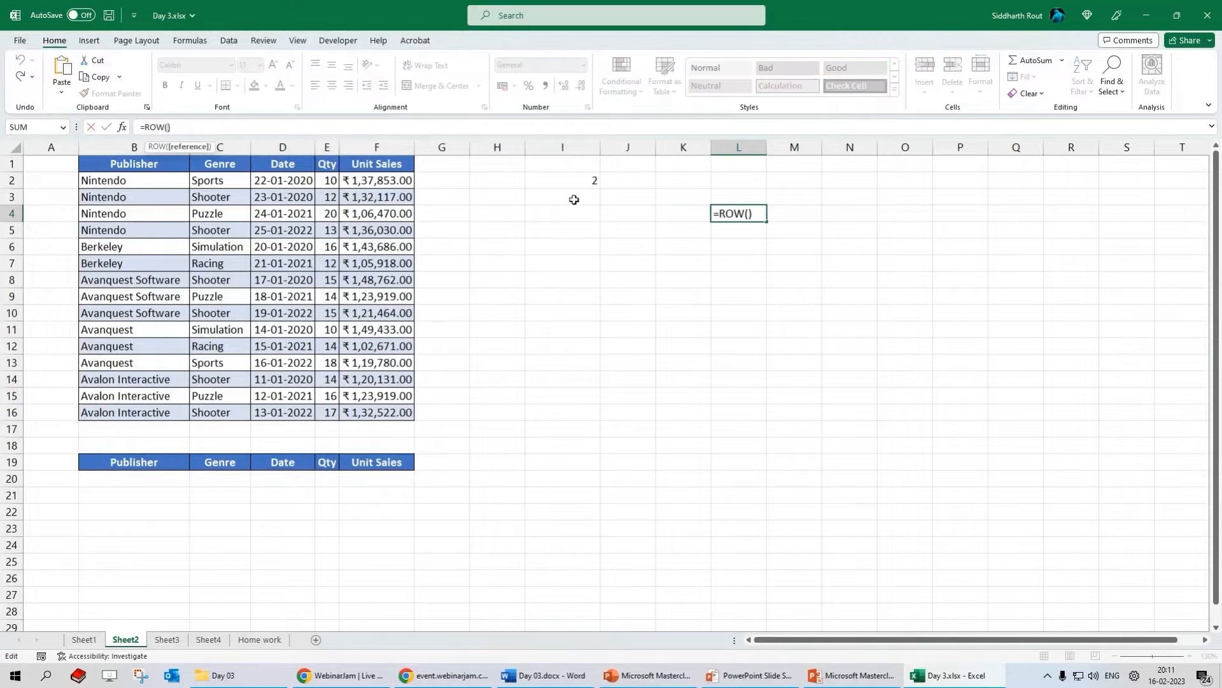
left_click_drag(114, 181, 118, 414)
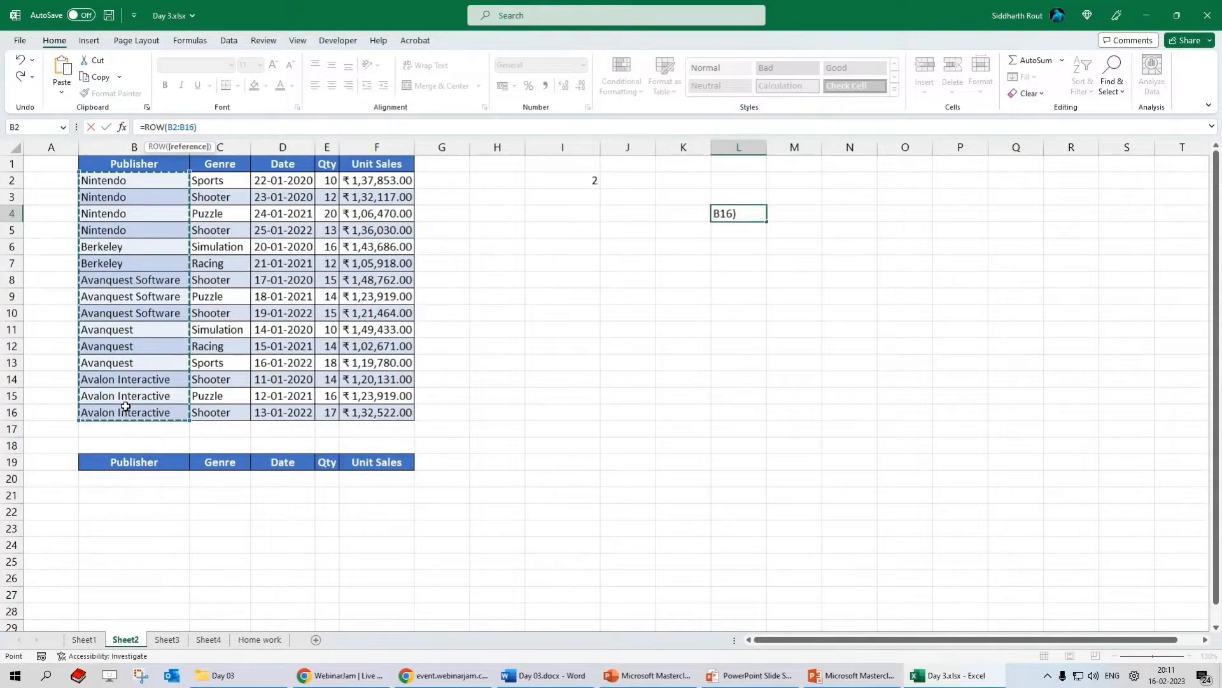
key("ctrl+Return")
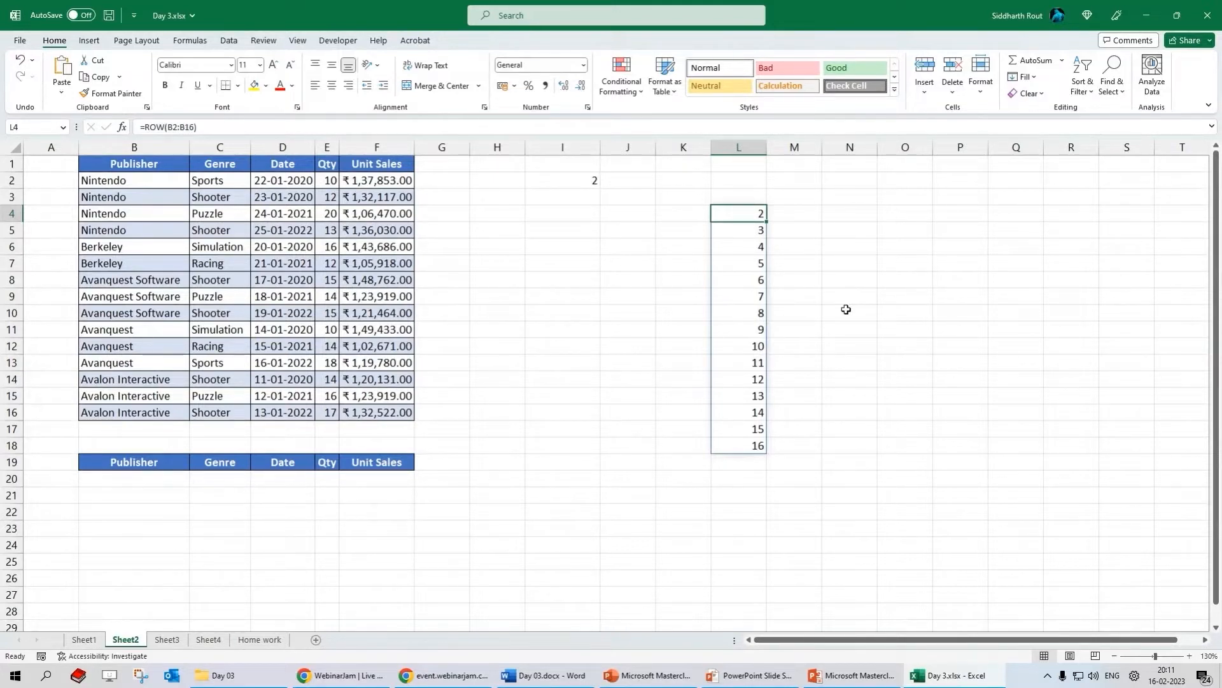
- Clear the ROW results from column L and from cell I2
left_click_drag(751, 215, 755, 457)
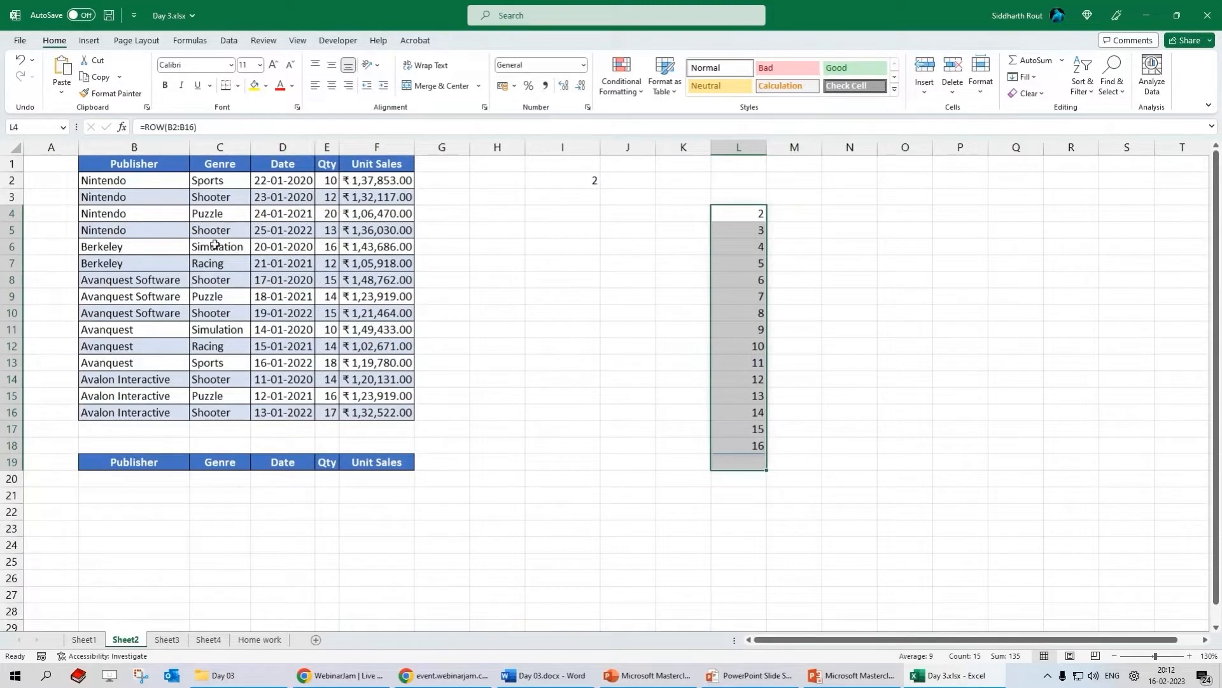
key("Delete")
left_click(586, 181)
key("Delete")
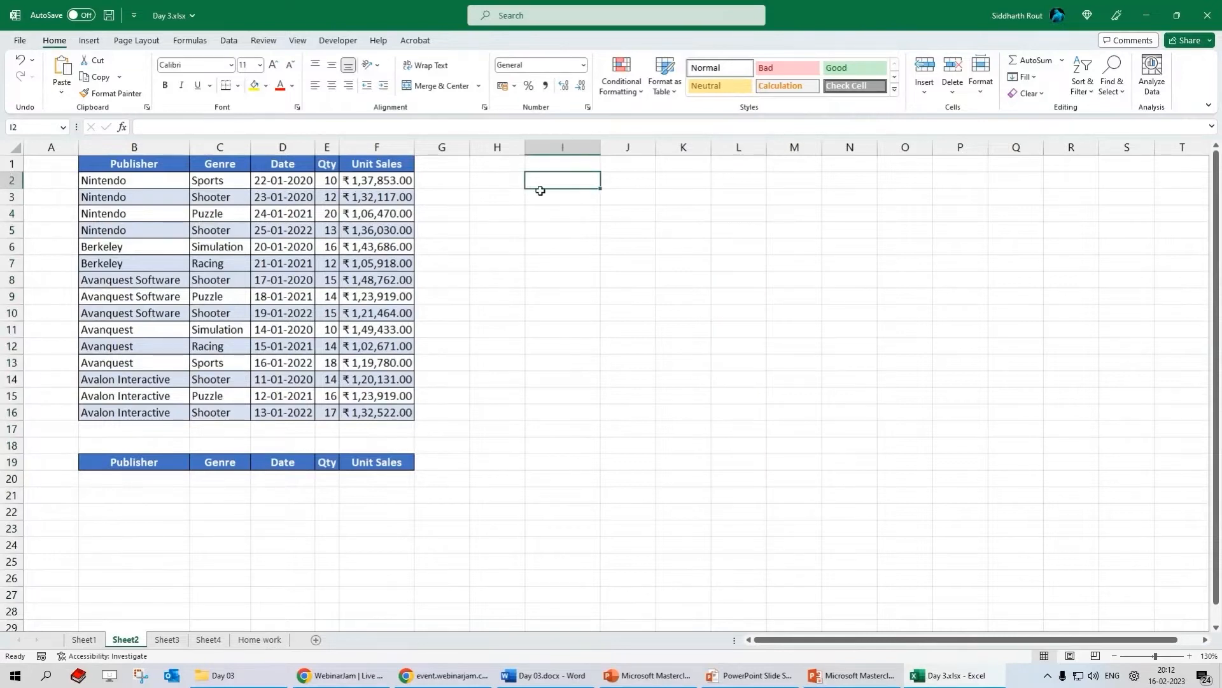
- Enter =ROW(B1:F1) in cell I2 to return the row number of the table's header row
type("=row(")
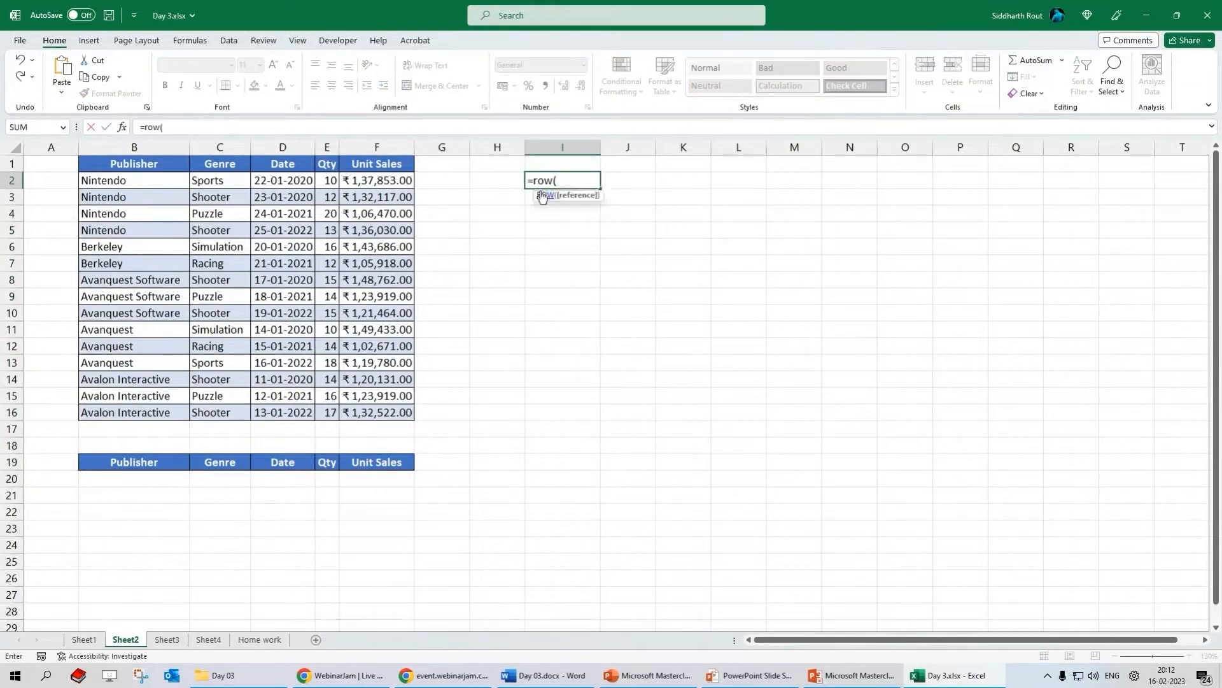
left_click_drag(118, 166, 376, 163)
type(")")
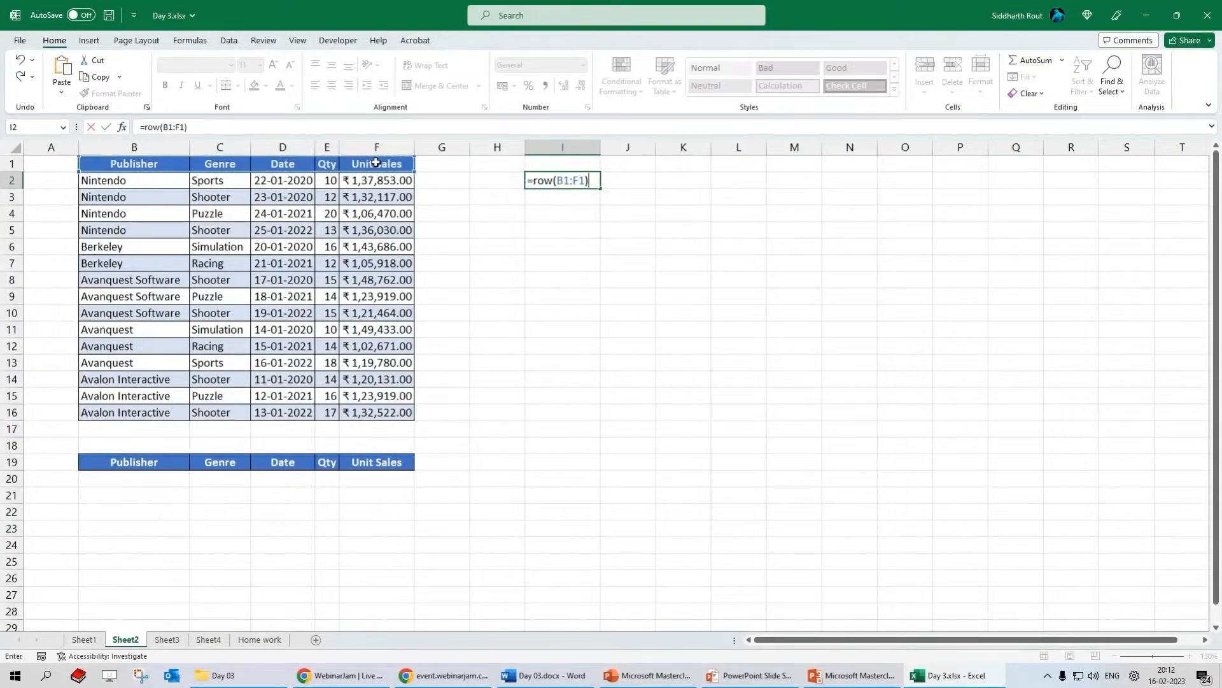
key("ctrl+Return")
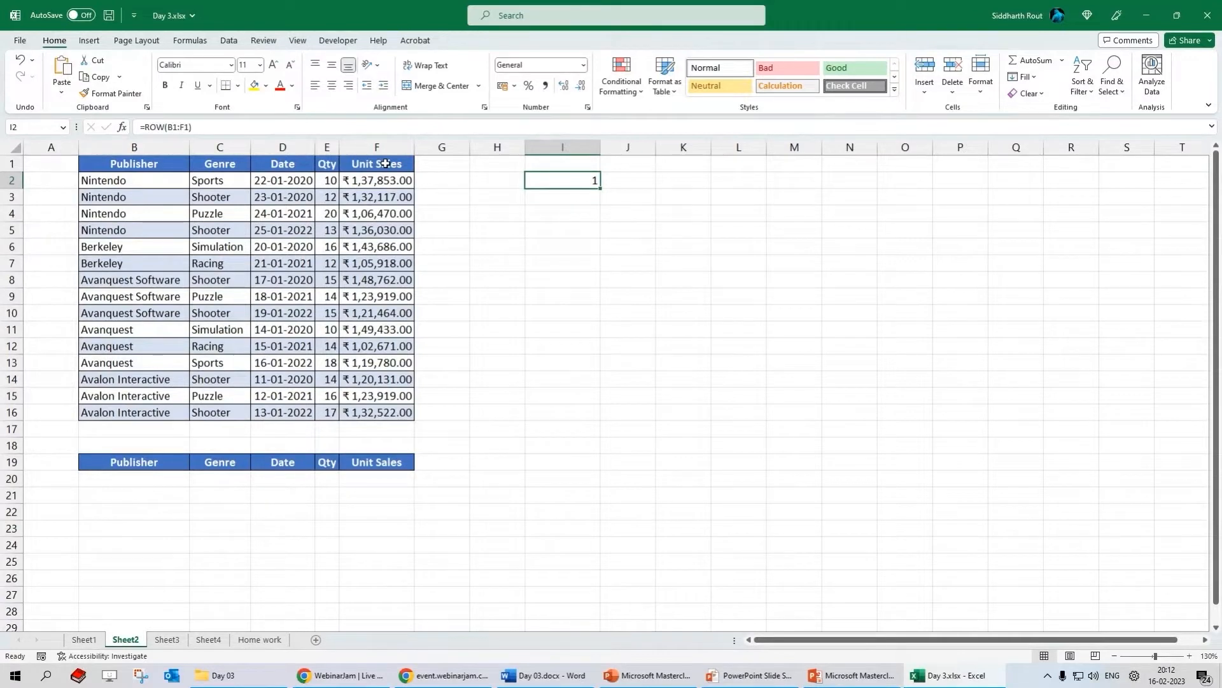
left_click(163, 125)
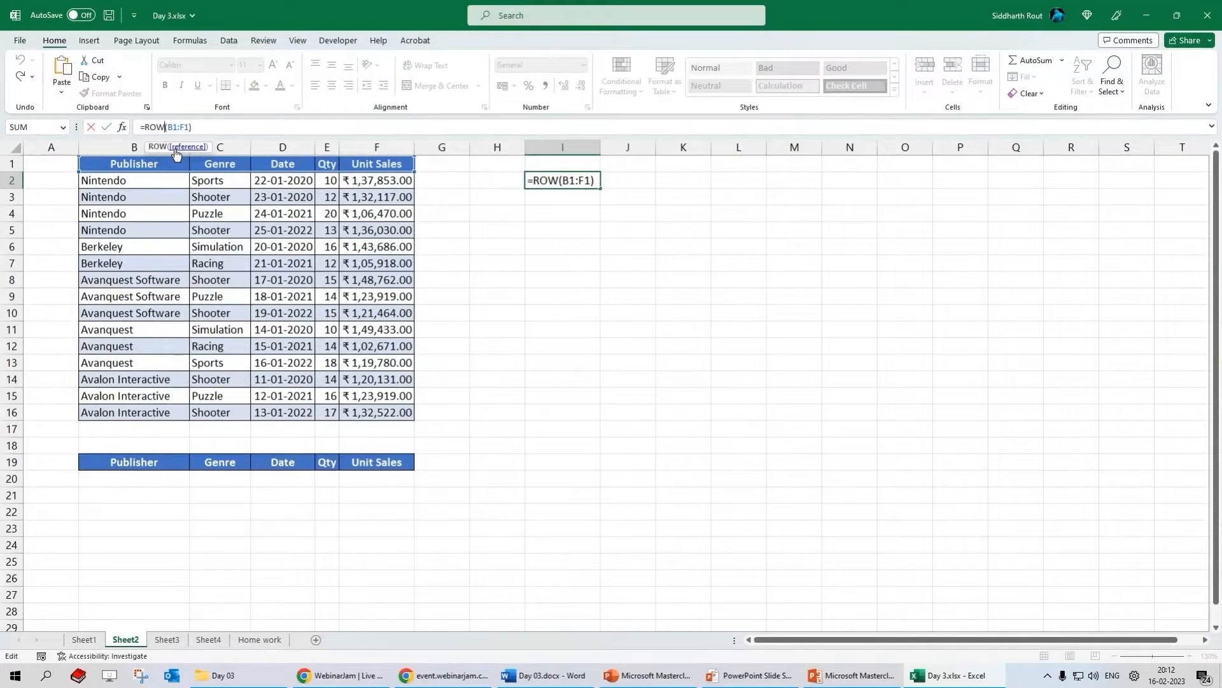
type("s")
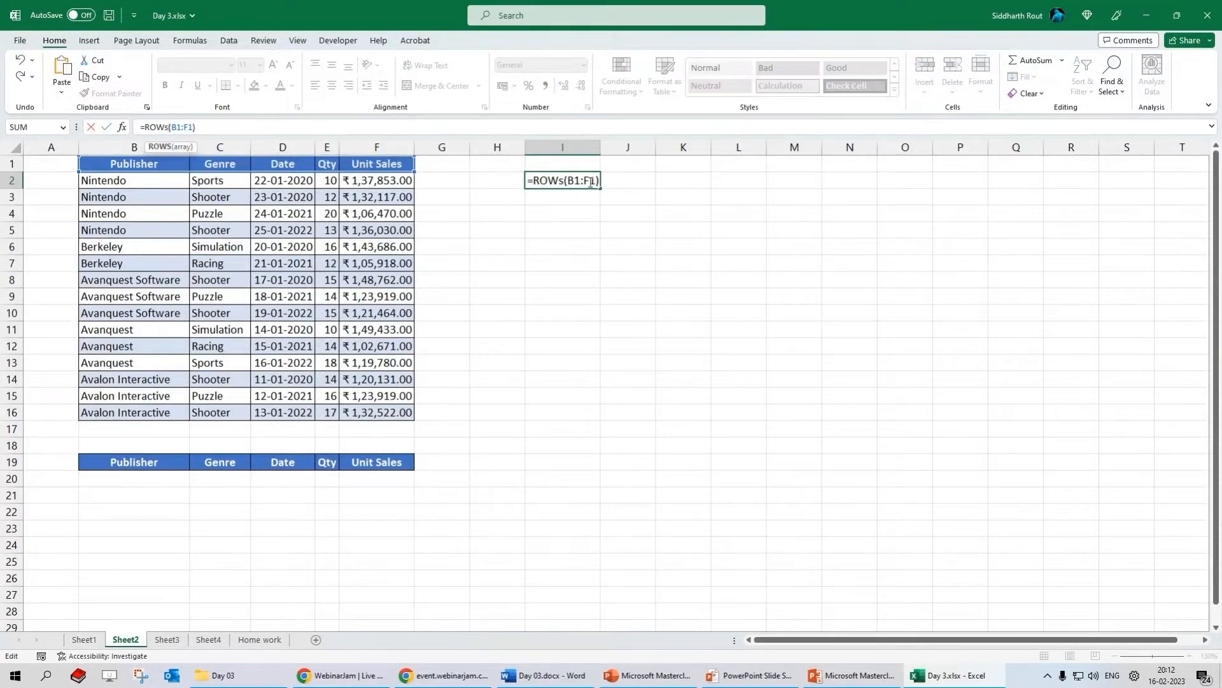
key("Escape")
- Enter =ROWS(B1:B16) in cell I2 to count the rows in the Publisher column range
type("=rows")
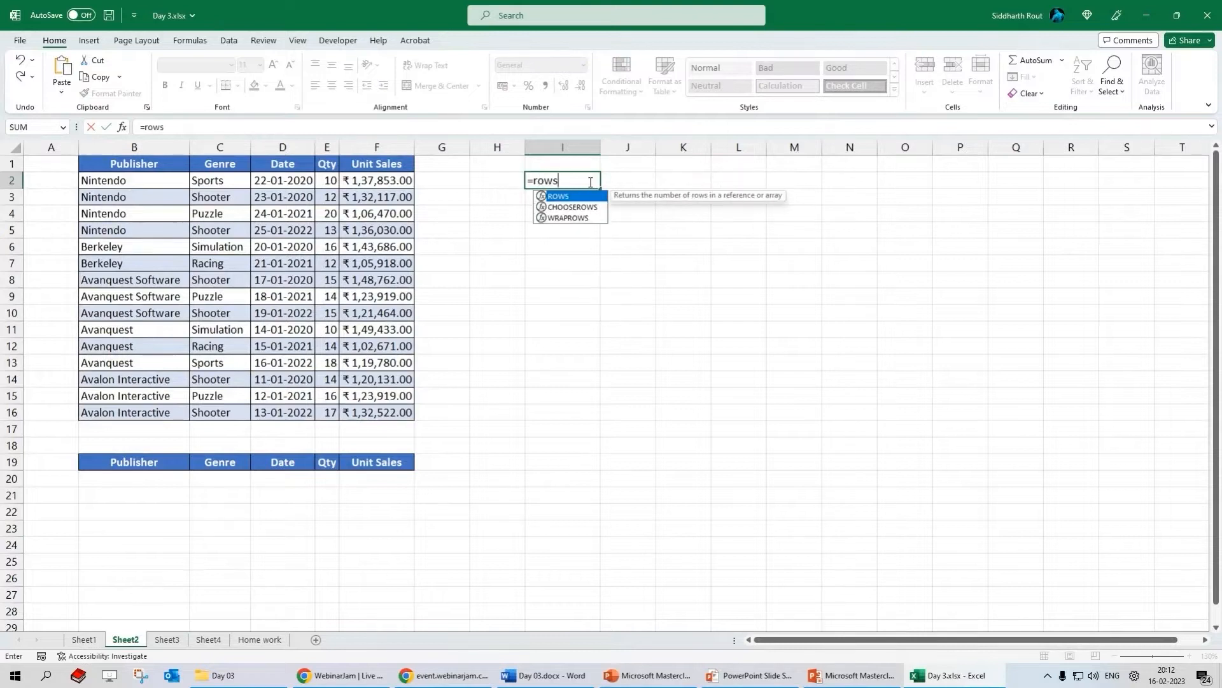
type("(")
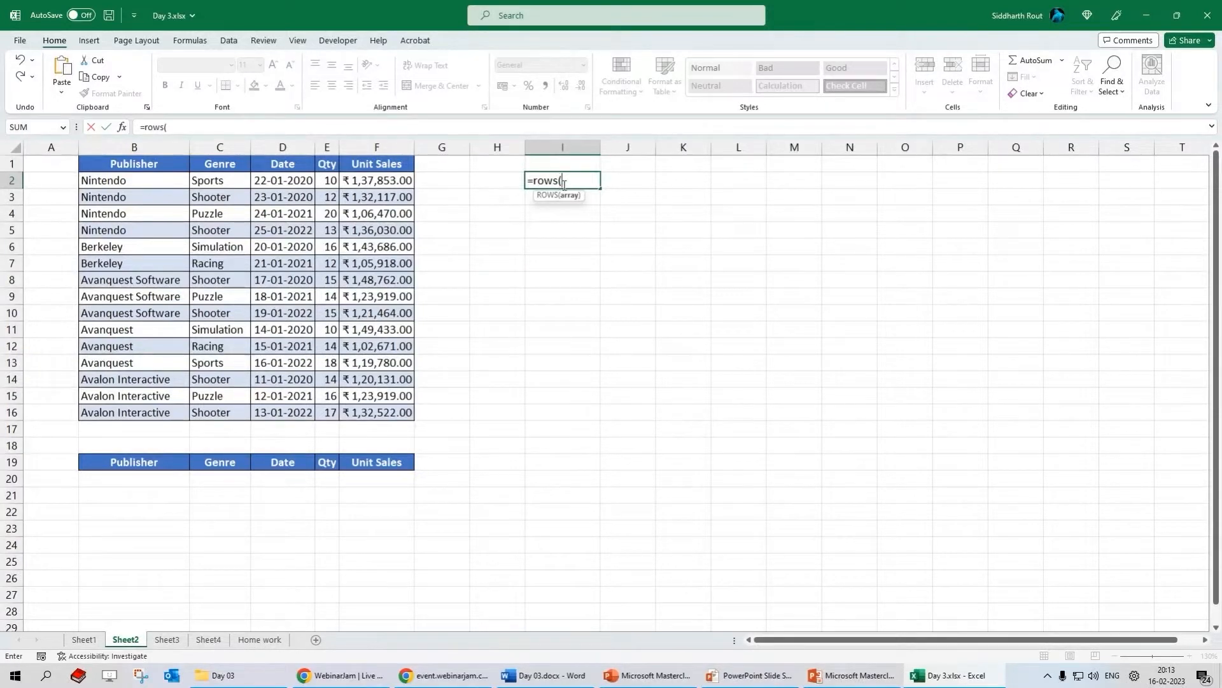
left_click(118, 184)
left_click_drag(118, 166, 130, 414)
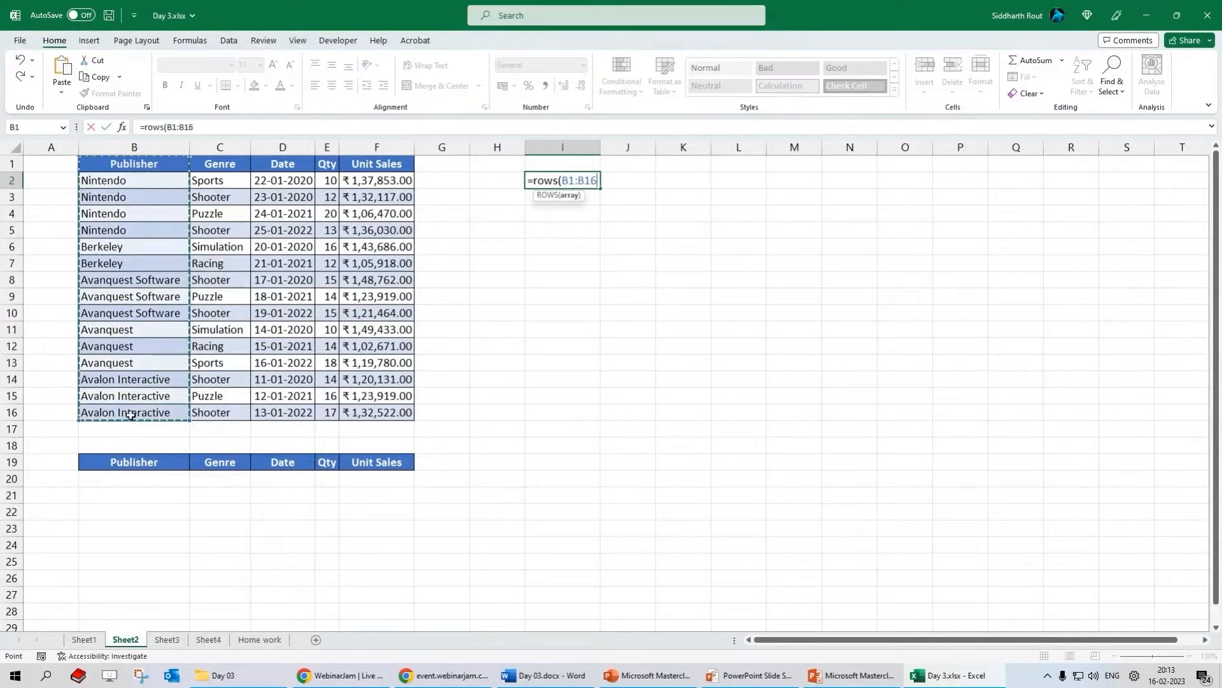
type(")")
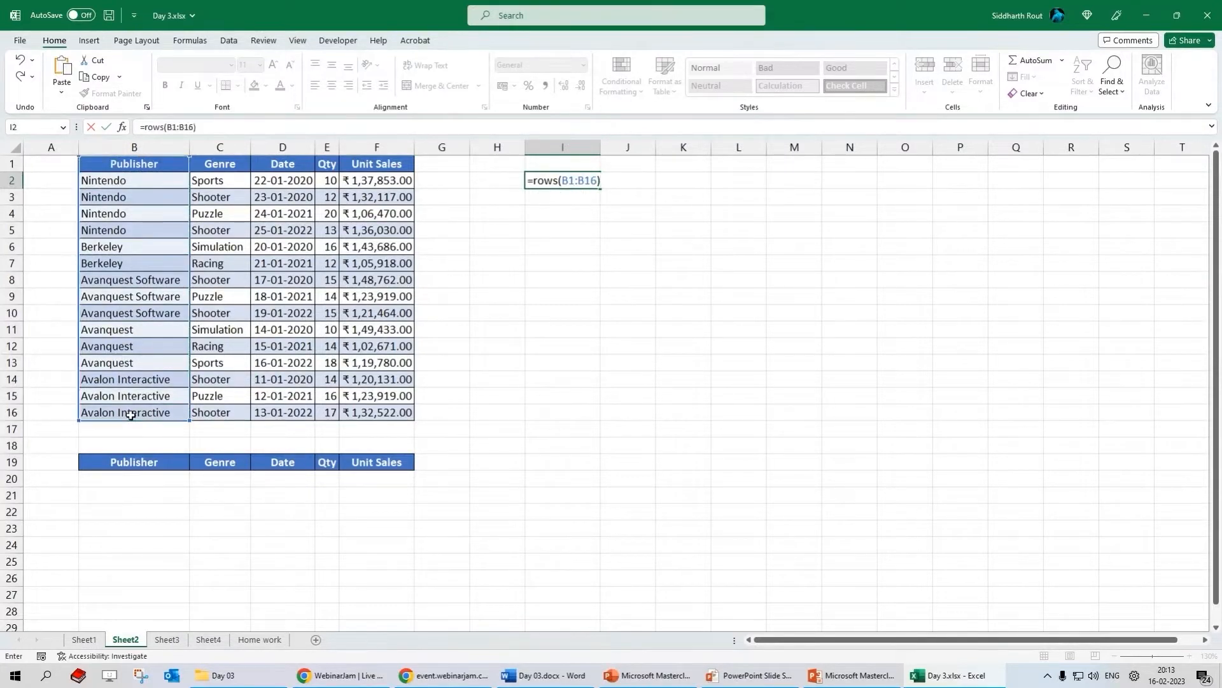
key("ctrl+Return")
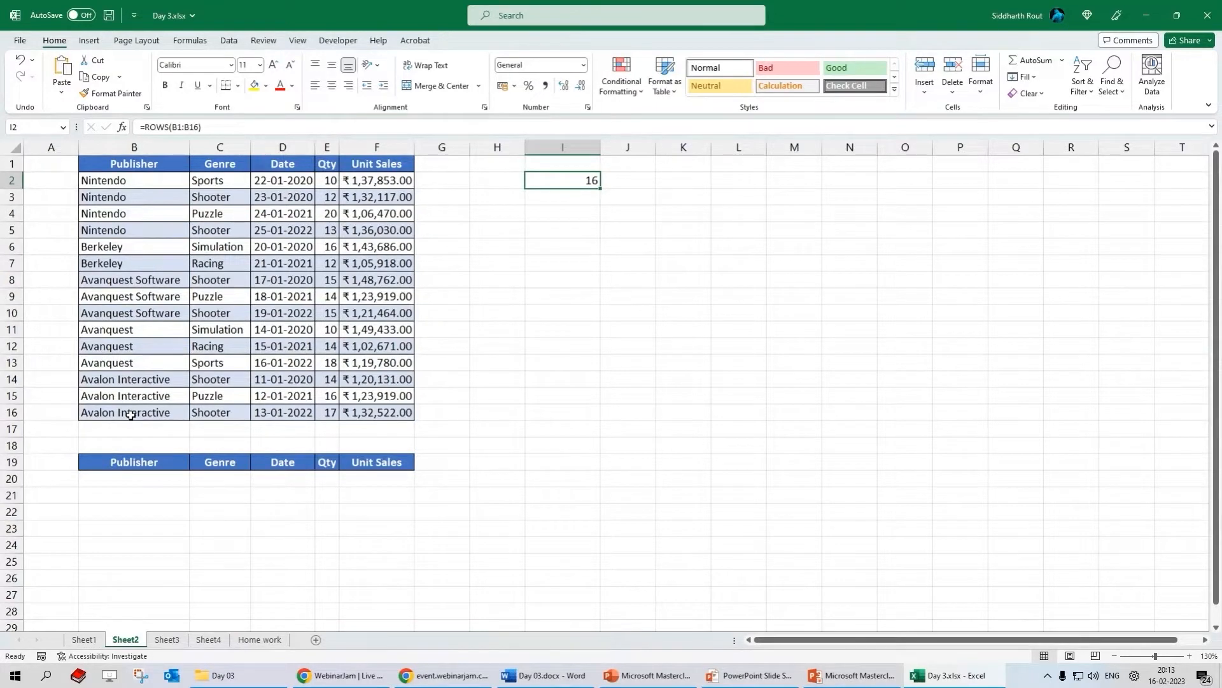
- Highlight the ROW | ROWS entry in cell A2 of Sheet1 with yellow fill to mark it as covered
key("alt+Tab")
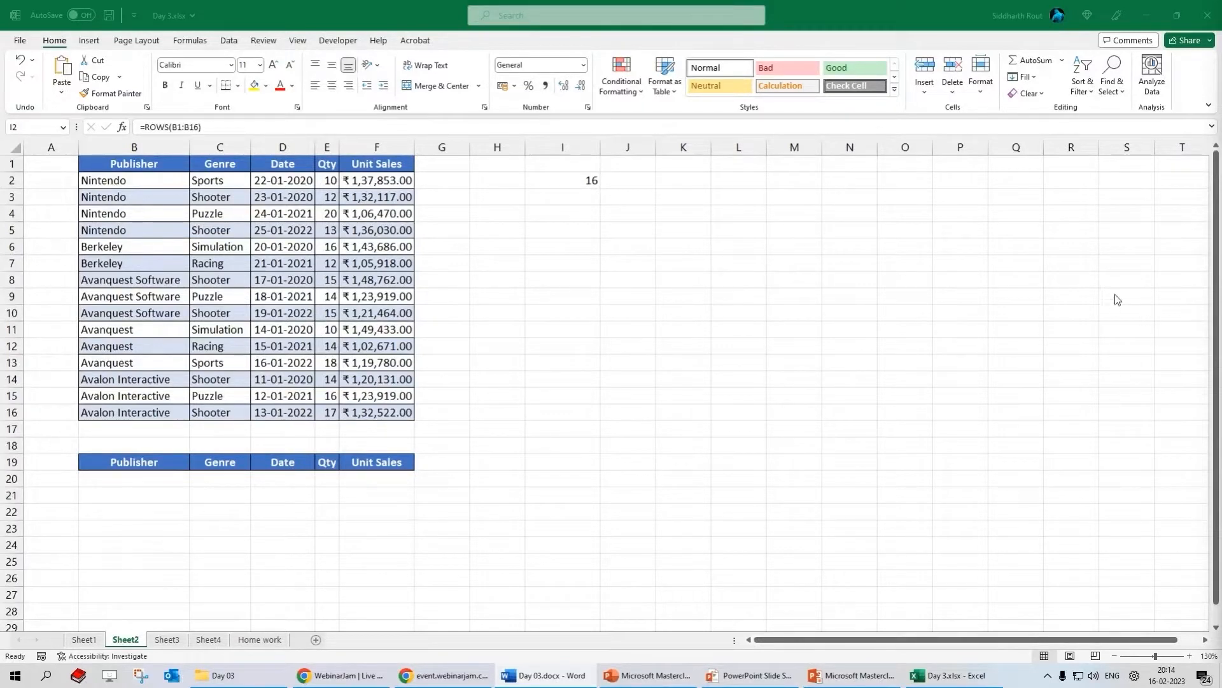
left_click(79, 640)
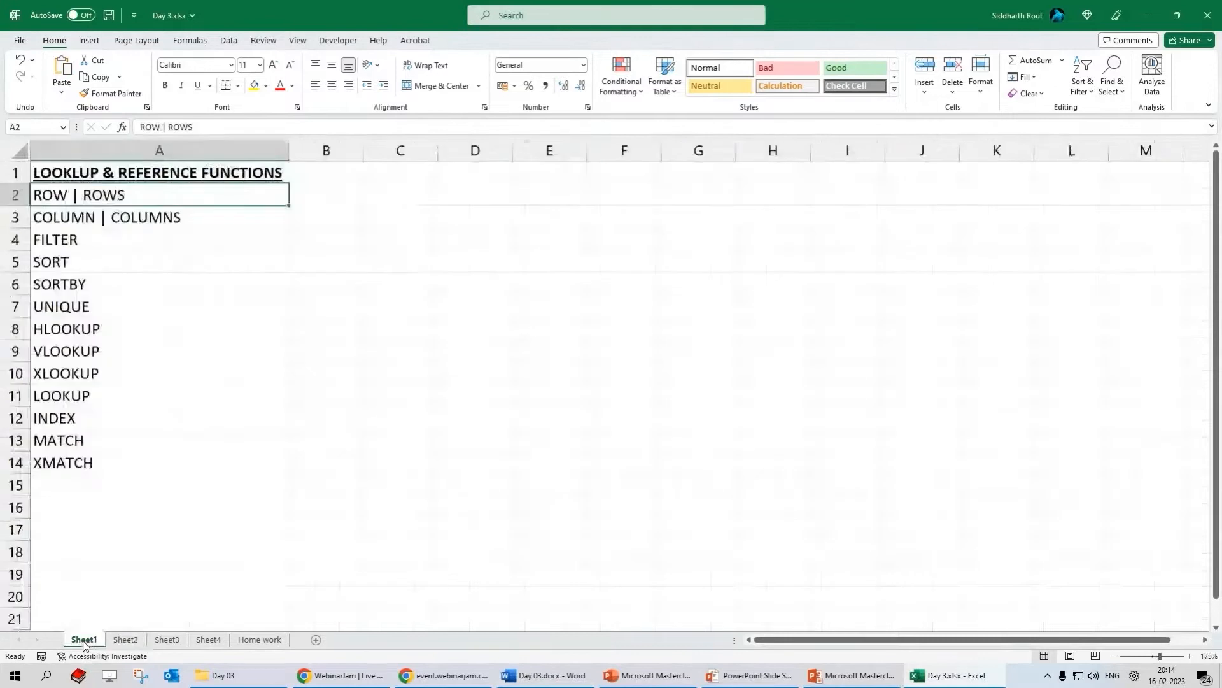
left_click(56, 219)
left_click(94, 195)
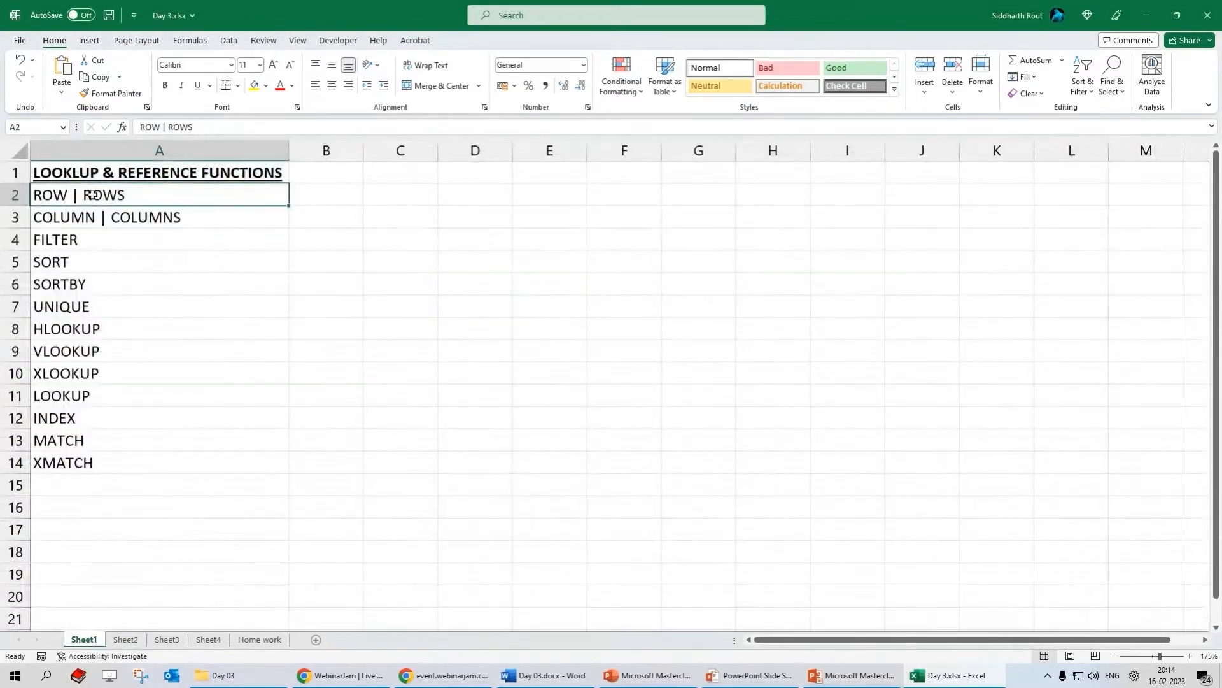
left_click(254, 84)
left_click(95, 220)
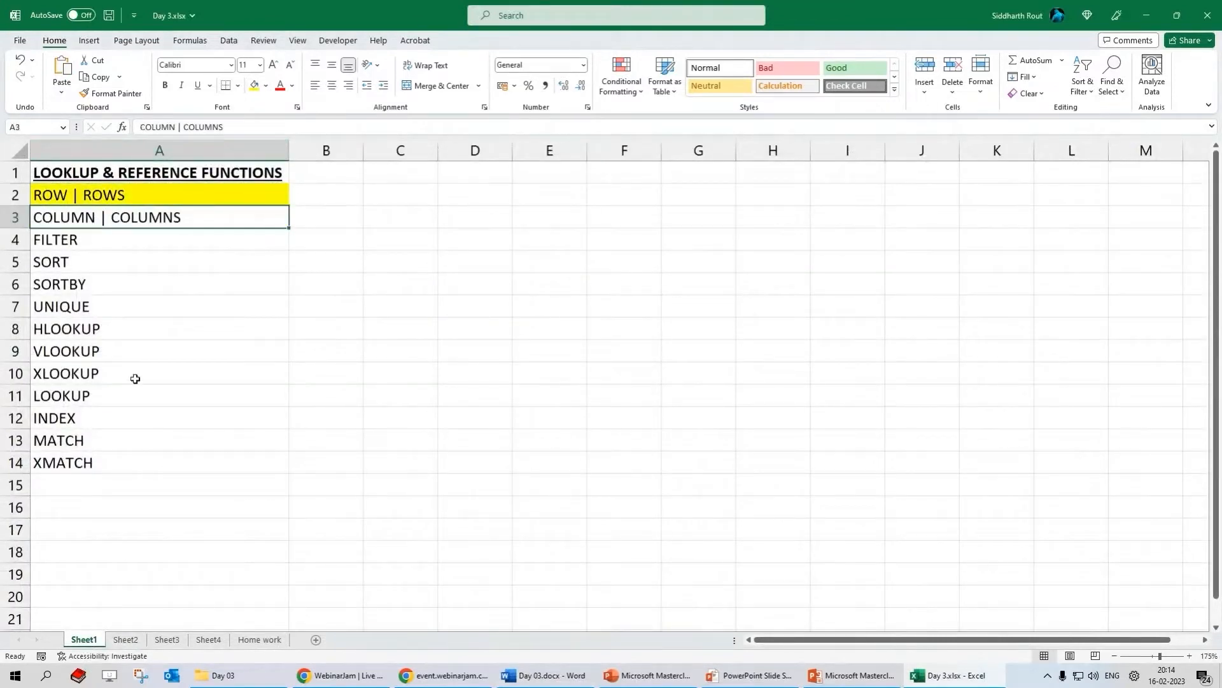
- Enter =COLUMN(C1) in cell I2 of Sheet2 to return the Genre header's column number
left_click(127, 640)
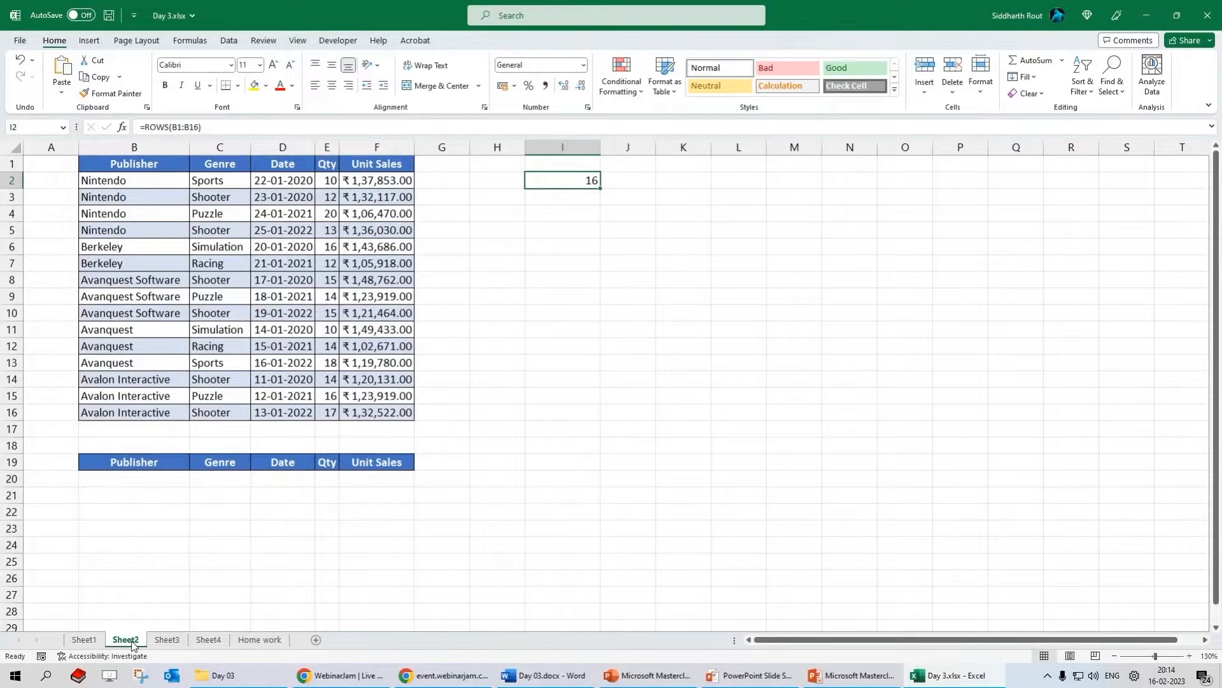
type("=column(")
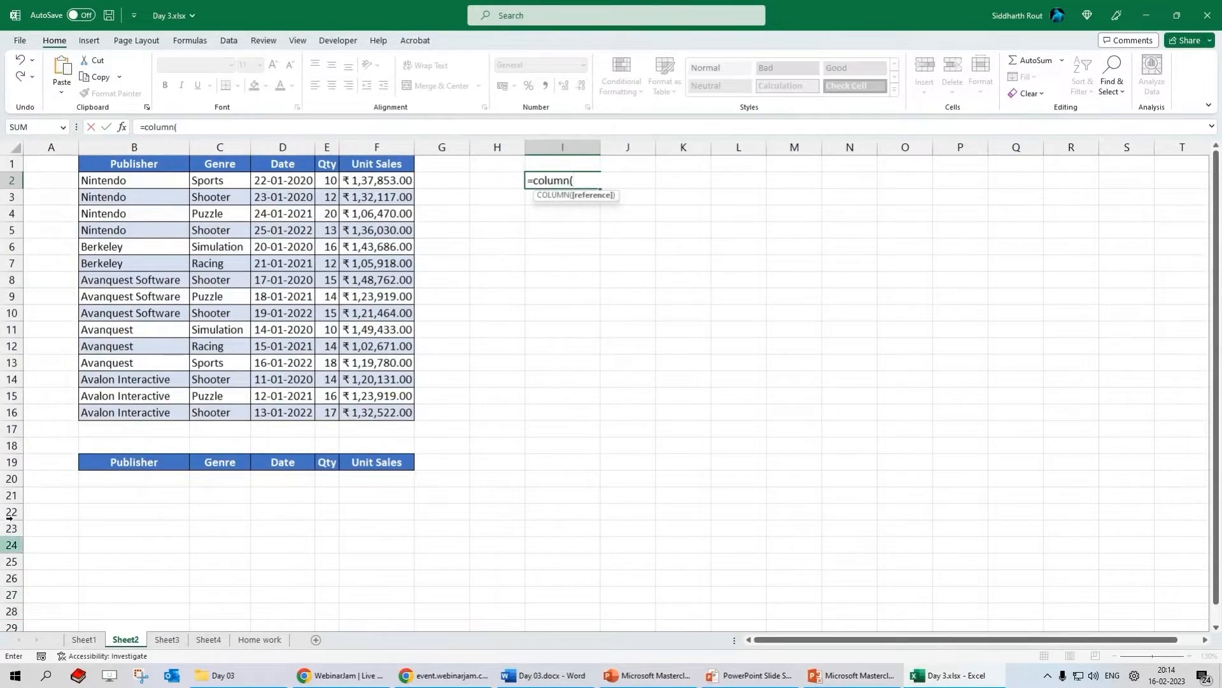
left_click(220, 167)
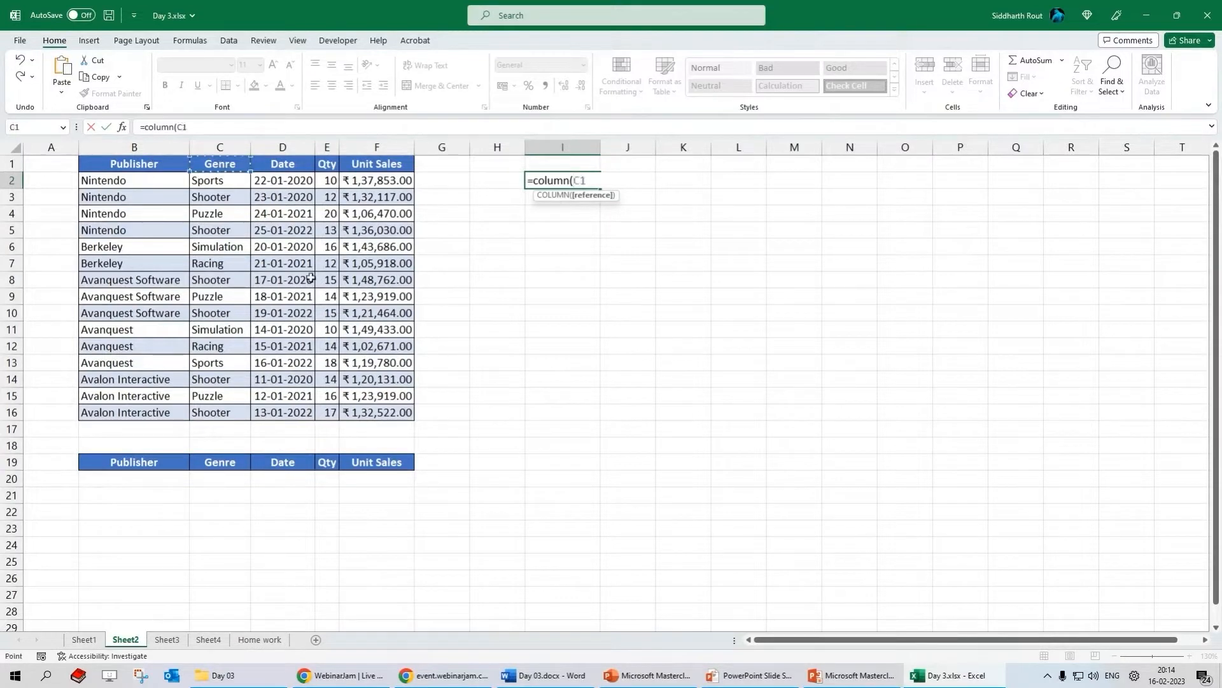
type(")")
key("Return")
key("Up")
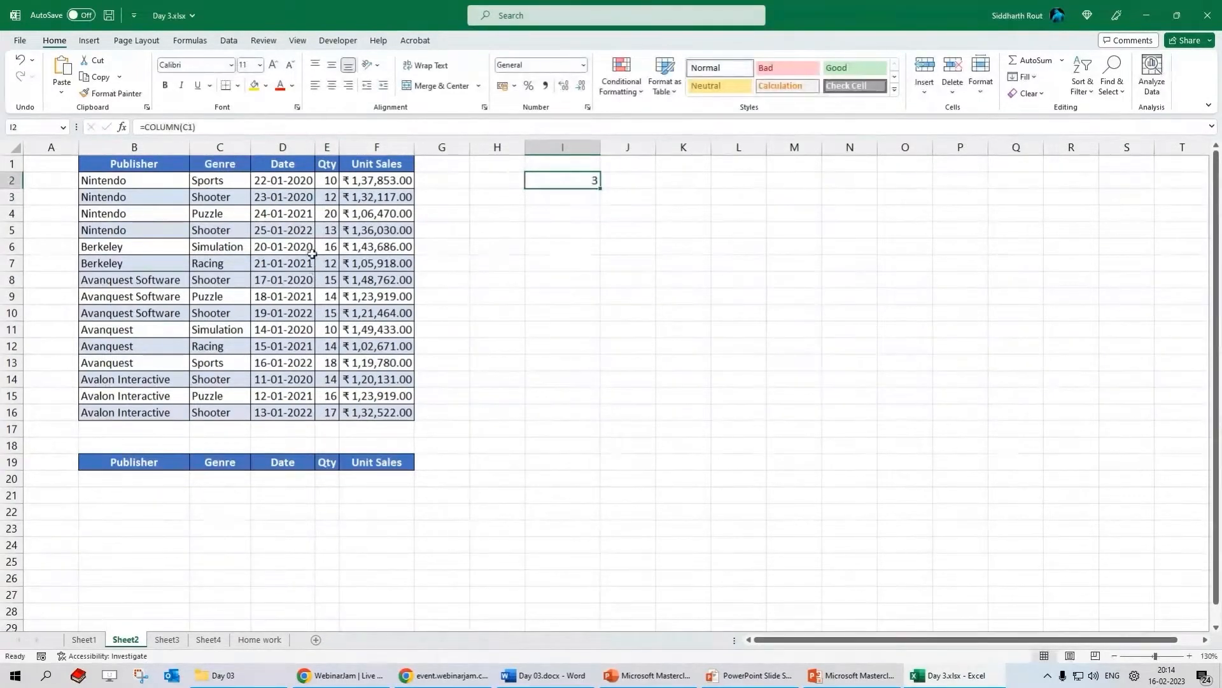
- Fill the COLUMN(C1) formula from cell I2 across to cell N2
left_click(204, 164)
left_click(594, 178)
left_click(182, 127)
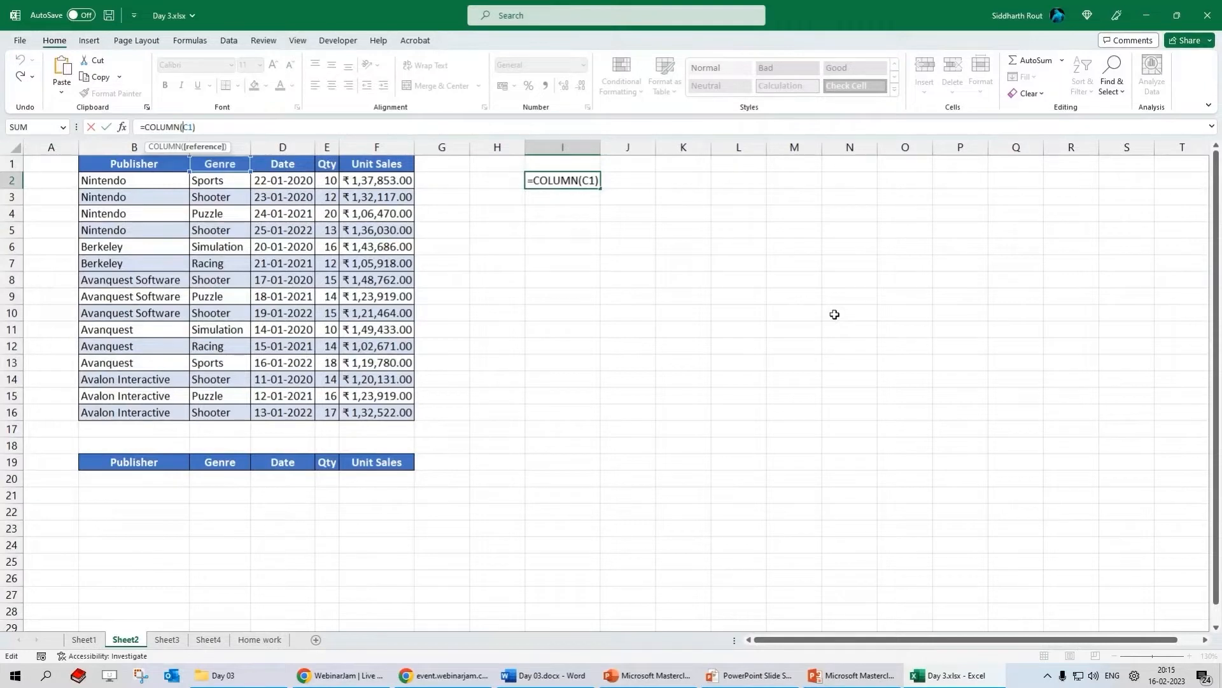
key("ctrl+Return")
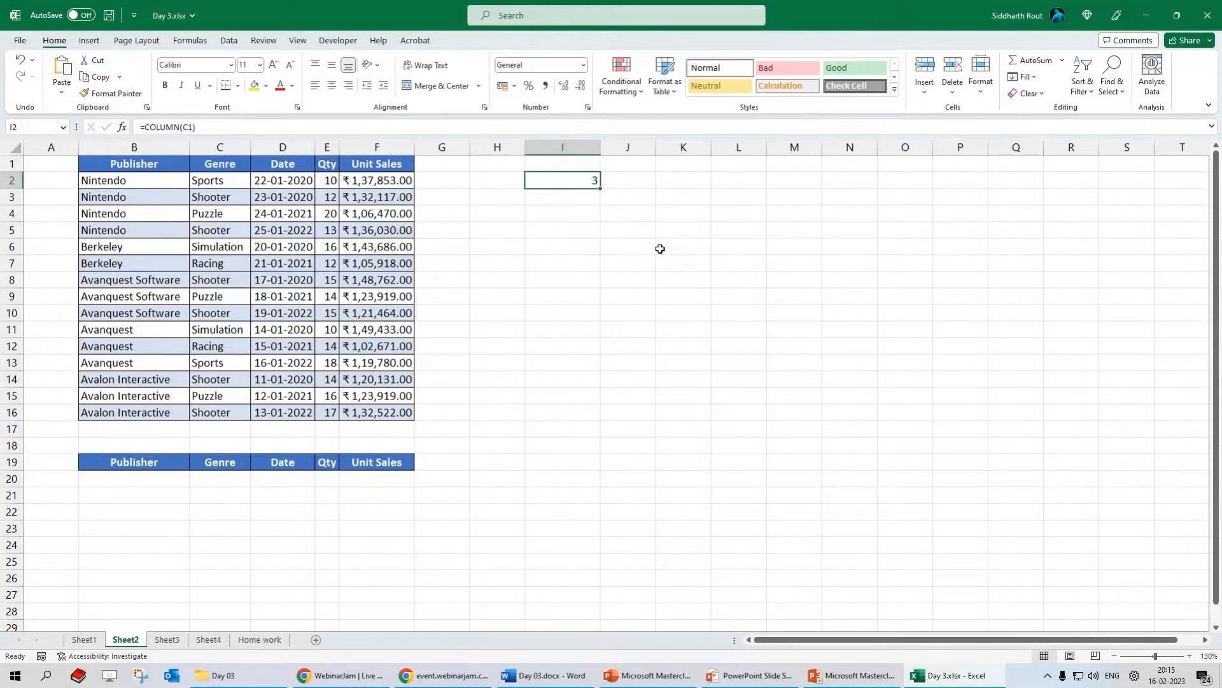
left_click_drag(601, 189, 874, 185)
left_click(581, 185)
left_click_drag(601, 188, 873, 186)
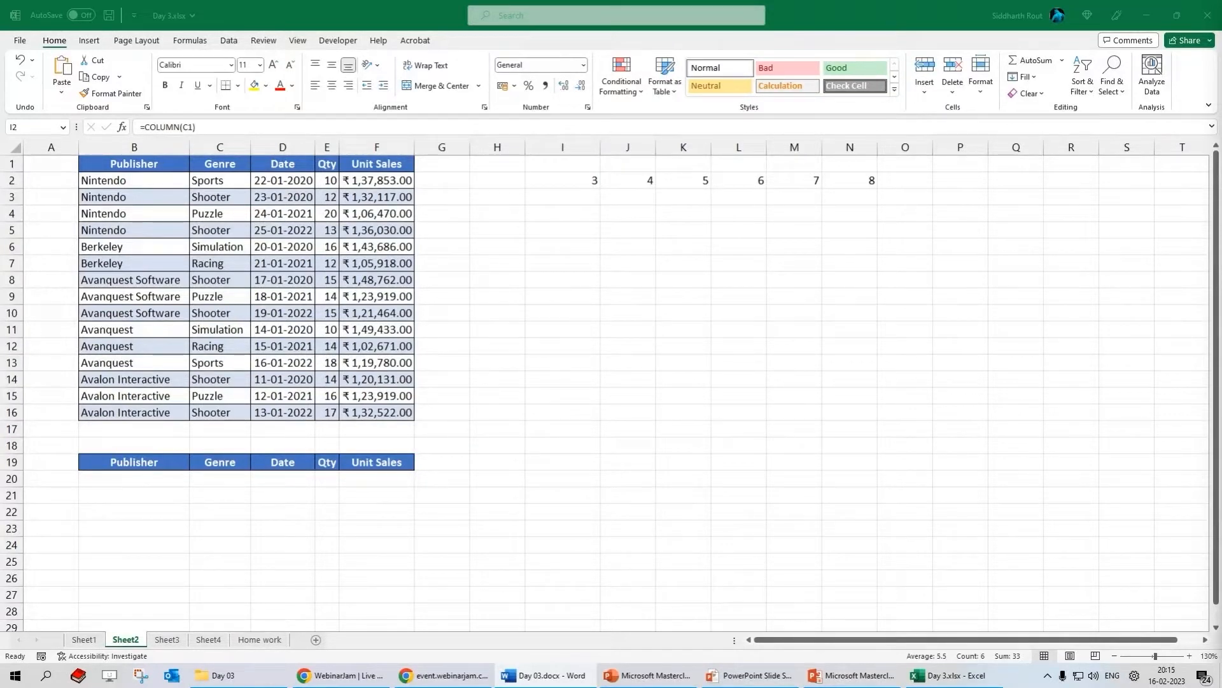
- Clear I2:N2 and enter =COLUMNS(B1:F1) in cell I2 to count the columns in the table header range
left_click_drag(579, 179, 872, 183)
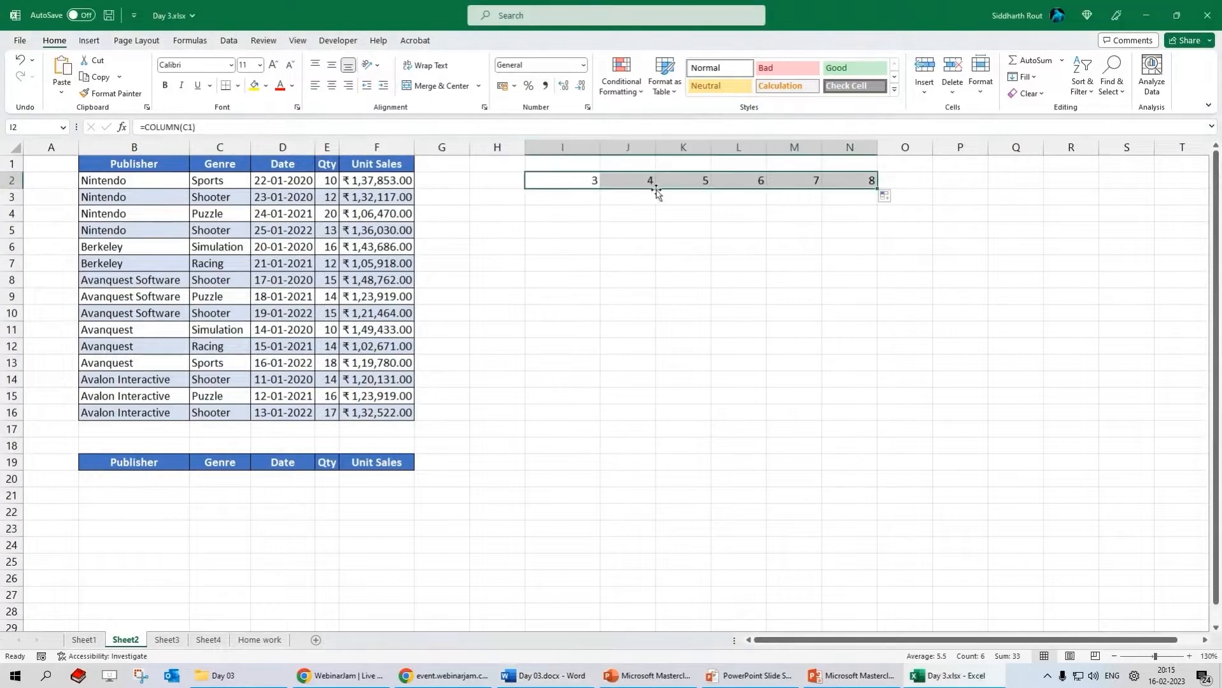
key("Delete")
left_click(575, 178)
type("=colum")
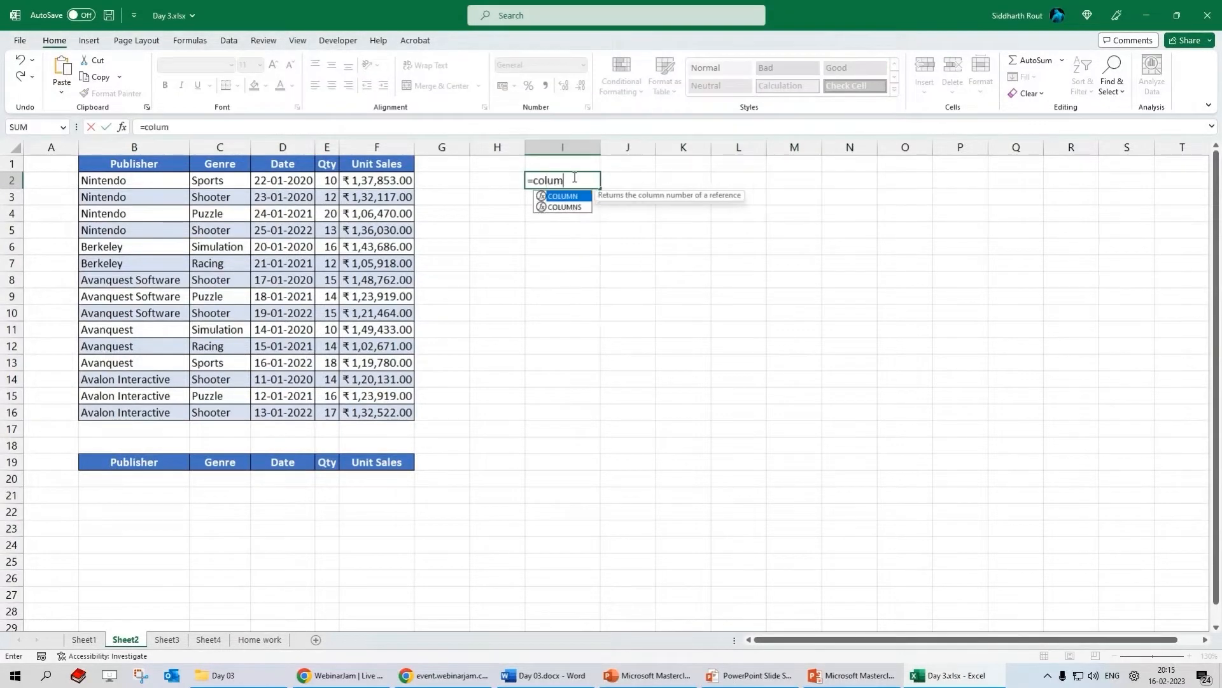
type("ns(")
left_click_drag(107, 166, 383, 167)
type(")")
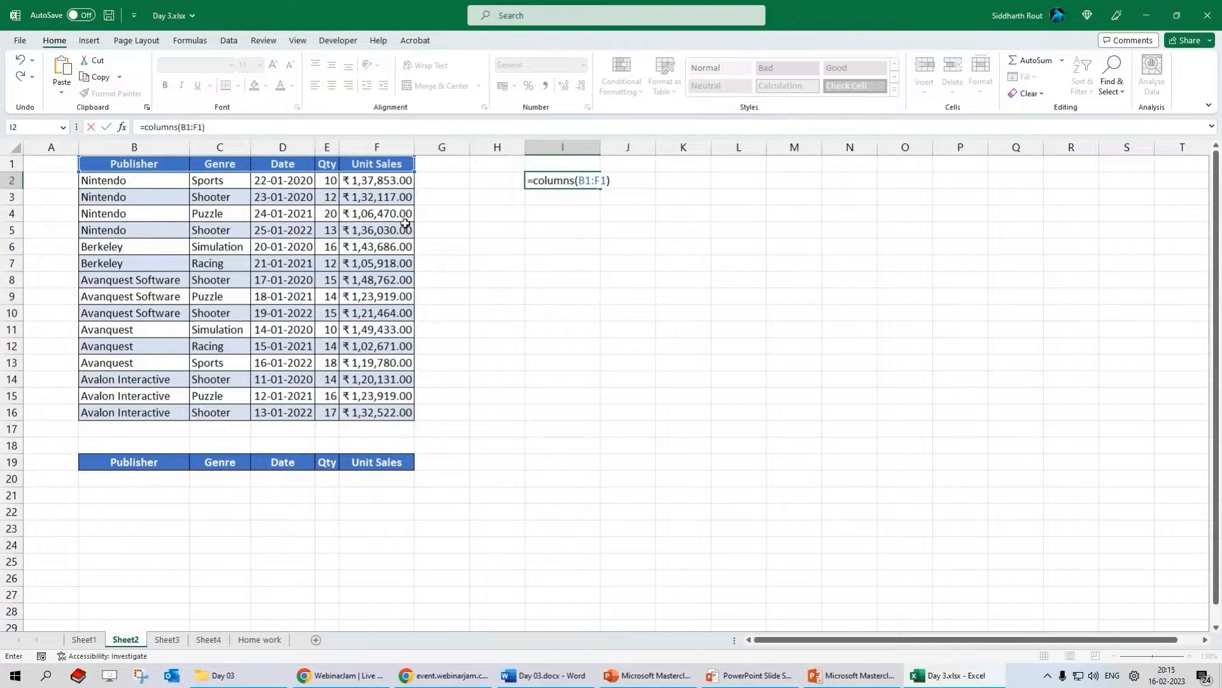
key("Return")
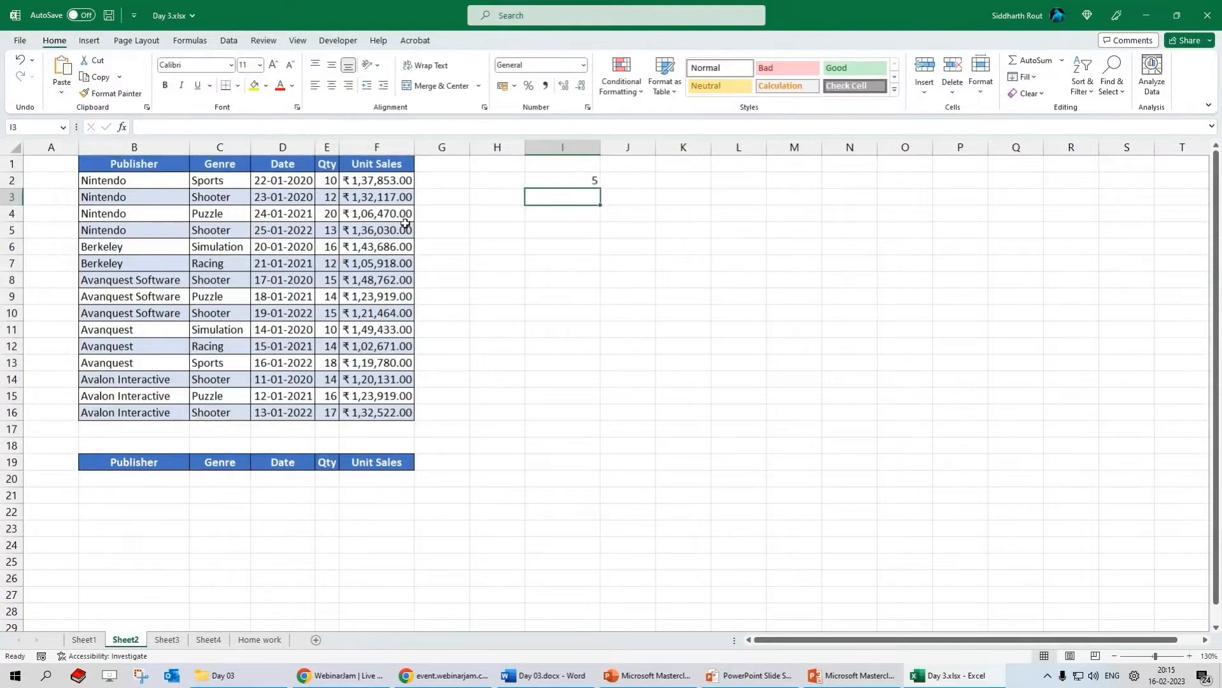
key("Up")
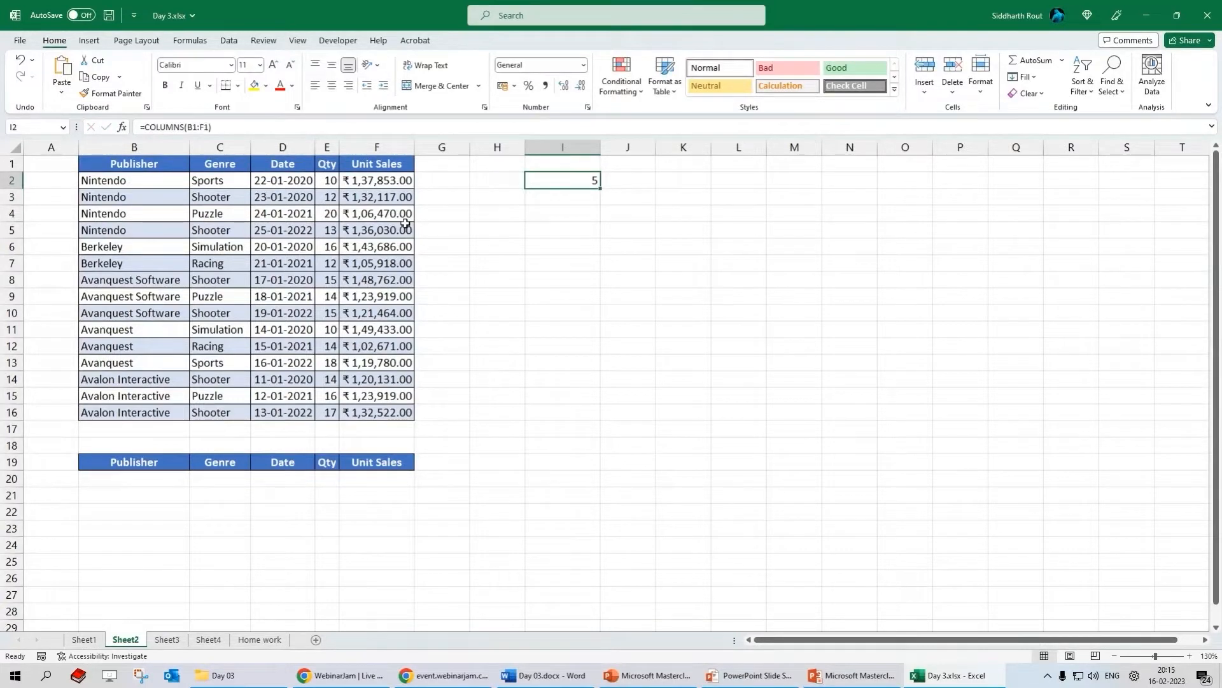
- Undo back to =COLUMN(B1:F1) in cell I2, change it to =COLUMNS(B1:F1), and select the header range B1:F1 for comparison
key("ctrl+z")
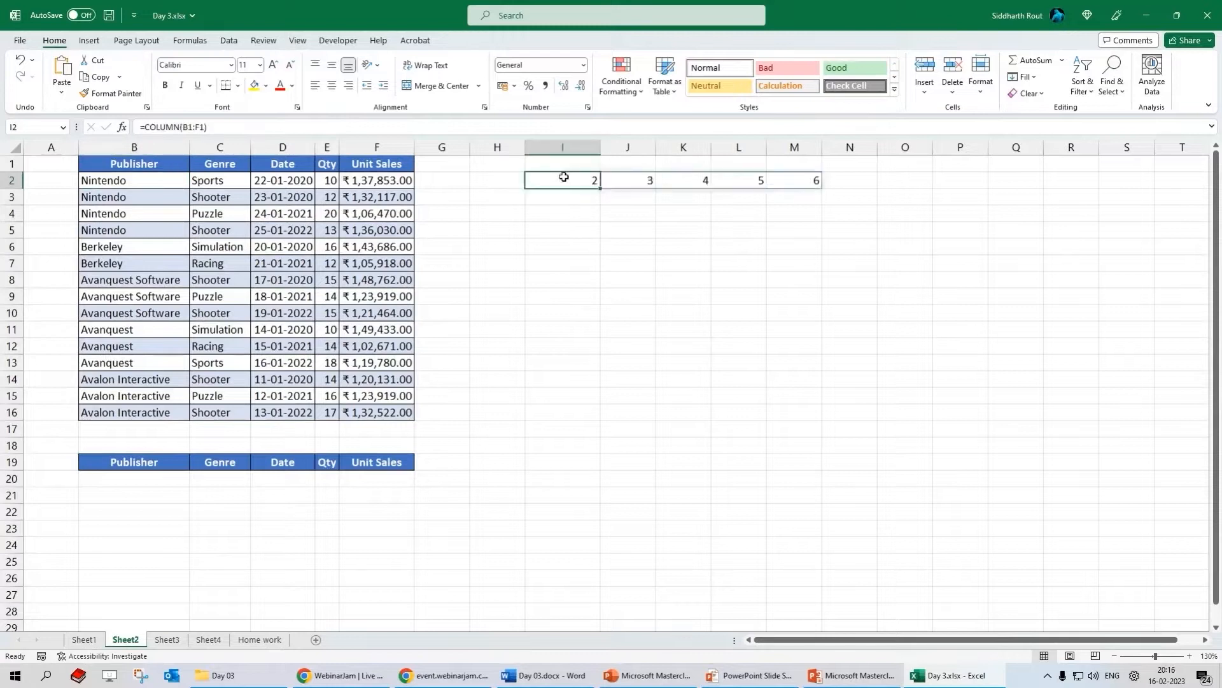
left_click(180, 128)
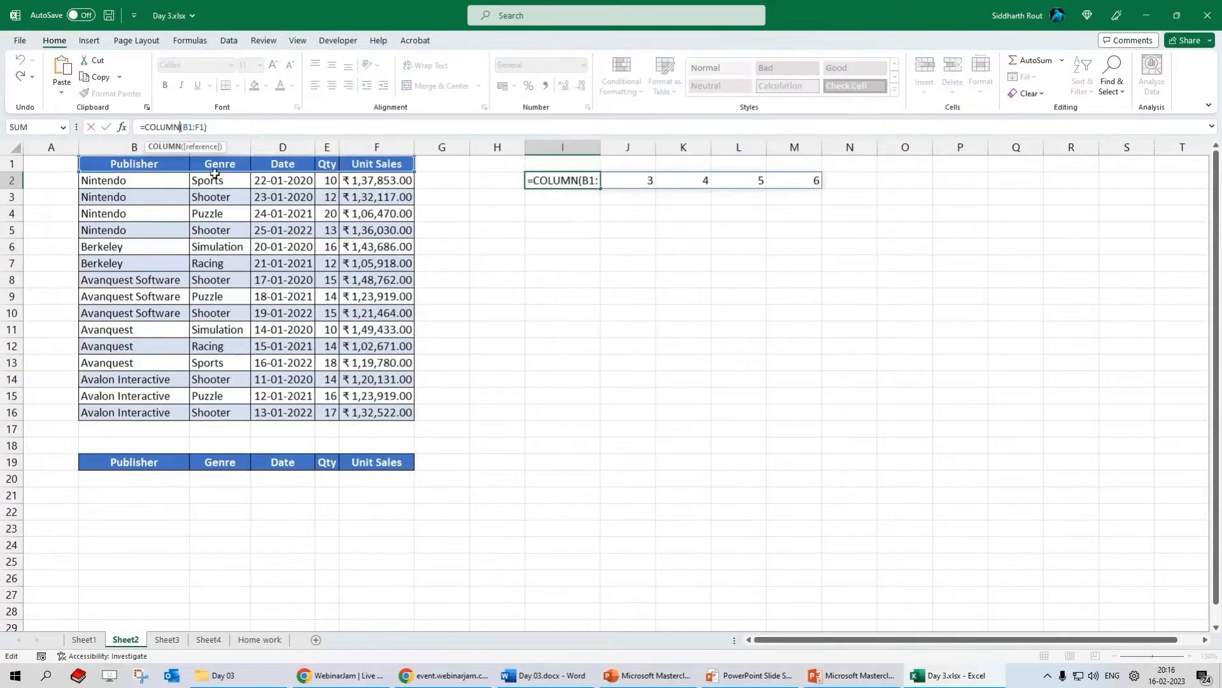
type("S")
key("Return")
key("Up")
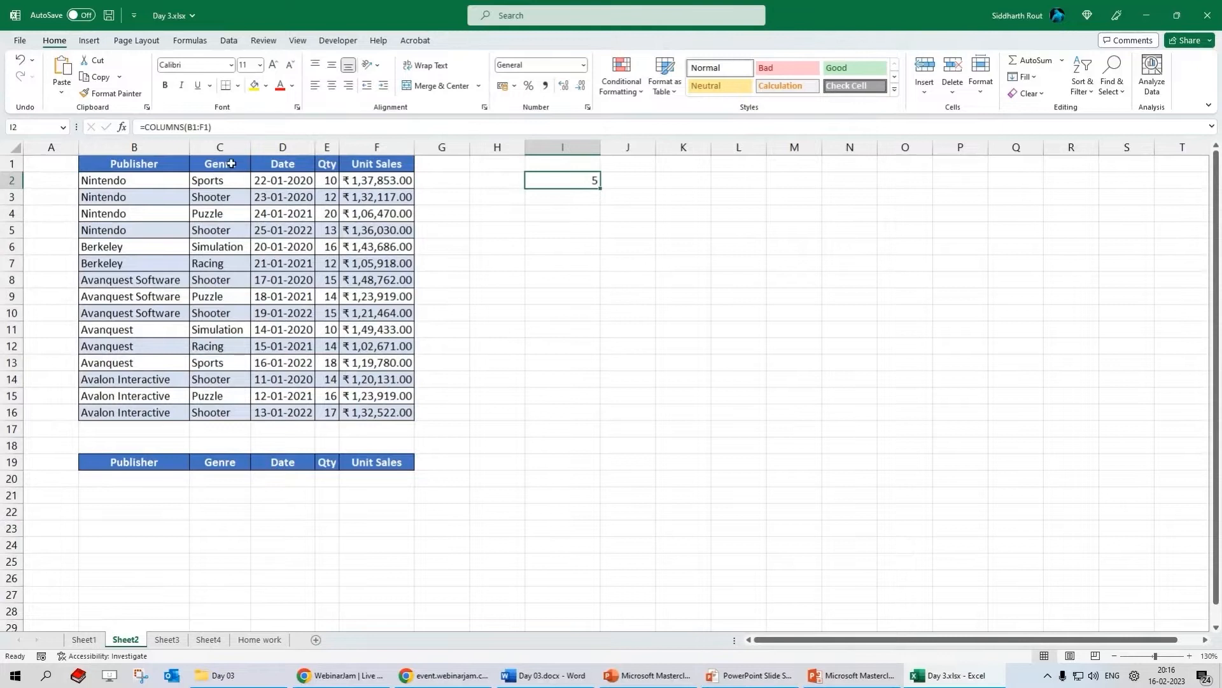
left_click_drag(155, 147, 388, 165)
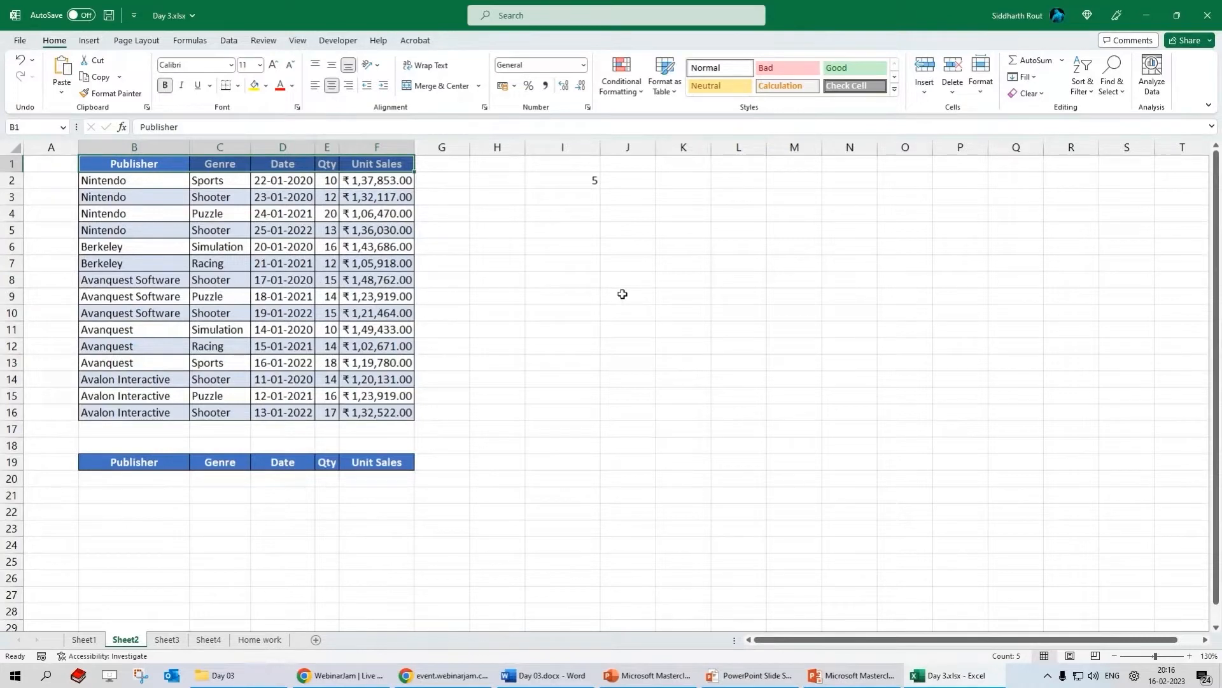
key("alt+Tab")
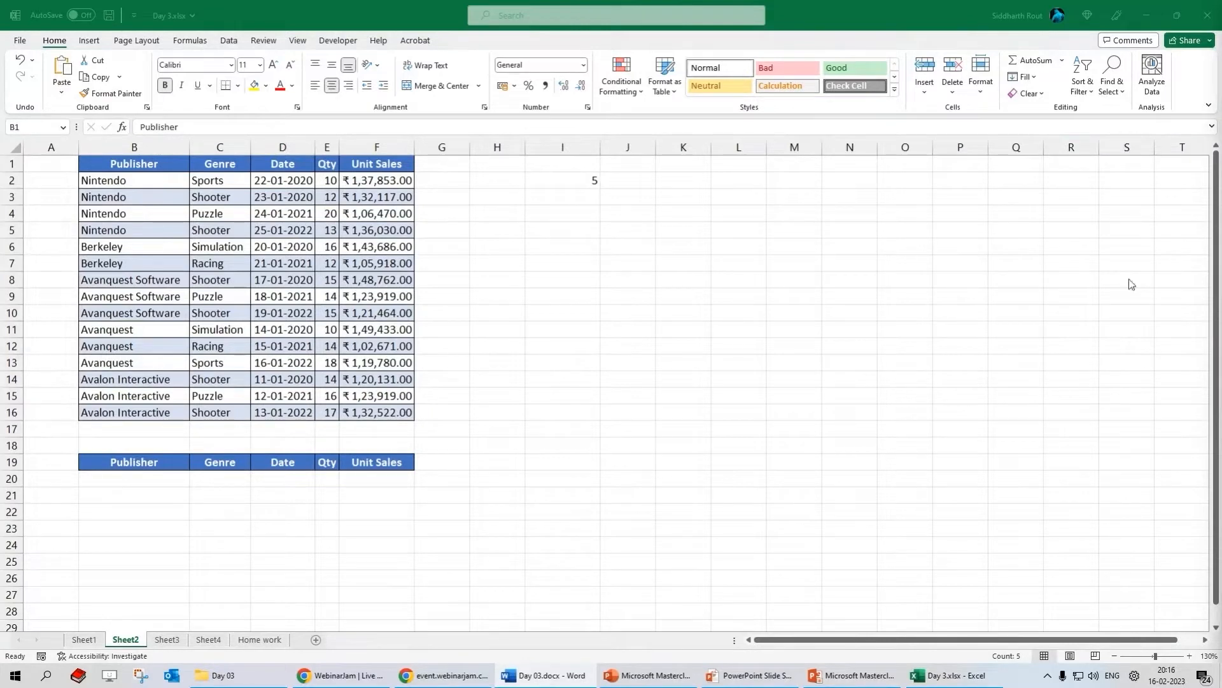
- Highlight the COLUMN | COLUMNS entry in cell A3 of Sheet1 with yellow fill to mark it as covered
left_click(89, 641)
left_click(89, 640)
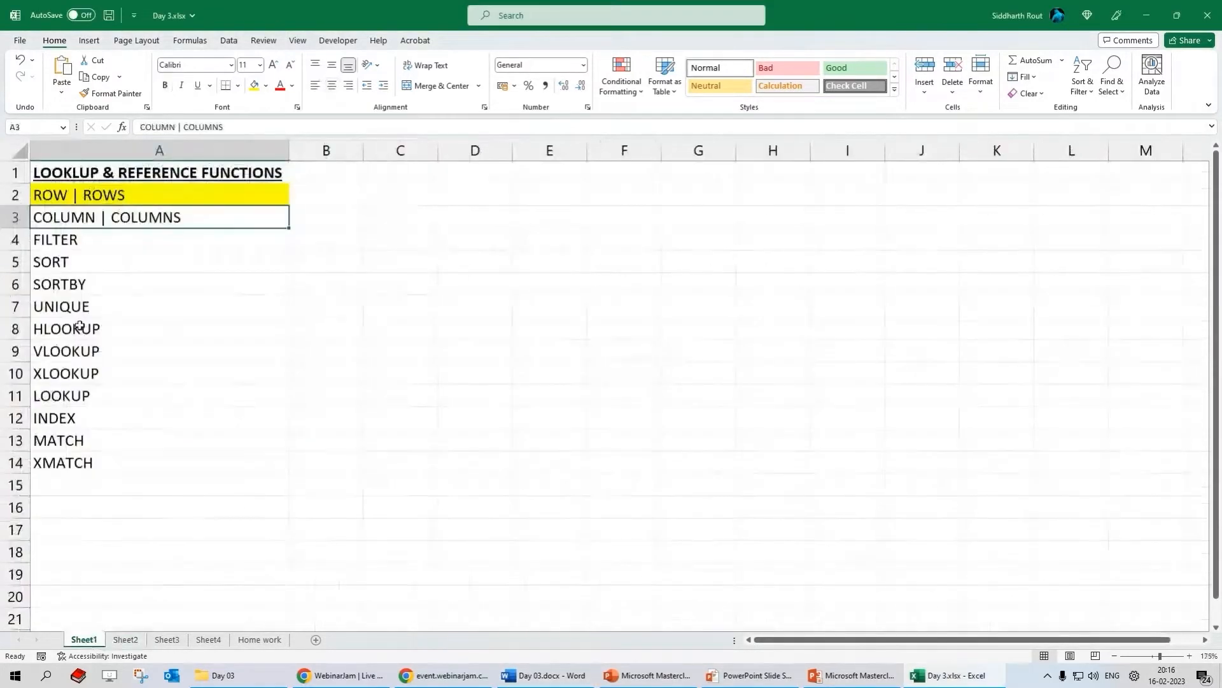
left_click(57, 240)
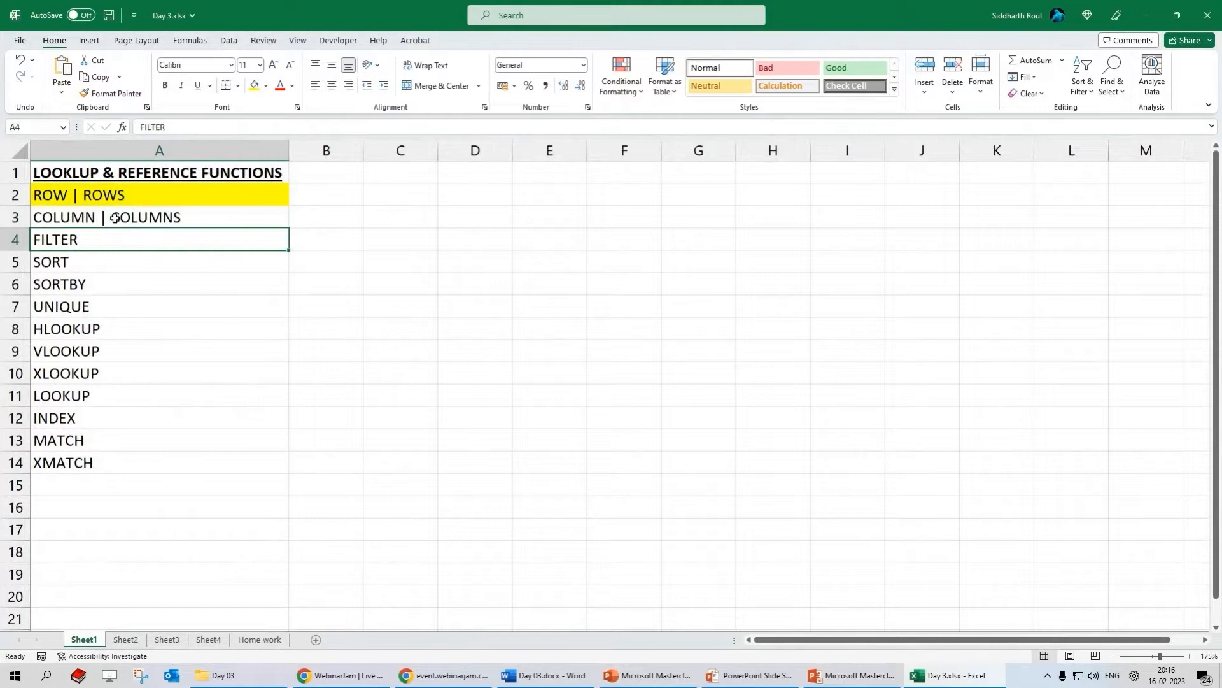
left_click(115, 218)
left_click(254, 86)
left_click(104, 240)
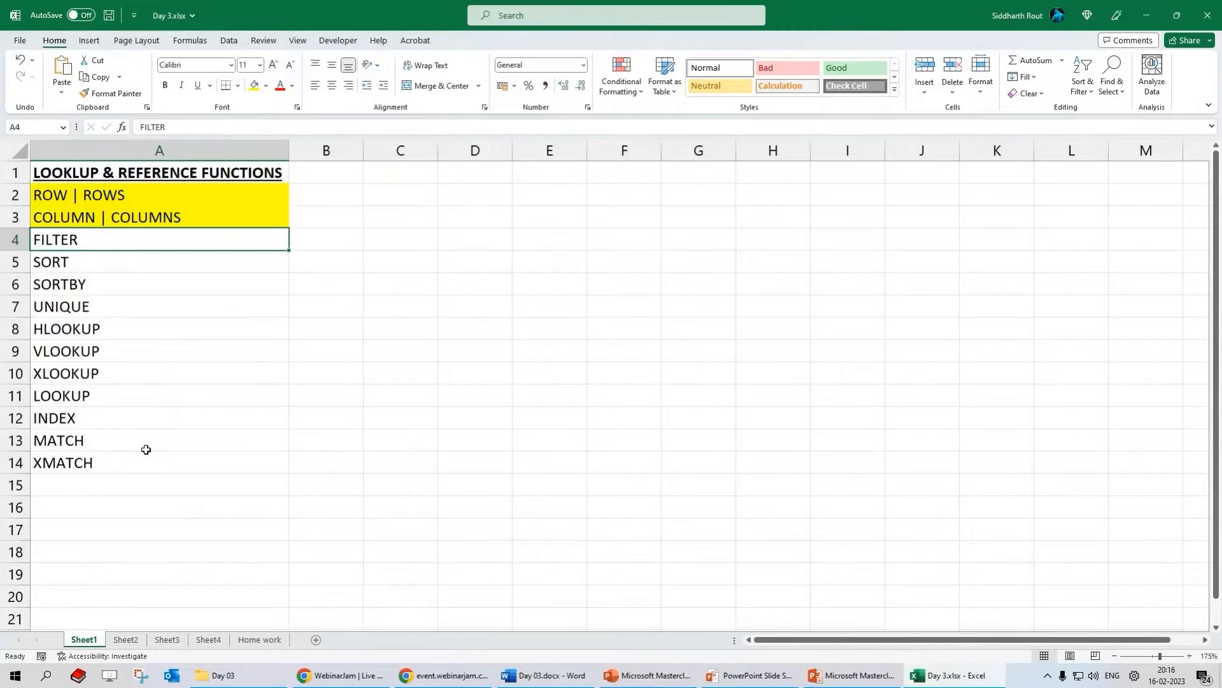
- Enter =FILTER(B2:F16,B2:B16="Avanquest") in cell B20 of Sheet2 to extract the rows of that publisher
left_click(127, 640)
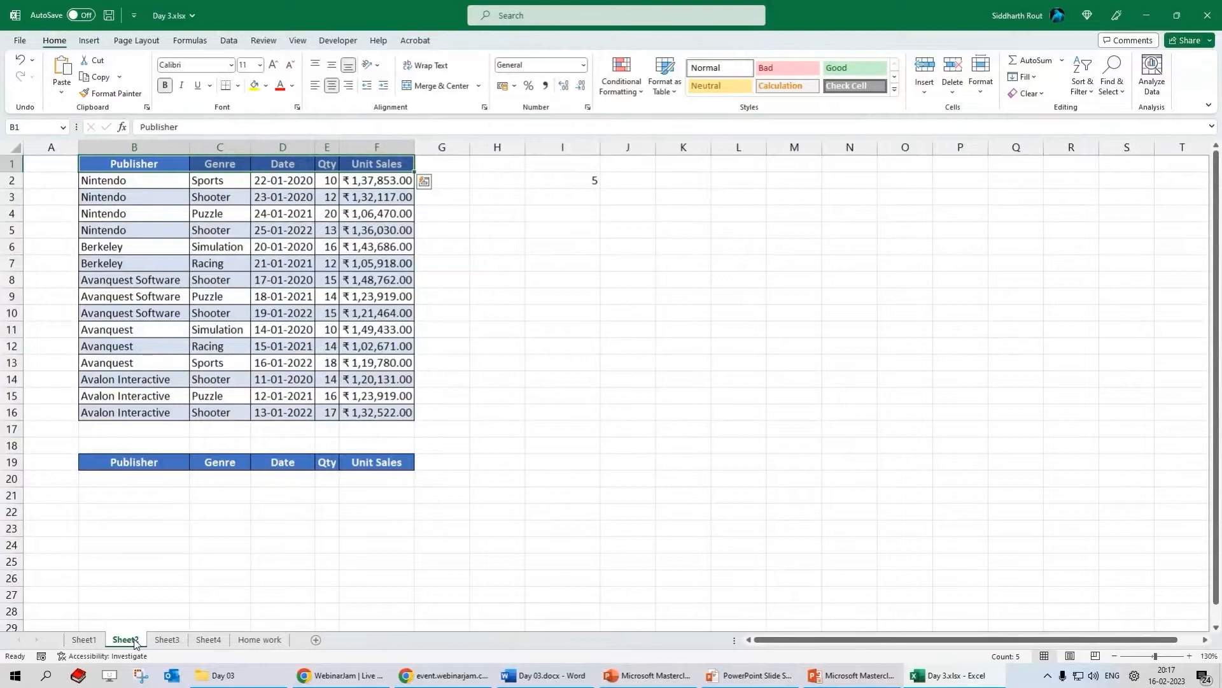
left_click(130, 484)
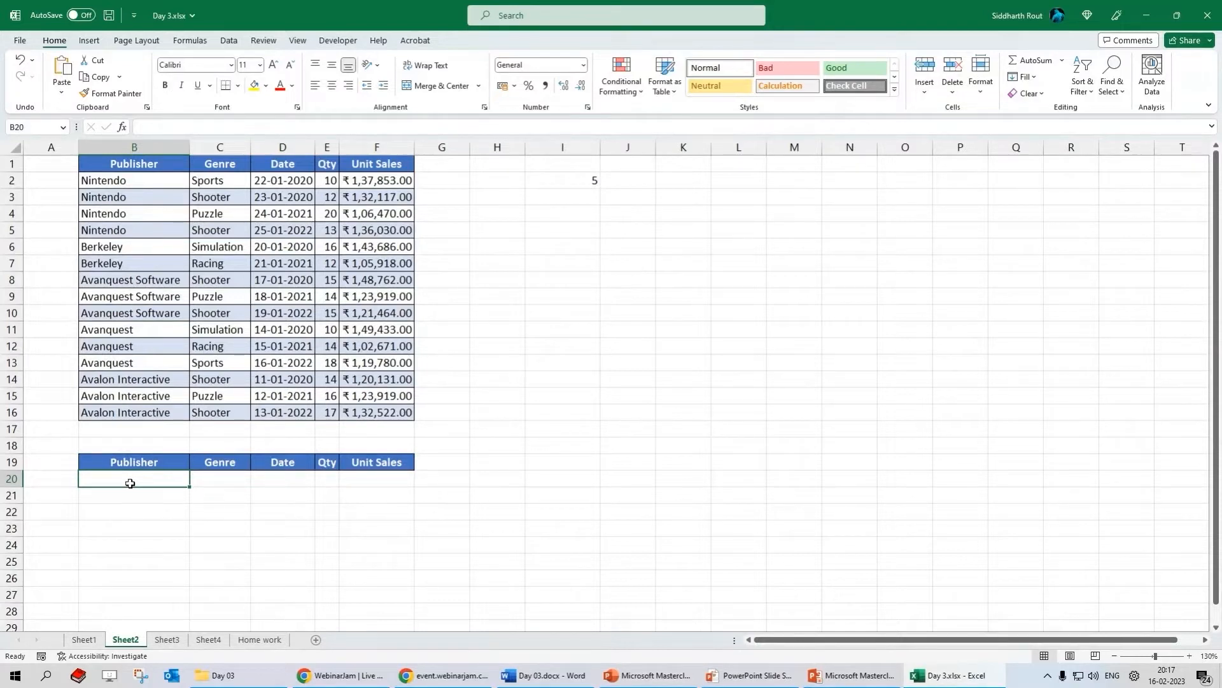
type("=")
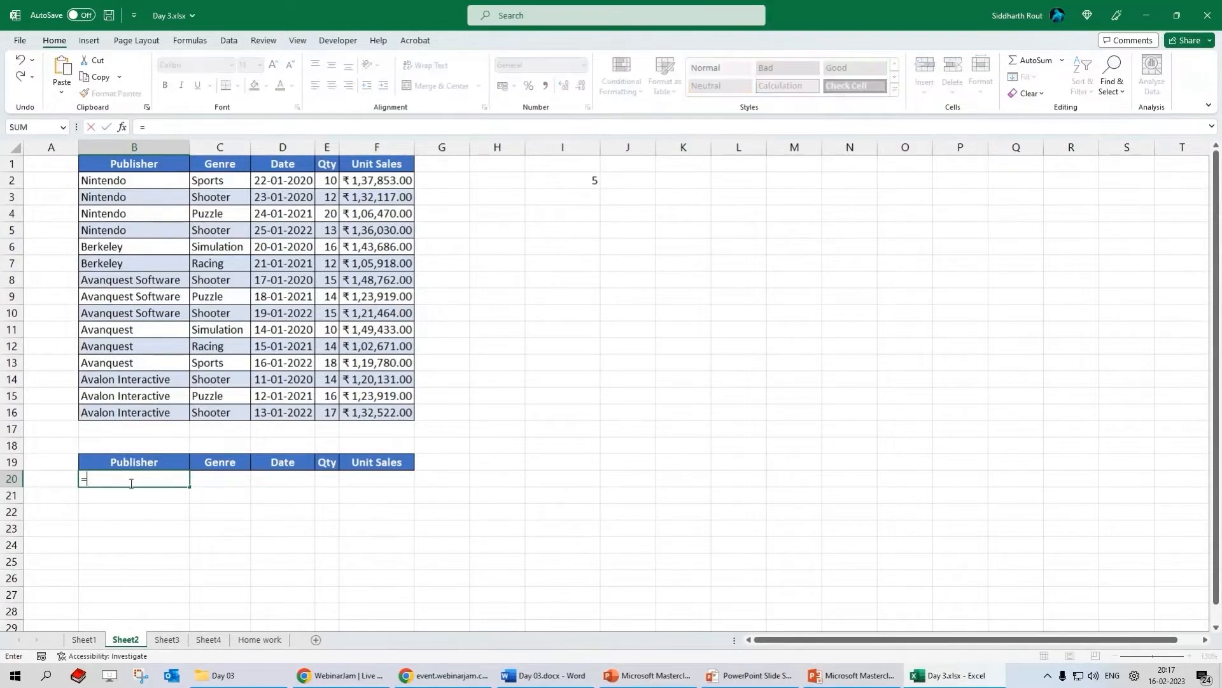
type("FIL")
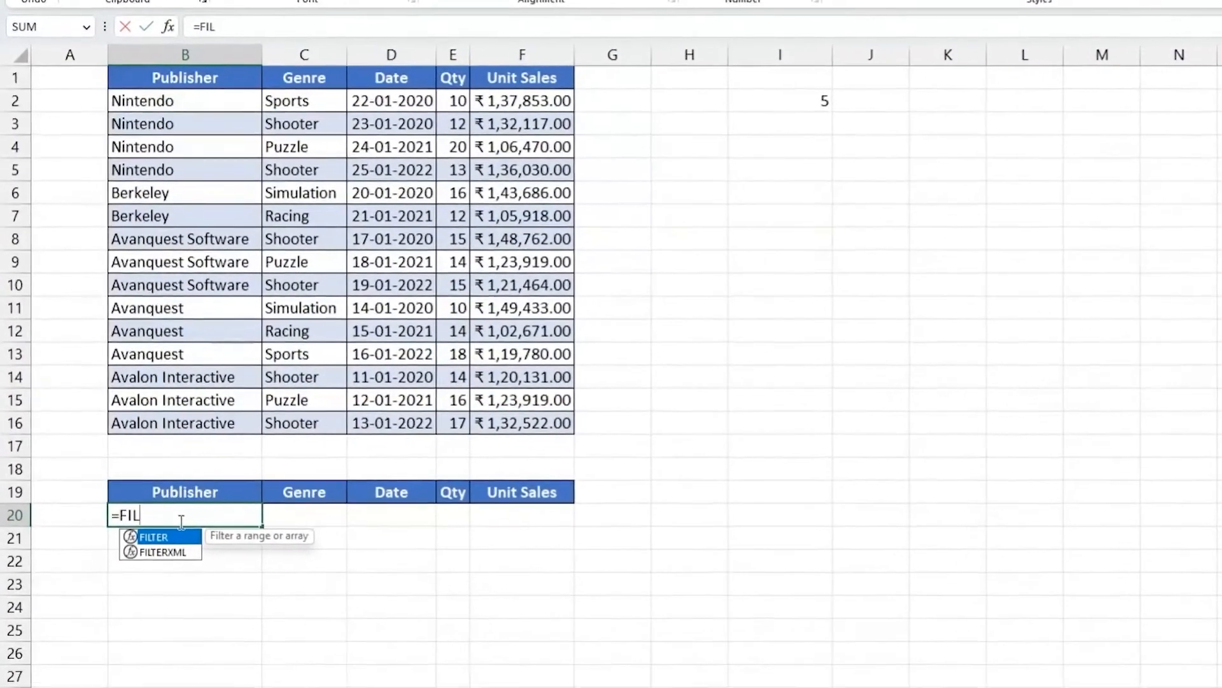
type("TER(")
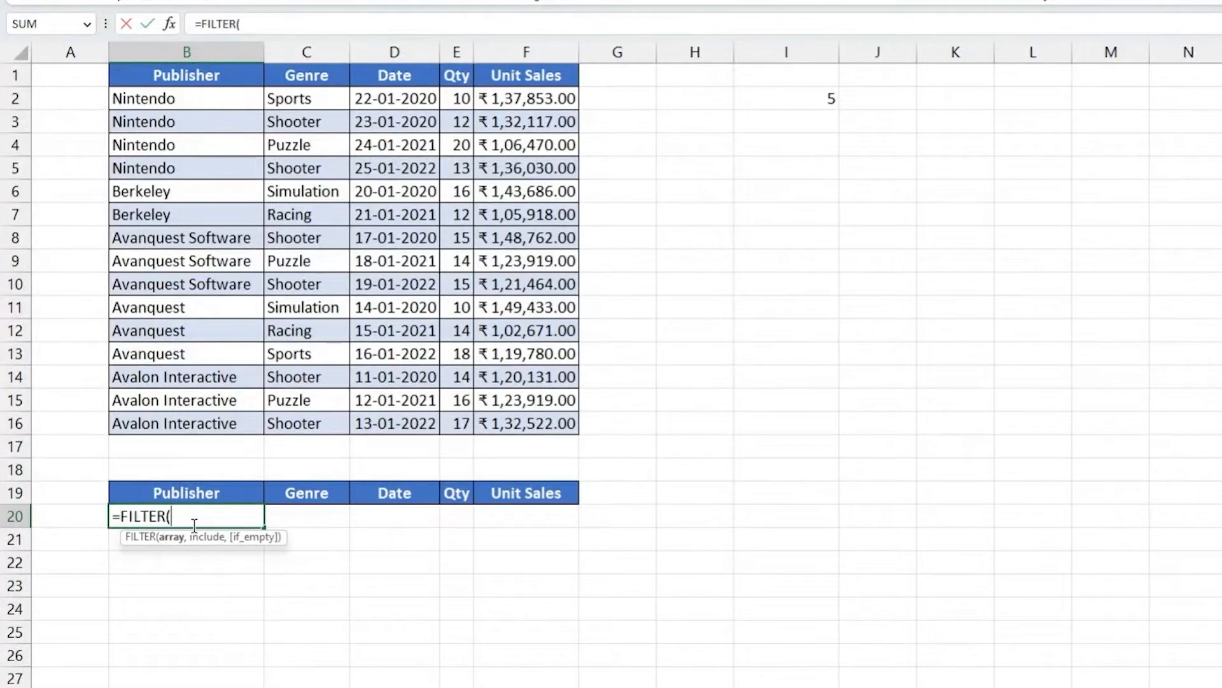
left_click_drag(154, 97, 536, 422)
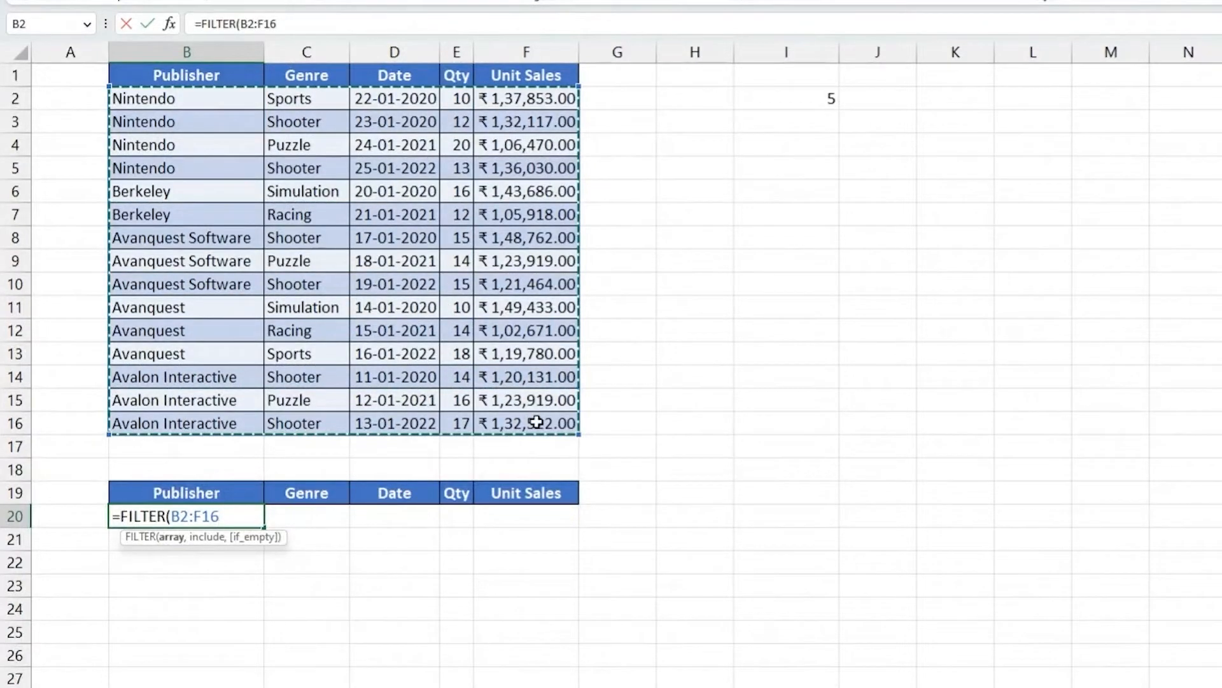
type(",")
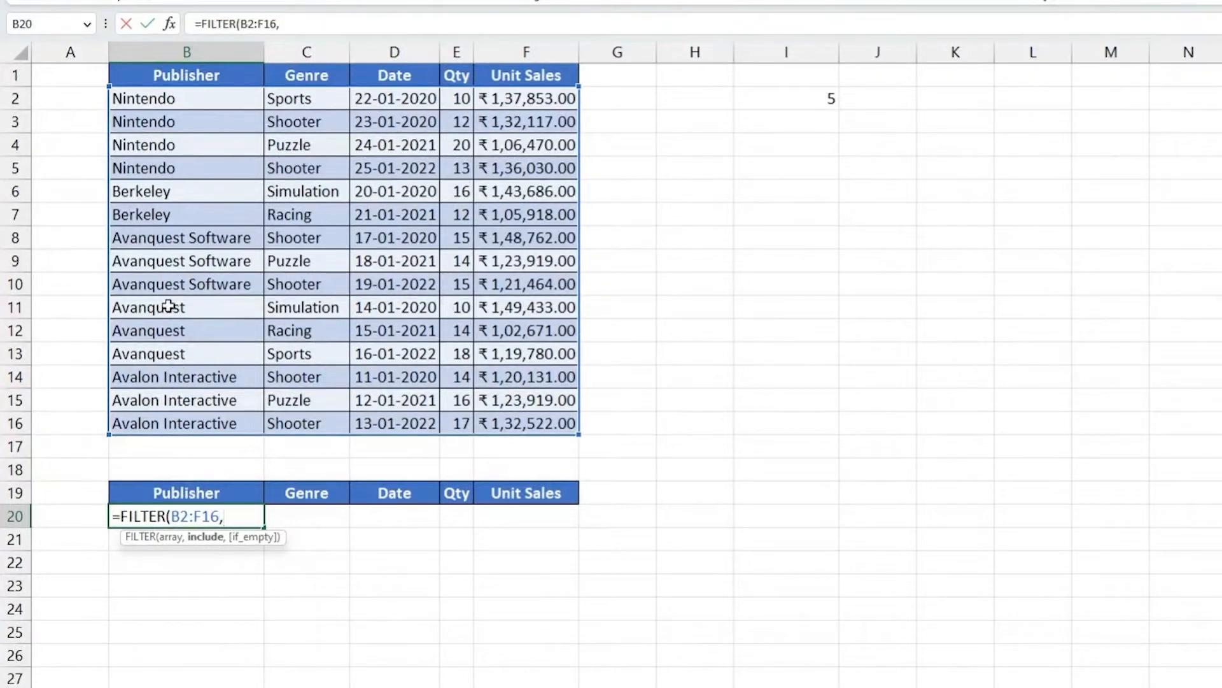
left_click(176, 102)
left_click_drag(175, 102, 203, 422)
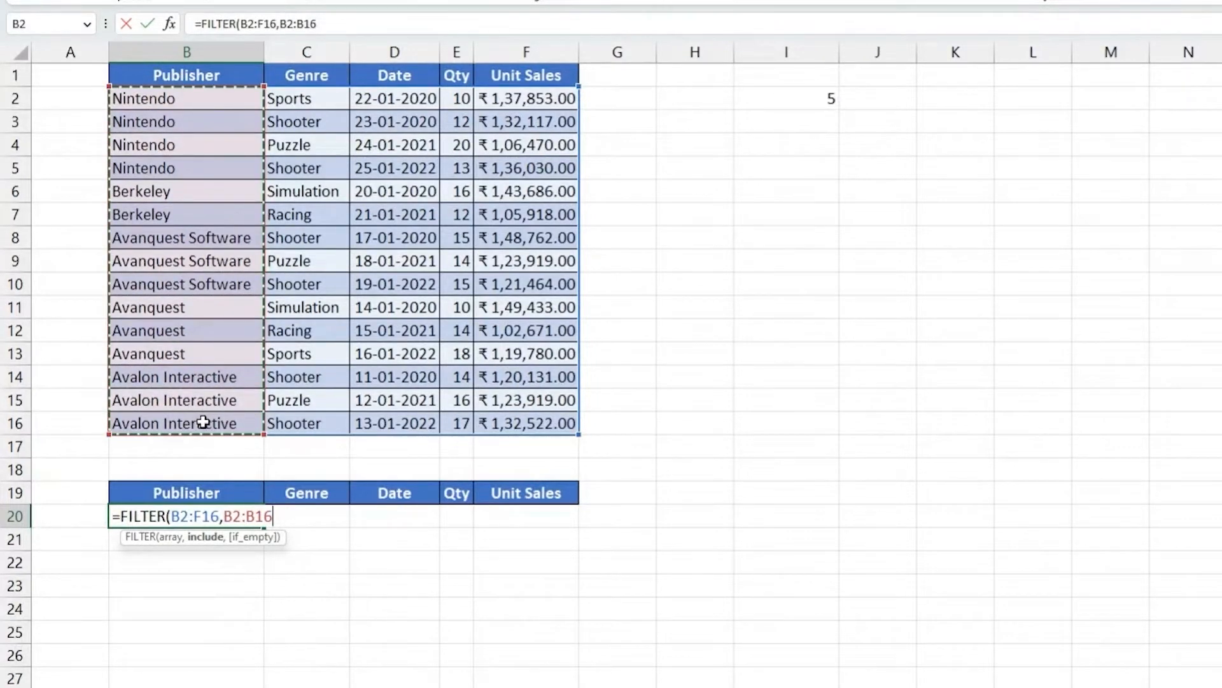
type("=")
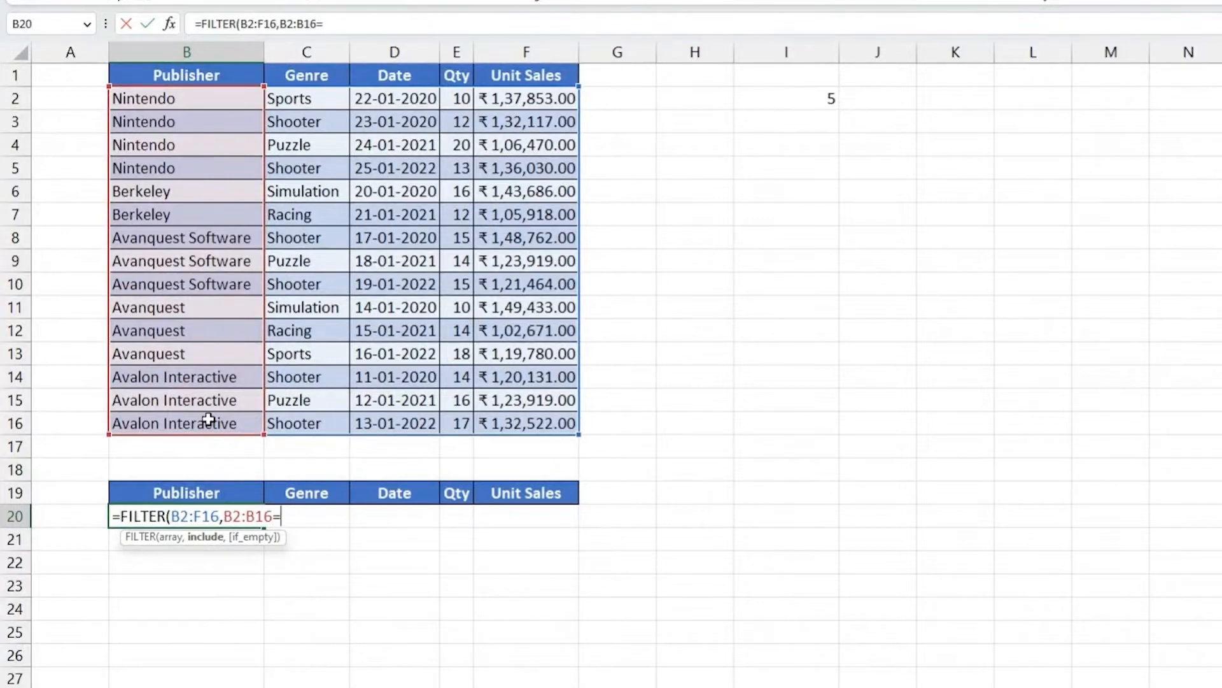
type("\"Avanquest")
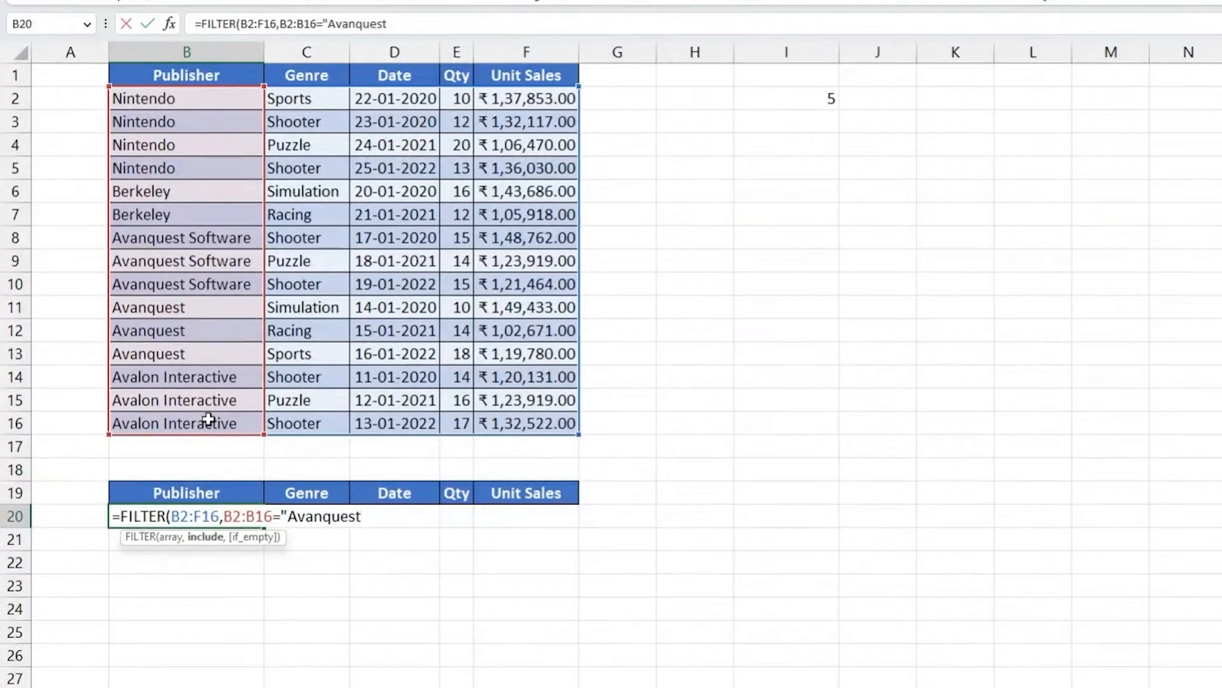
type("\")")
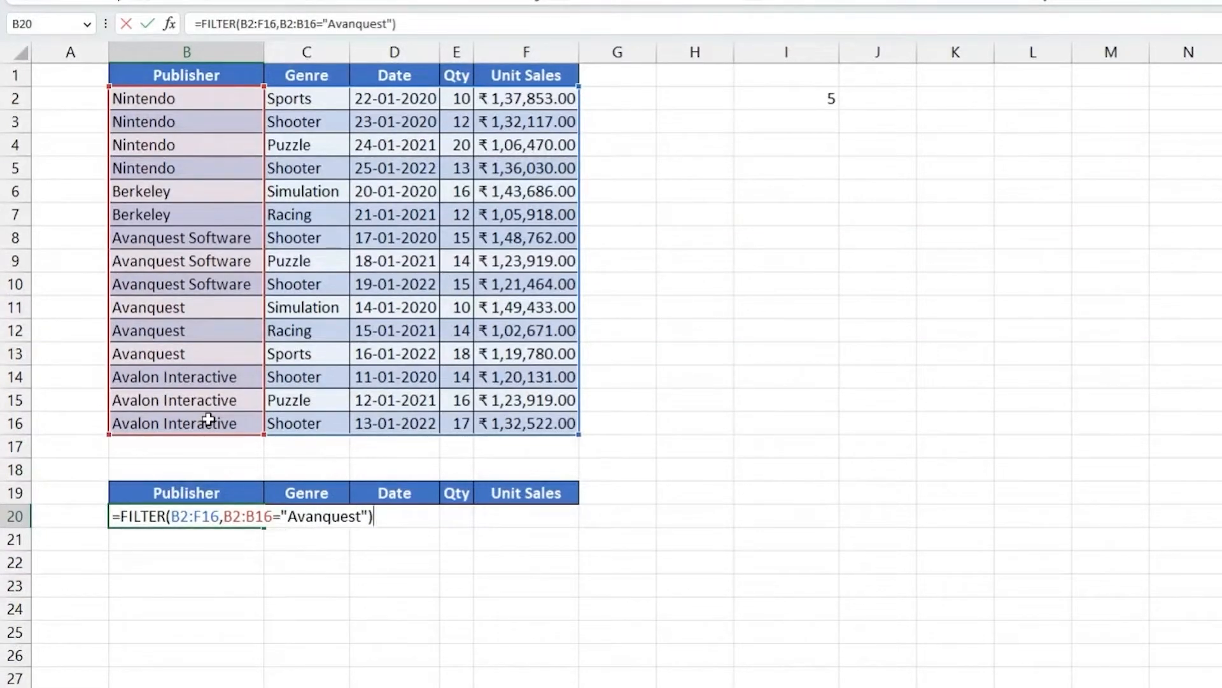
key("Return")
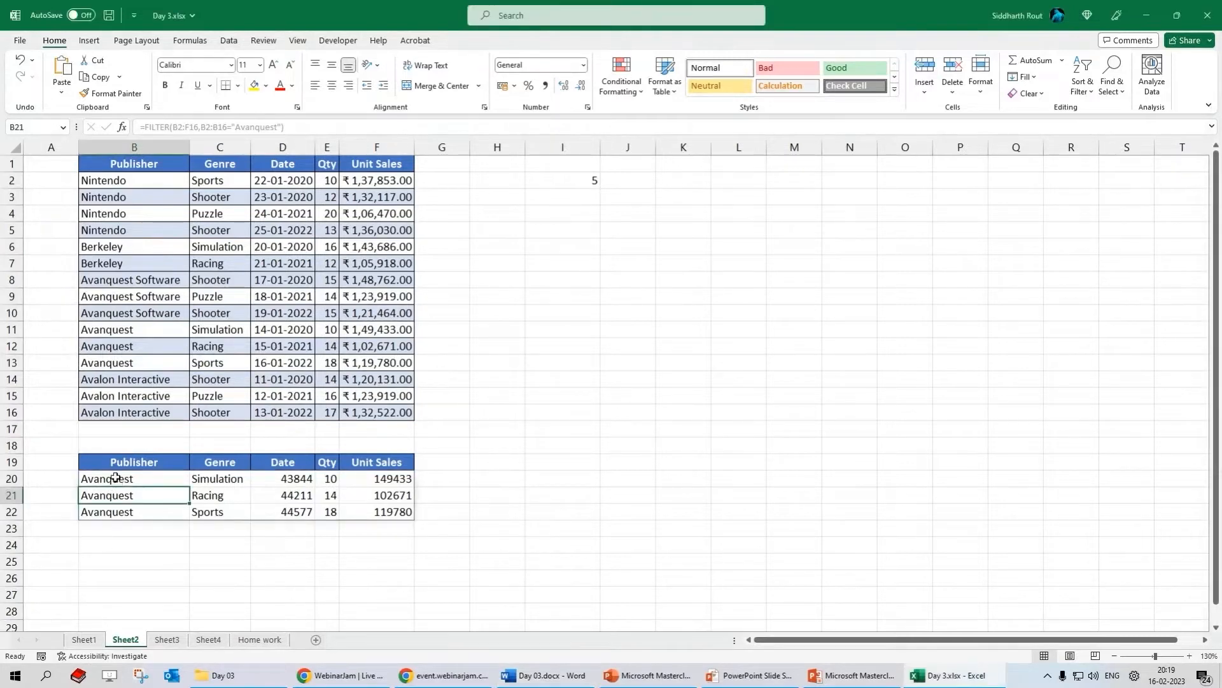
- Replace the formula in cell B20 with =FILTER(B2:B16,B2:B16="Ava*") to try a wildcard match on the publisher
left_click(121, 478)
key("Delete")
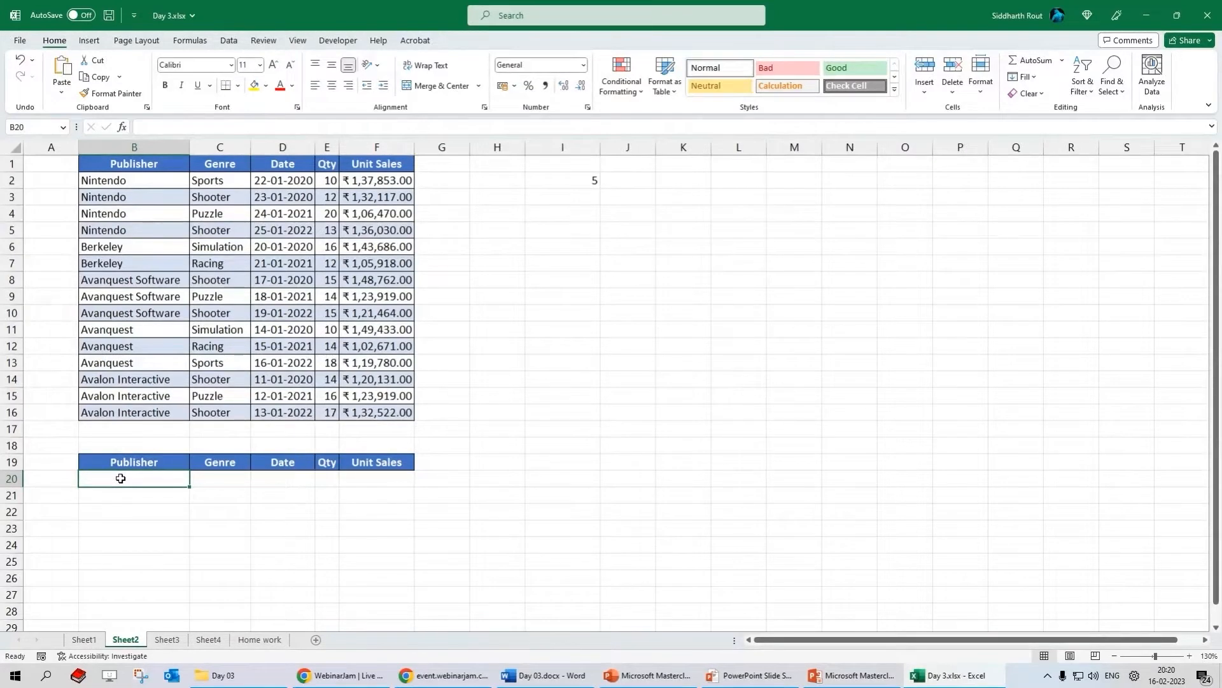
type("=f")
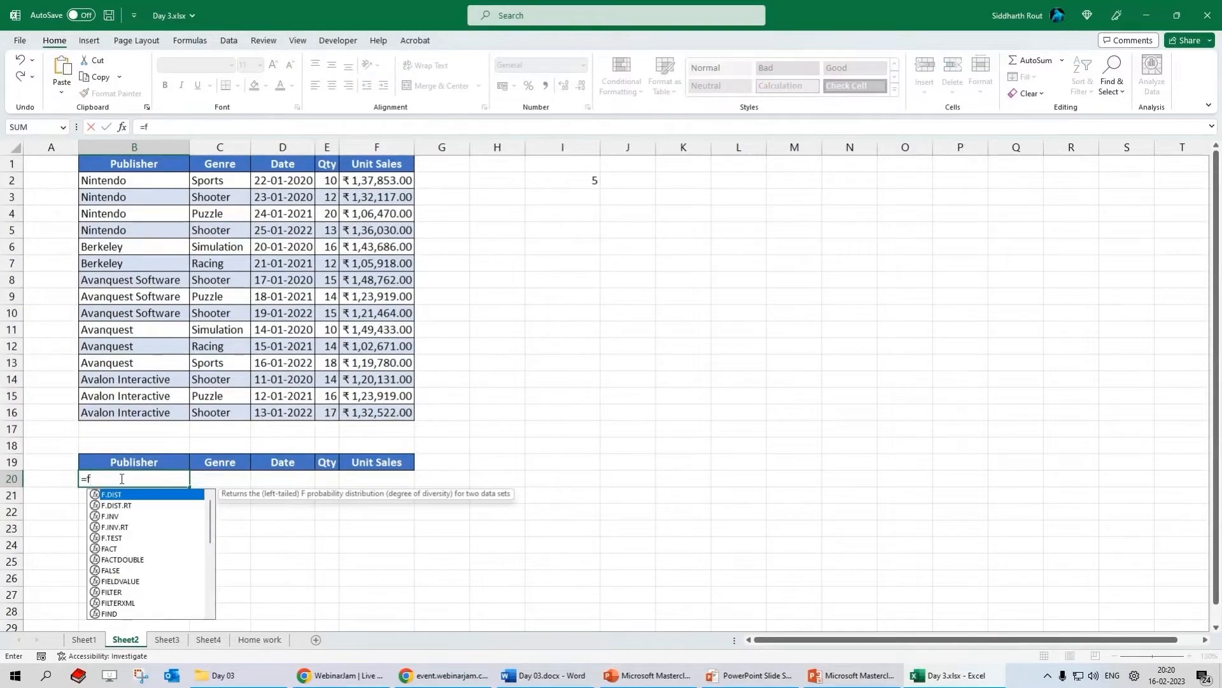
type("ilte")
key("Tab")
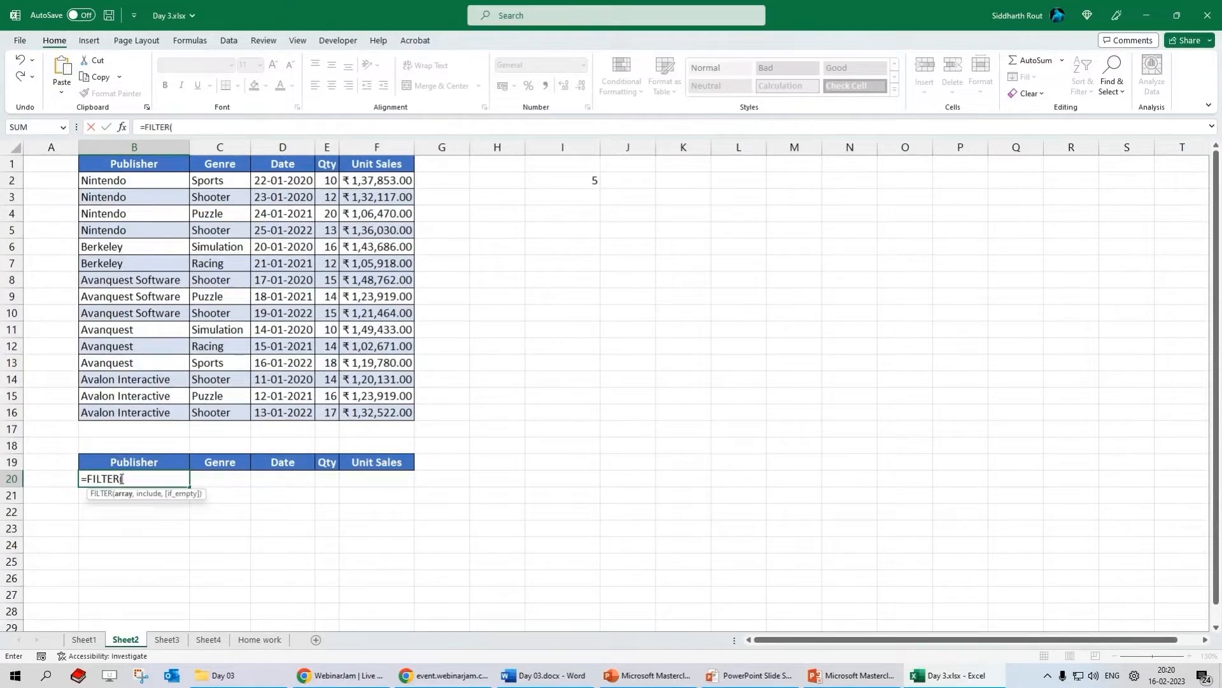
left_click_drag(121, 181, 149, 411)
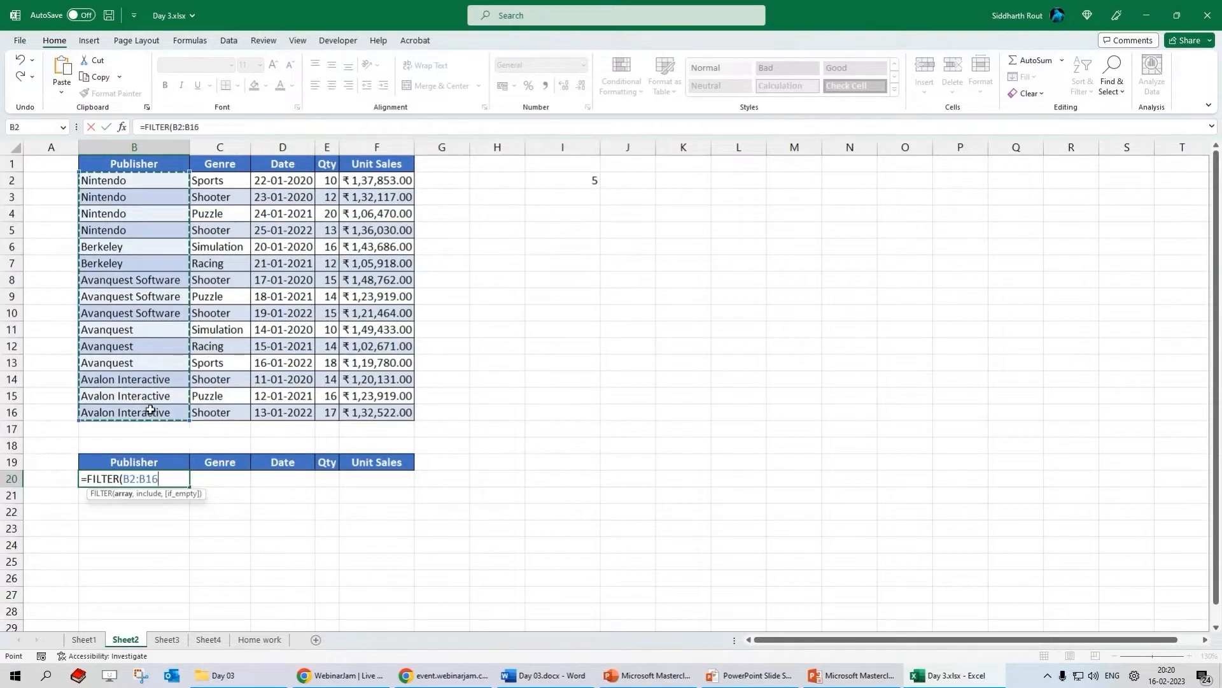
type(",")
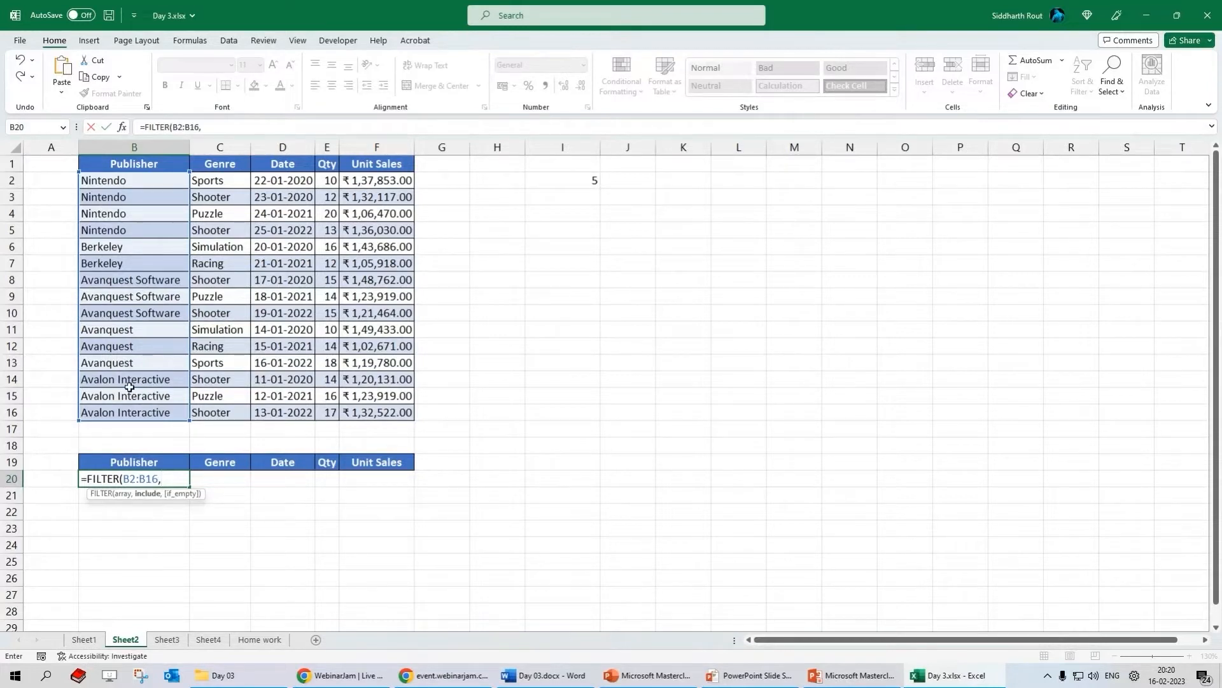
left_click_drag(116, 182, 146, 411)
type("=")
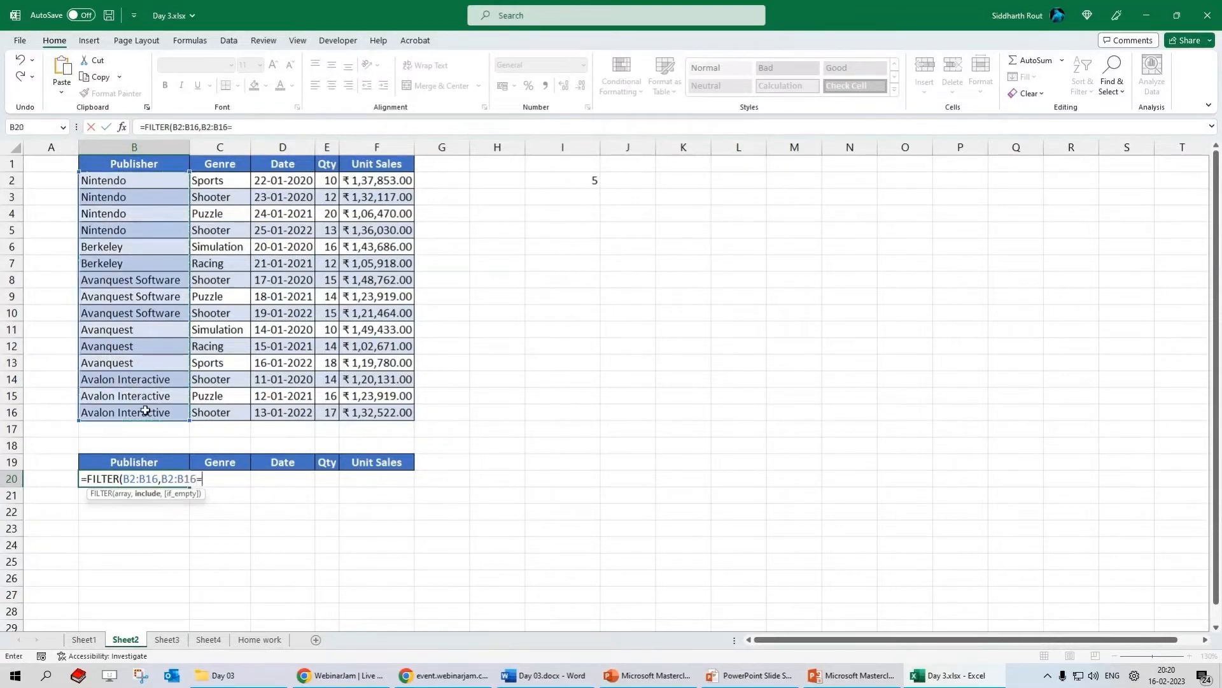
type("\"Avaa*\")")
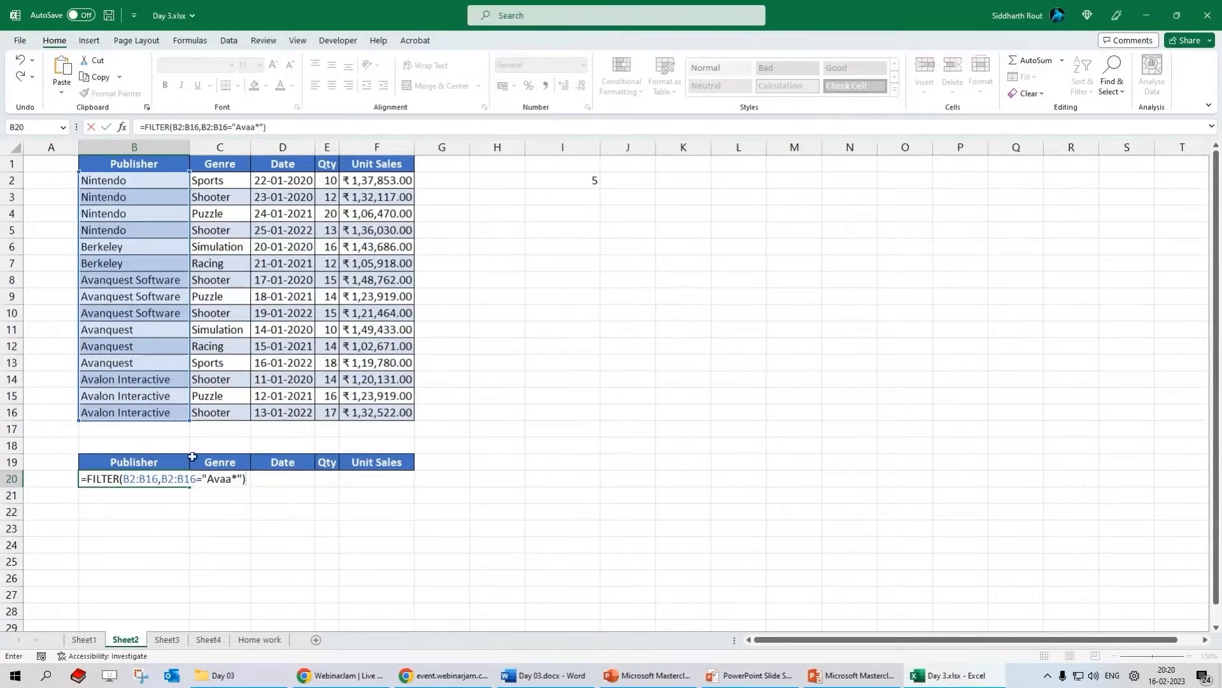
left_click(232, 478)
key("BackSpace")
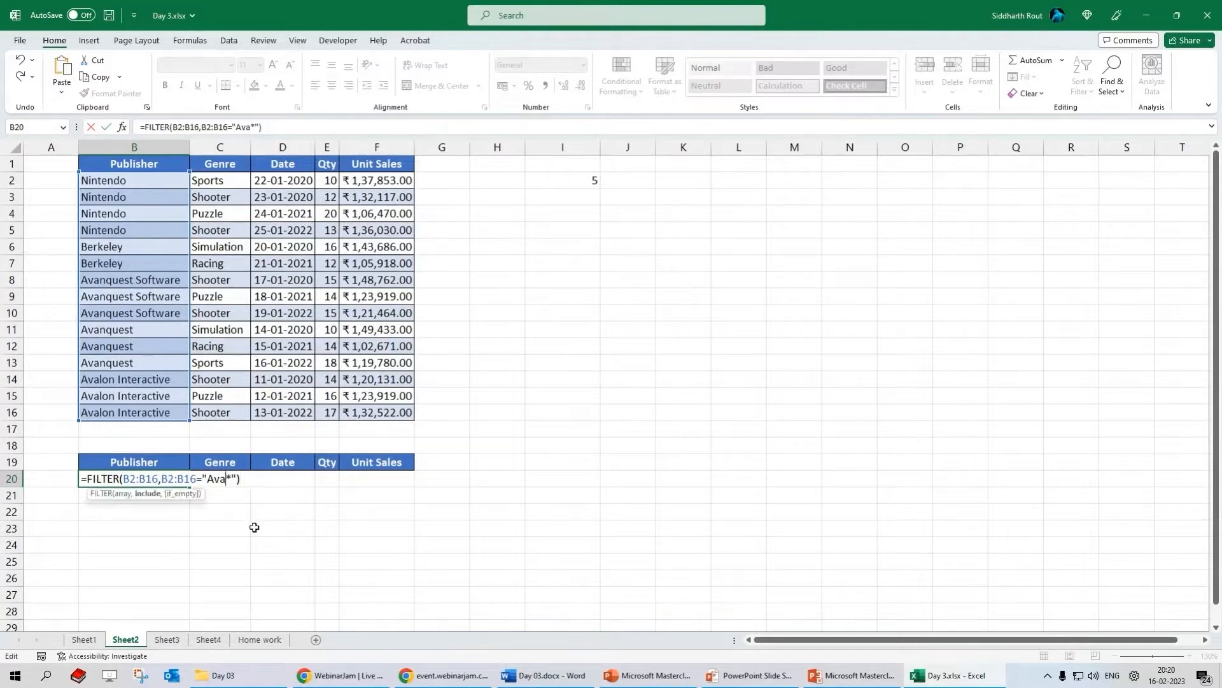
key("Return")
key("Up")
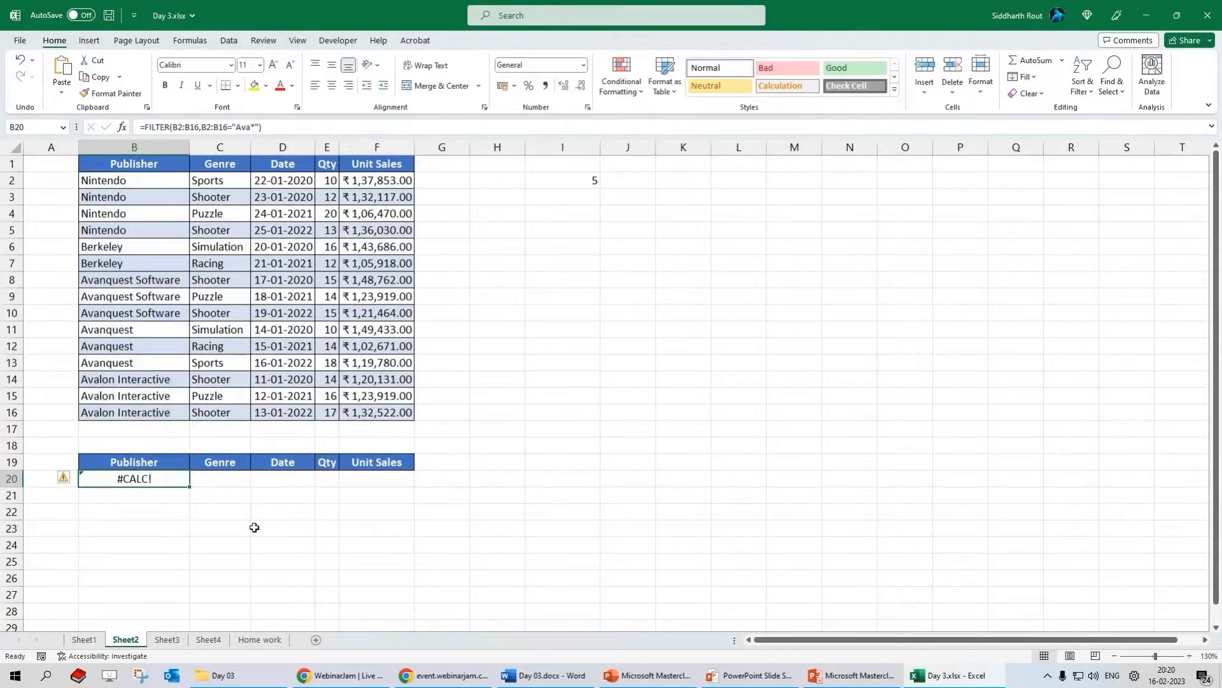
- Change the B20 condition to LEFT(B2:B16,3)="Ava" and select the spilled publisher list
left_click(201, 127)
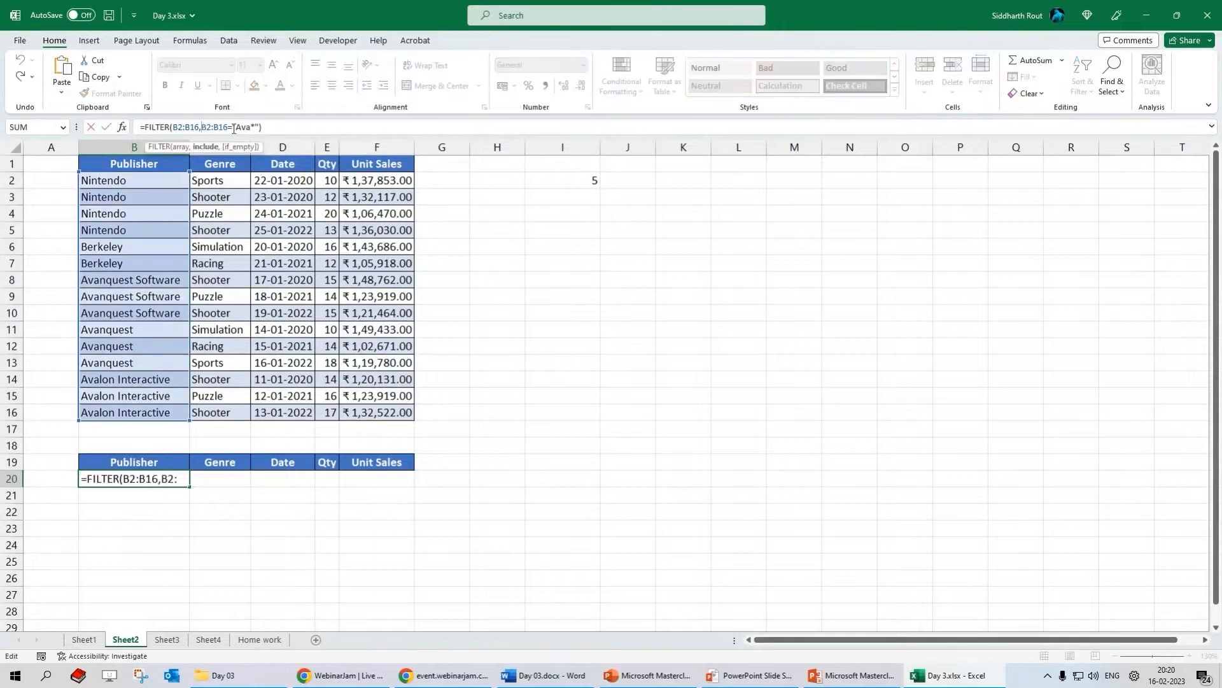
left_click(252, 127)
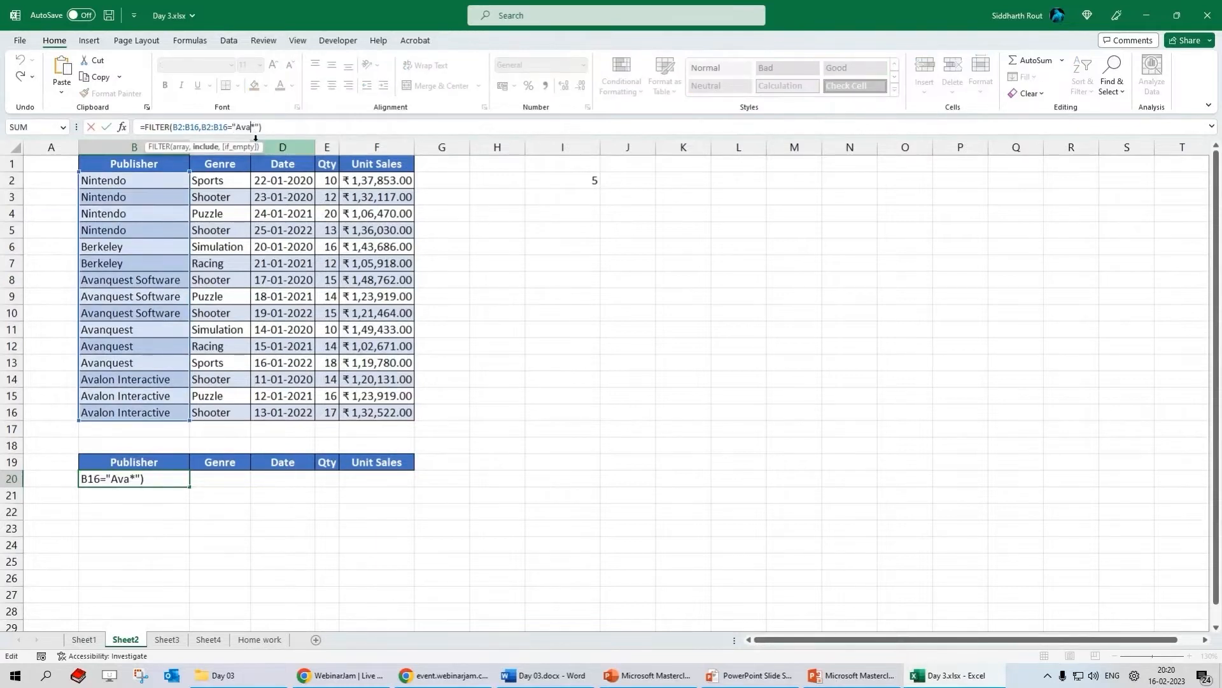
key("Delete")
left_click(202, 127)
type("LEFT")
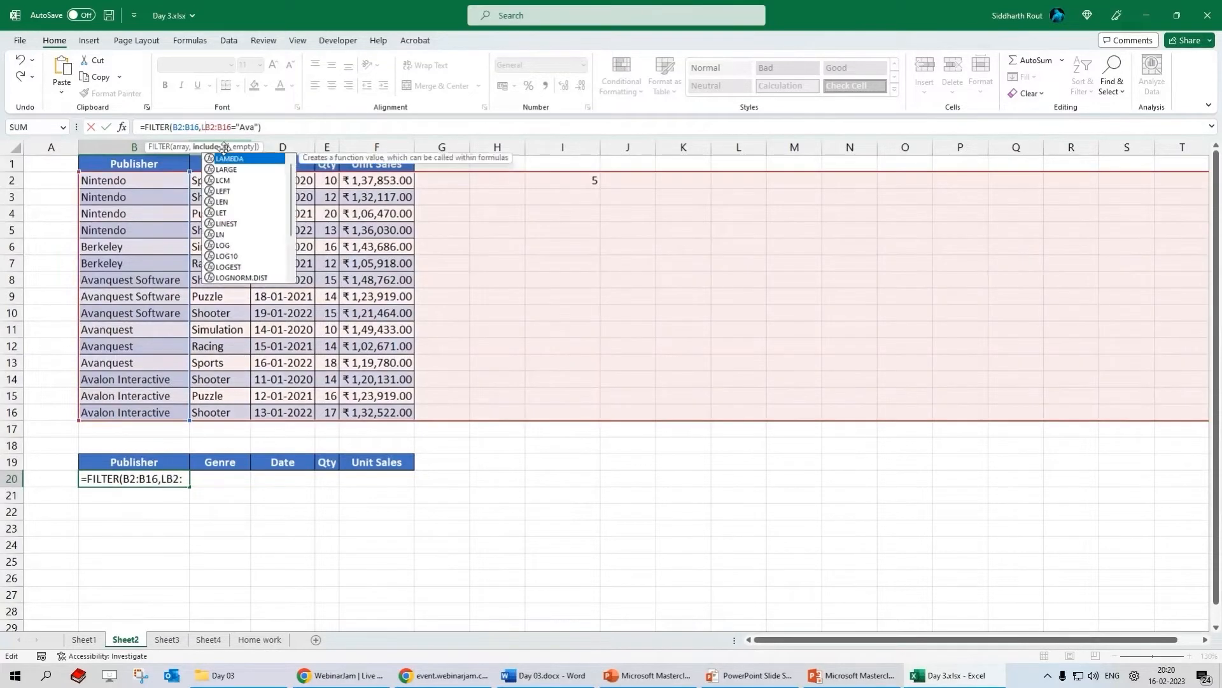
type("(B2:B16")
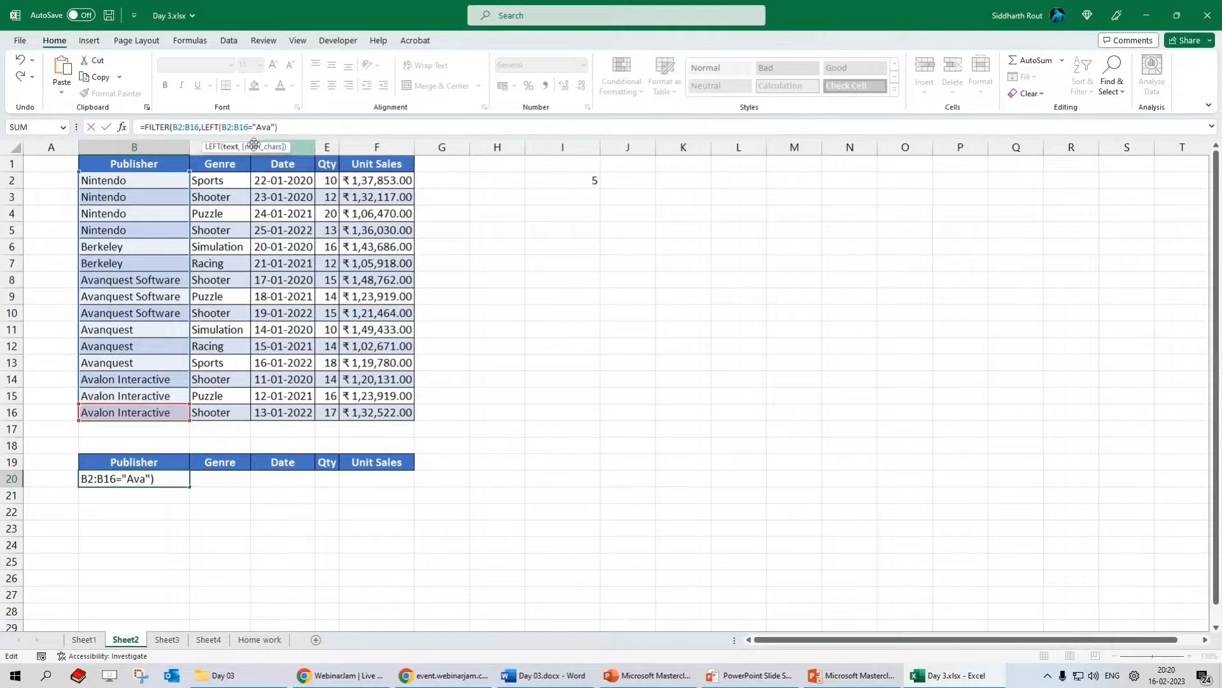
type(",3)")
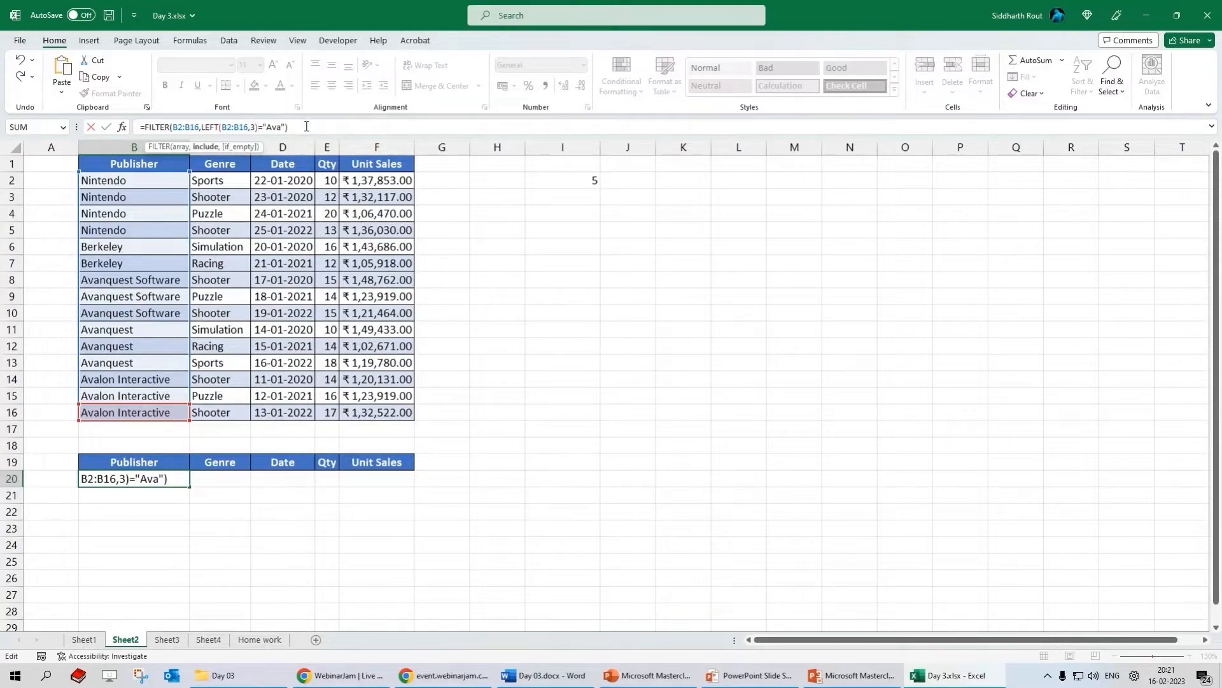
key("Return")
scroll(299, 242, "down", 1)
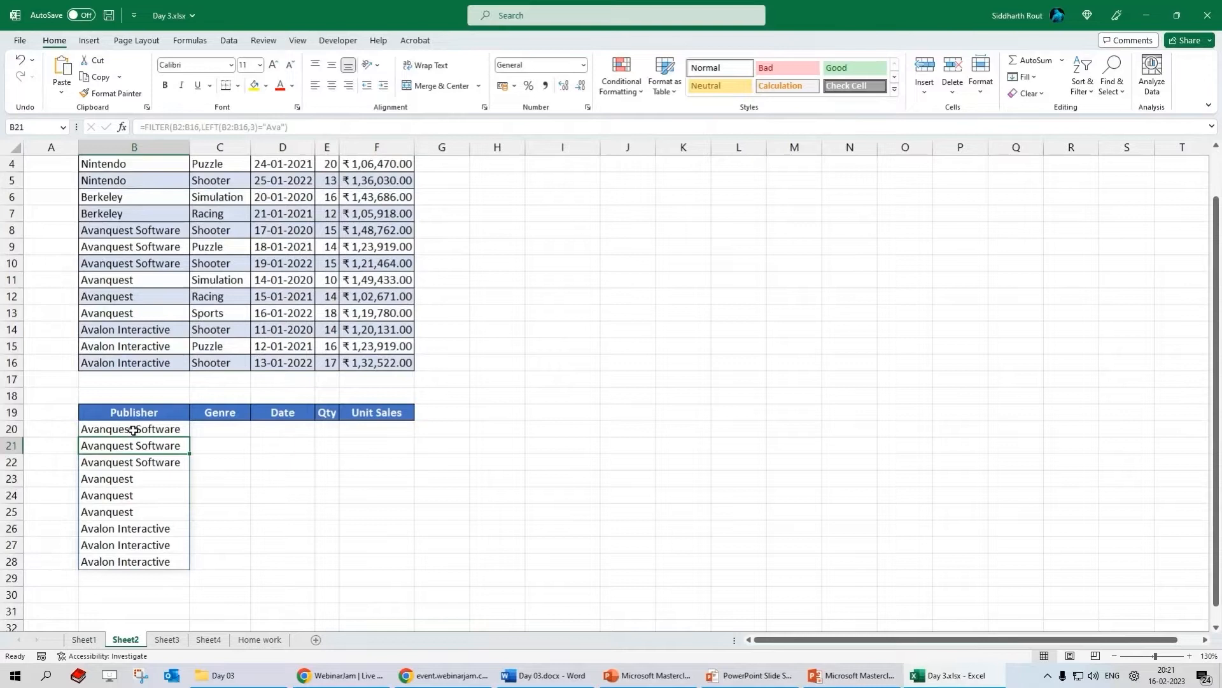
left_click_drag(133, 430, 117, 562)
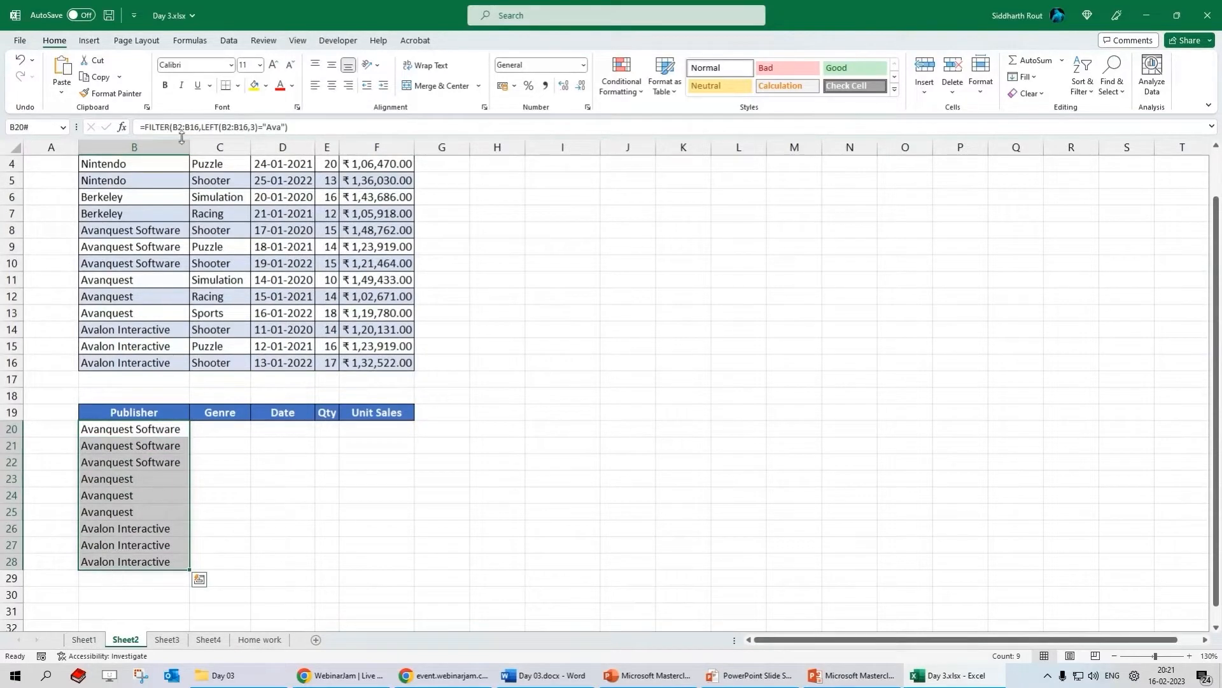
- Extend the array argument of the FILTER formula in B20 to B2:F16 so that all table columns are returned
left_click_drag(187, 129, 194, 131)
key("Escape")
left_click(160, 426)
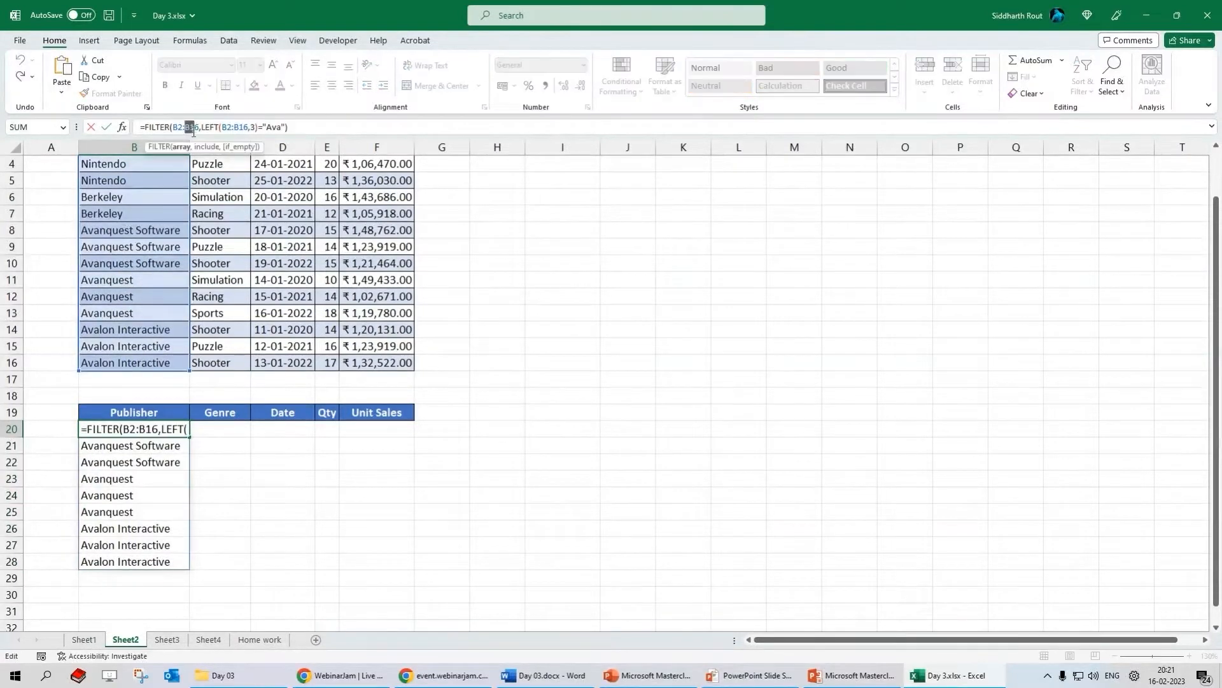
type("F")
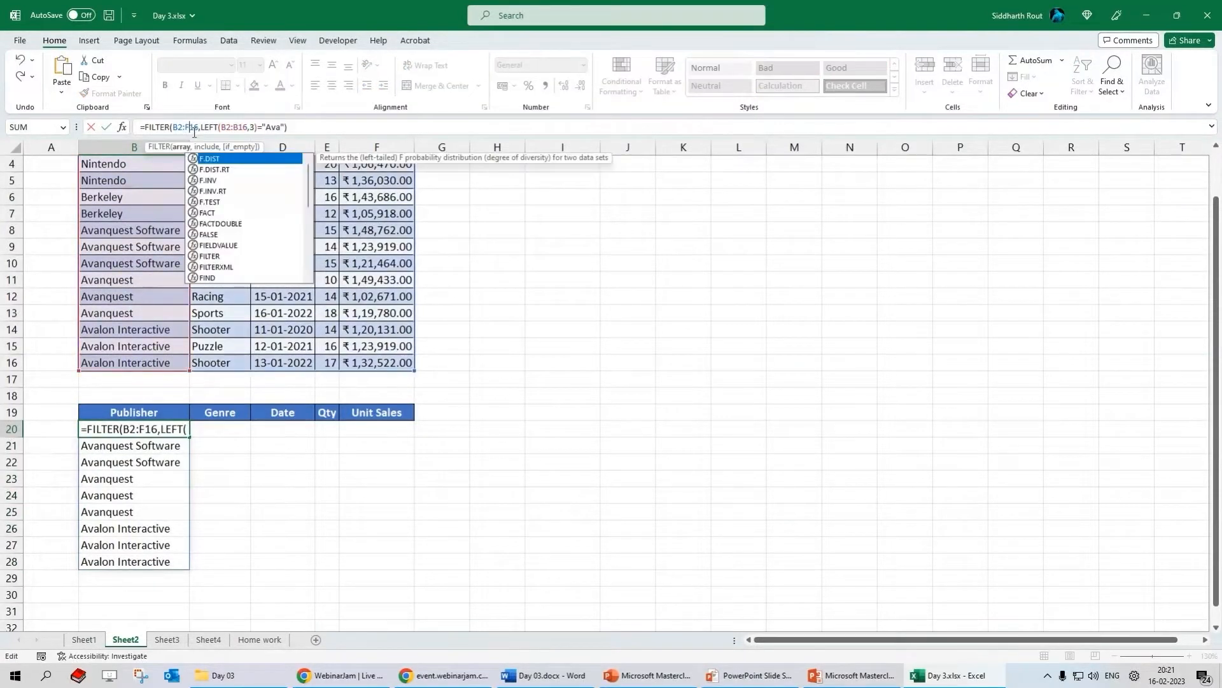
key("Return")
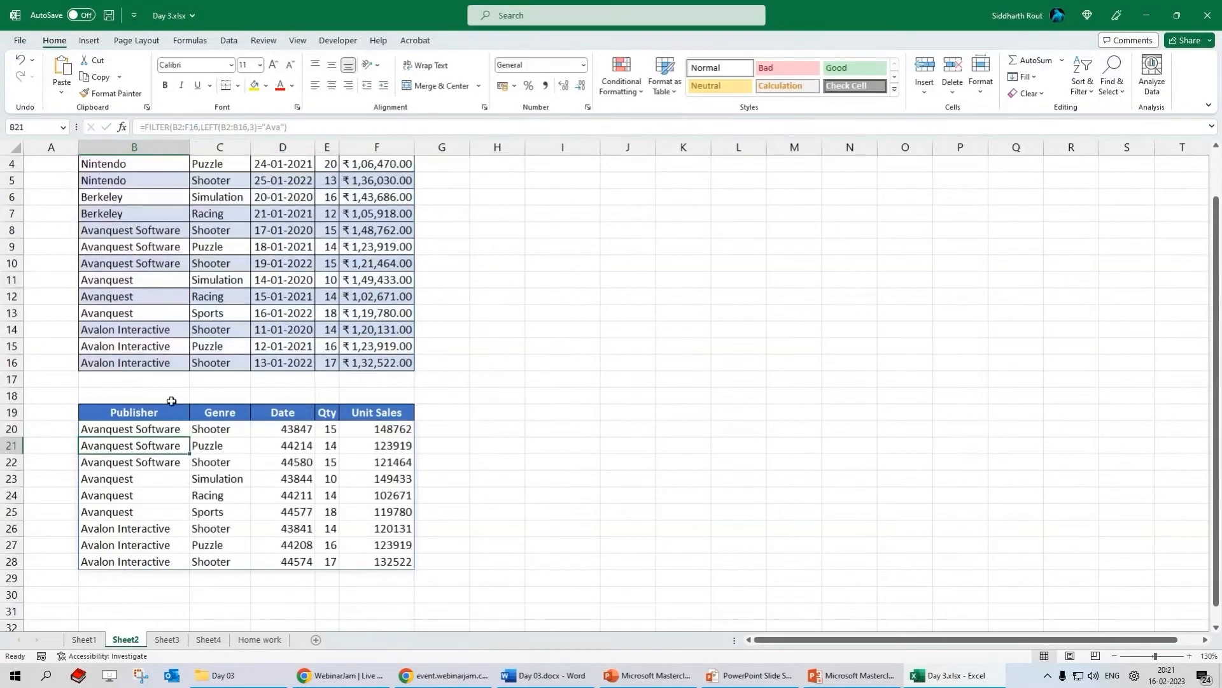
left_click_drag(118, 425, 378, 560)
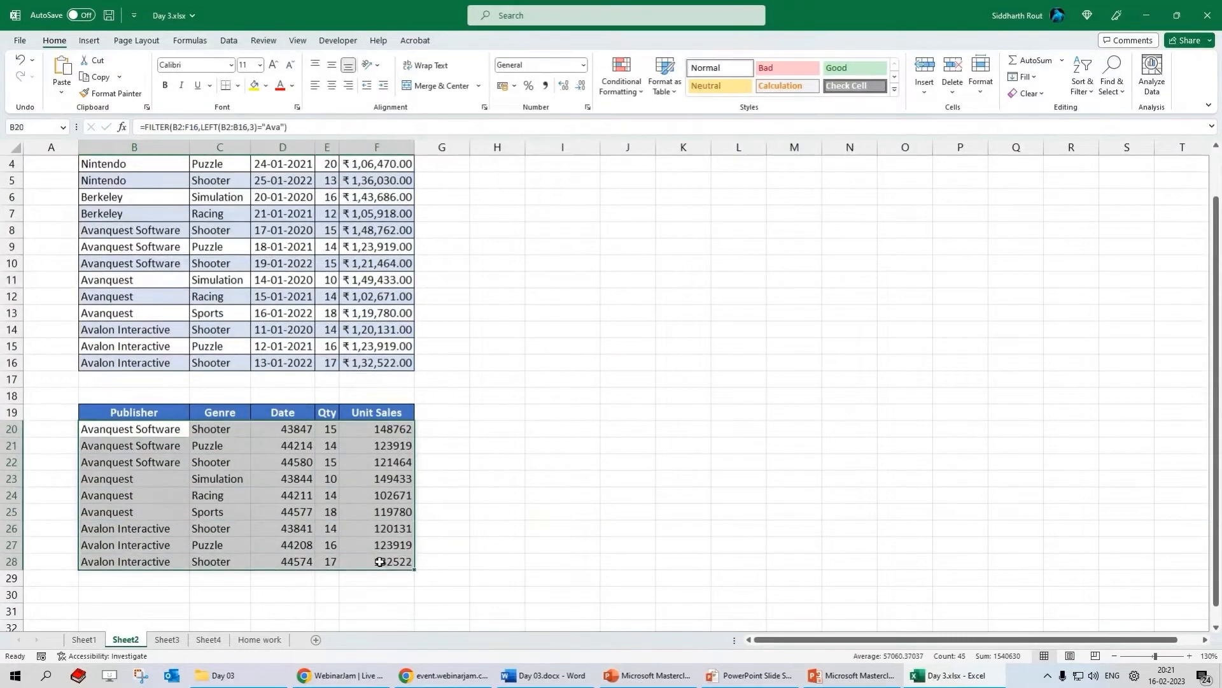
left_click(143, 428)
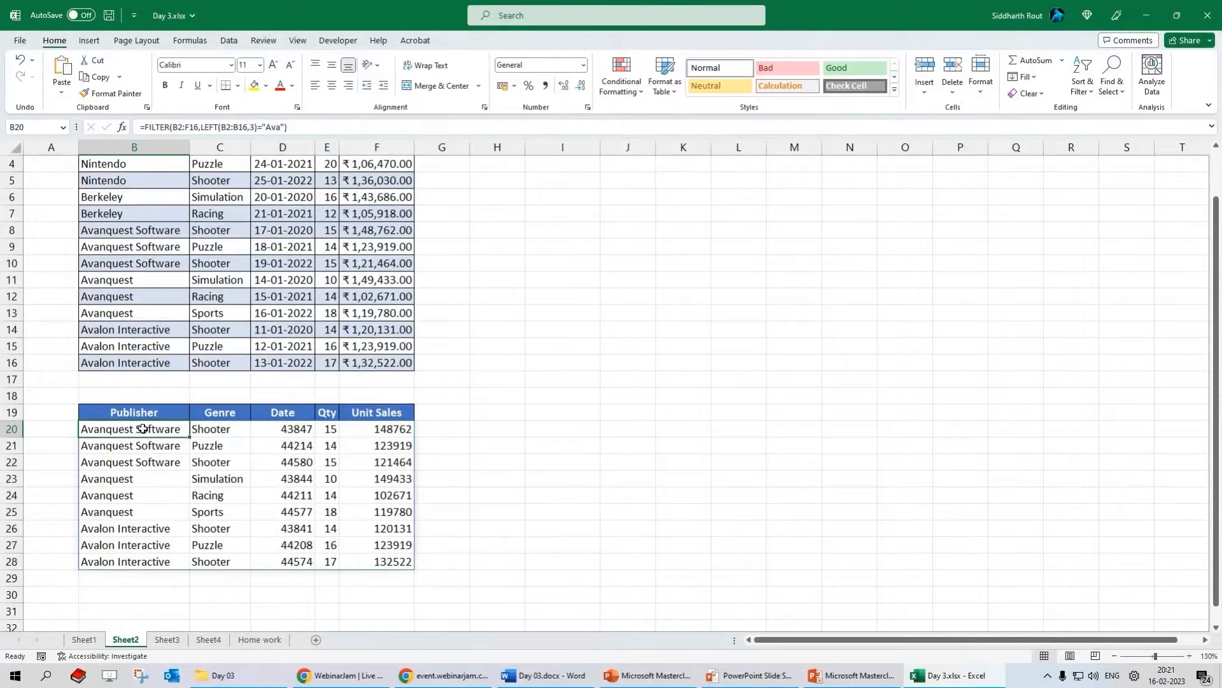
- Replace the "Ava" criterion in the B20 formula with a three-letter first name that no publisher starts with
scroll(152, 322, "up", 1)
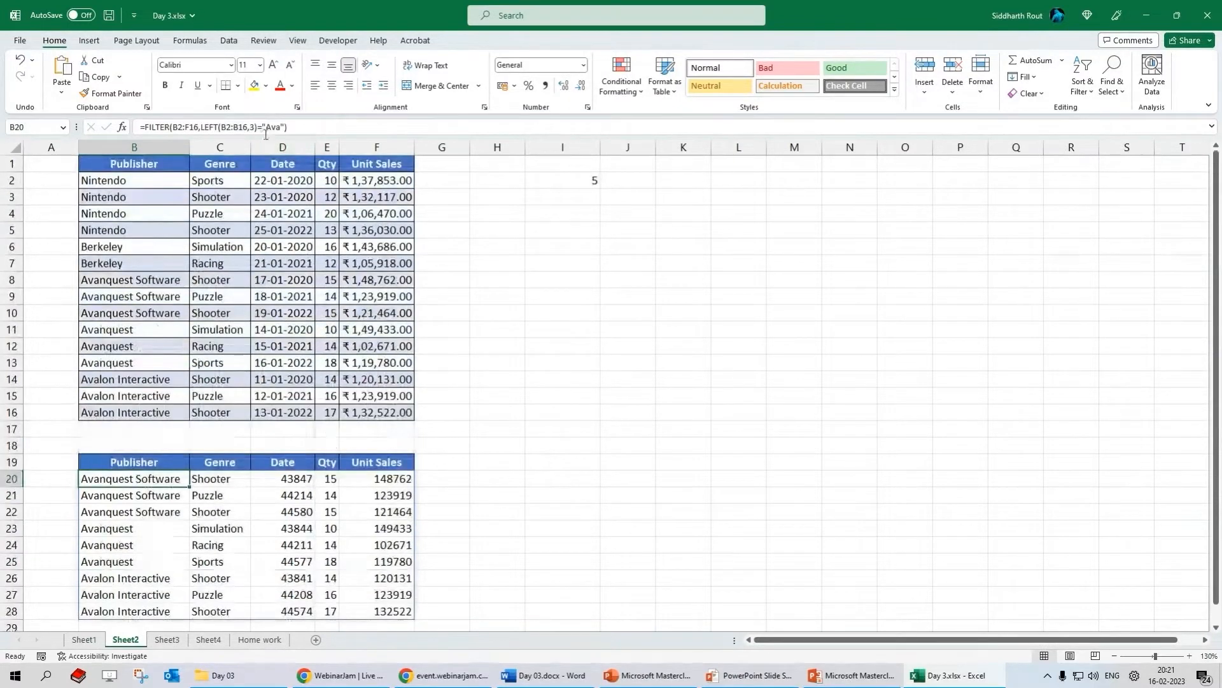
left_click(267, 127)
left_click_drag(267, 127, 282, 127)
type("Sid")
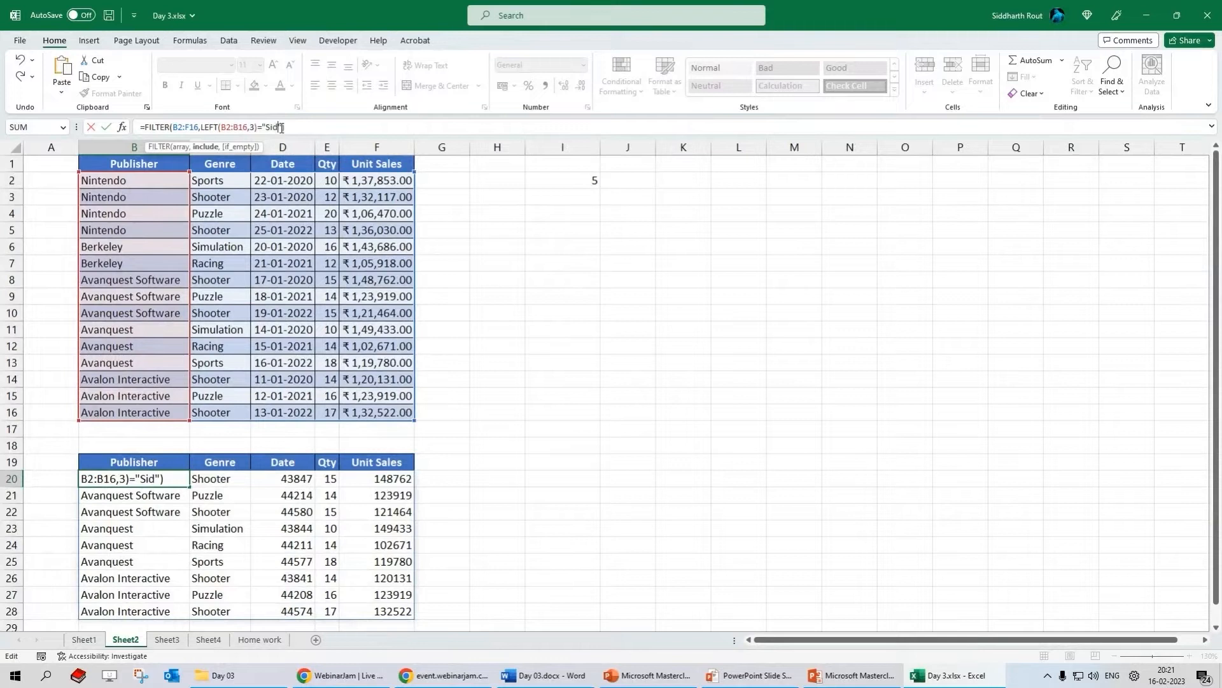
key("ctrl+Return")
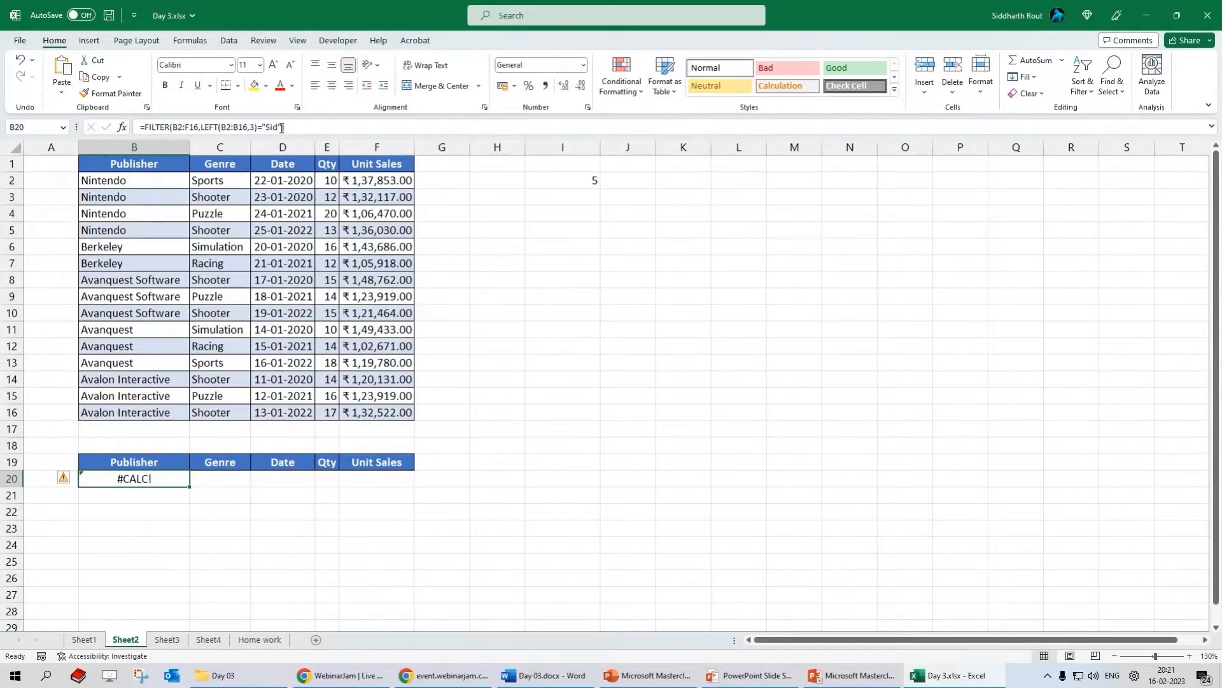
- Add "No records found" as the if_empty argument of the FILTER formula in B20 and highlight that argument for review
left_click(282, 128)
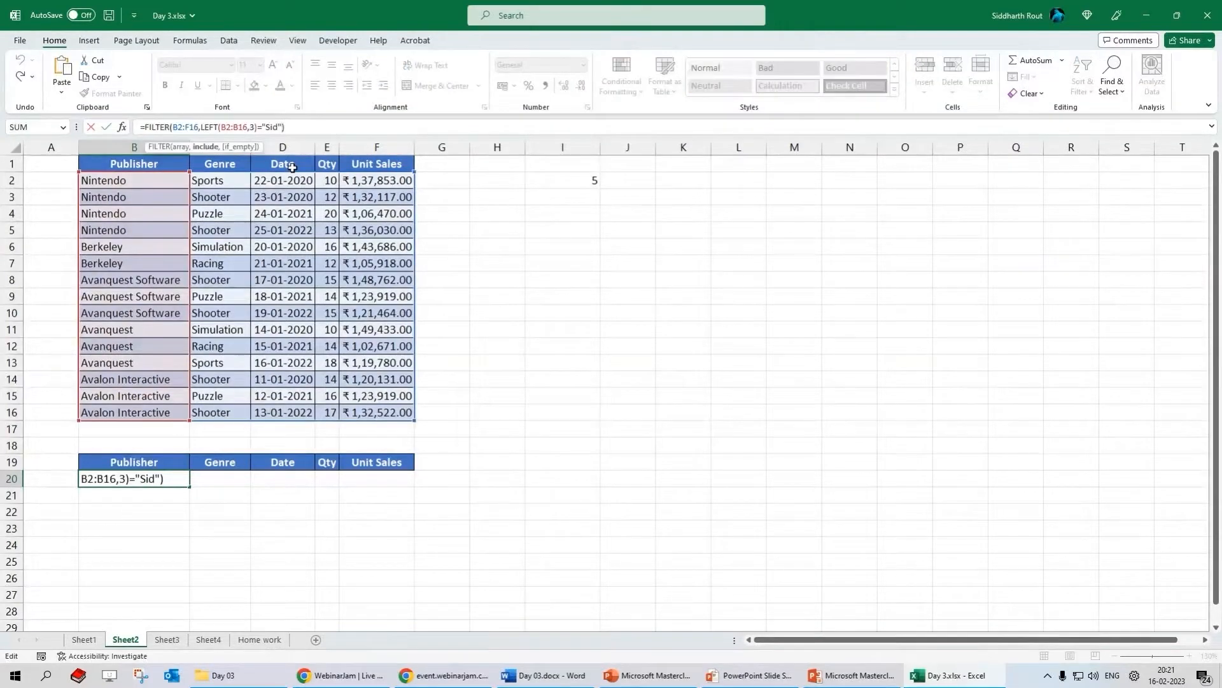
type(",")
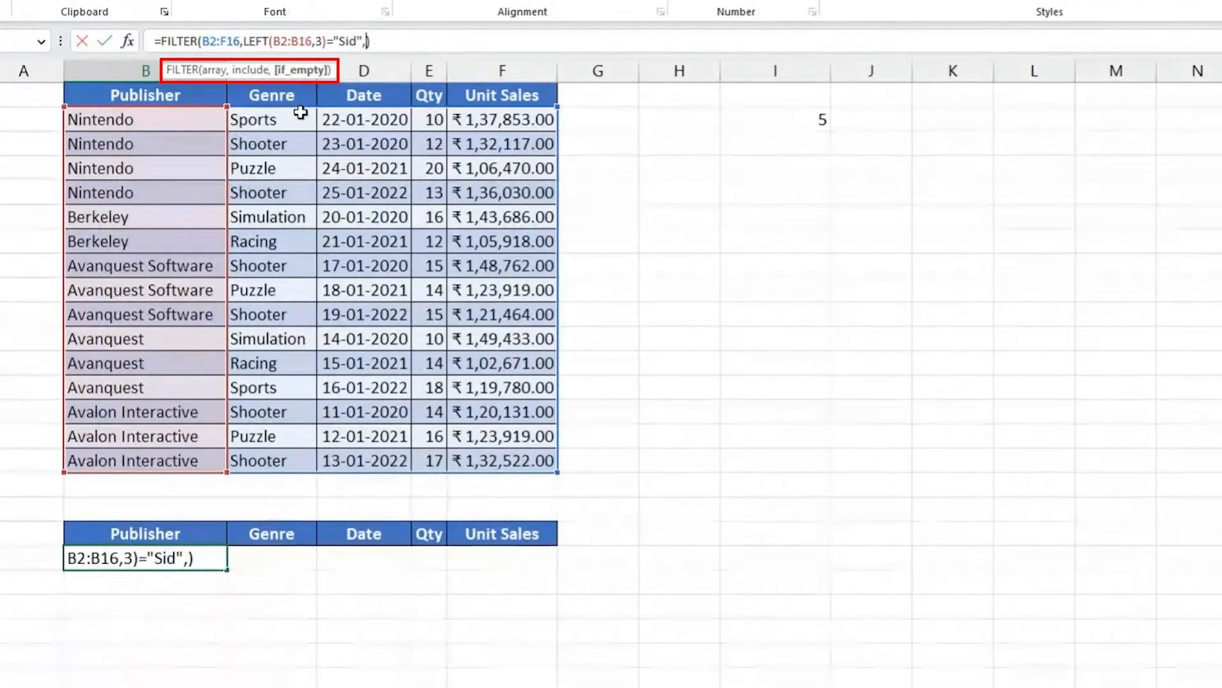
type("\"")
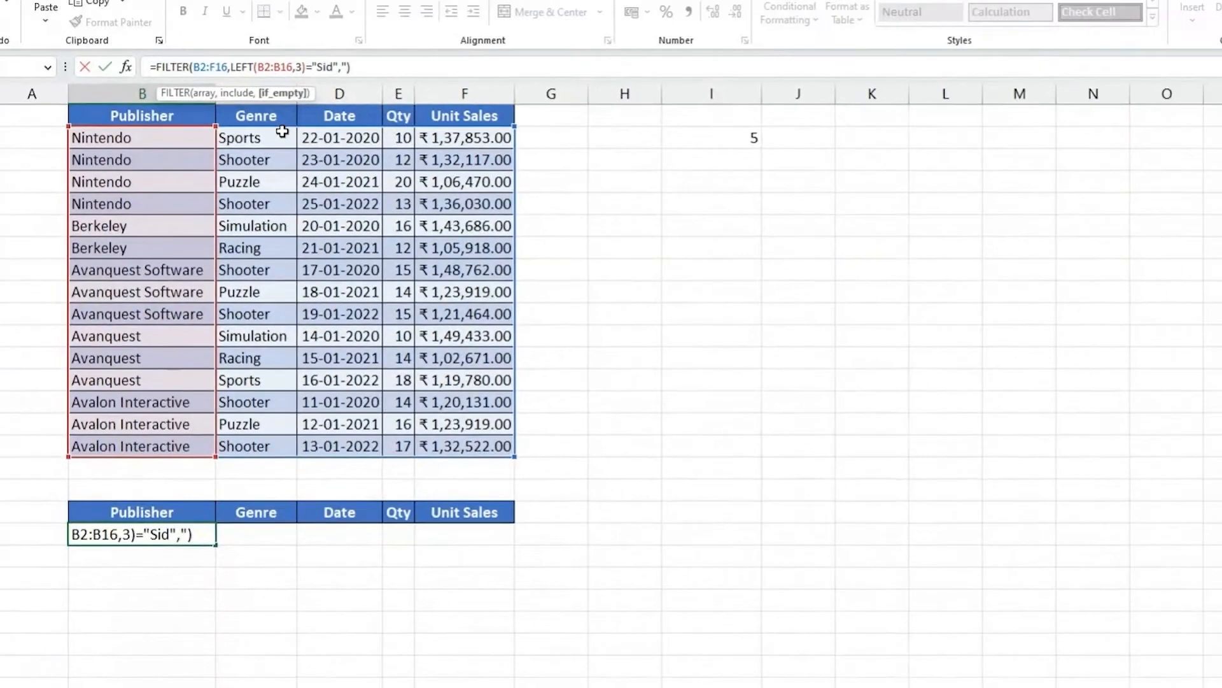
type("No r")
type("ecords found")
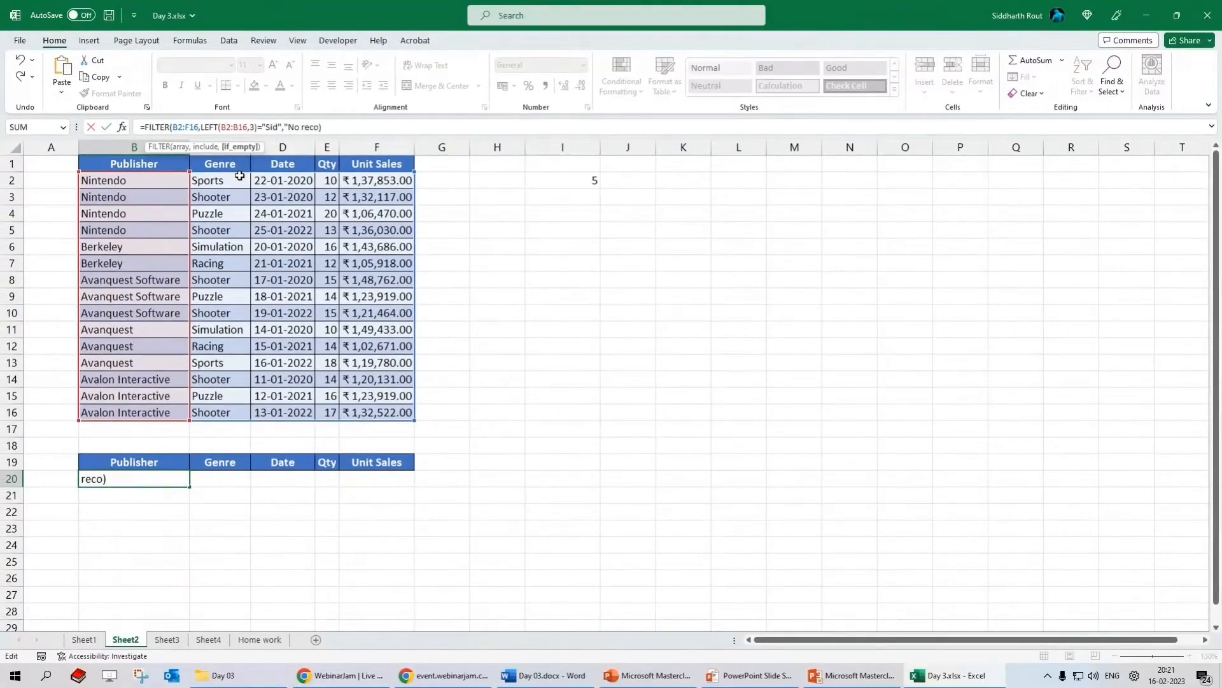
type("\"")
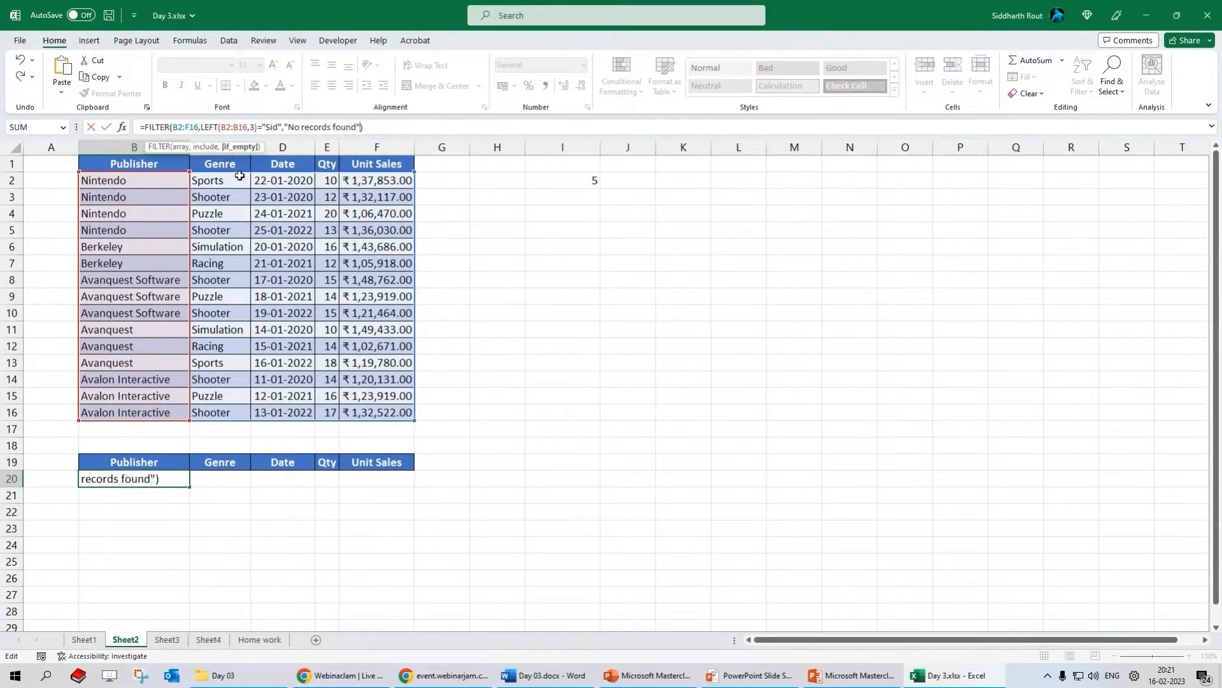
key("ctrl+Return")
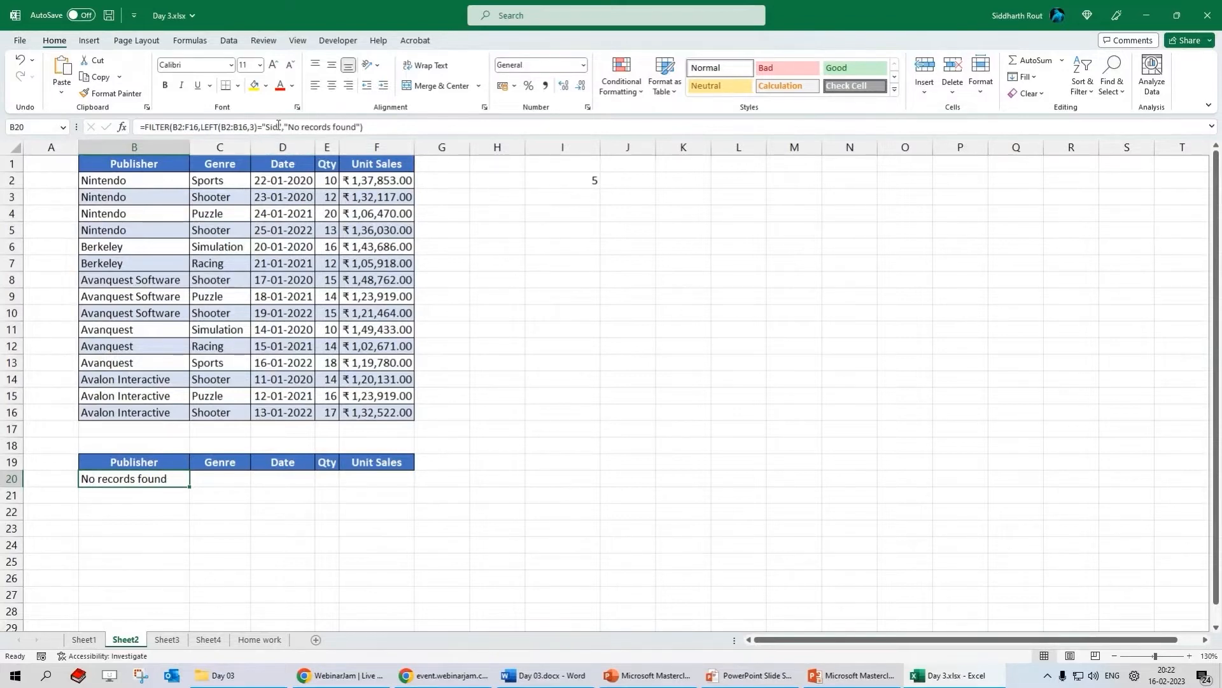
left_click_drag(282, 127, 361, 129)
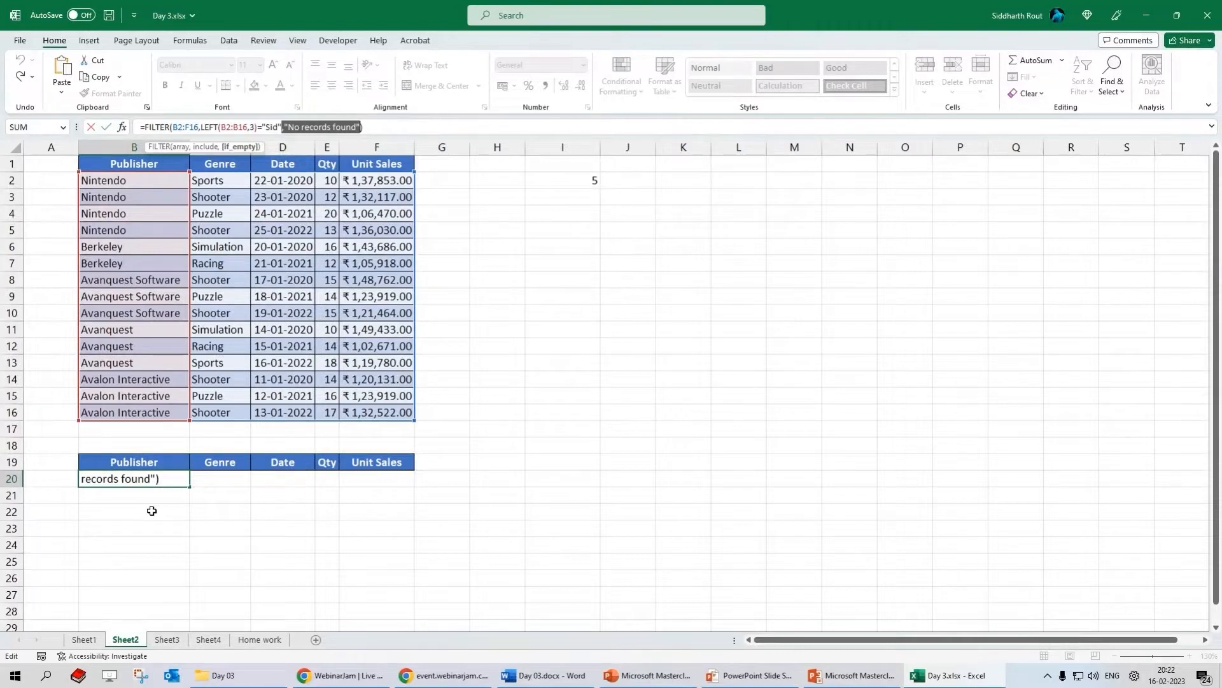
key("ctrl+Return")
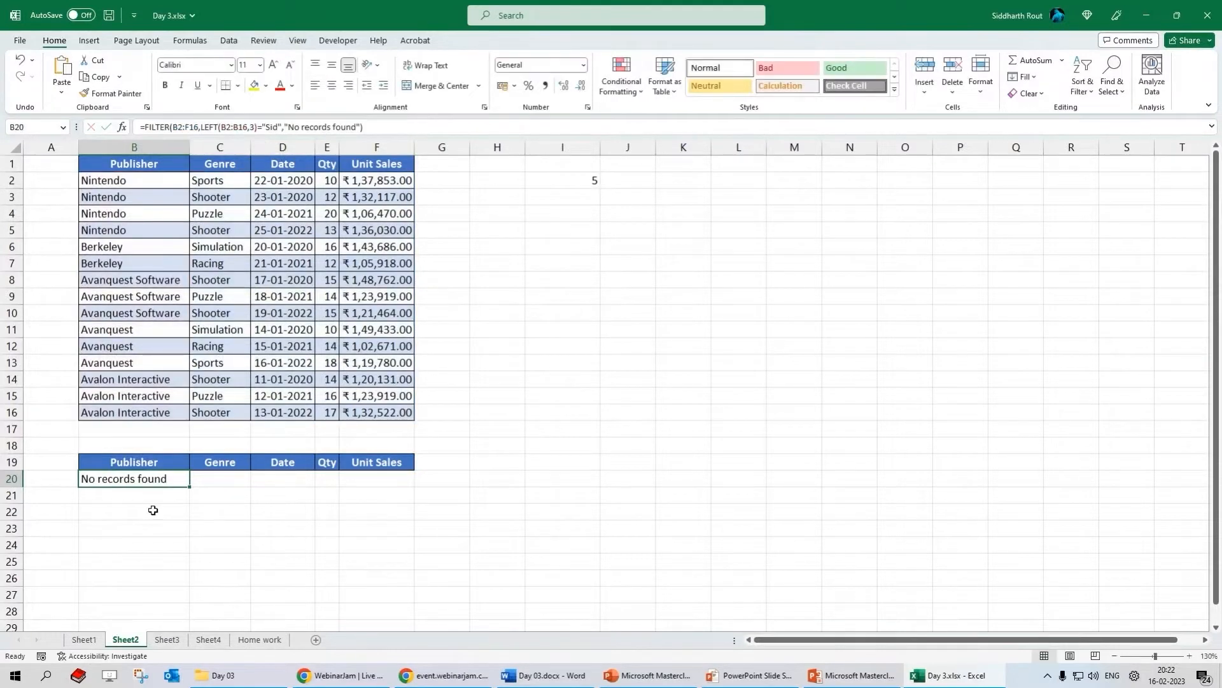
left_click(288, 124)
key("Escape")
- Change the condition of the FILTER formula in B20 to RIGHT(B2:B16,3)="ive" to match publishers by their last three letters
double_click(209, 127)
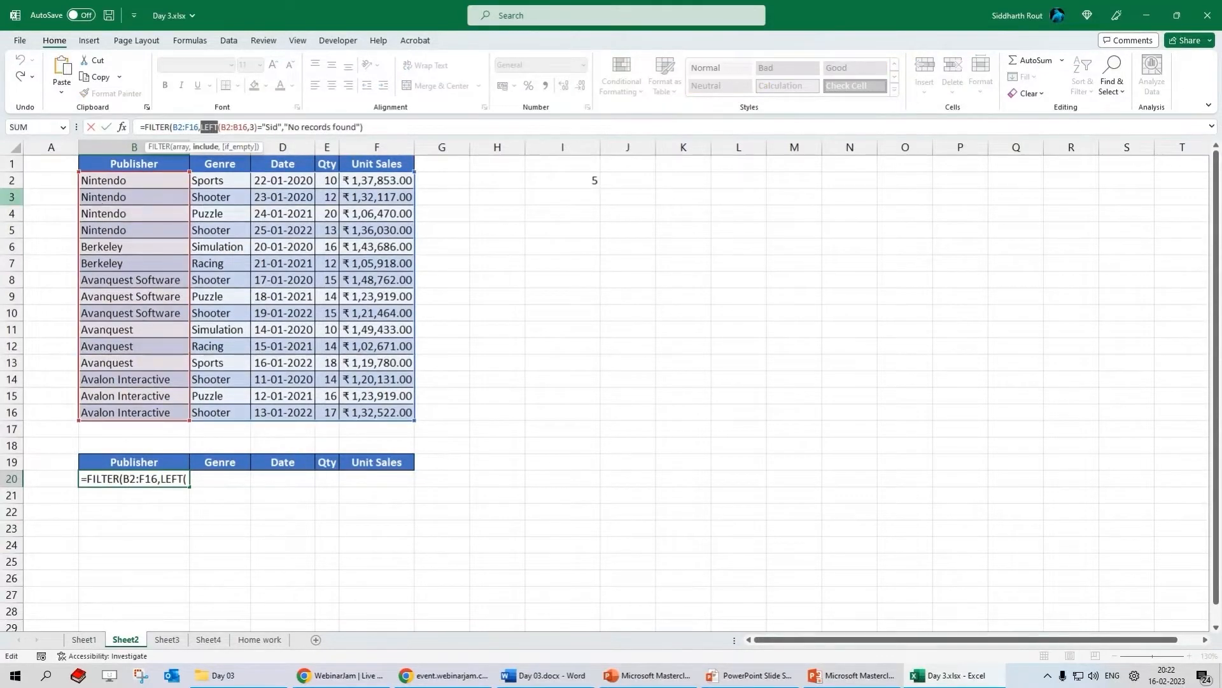
type("RIGH")
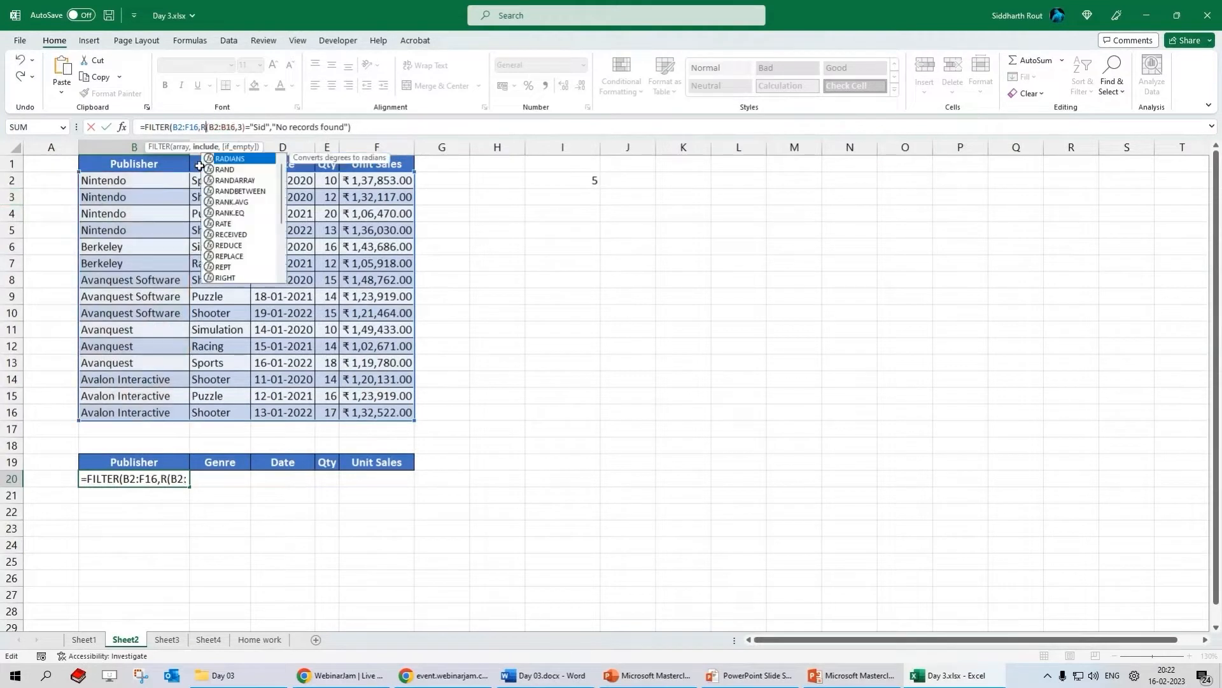
type("T")
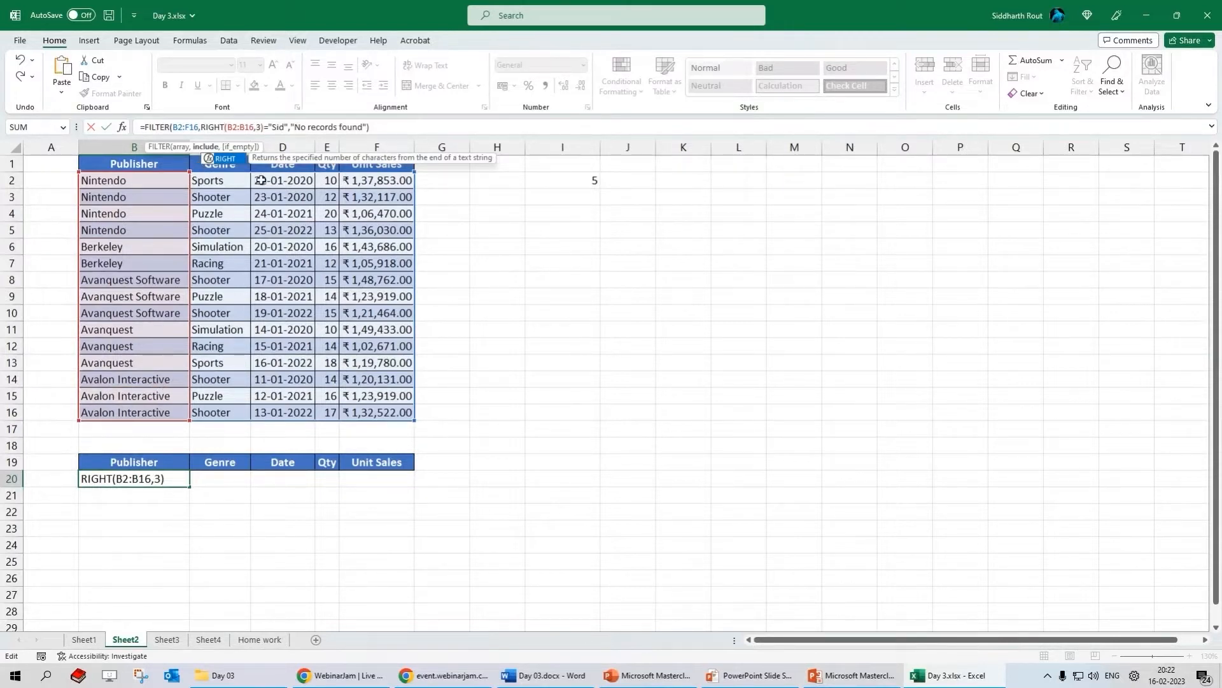
left_click_drag(272, 127, 285, 126)
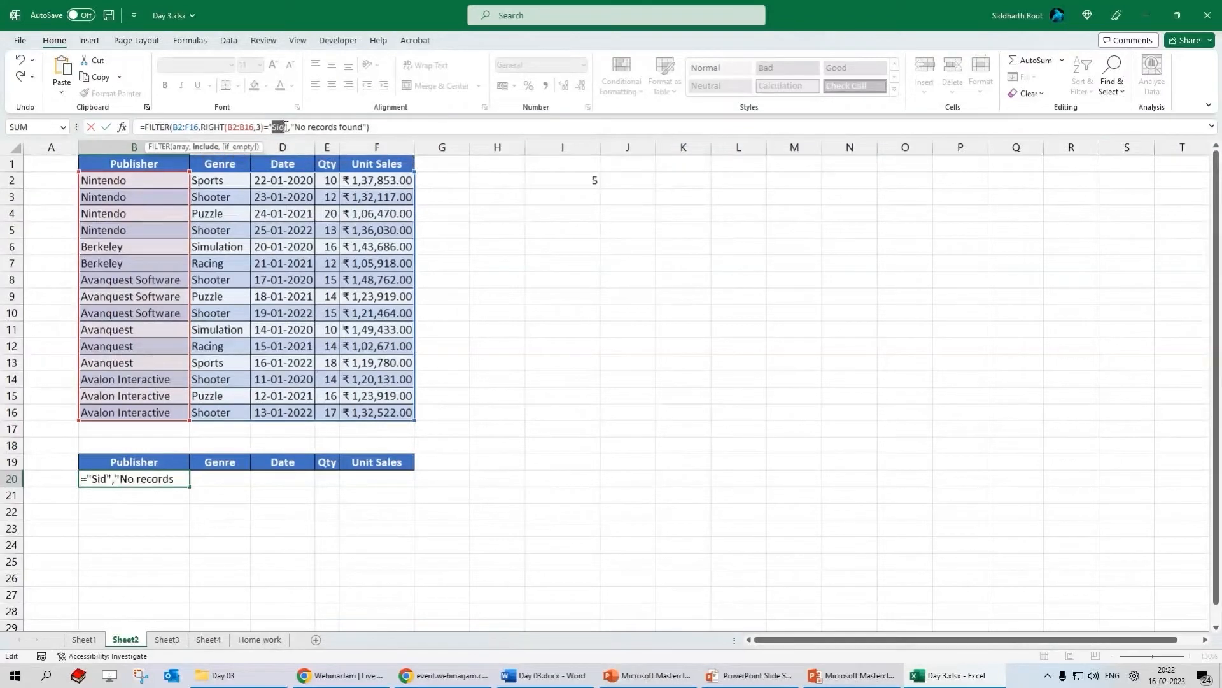
type("ive")
key("Return")
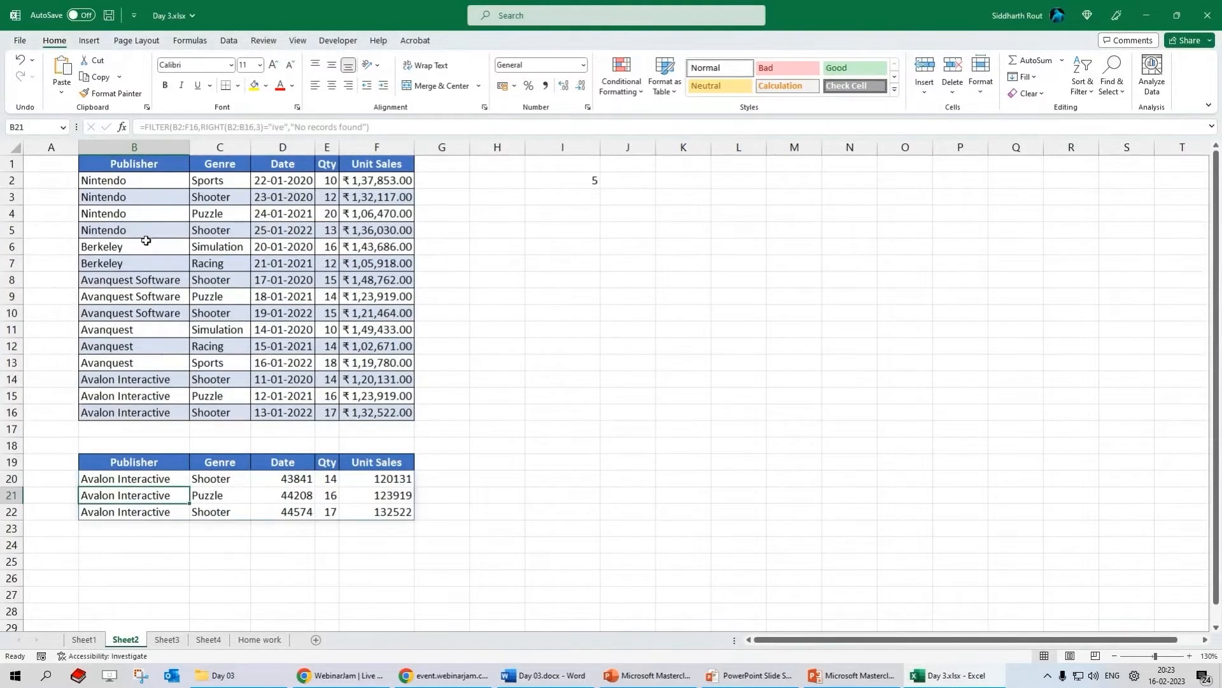
left_click(100, 233)
double_click(100, 229)
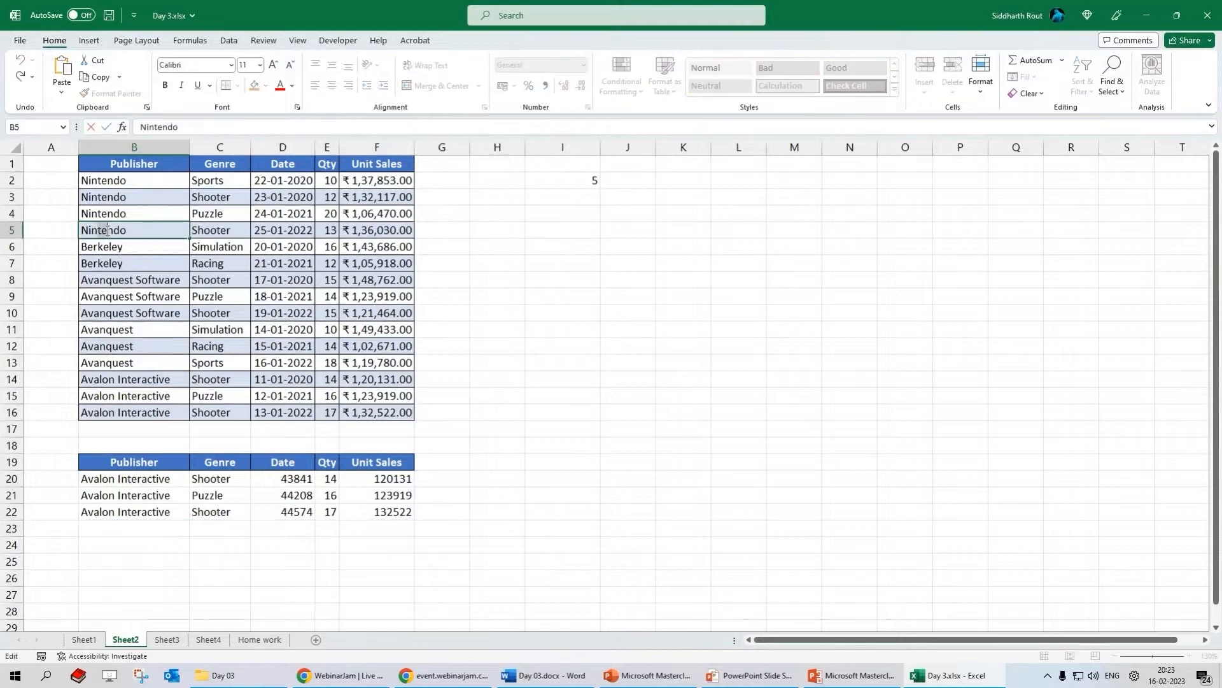
key("Escape")
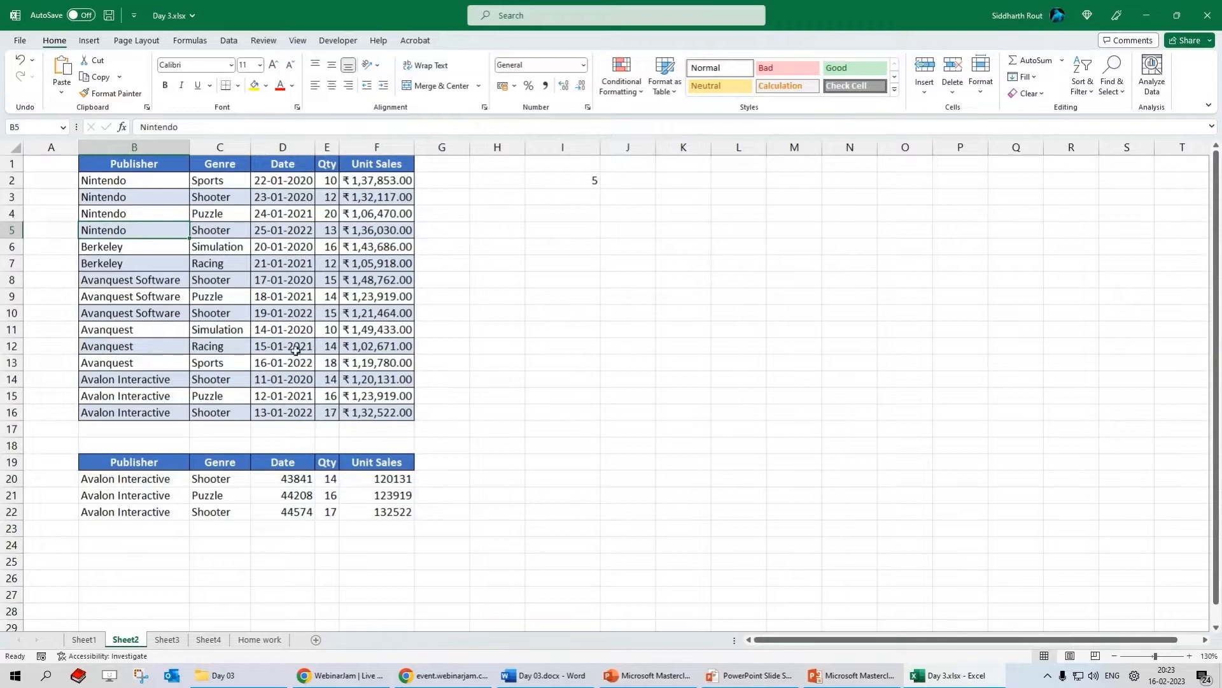
key("alt+Tab")
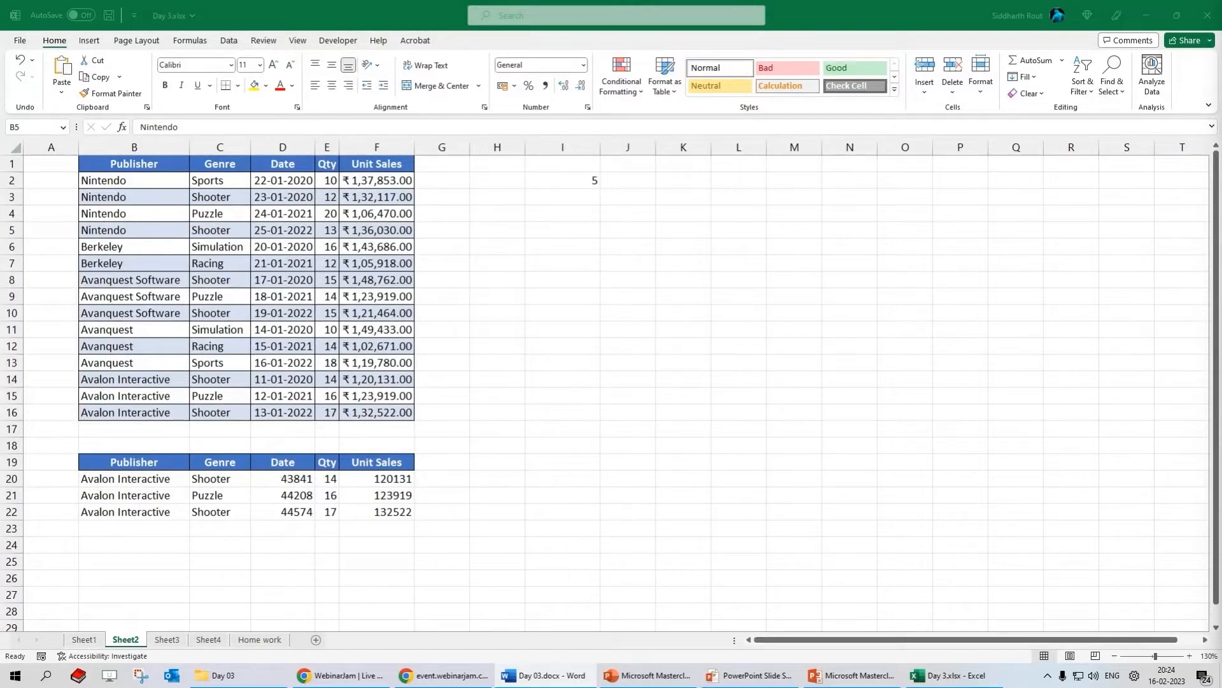
- Enter =SEARCH("ten",B2,1) in cell I4 to locate "ten" within the publisher name, and reselect the cell
left_click(579, 213)
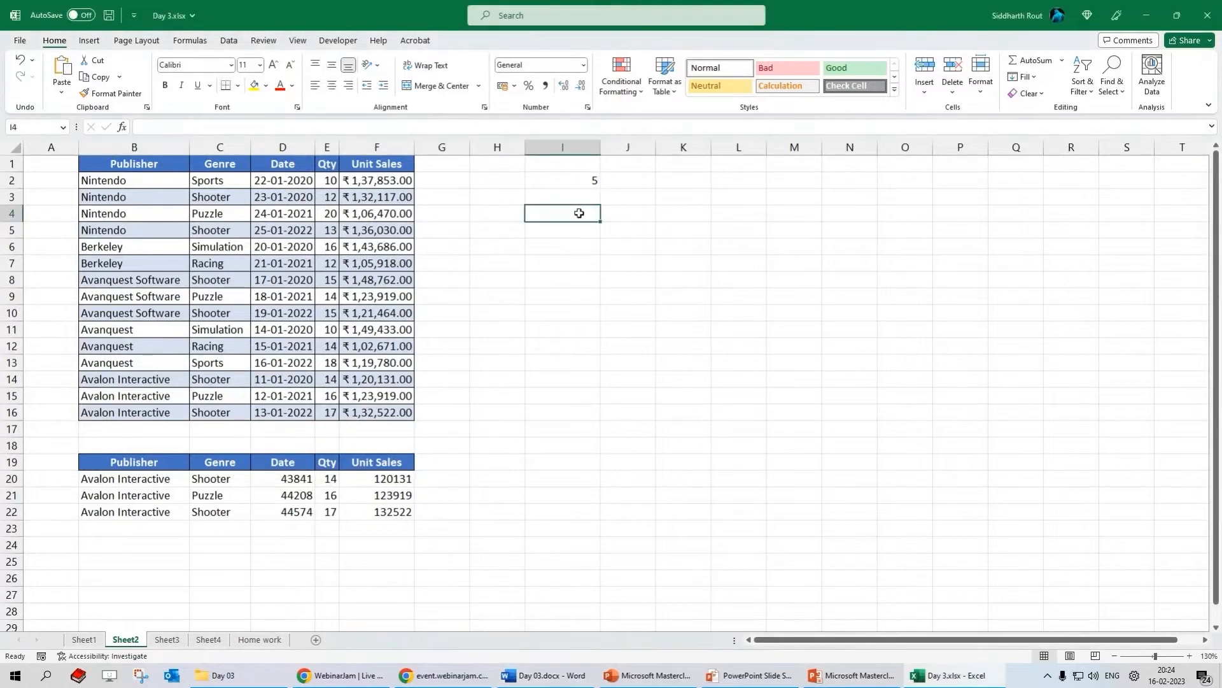
type("=search(")
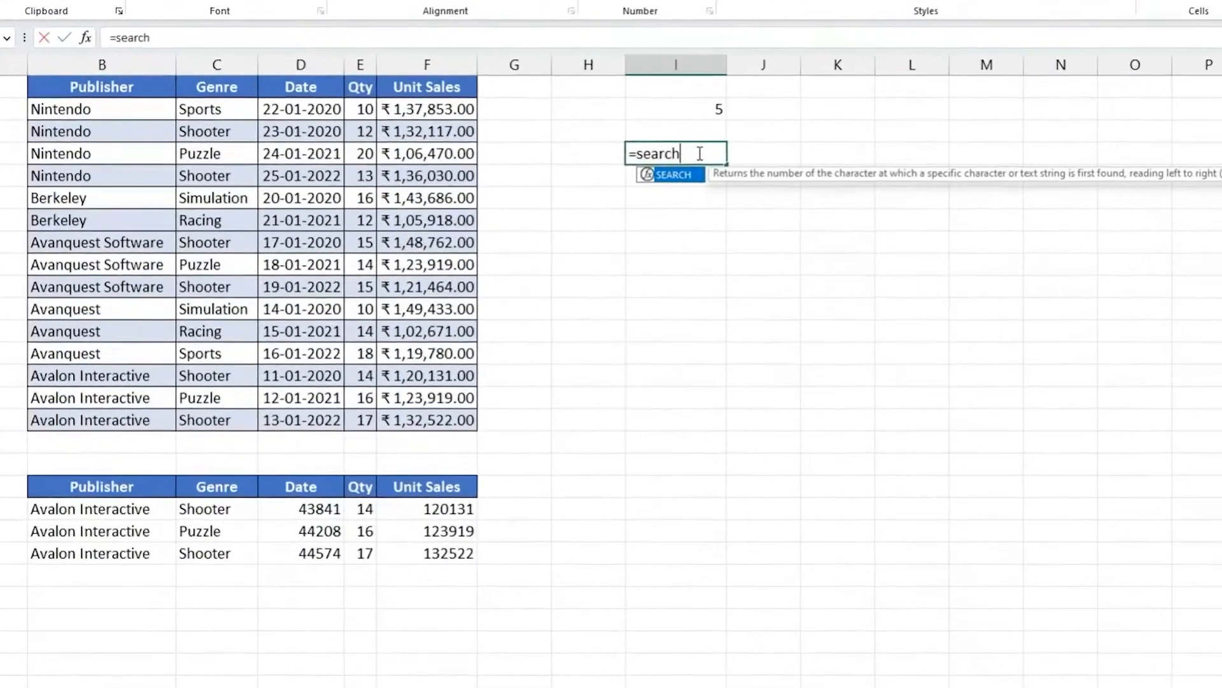
type("\"ten\"")
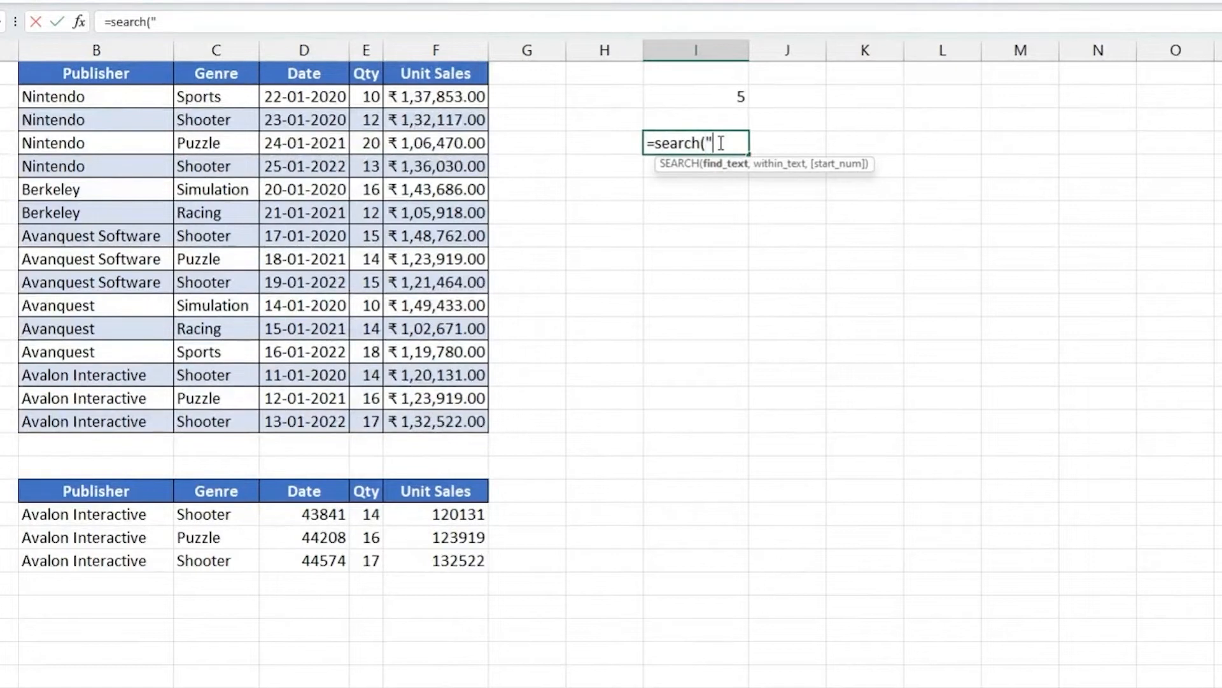
type(",")
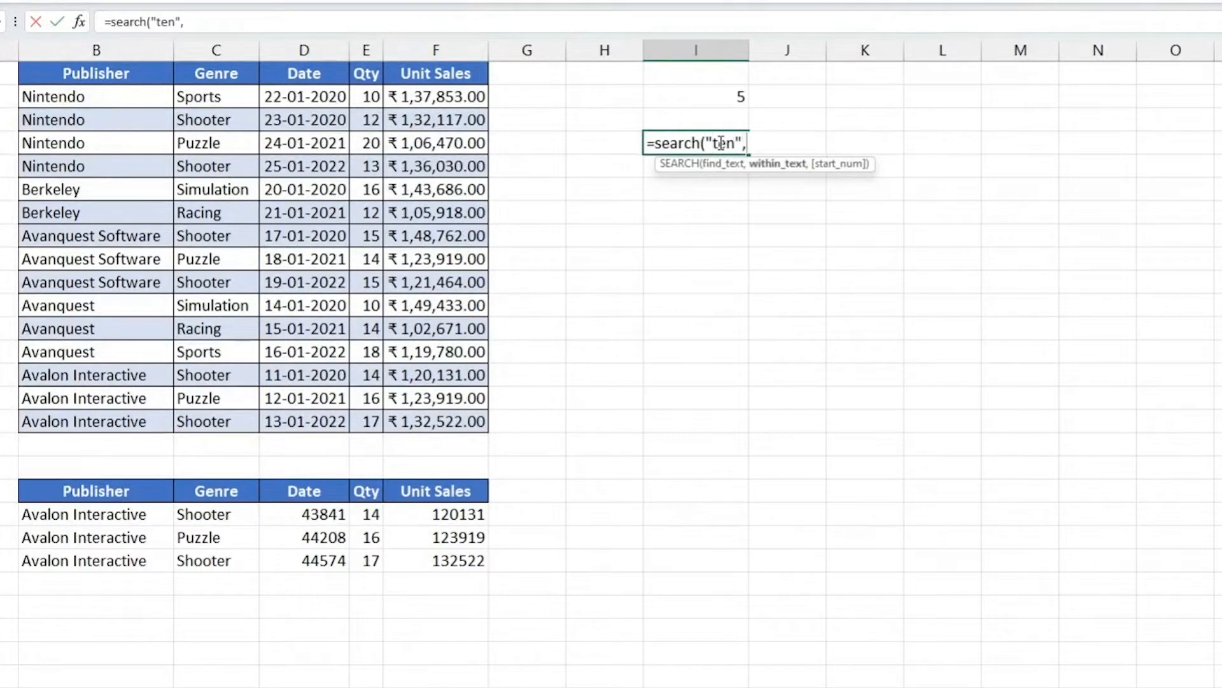
left_click(120, 98)
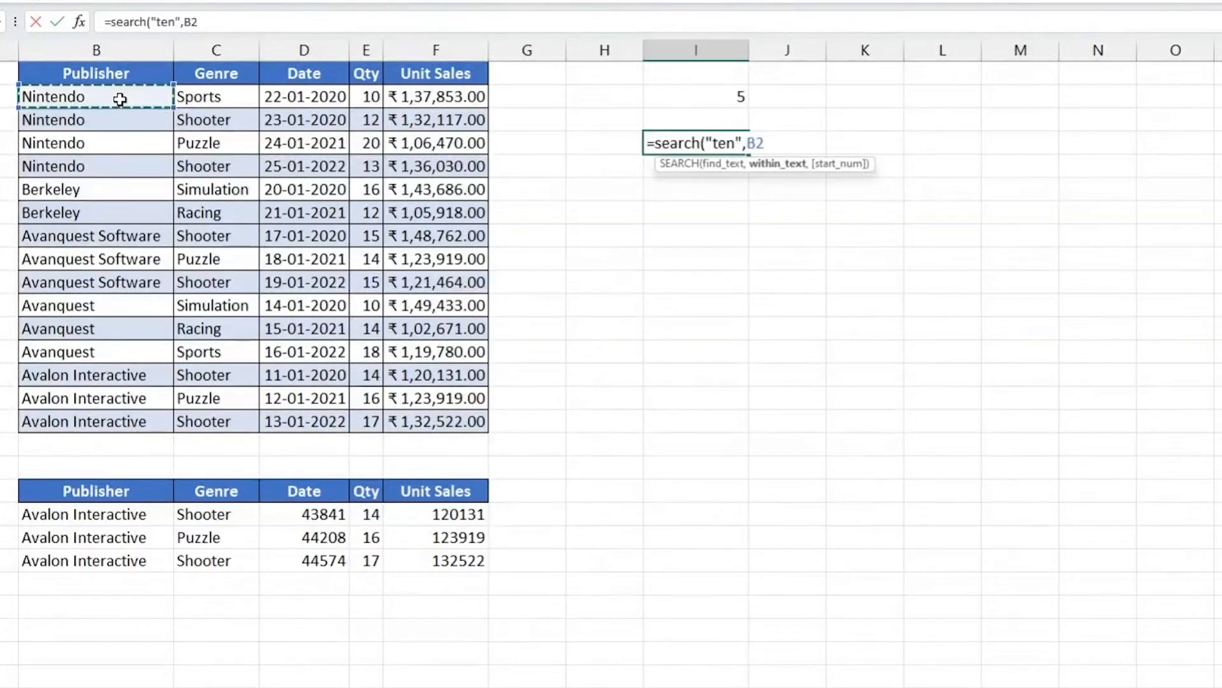
type(",1)")
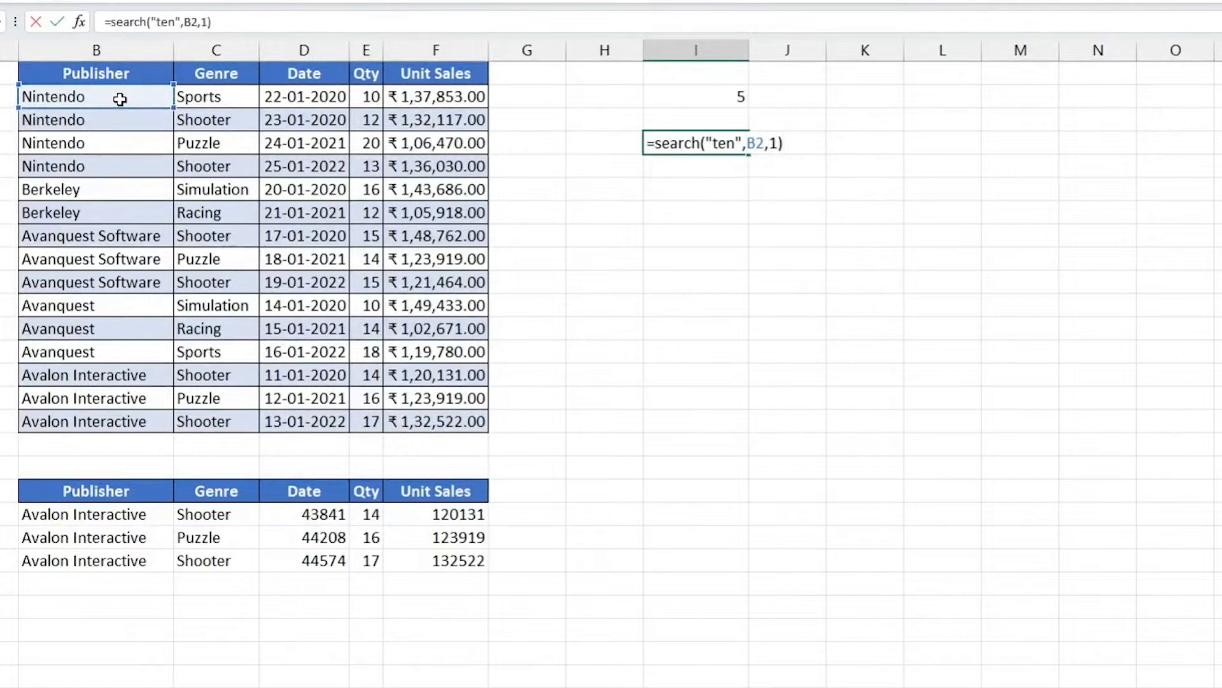
key("Return")
key("Up")
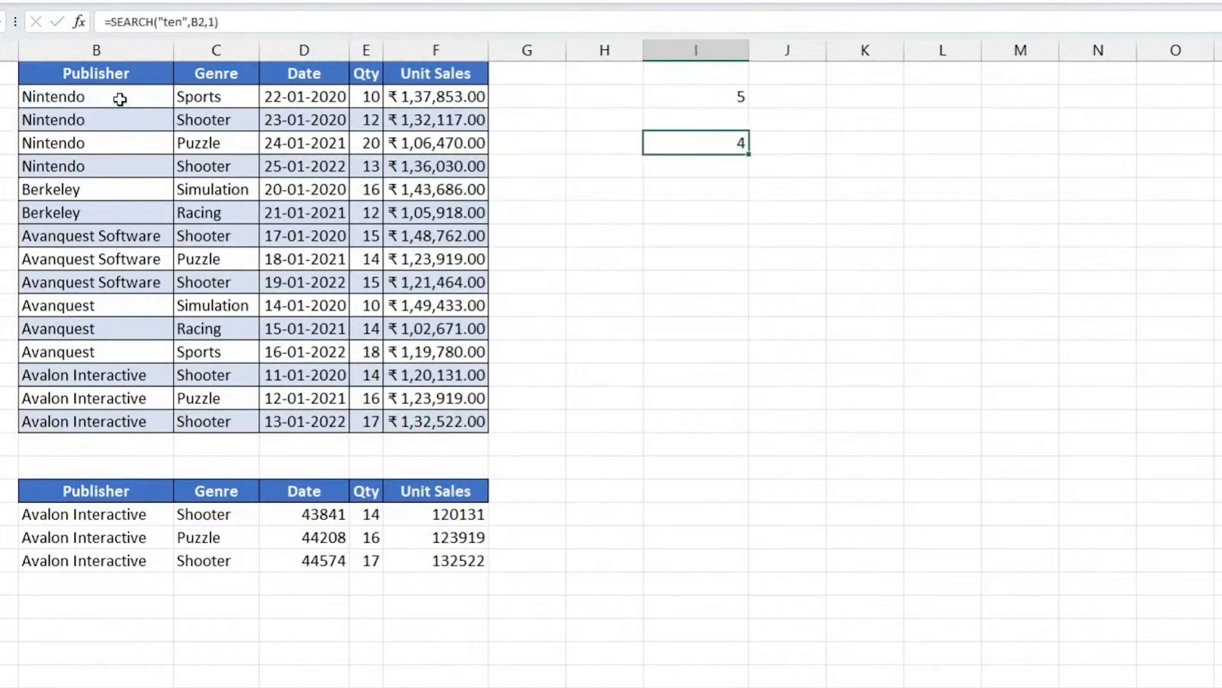
- Replace "ten" in the SEARCH formula in I4 with a three-letter first name that does not occur in B2
double_click(169, 23)
type("Si")
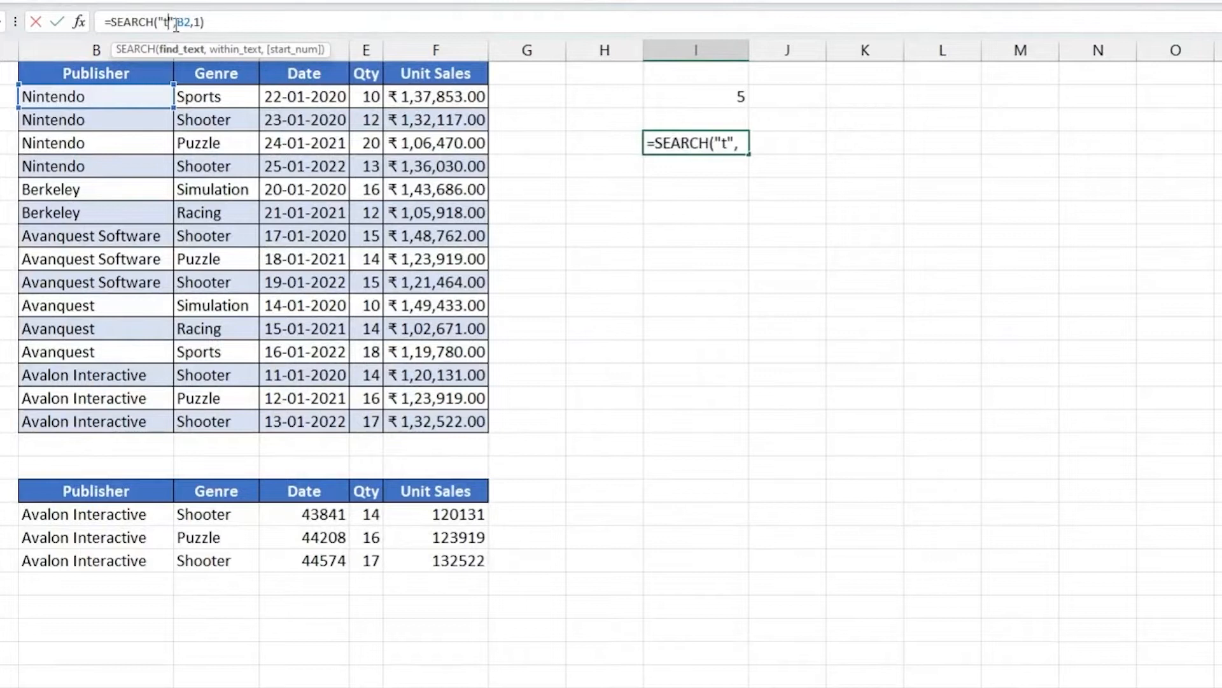
type("m")
key("ctrl+Return")
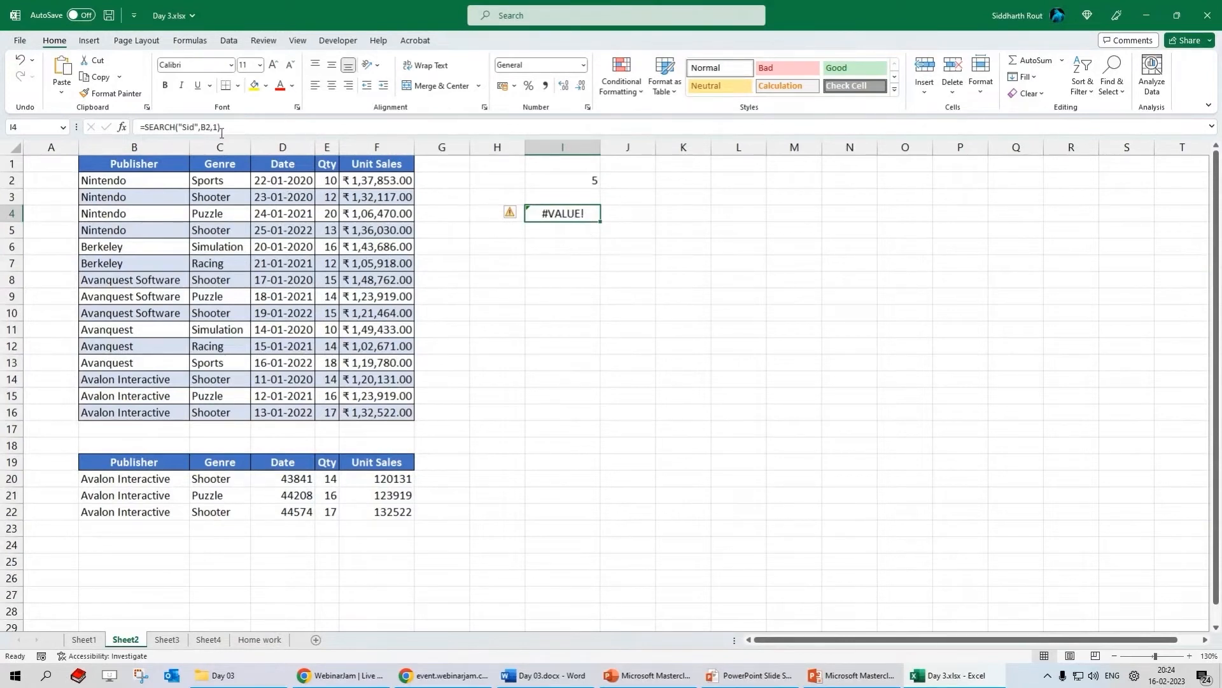
- Set the find_text argument of the SEARCH formula in I4 back to "ten" and reselect the cell
double_click(190, 127)
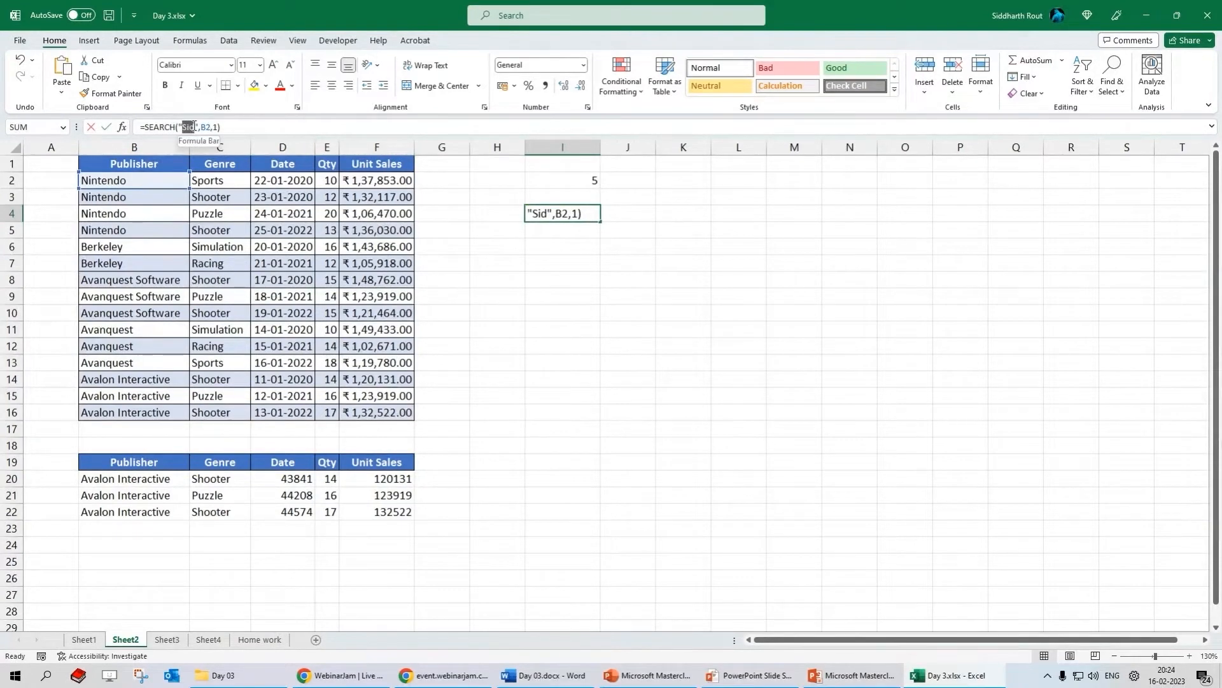
type("t")
key("Return")
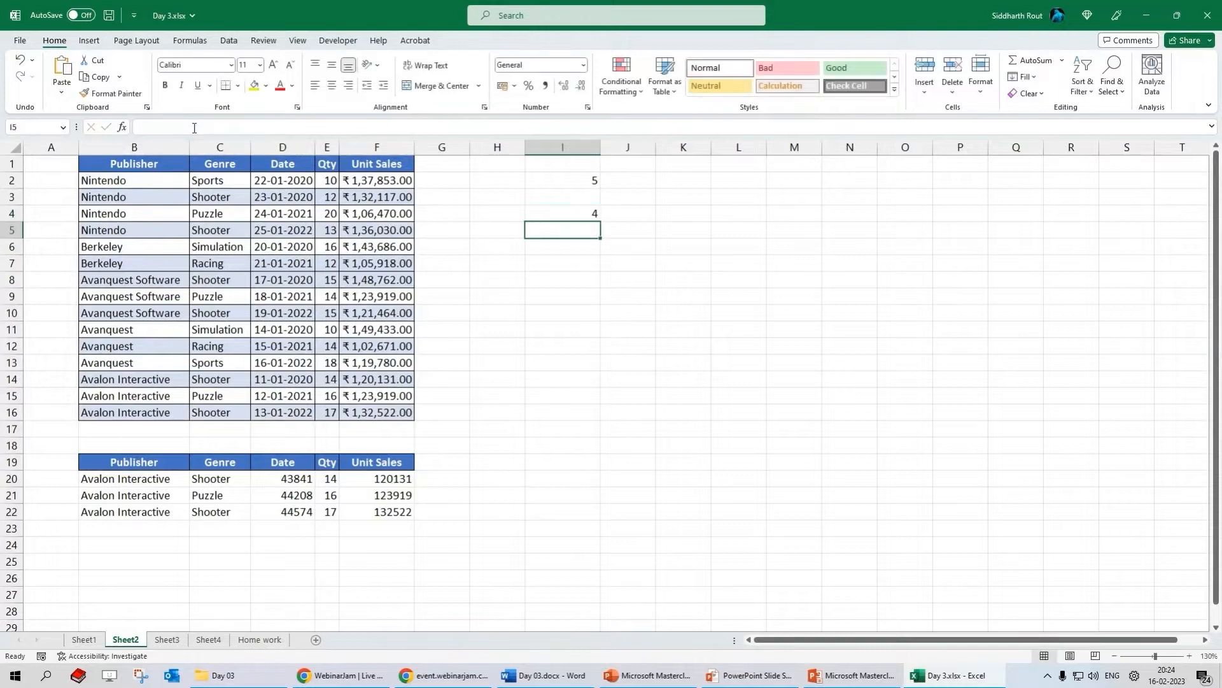
key("Up")
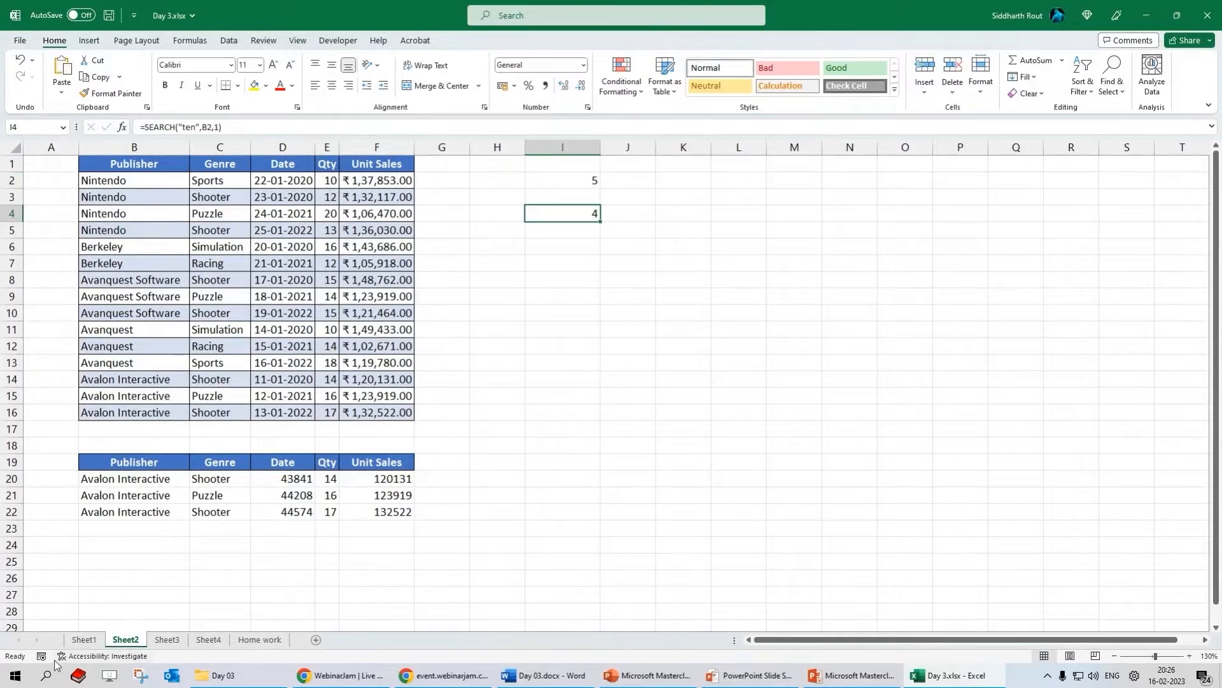
- Clear the FILTER formula from B20 and start a new one there with B2:B16 as the array argument
left_click(86, 486)
key("Delete")
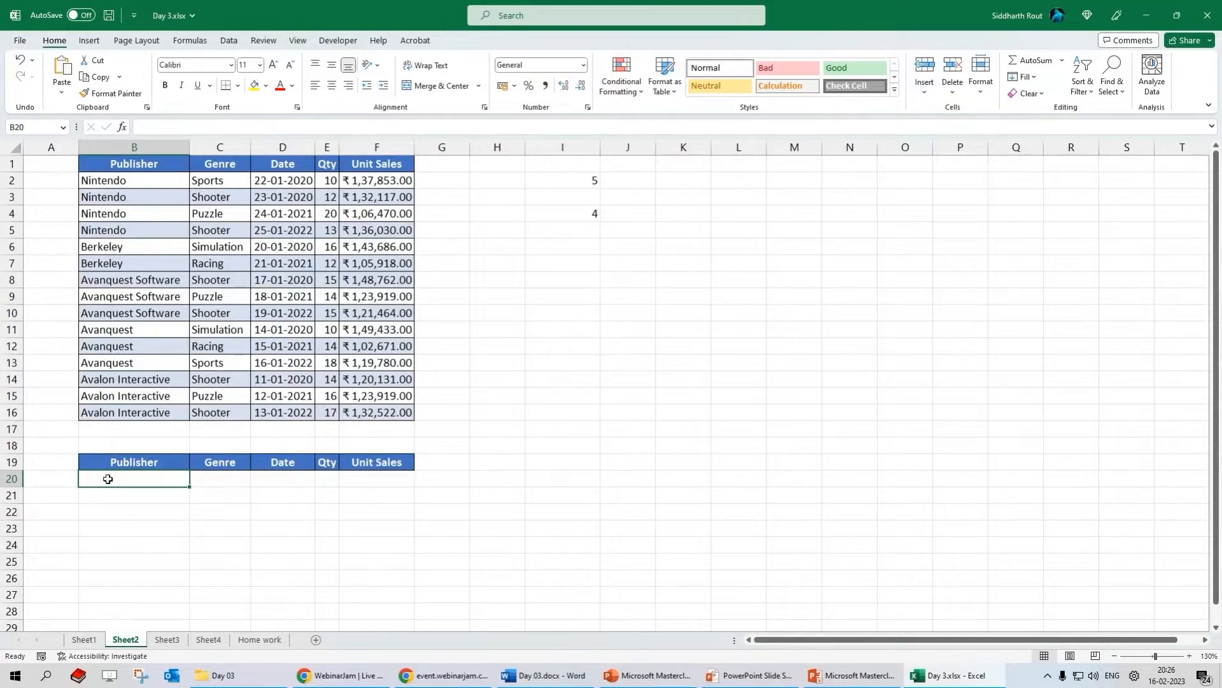
type("=fil")
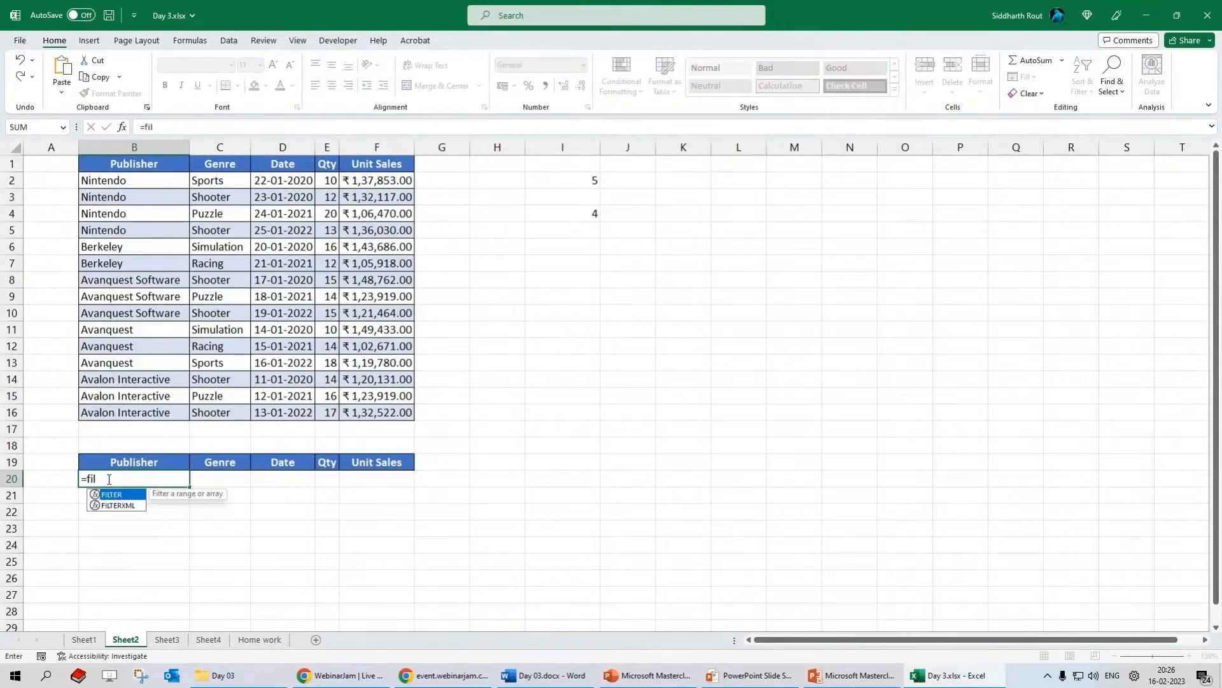
type("ter(")
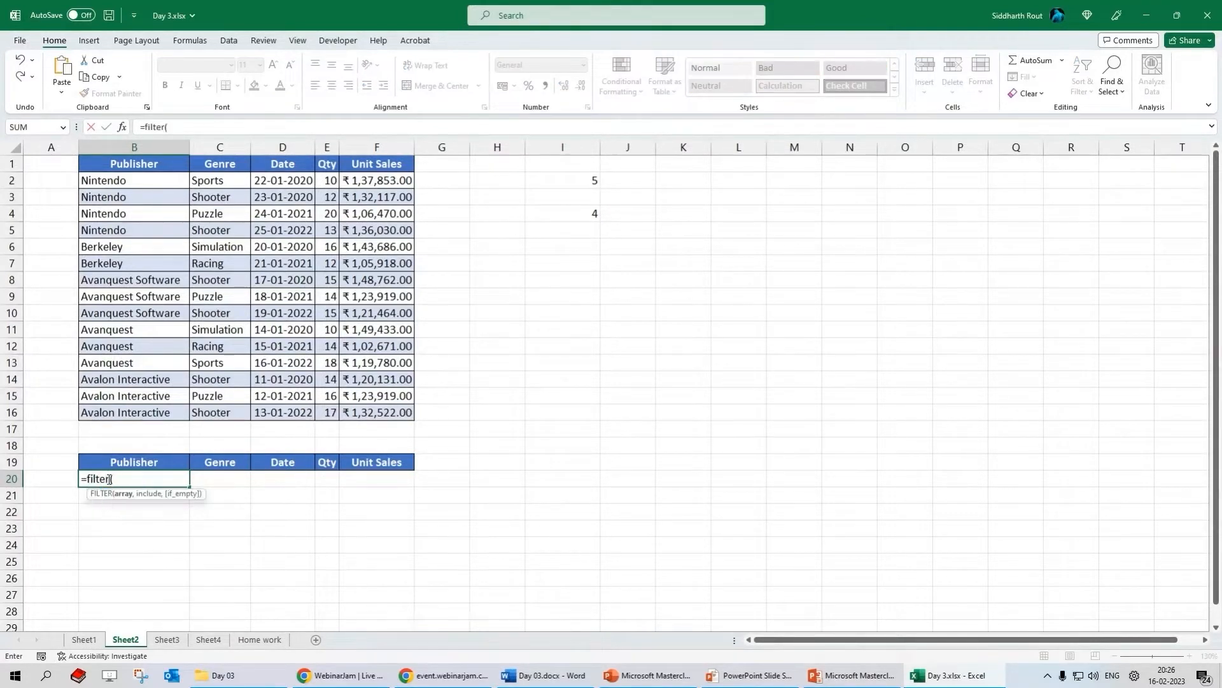
left_click_drag(129, 181, 141, 409)
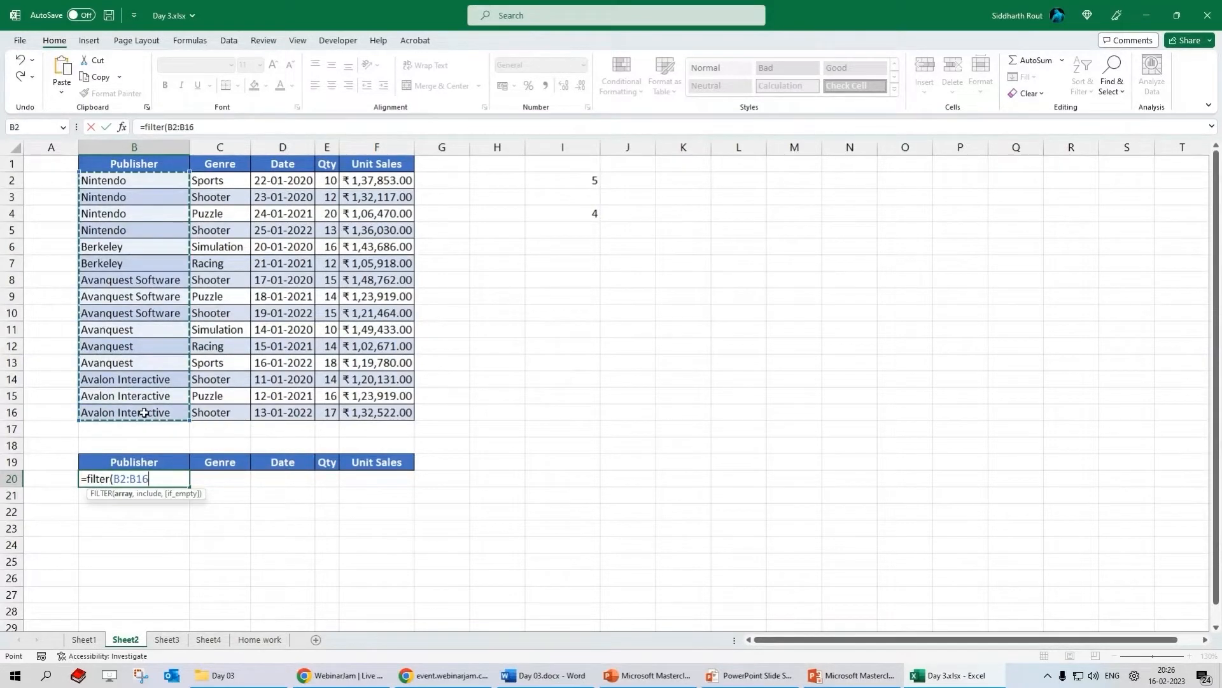
type(",")
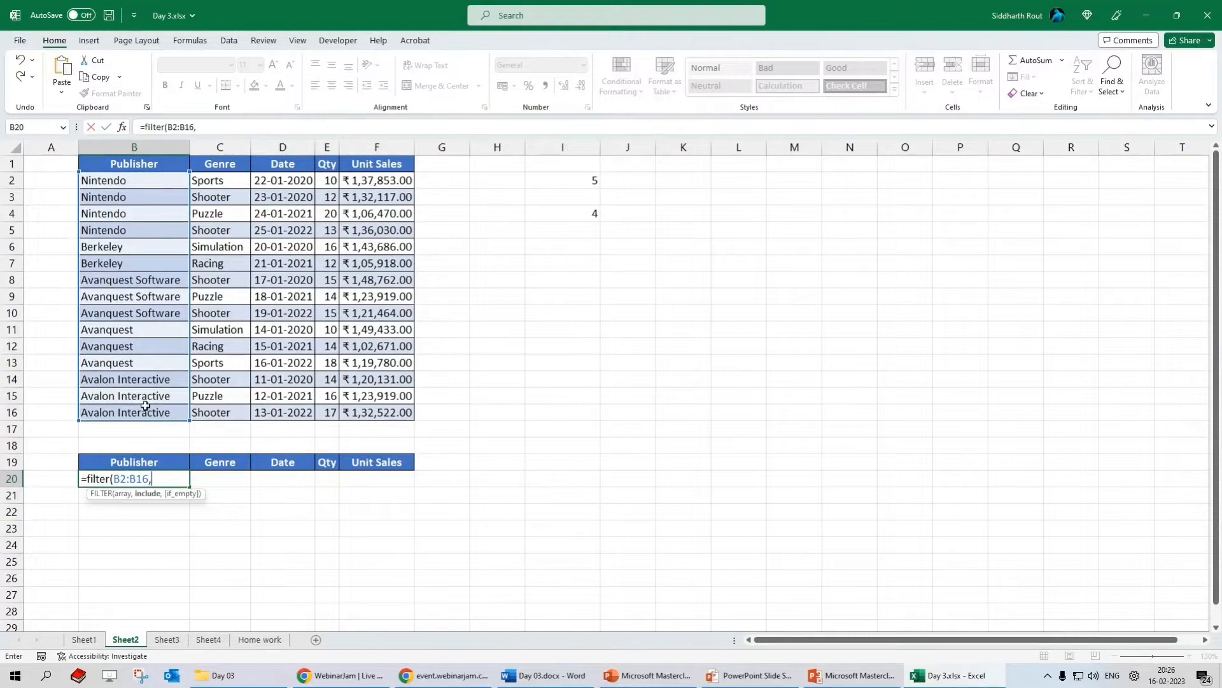
- Add ISNUMBER(SEARCH("ten",B2:B16)) as the include argument of the FILTER formula in B20
type("isnu")
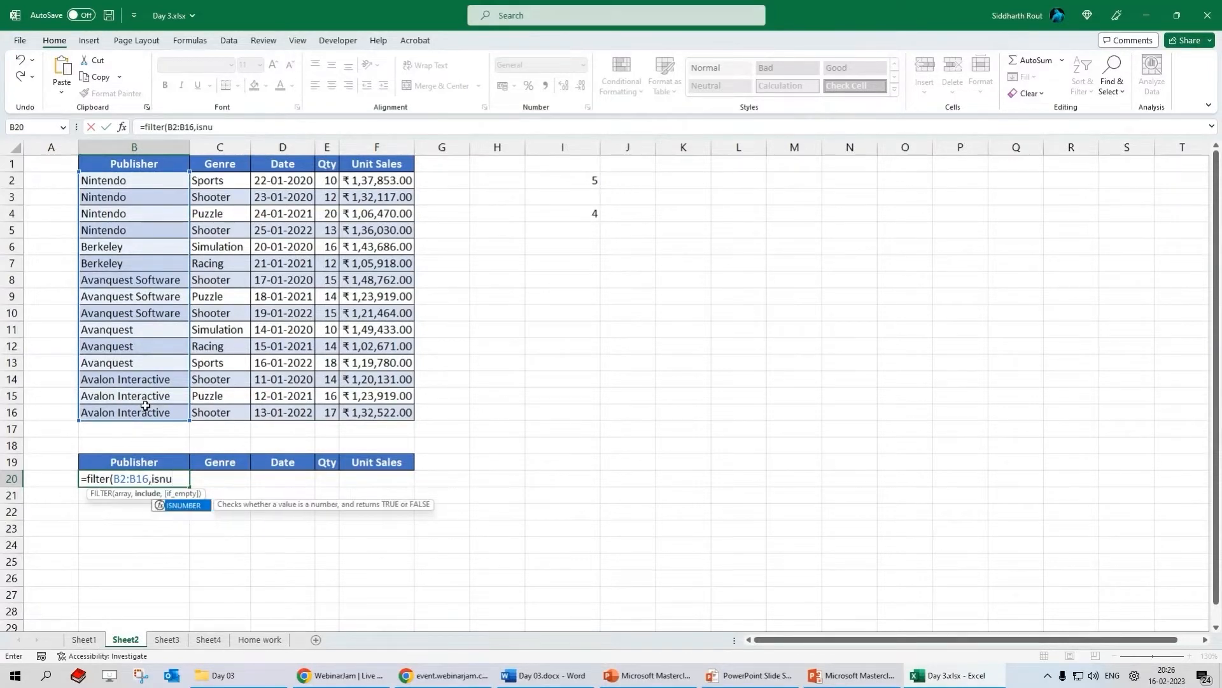
key("Tab")
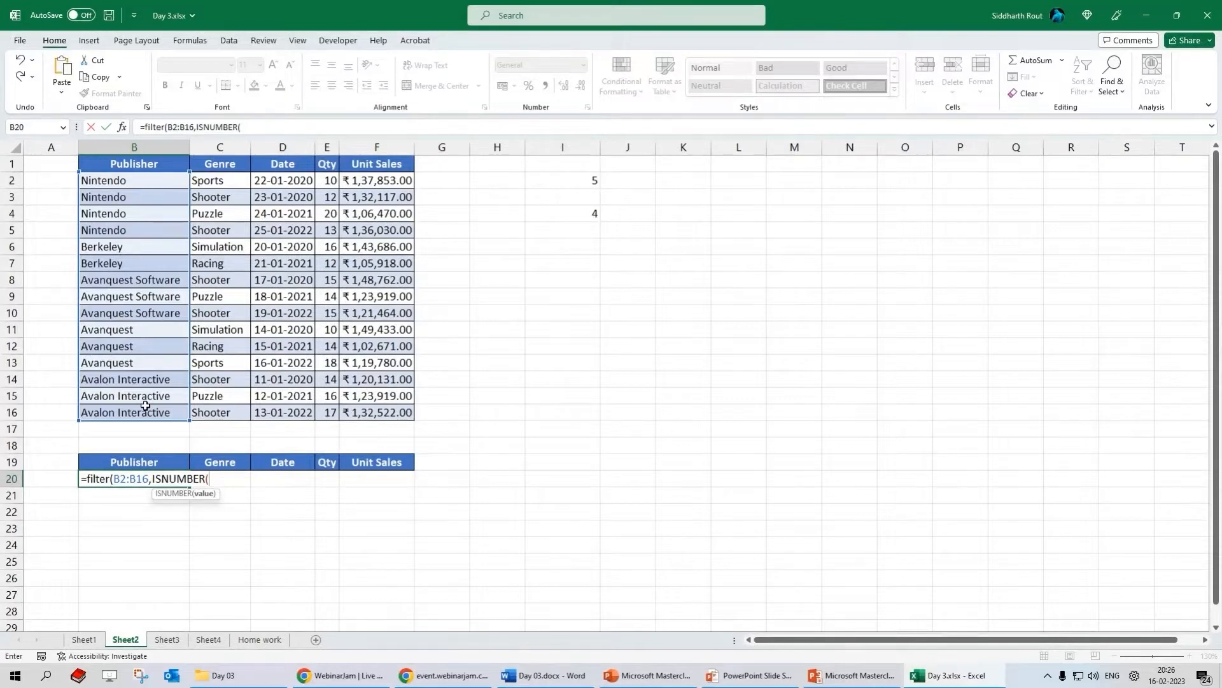
type("se")
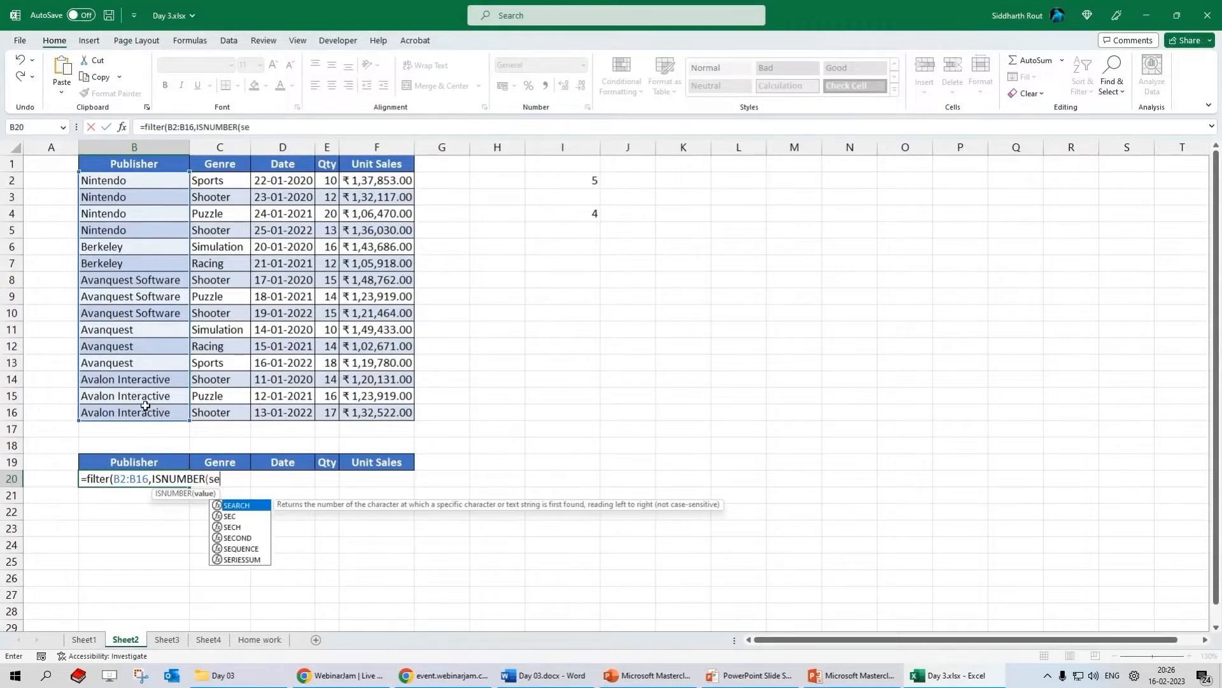
type("arch")
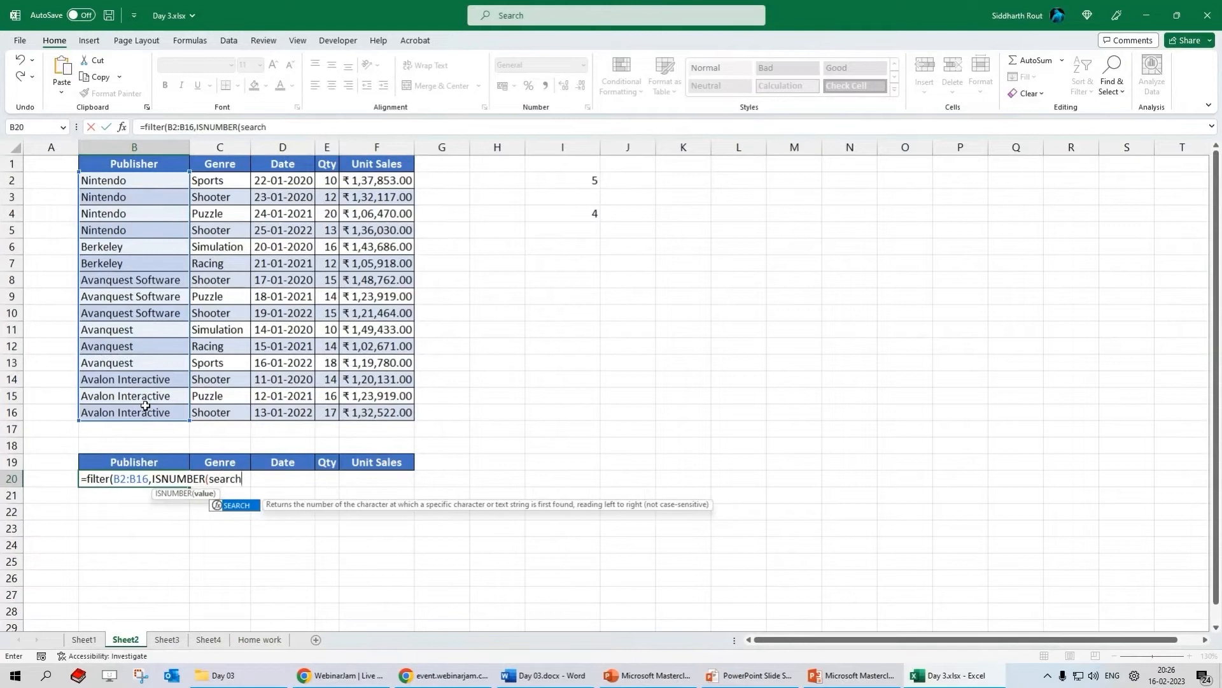
type("(")
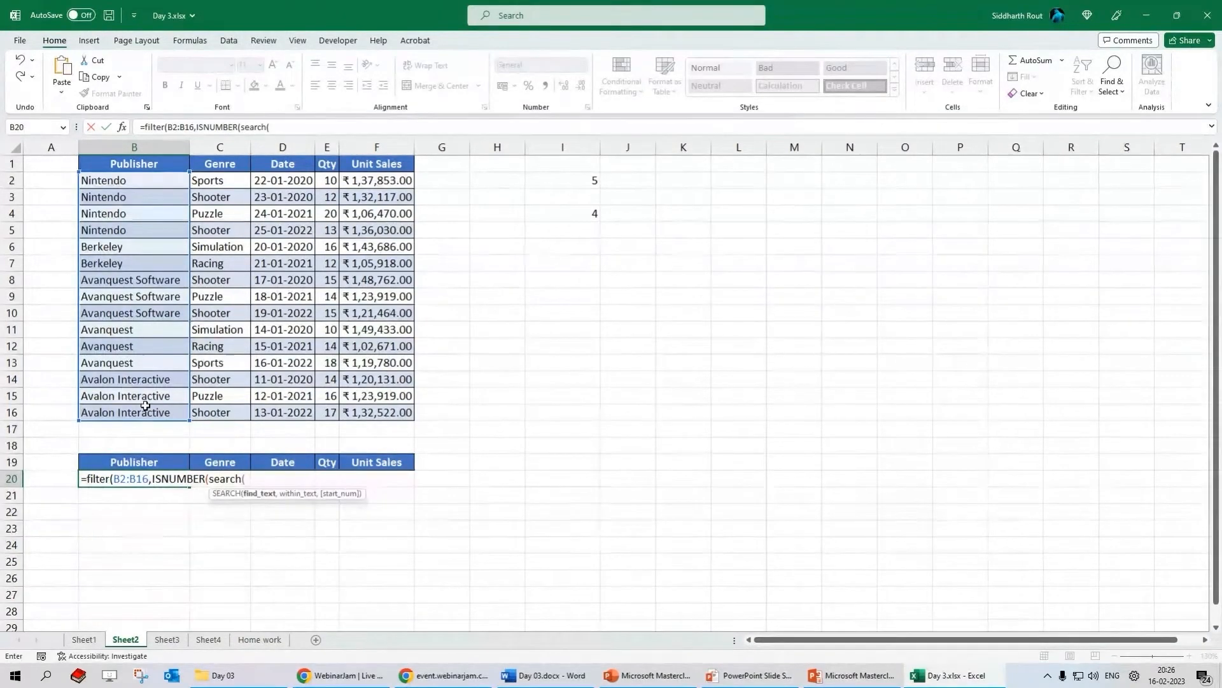
type("\"ten\",")
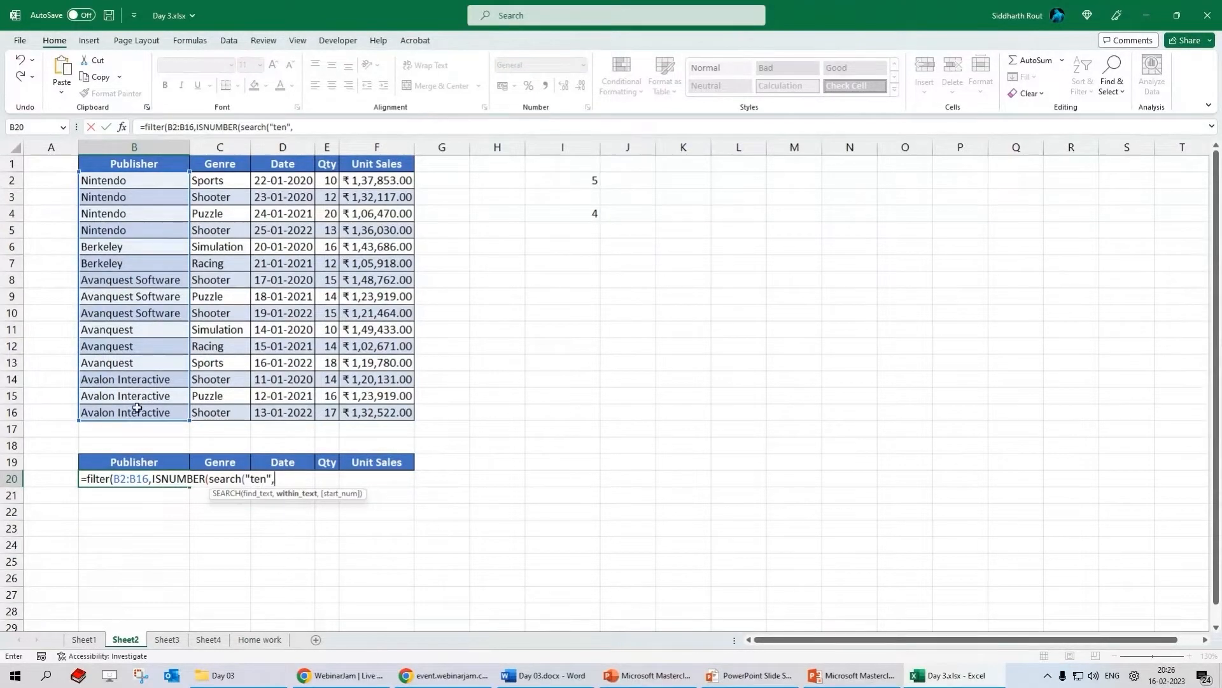
left_click_drag(105, 184, 112, 414)
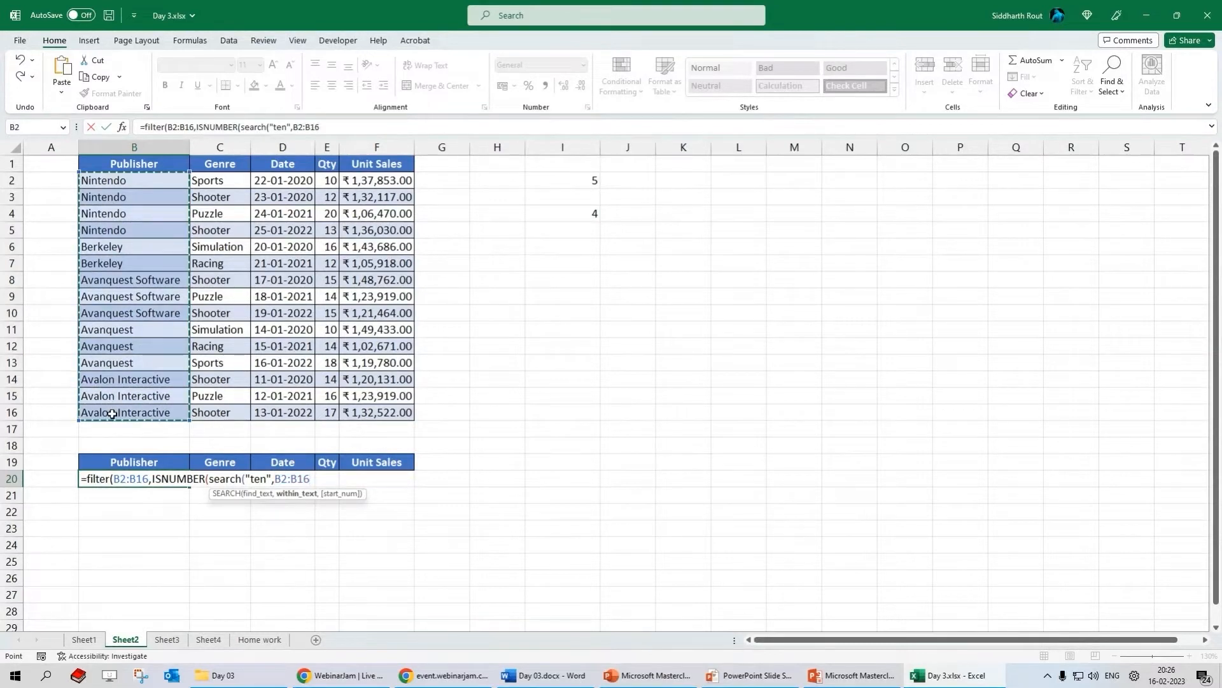
type(")")
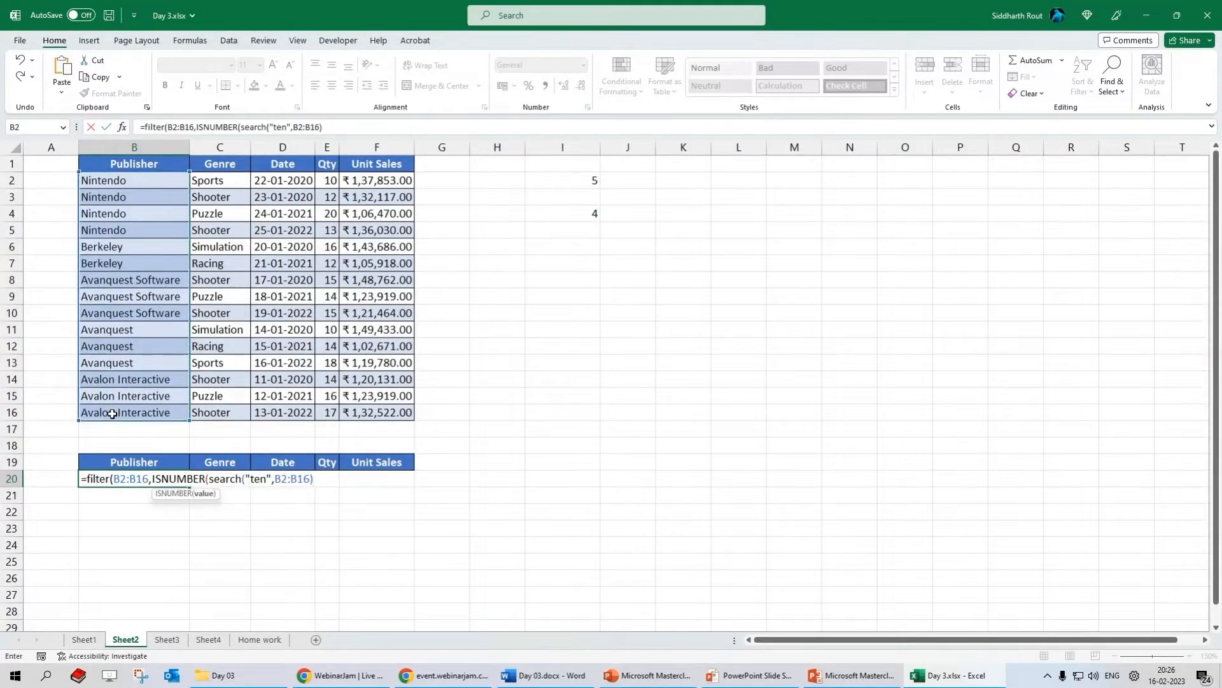
type(")")
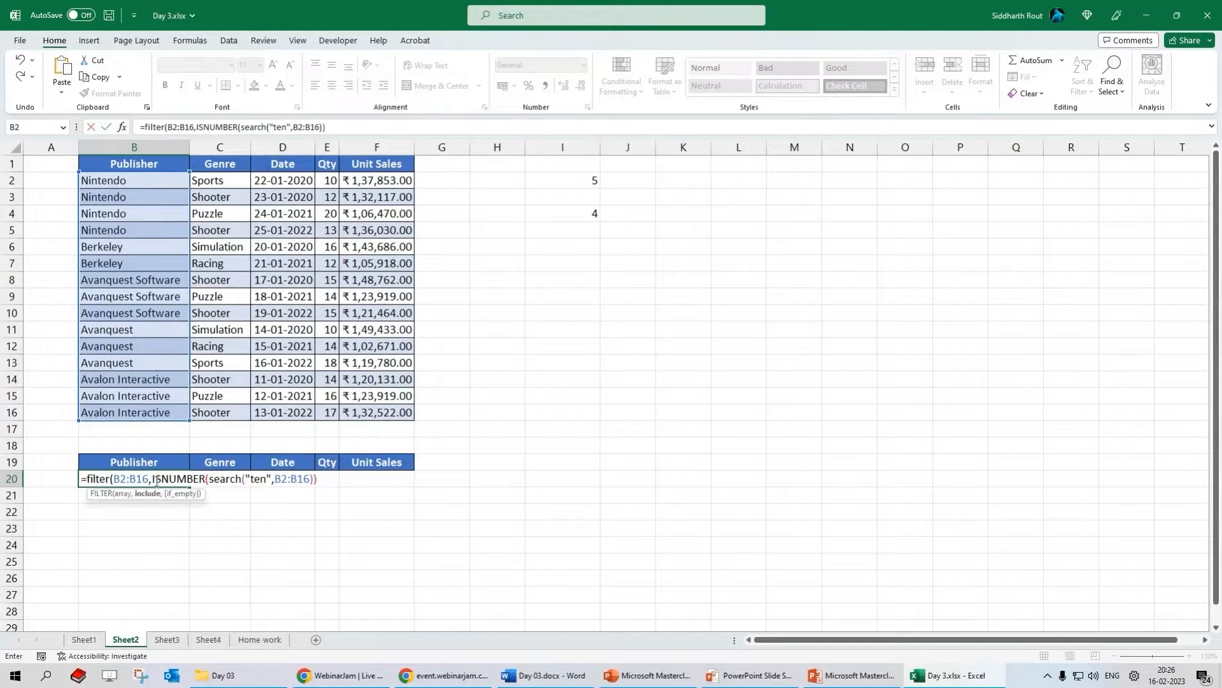
- Set the if_empty argument of the FILTER formula in B20 to "No records found" and enter the formula
left_click_drag(153, 479, 318, 480)
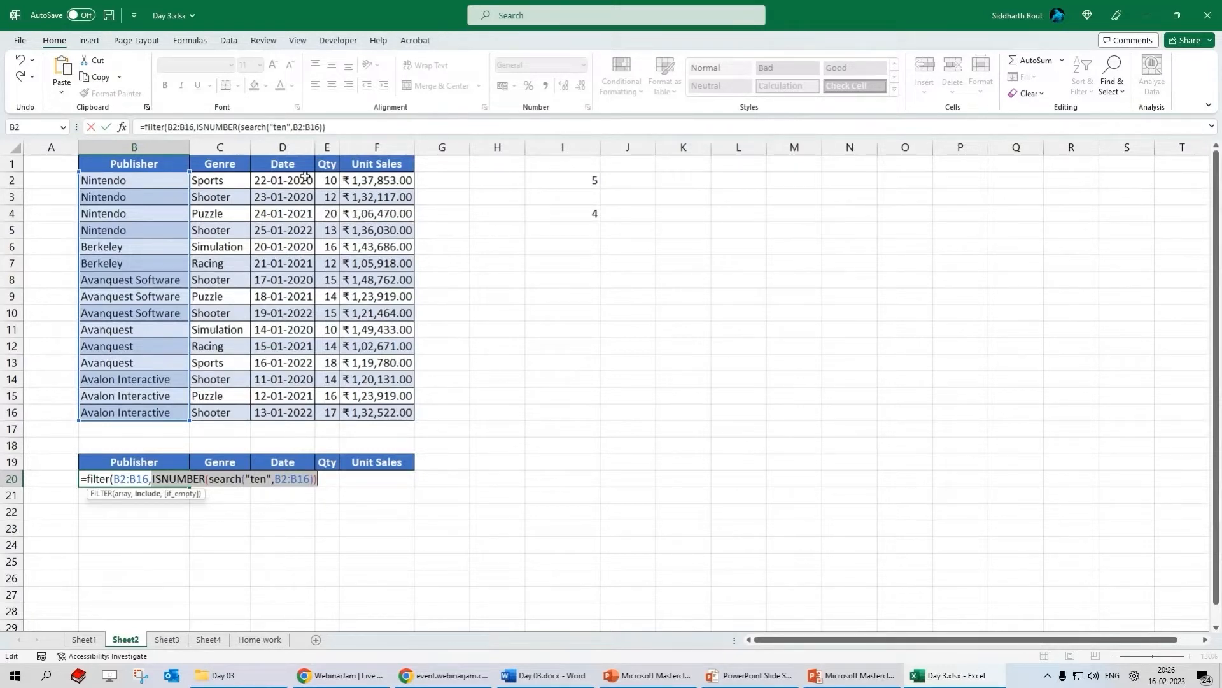
left_click(333, 128)
type(",")
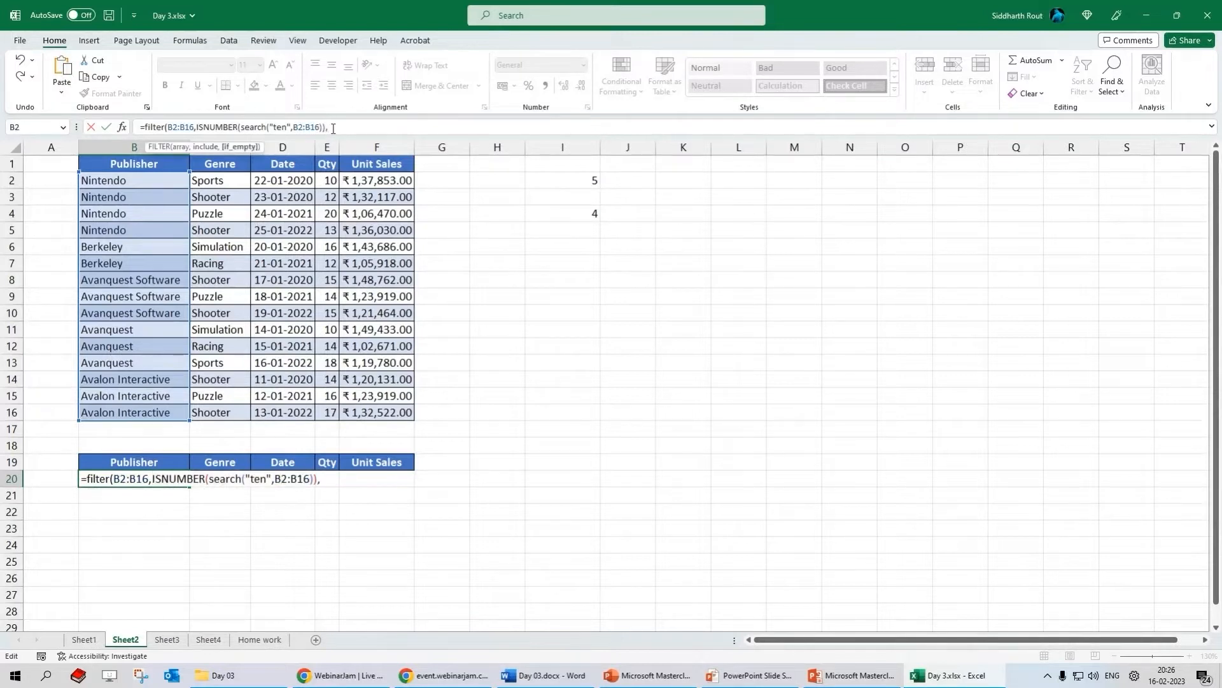
type("\"No records found")
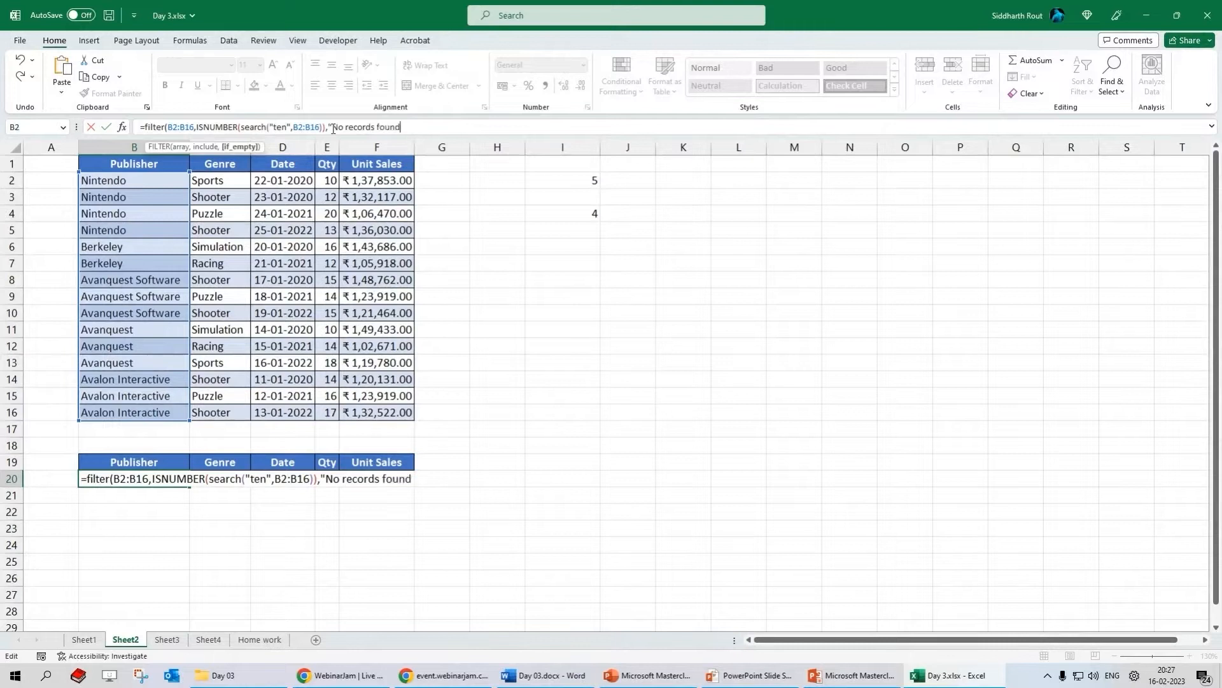
type("\")")
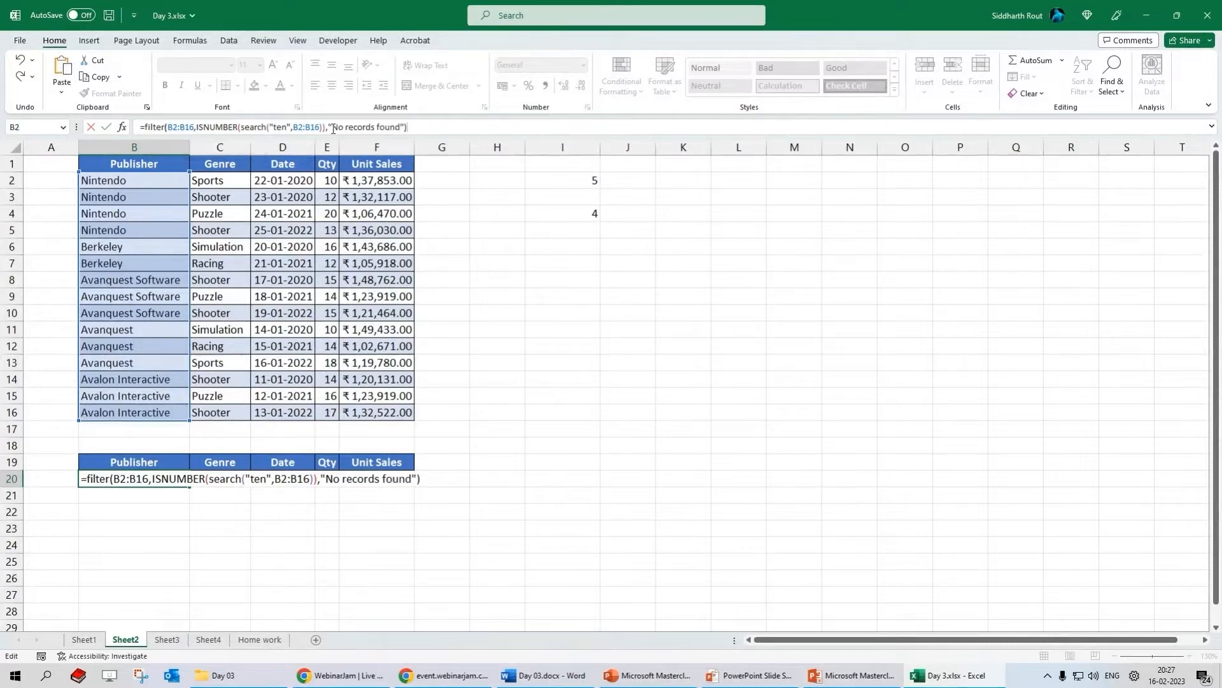
key("Return")
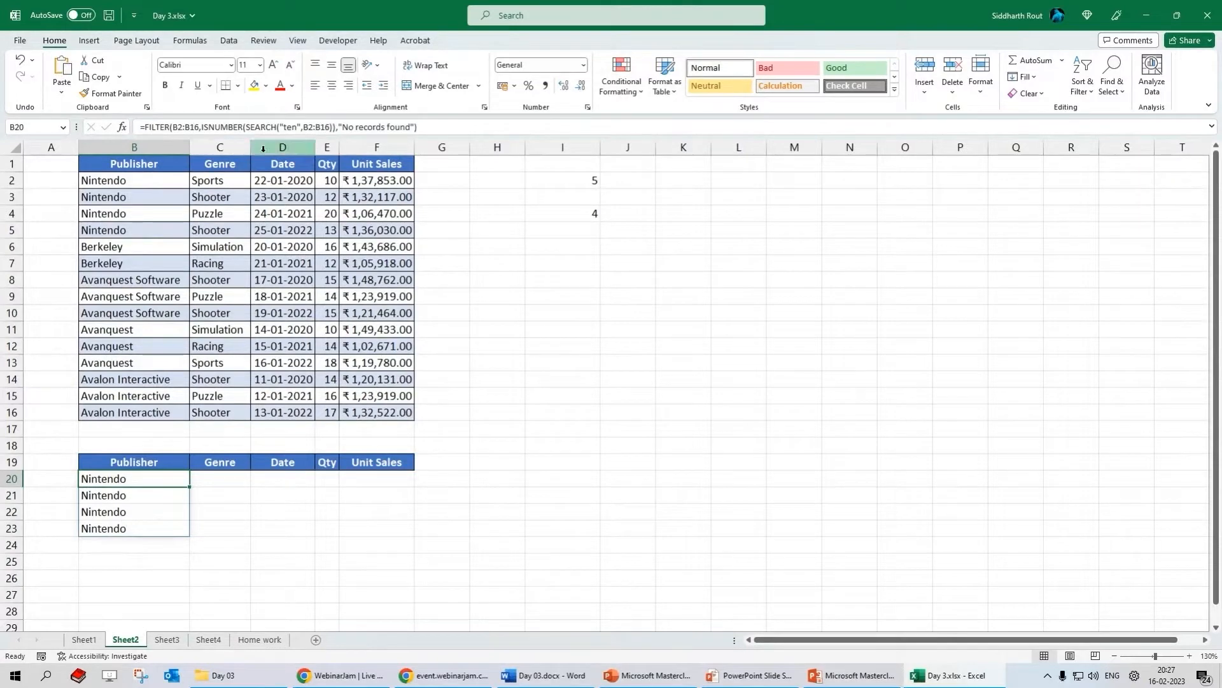
- Extend the array argument of the FILTER formula in B20 to B2:F16 and reselect the cell
left_click_drag(186, 127, 191, 127)
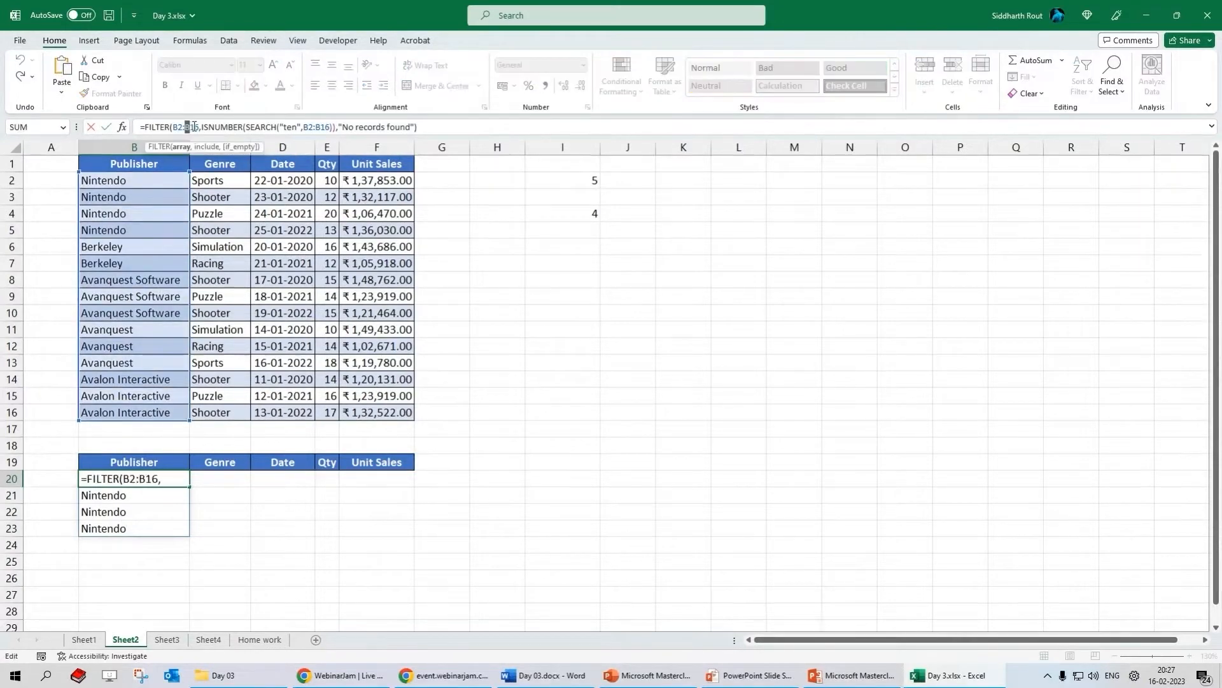
type("f")
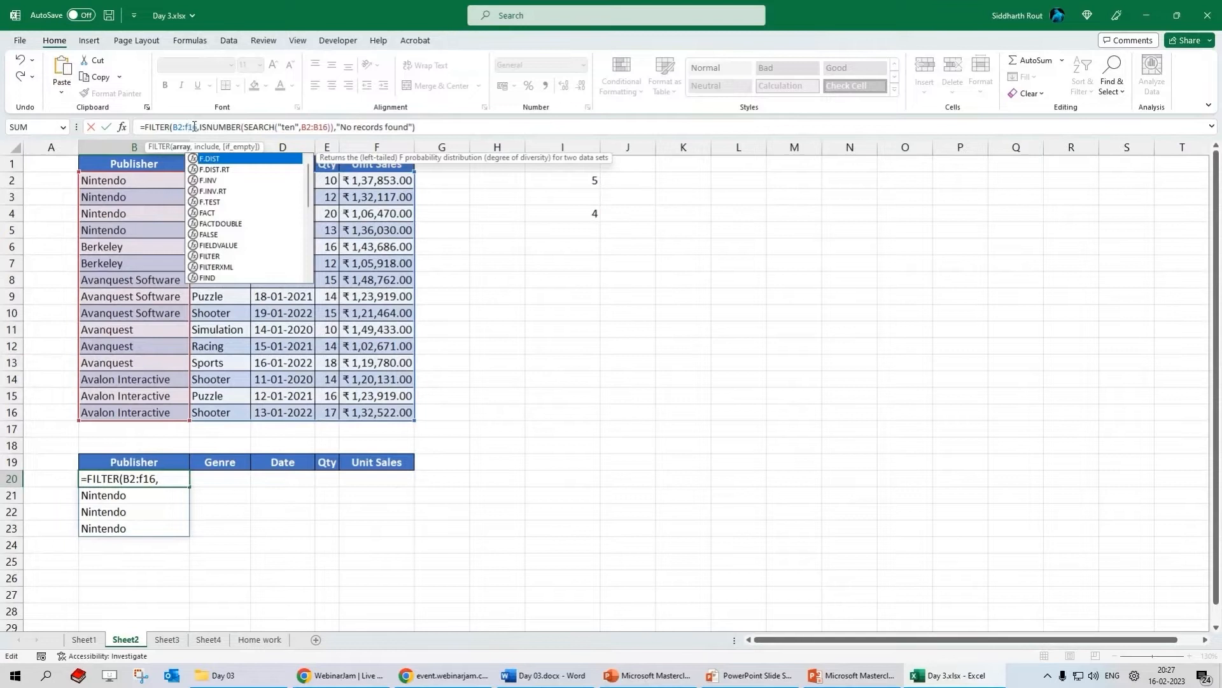
key("Return")
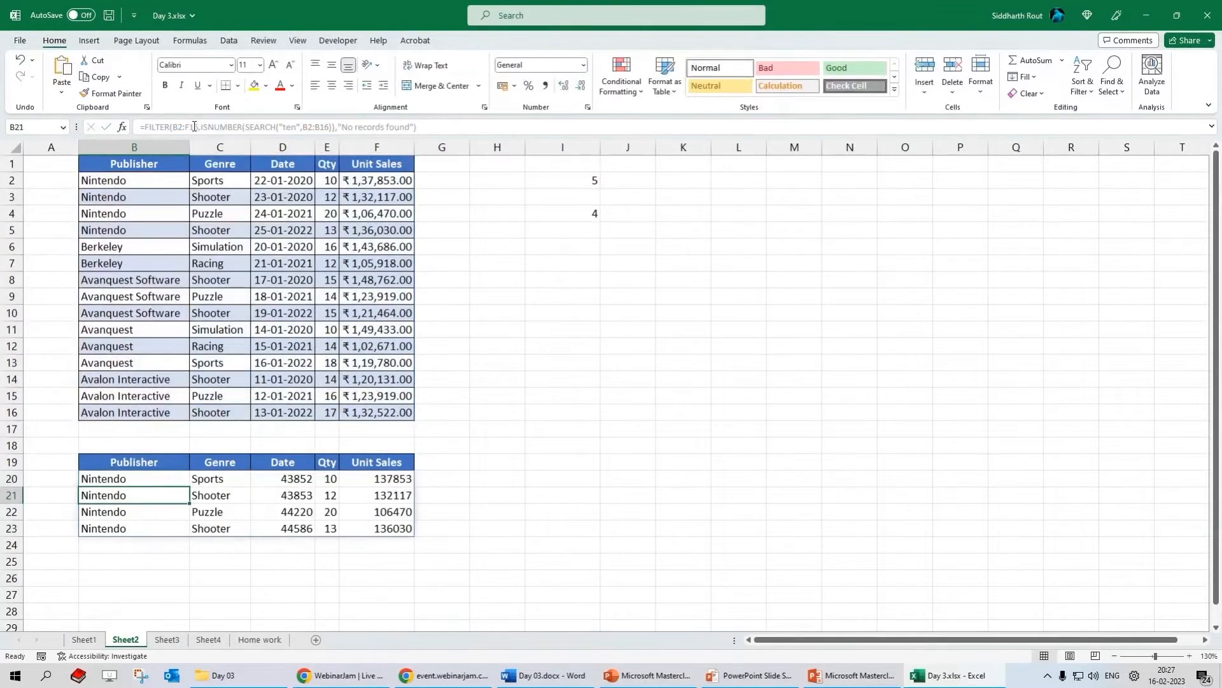
key("Up")
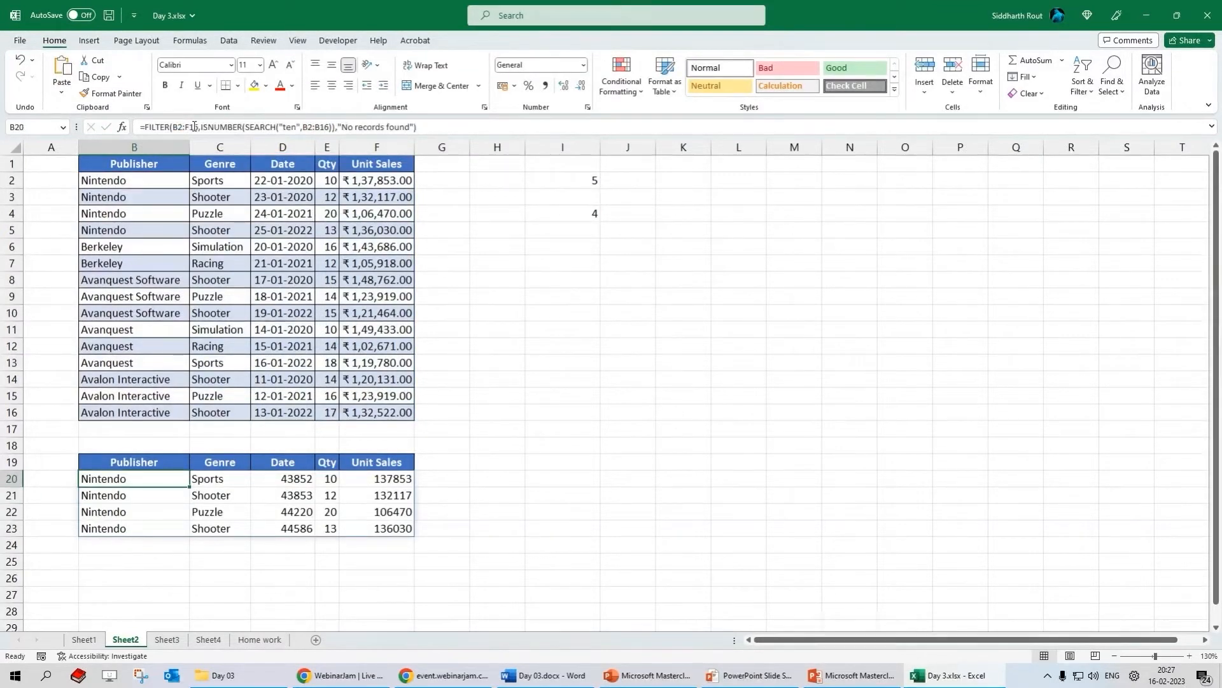
- Examine the array argument in B20 and evaluate the SEARCH("ten",B2:B16) part in place, leaving the formula unchanged
left_click_drag(202, 127, 103, 106)
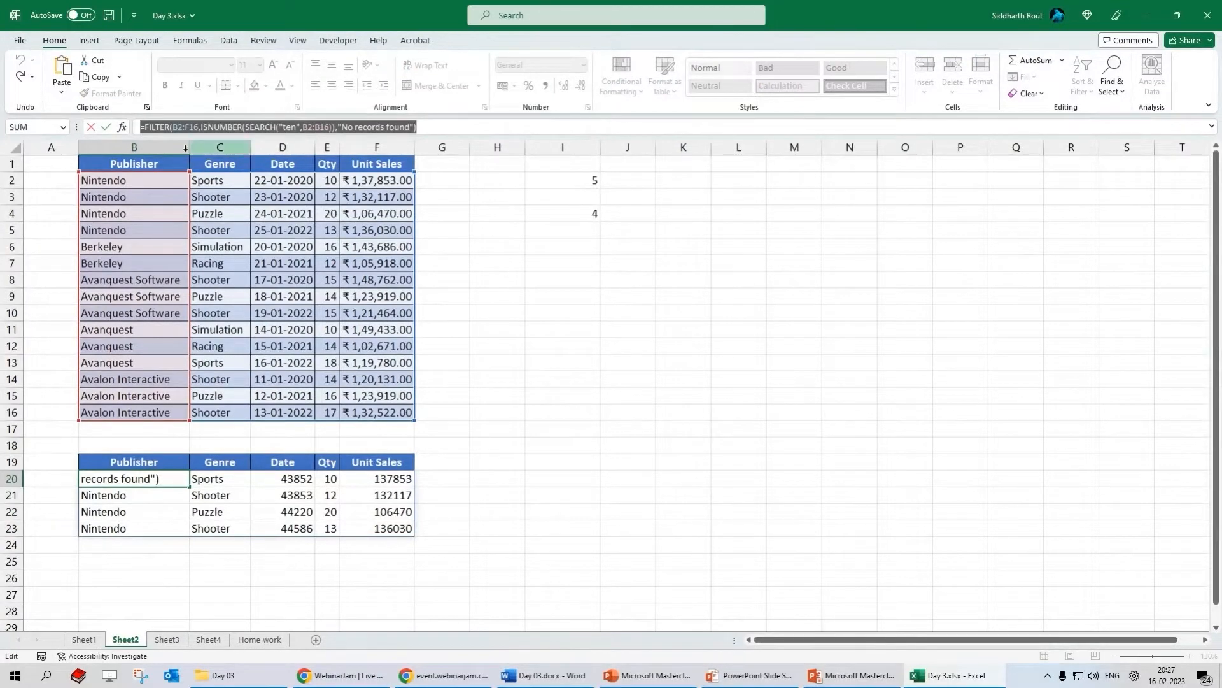
left_click_drag(172, 127, 201, 127)
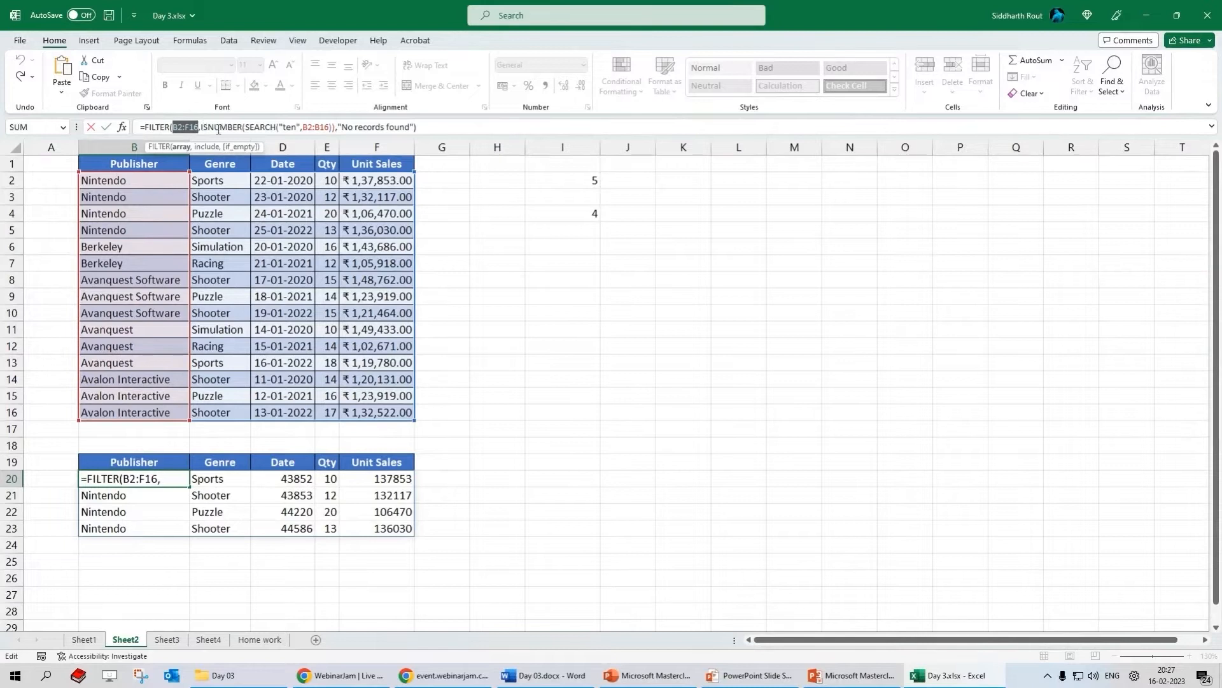
left_click_drag(246, 126, 334, 127)
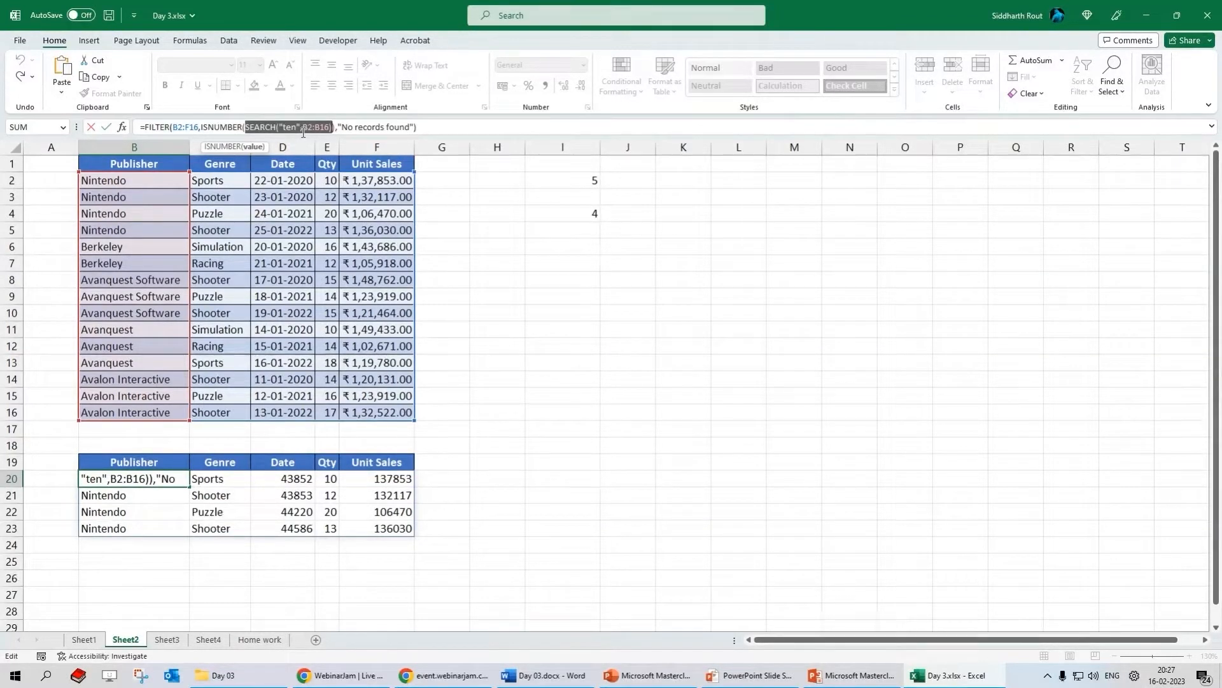
key("F9")
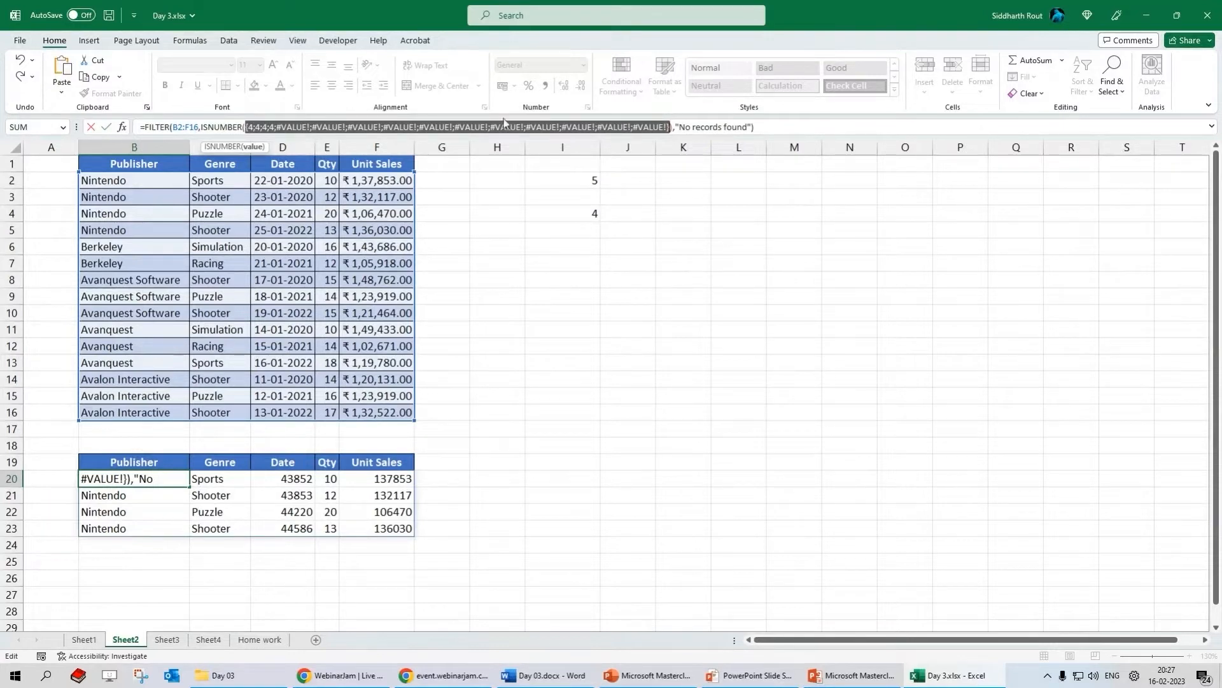
key("Escape")
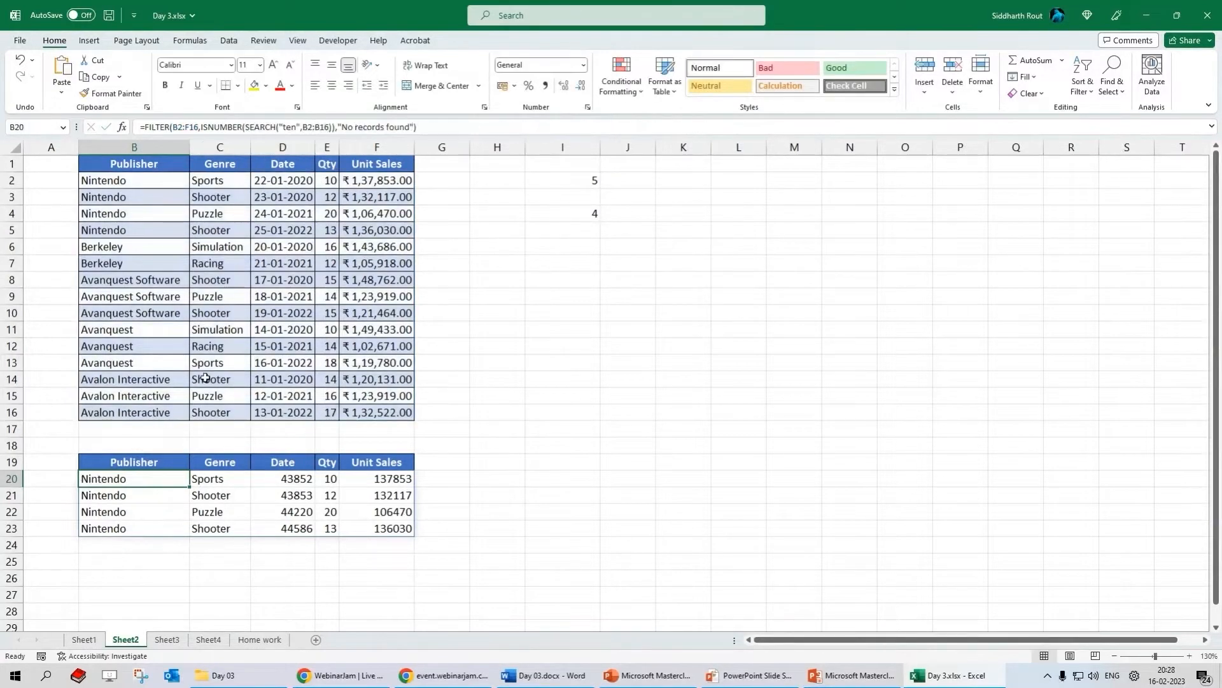
- Review the ISNUMBER(SEARCH()) include argument and the "No records found" argument in B20's formula without editing them
left_click_drag(246, 127, 333, 129)
left_click_drag(201, 126, 337, 129)
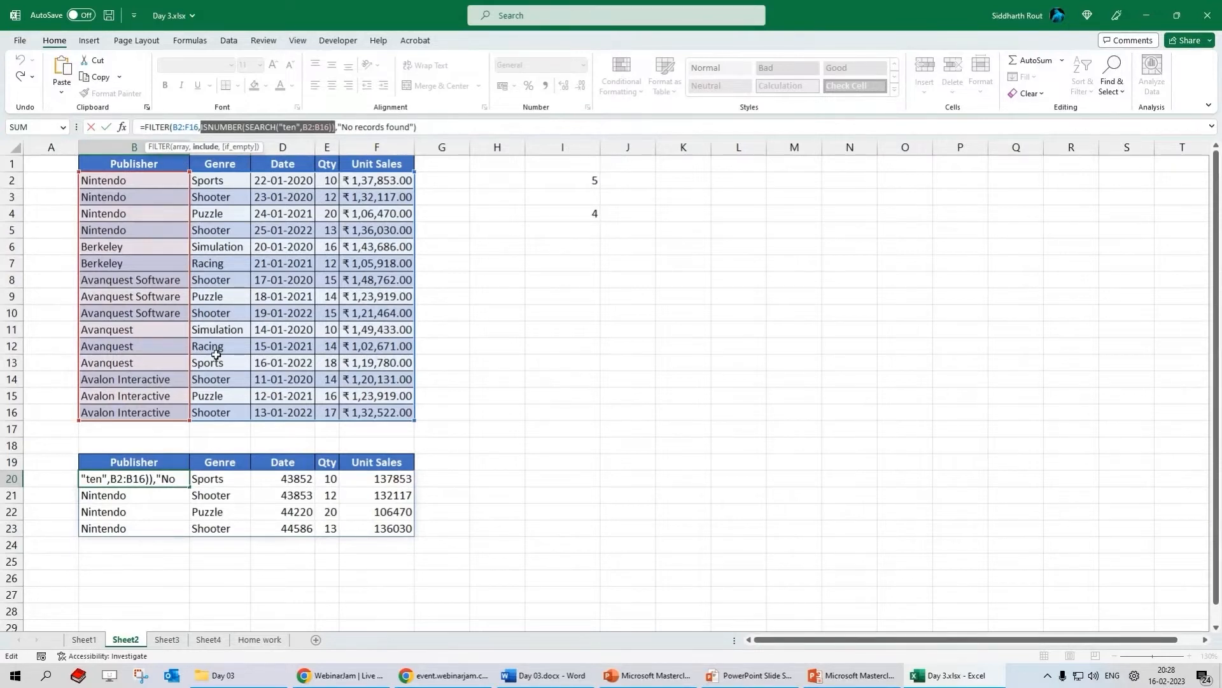
left_click_drag(339, 127, 413, 128)
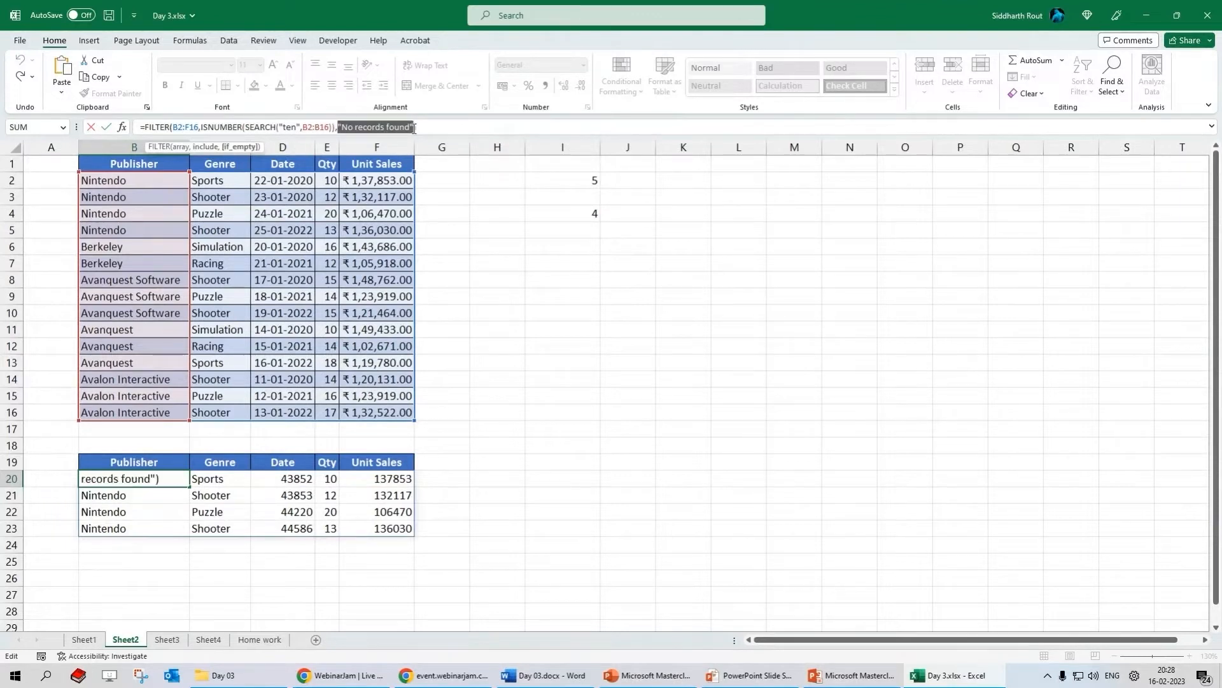
key("Escape")
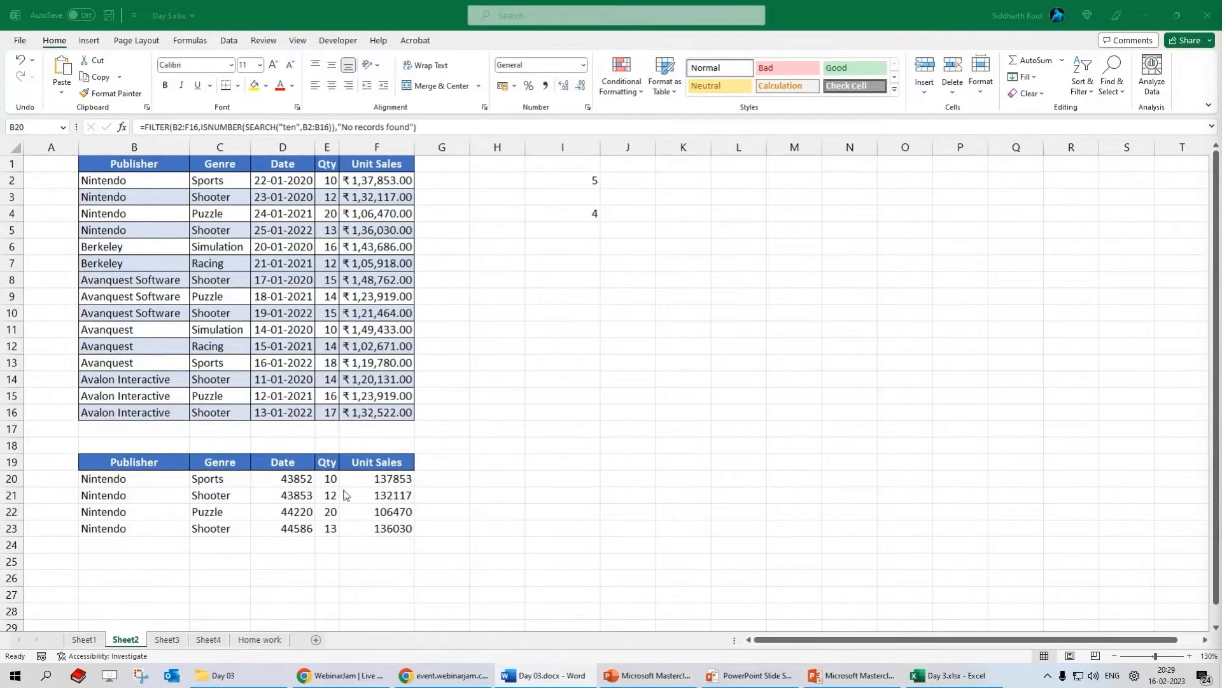
- Clear the FILTER formula from cell B20
left_click(115, 484)
left_click(128, 487)
key("Delete")
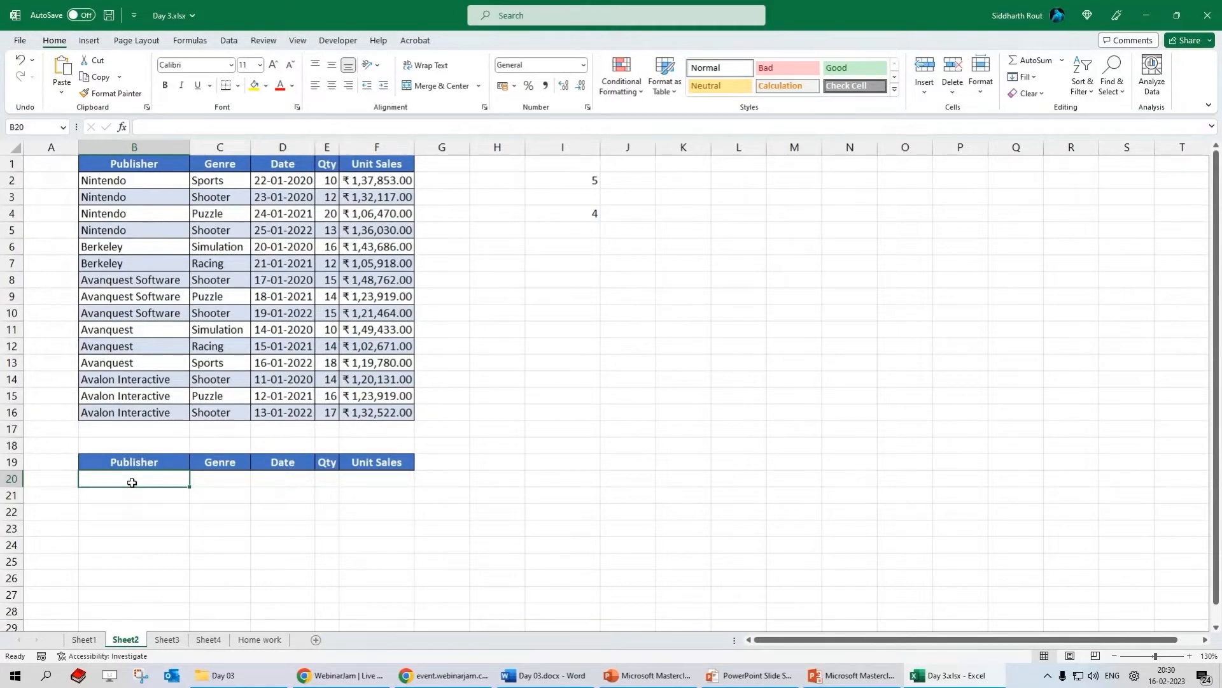
- Start a new FILTER formula in B20 with the Publisher range B2:B16 as the array argument
left_click(224, 163)
left_click(227, 197)
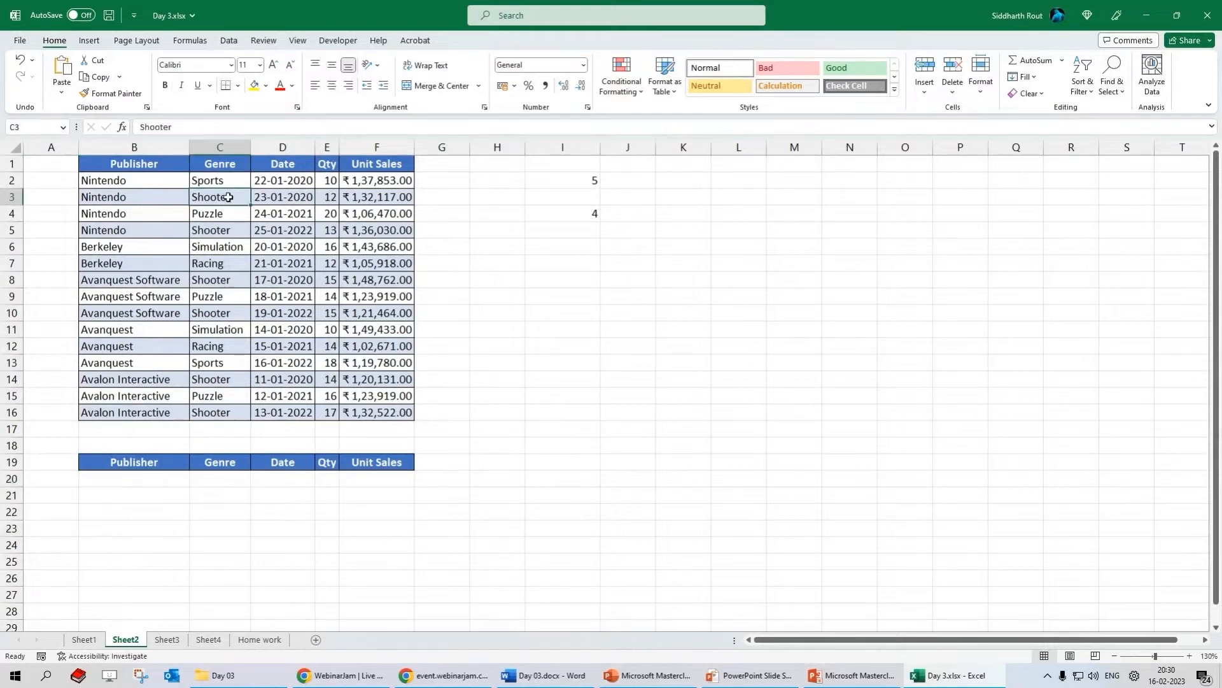
left_click(161, 481)
type("=filter(")
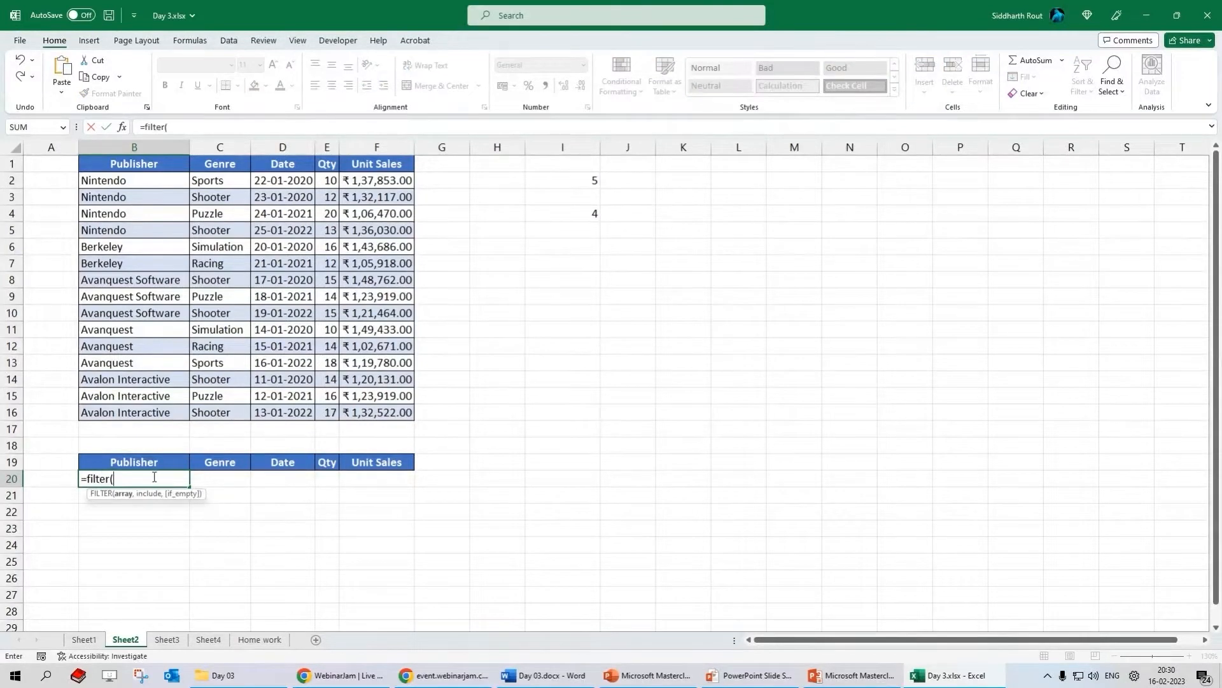
left_click_drag(127, 182, 121, 415)
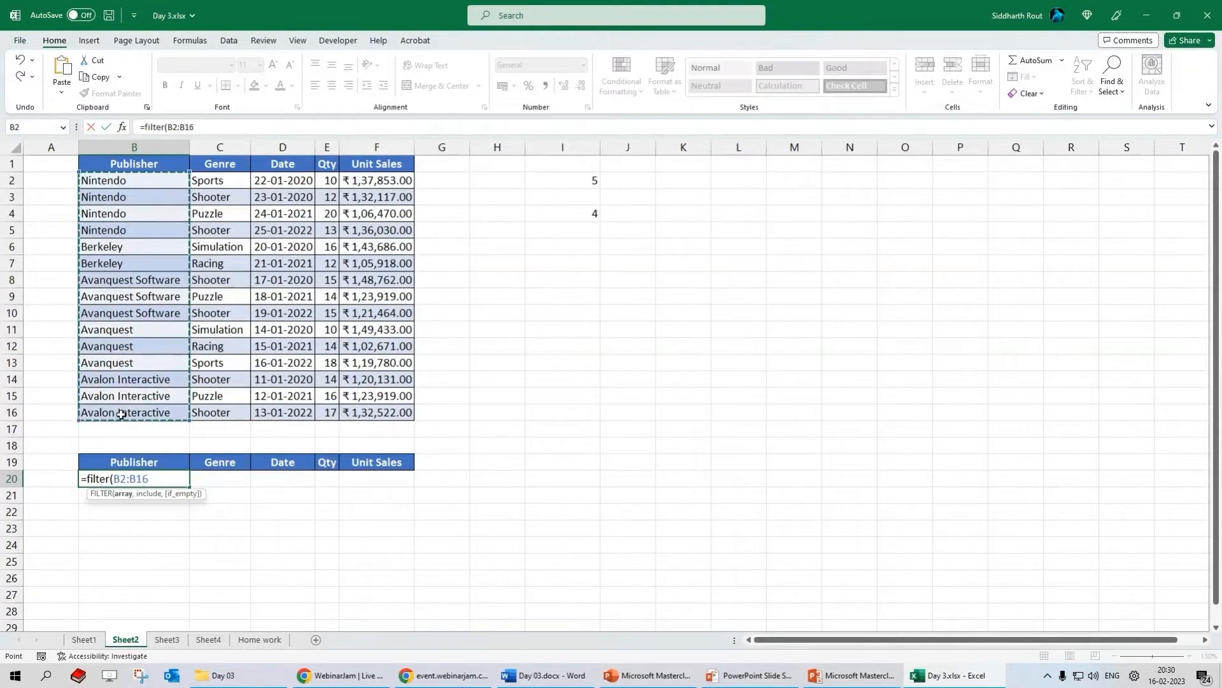
type(",")
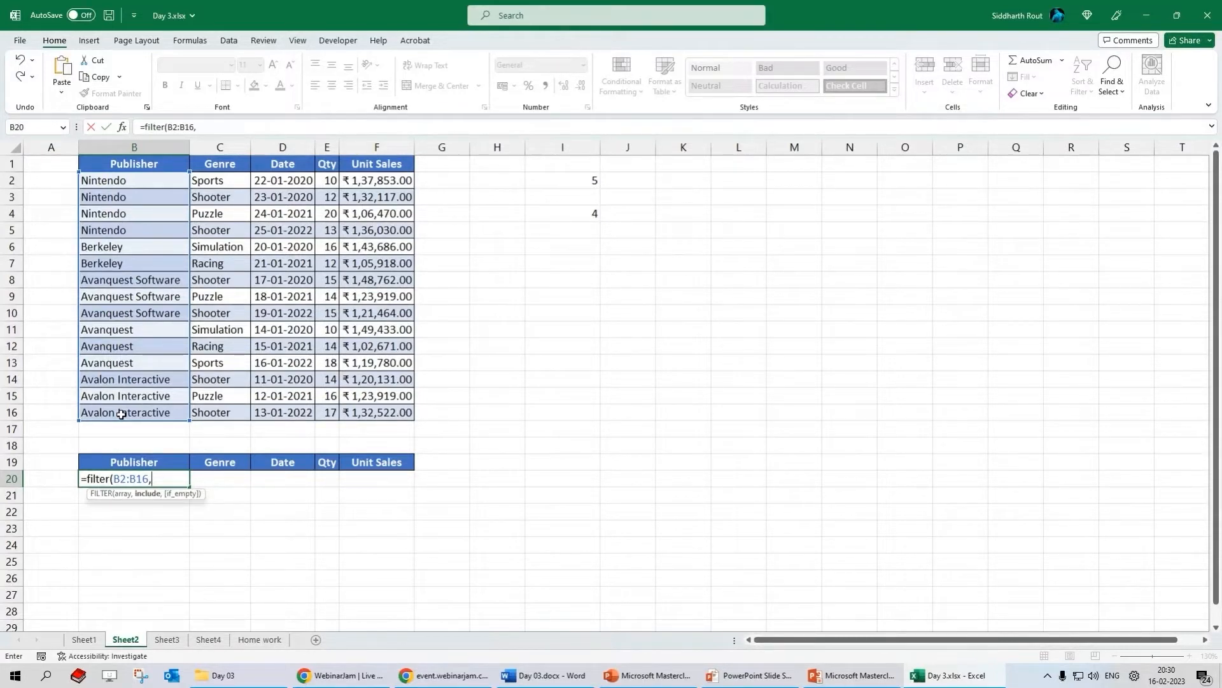
- Add the condition (B2:B16=B2) to the include argument, followed by a plus sign for OR logic
type("(")
left_click_drag(113, 183, 132, 412)
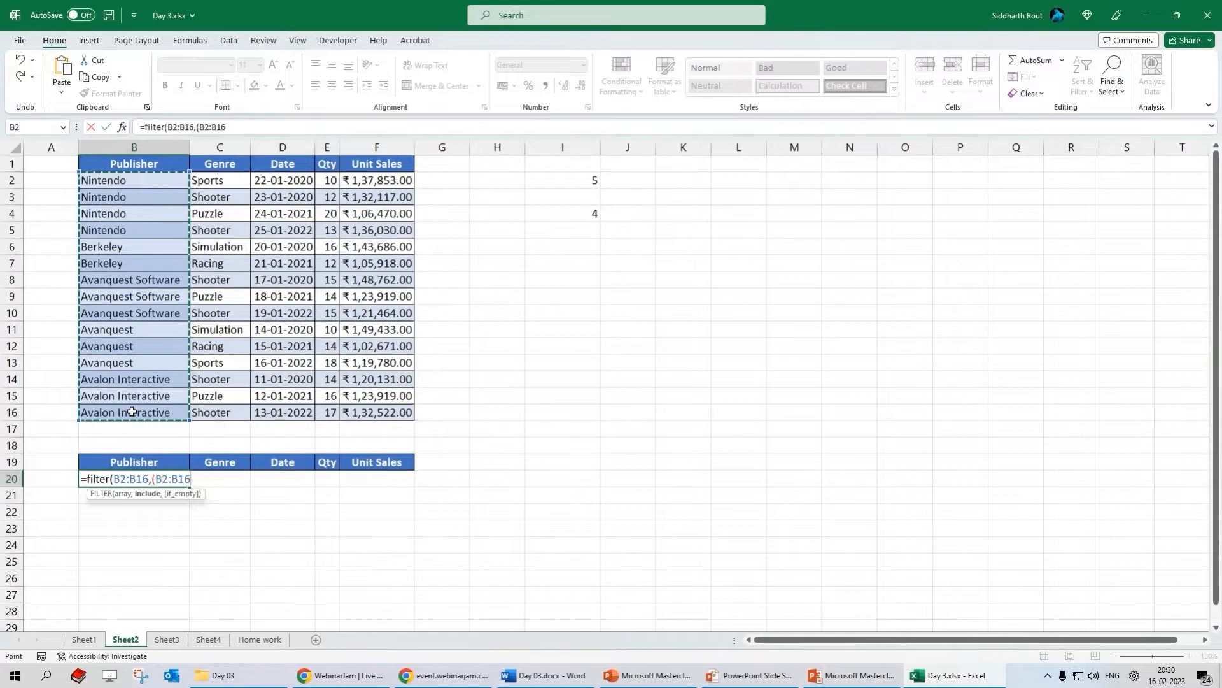
type("=")
left_click(129, 183)
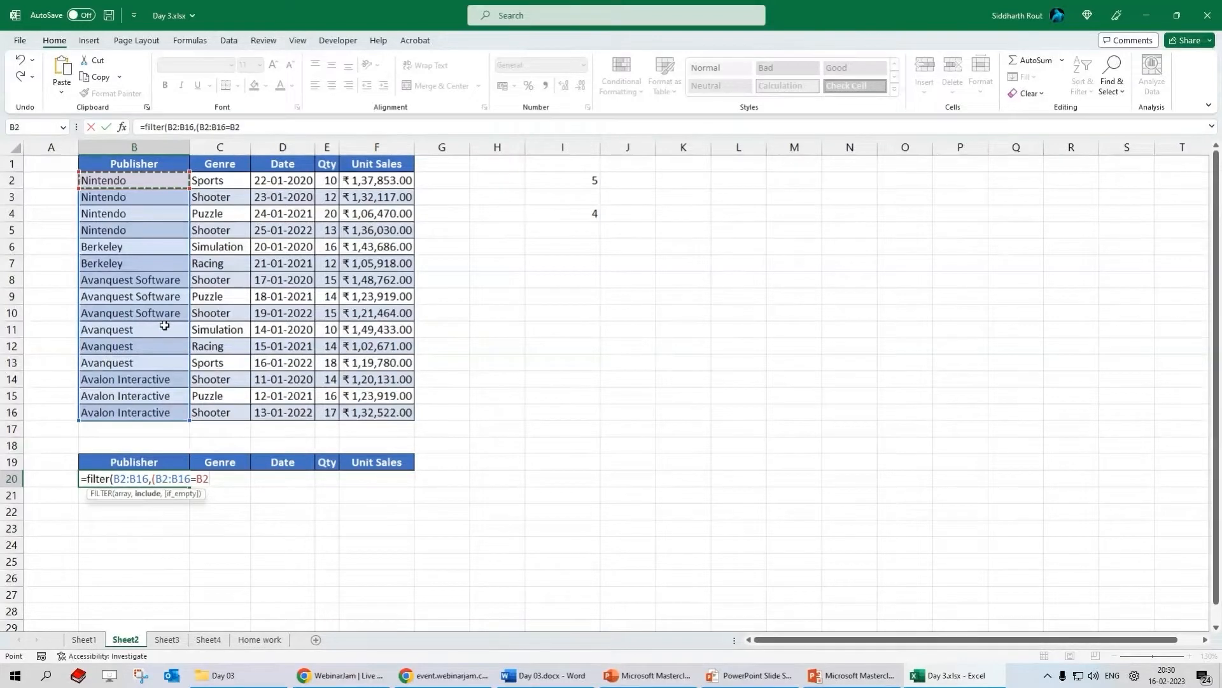
type(")+")
left_click(249, 127)
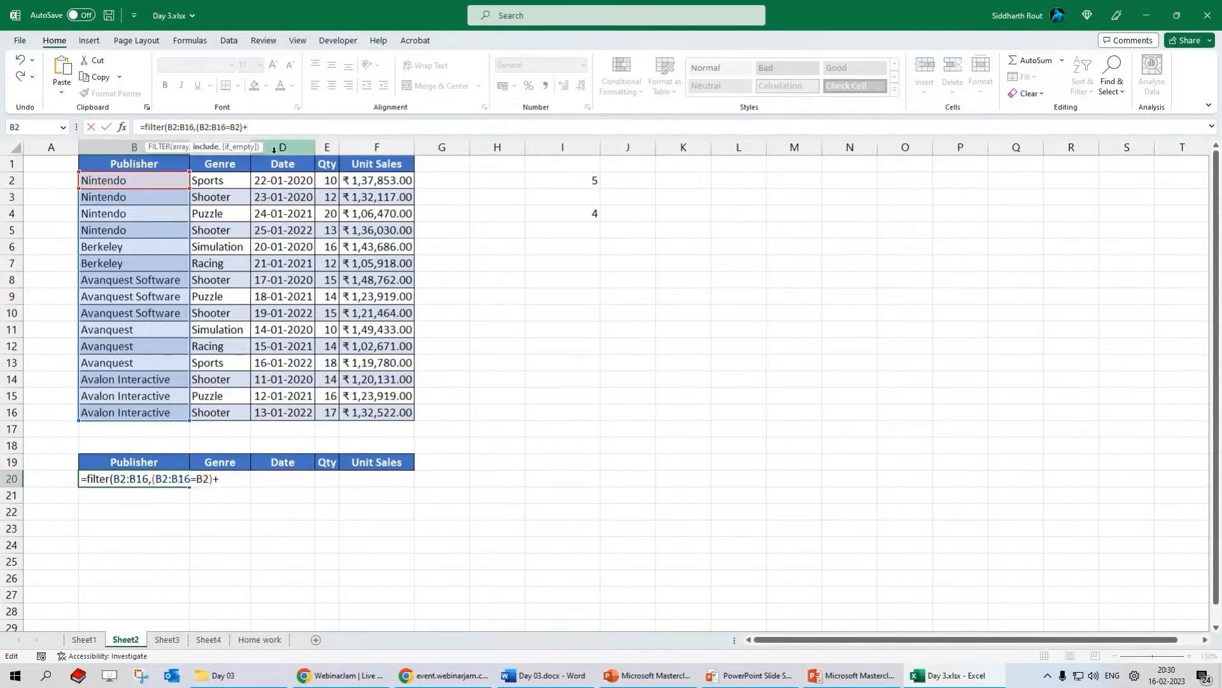
- Add a second condition (C2:C16=C3) after the plus sign, matching the Genre range against Shooter
type("(")
left_click_drag(214, 180, 228, 406)
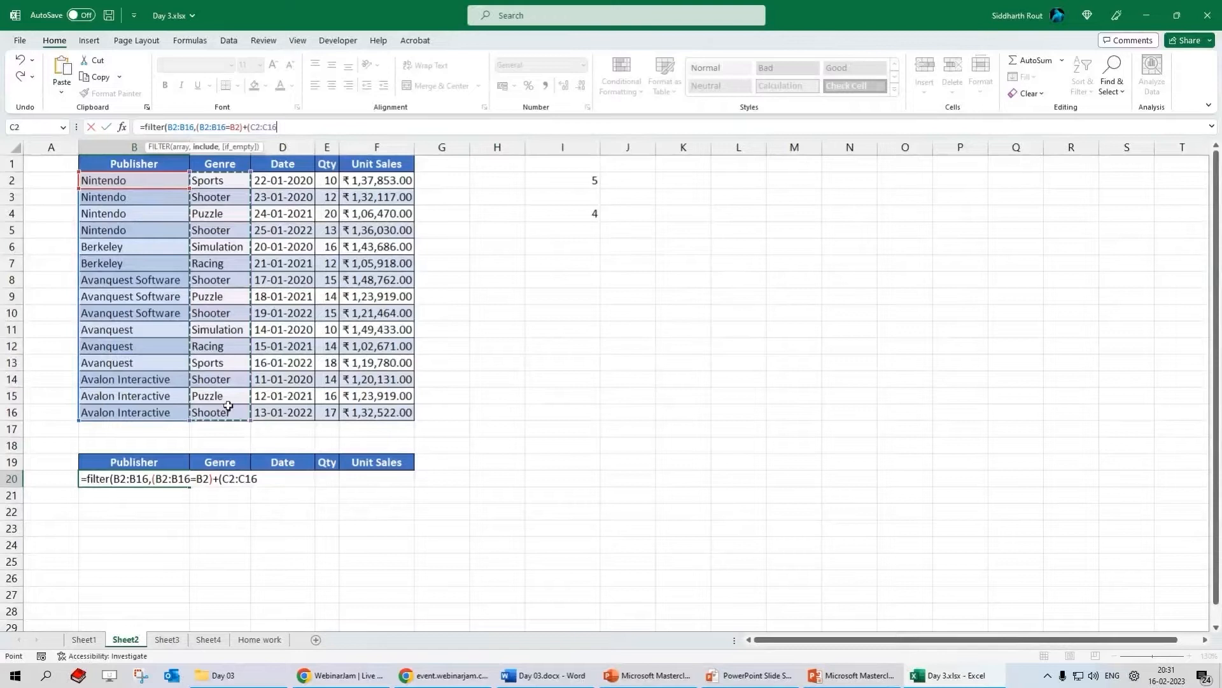
type("=")
left_click(230, 200)
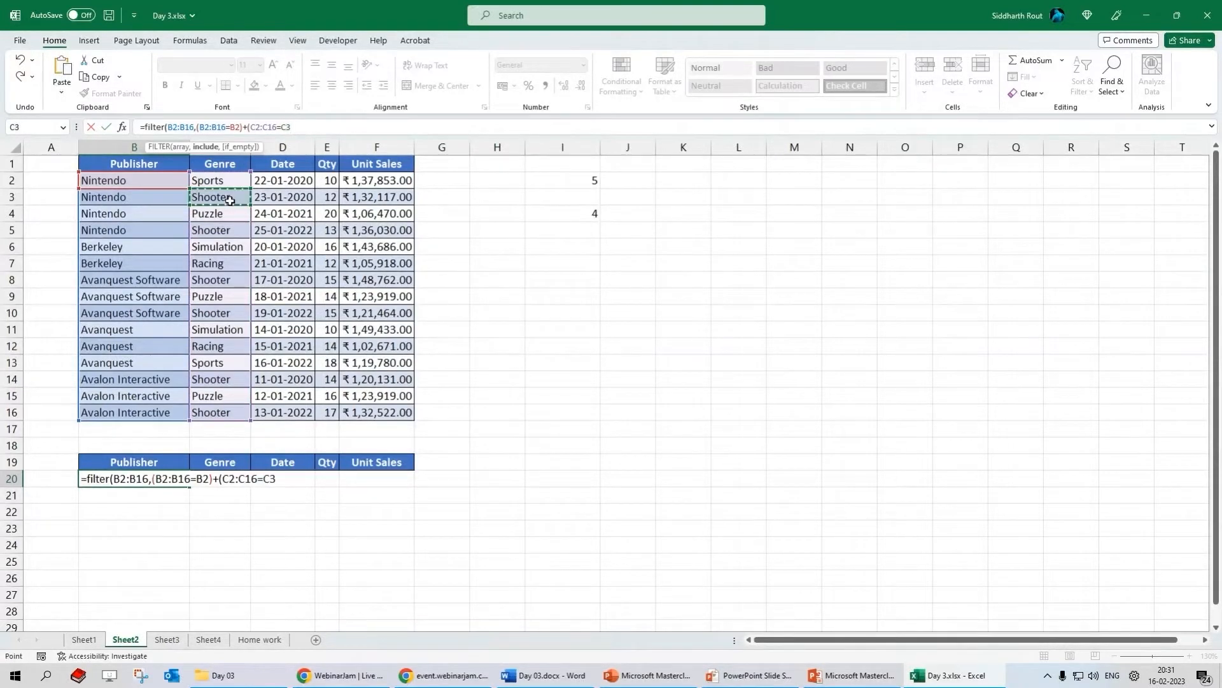
- Set the FILTER formula's if_empty argument to "Record Not Found" and enter the formula in B20
type("),\"Record Nor")
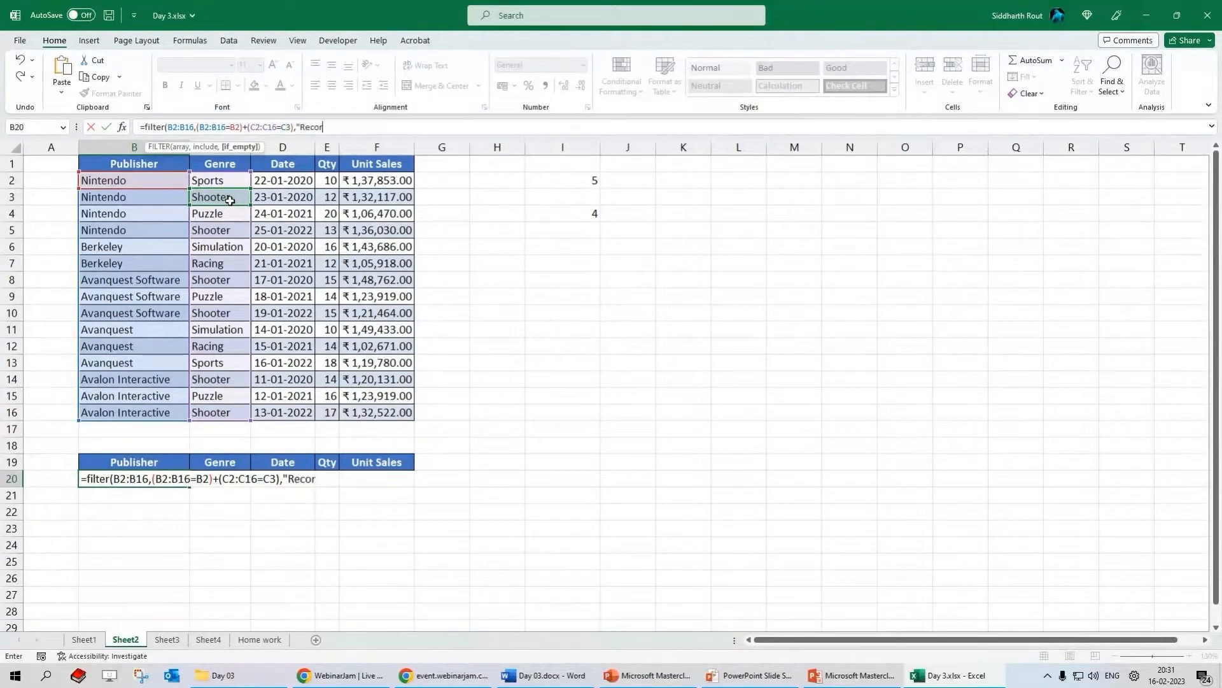
key("BackSpace")
type("t Found\")")
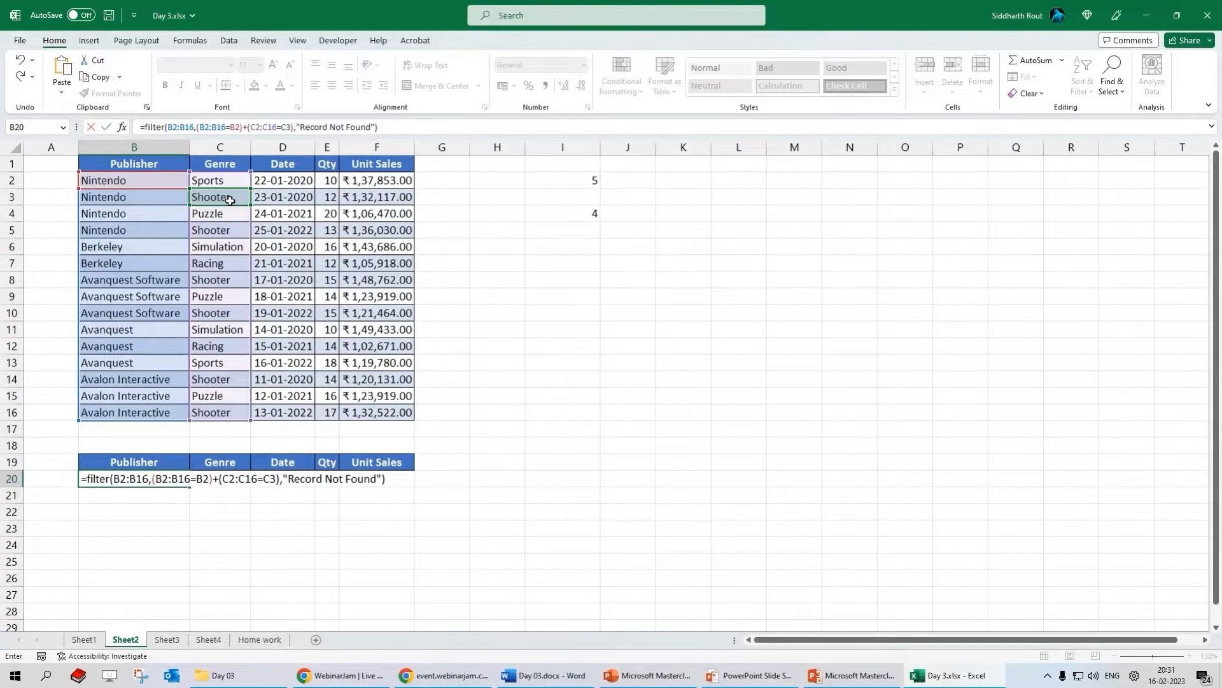
key("Return")
- Extend the FILTER array in B20 to B2:F16 so that all table columns are returned
left_click(146, 478)
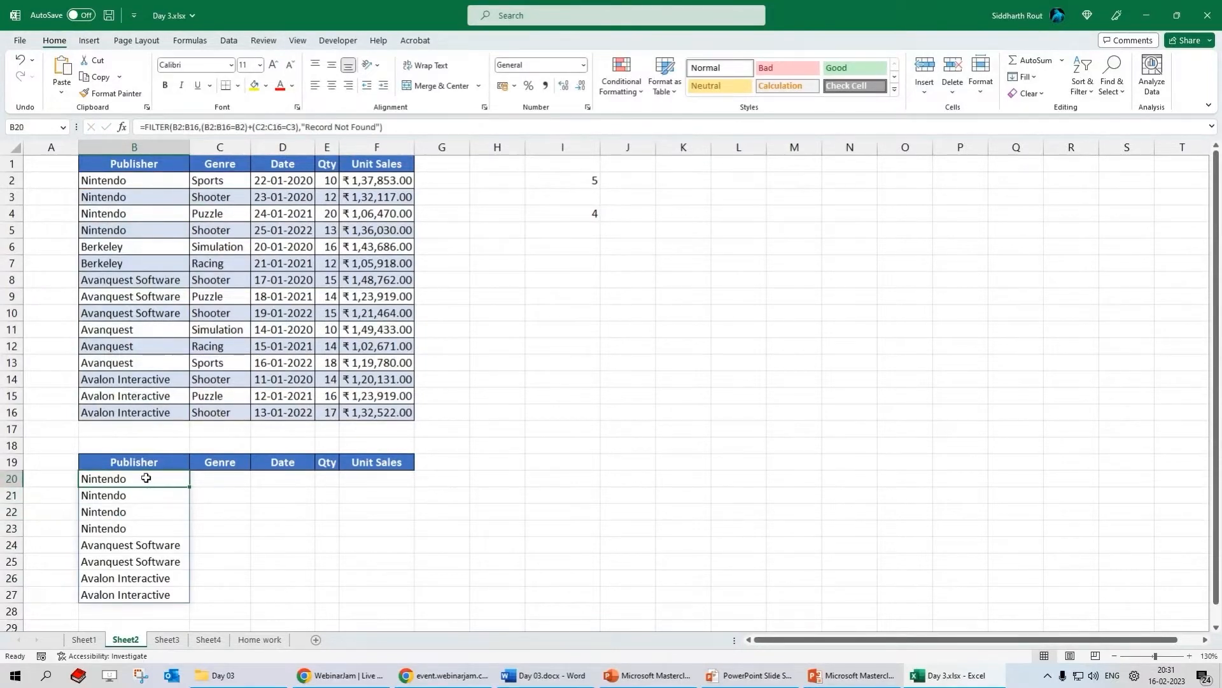
left_click(187, 127)
key("BackSpace")
type("F")
key("Return")
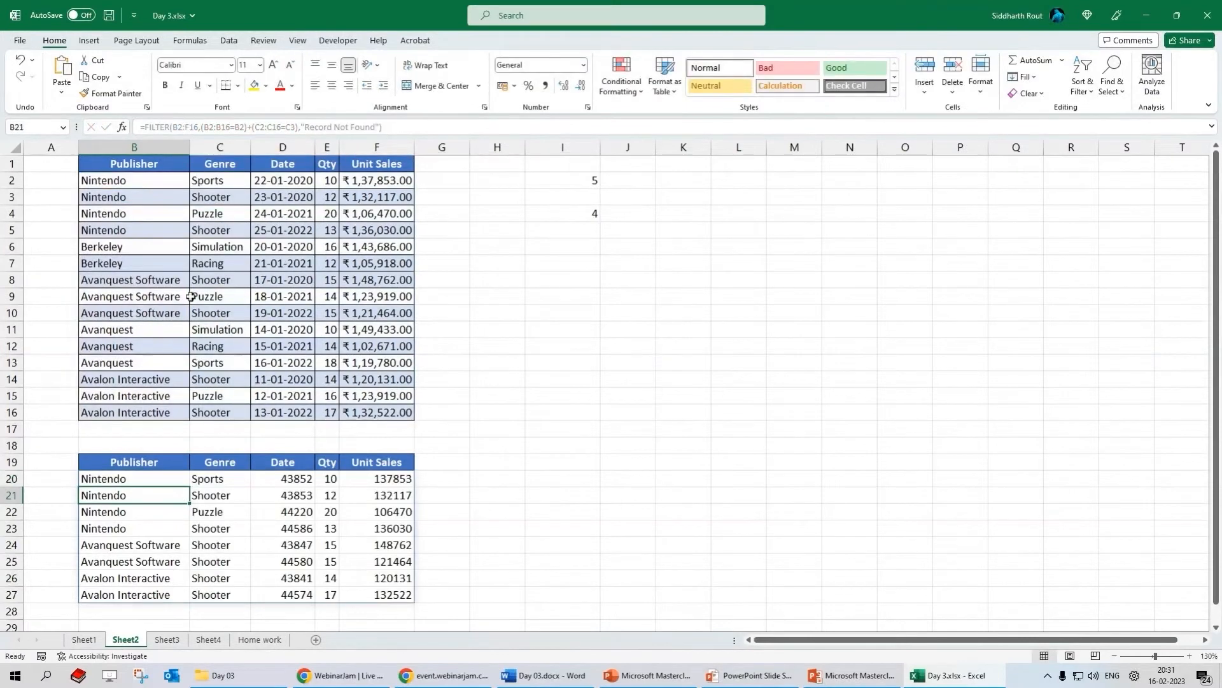
- Review the array B2:F16 and the combined OR include argument in B20's FILTER formula without editing them
left_click(111, 474)
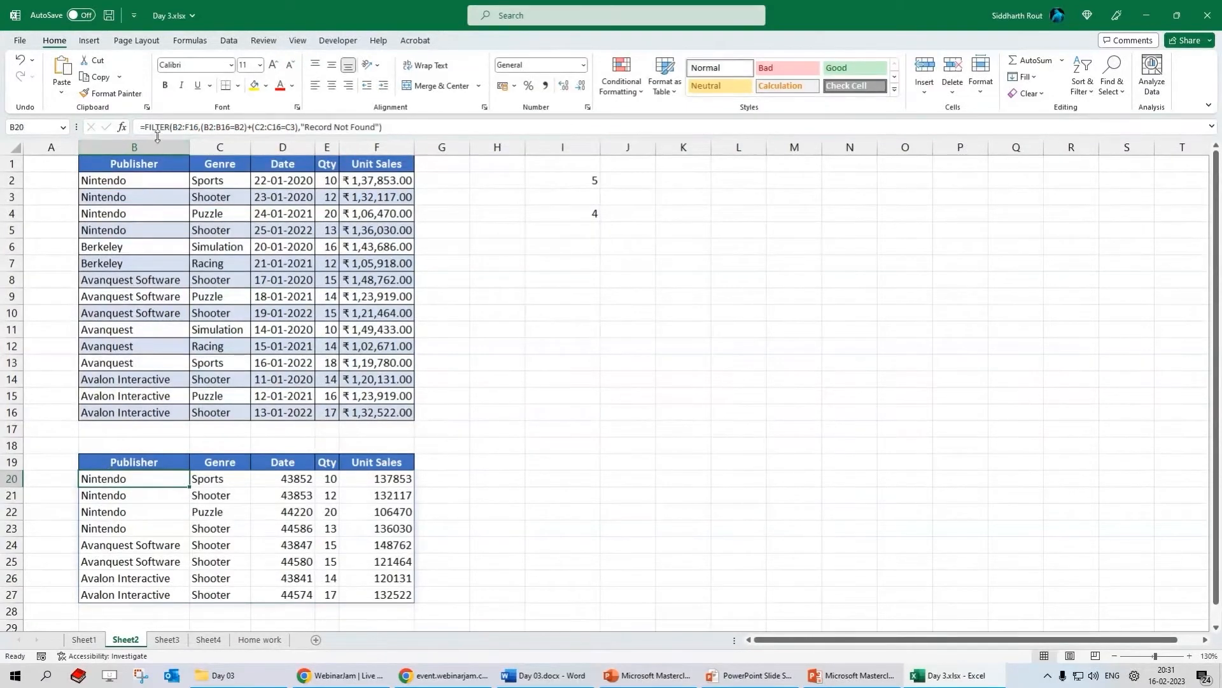
left_click_drag(141, 127, 452, 125)
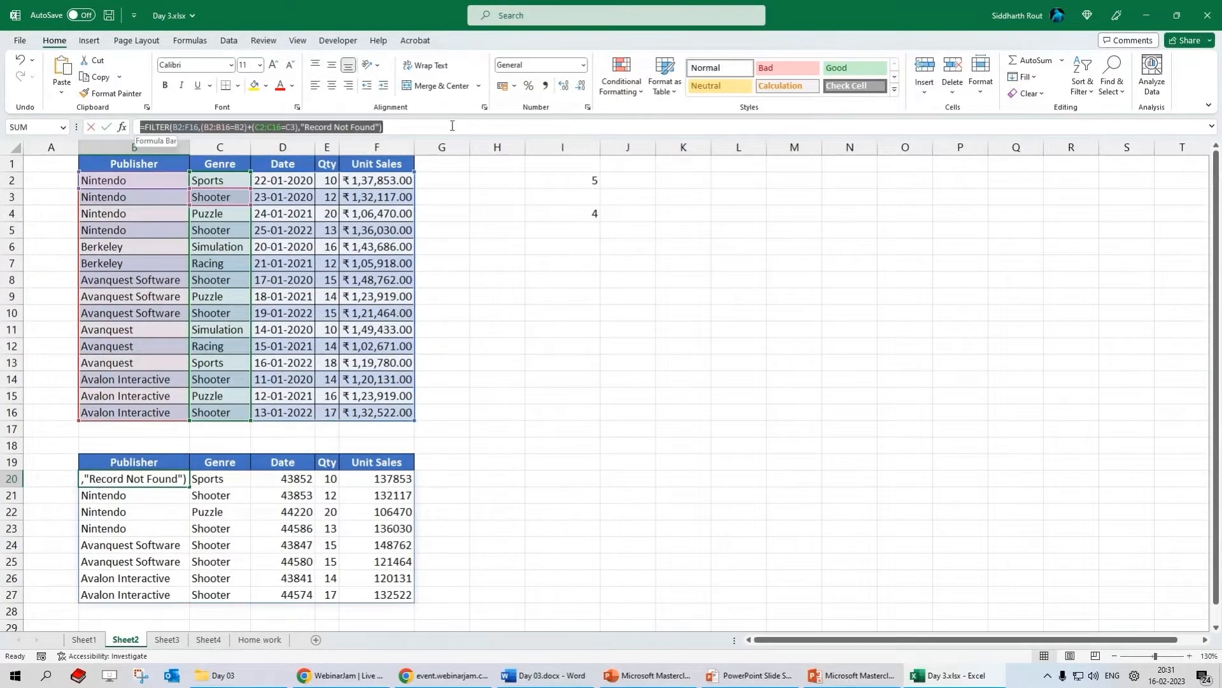
left_click(175, 127)
left_click_drag(174, 127, 199, 127)
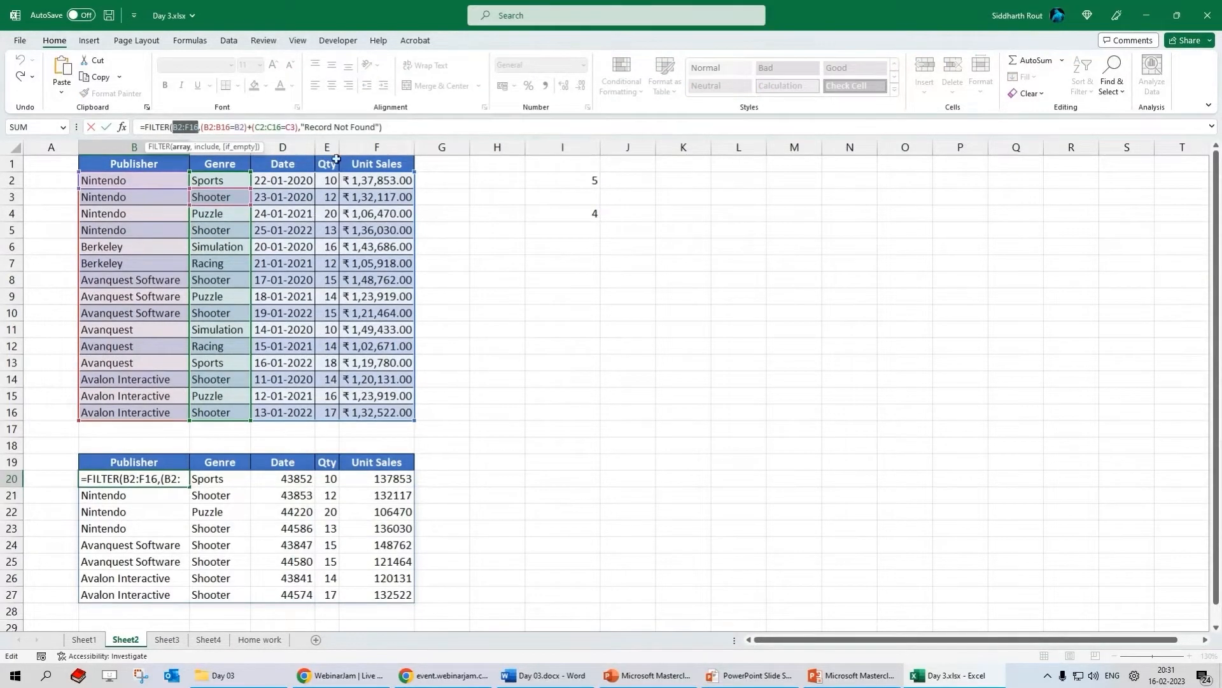
left_click(205, 128)
left_click_drag(205, 130, 298, 129)
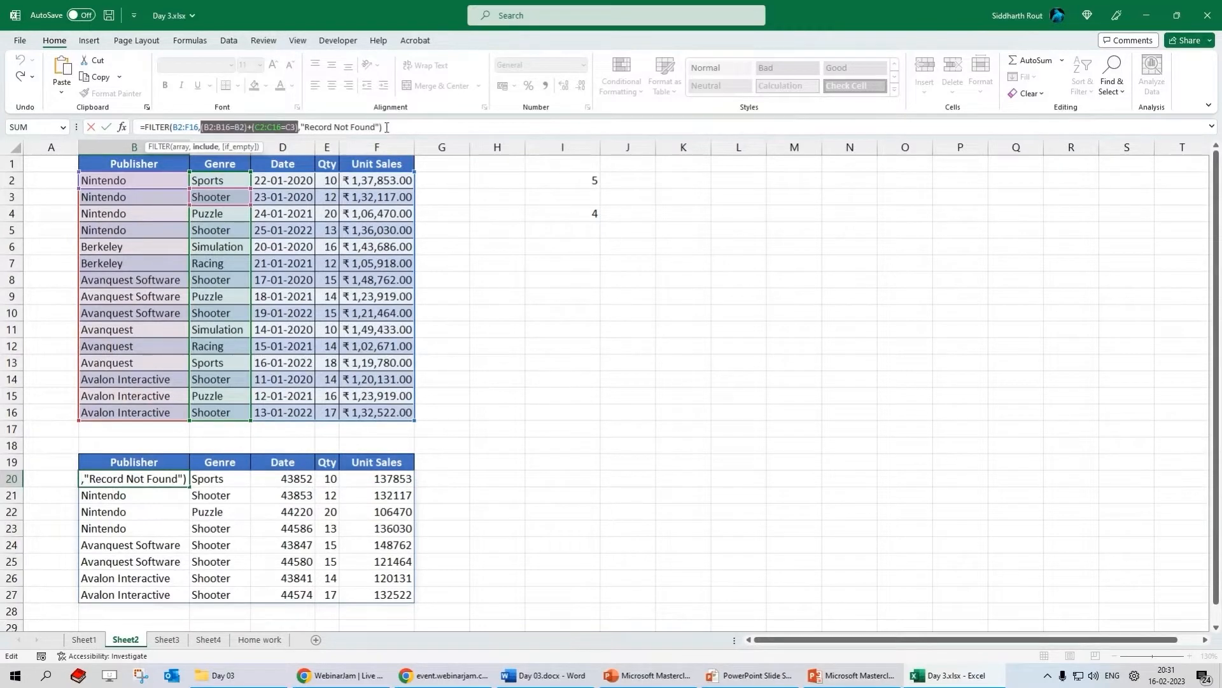
key("Return")
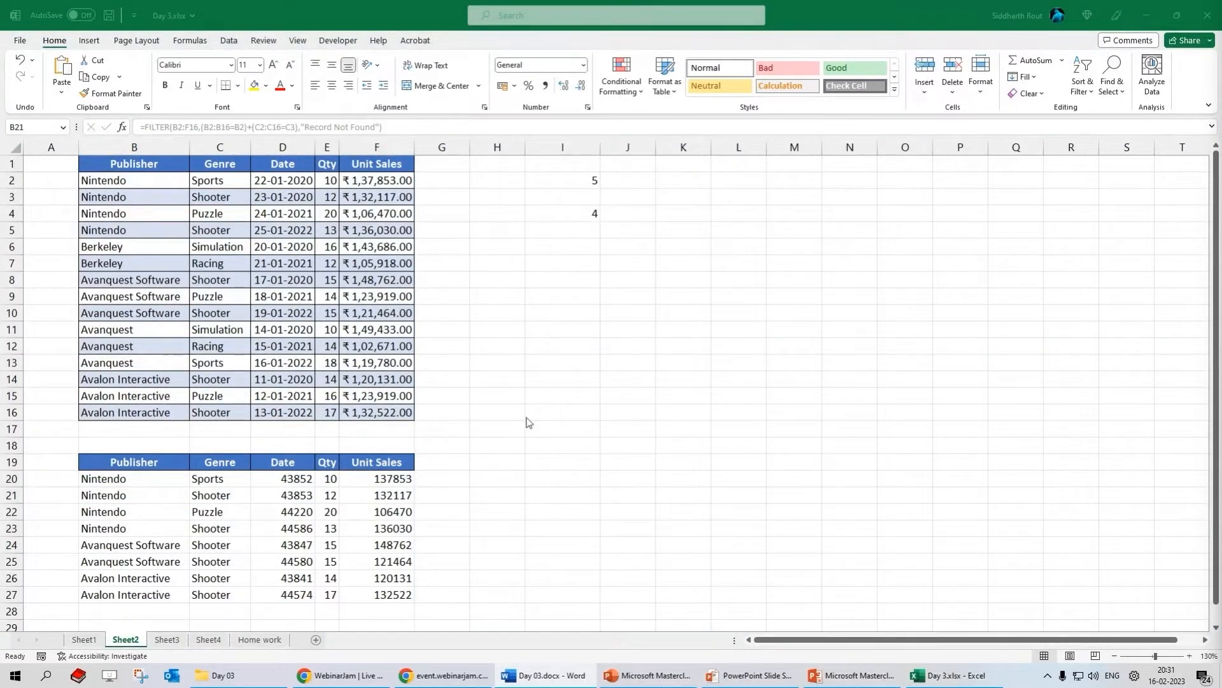
- Replace the plus sign between the two FILTER conditions in B20 with an asterisk for AND logic
left_click(123, 474)
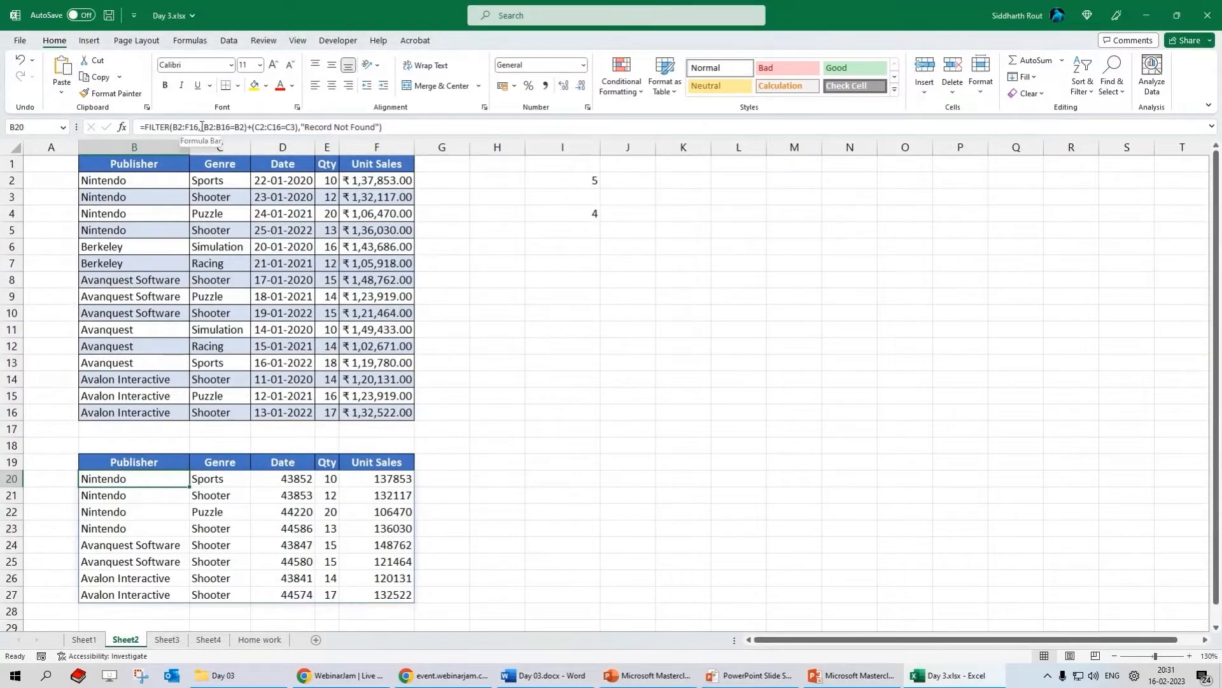
left_click_drag(201, 127, 247, 127)
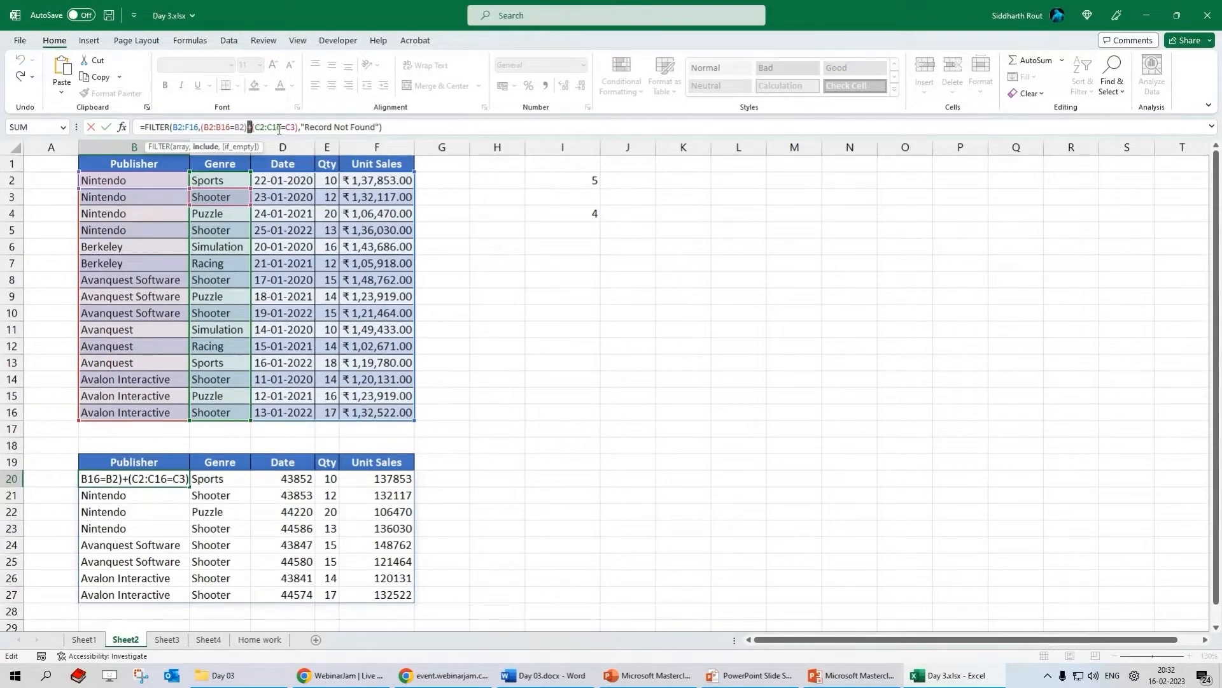
type("*")
key("Return")
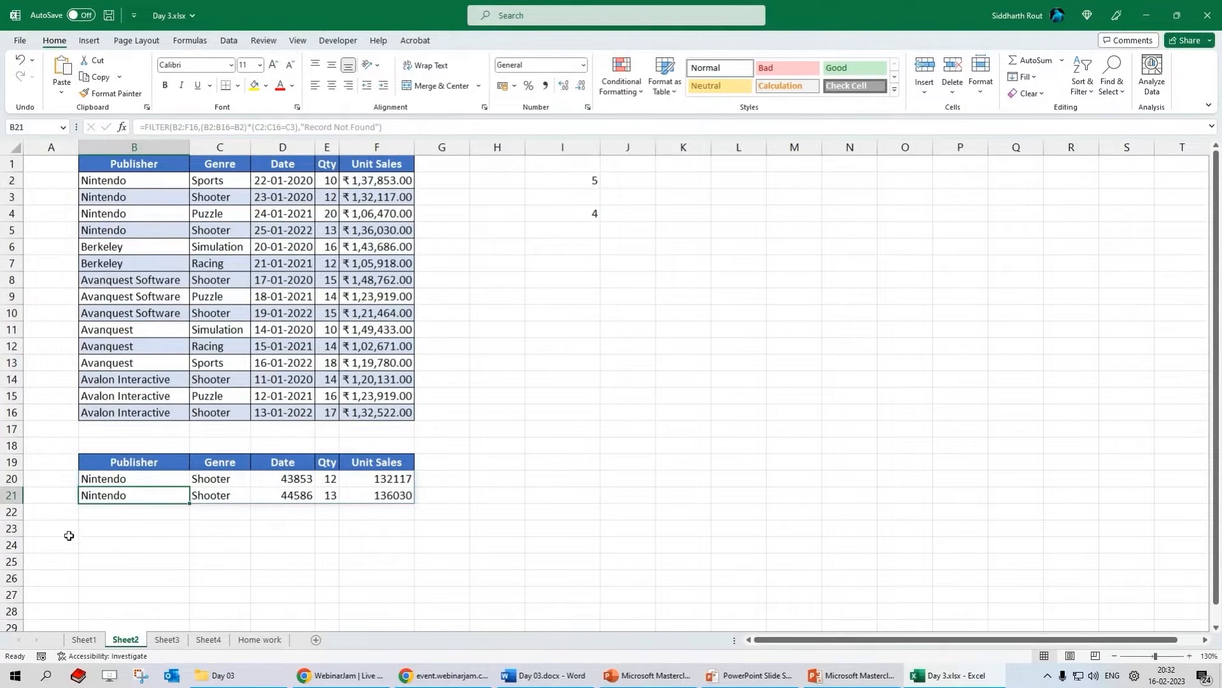
- Undo the switch to AND logic to compare Publisher and Genre values in the OR results, and redo it to restore the asterisk
left_click_drag(89, 482, 373, 490)
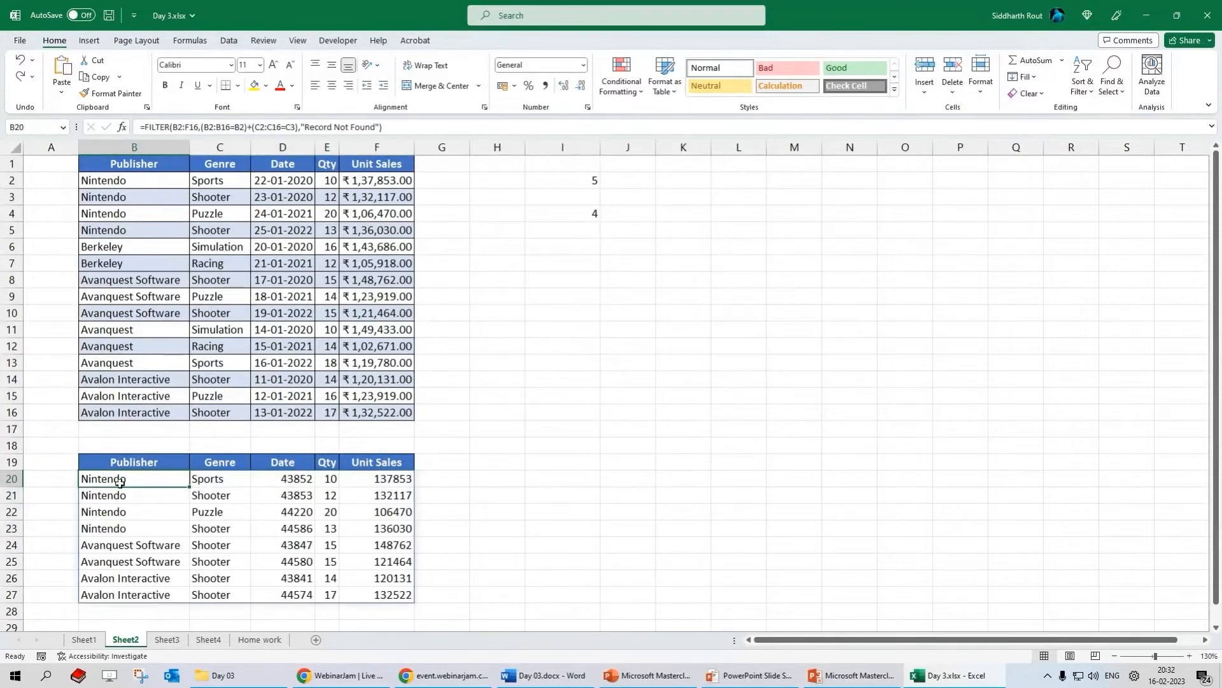
left_click_drag(136, 478, 223, 479)
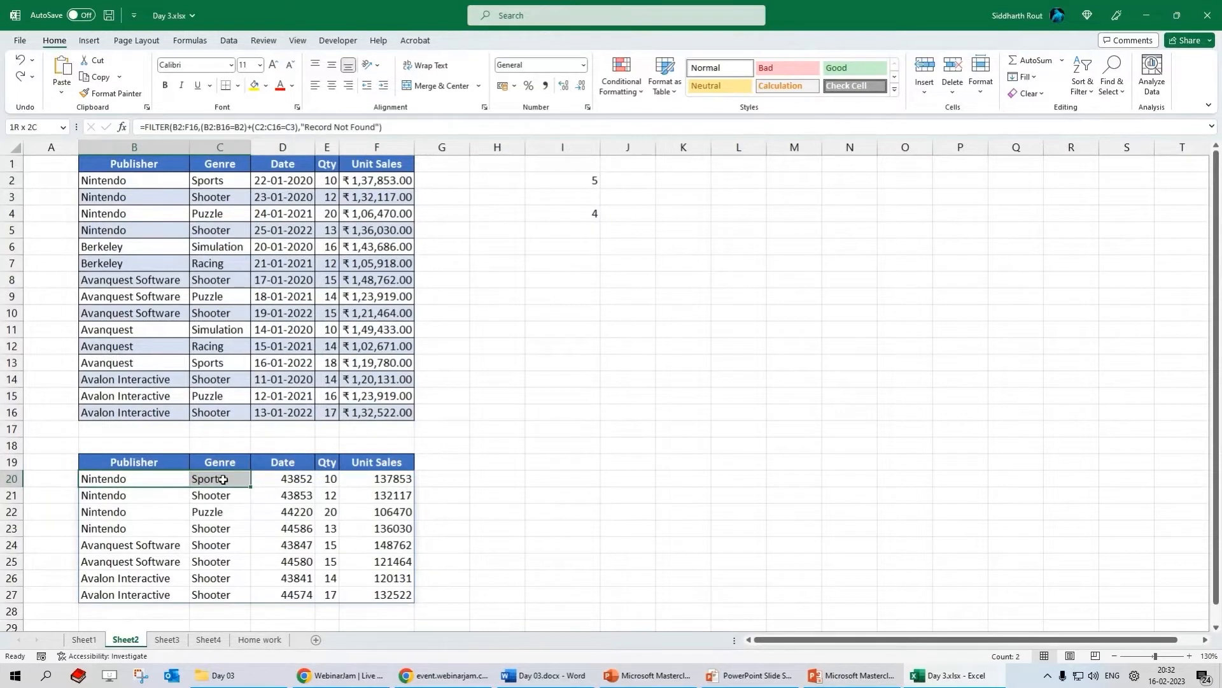
left_click_drag(115, 545, 229, 541)
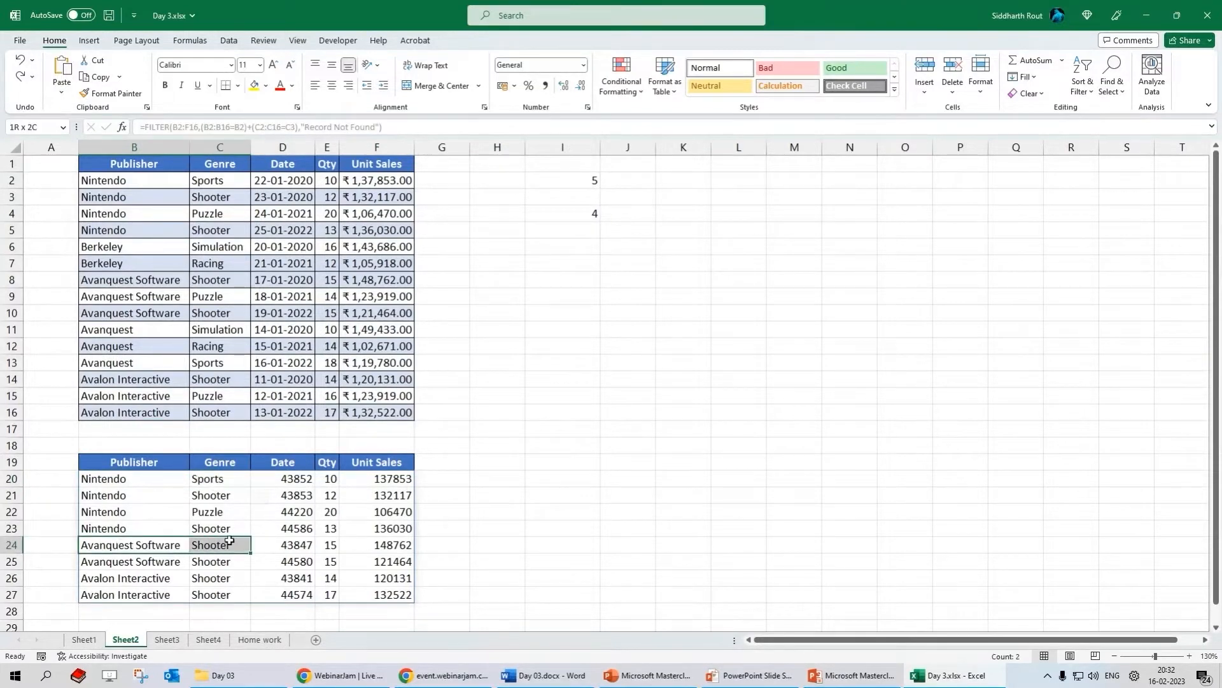
left_click_drag(137, 546, 222, 544)
left_click_drag(223, 479, 110, 479)
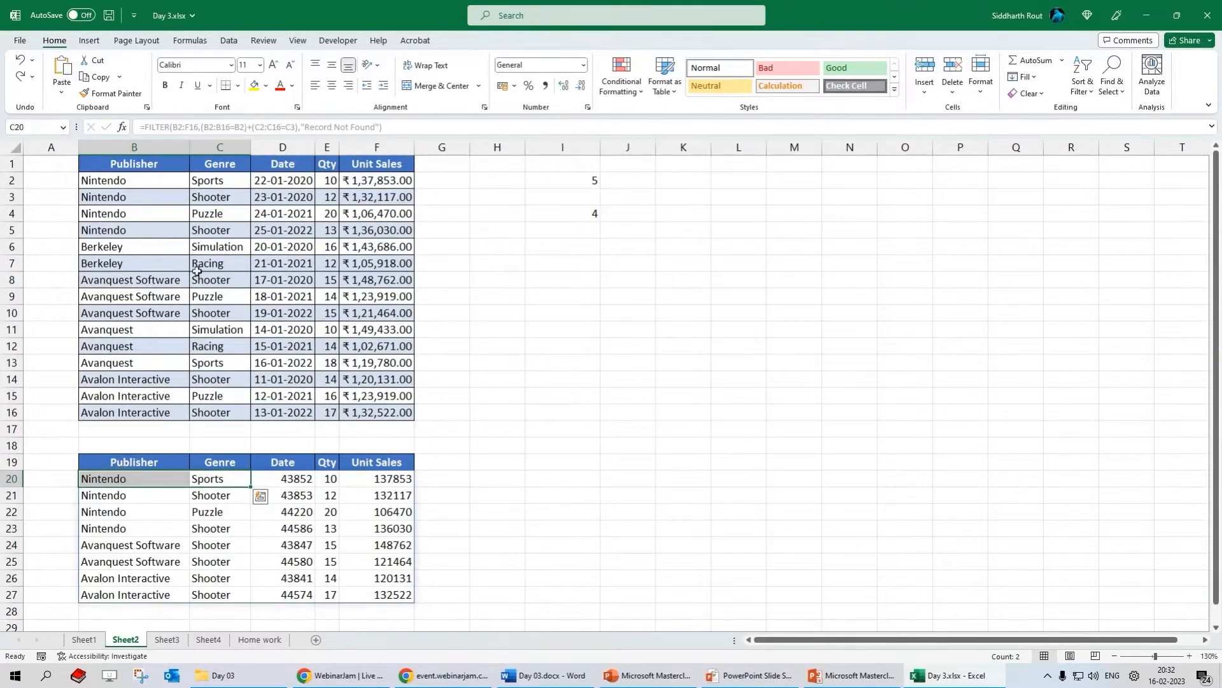
key("ctrl+y")
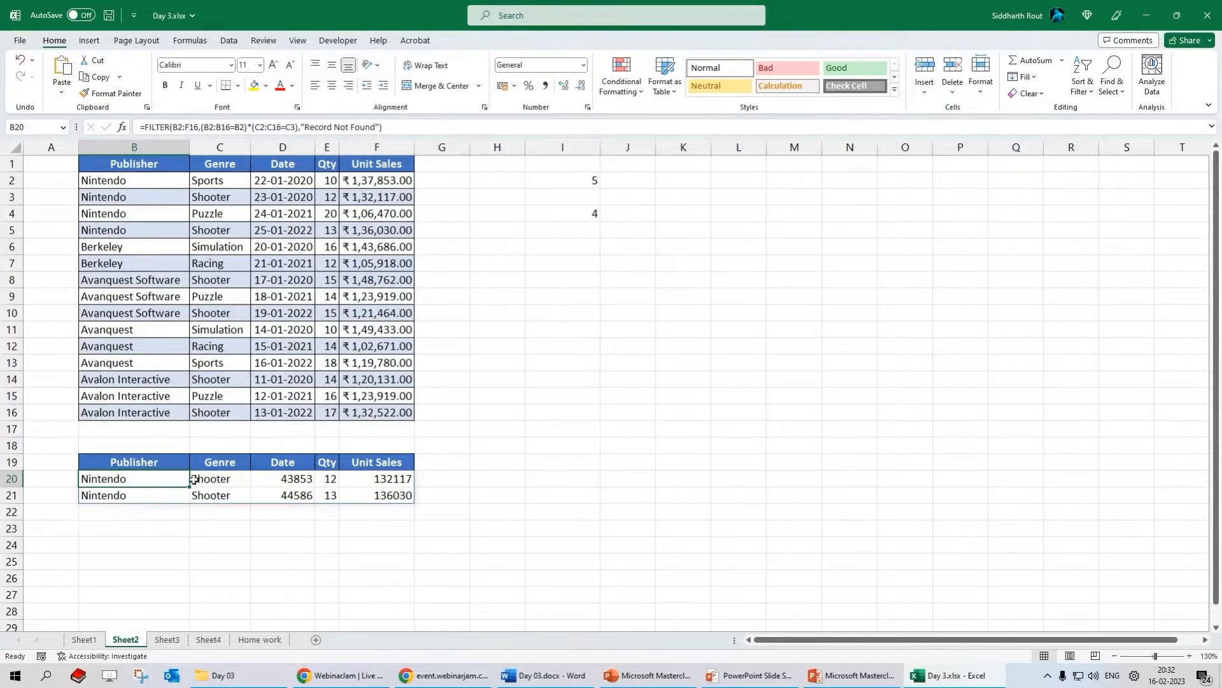
left_click(229, 479)
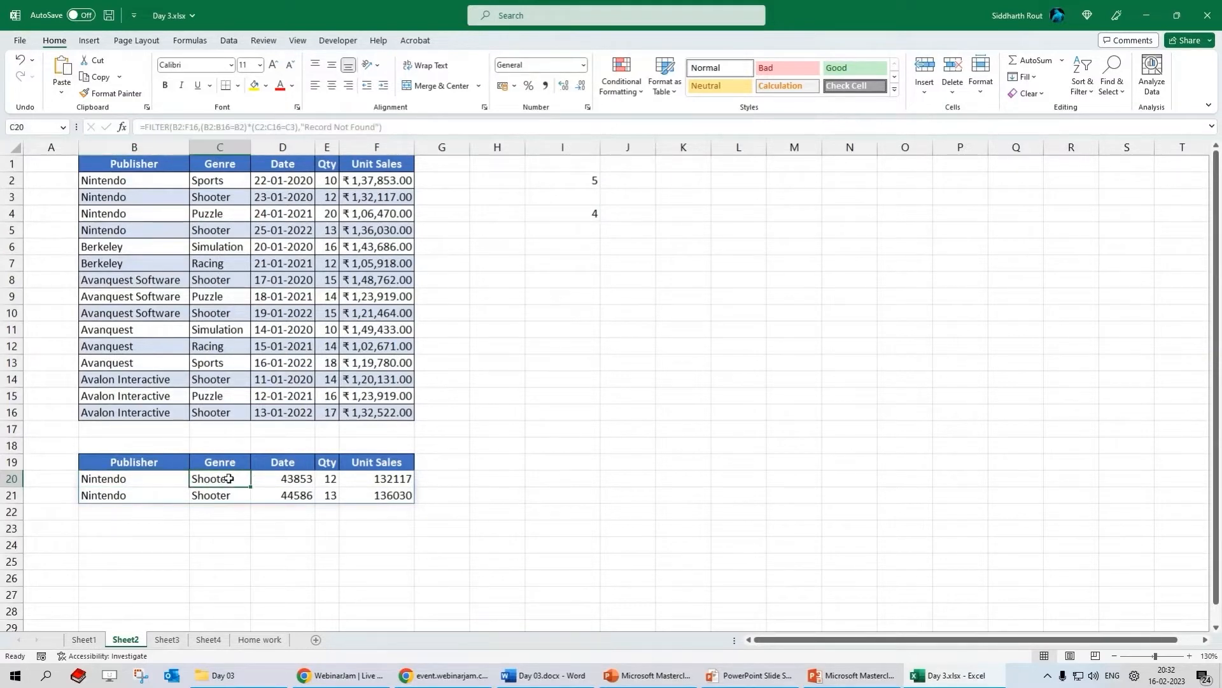
key("alt+Tab")
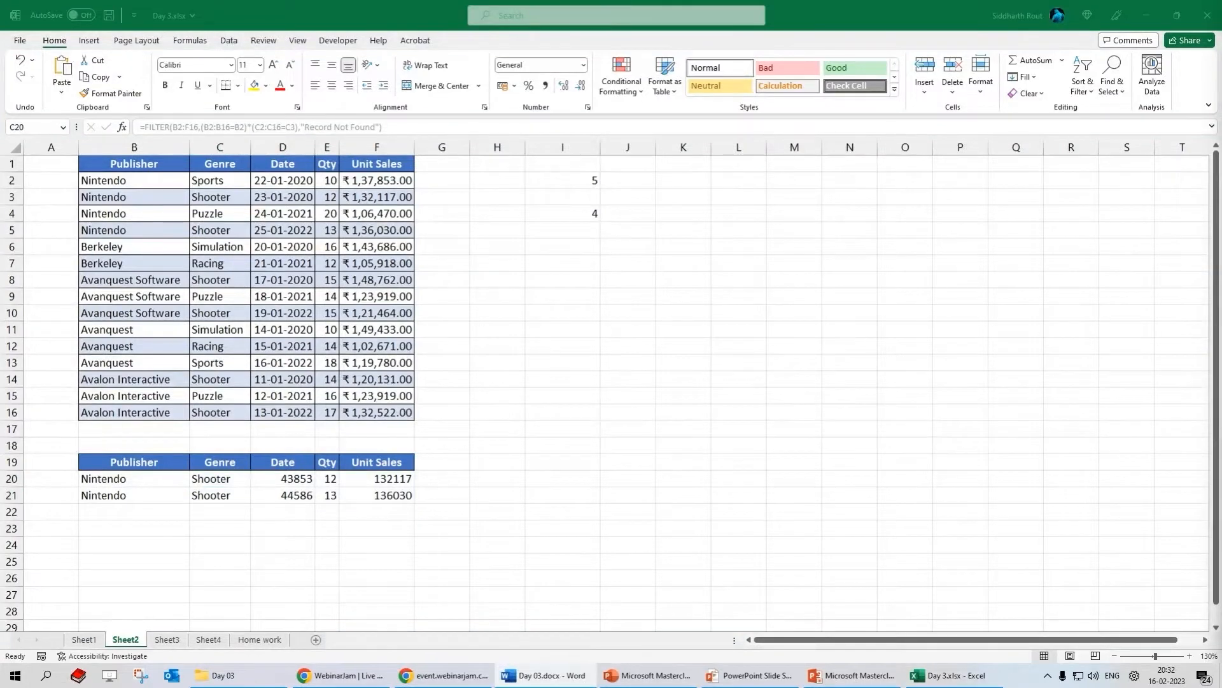
key("alt+Tab")
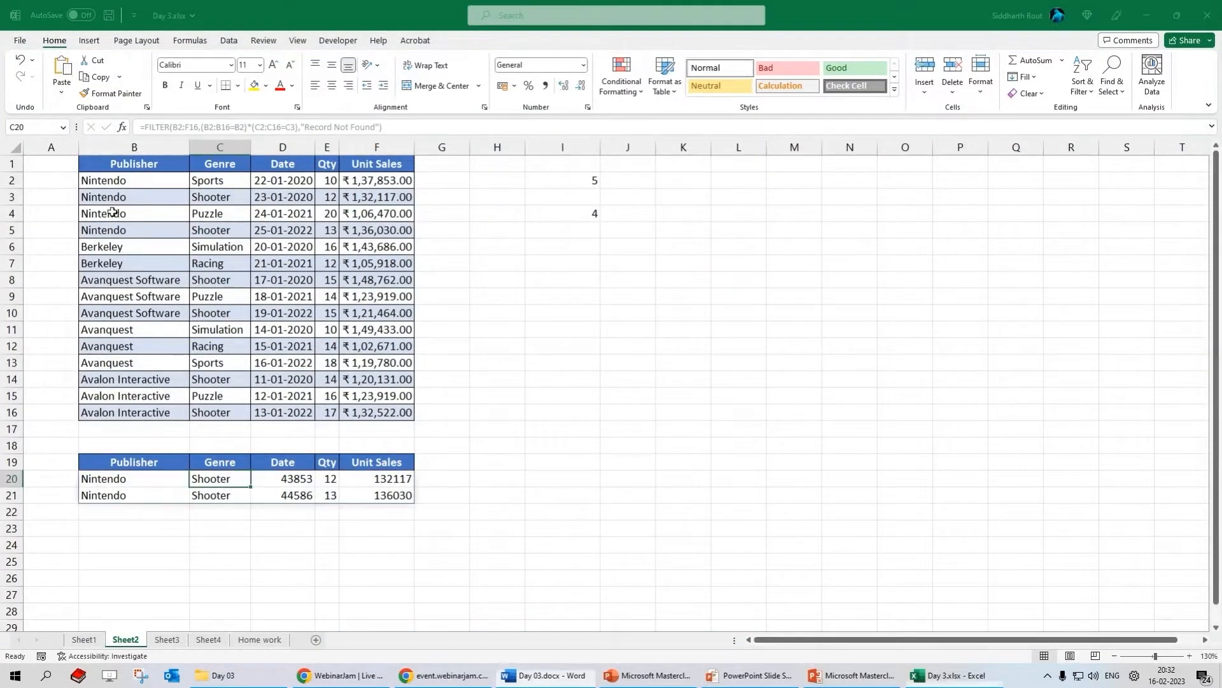
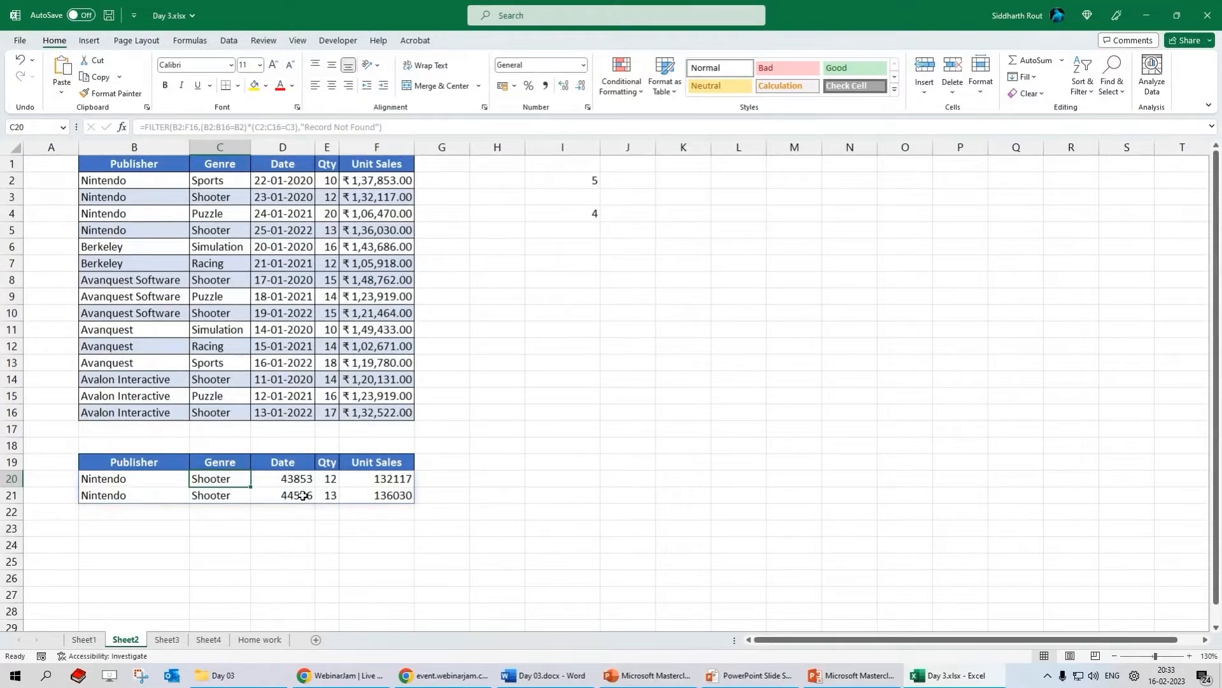
- Clear the AND-based FILTER formula from cell B20
left_click(377, 207)
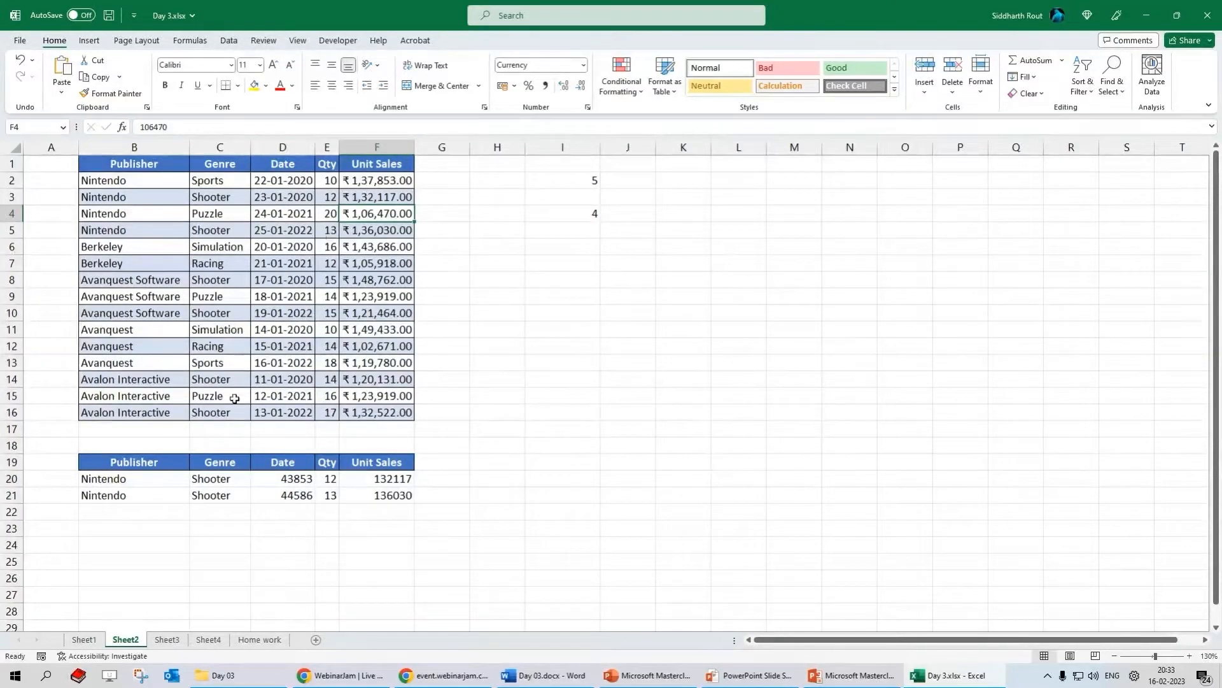
left_click(113, 493)
left_click(125, 478)
key("Delete")
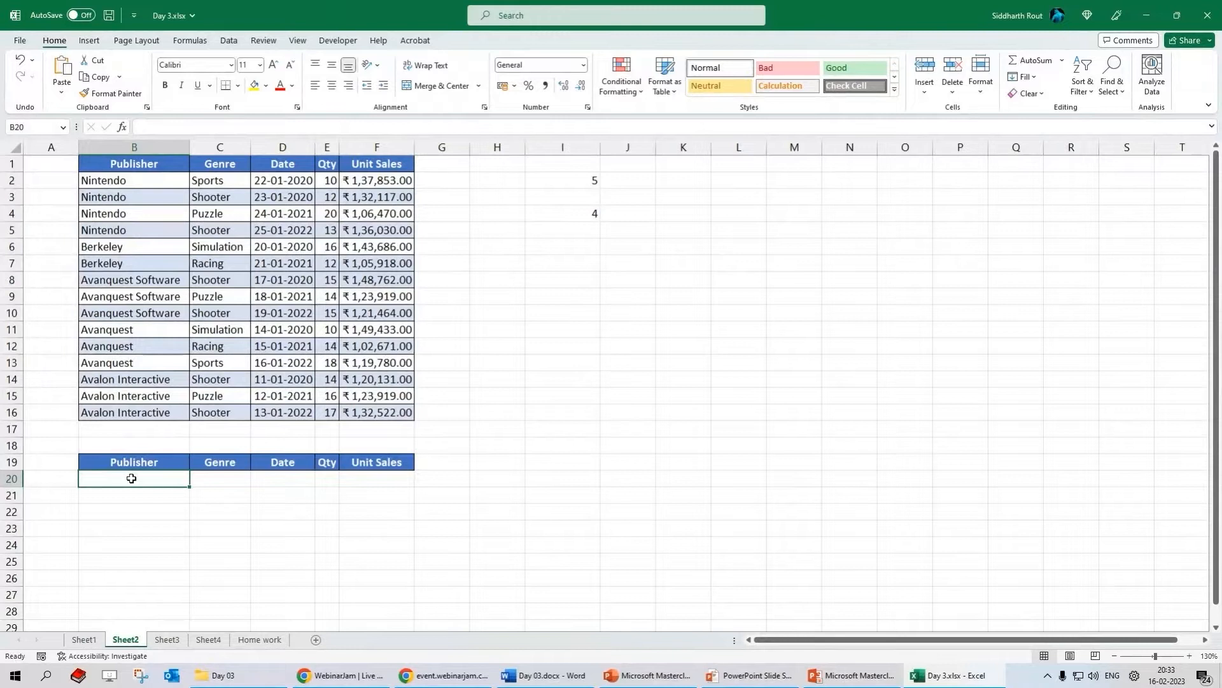
- Enter =SORT(B2:F16) in cell B20 to return the whole sales table sorted
type("=sor")
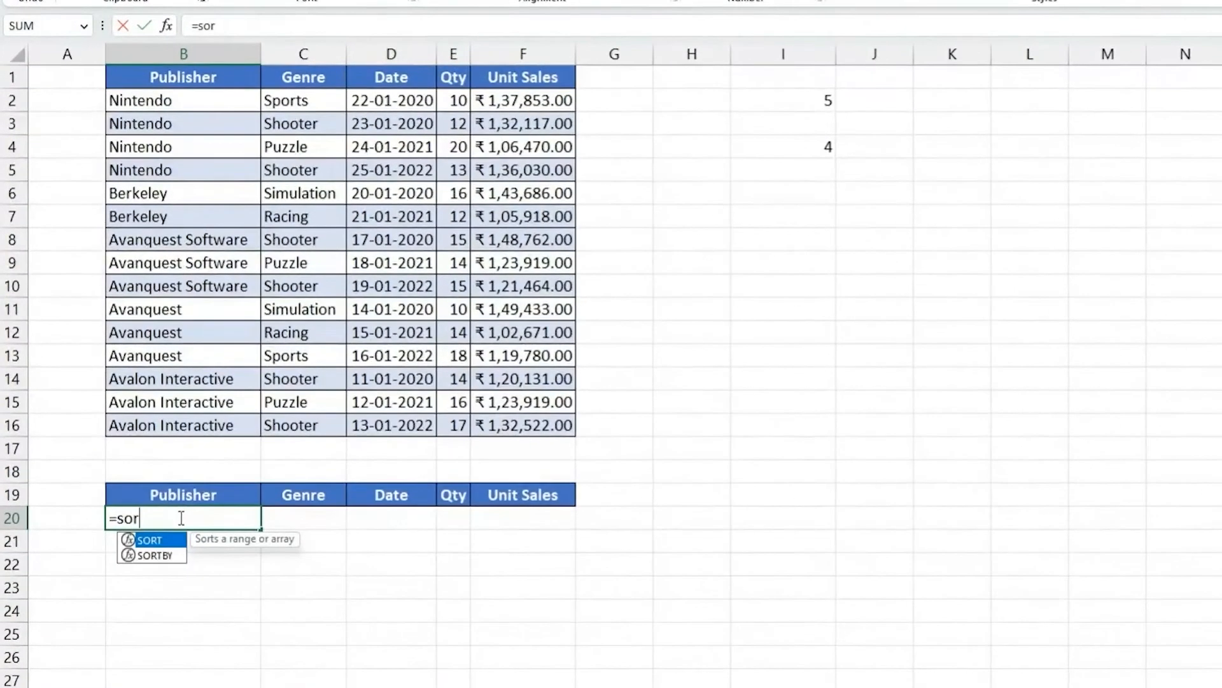
type("t(")
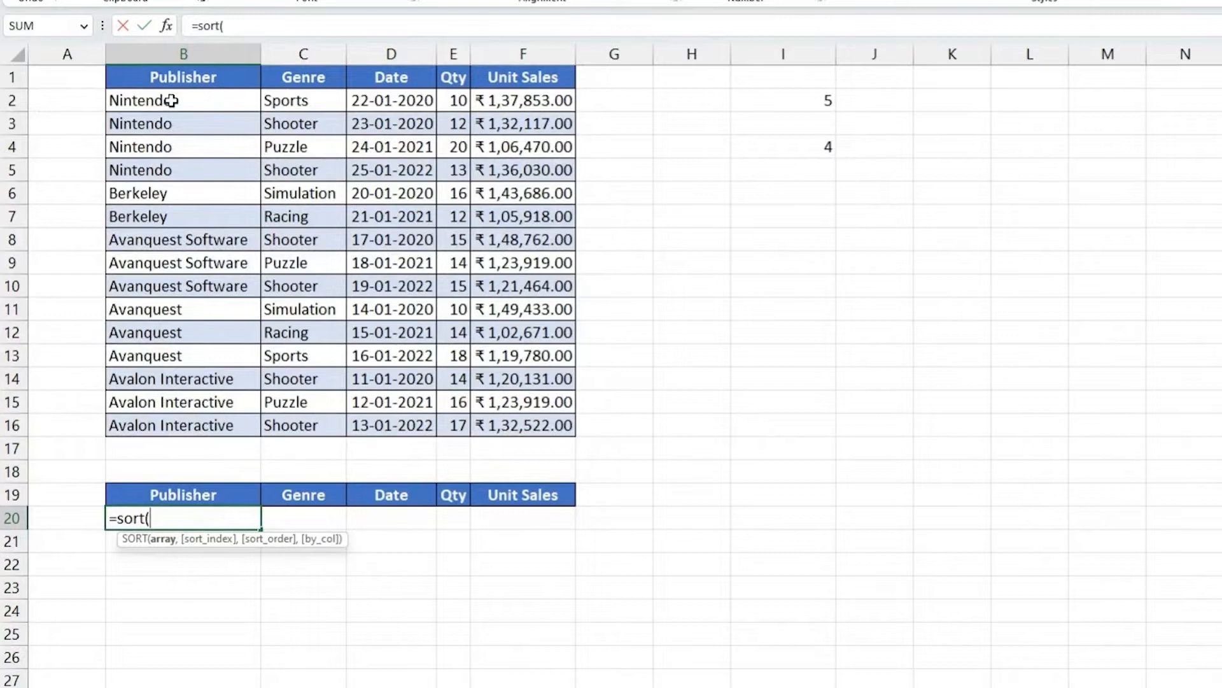
left_click_drag(170, 101, 527, 422)
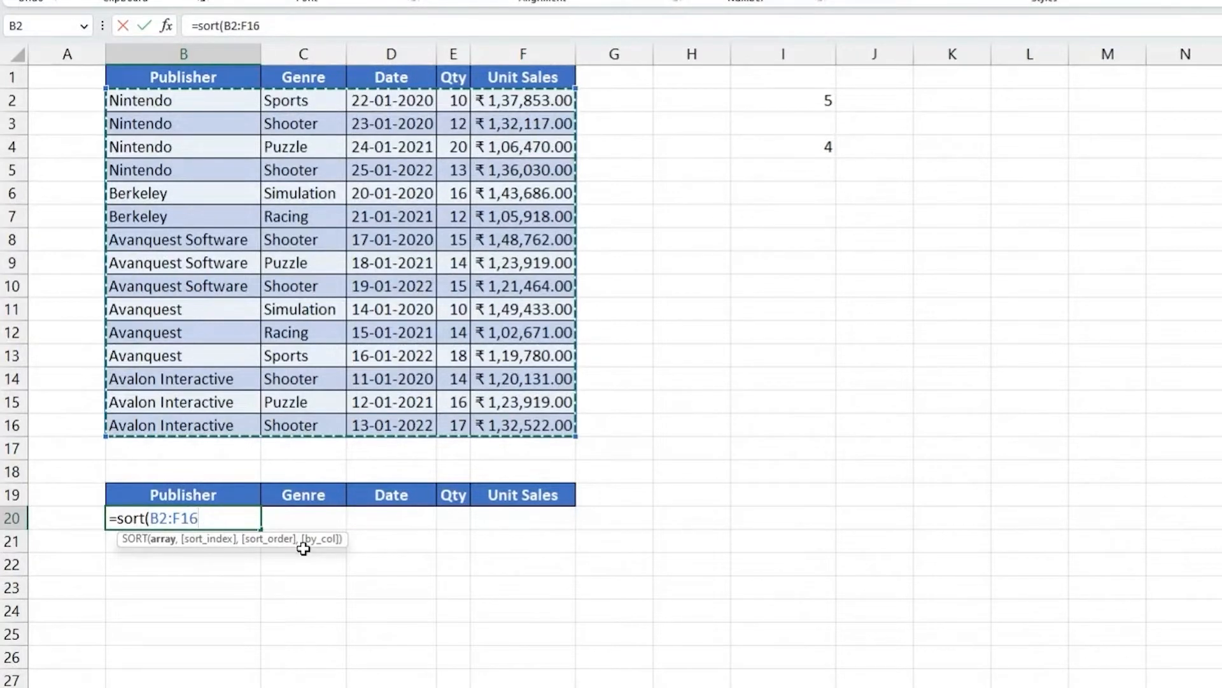
type(")")
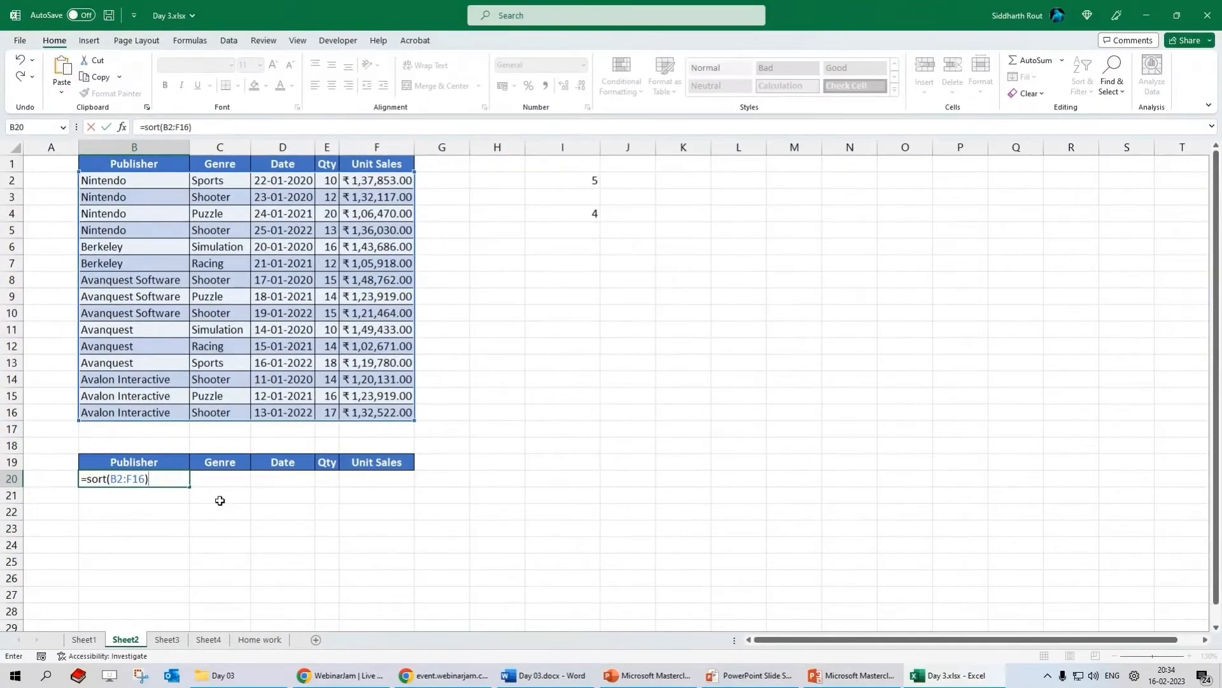
key("Return")
- Compare the order of the Publisher column in the SORT results with the original table
scroll(223, 499, "down", 3)
scroll(229, 484, "up", 2)
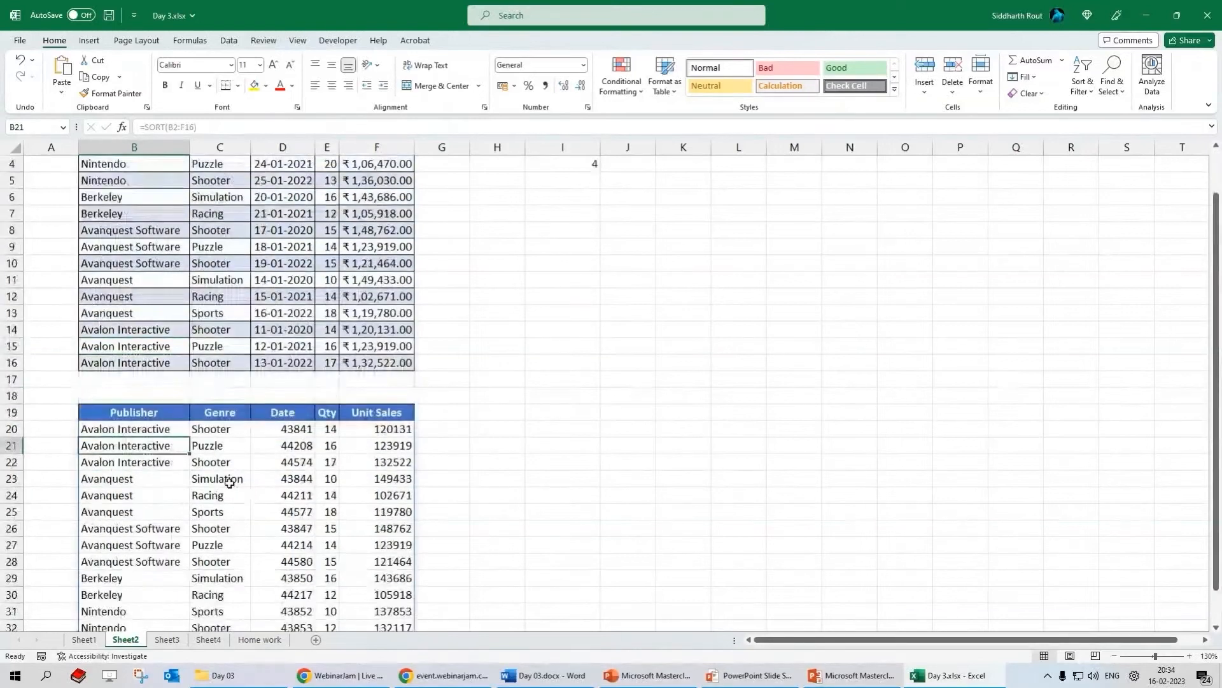
scroll(229, 482, "up", 1)
left_click_drag(102, 186, 134, 543)
scroll(121, 417, "down", 1)
scroll(301, 425, "up", 1)
left_click(156, 477)
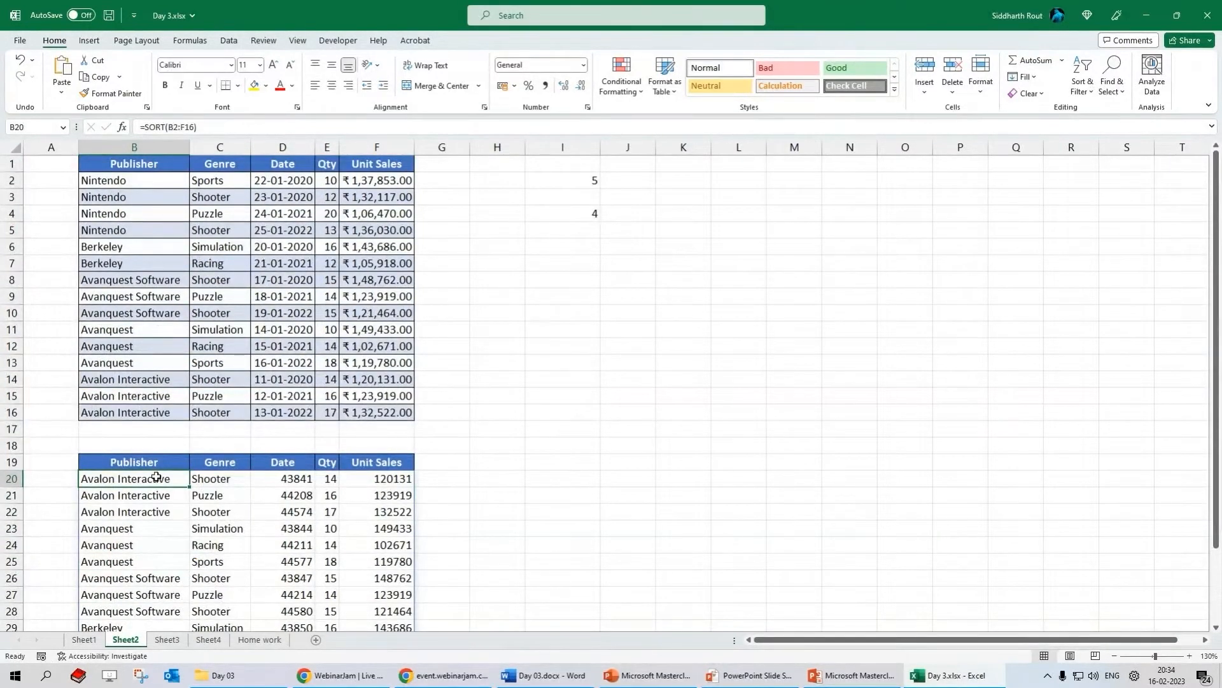
- Add commas for empty sort_index, sort_order and by_col arguments in B20's SORT formula to view their options, and remove them
double_click(156, 477)
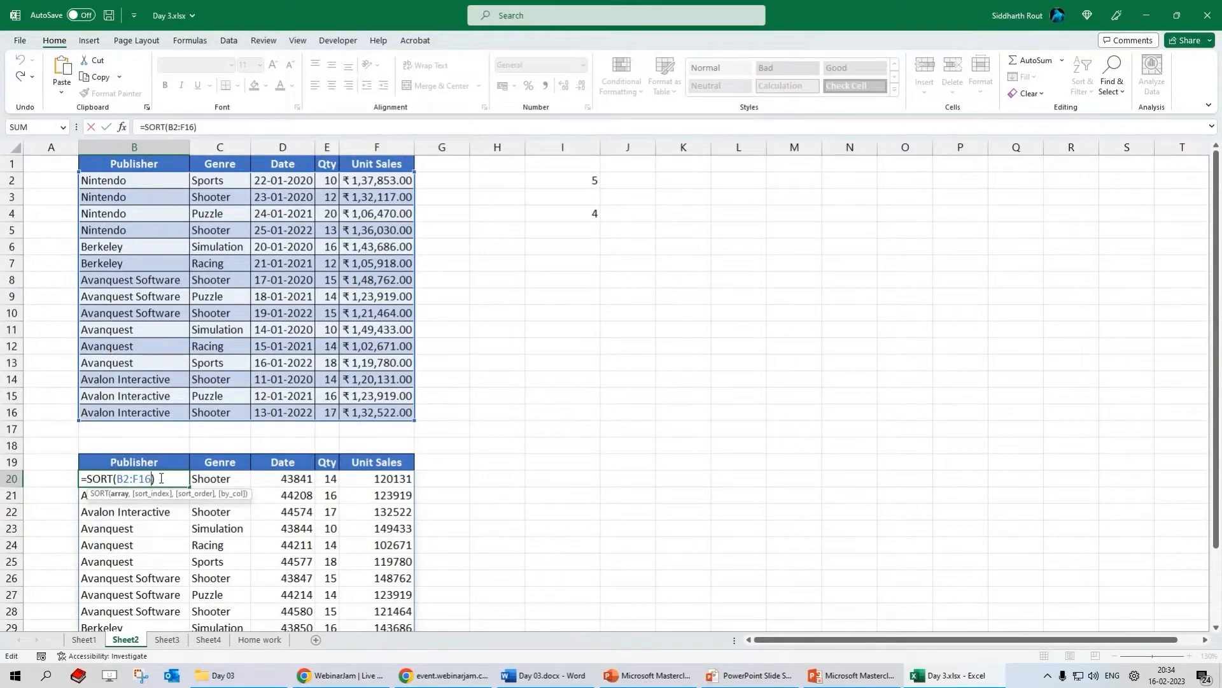
type(",")
type(",")
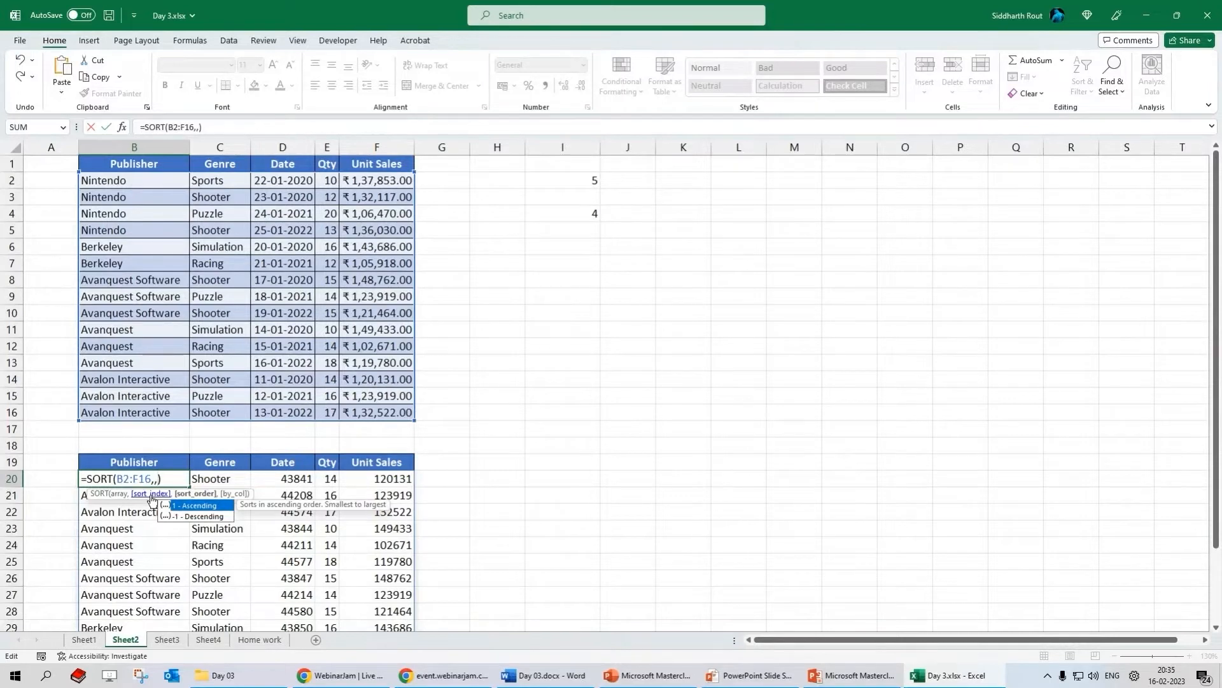
type(",")
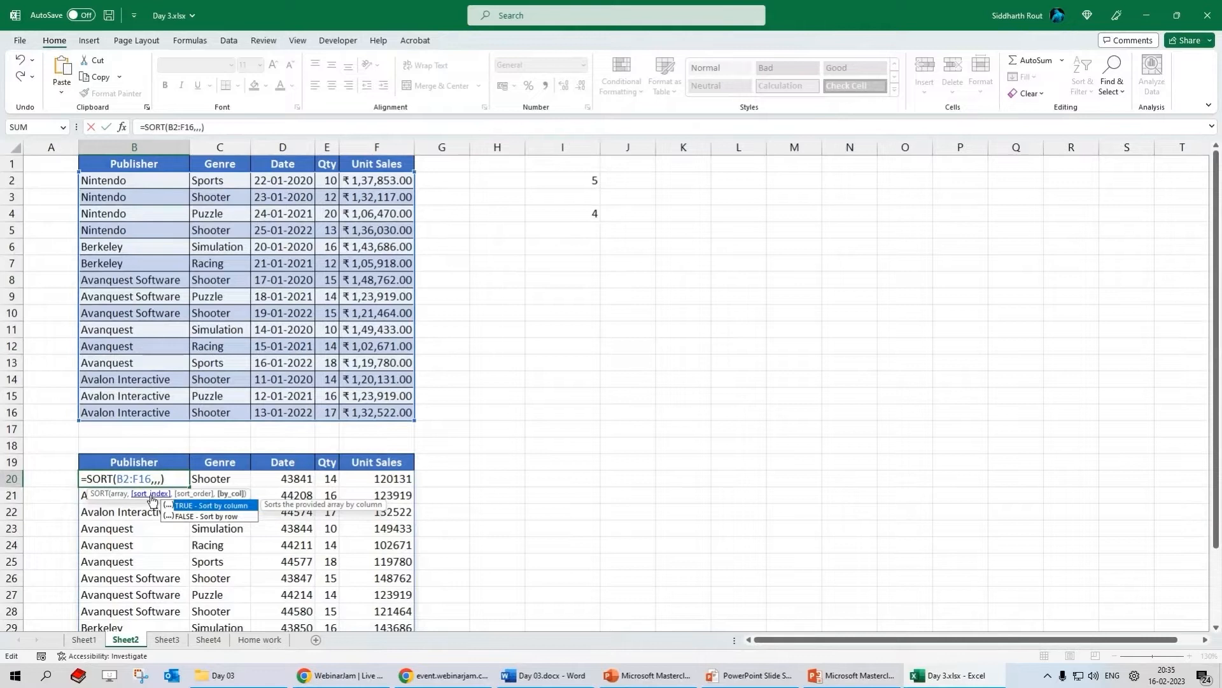
key("BackSpace")
key("BackSpace")
key("BackSpace")
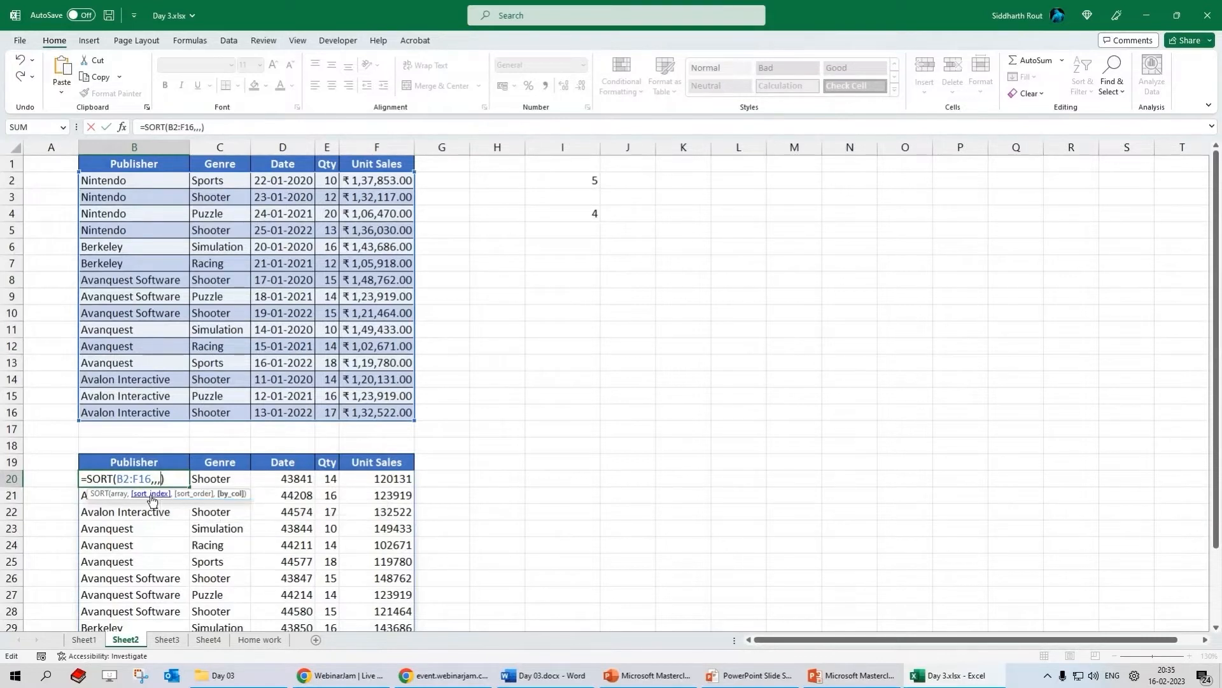
- Extend B20's formula to =SORT(B2:F16,2,-1) so the sales table is sorted by Genre in descending order
key("ctrl+Return")
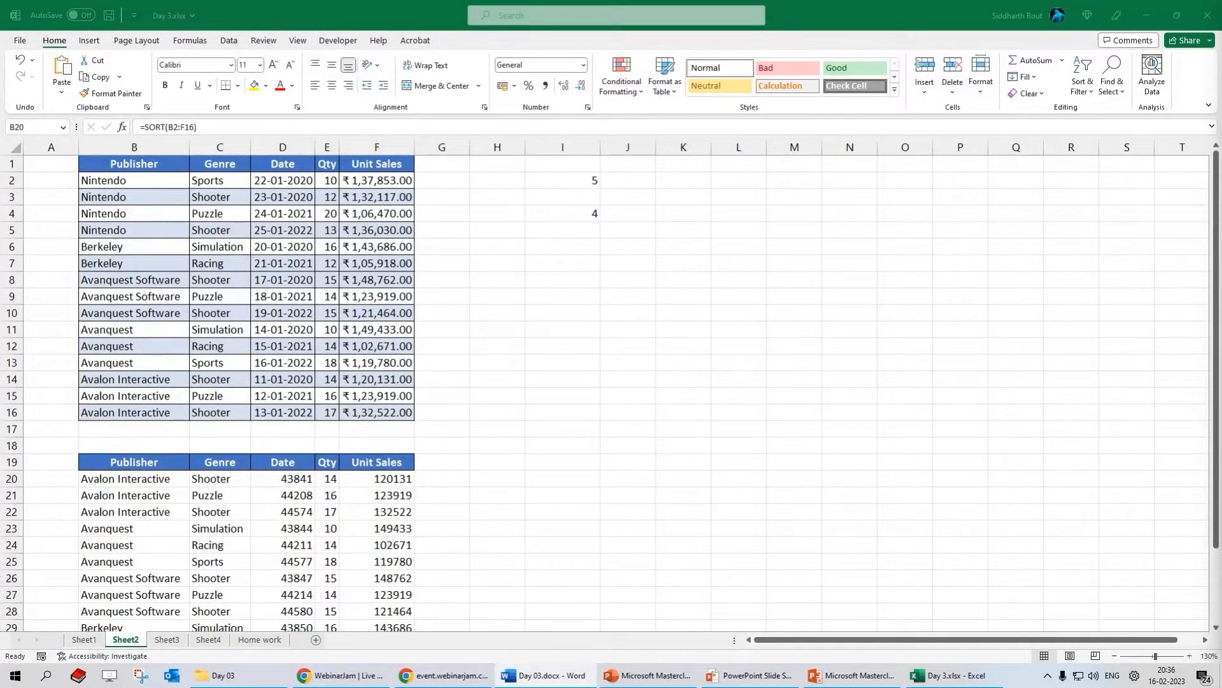
left_click_drag(219, 180, 205, 412)
left_click_drag(131, 163, 131, 347)
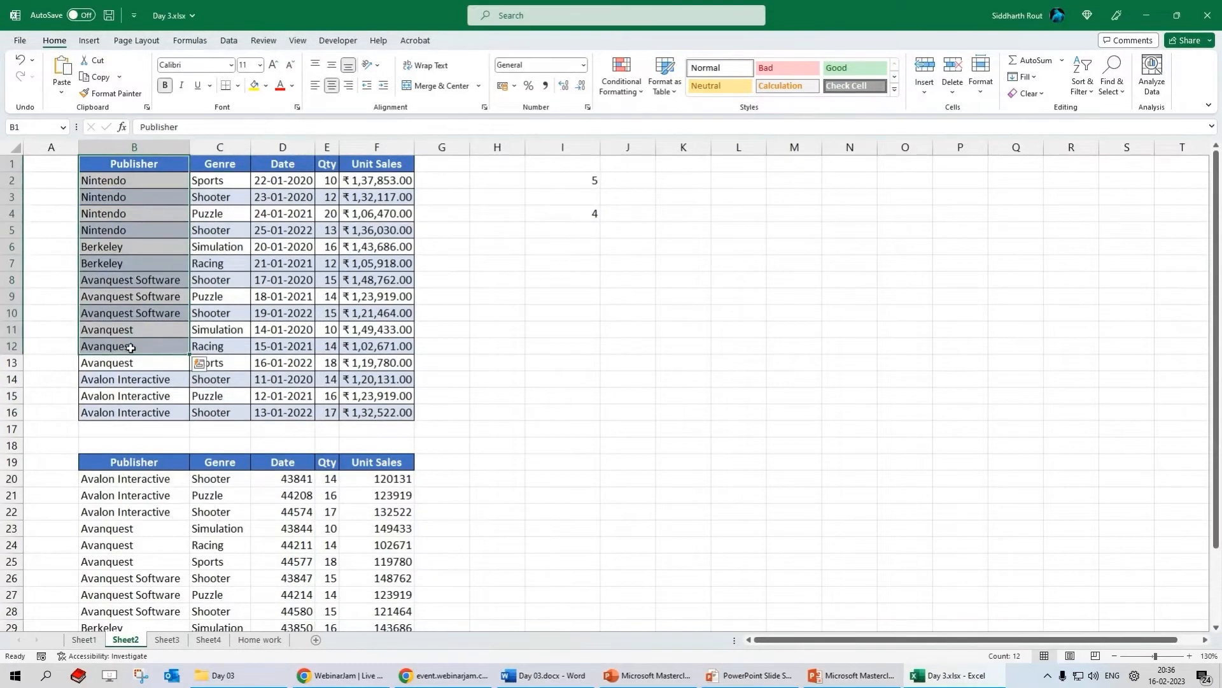
left_click(121, 480)
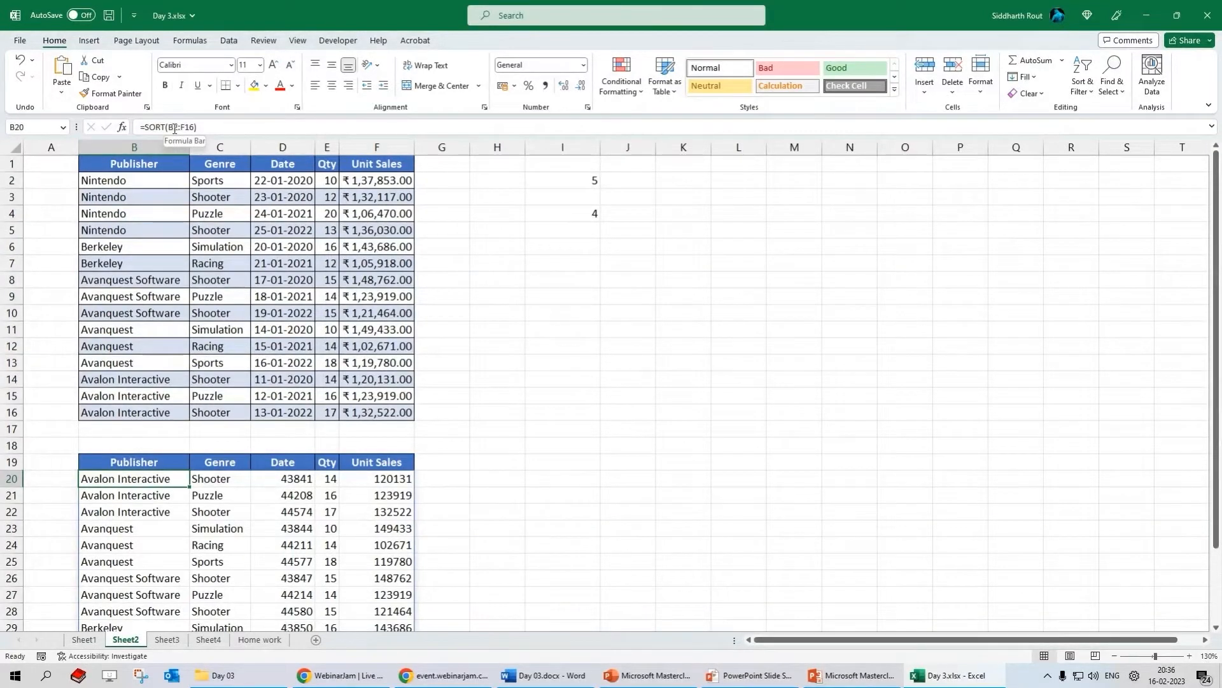
left_click(195, 127)
type(".")
key("BackSpace")
type(",")
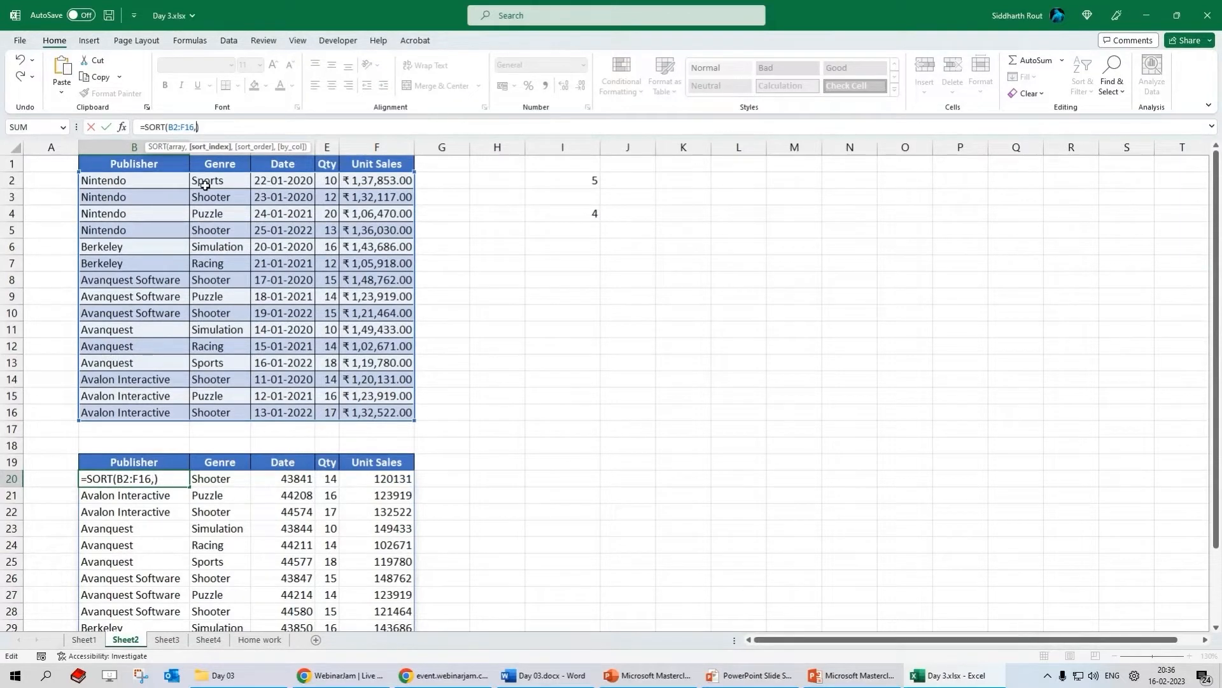
type("2,")
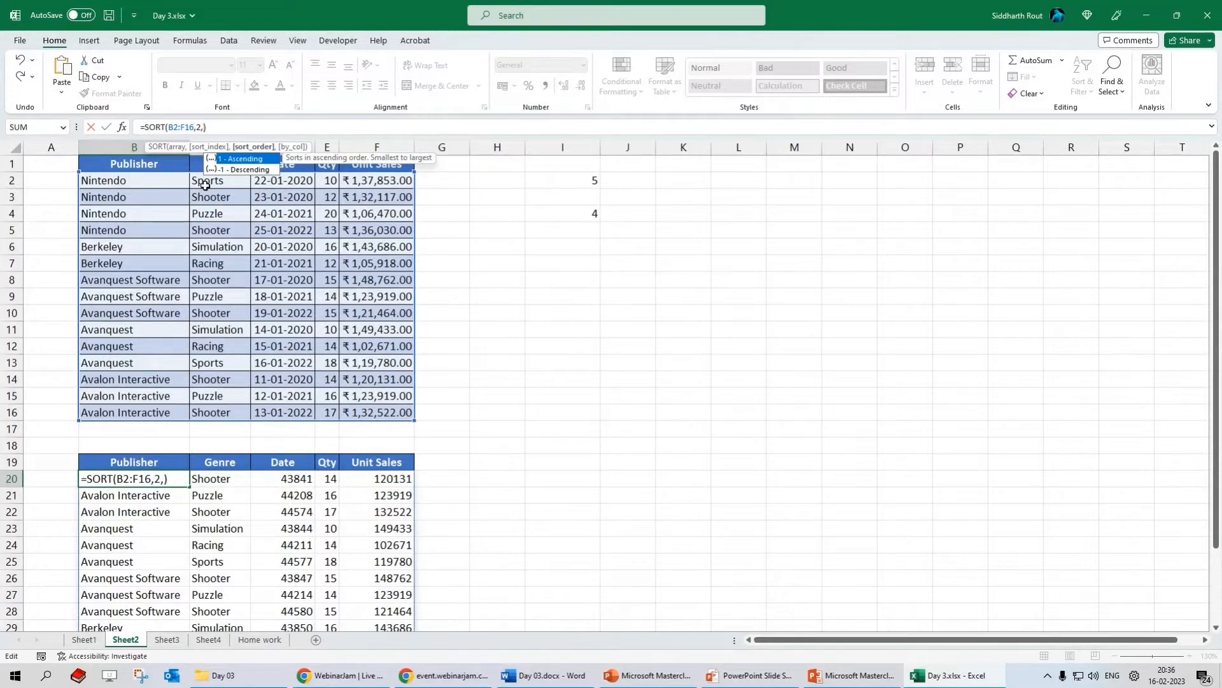
type("-1")
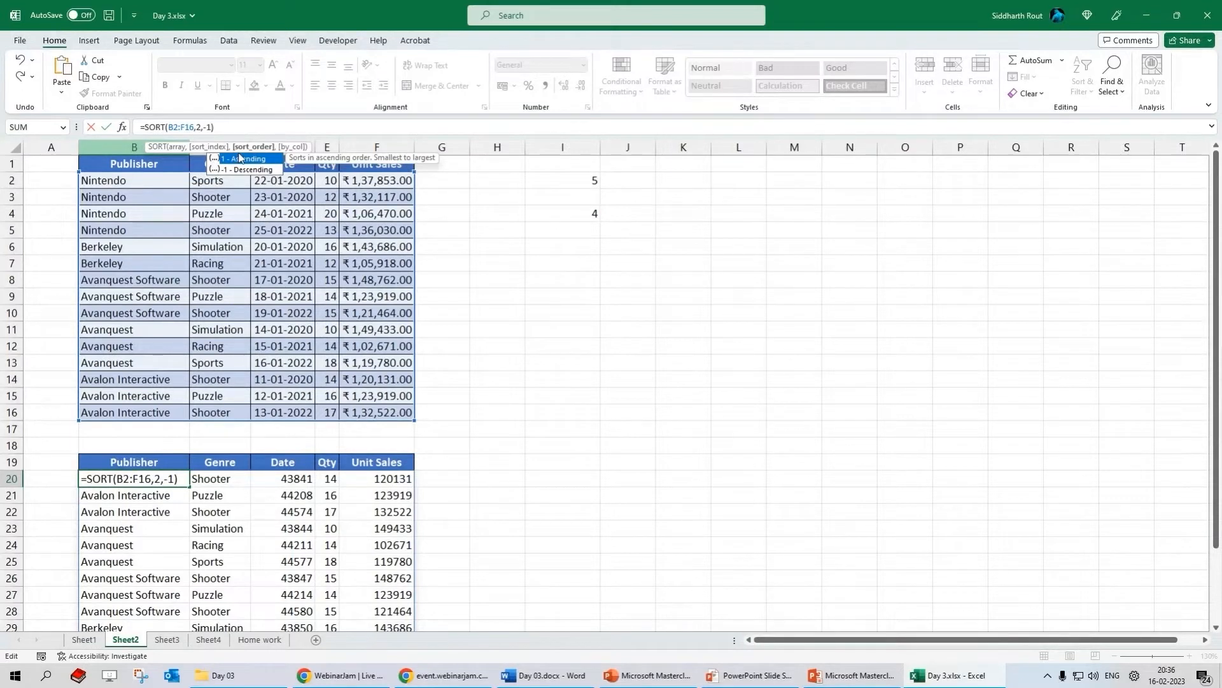
type(")")
key("Return")
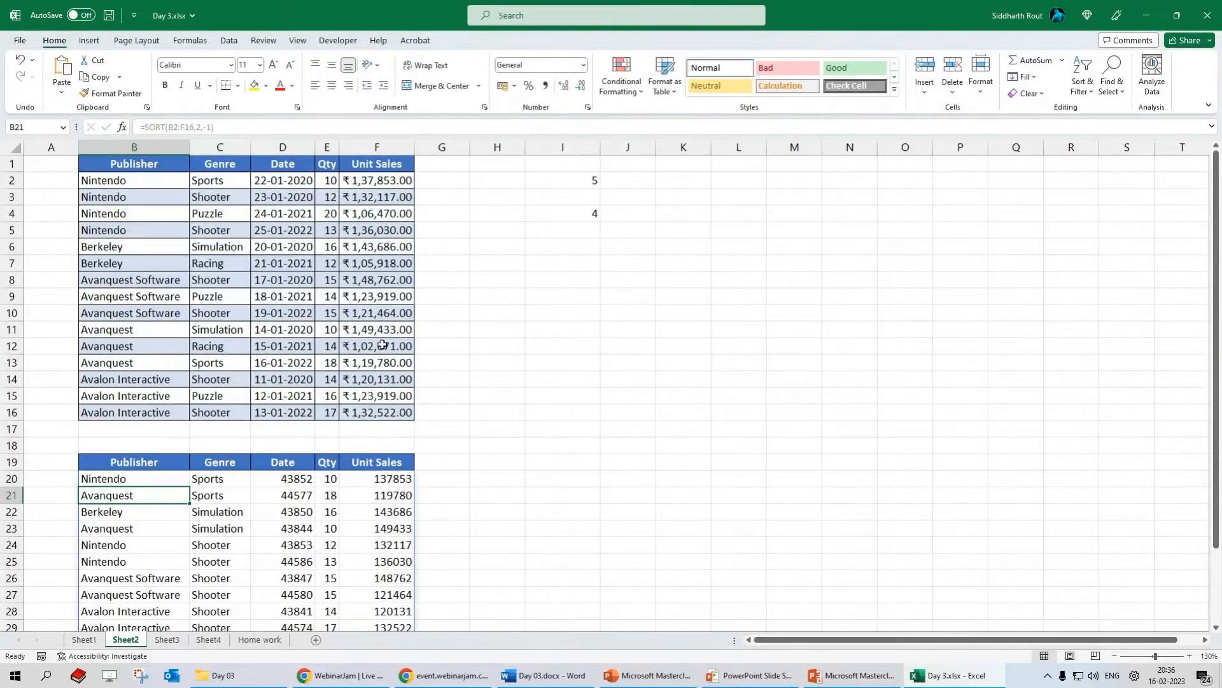
- Examine the order of the Publisher and Genre columns across the full sorted results in rows 20 to 34
scroll(401, 324, "down", 4)
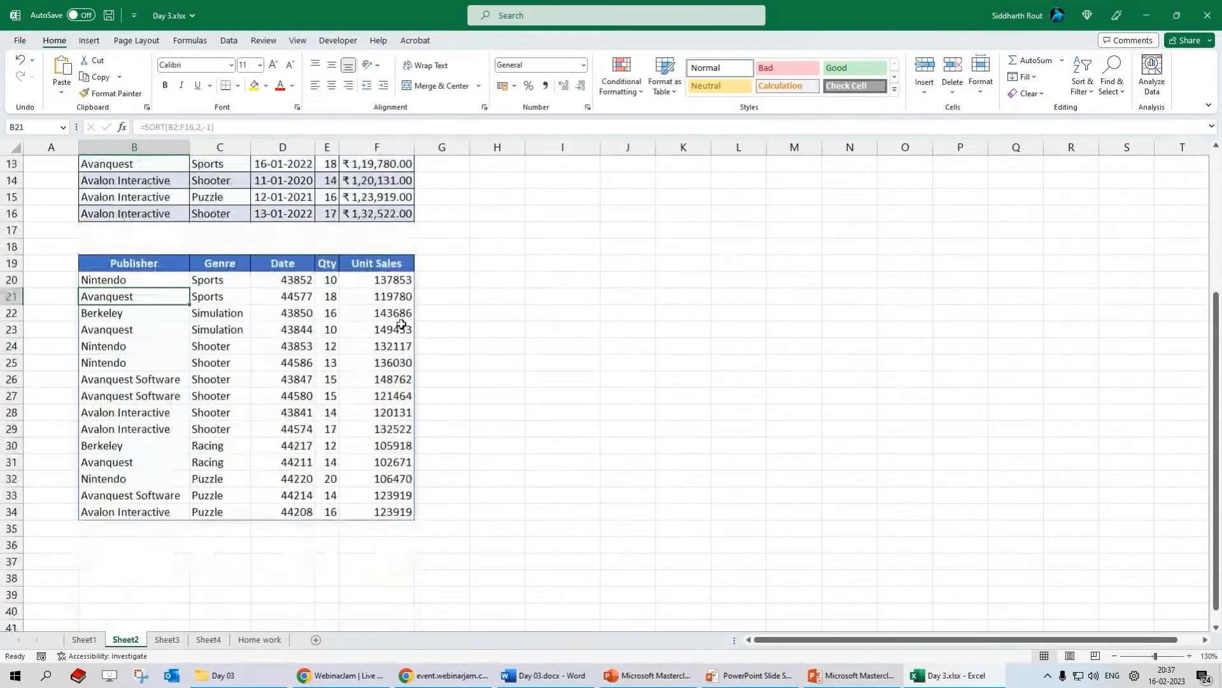
left_click_drag(115, 281, 130, 513)
left_click_drag(213, 279, 216, 513)
scroll(524, 436, "up", 4)
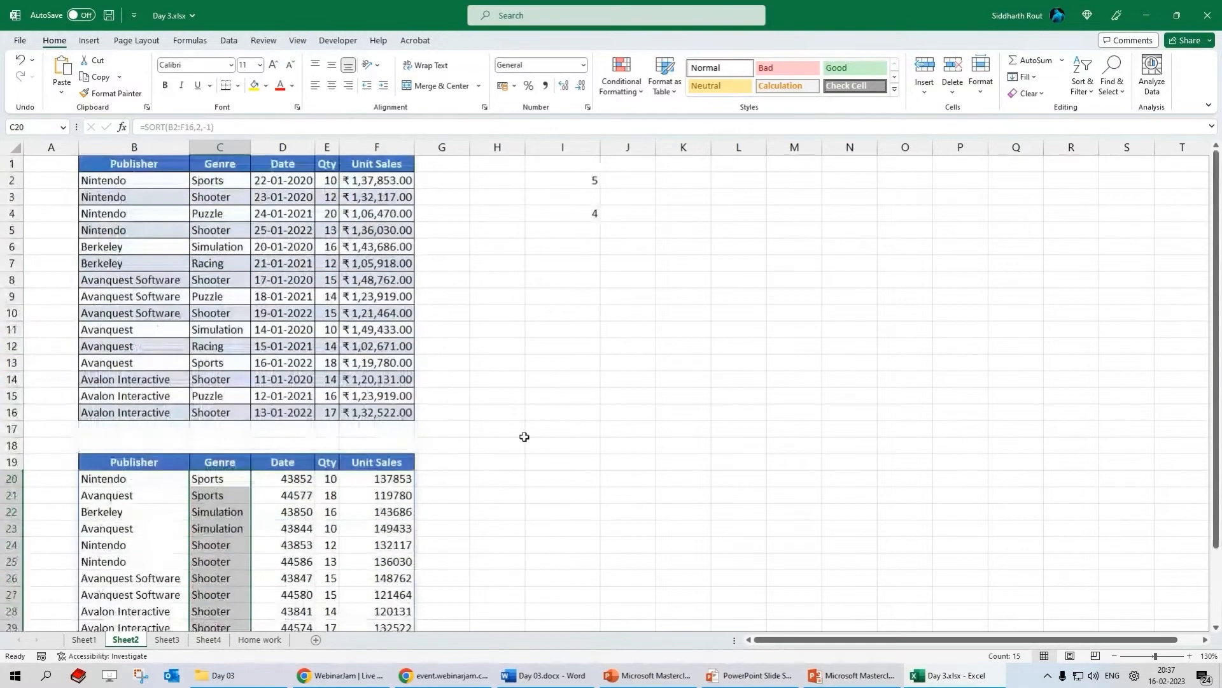
- Review the array, sort_index and sort_order arguments of the SORT formula in B20 without changing them
left_click(133, 478)
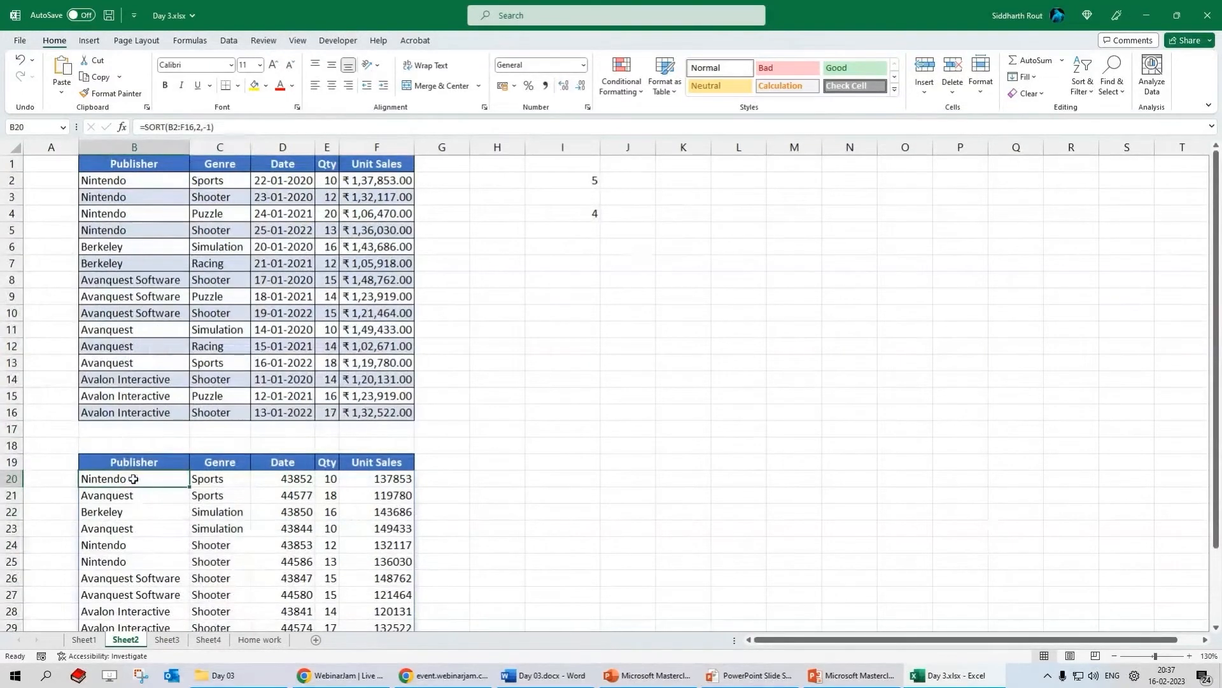
left_click(167, 127)
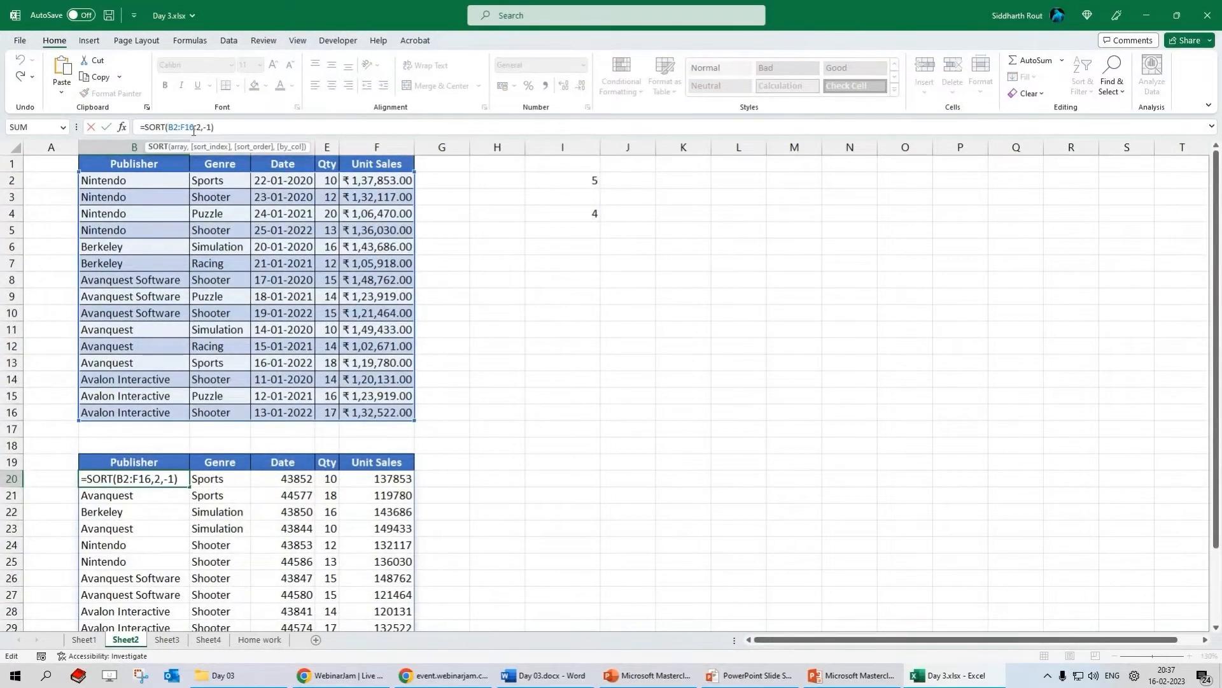
left_click(197, 127)
left_click(204, 126)
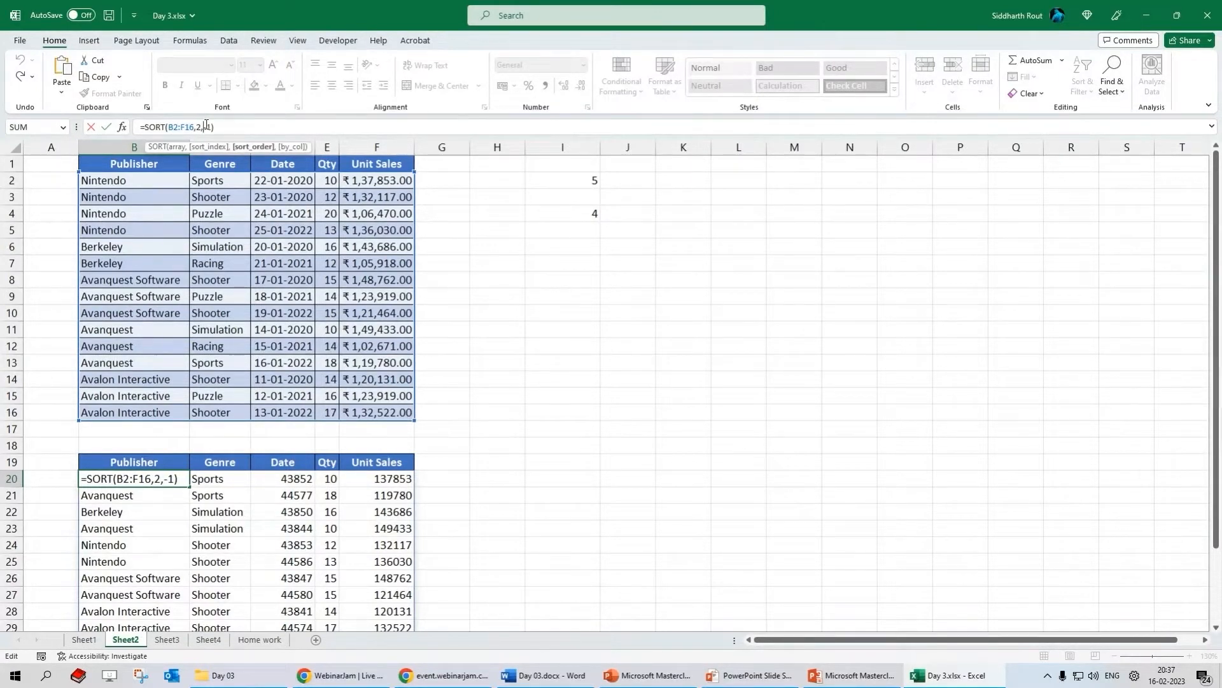
key("ctrl+Return")
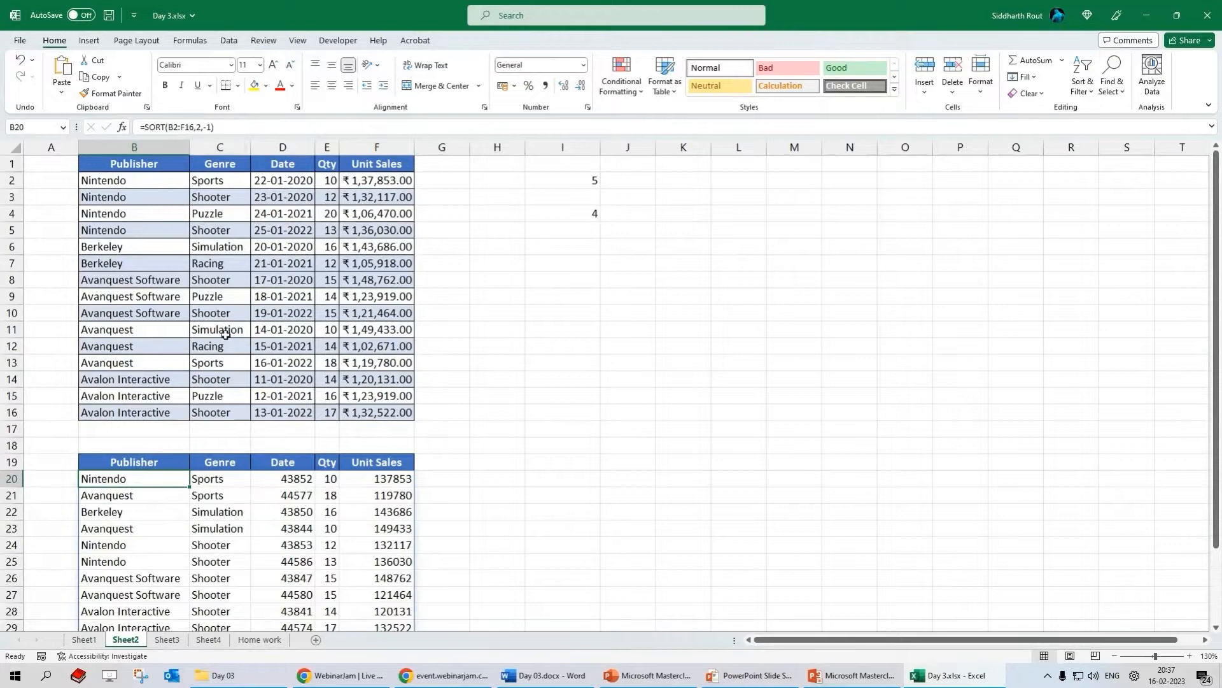
- Examine the Shooter, Simulation and Sports groups in the Genre column of the sorted results
left_click_drag(210, 544, 211, 612)
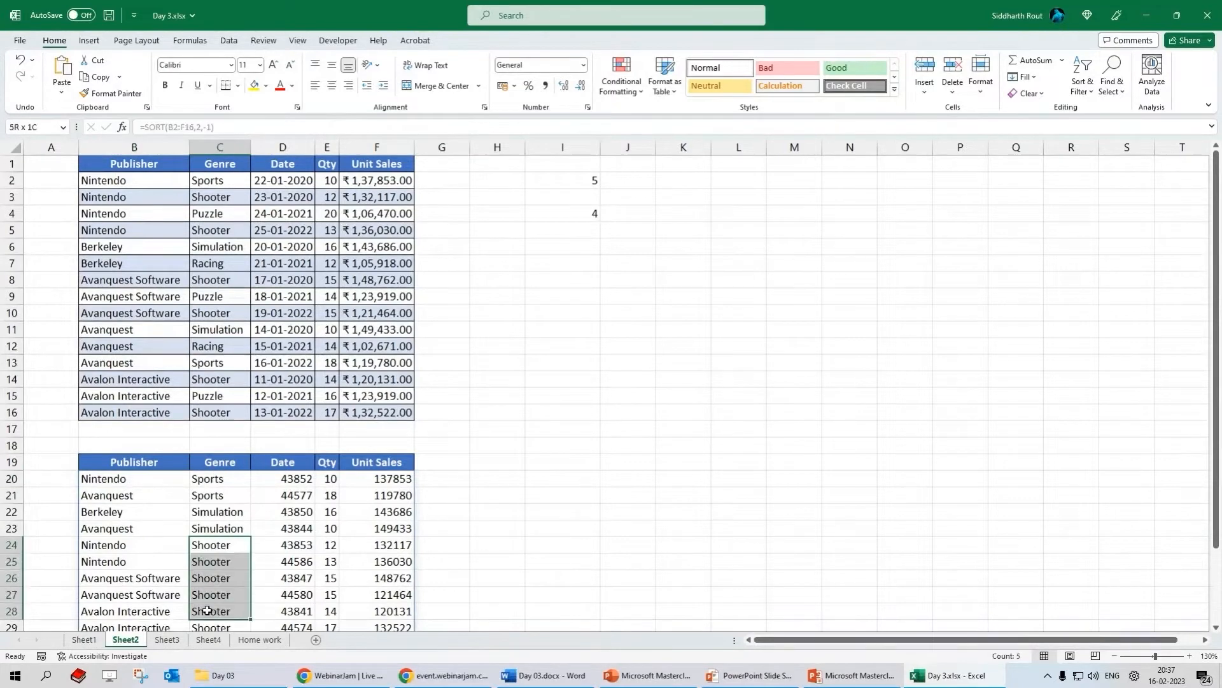
left_click(220, 511)
left_click(216, 530)
left_click(217, 490)
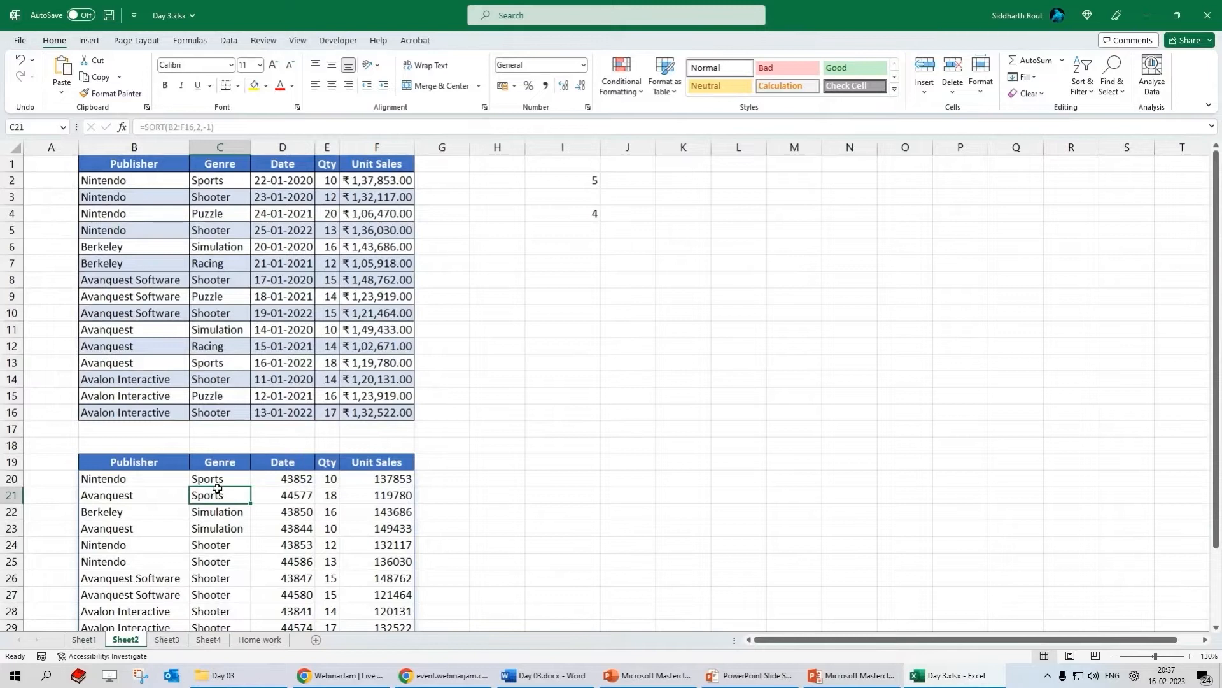
key("alt+Tab")
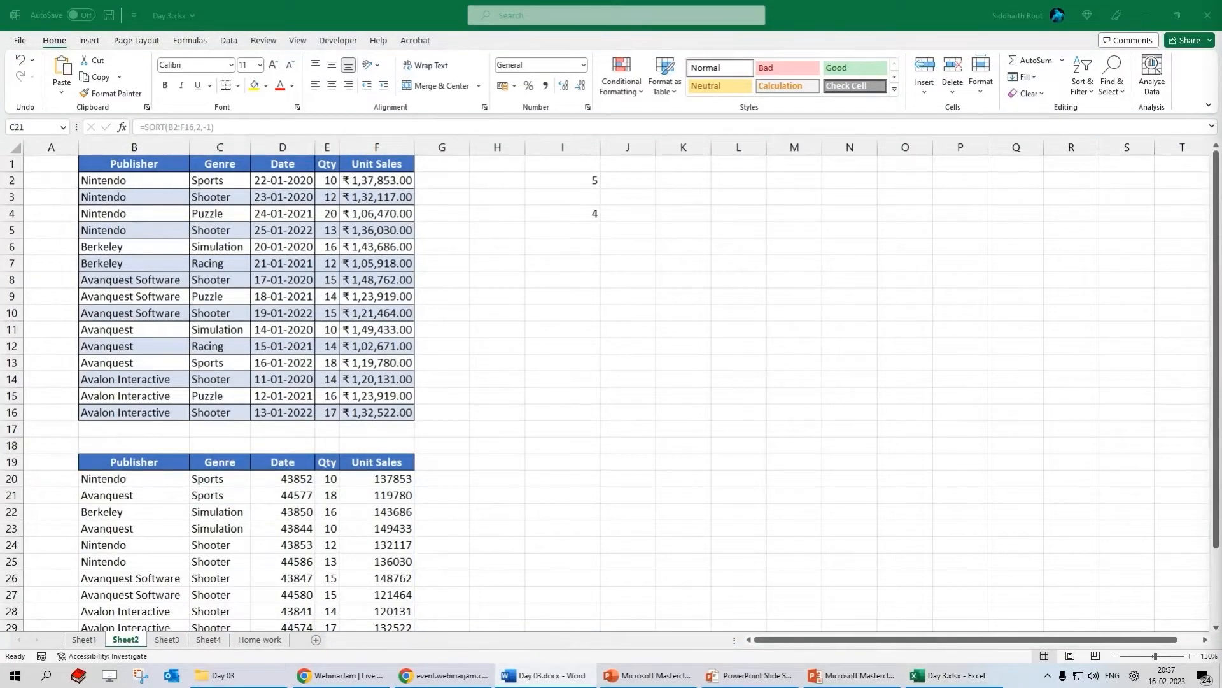
- Clear B20 and start a new SORT formula there, using a nested FILTER on B2:F16 as its array
left_click(156, 479)
key("Delete")
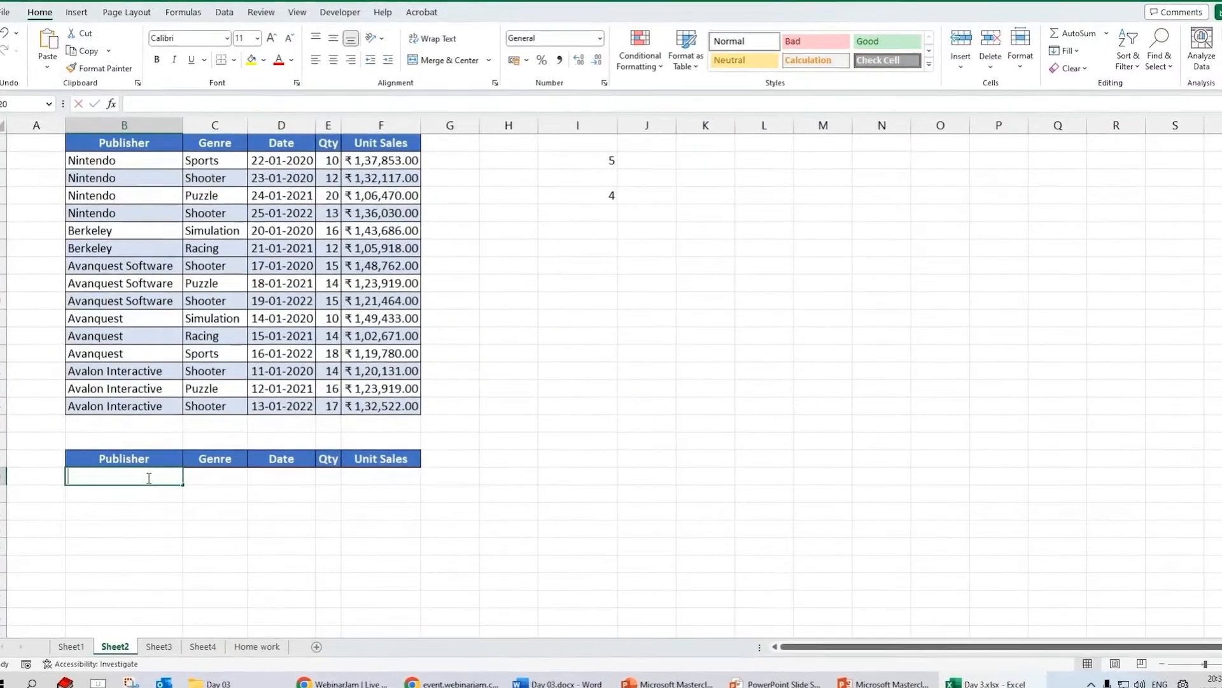
type("=sort(")
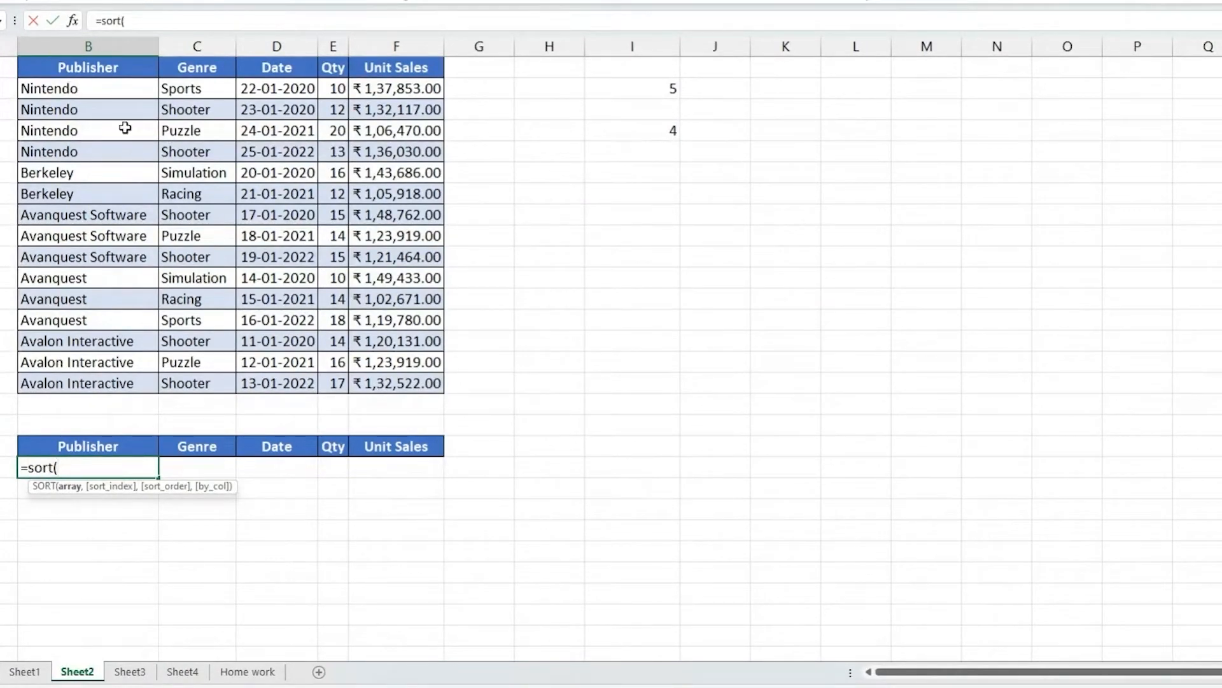
left_click_drag(54, 86, 385, 381)
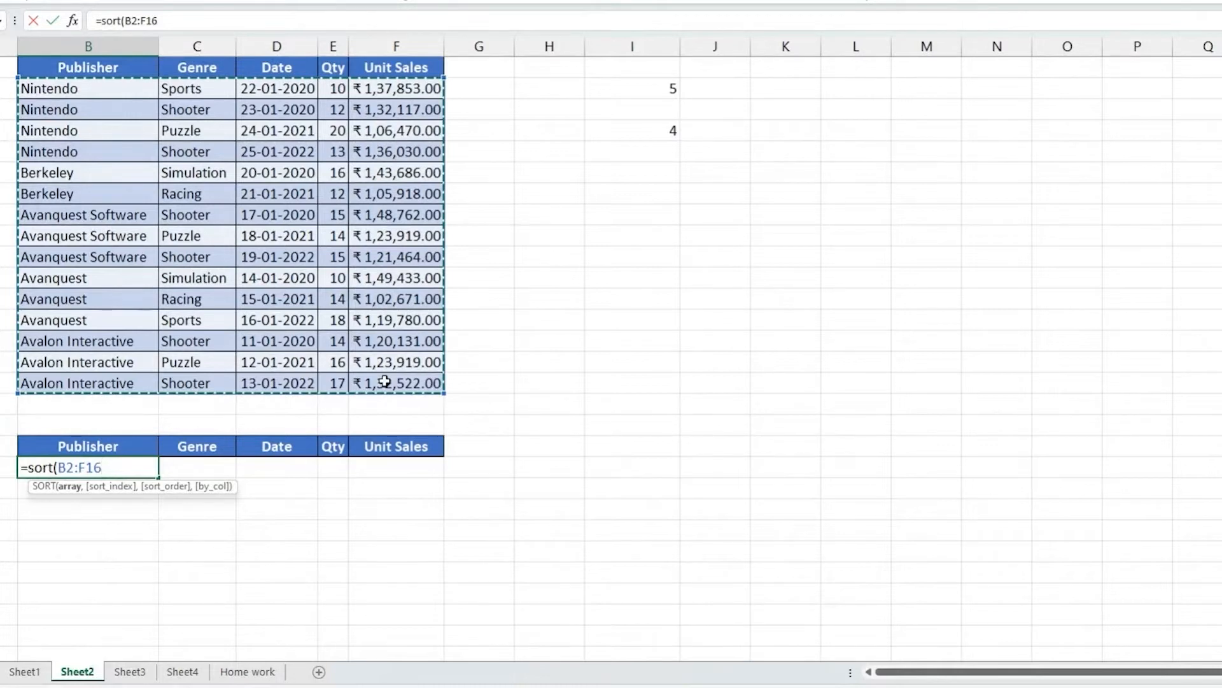
left_click_drag(125, 21, 201, 26)
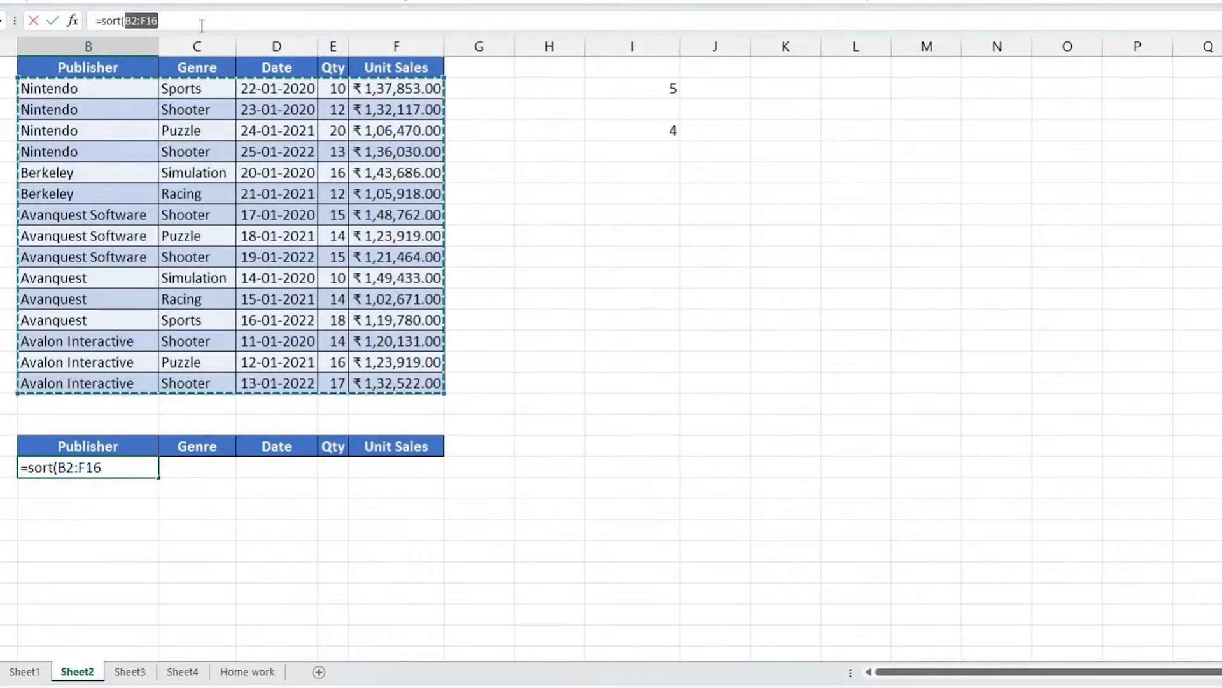
type("filter(")
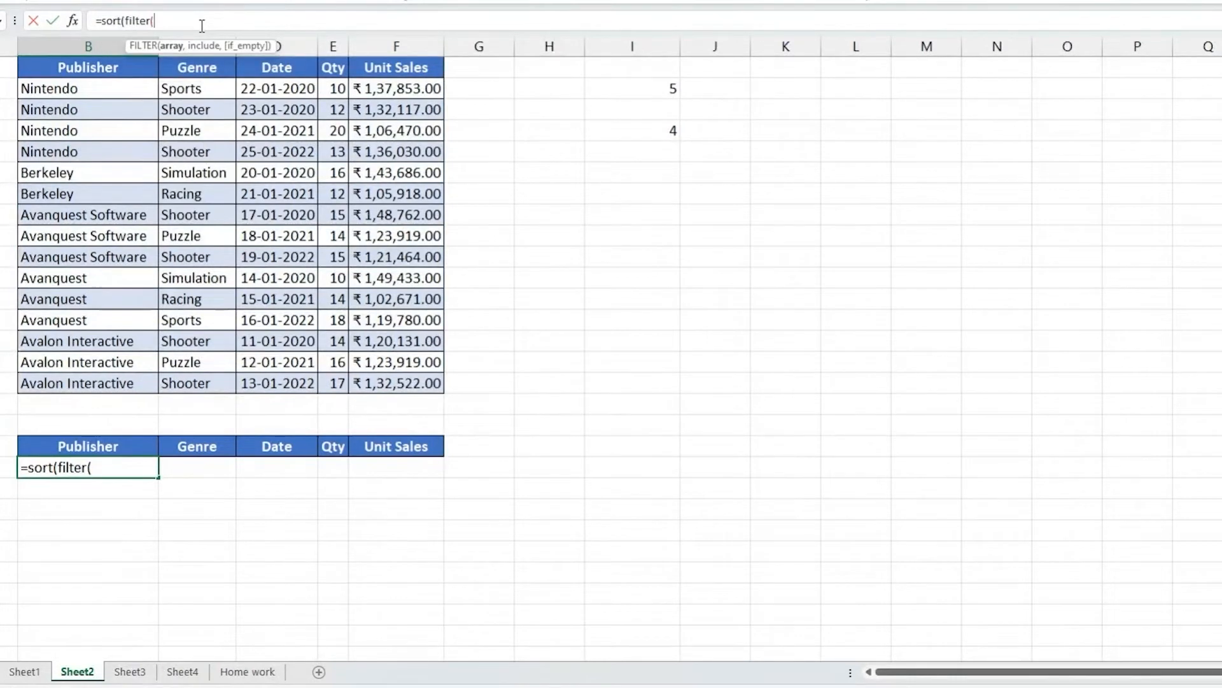
left_click_drag(71, 90, 412, 377)
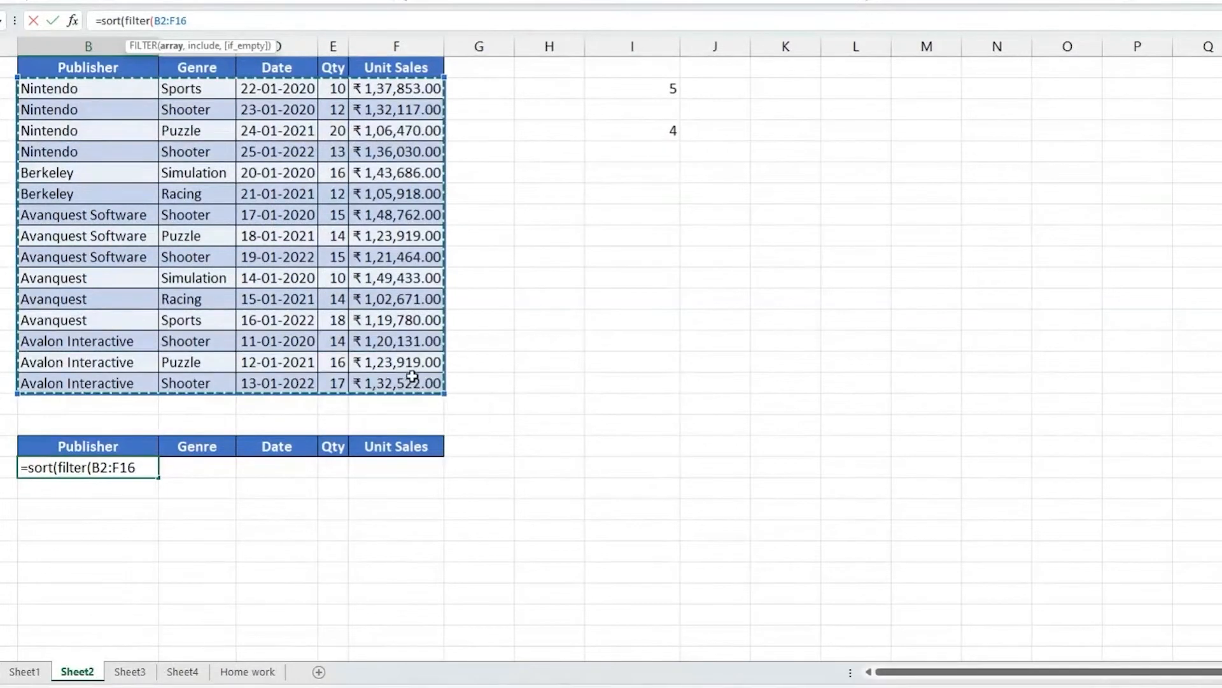
- Complete the nested FILTER with the condition C2:C16=C3 and the if_empty text "No Data found"
type(",")
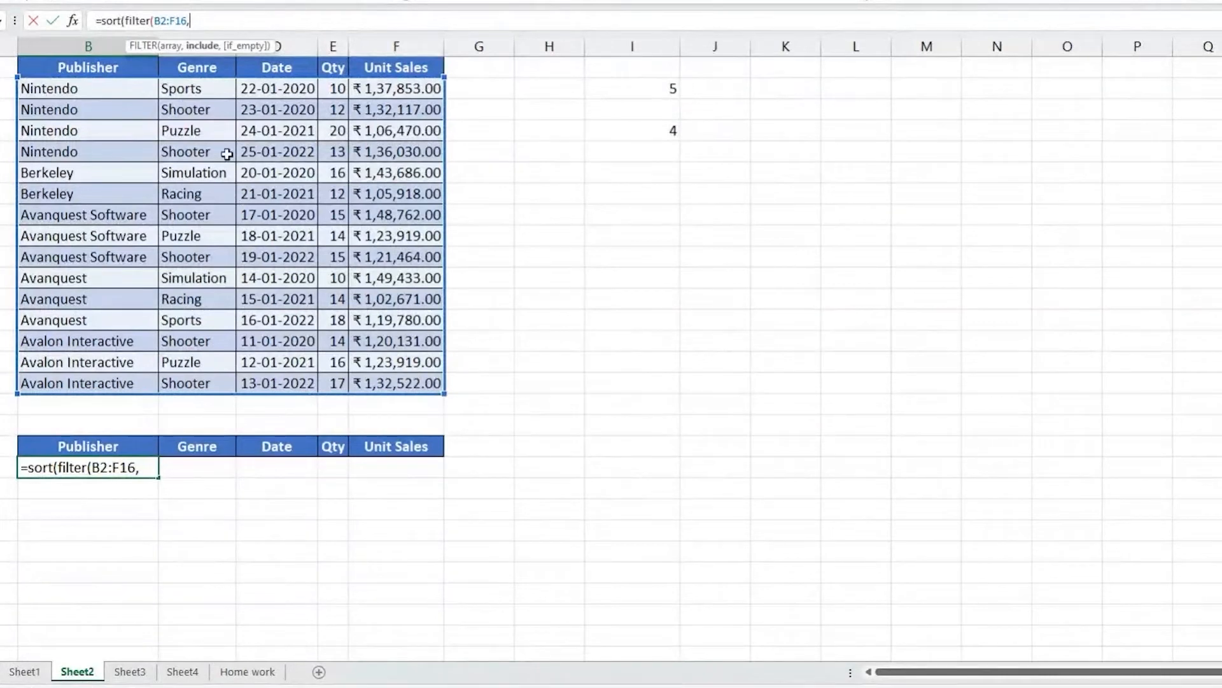
left_click_drag(191, 89, 194, 384)
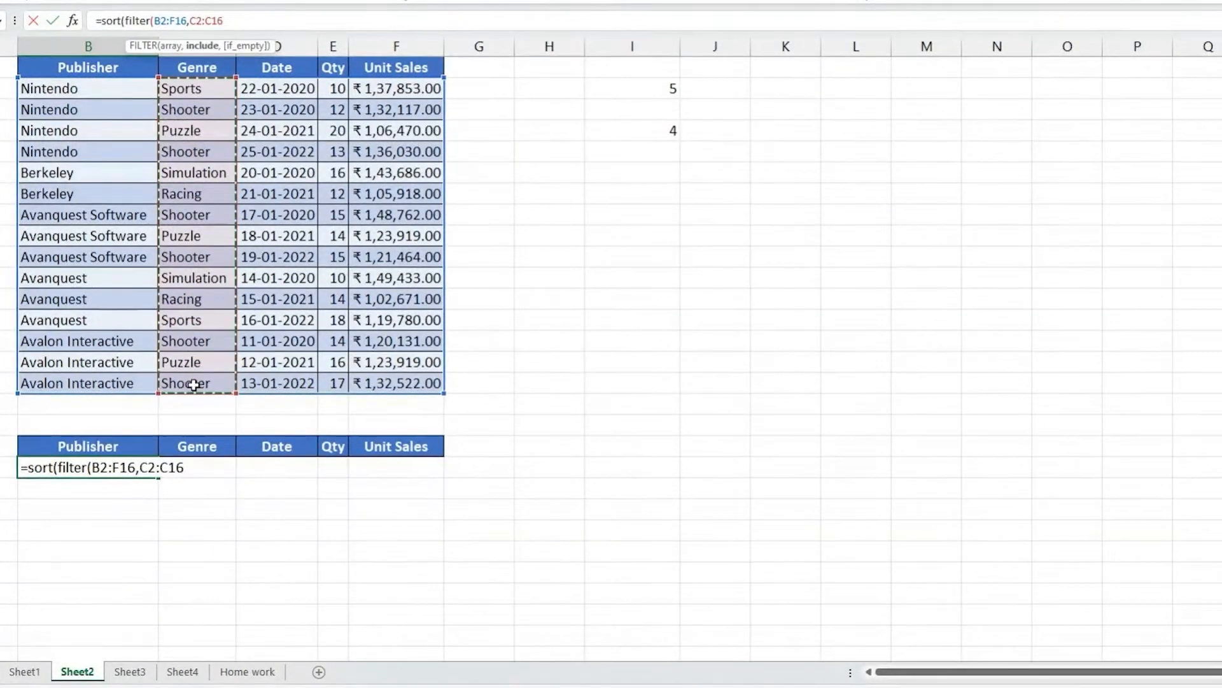
type("=")
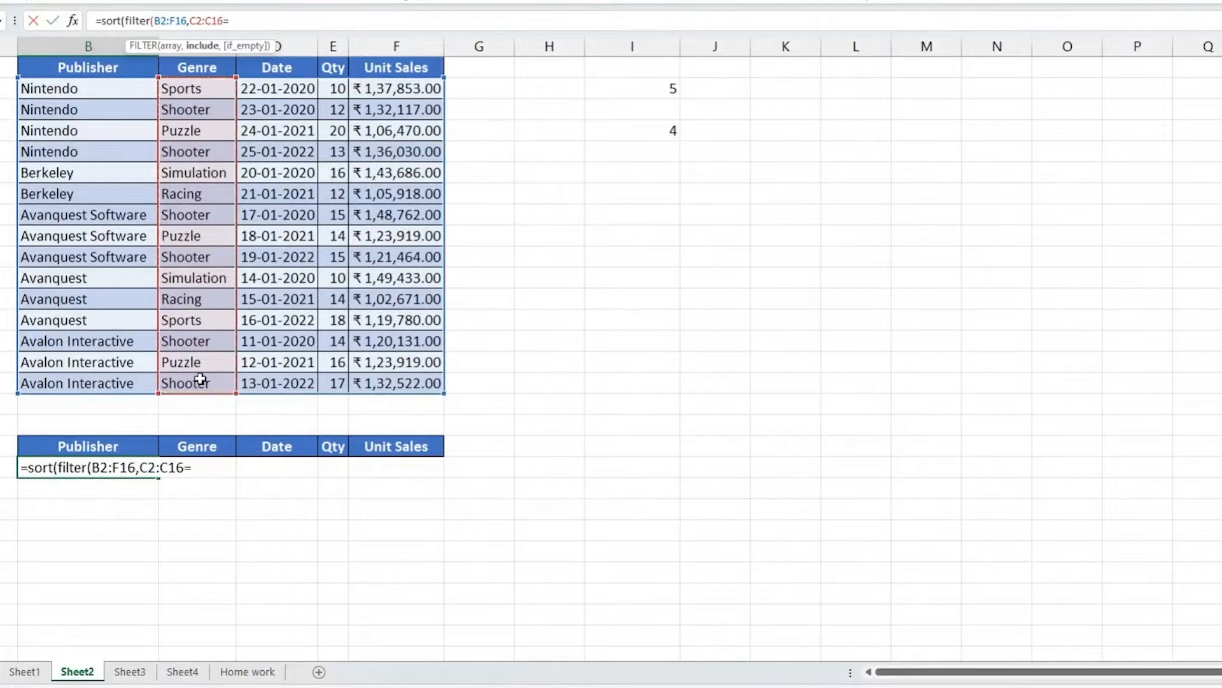
left_click(198, 111)
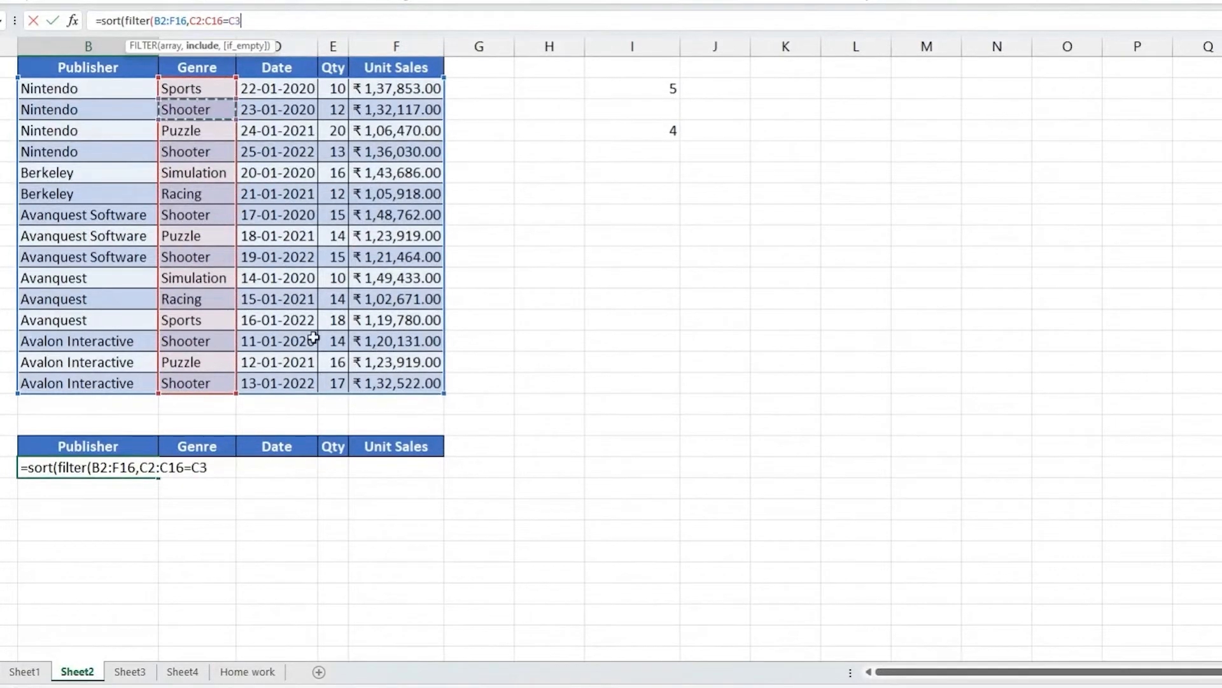
type(",\"No Da")
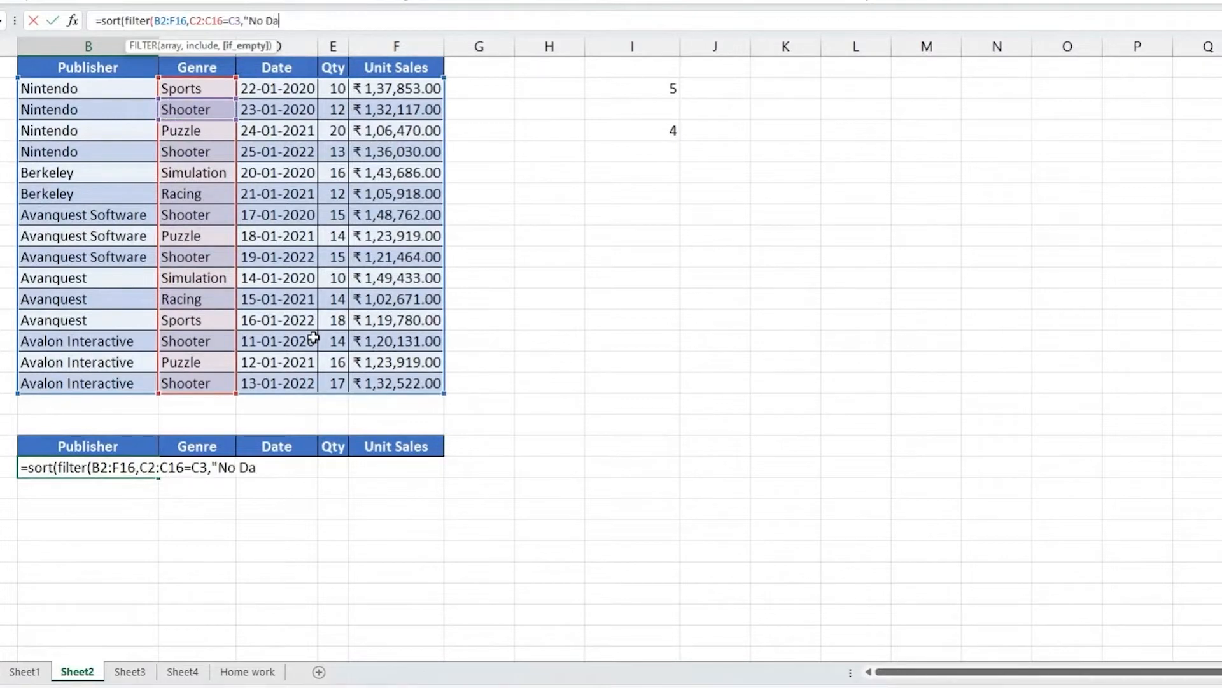
type("ta foubnd")
key("BackSpace")
key("BackSpace")
key("BackSpace")
type("nd\")")
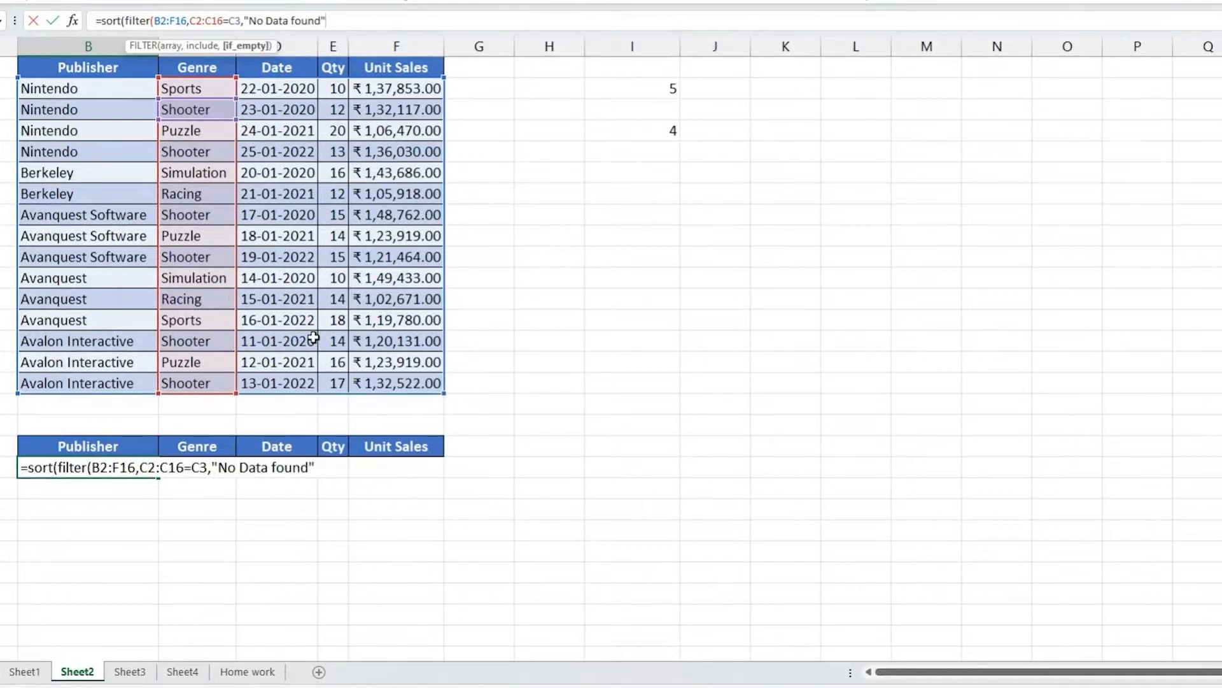
- Finish the SORT formula with sort_index 1 and sort_order 1, and enter it in B20
type(",")
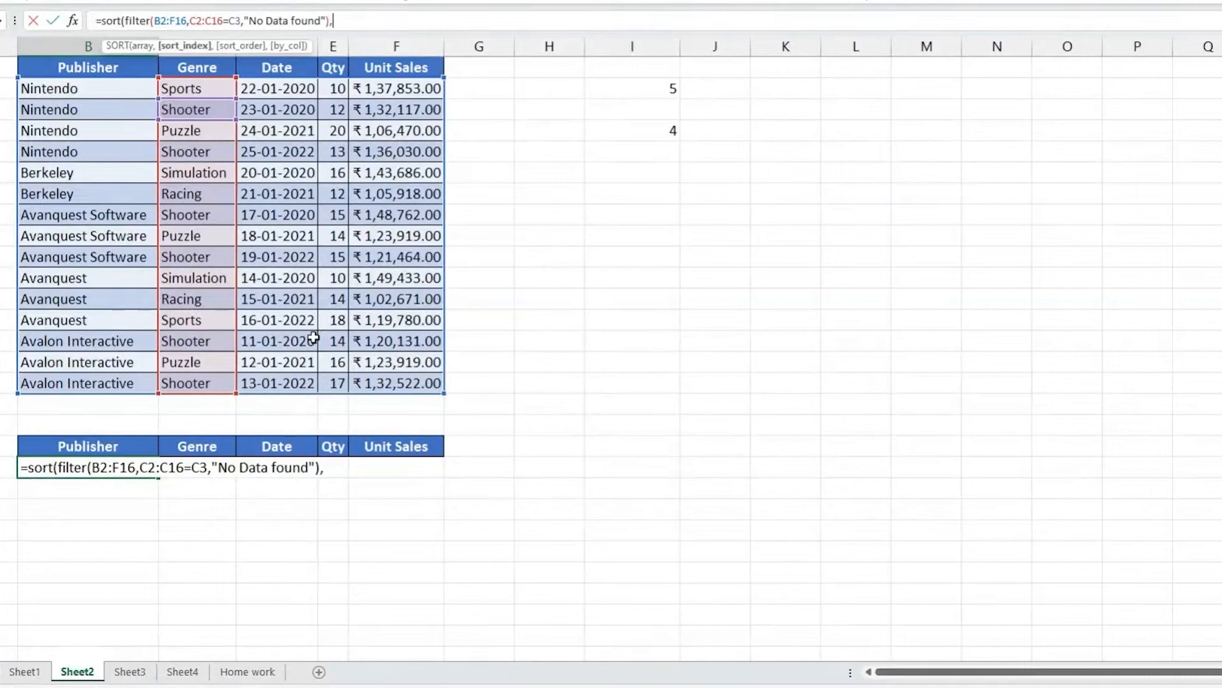
type("1,1)")
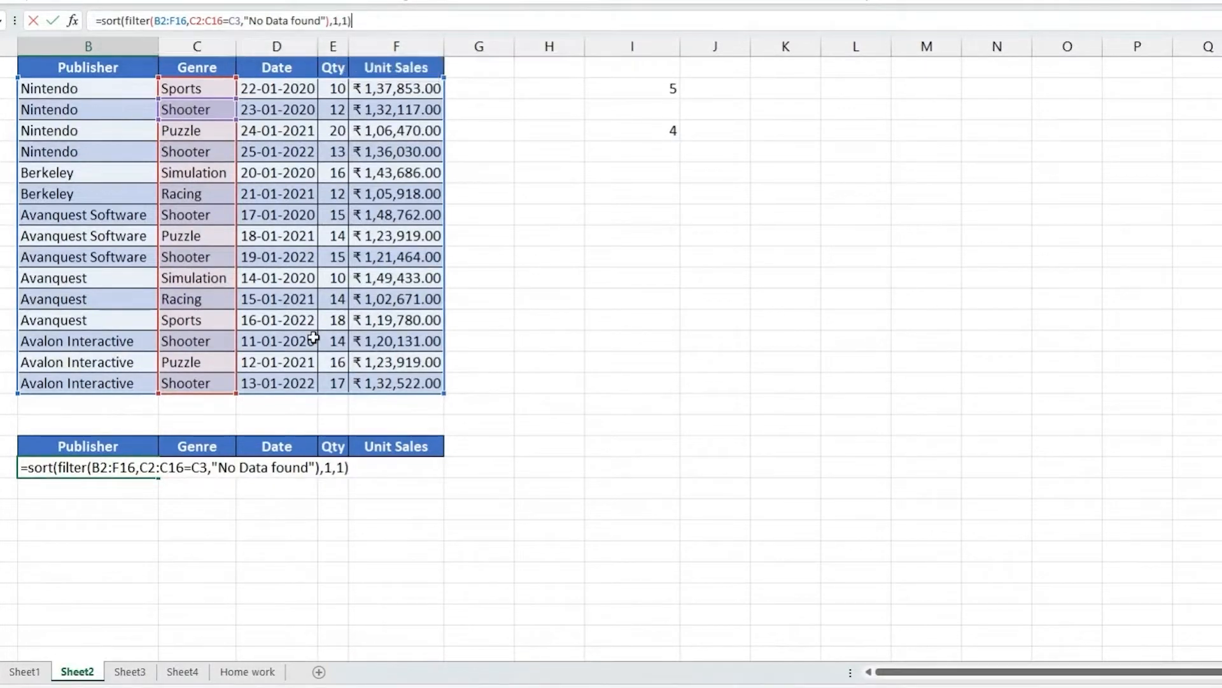
key("ctrl+Return")
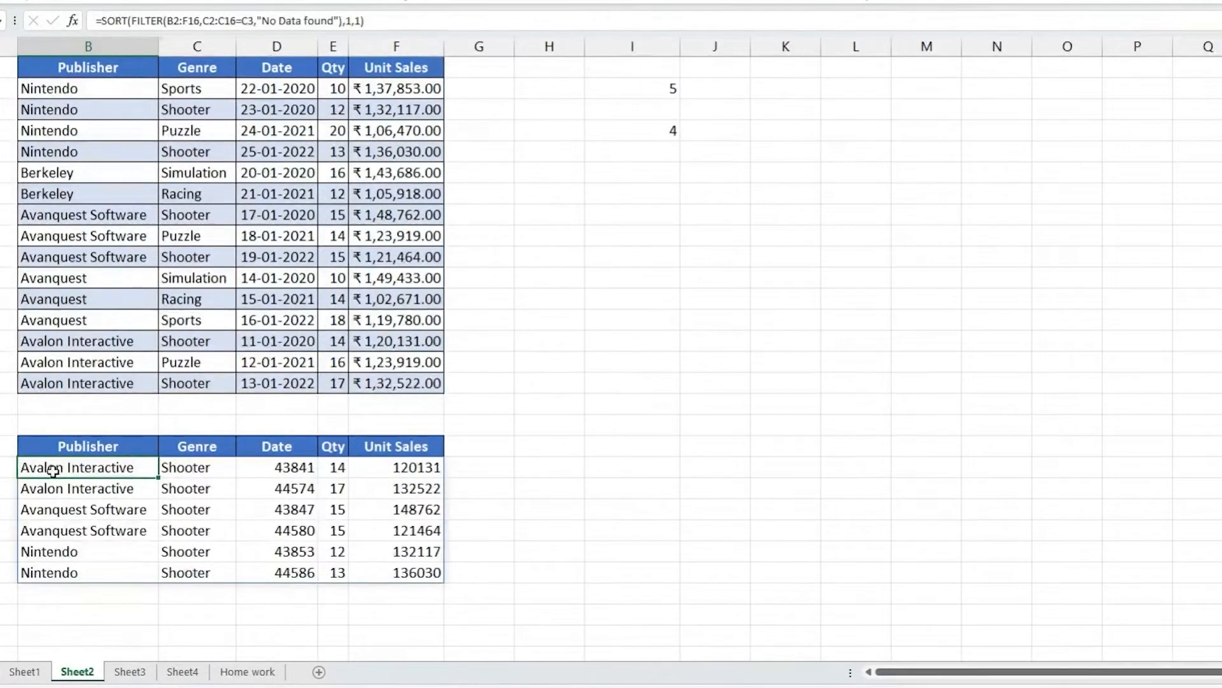
- Examine the filtered and sorted result range and its Genre column, and highlight the nested FILTER array in B20's formula
left_click_drag(52, 470, 396, 572)
left_click_drag(203, 469, 202, 573)
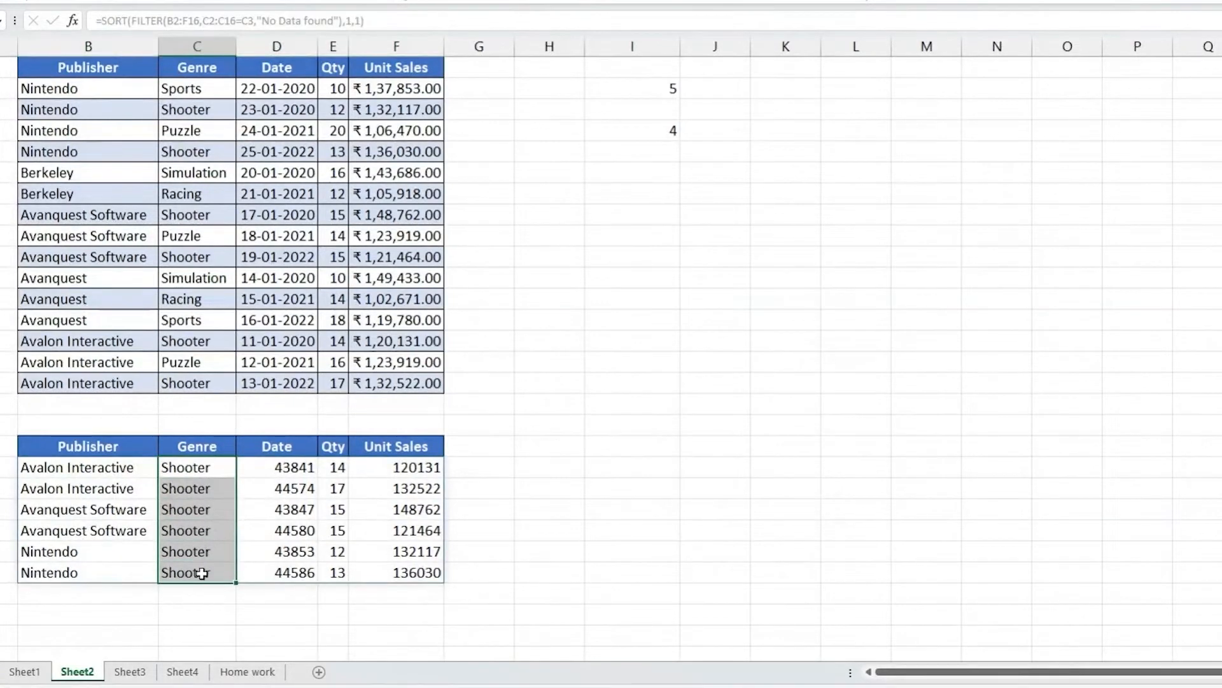
left_click_drag(63, 469, 386, 572)
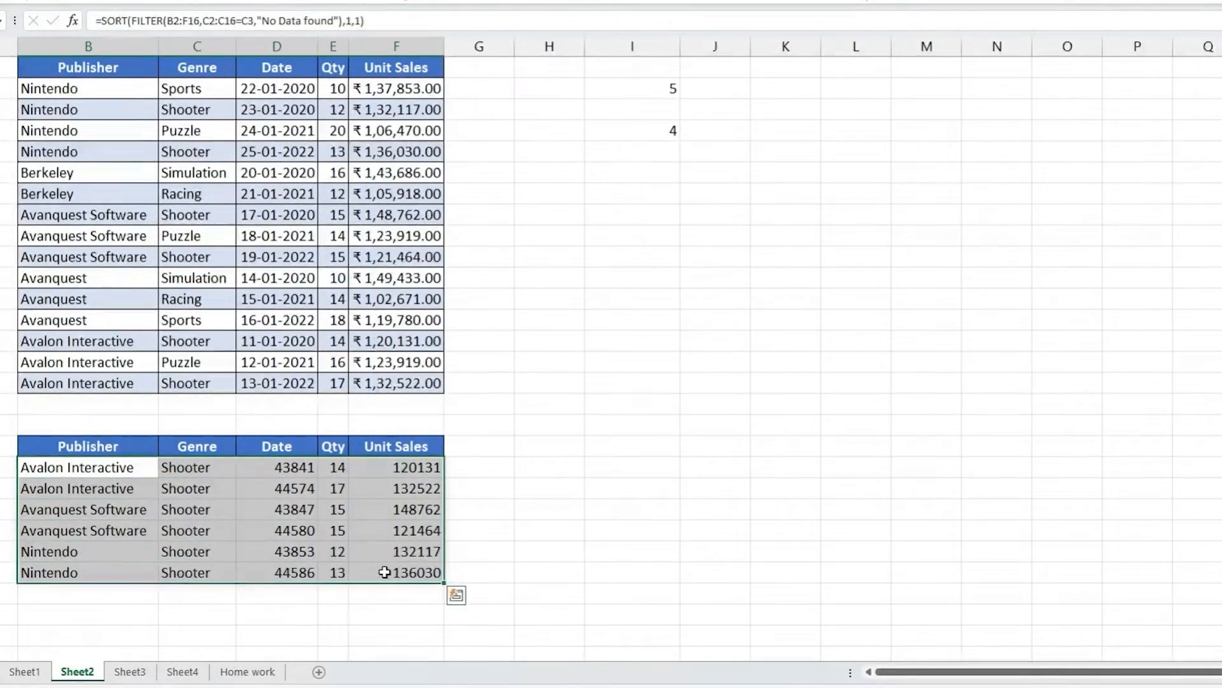
left_click(79, 472)
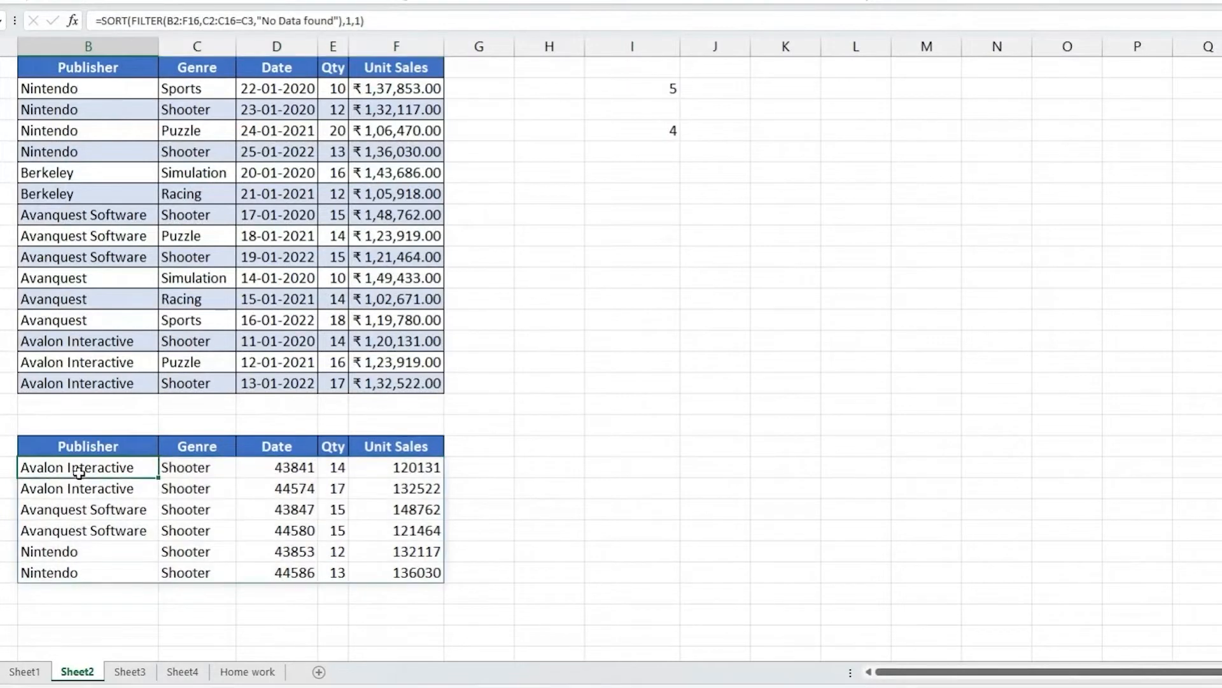
left_click_drag(131, 20, 344, 24)
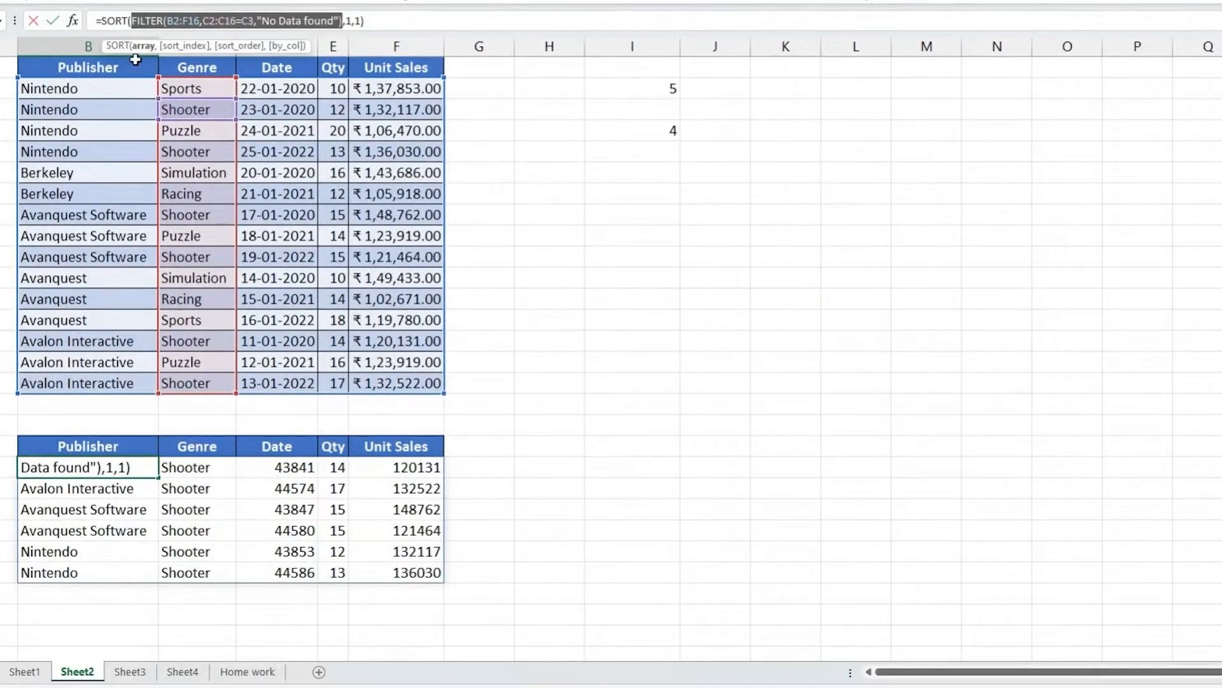
- Inspect the sort arguments and the nested FILTER array in B20's formula, and leave the formula as it is
left_click(355, 22)
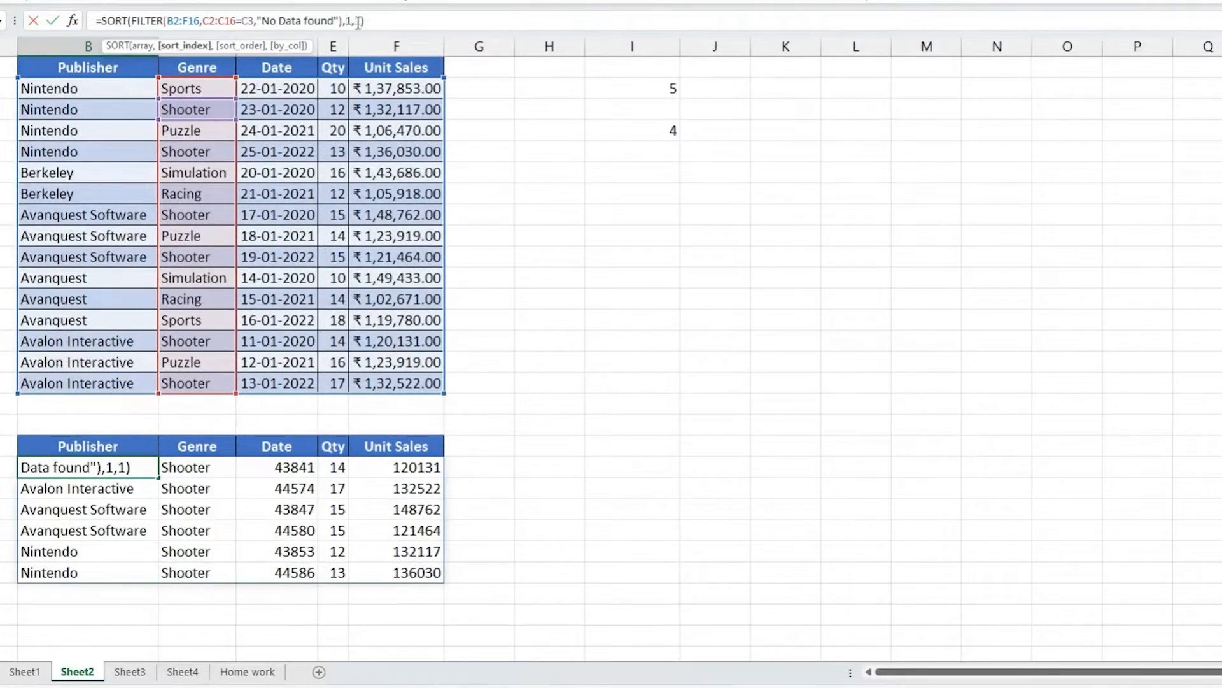
key("Right")
left_click_drag(132, 21, 347, 25)
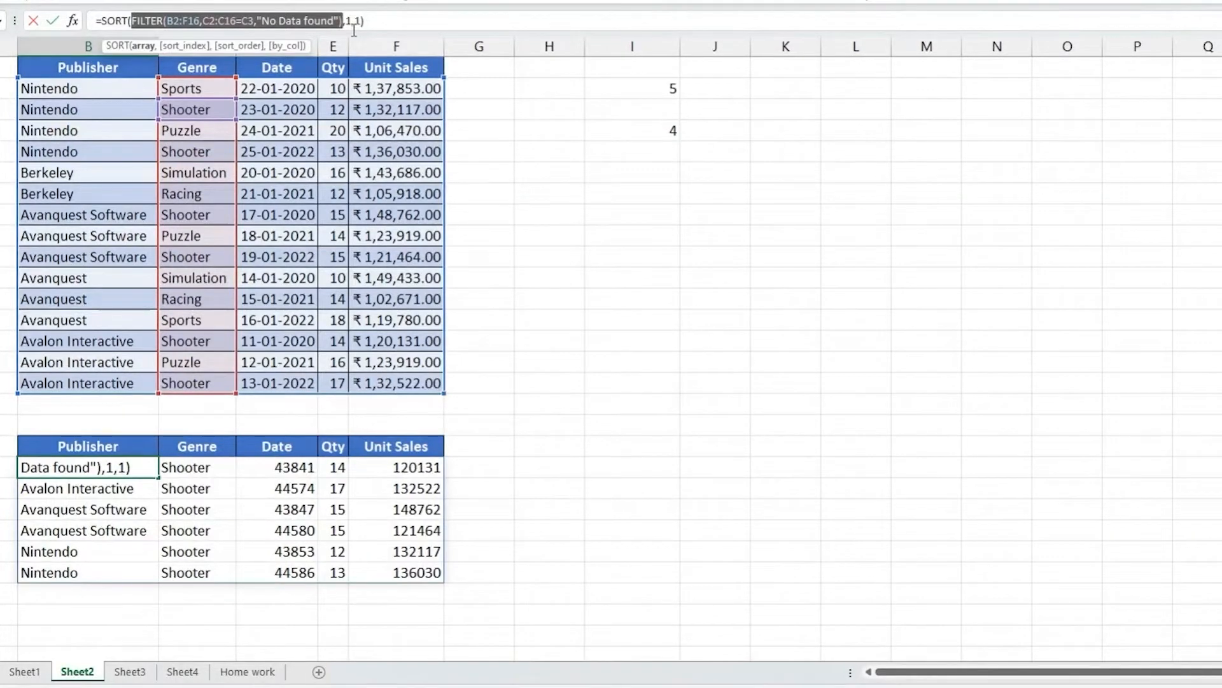
key("Escape")
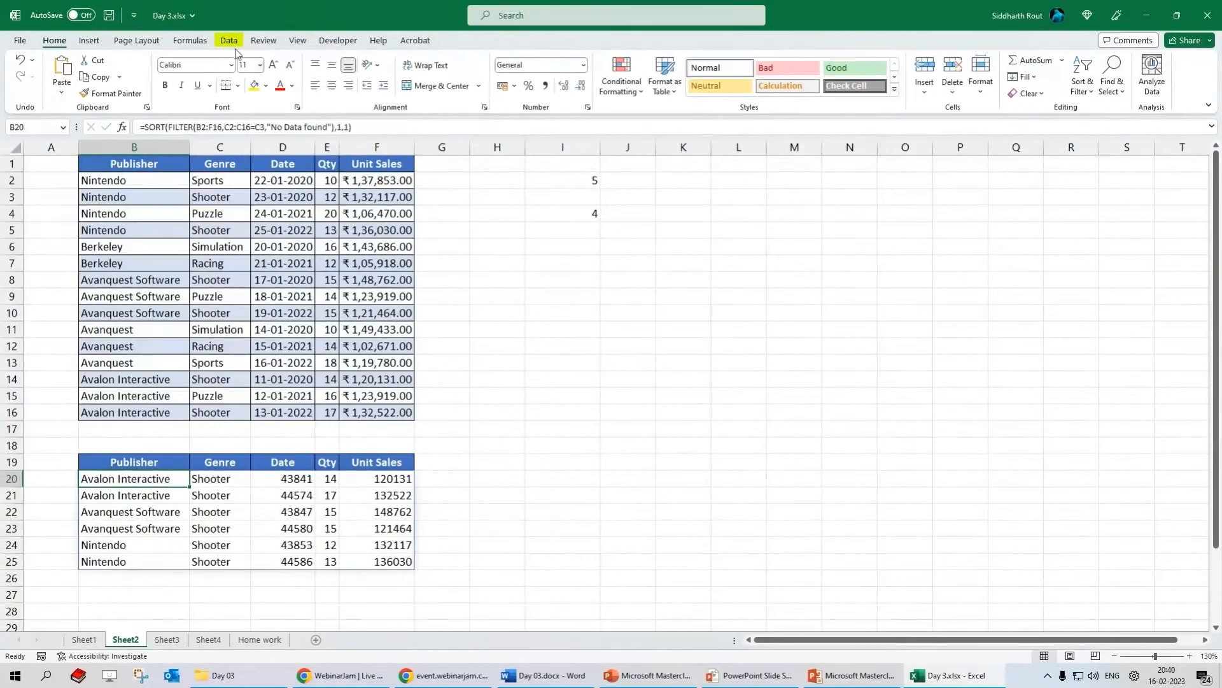
- View the options of Excel's Sort dialog for comparison with the formula, and dismiss it without sorting
left_click(230, 40)
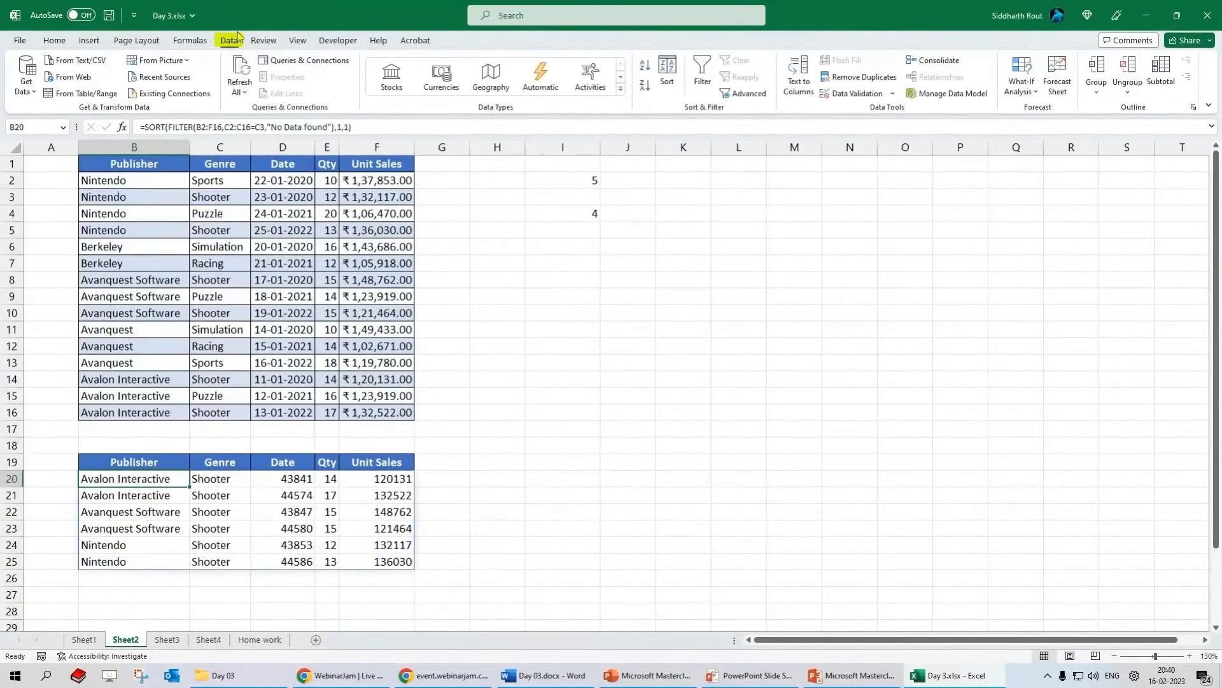
left_click(670, 72)
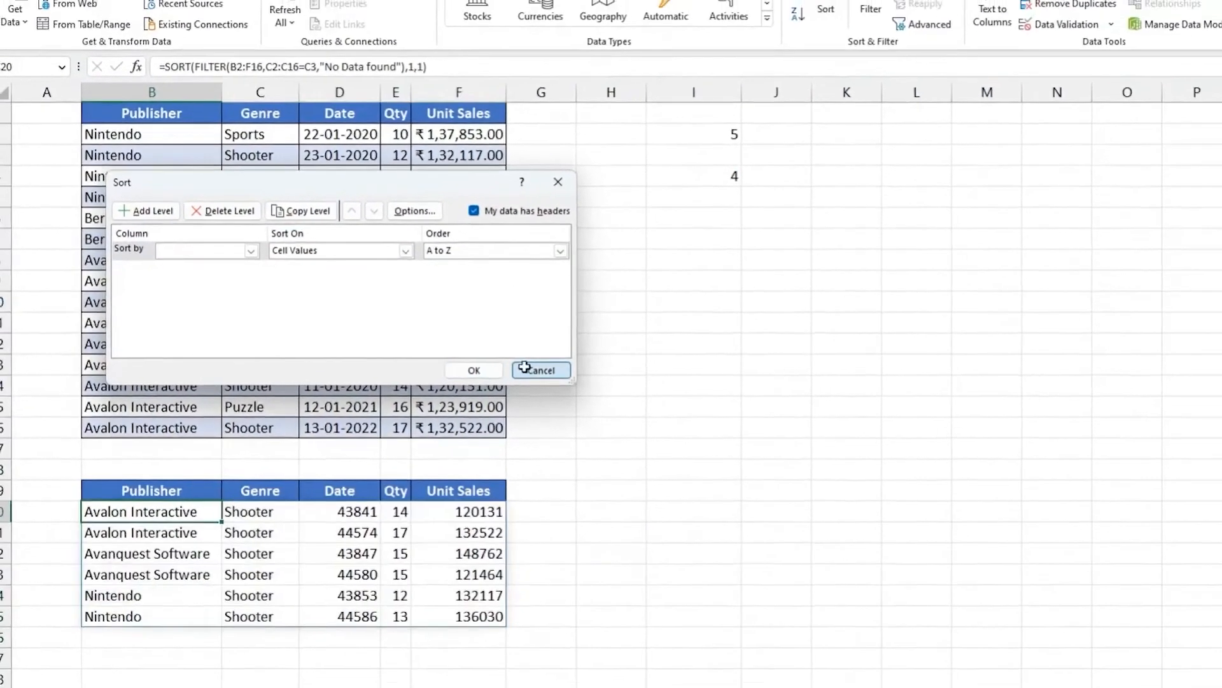
left_click(617, 372)
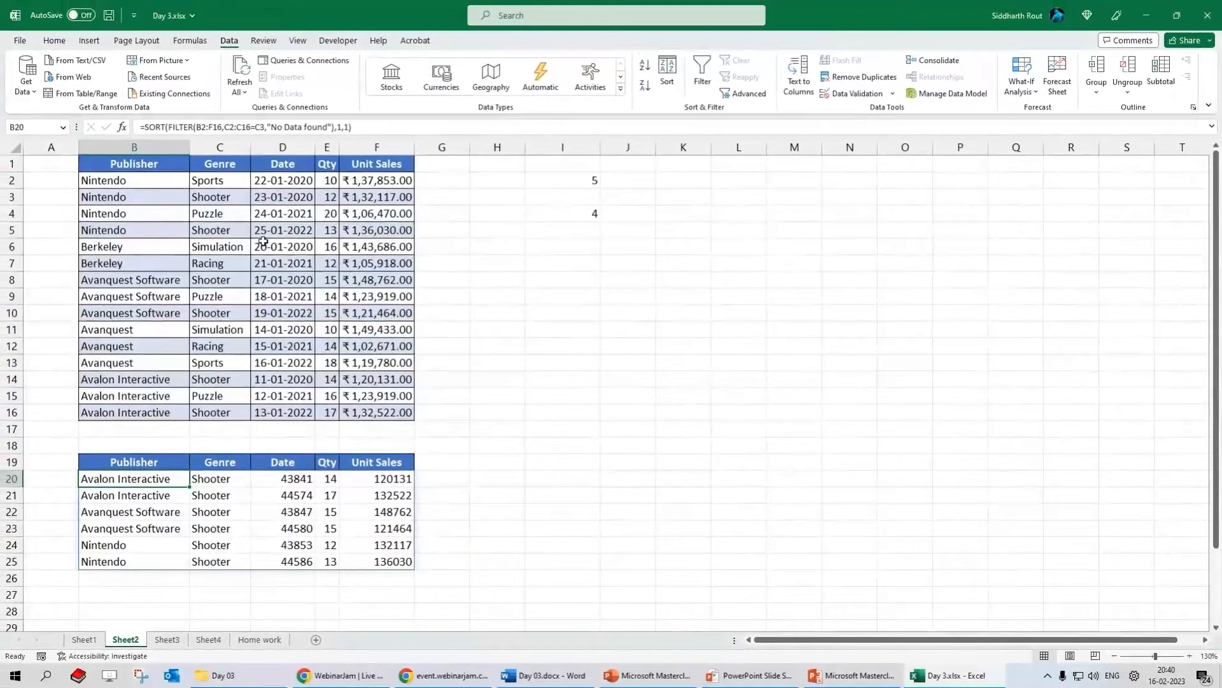
left_click(592, 283)
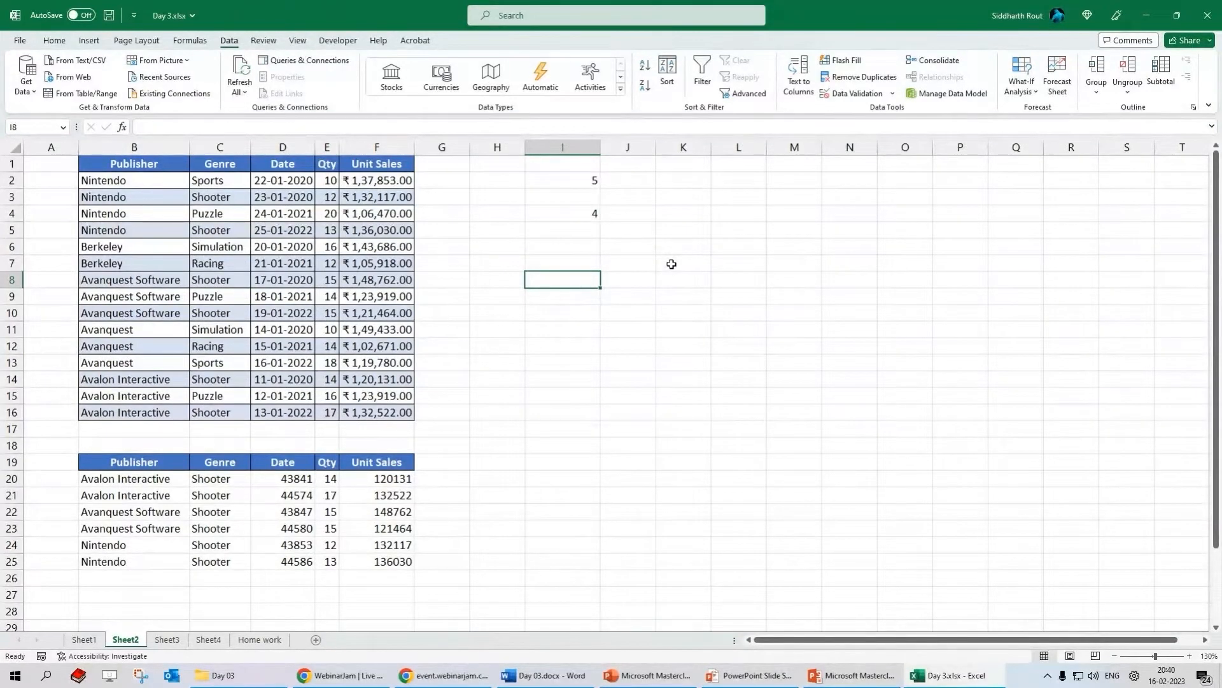
- Clear B20 and start a SORTBY formula there with B2:F16 as its array
left_click(126, 478)
key("Delete")
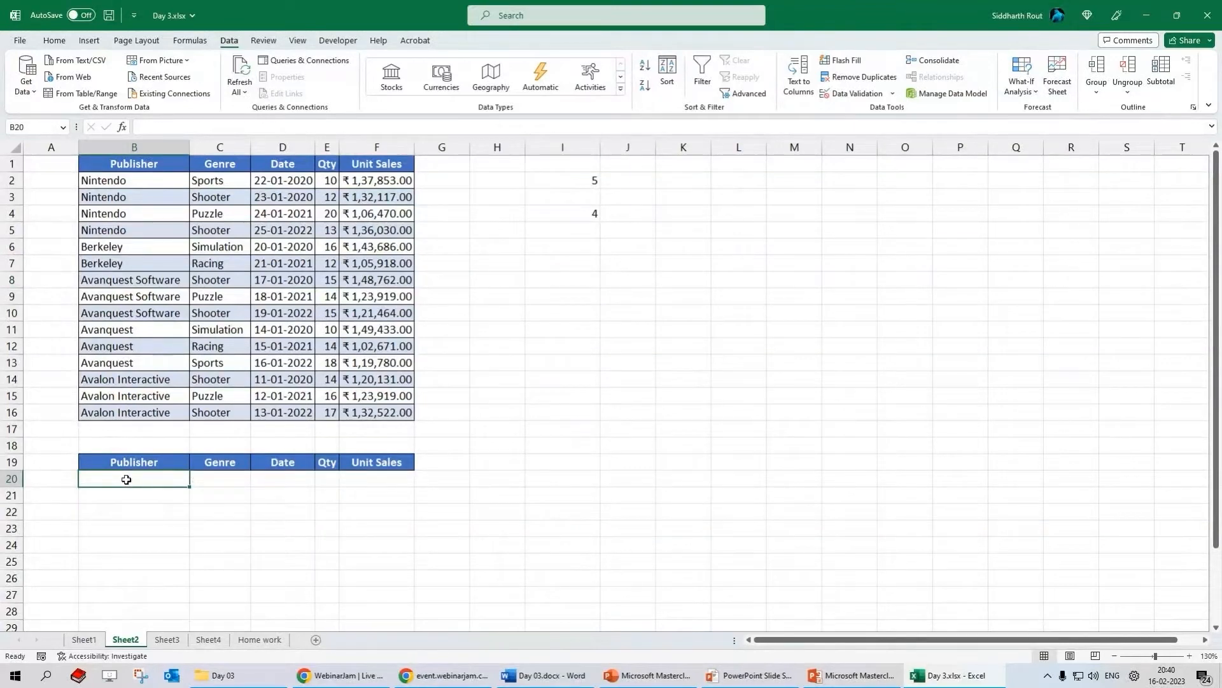
type("=sor")
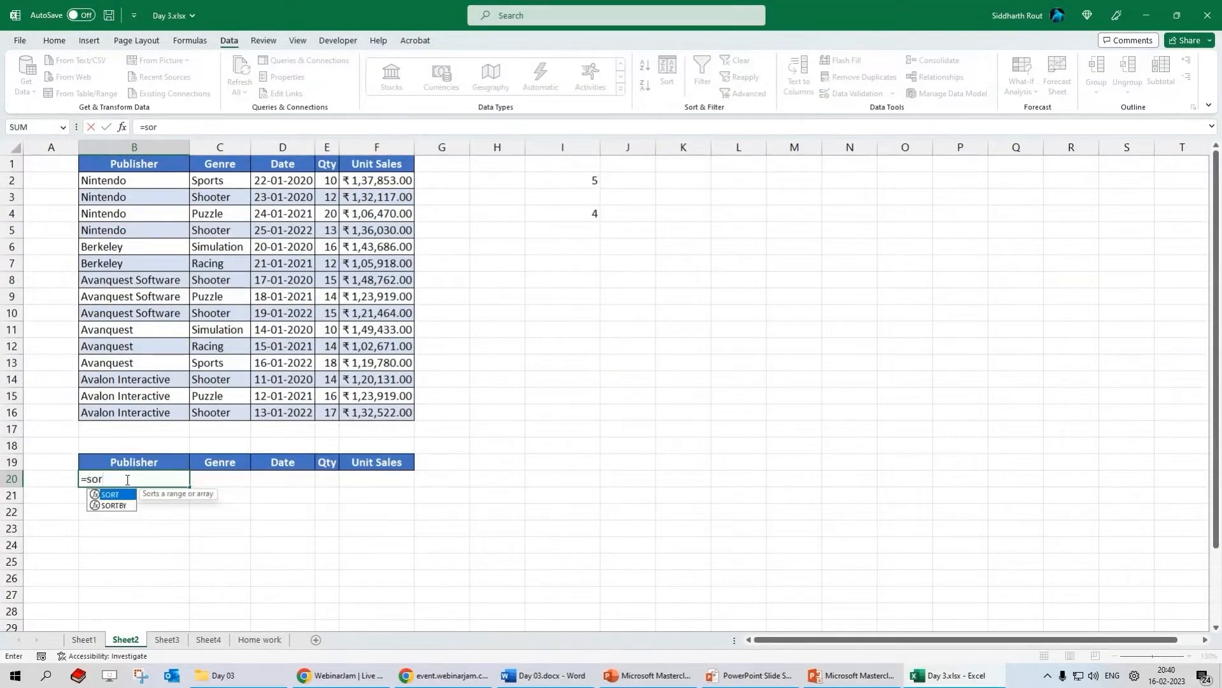
type("tby(")
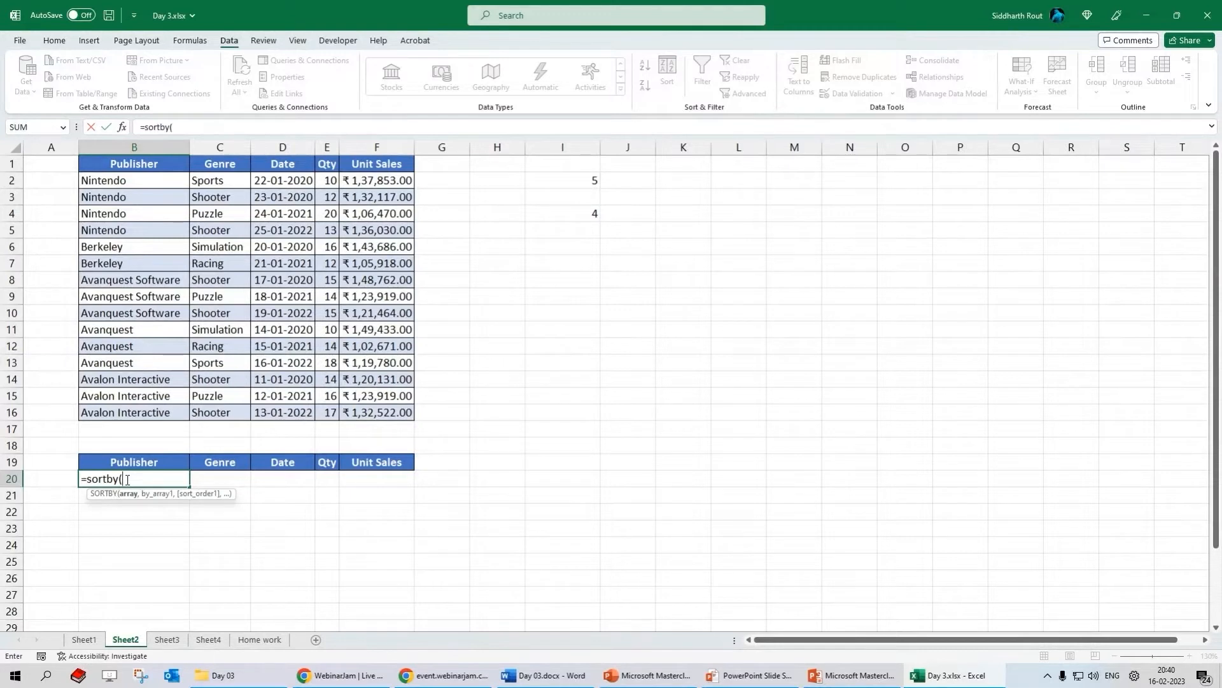
left_click(130, 182)
left_click_drag(130, 182, 367, 412)
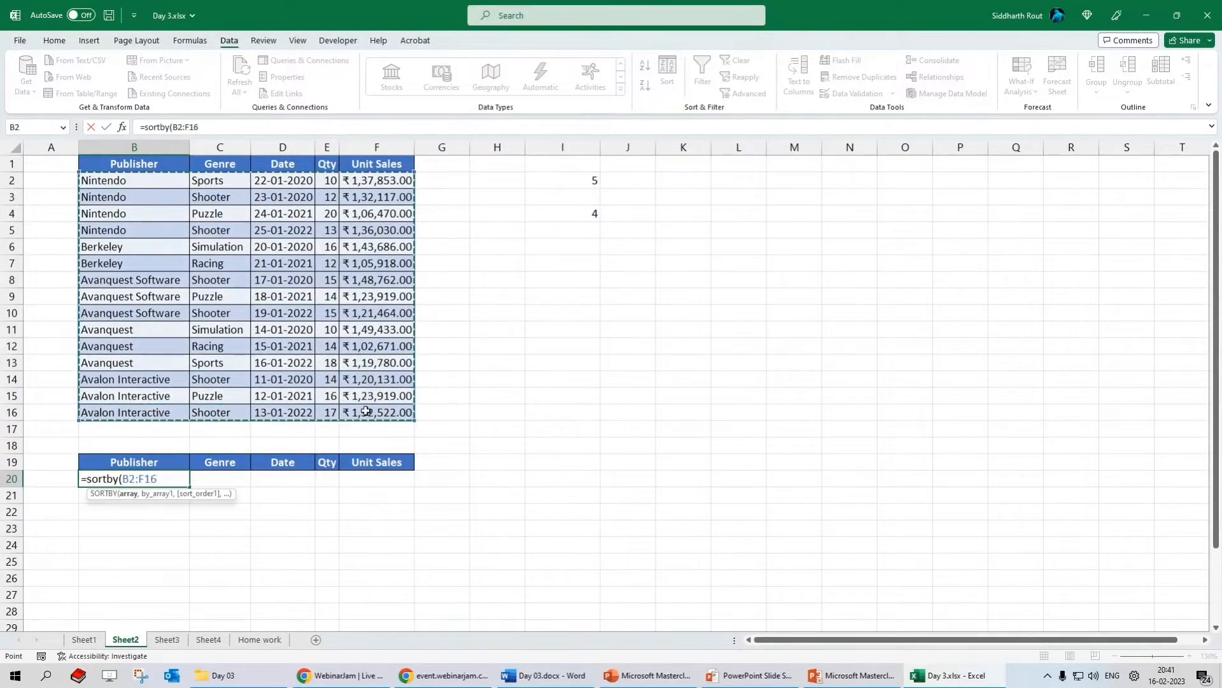
- Complete the SORTBY formula with by_array1 E2:E16 and ascending sort_order1 1, and enter it in B20
type(",")
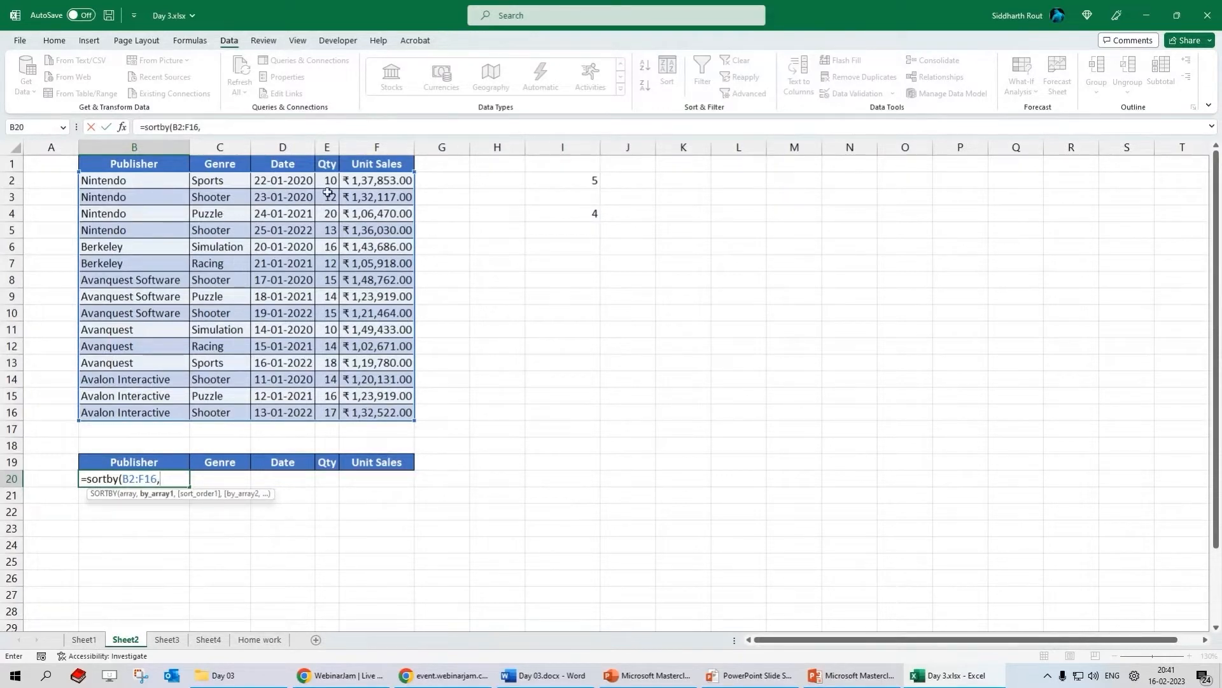
left_click_drag(334, 181, 331, 413)
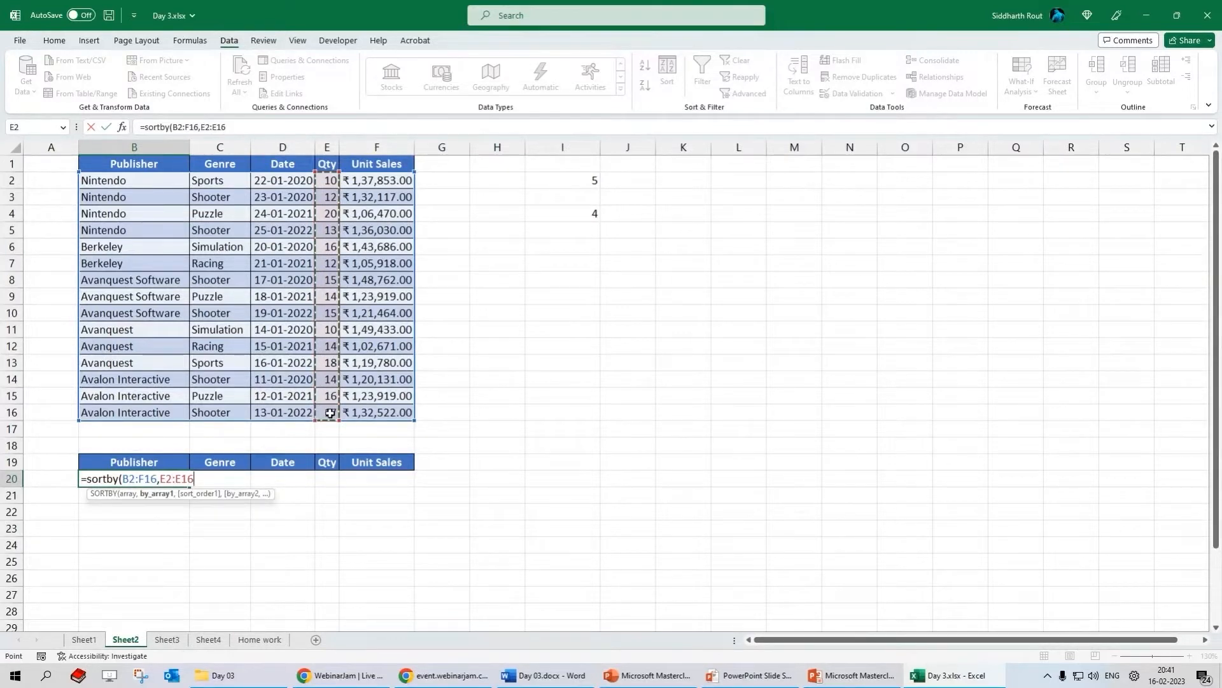
type(",")
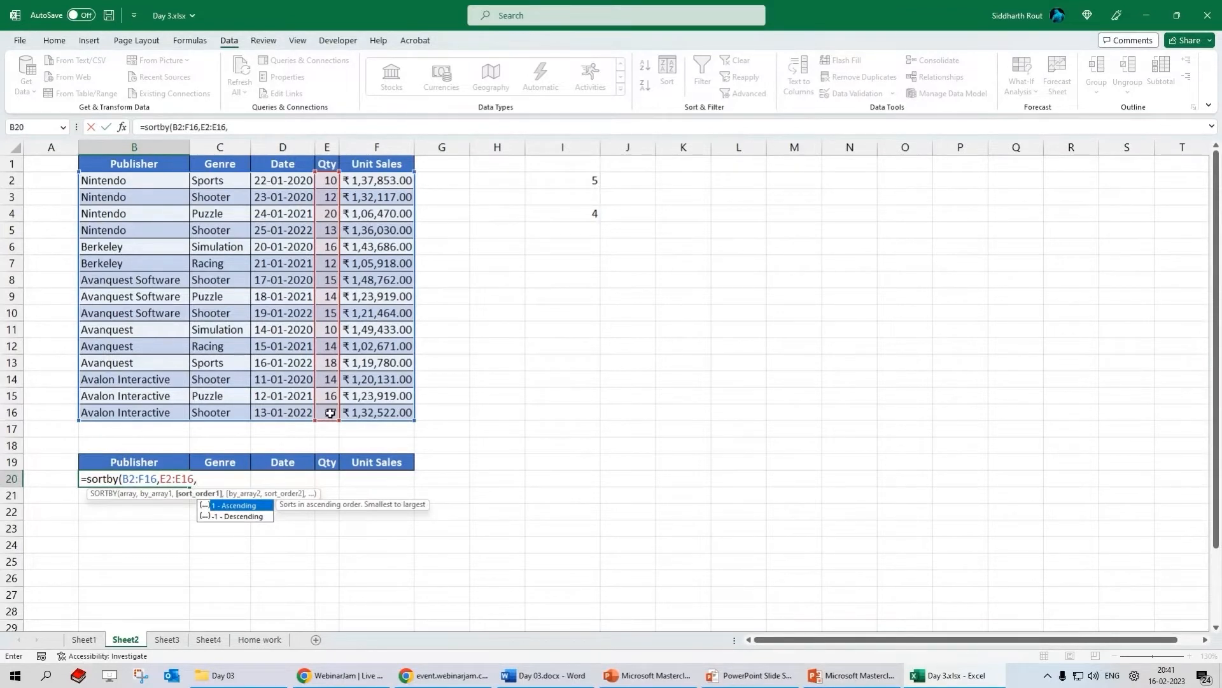
type("1)")
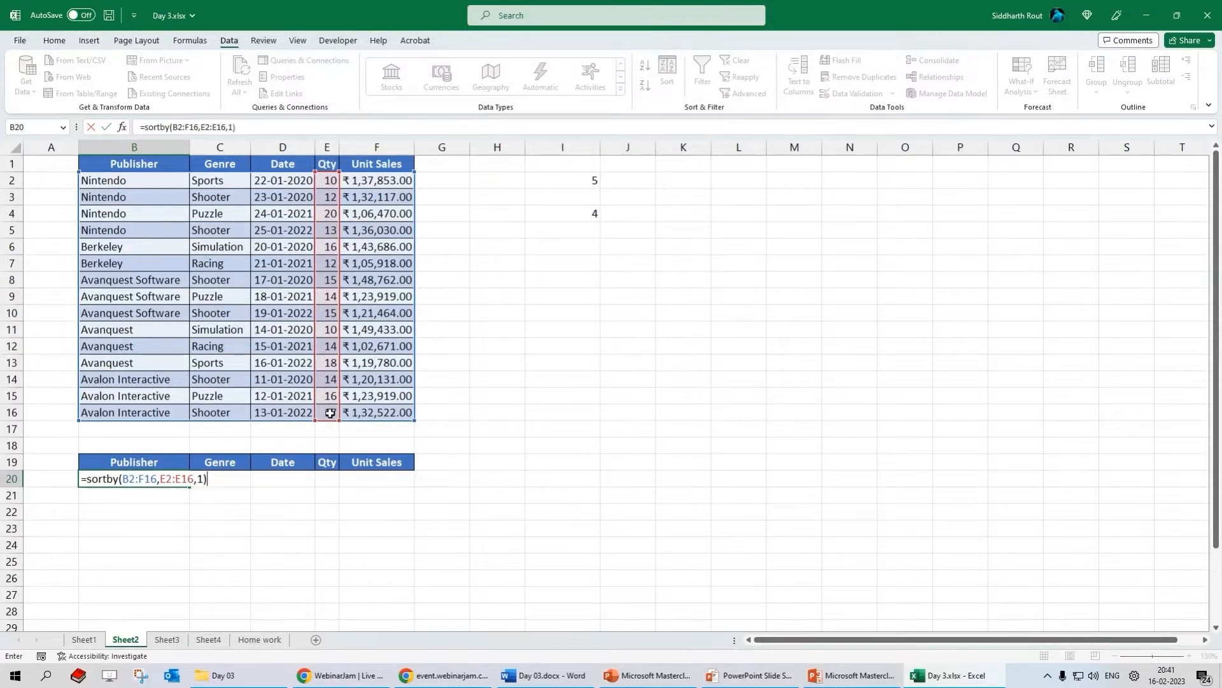
key("Return")
key("Up")
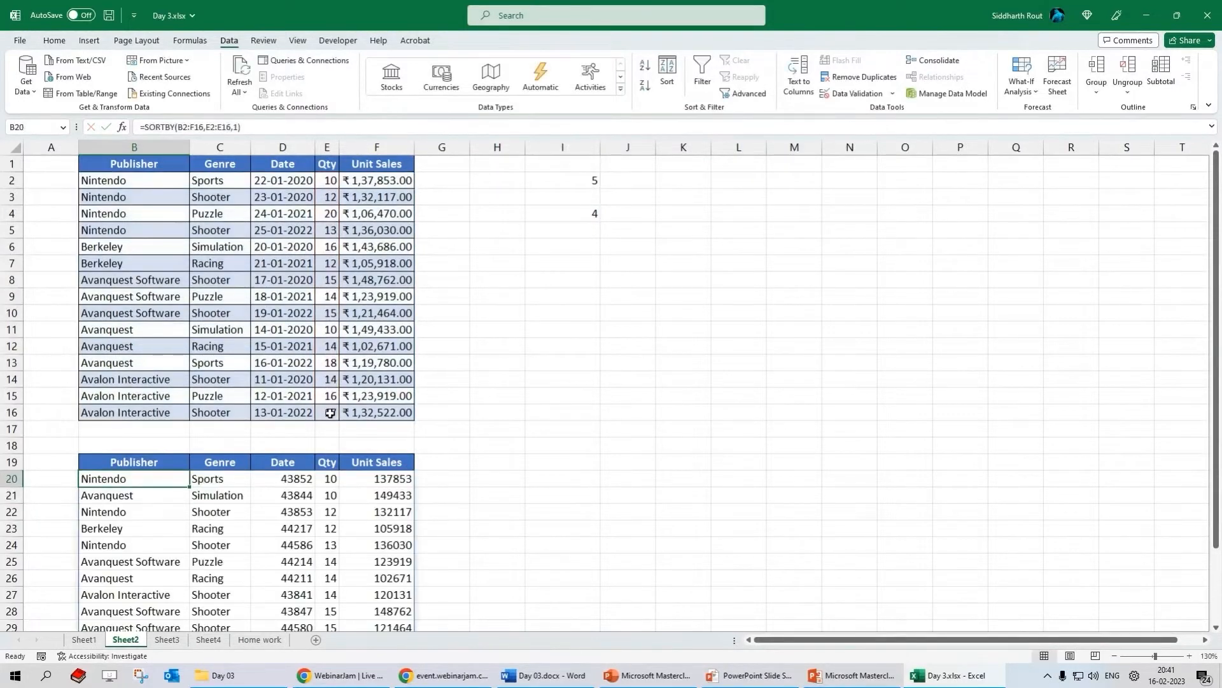
- Examine the Qty column of the SORTBY result and its formula, and check the Genre header in the source table
scroll(286, 376, "down", 2)
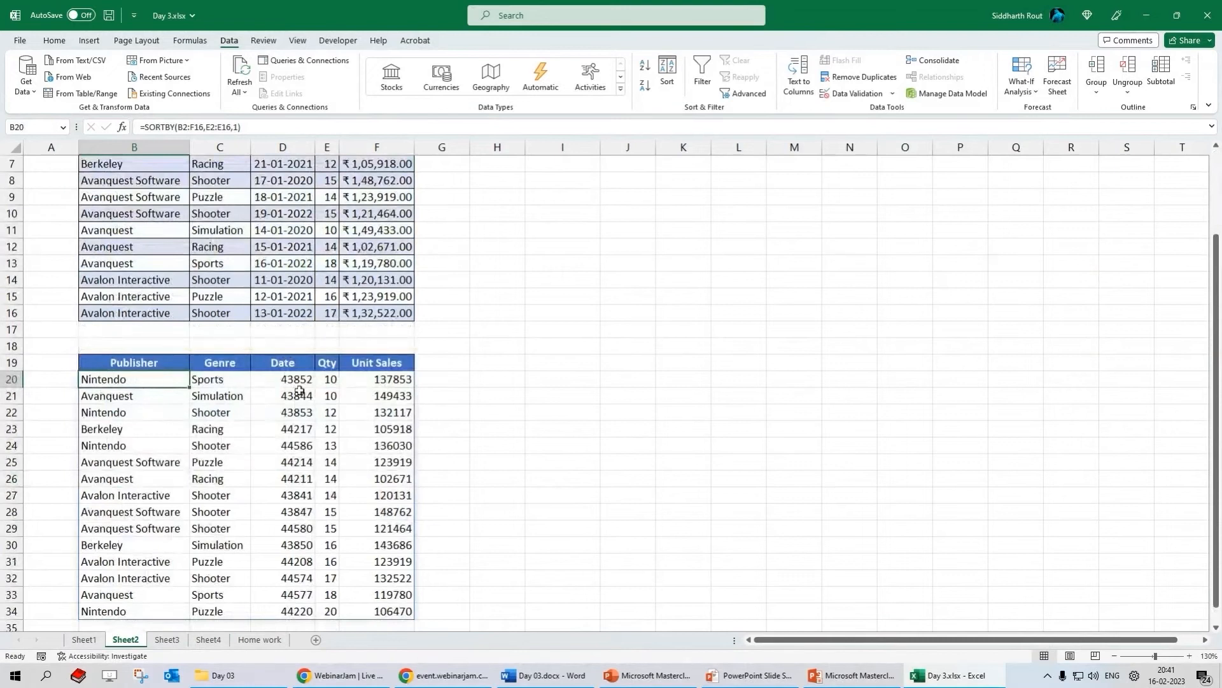
left_click_drag(322, 377, 331, 613)
scroll(252, 414, "up", 2)
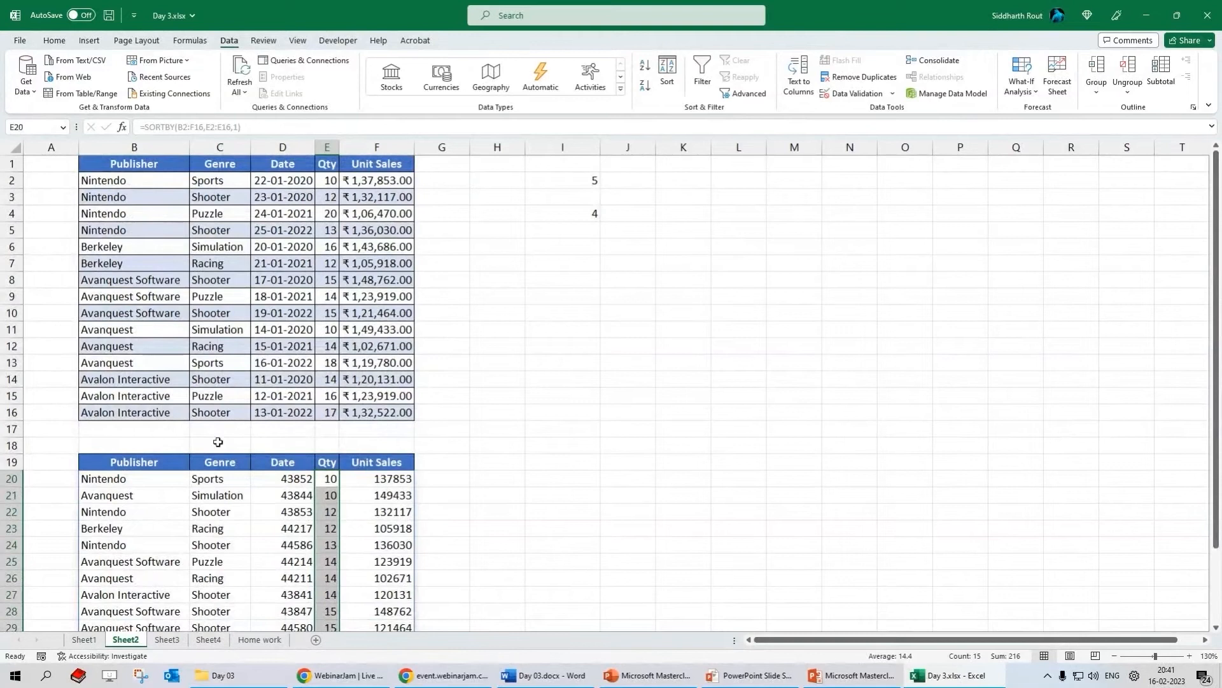
left_click(117, 482)
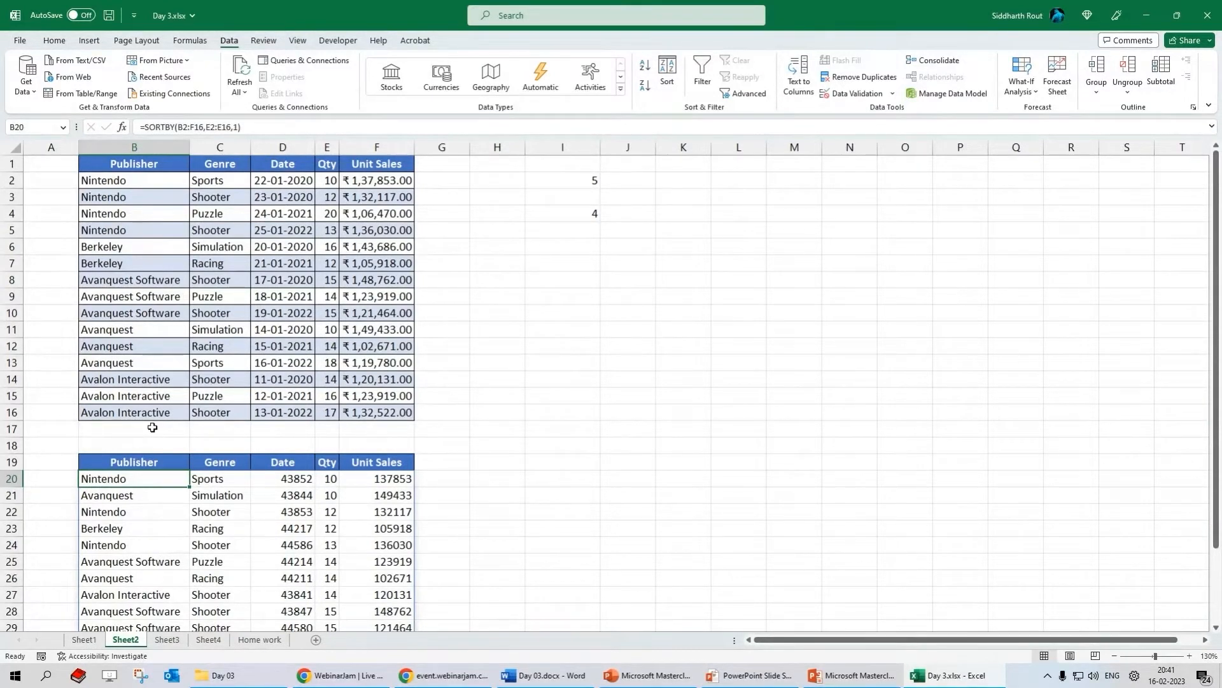
key("alt+Tab")
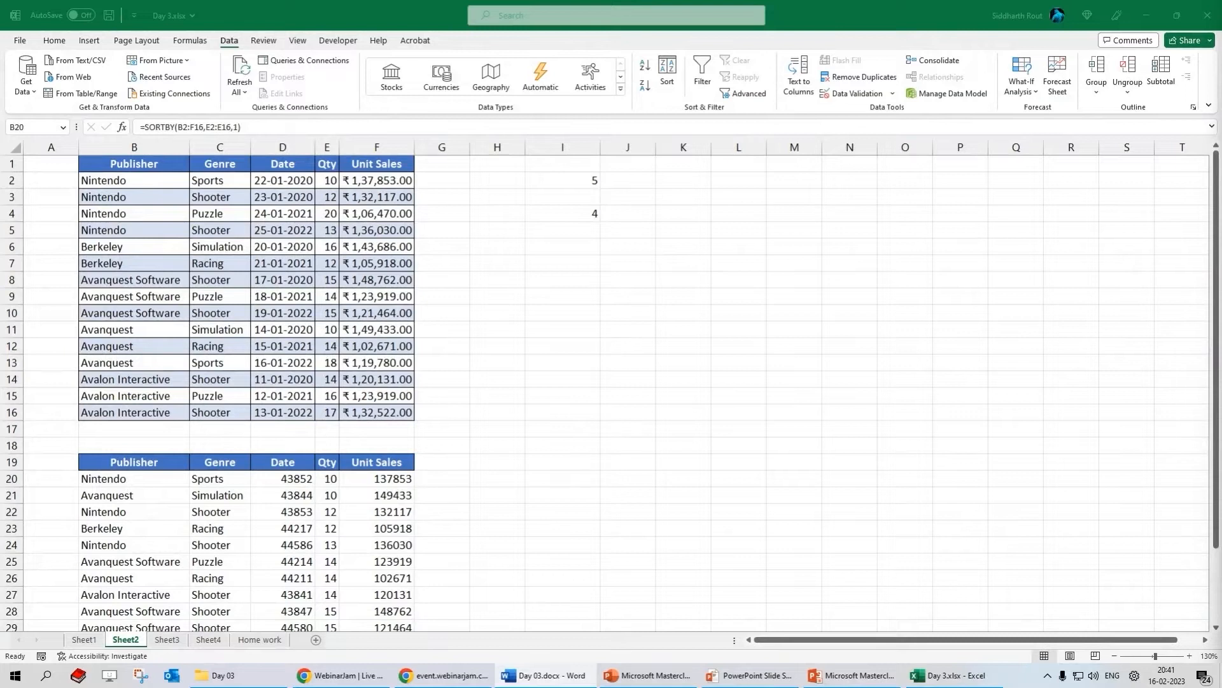
left_click(220, 164)
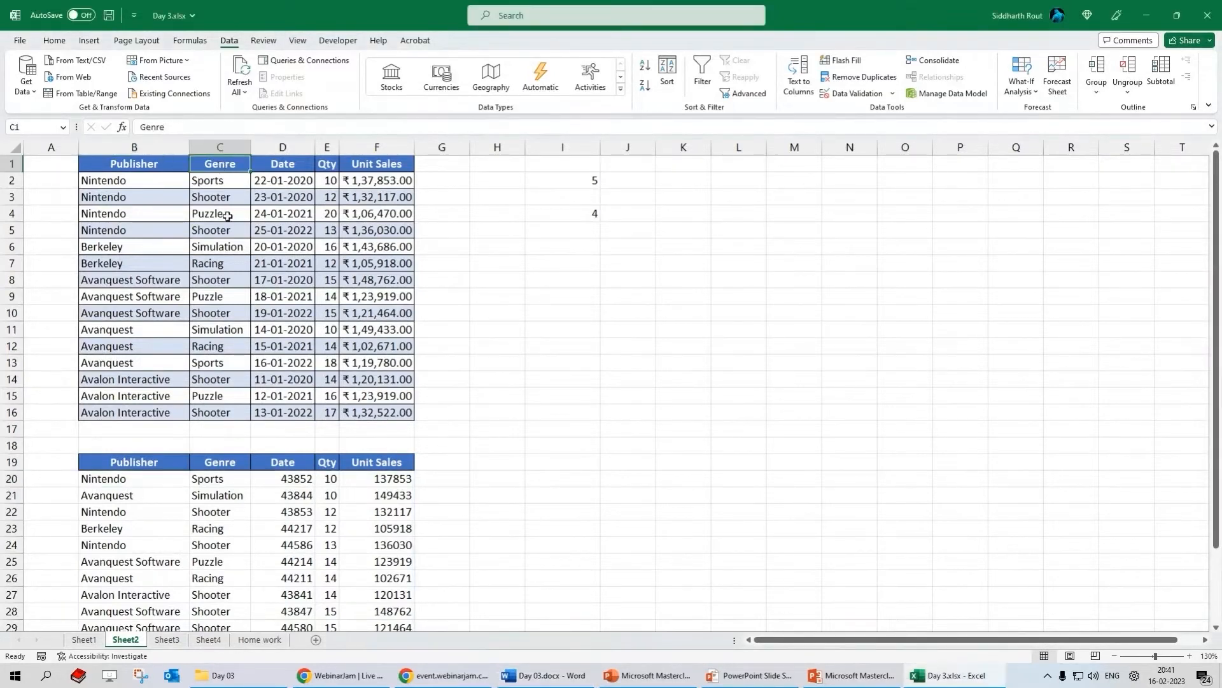
- Extend B20's SORTBY formula with by_array2 C2:C16 and sort_order2 1, and enter it
left_click(146, 478)
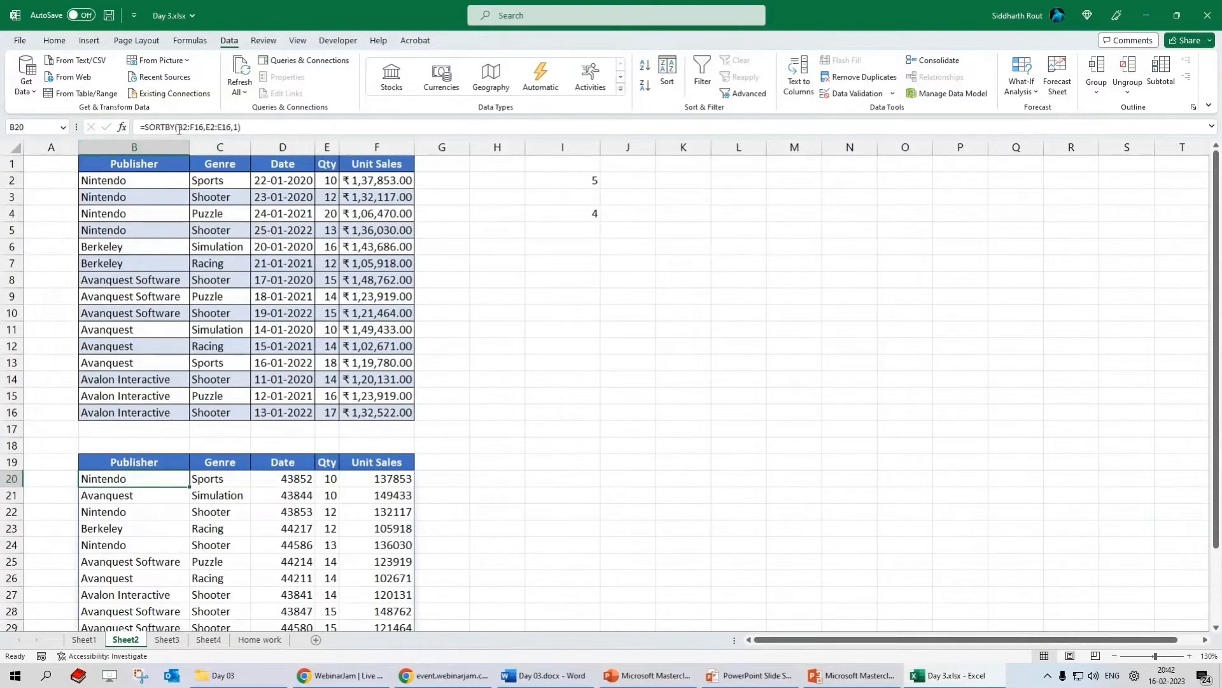
left_click_drag(205, 128, 235, 129)
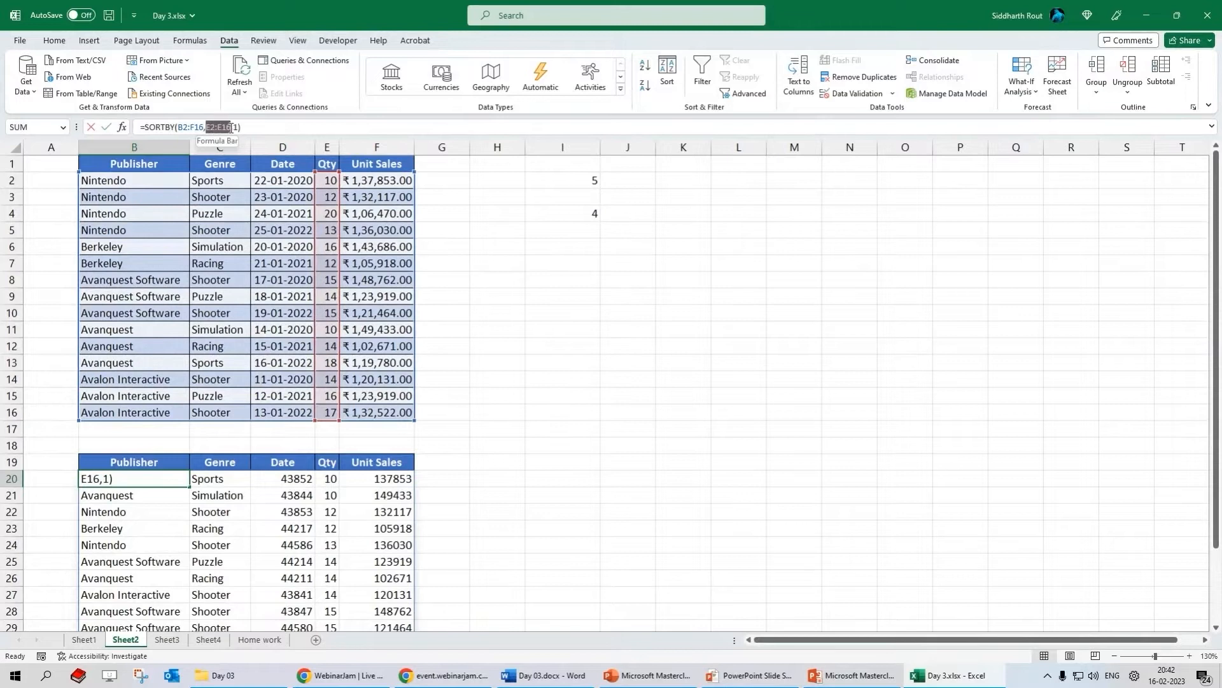
left_click(237, 128)
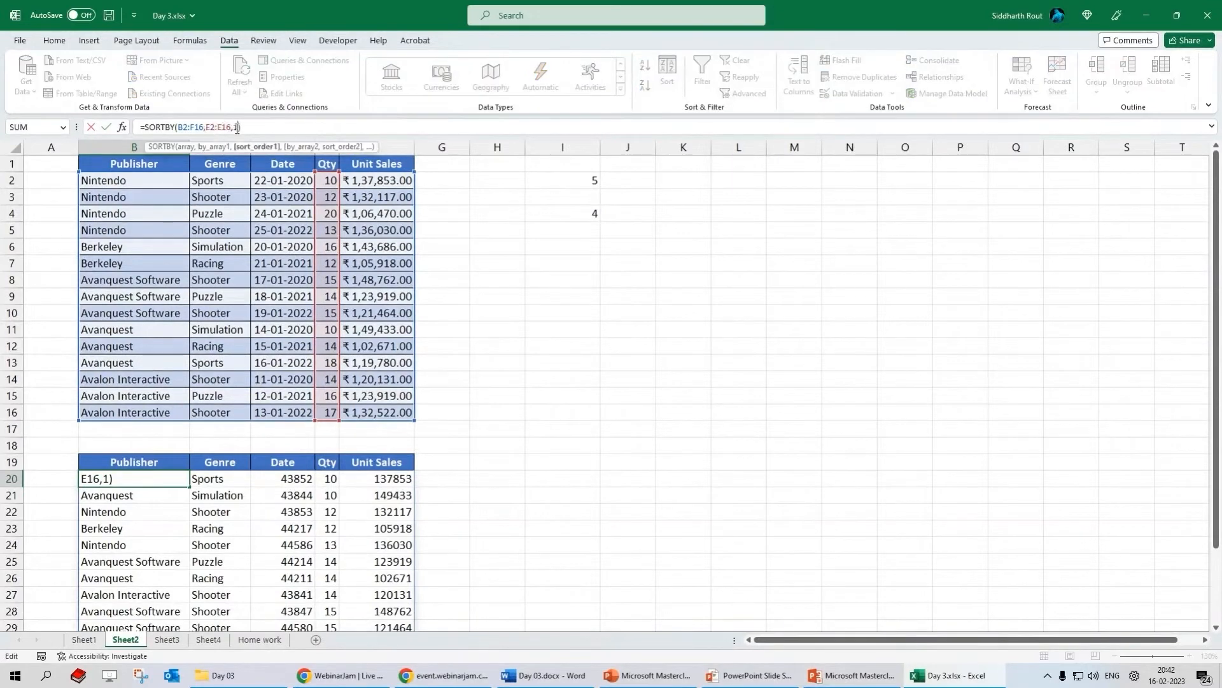
type(",")
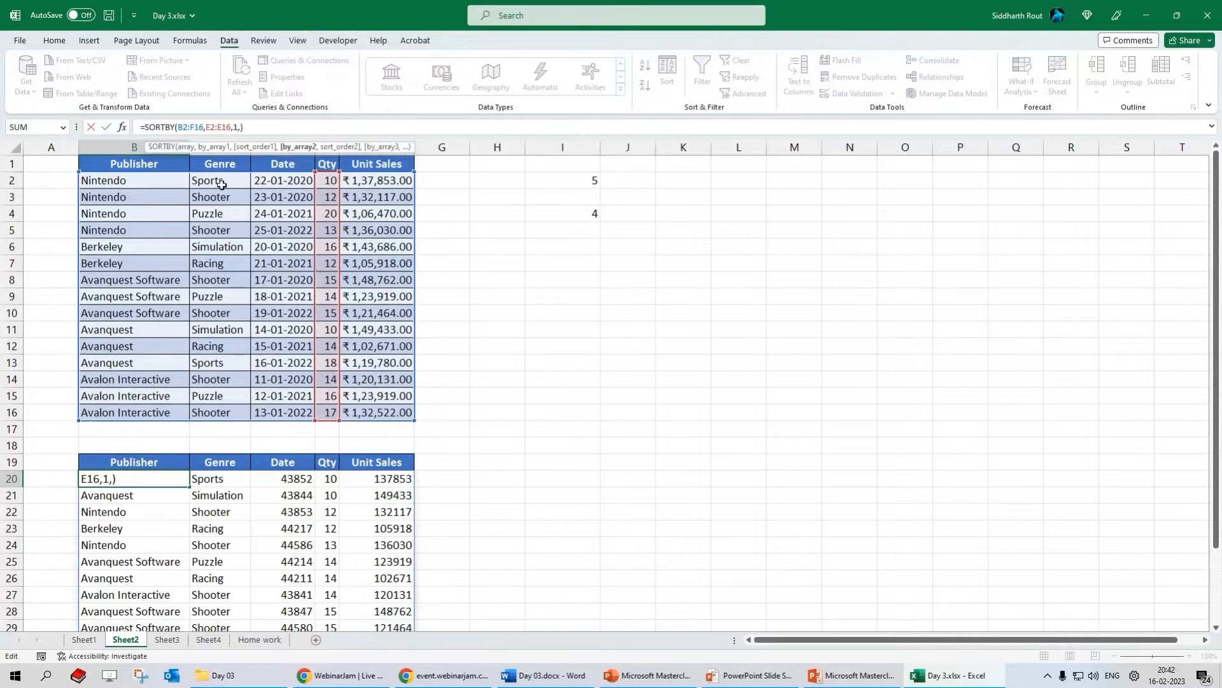
left_click_drag(213, 181, 222, 414)
type(",")
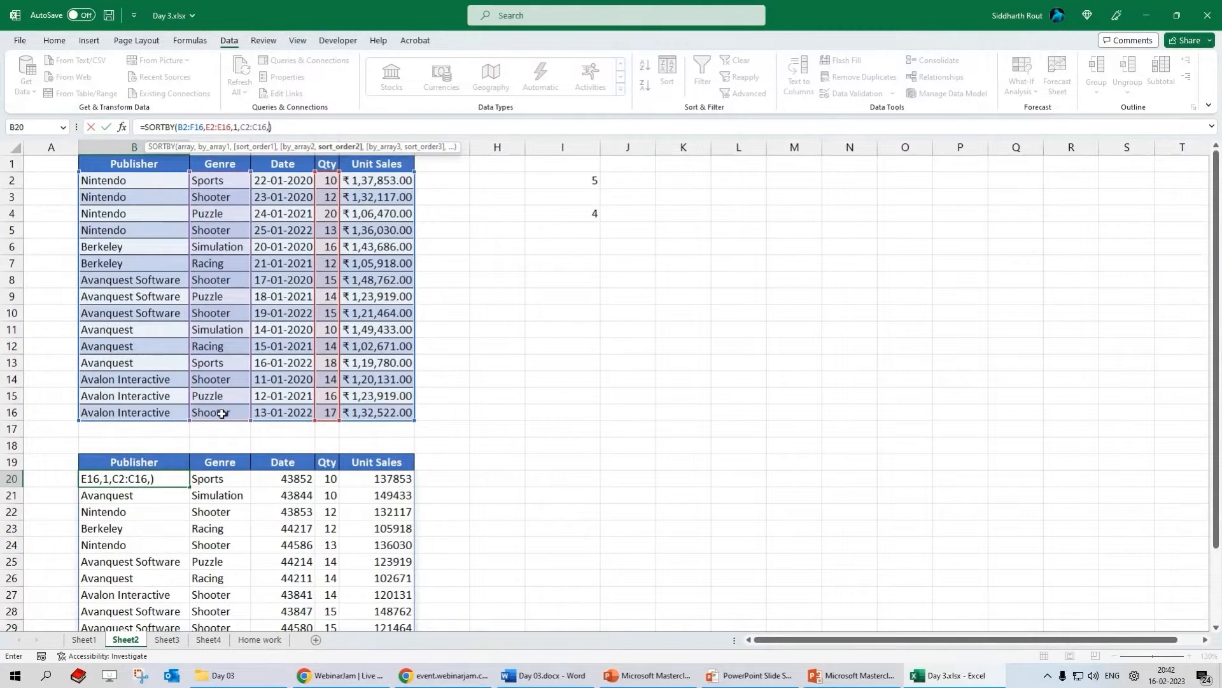
type("1")
key("Return")
- Examine the Genre and Qty columns of the two-level sorted result, including the two Nintendo Shooter rows
scroll(223, 411, "down", 2)
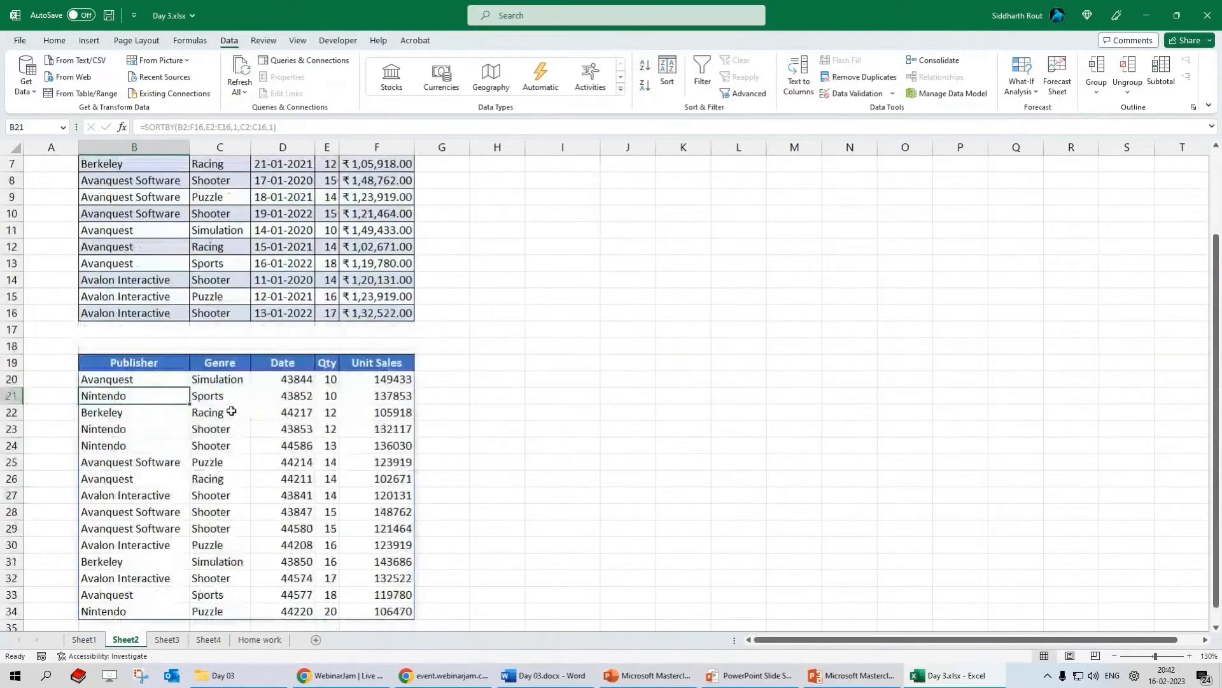
scroll(284, 424, "down", 2)
left_click(102, 280)
left_click_drag(210, 280, 188, 525)
left_click_drag(331, 280, 330, 529)
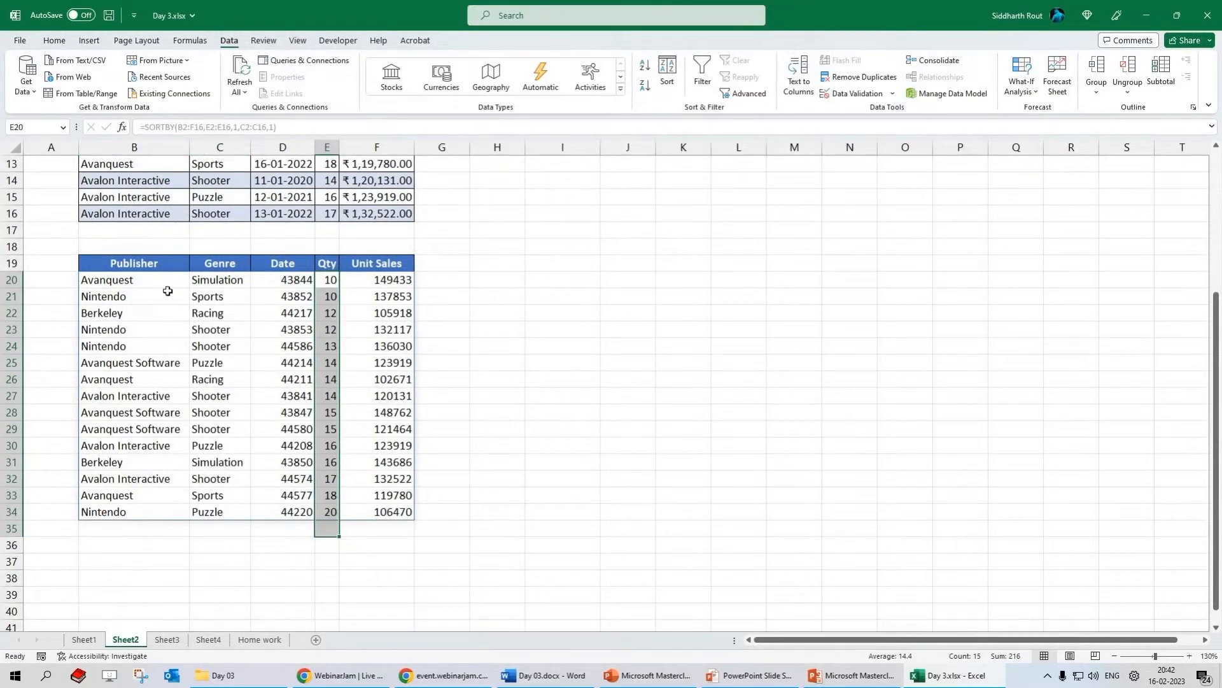
scroll(168, 331, "up", 1)
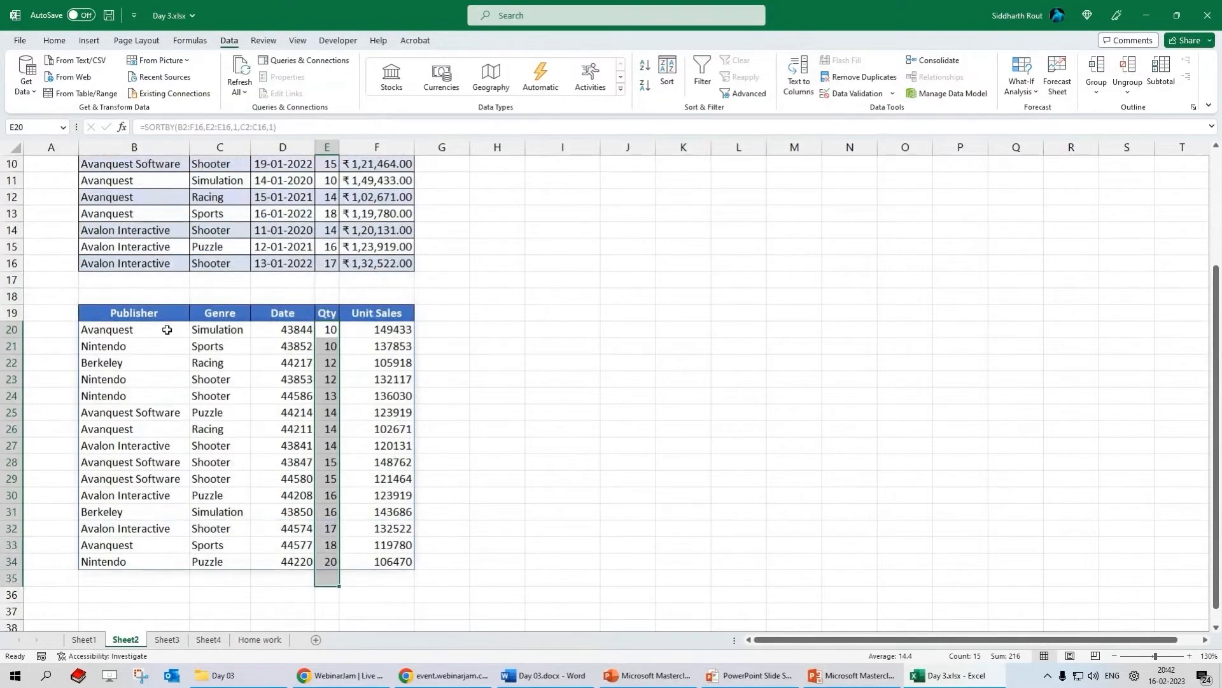
left_click_drag(137, 380, 331, 396)
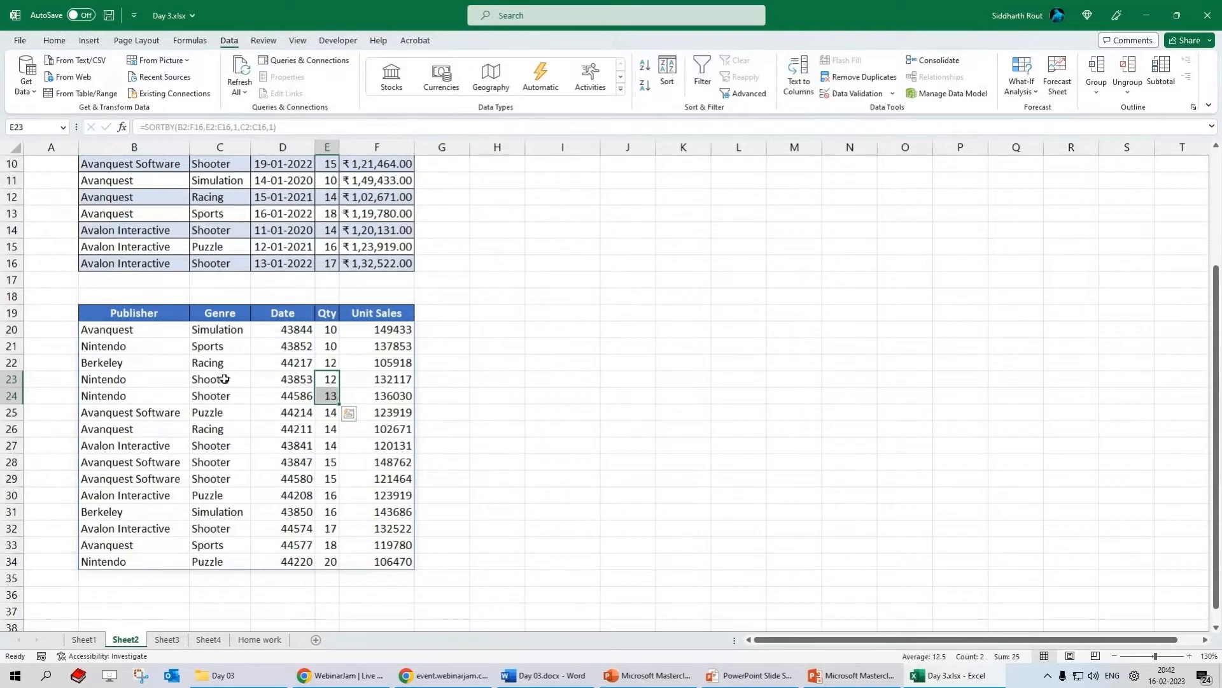
left_click_drag(226, 378, 212, 396)
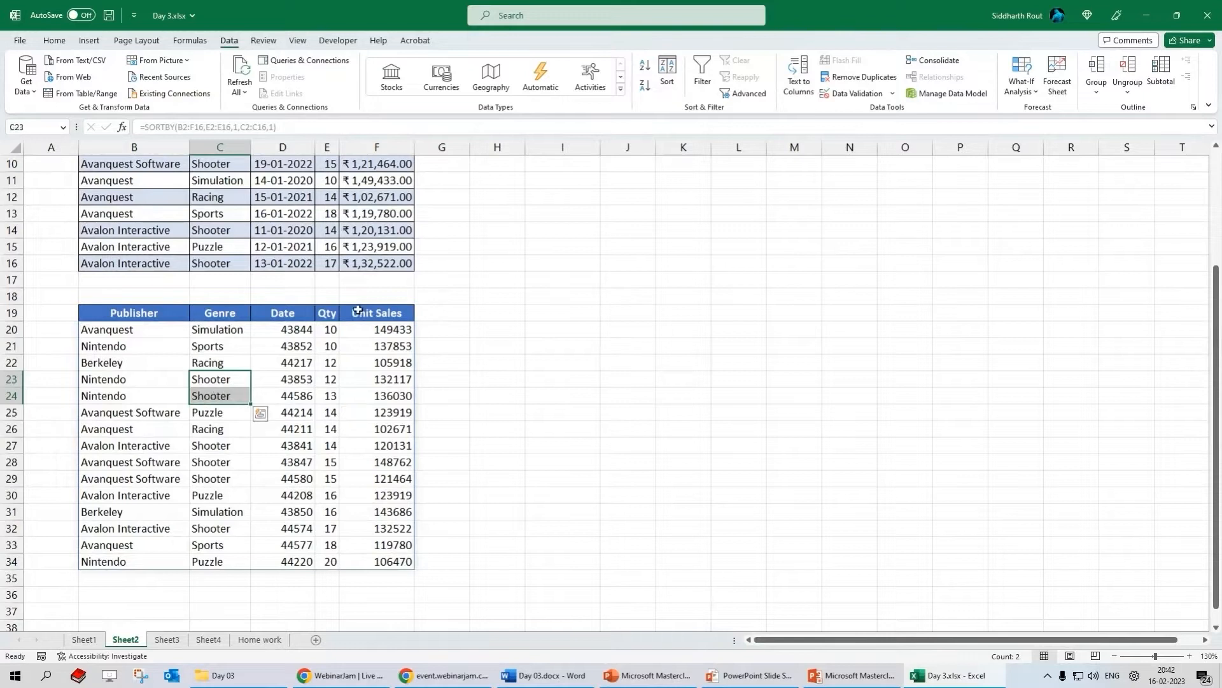
- Compare the Date and Unit Sales columns of the sorted result with the source table's rows
left_click(376, 213)
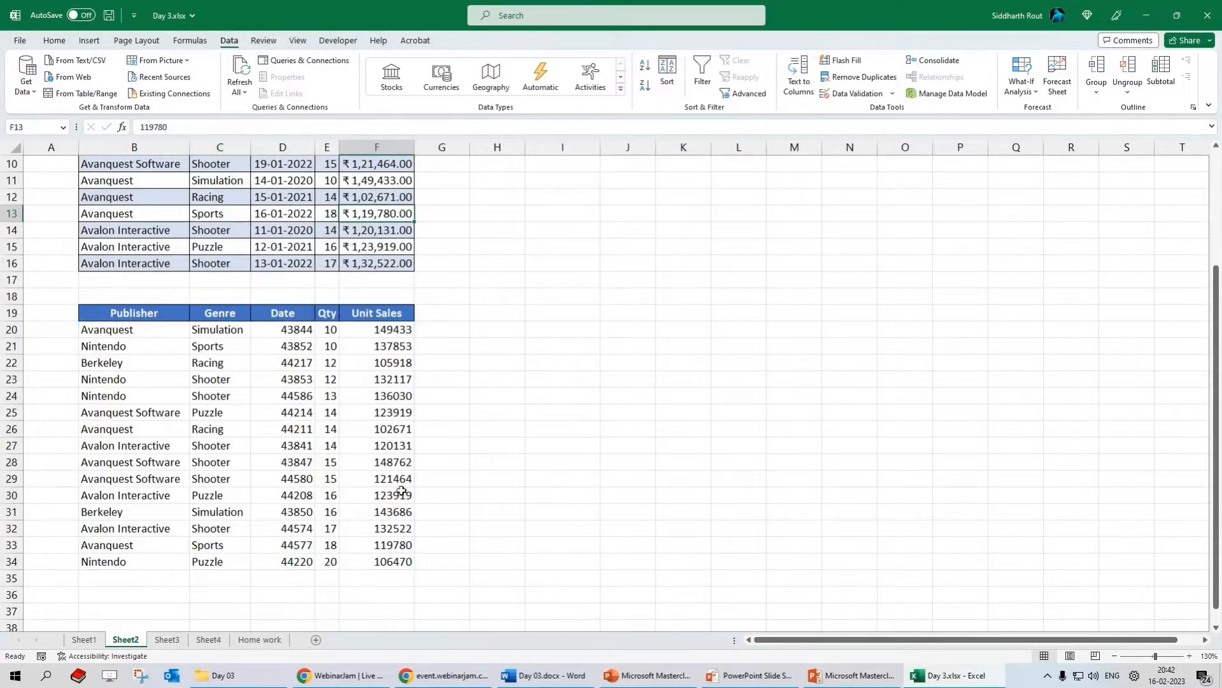
left_click(283, 197)
left_click_drag(283, 197, 286, 258)
left_click_drag(297, 345, 297, 495)
left_click(374, 190)
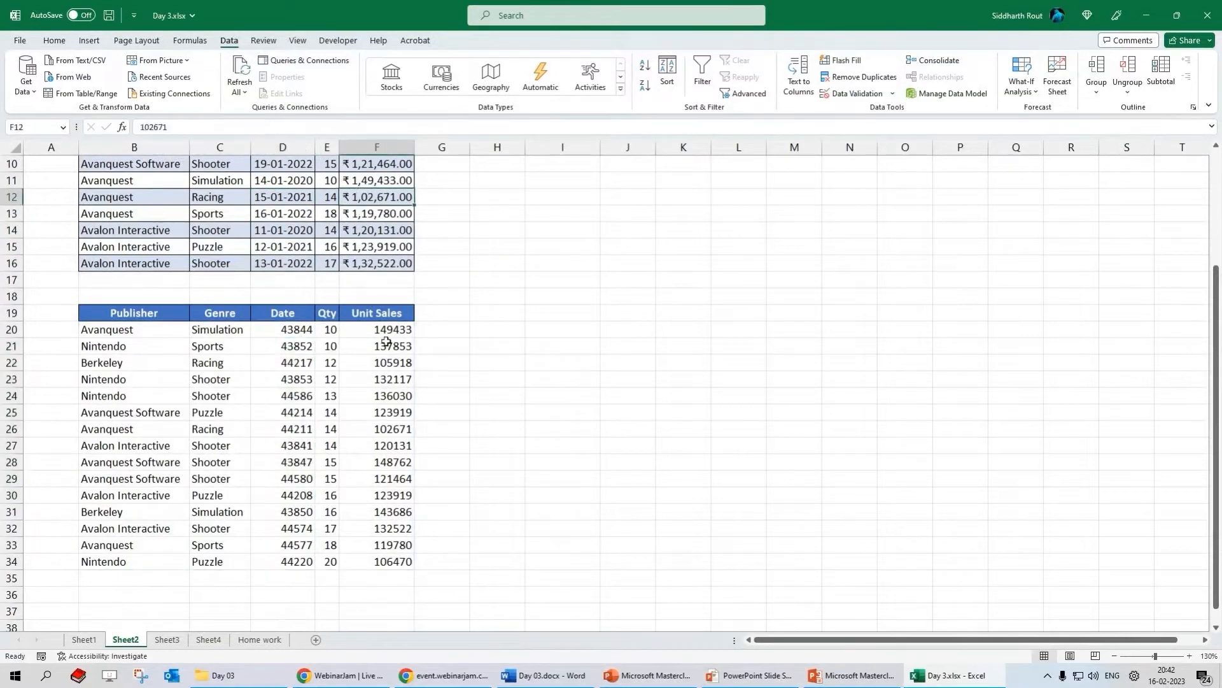
left_click(388, 407)
left_click_drag(303, 331, 292, 560)
left_click_drag(376, 330, 362, 558)
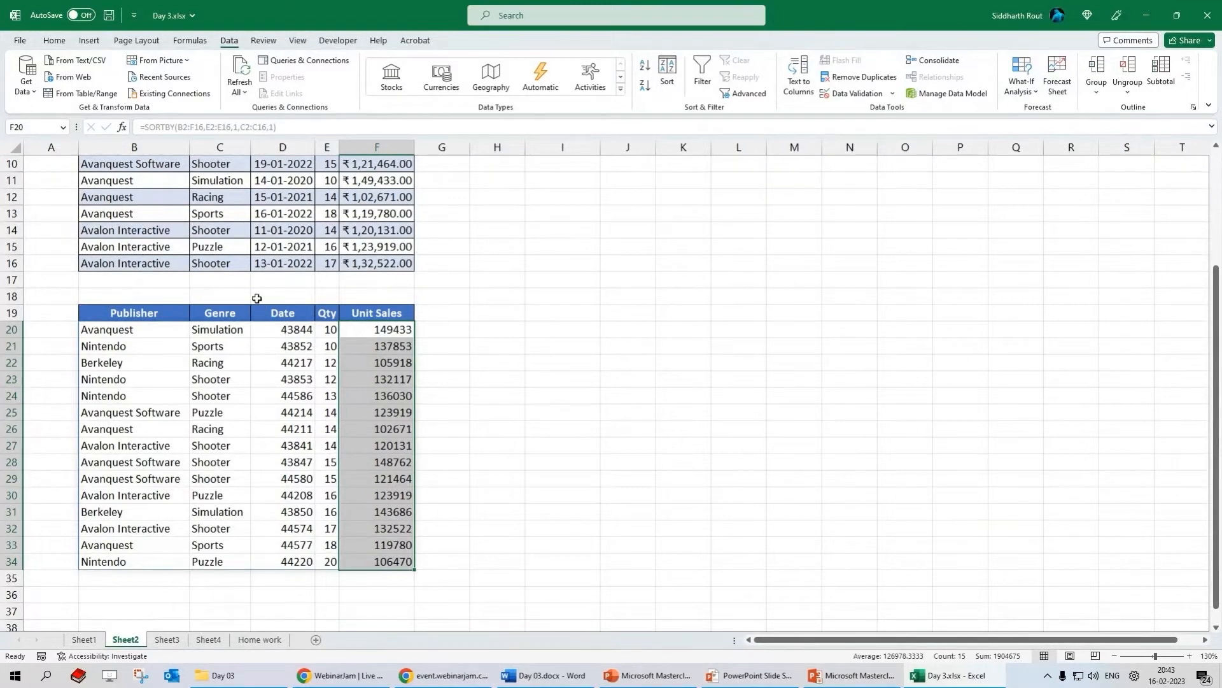
scroll(245, 264, "up", 2)
left_click(205, 214)
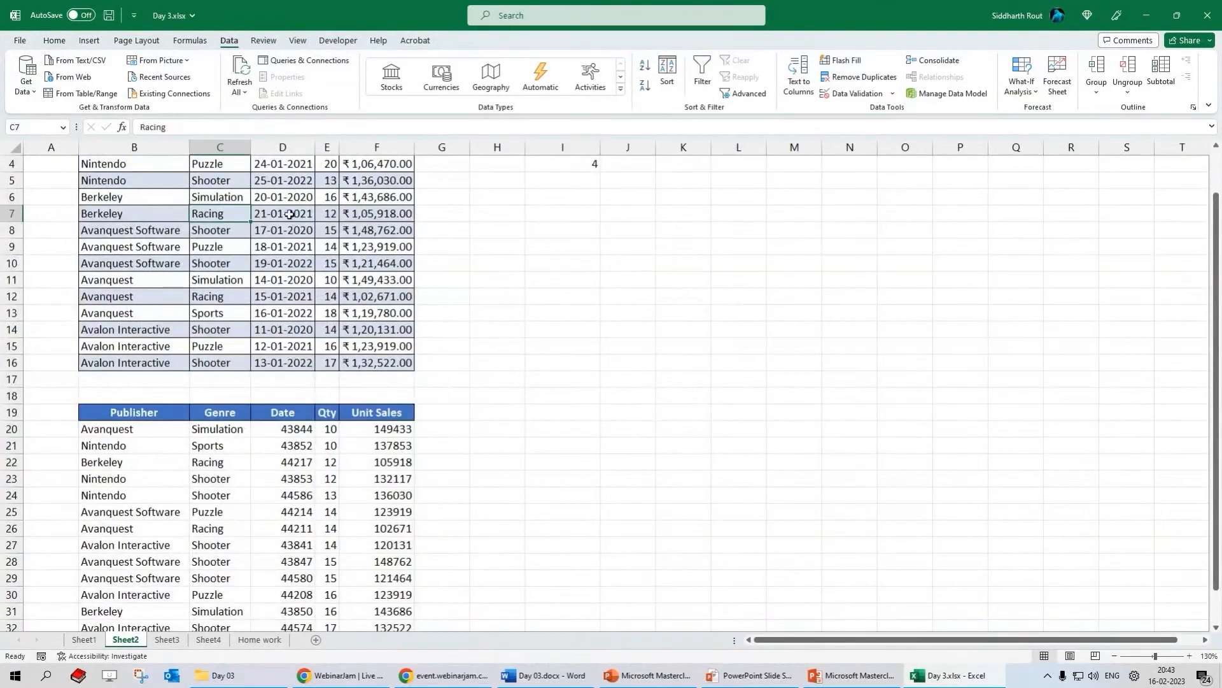
- Compare the Berkeley Racing and Avanquest Simulation source rows with the first rows of the SORTBY result
left_click(325, 214)
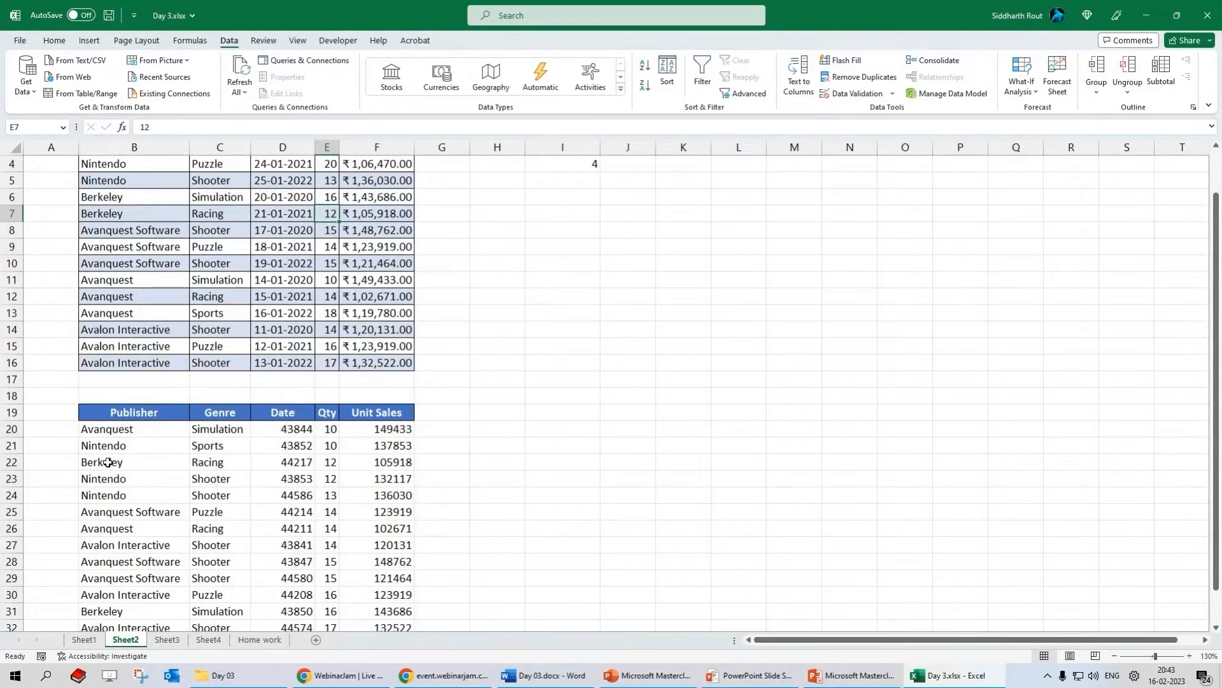
left_click_drag(106, 462, 380, 464)
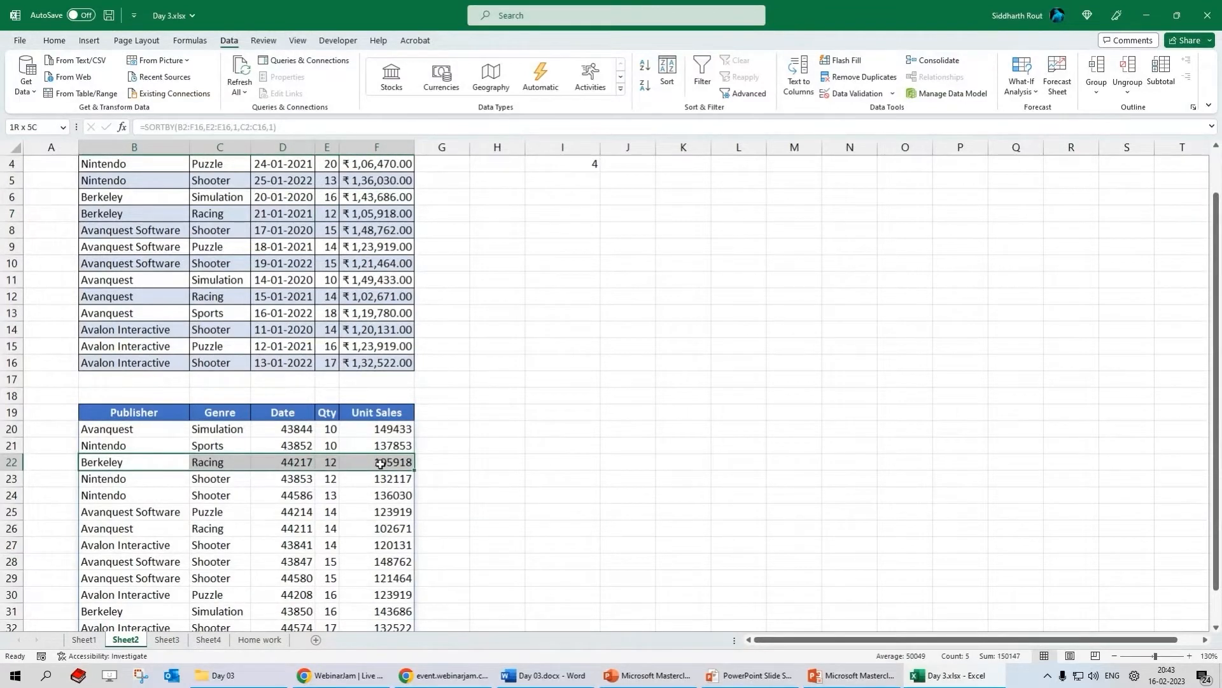
left_click_drag(141, 217, 305, 217)
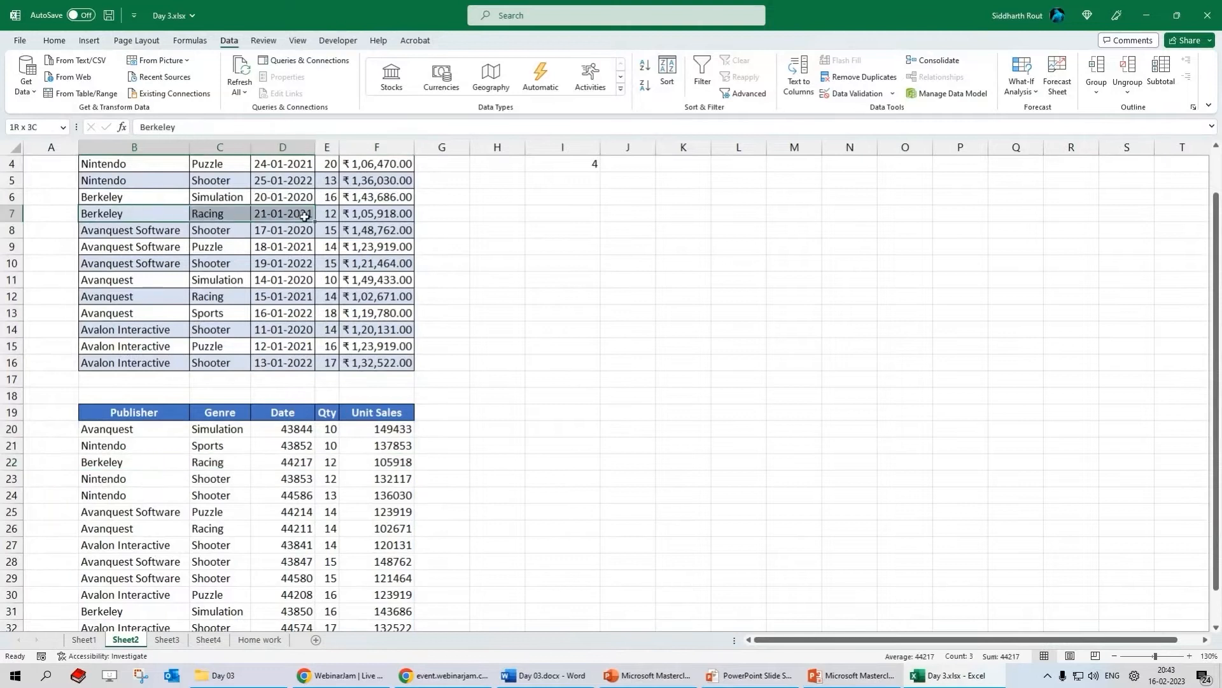
left_click(332, 216)
left_click_drag(334, 274, 105, 284)
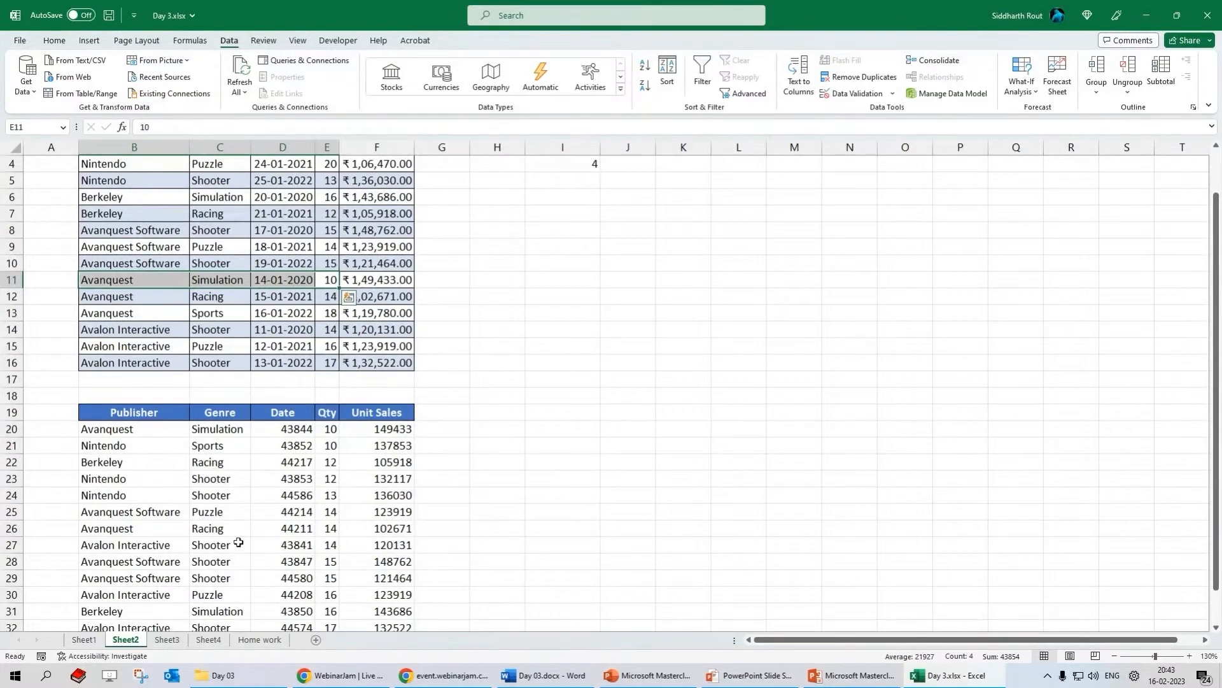
scroll(239, 542, "down", 1)
left_click(114, 379)
left_click_drag(191, 387, 331, 395)
scroll(144, 370, "up", 2)
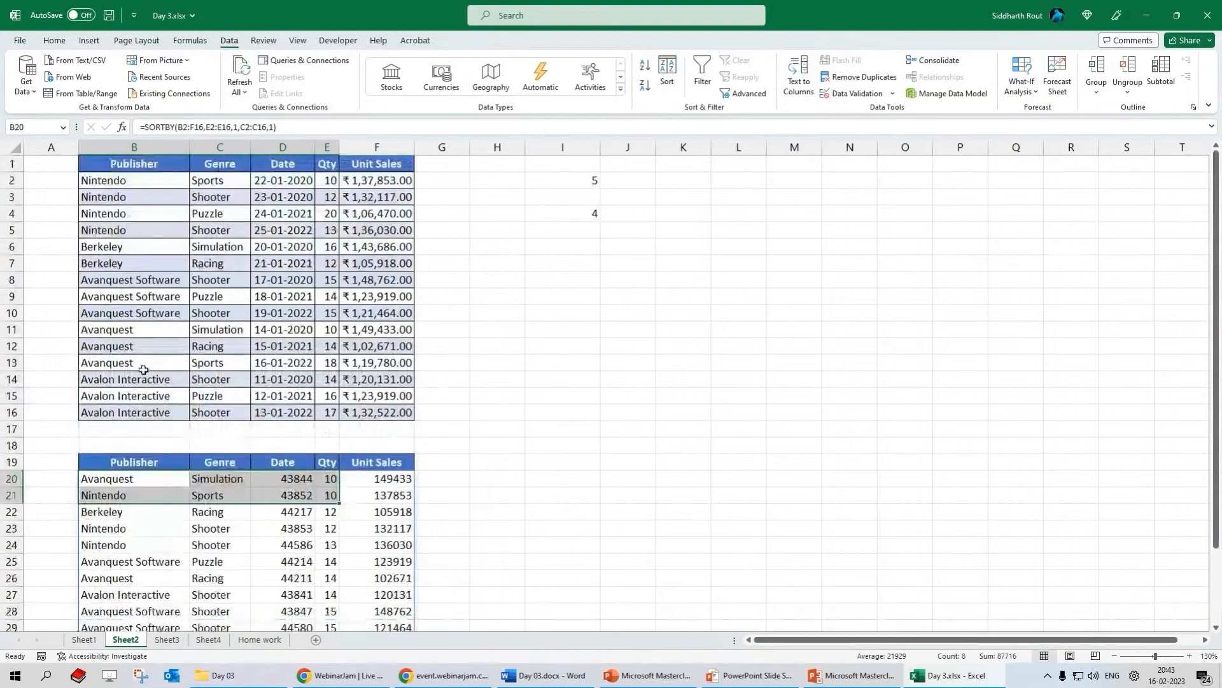
- Set the Qty of the Berkeley Racing row in the source table, cell E7, to 10
left_click(331, 264)
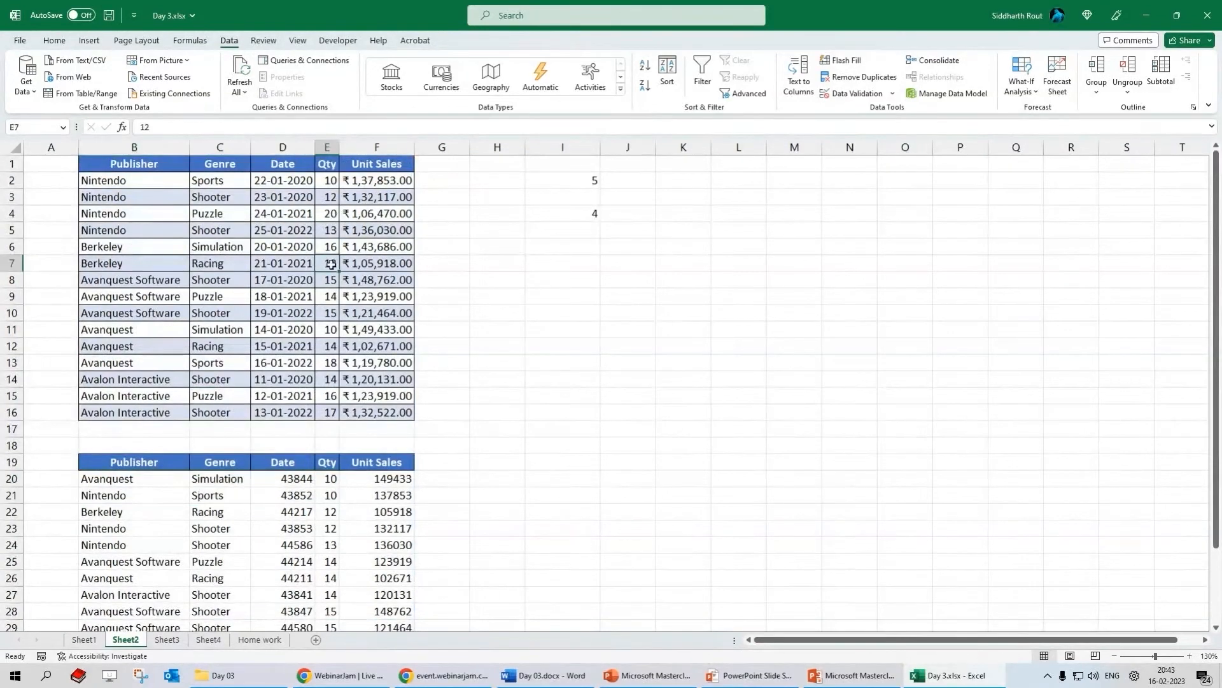
type("10")
key("Return")
- Examine the Qty and Genre columns of the SORTBY result, especially the genre order within the rows with Qty 10
left_click_drag(139, 479, 377, 512)
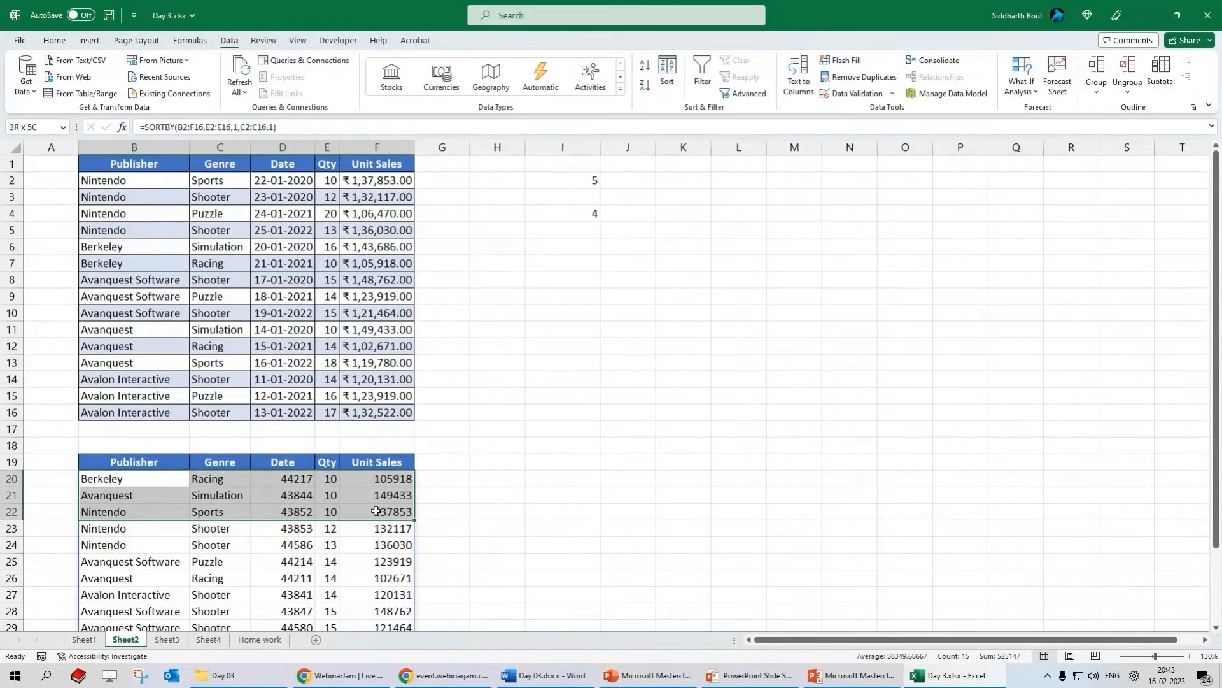
left_click_drag(330, 480, 331, 510)
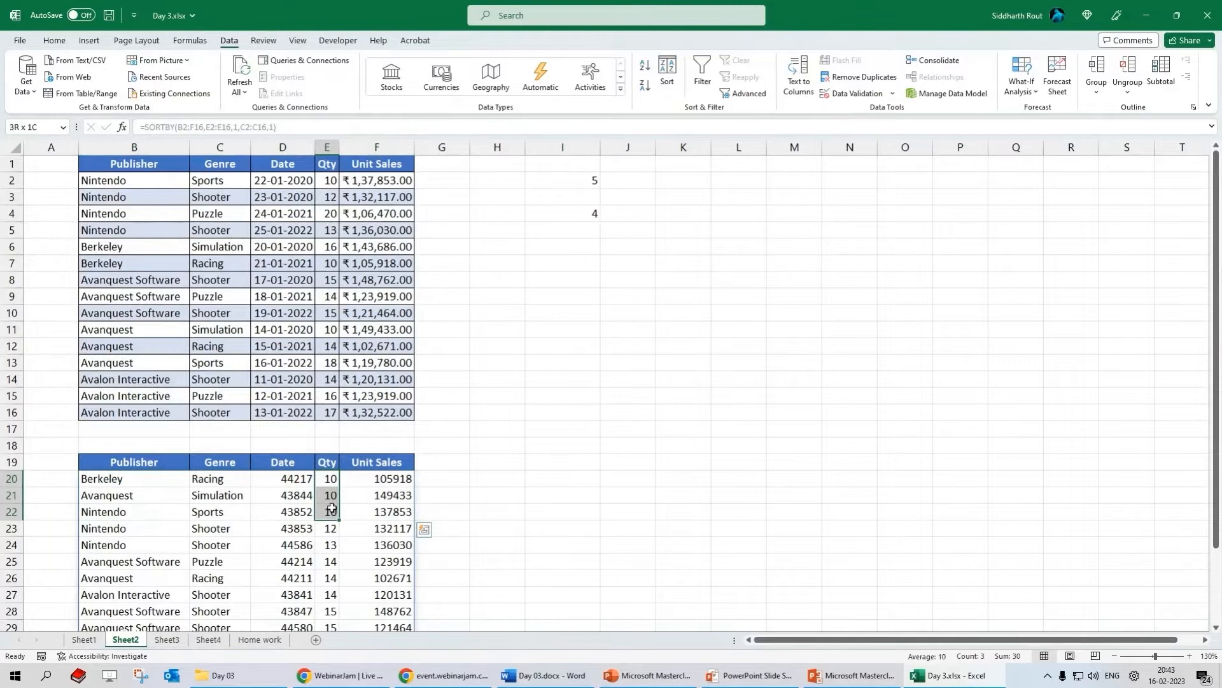
scroll(163, 354, "down", 4)
left_click_drag(163, 263, 410, 514)
left_click_drag(326, 279, 336, 510)
left_click_drag(208, 281, 226, 508)
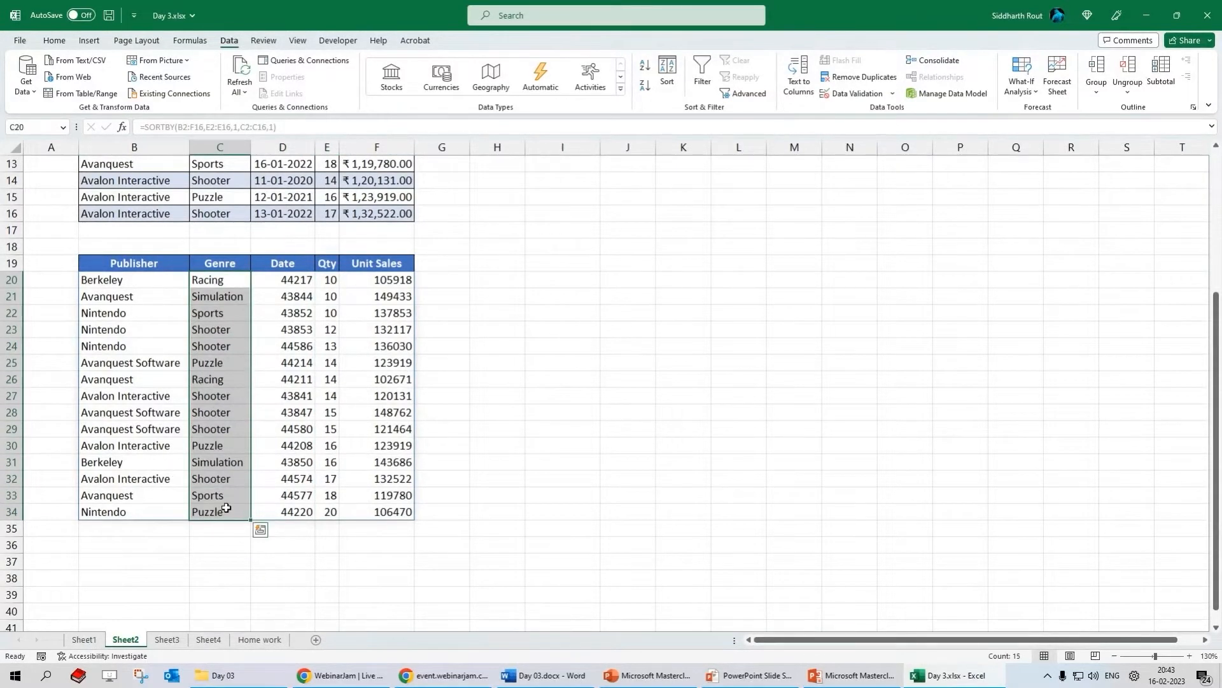
left_click_drag(330, 280, 121, 306)
left_click(229, 281)
left_click(223, 297)
left_click(222, 316)
left_click(222, 284)
left_click_drag(222, 285, 222, 315)
key("alt+Tab")
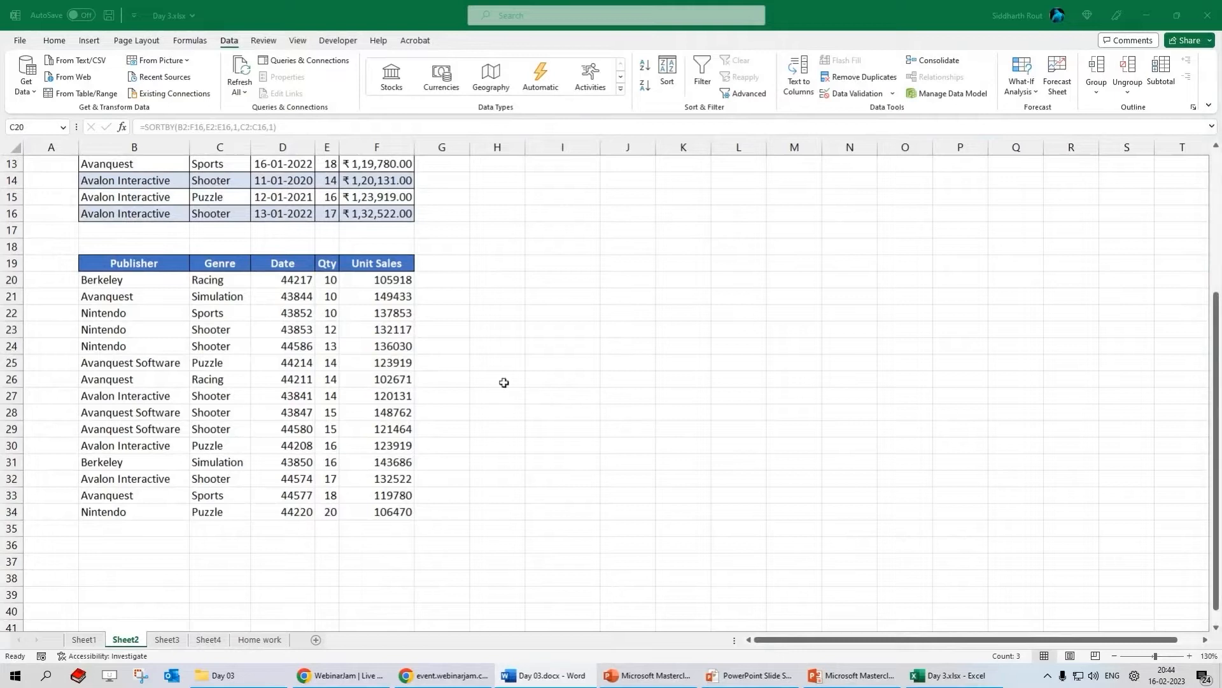
key("alt+Tab")
- Fill the FILTER, SORT and SORTBY entries in Sheet1's function list with yellow, then select the UNIQUE entry
left_click(83, 640)
left_click_drag(74, 242, 77, 285)
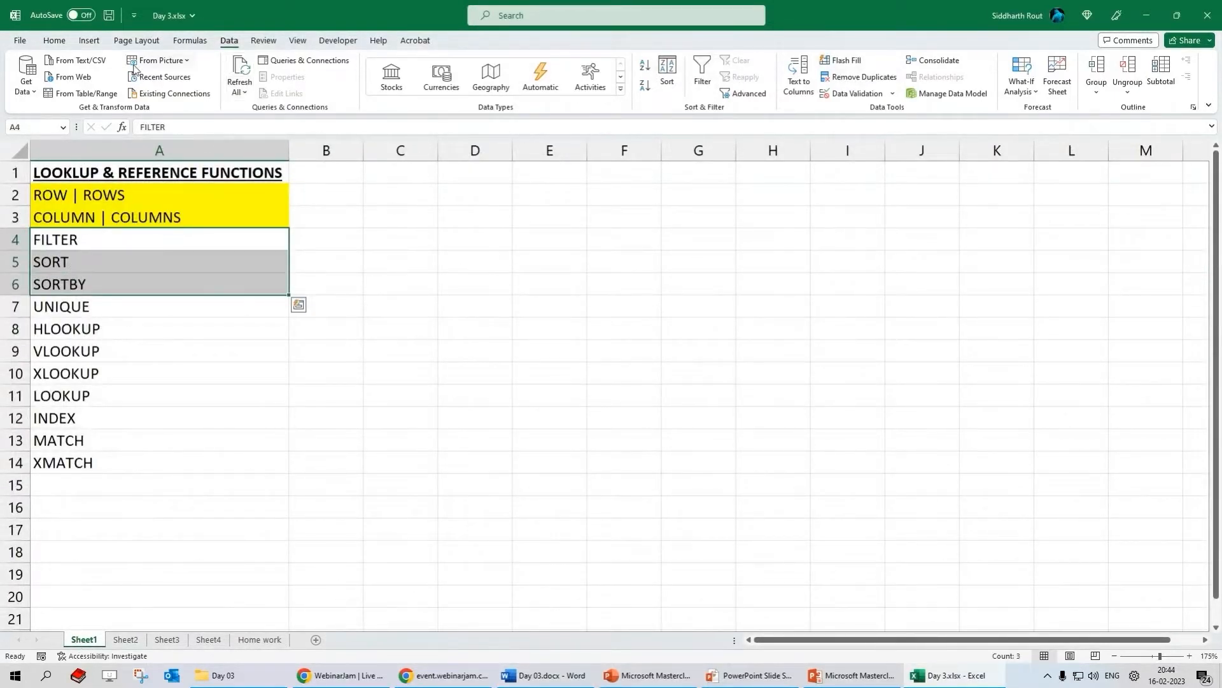
left_click(55, 42)
left_click(255, 86)
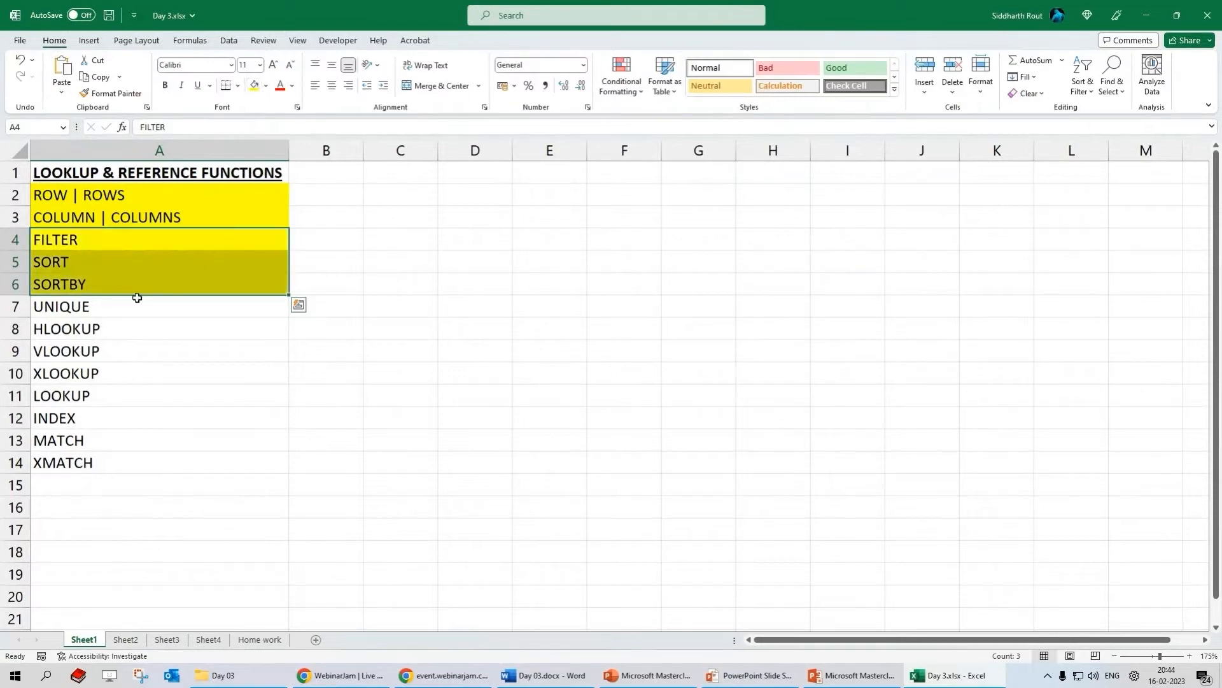
left_click(112, 306)
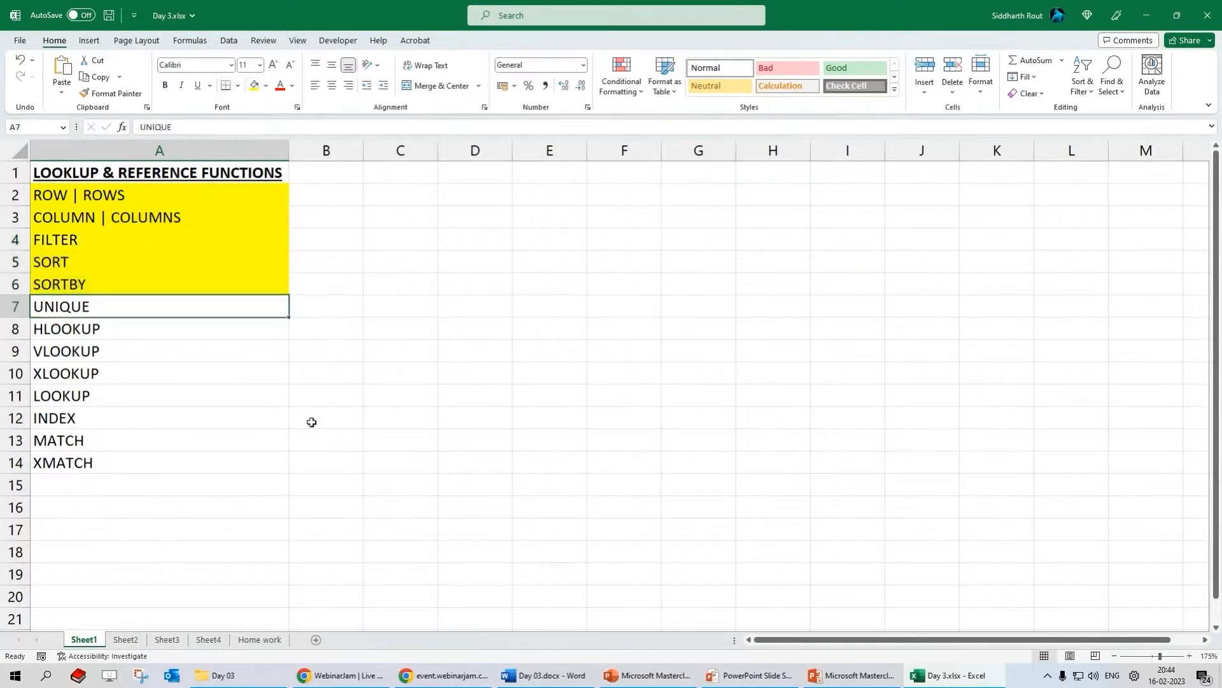
- Delete the SORTBY formula from B20 on Sheet2
left_click(131, 640)
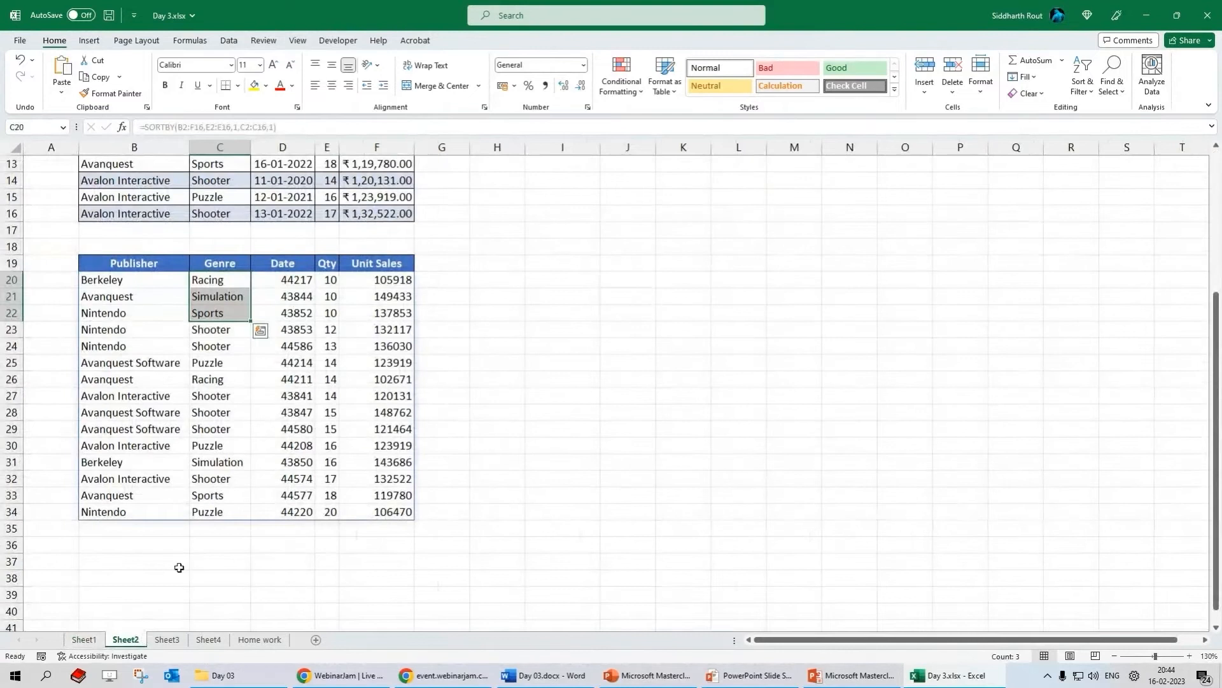
left_click(127, 277)
key("Delete")
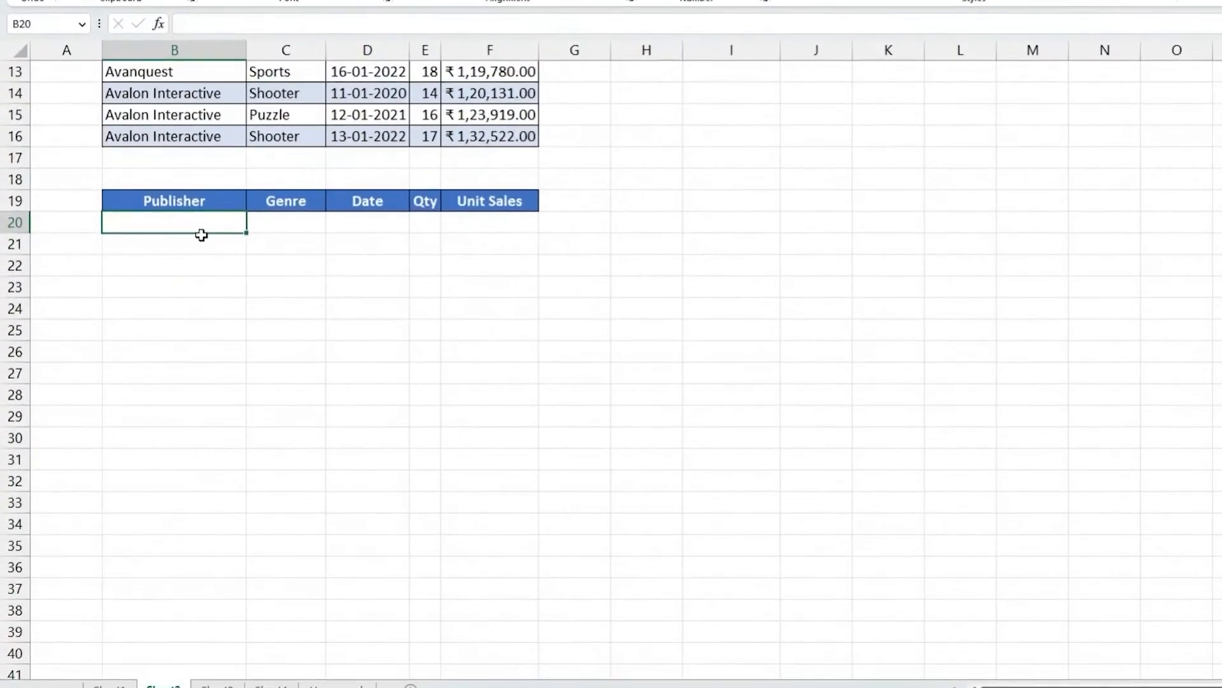
- Start a UNIQUE formula in B20 with B2:F16 as its array argument
type("=un")
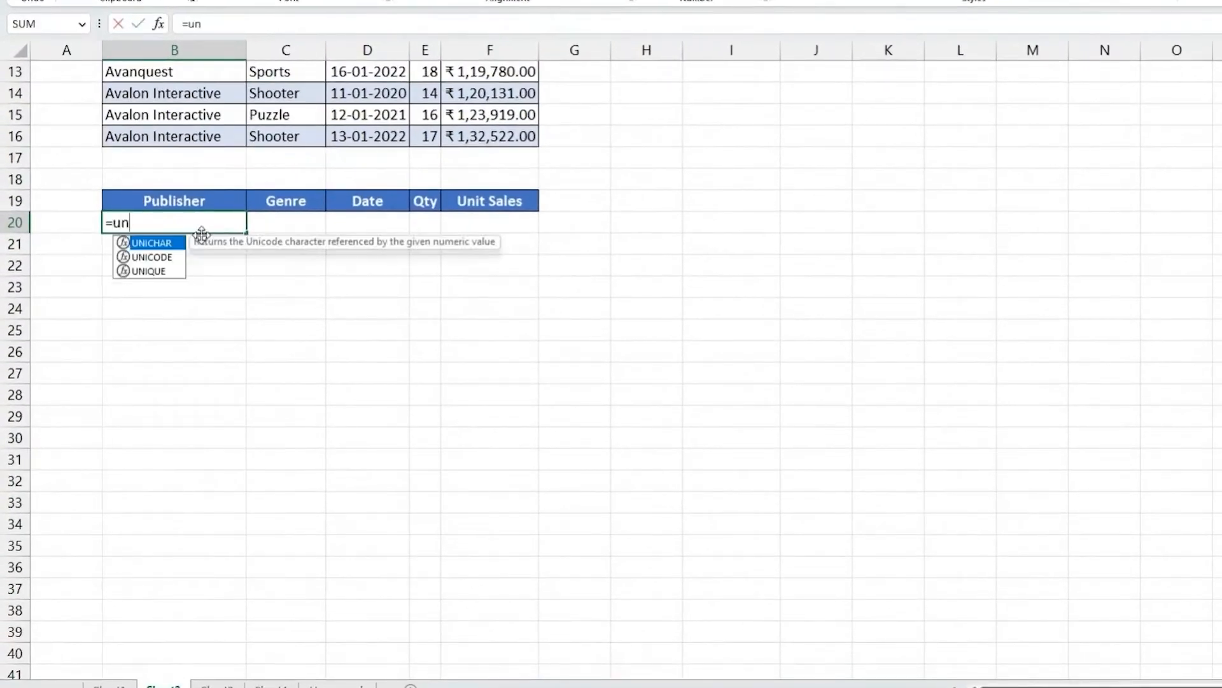
key("Down")
key("Down")
key("Tab")
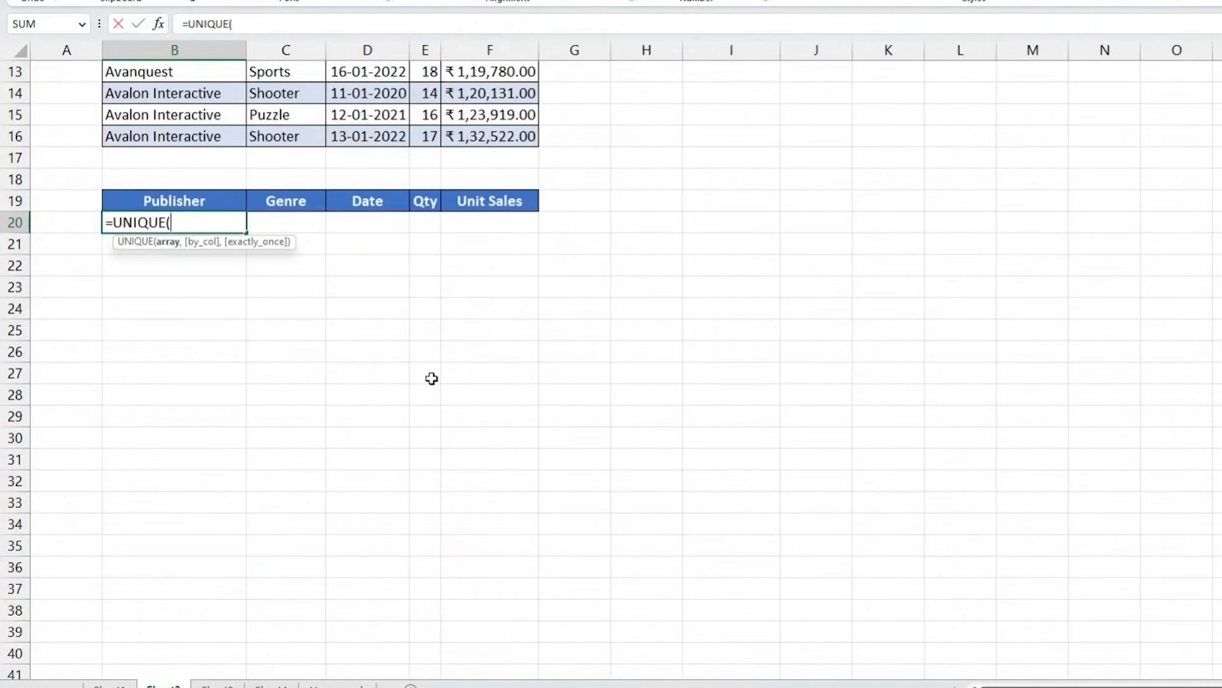
scroll(622, 418, "up", 4)
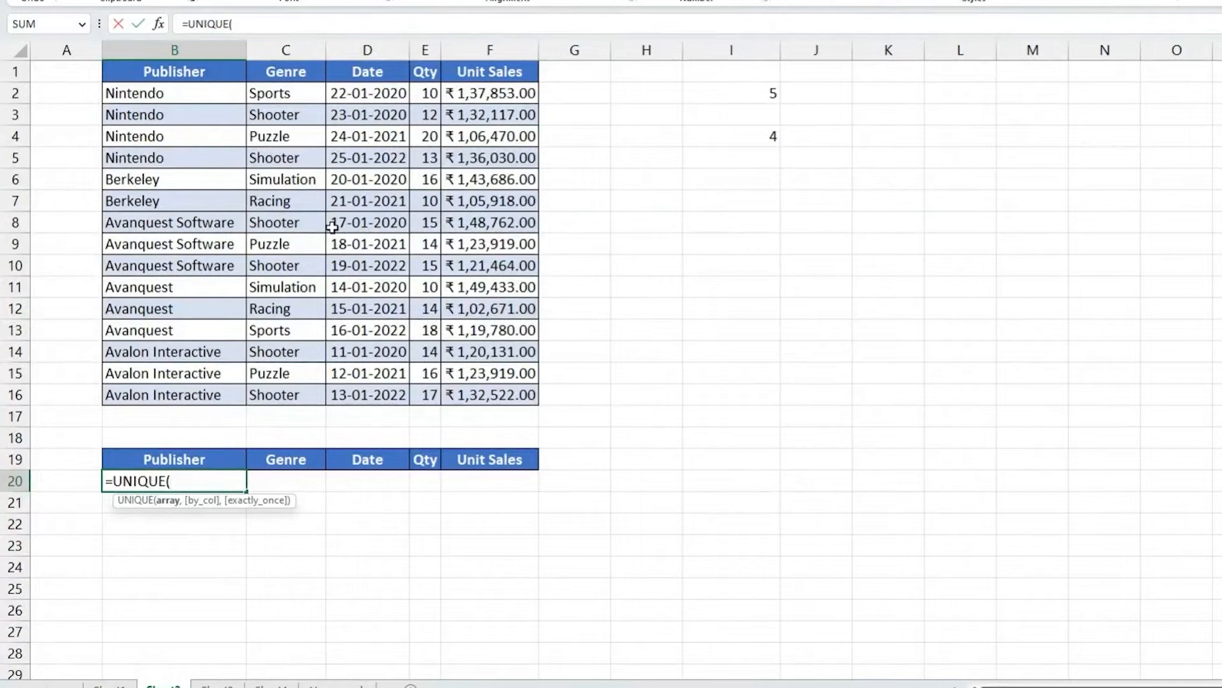
left_click_drag(128, 91, 474, 394)
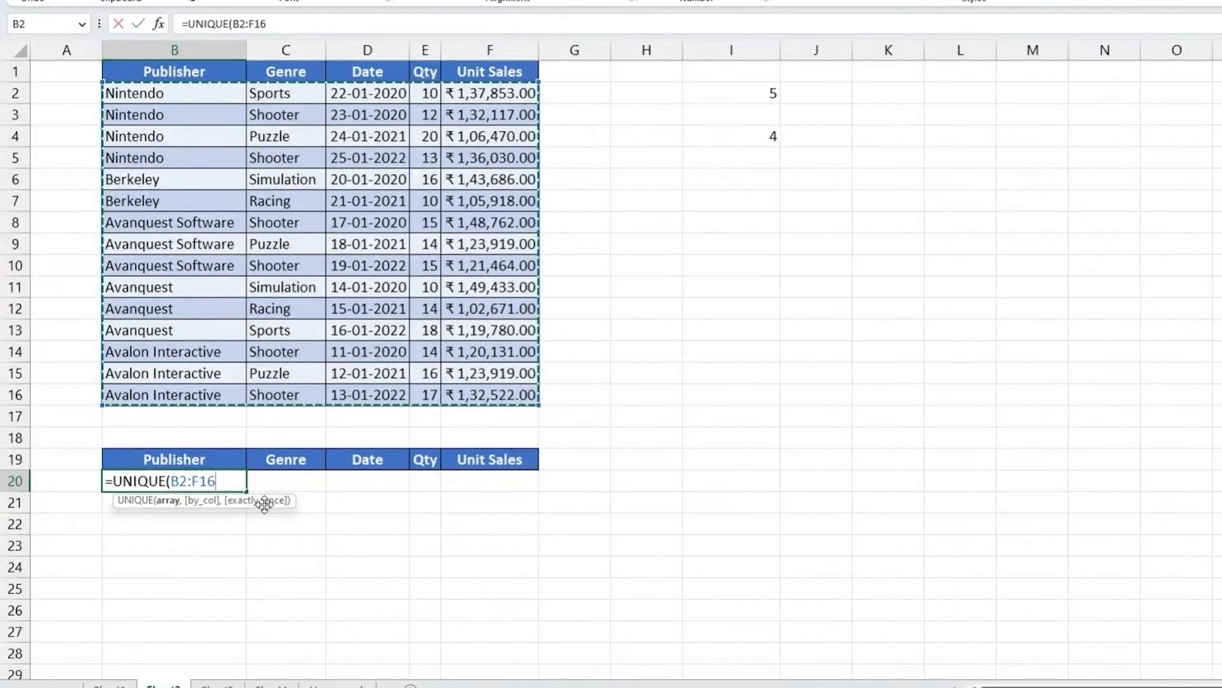
- Complete the formula =UNIQUE(B2:F16) in cell B20 and check the rows it returns
type(")")
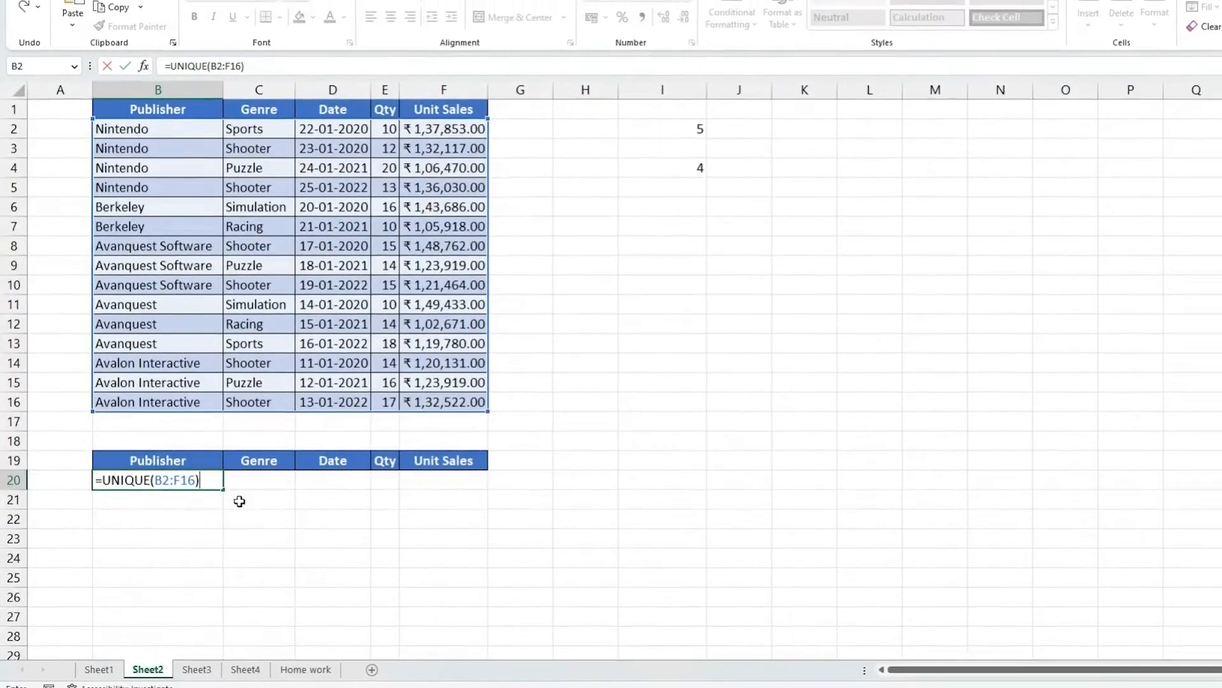
key("Return")
scroll(201, 496, "down", 3)
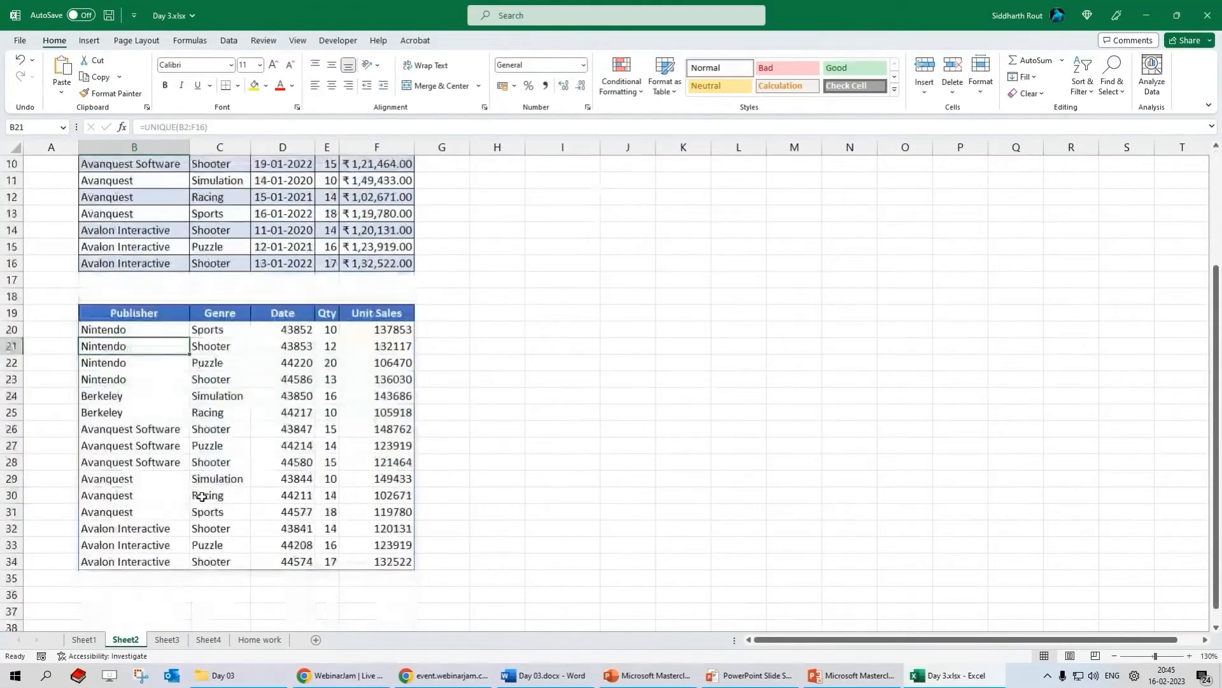
left_click(136, 330)
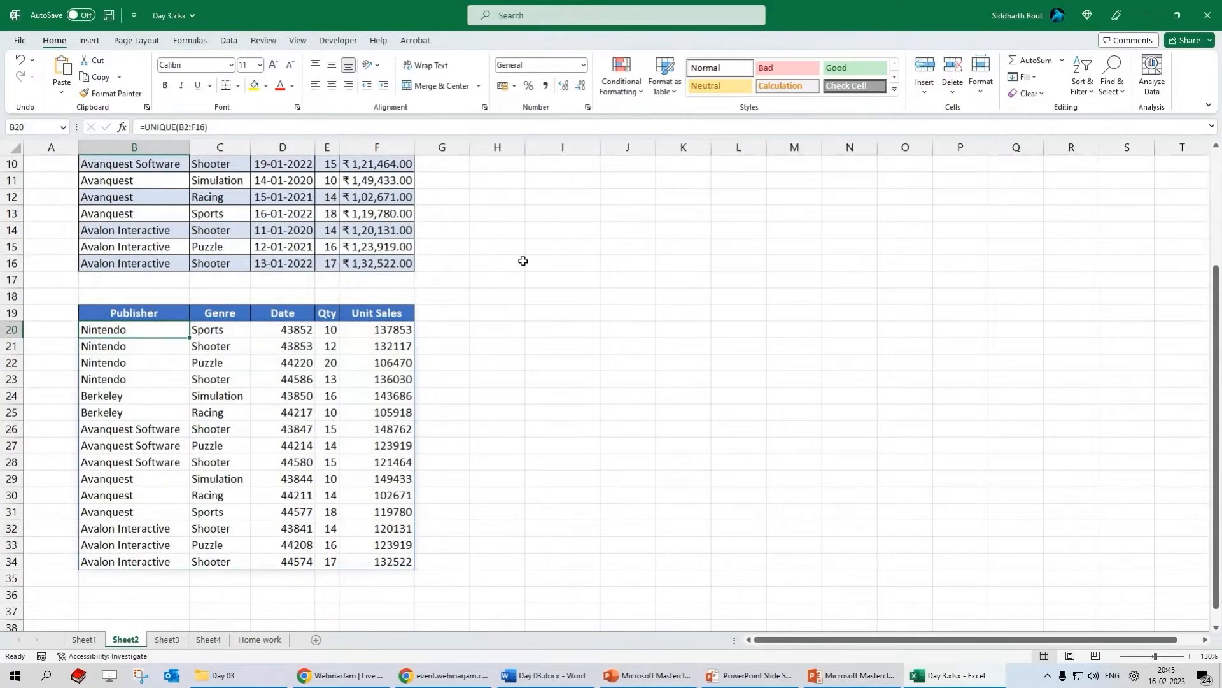
- Narrow the array in B20's formula to the Publisher column only, making it =UNIQUE(B2:B16)
scroll(515, 259, "up", 2)
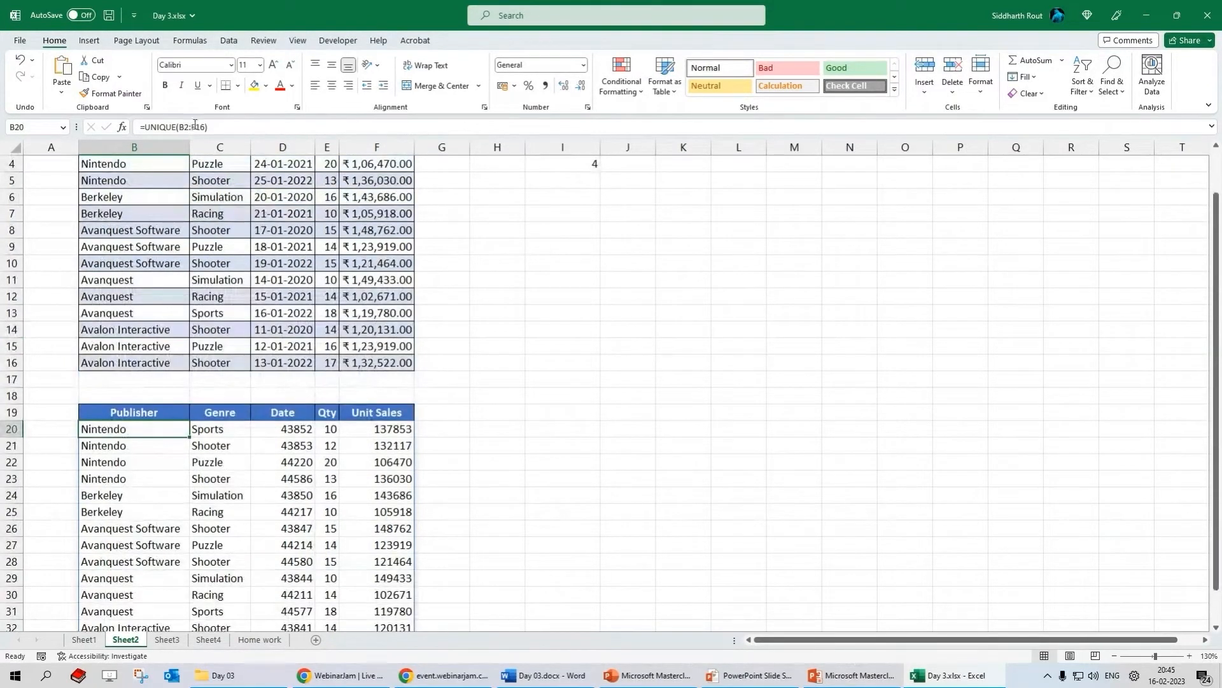
left_click(196, 125)
type("B")
key("Return")
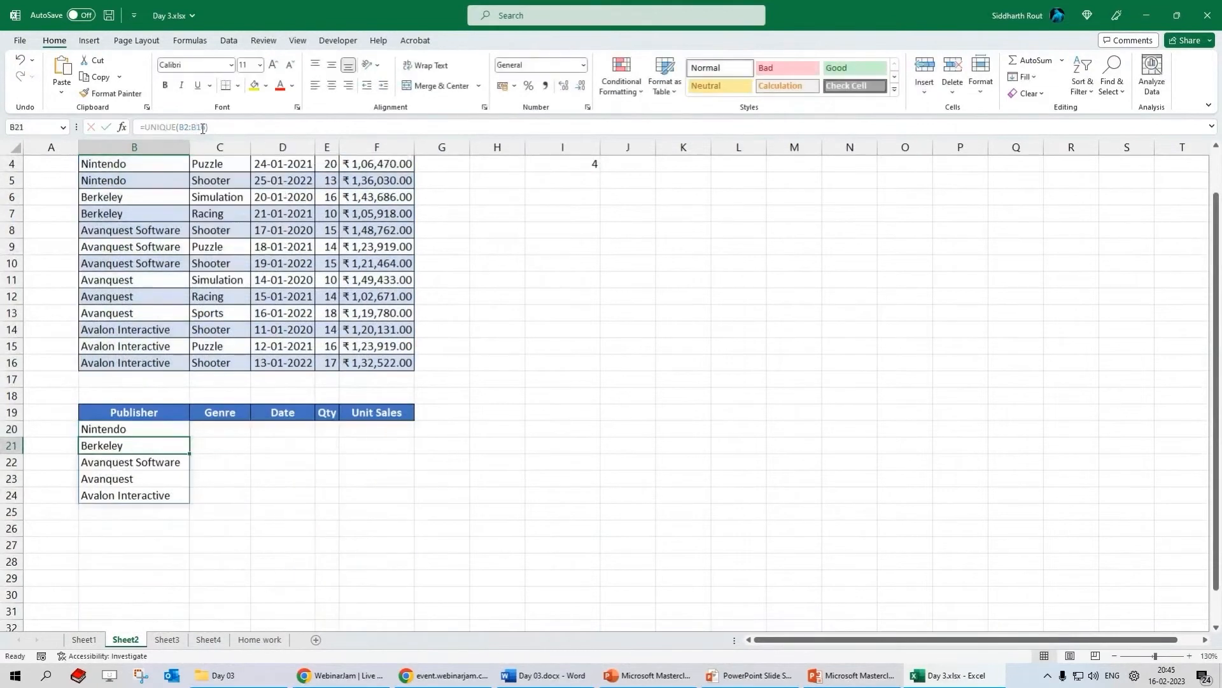
- Compare the publisher list starting in B20 with the source publishers and the full Nintendo rows in the upper table
left_click_drag(139, 431, 169, 496)
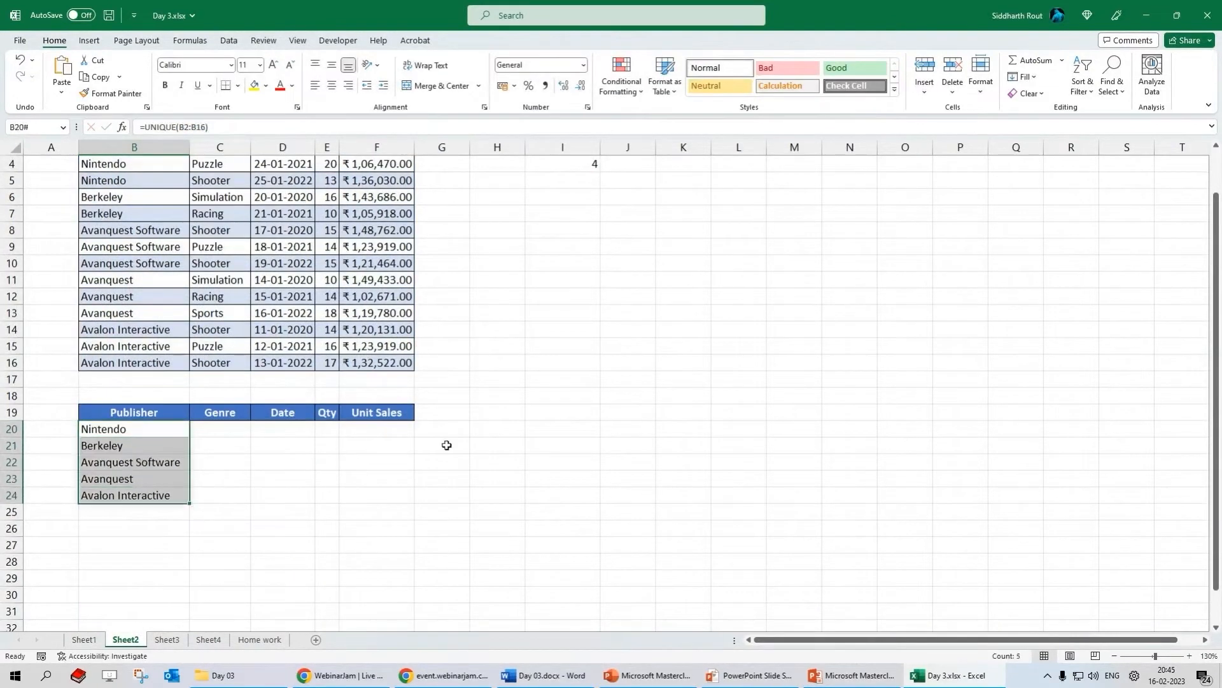
scroll(459, 423, "up", 1)
left_click_drag(137, 185, 125, 413)
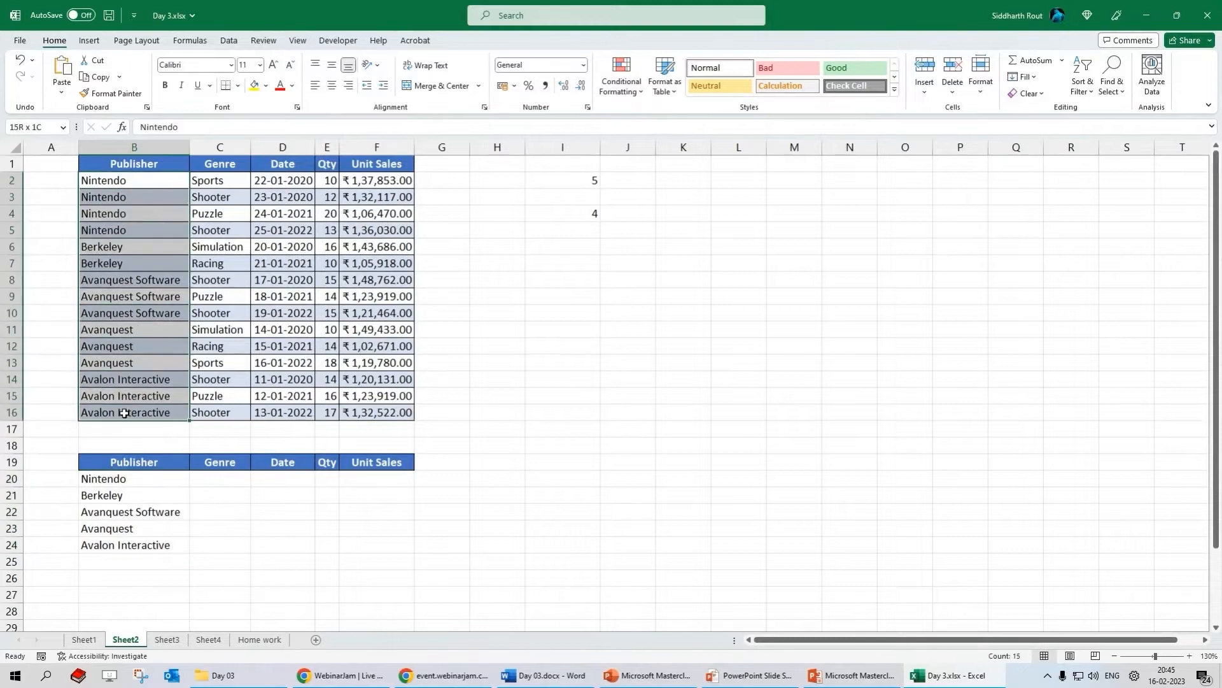
left_click(121, 483)
left_click_drag(92, 182, 367, 175)
left_click_drag(115, 231, 395, 218)
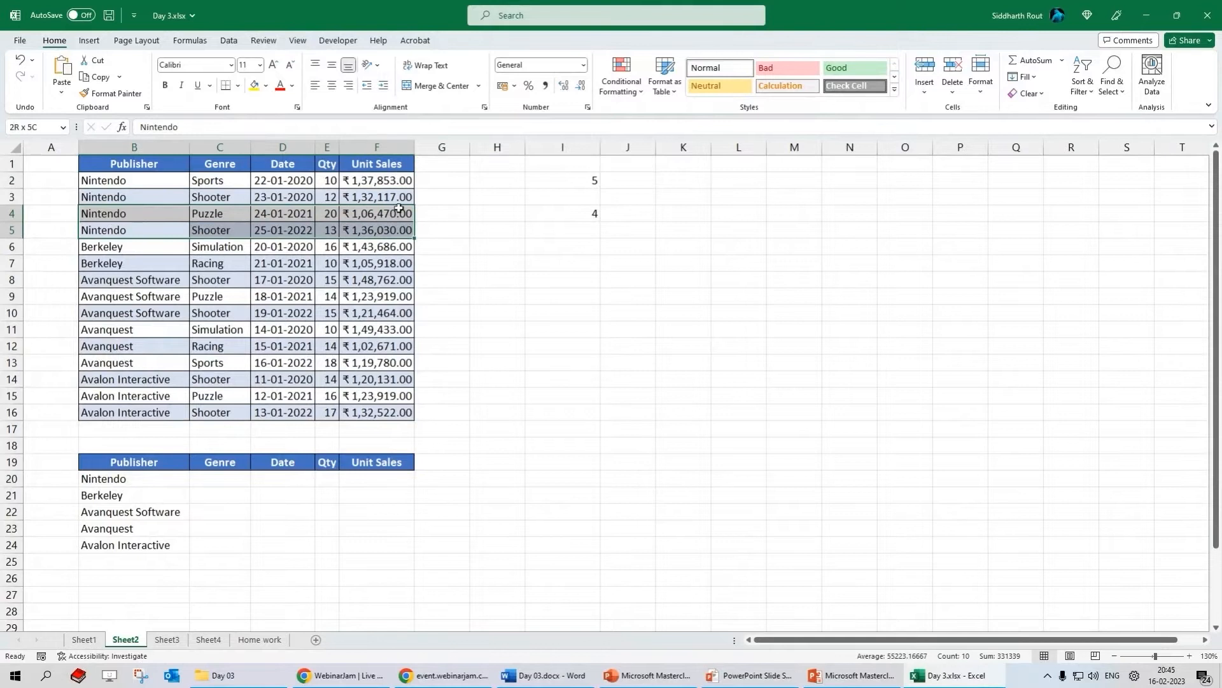
left_click(394, 218)
left_click_drag(111, 215, 407, 213)
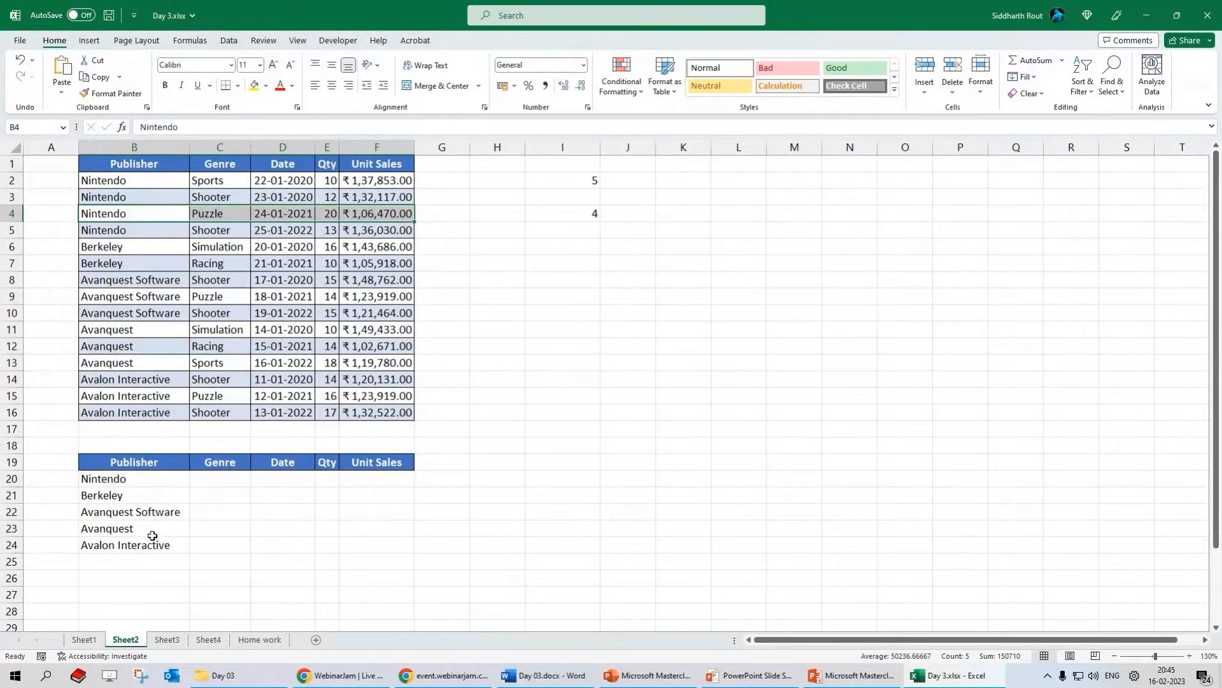
left_click(112, 480)
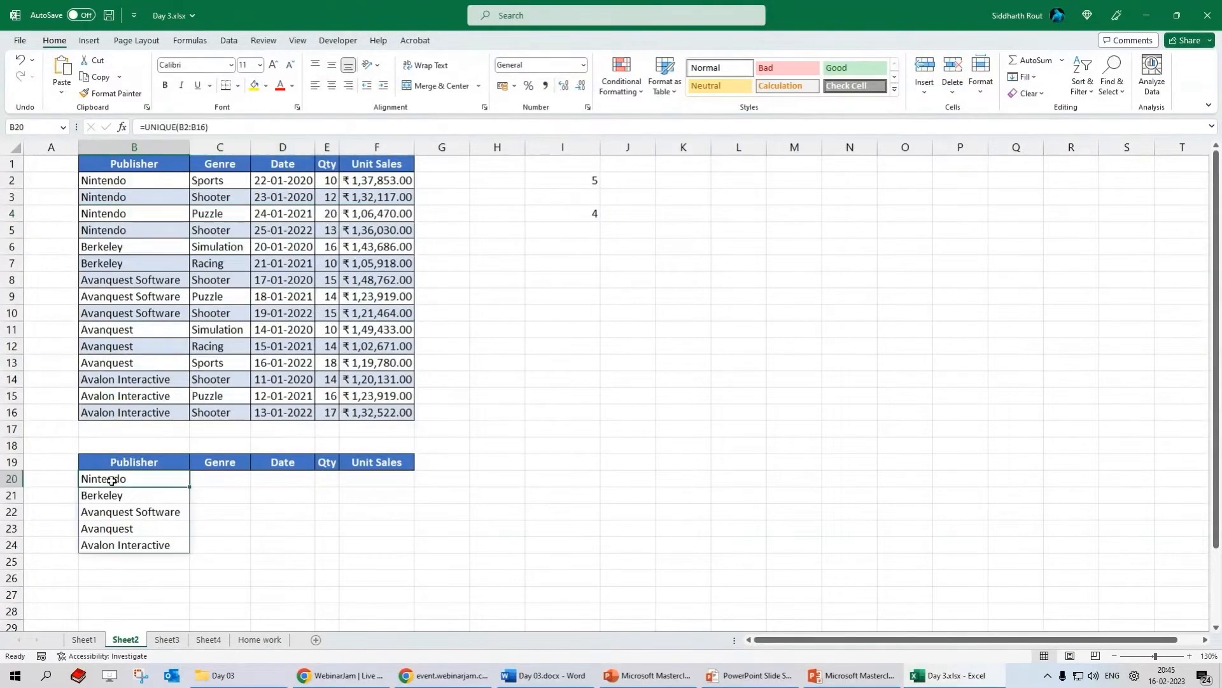
- Reselect B2:B16 as the array of B20's UNIQUE formula and compare the source publishers with the unique list
left_click_drag(179, 127, 205, 126)
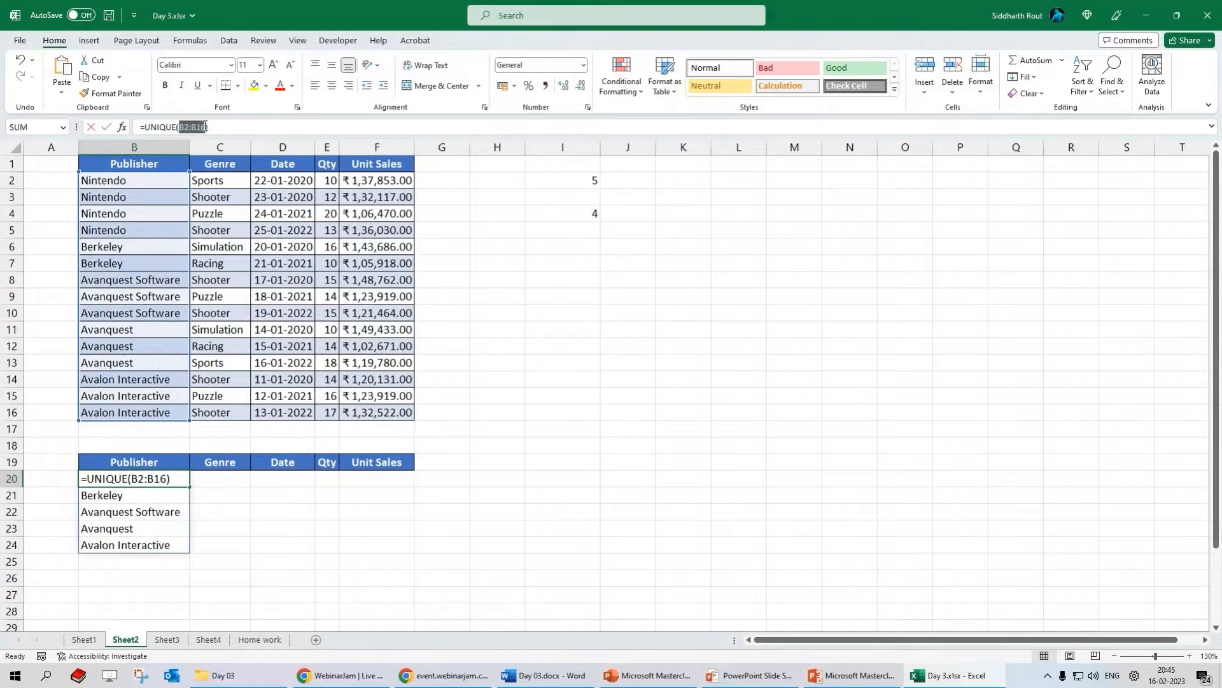
left_click_drag(133, 183, 121, 415)
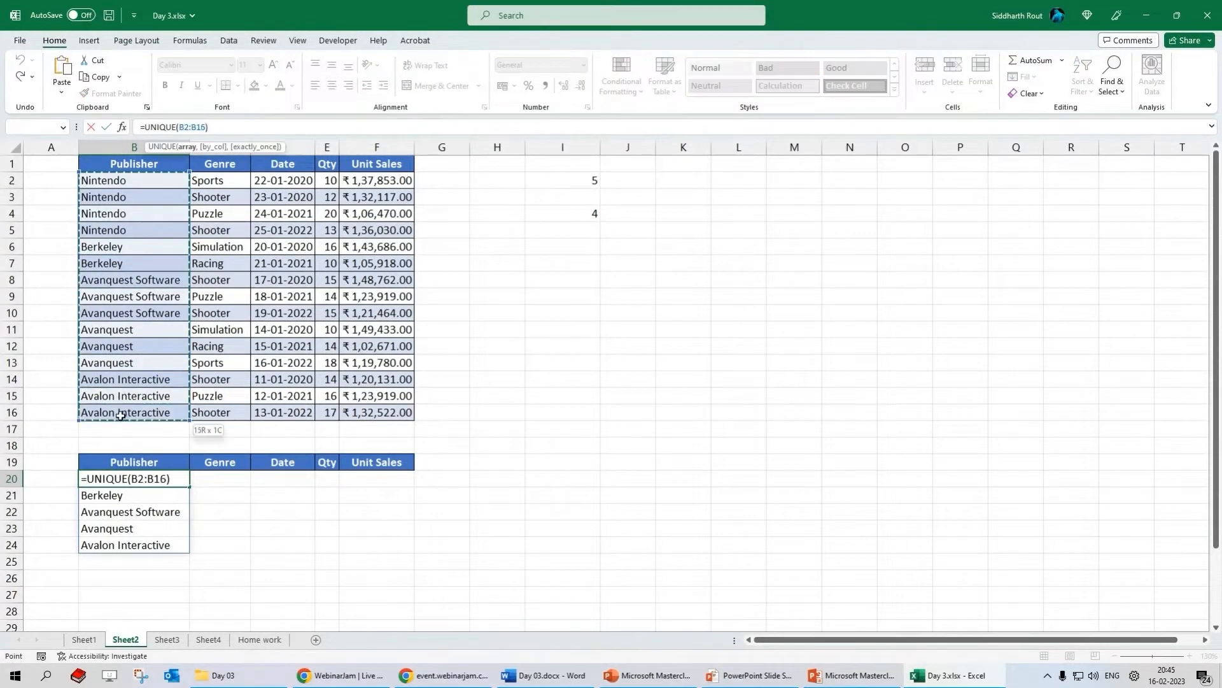
key("Return")
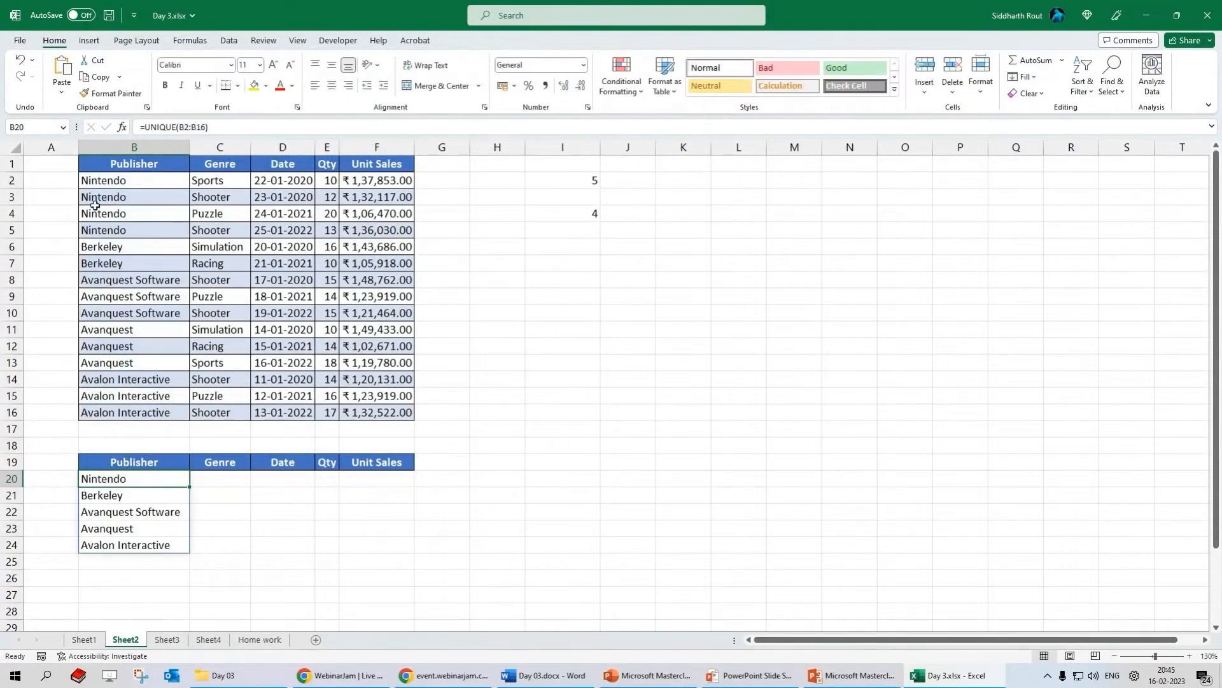
left_click_drag(119, 184, 131, 314)
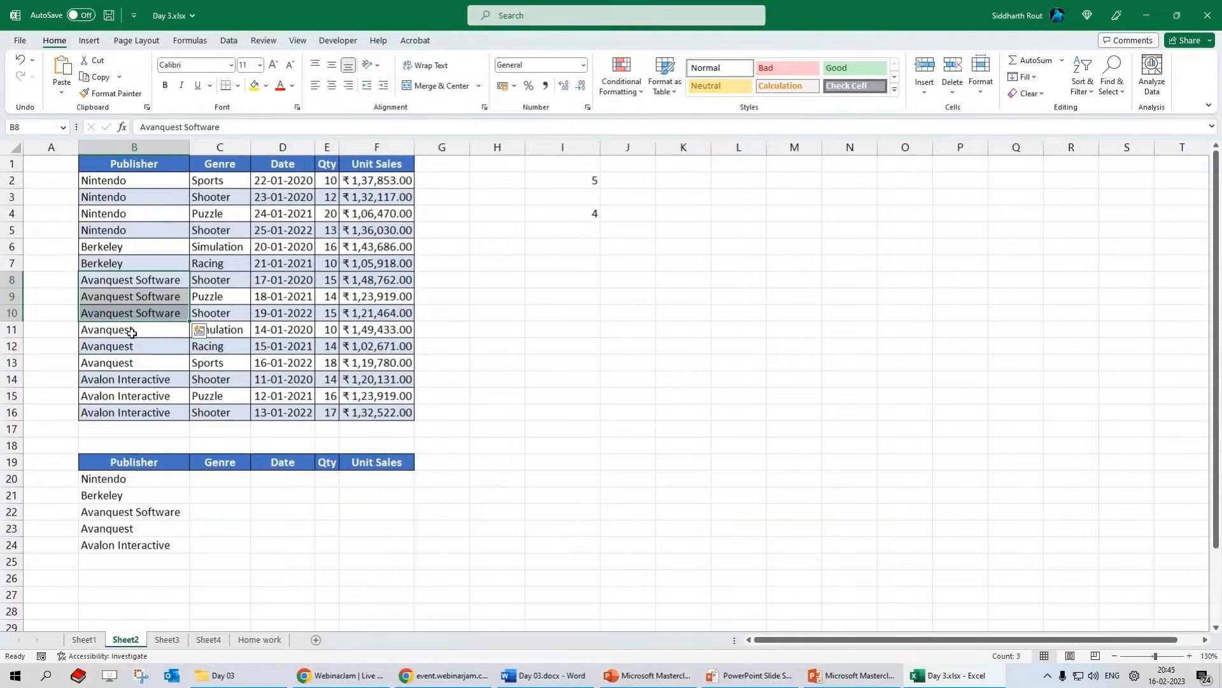
left_click(132, 331)
left_click(130, 381)
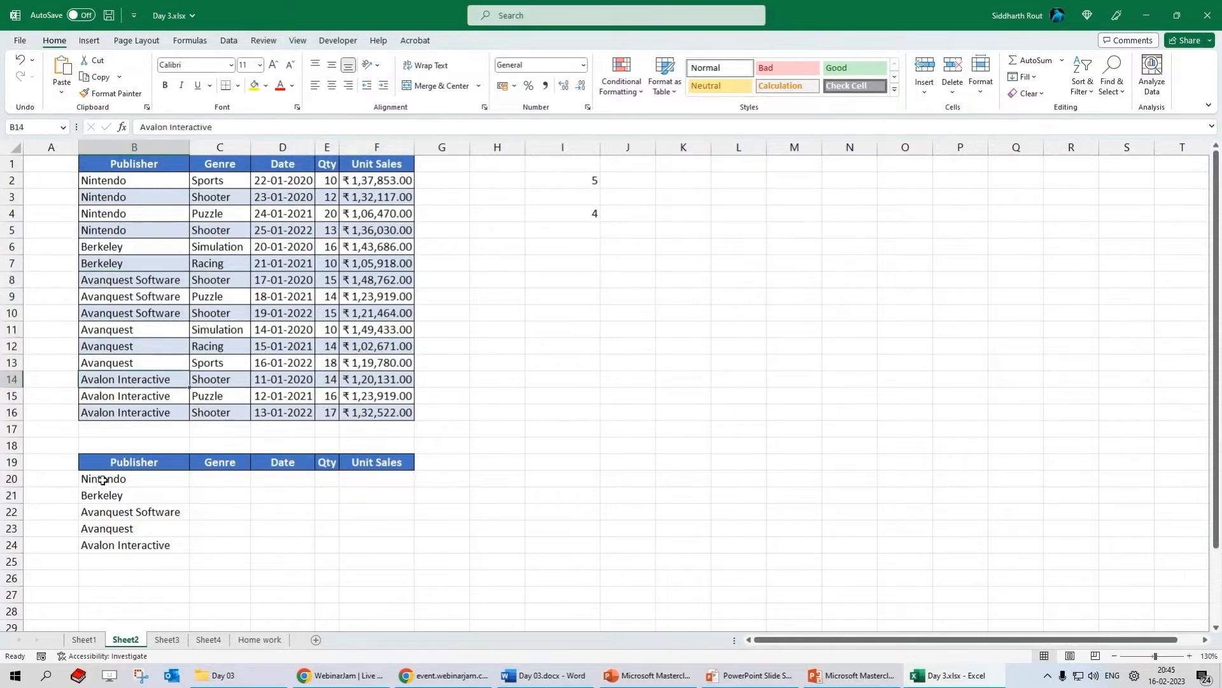
left_click_drag(103, 480, 117, 541)
- Add both optional arguments as 0 to the formula in B20, making it =UNIQUE(B2:B16,0,0)
left_click(128, 479)
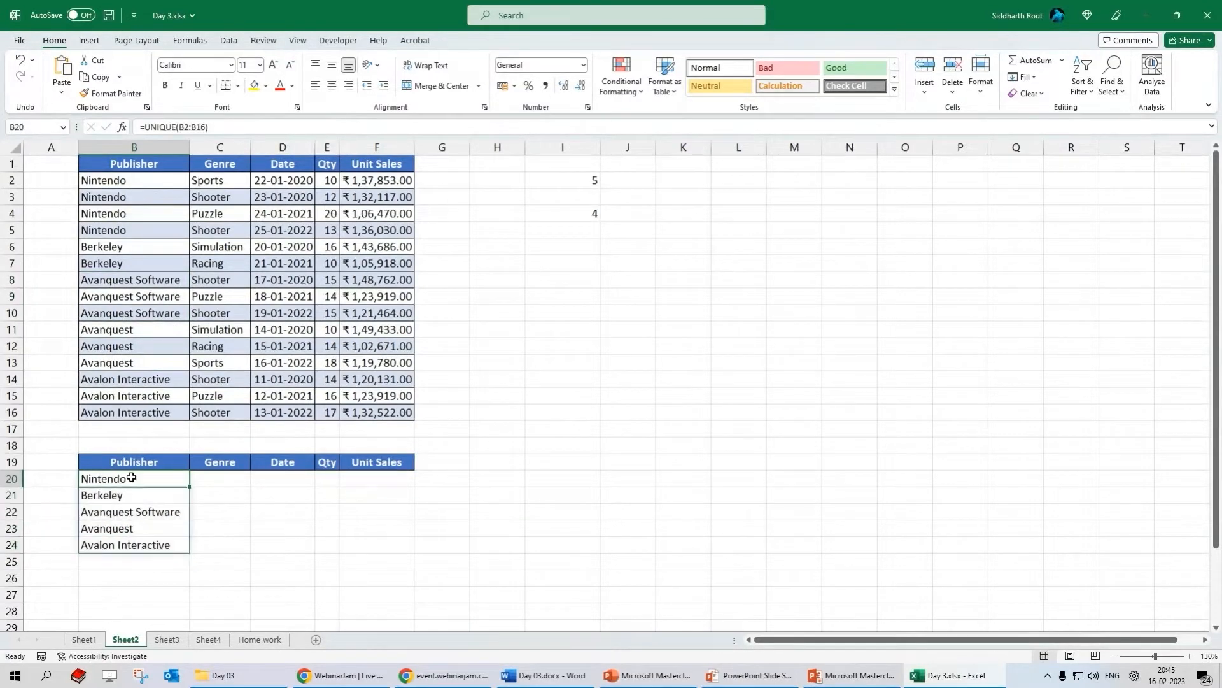
left_click(206, 126)
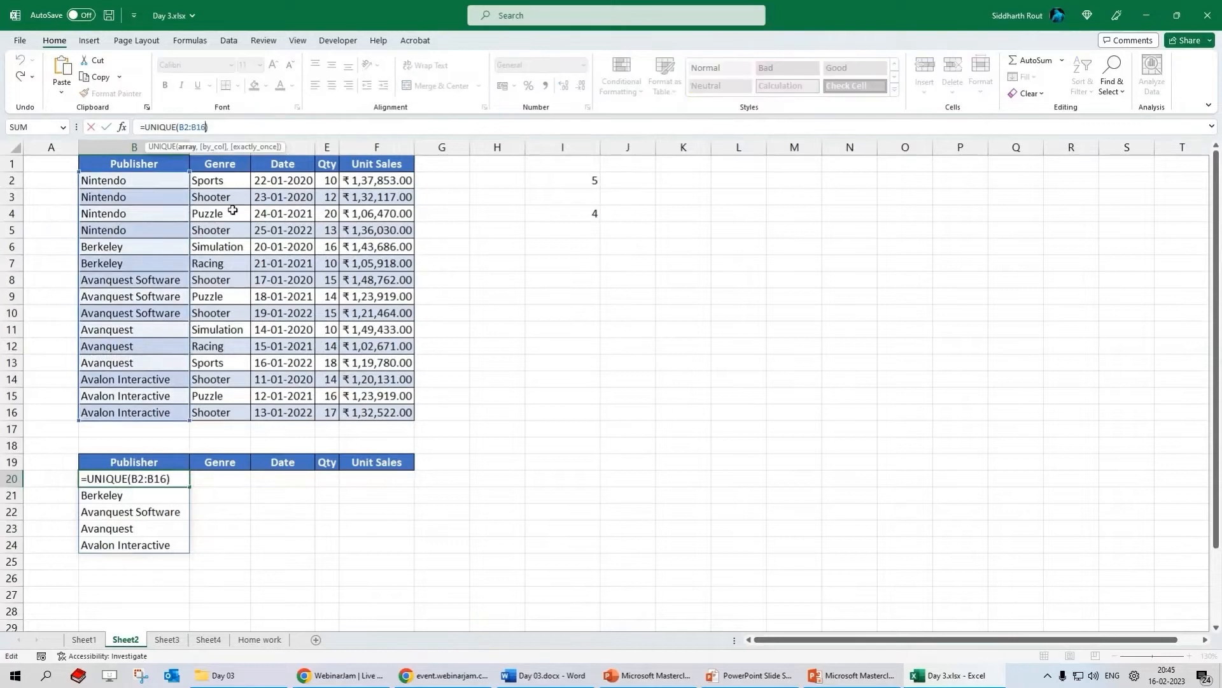
type(",")
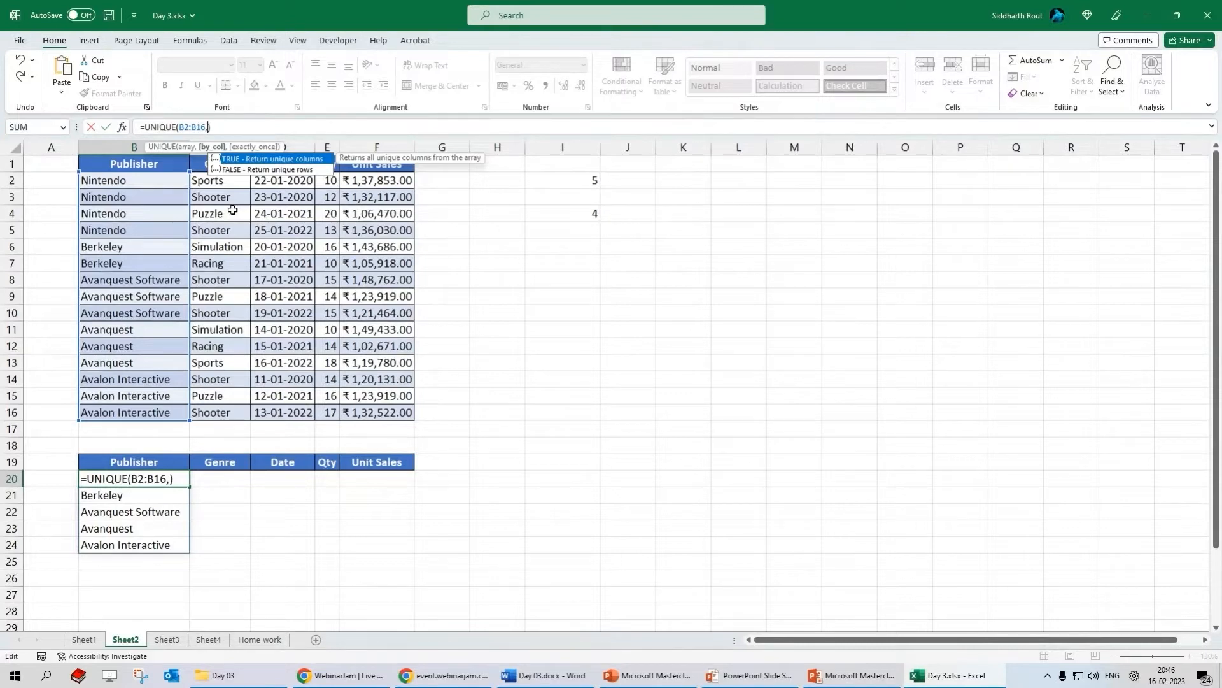
type("0,")
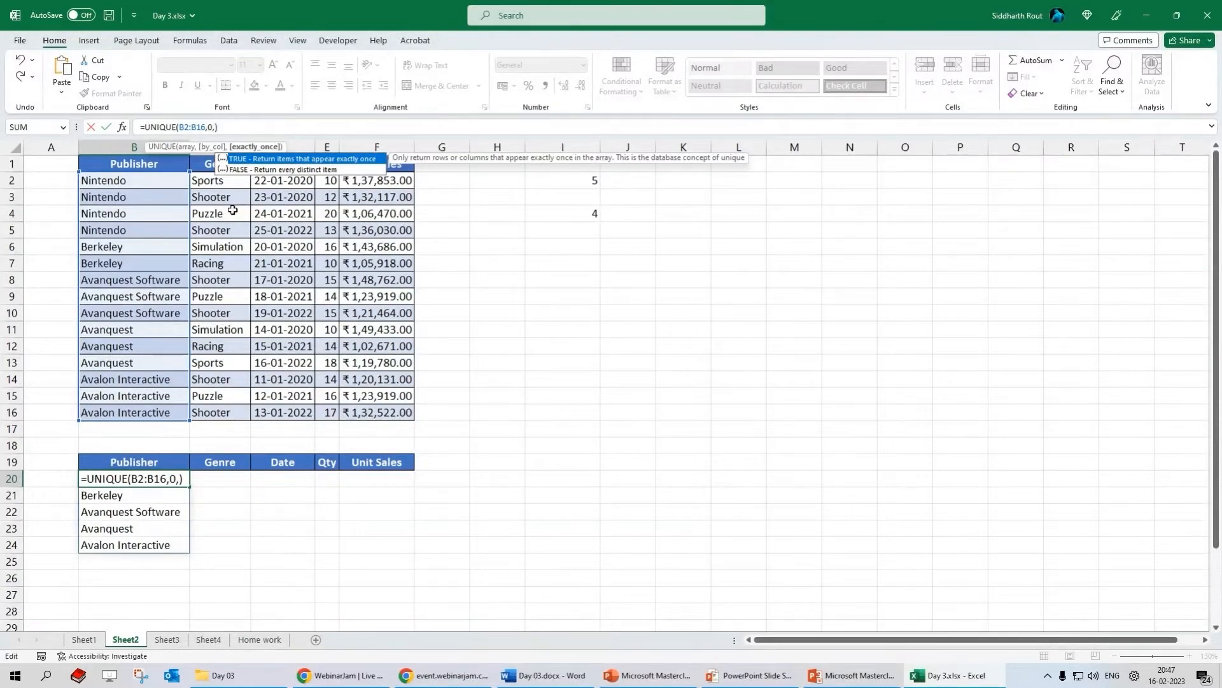
type("0)")
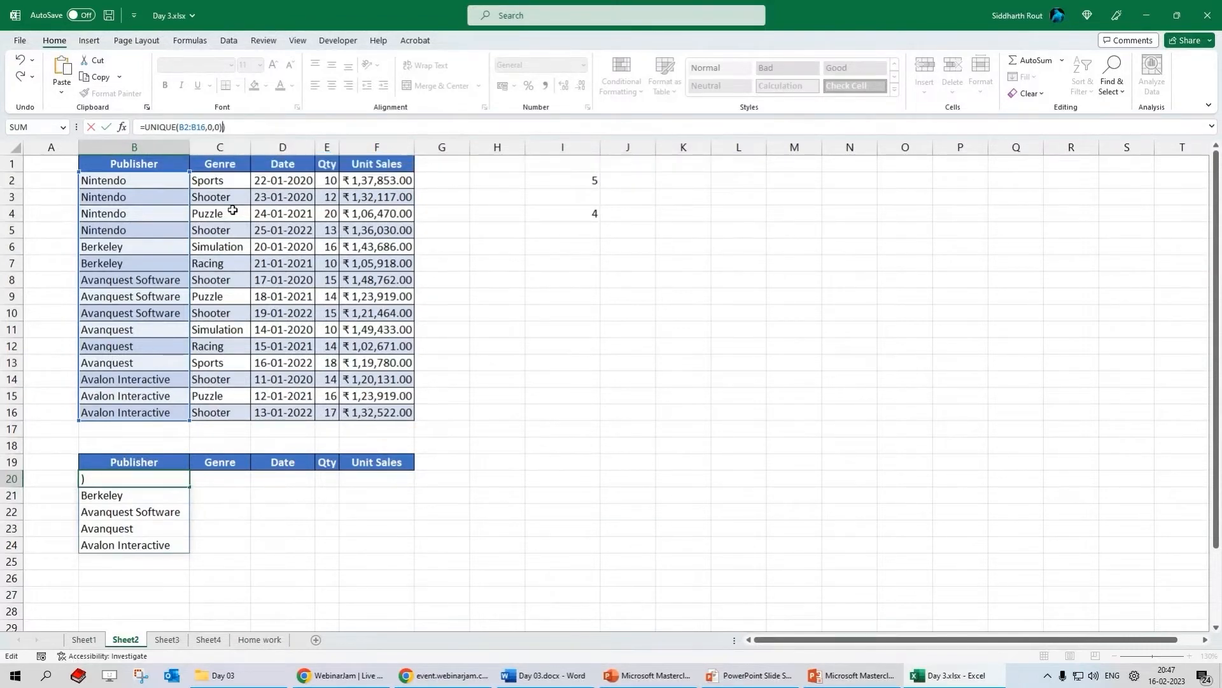
key("BackSpace")
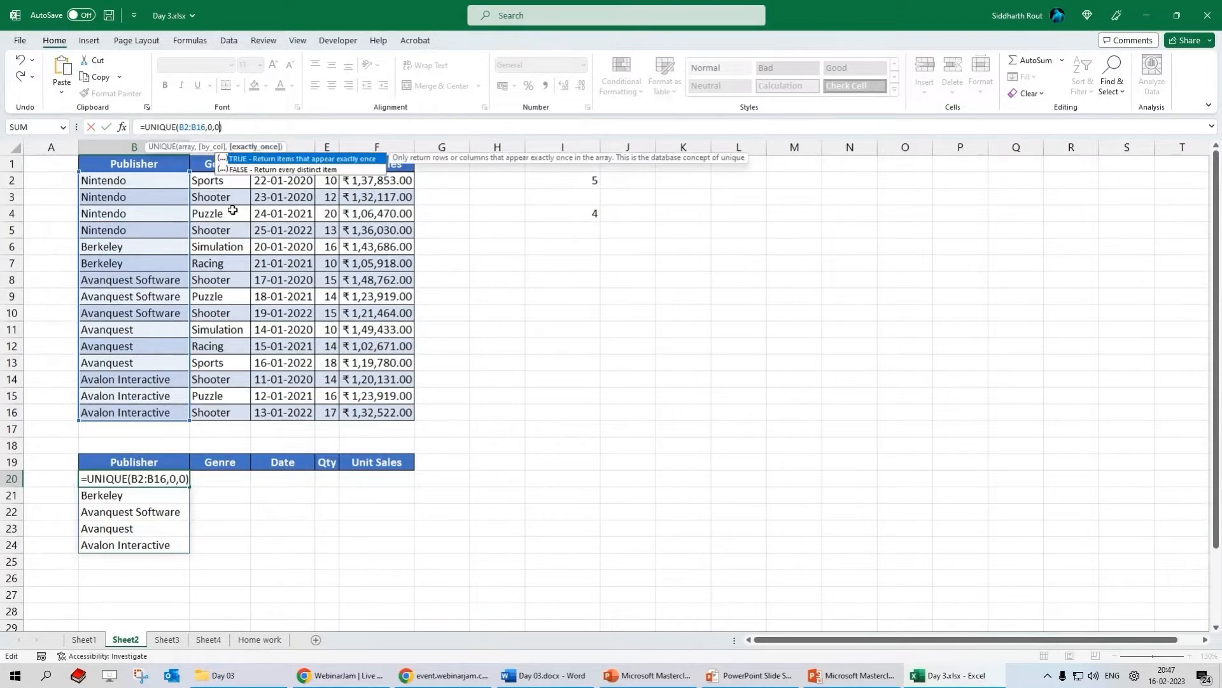
key("ctrl+Return")
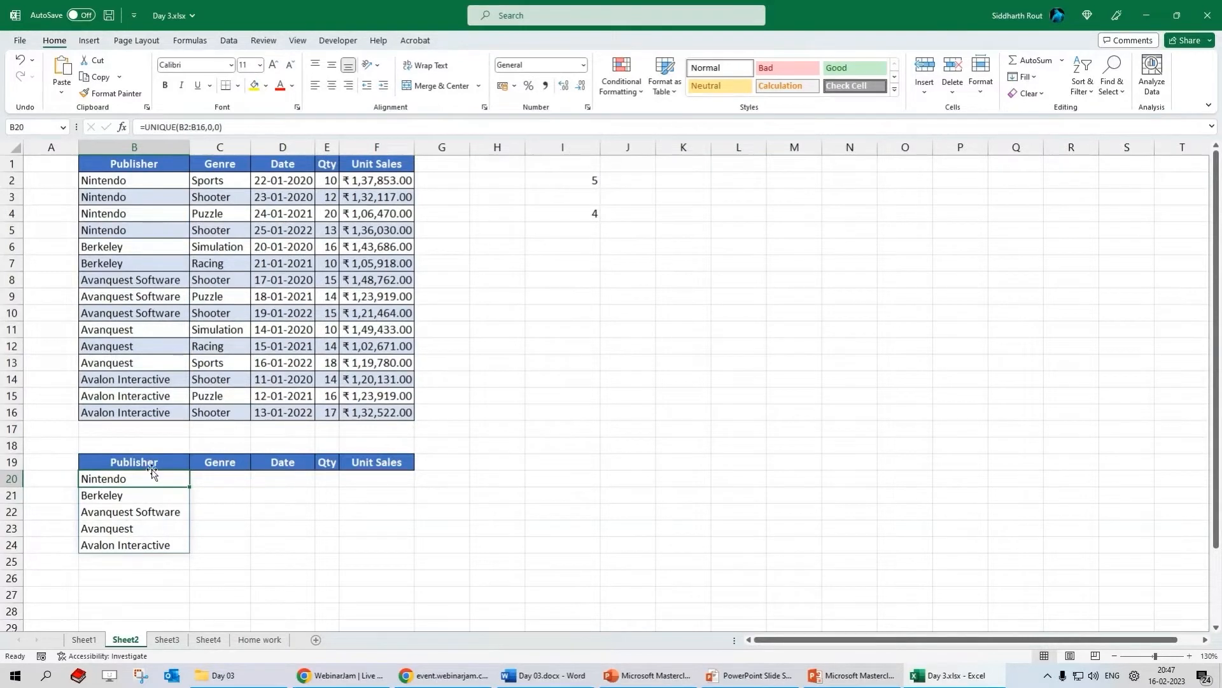
- Set the exactly_once argument of B20's formula to 1, making it =UNIQUE(B2:B16,0,1)
left_click(217, 127)
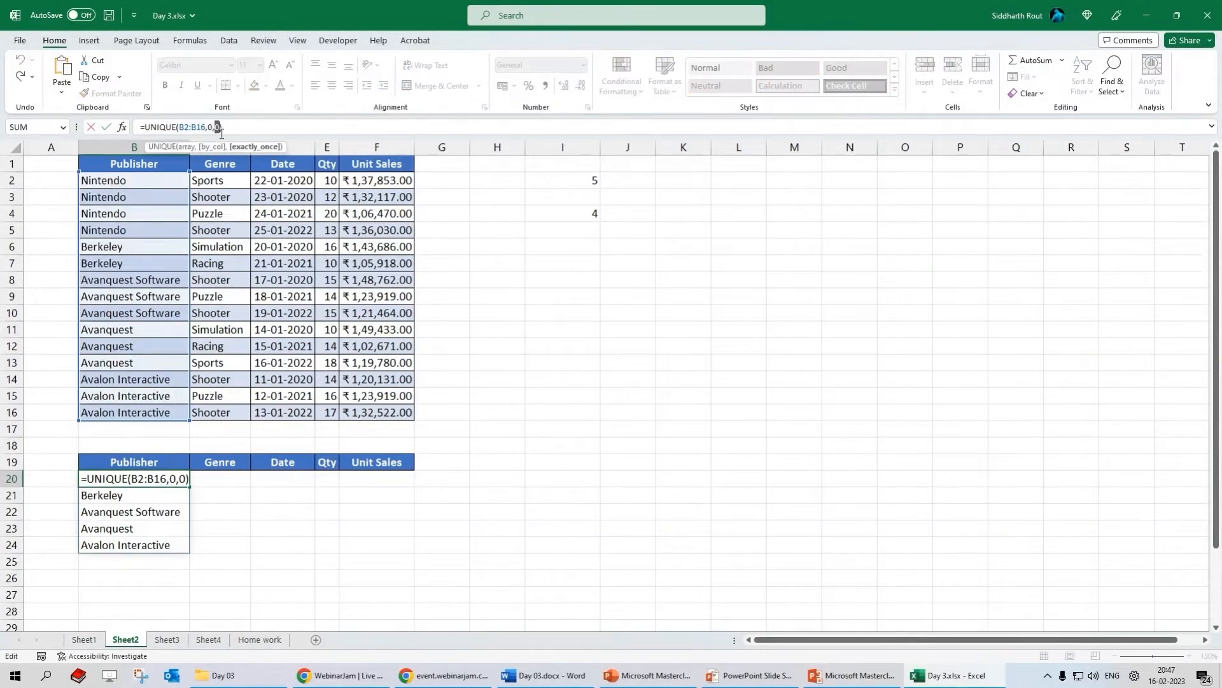
type("1")
key("Return")
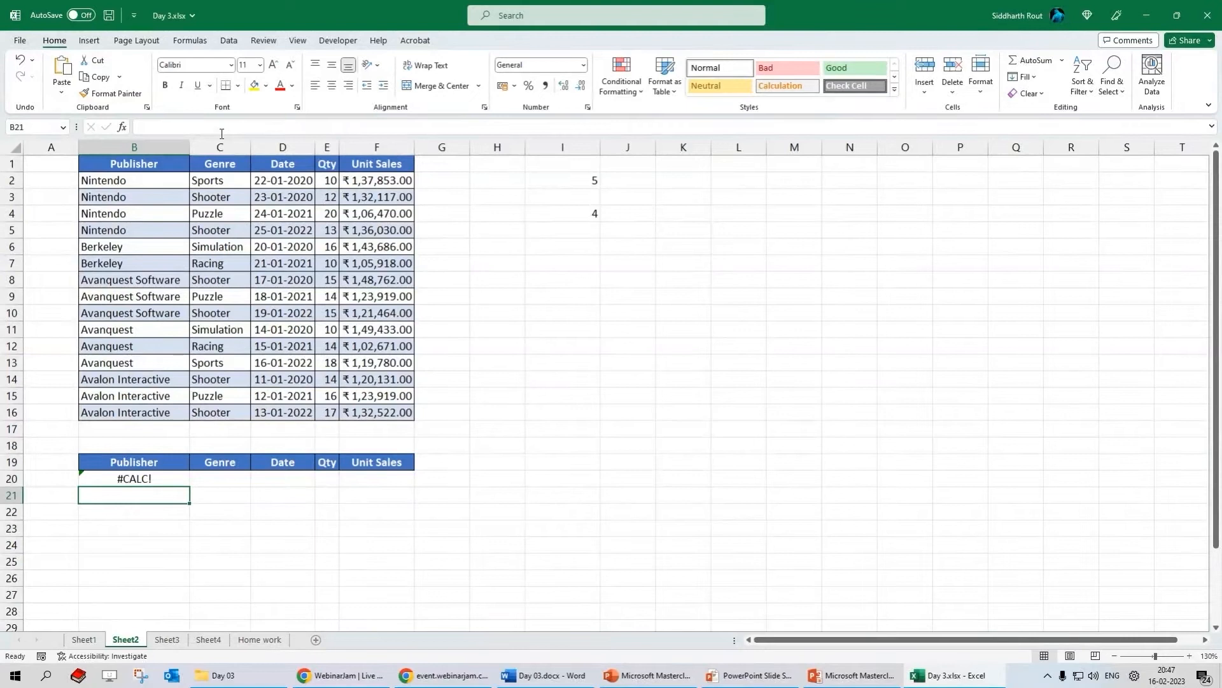
key("Up")
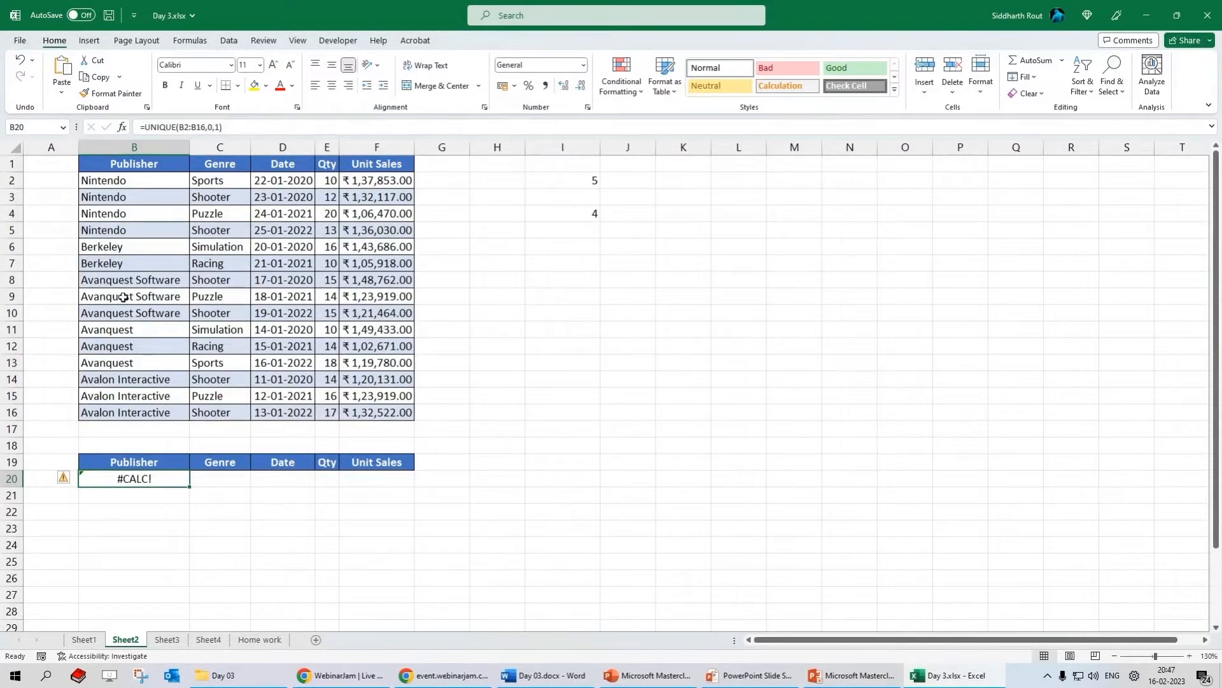
- Try replacing the publisher in B7 with a name used nowhere else, compare it with the list in B20, and undo the replacement
left_click(105, 263)
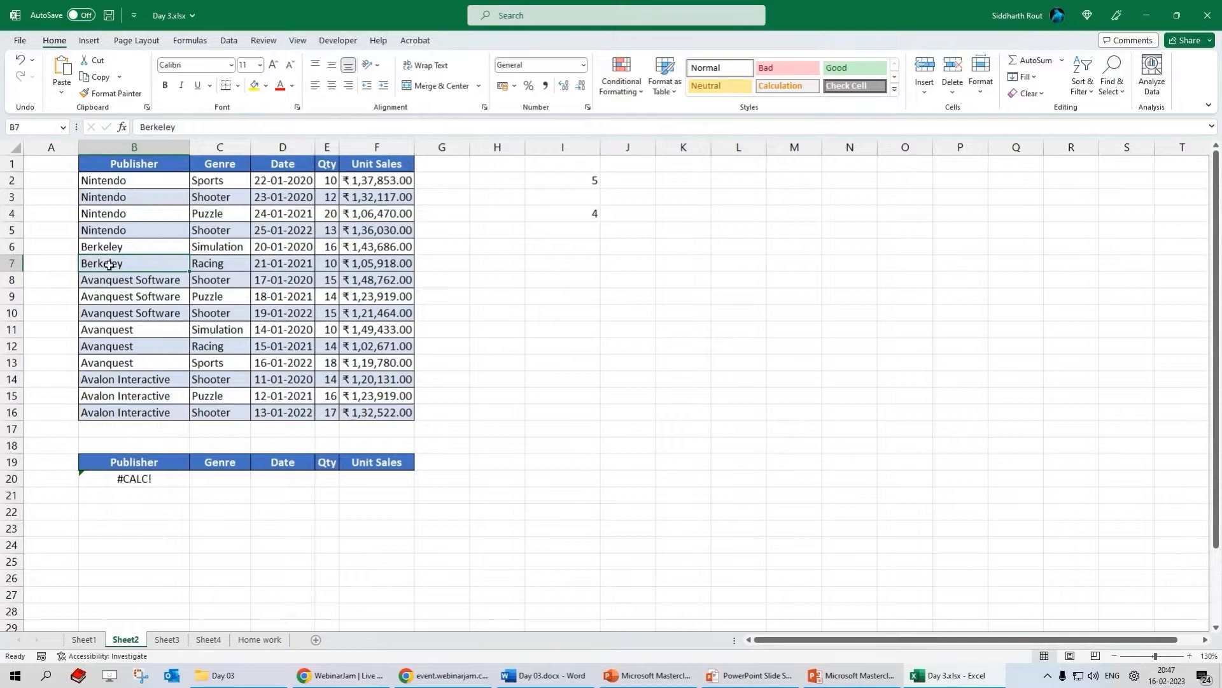
type("Sid")
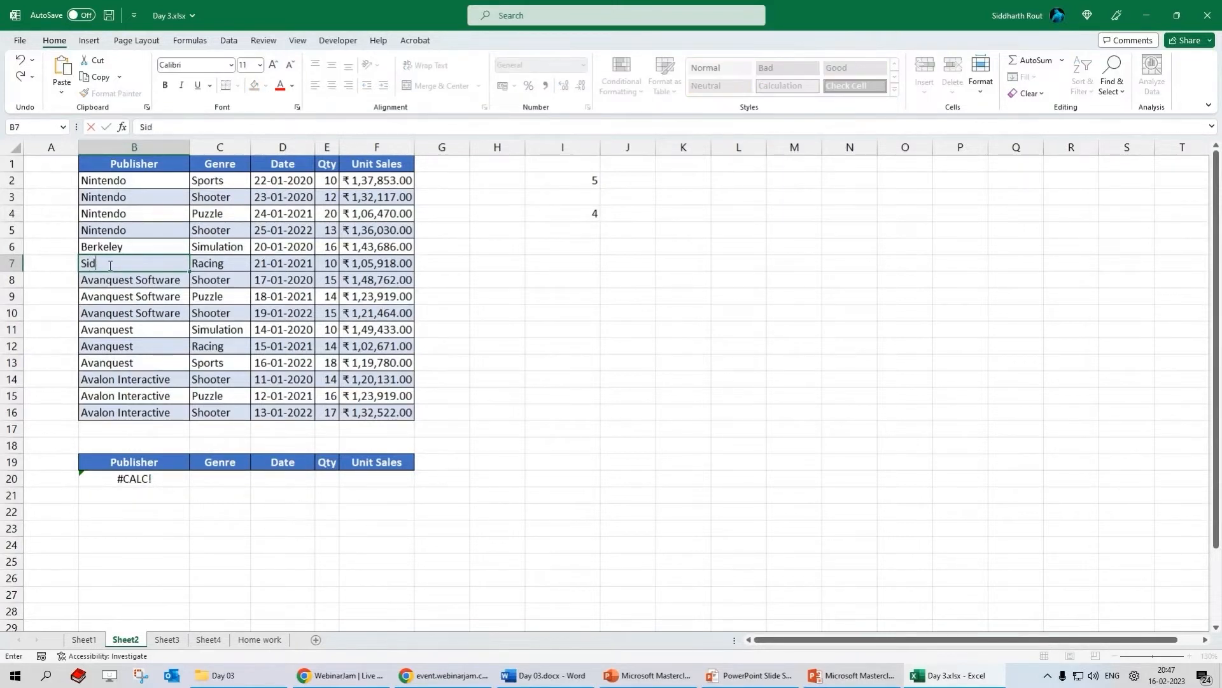
key("Return")
left_click(88, 479)
left_click(93, 496)
left_click_drag(108, 248, 111, 259)
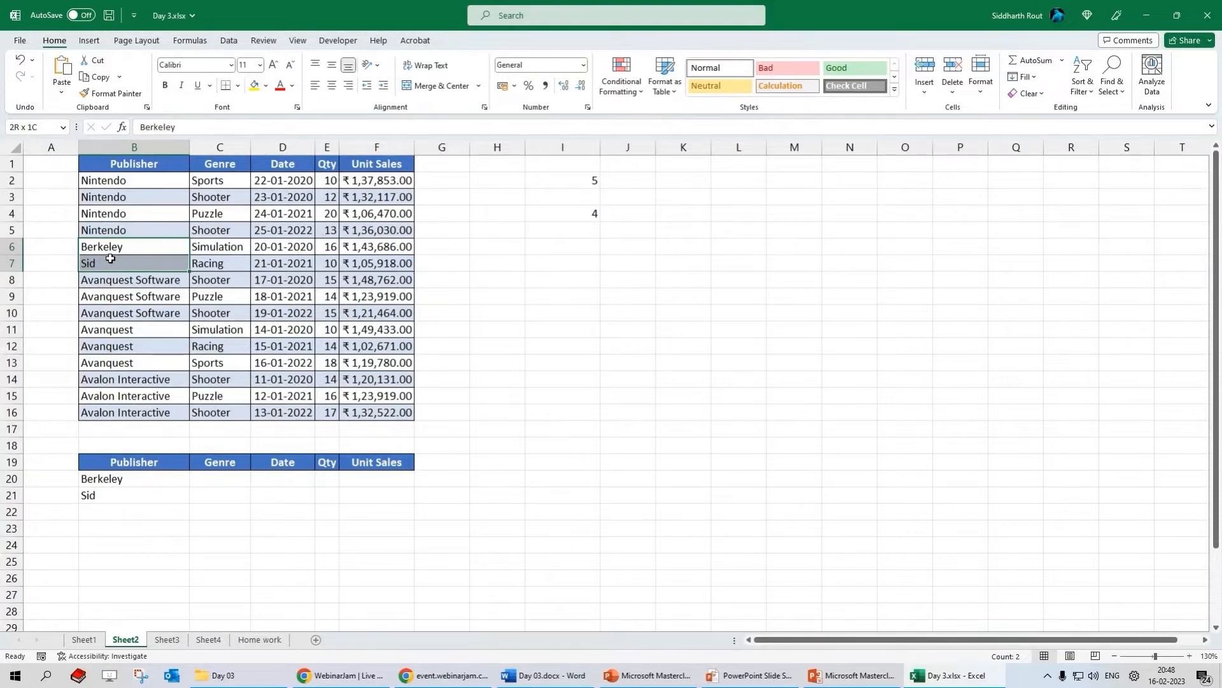
left_click_drag(110, 258, 110, 258)
left_click(142, 357)
key("ctrl+z")
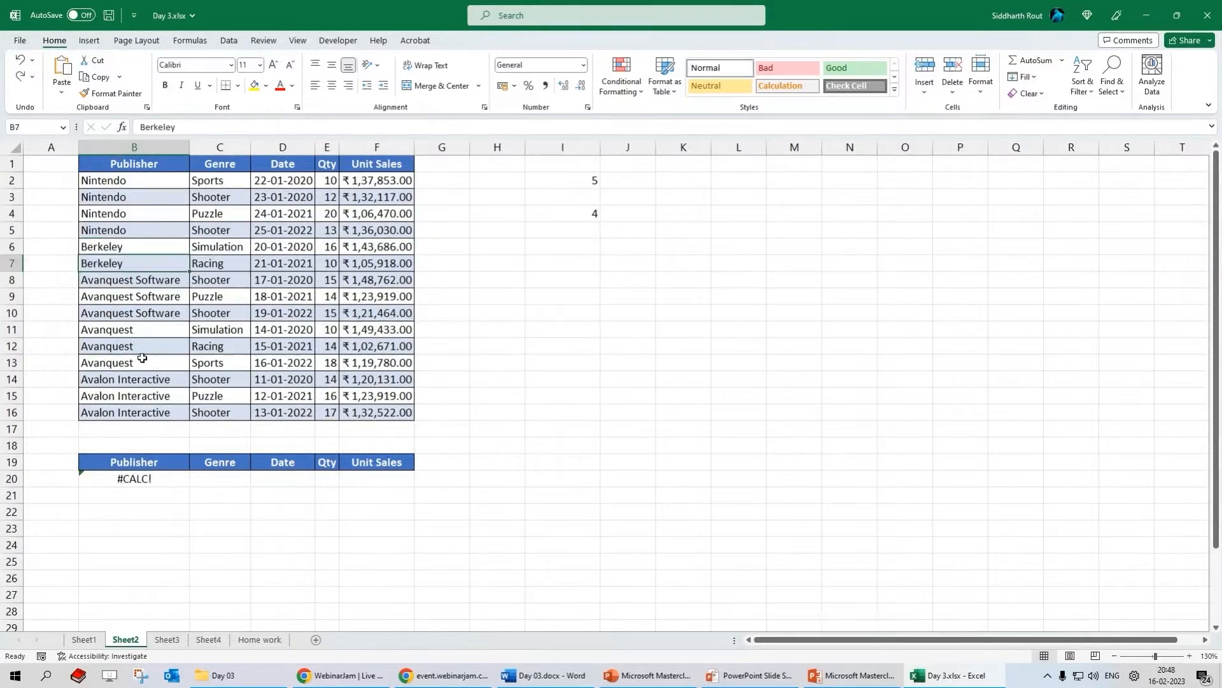
- Clear the formula in B20 and start a new UNIQUE formula there
left_click(134, 479)
key("Delete")
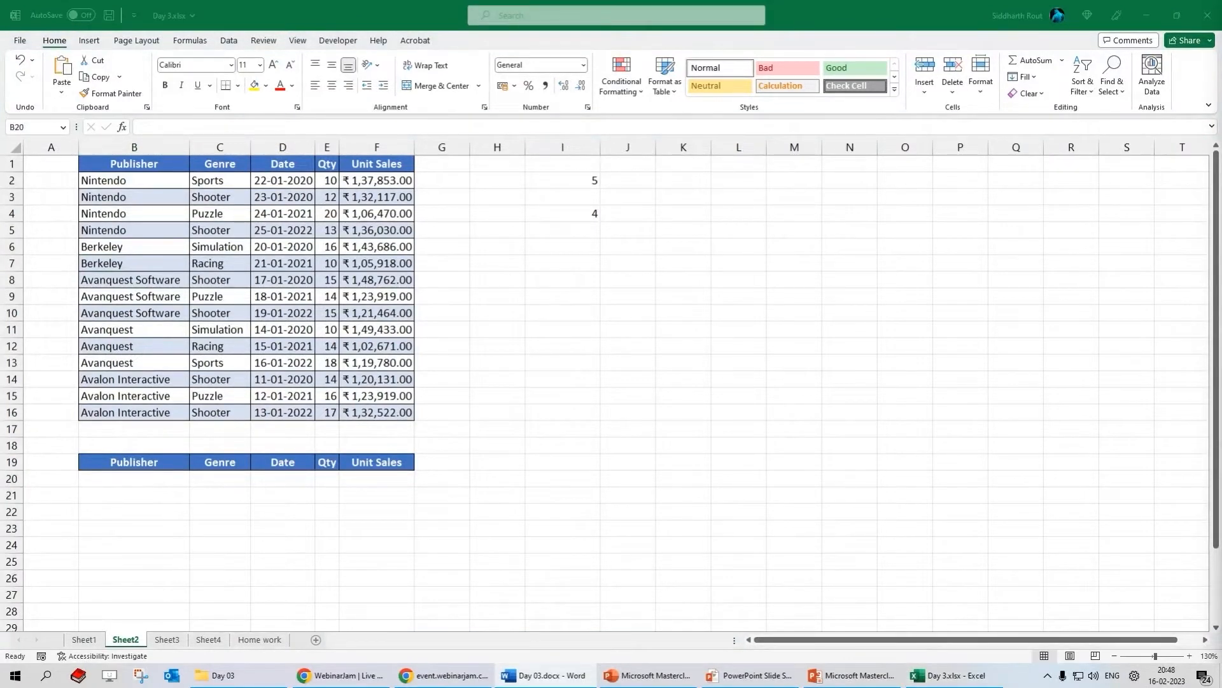
left_click(138, 479)
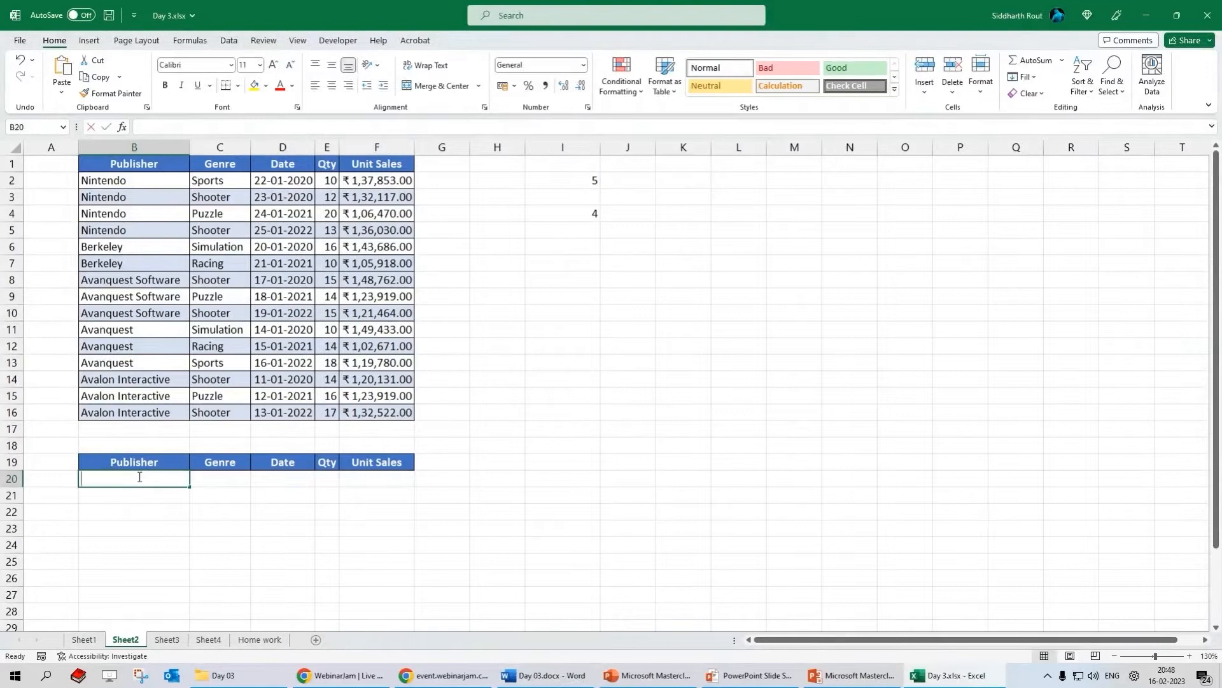
type("=un")
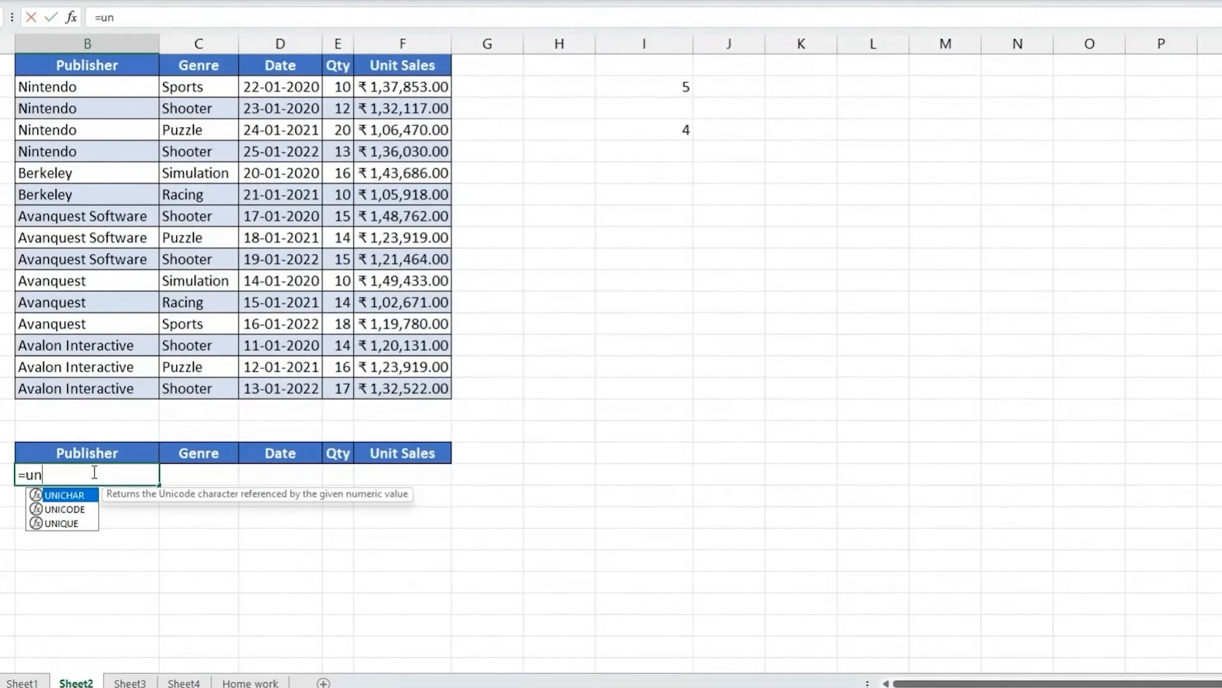
key("Down")
key("Down")
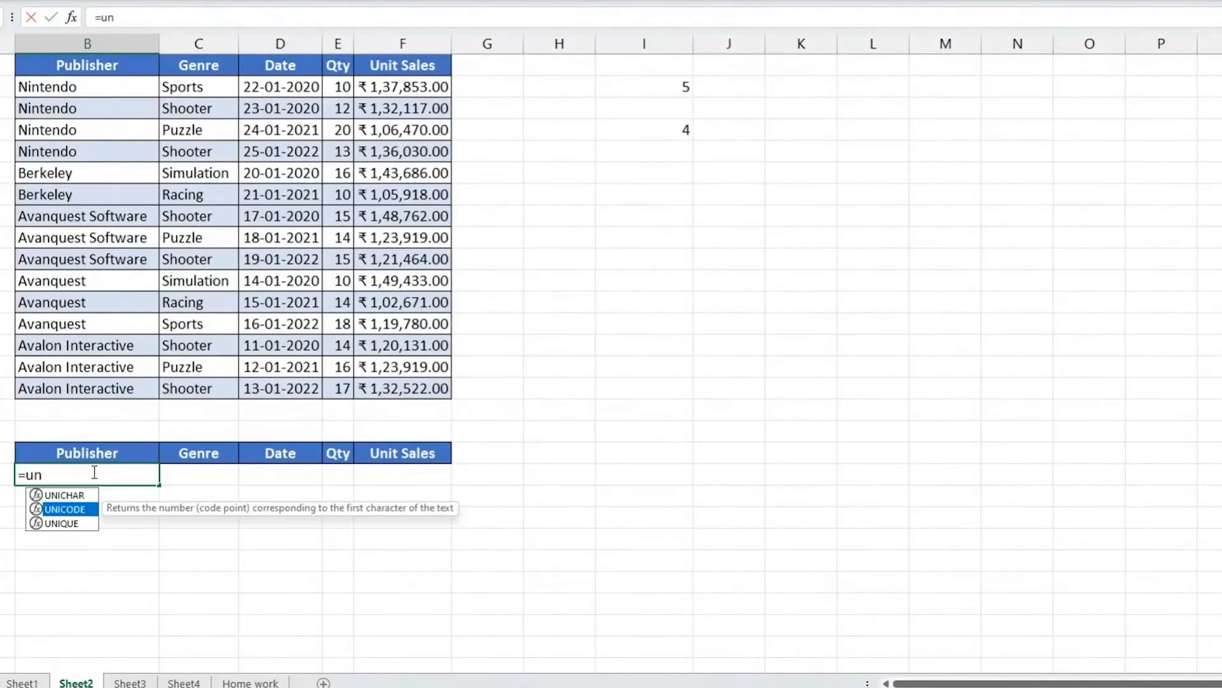
key("Tab")
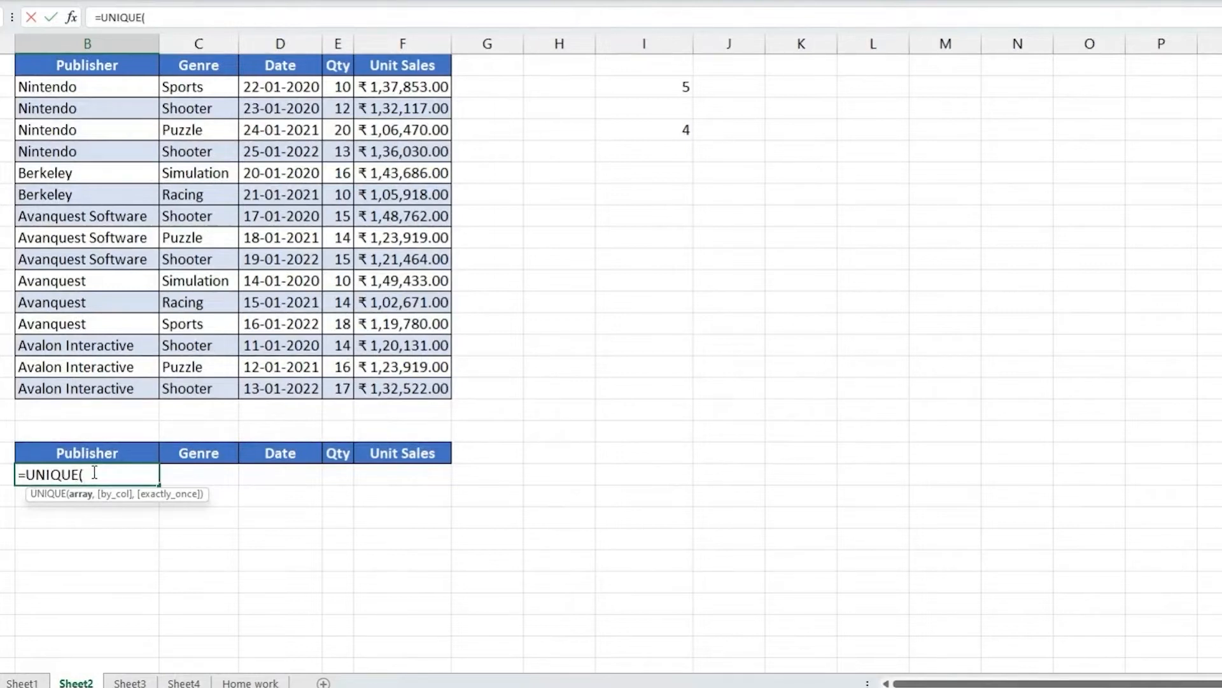
- Nest FILTER(B2:B16,LEFT(B2:B16,3)="Ava","not found") as the array argument of the UNIQUE formula
type("filter")
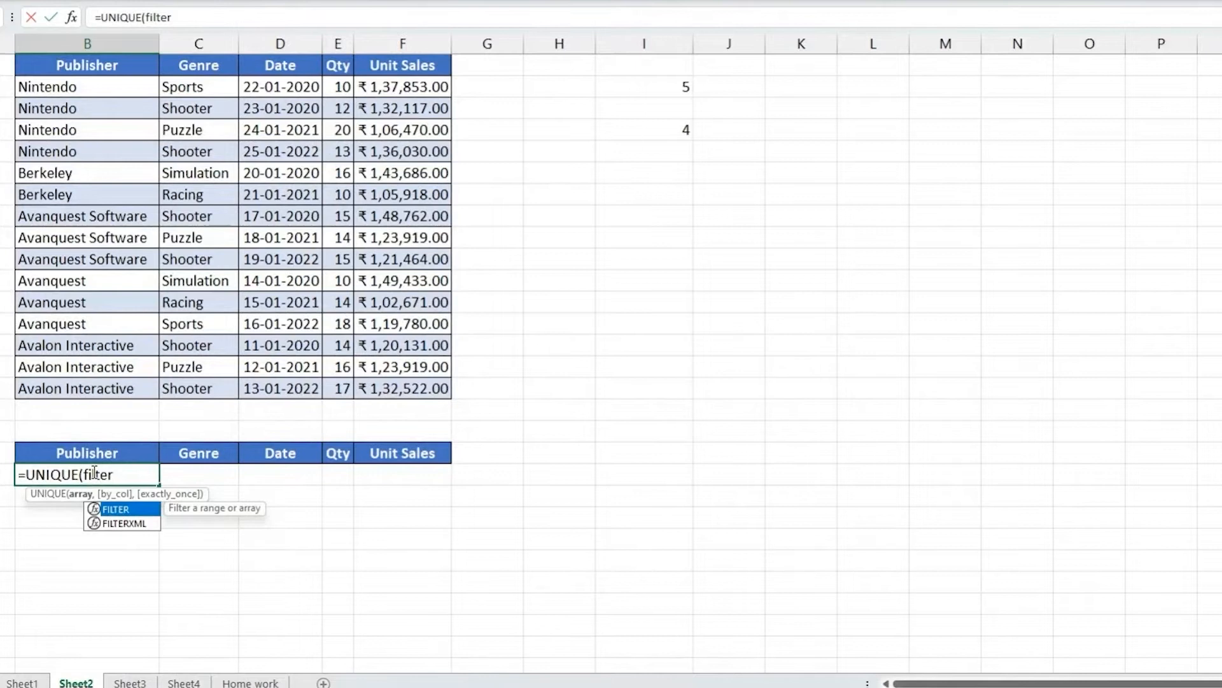
type("(")
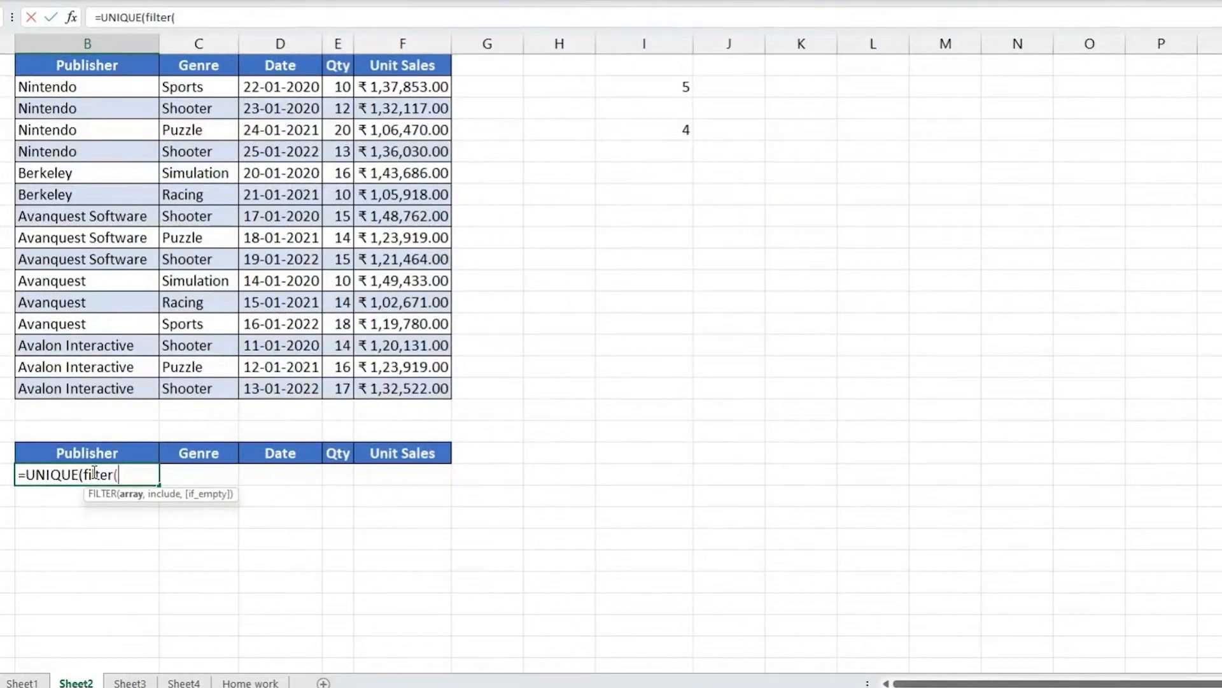
left_click_drag(99, 88, 98, 383)
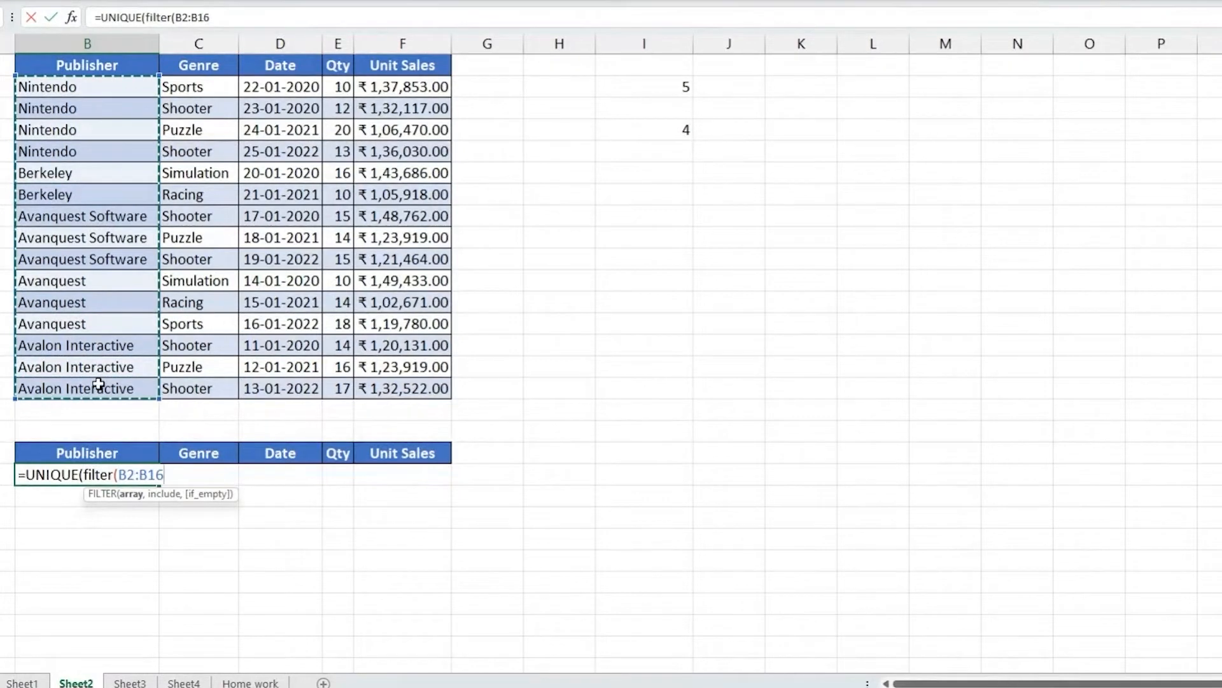
type(",")
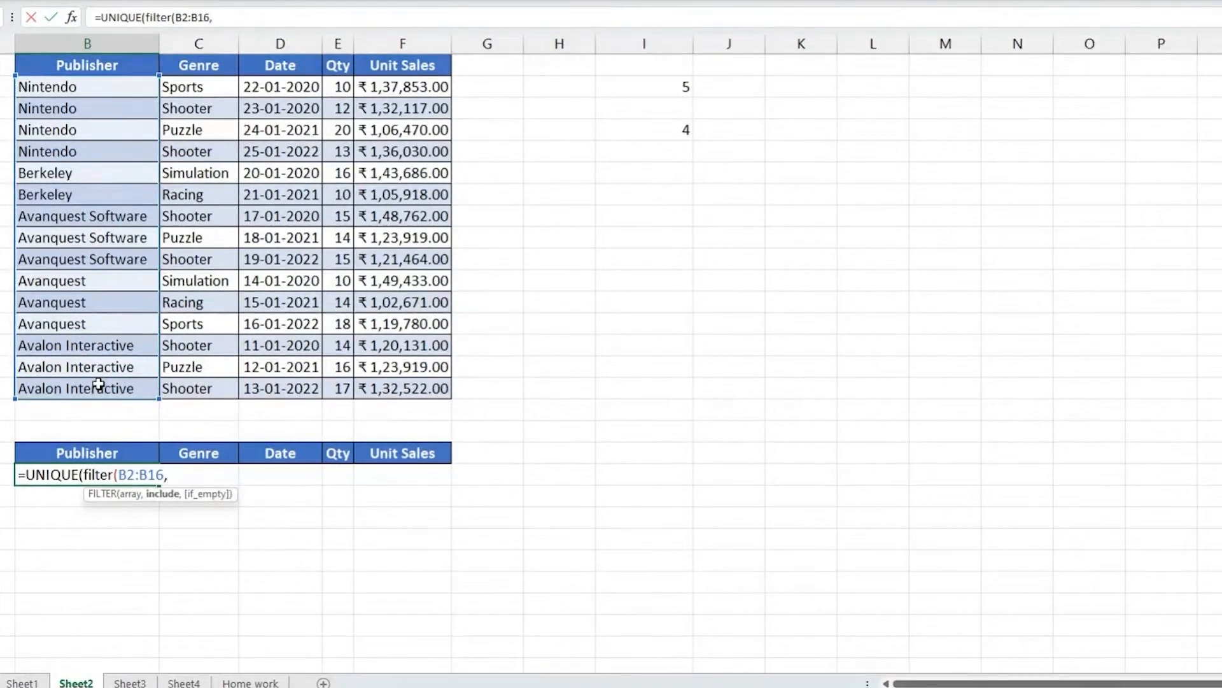
type("left(")
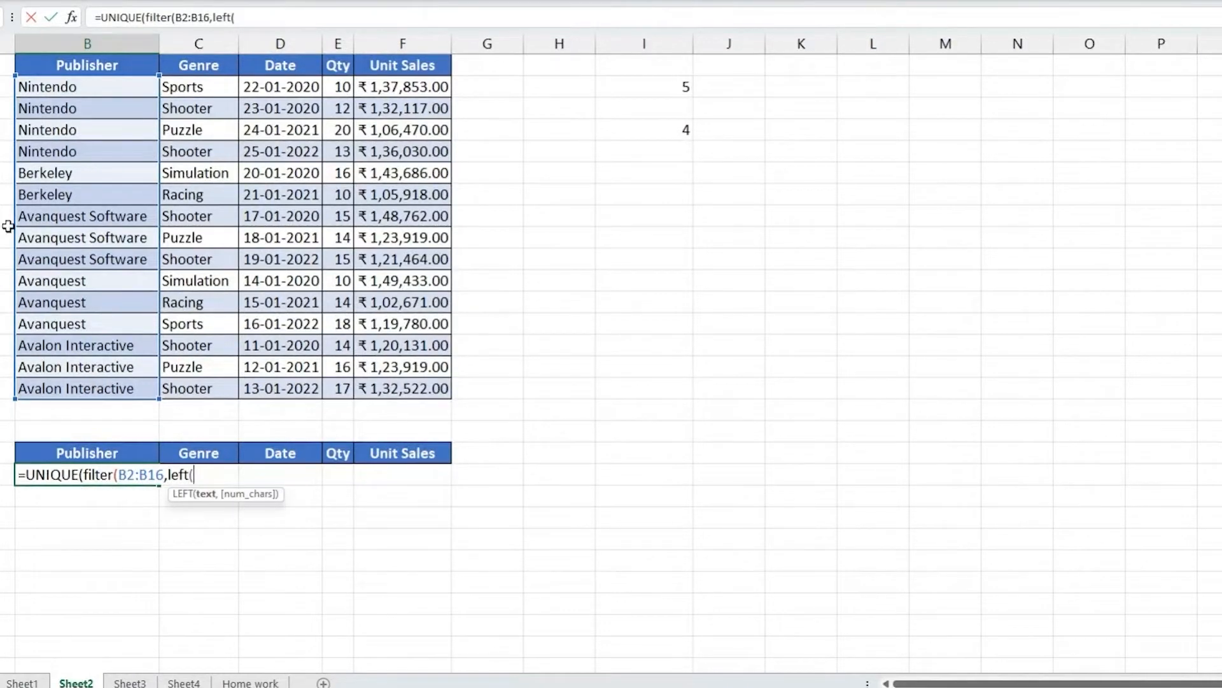
left_click_drag(95, 87, 106, 391)
type(",3)")
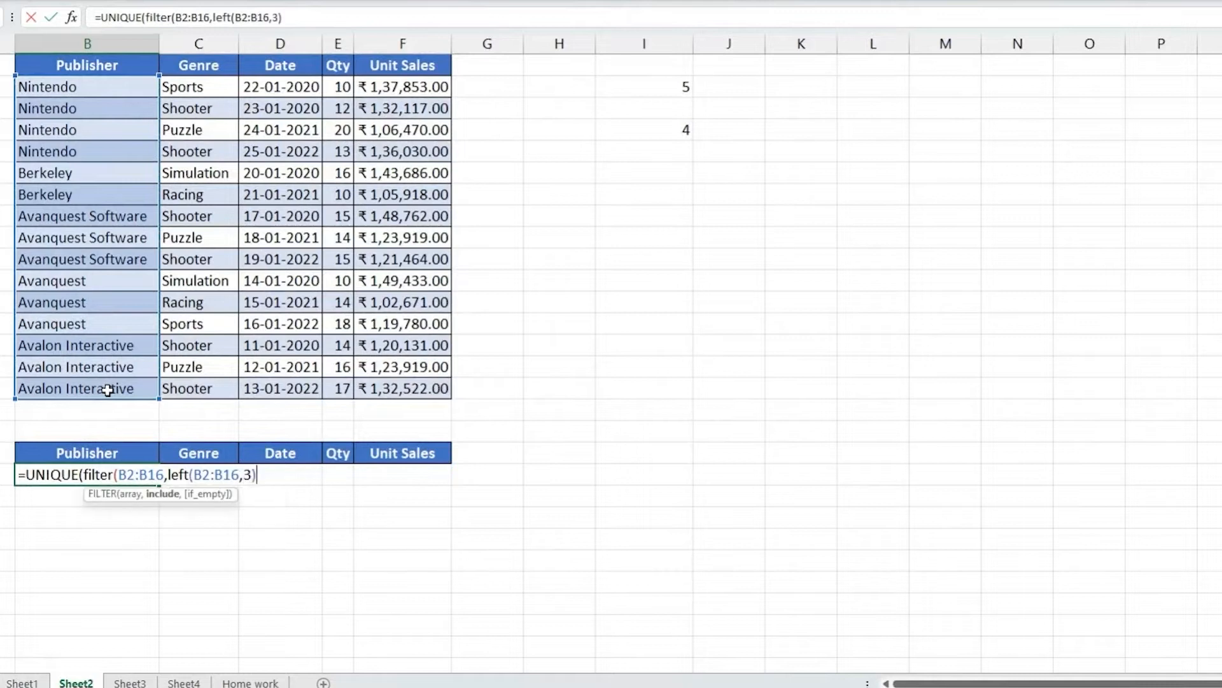
type("=\"Ava\",\"not foun")
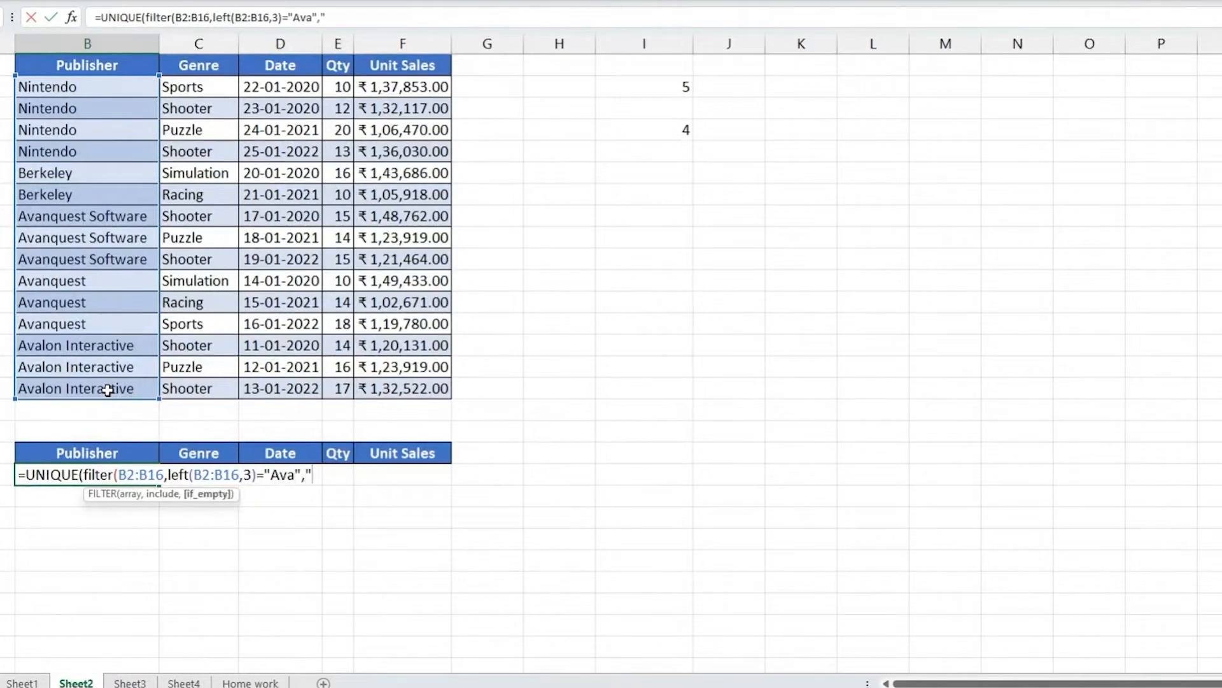
type("d")
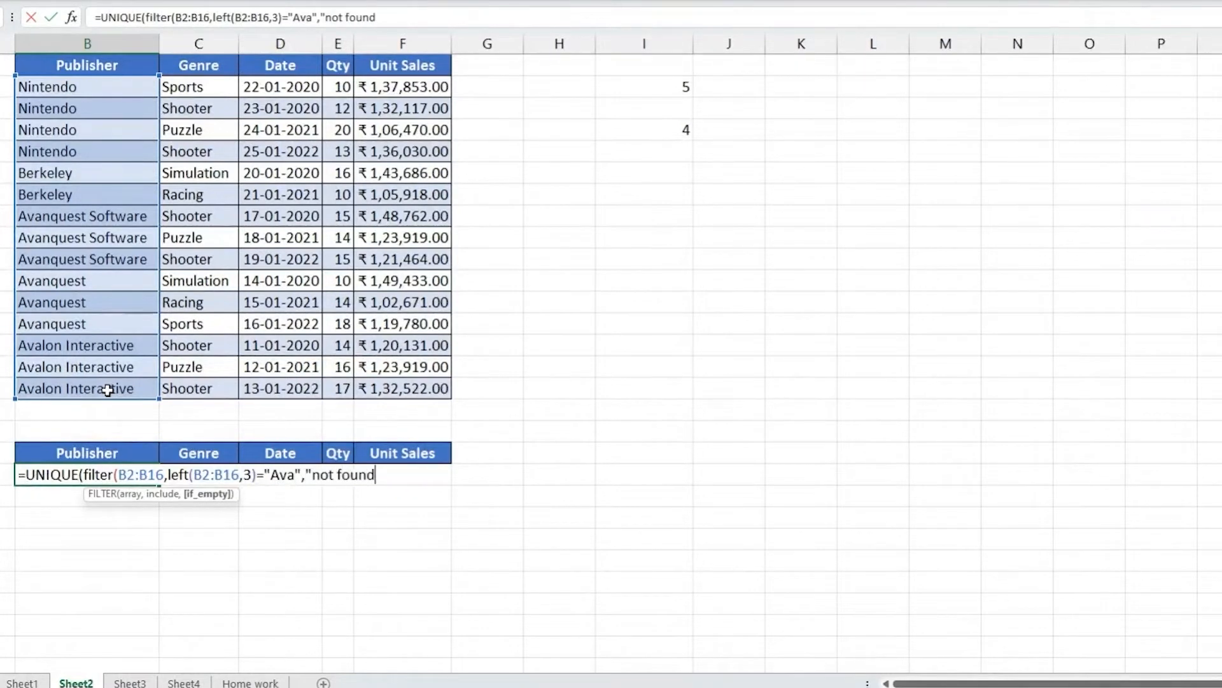
type("\")")
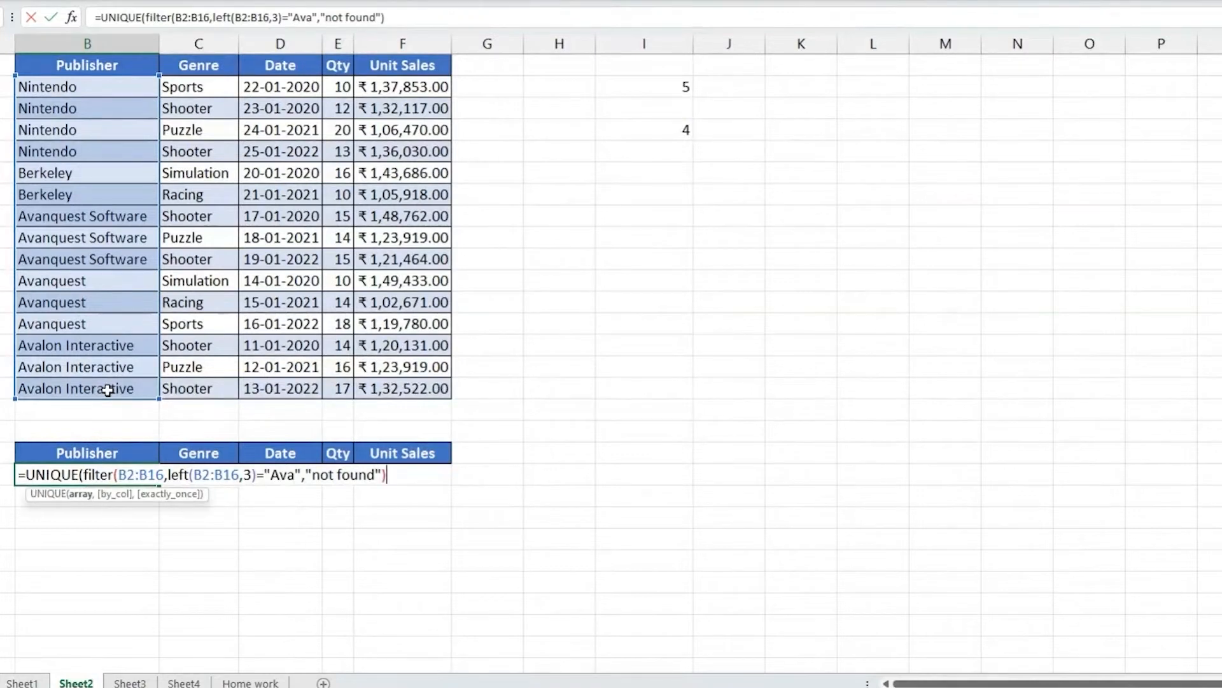
- Set both optional UNIQUE arguments to 0, commit the formula in B20, and check each publisher it returns
type(",")
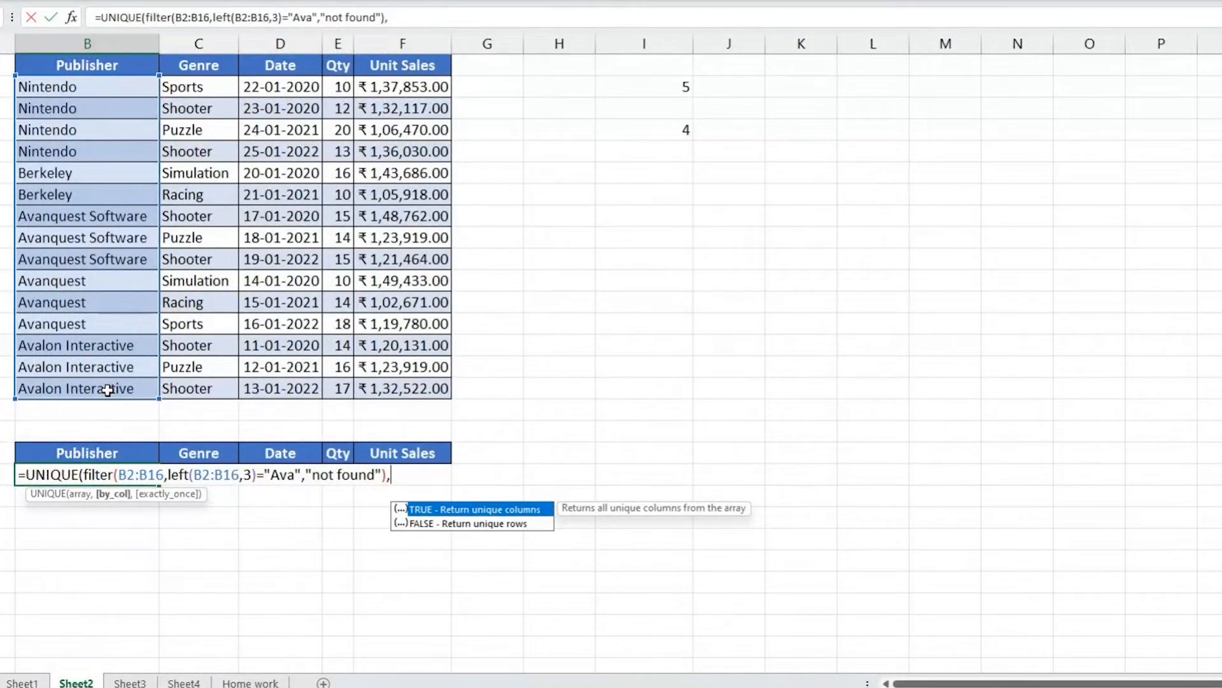
type("0,")
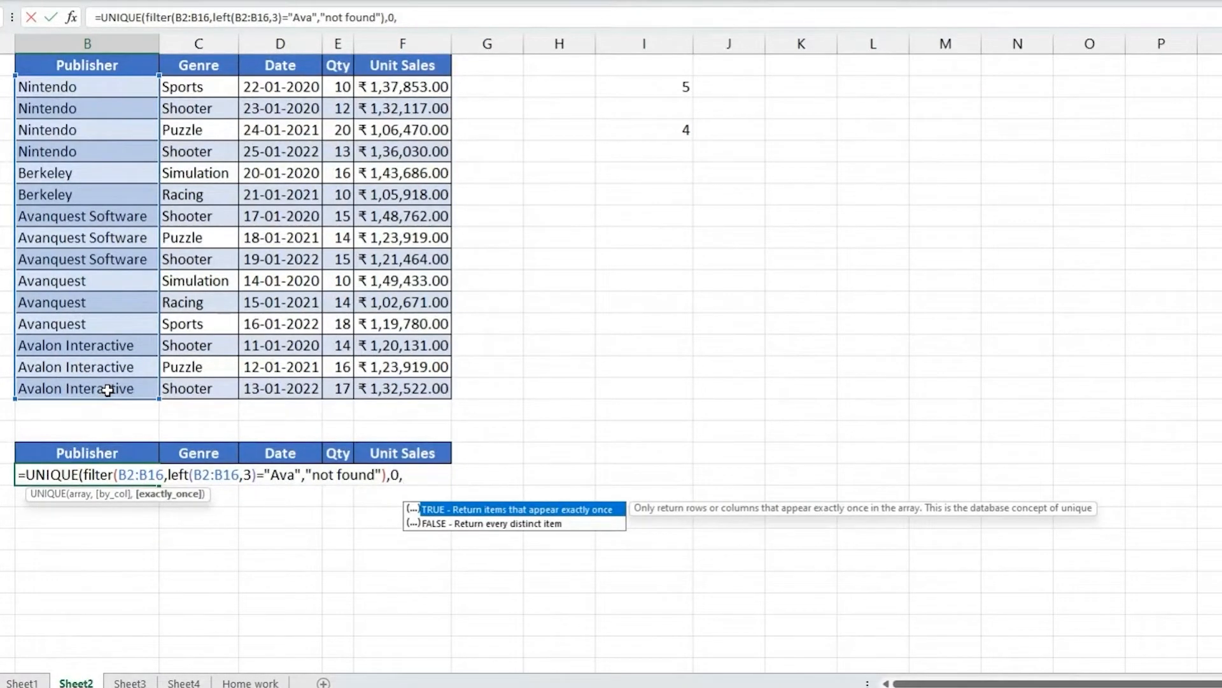
type("0)")
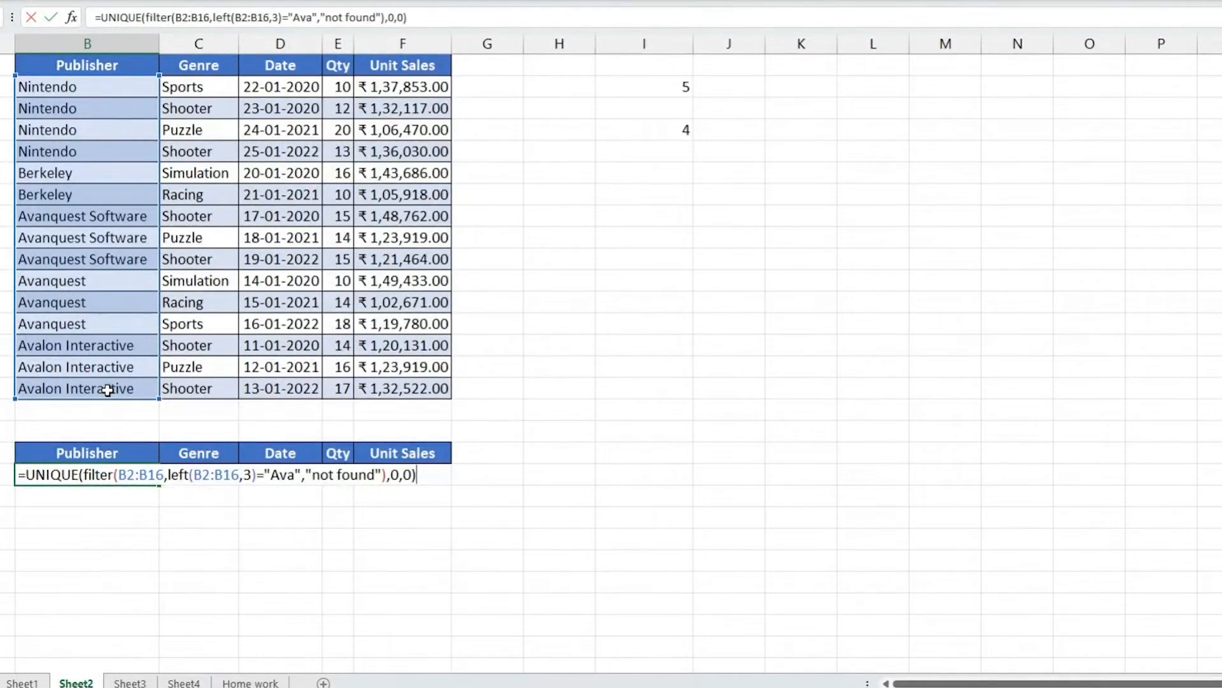
key("Return")
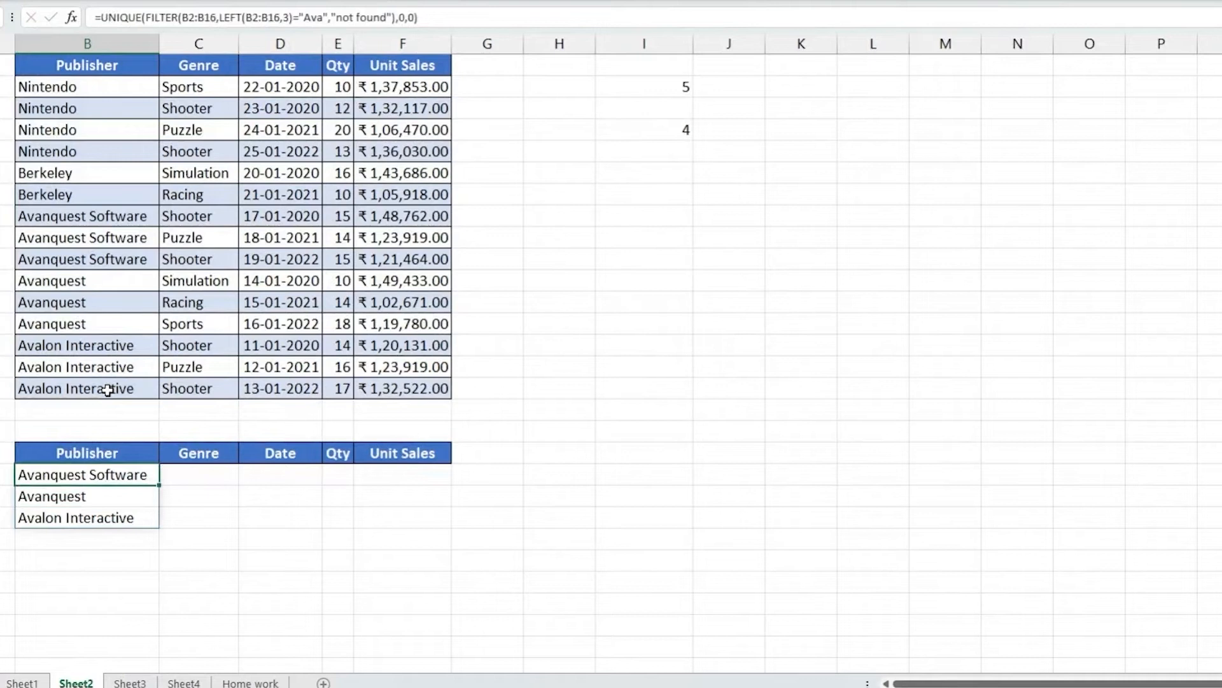
key("Down")
key("Down")
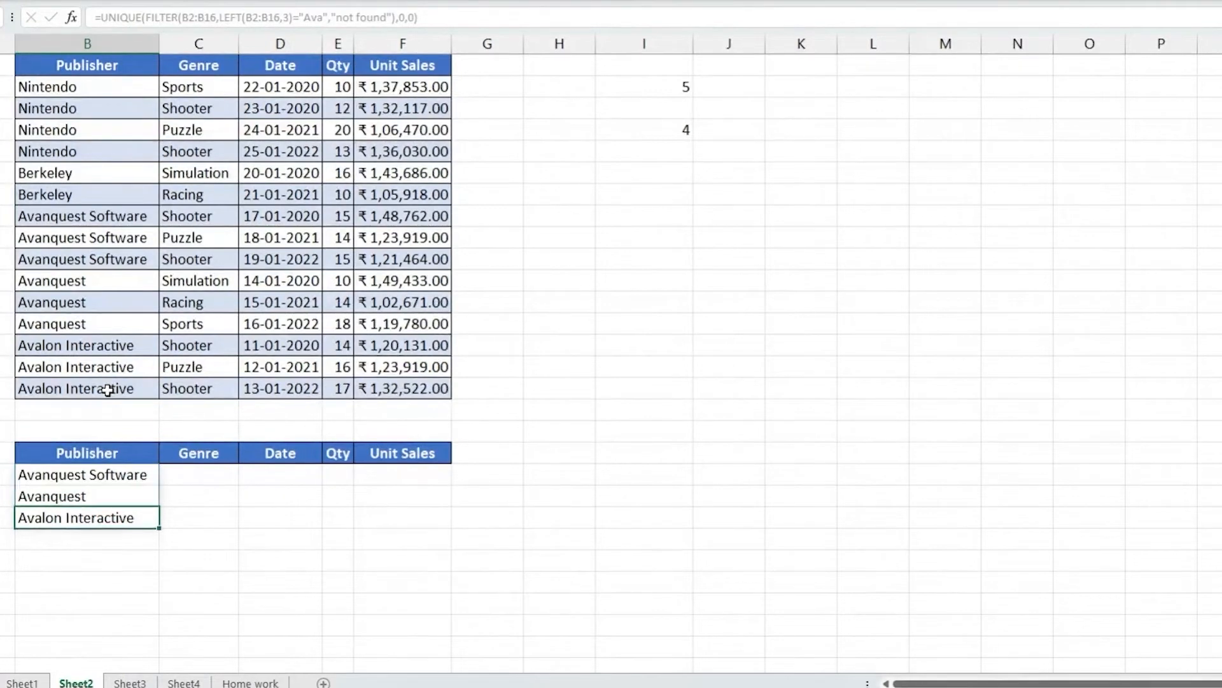
key("Up")
key("Up")
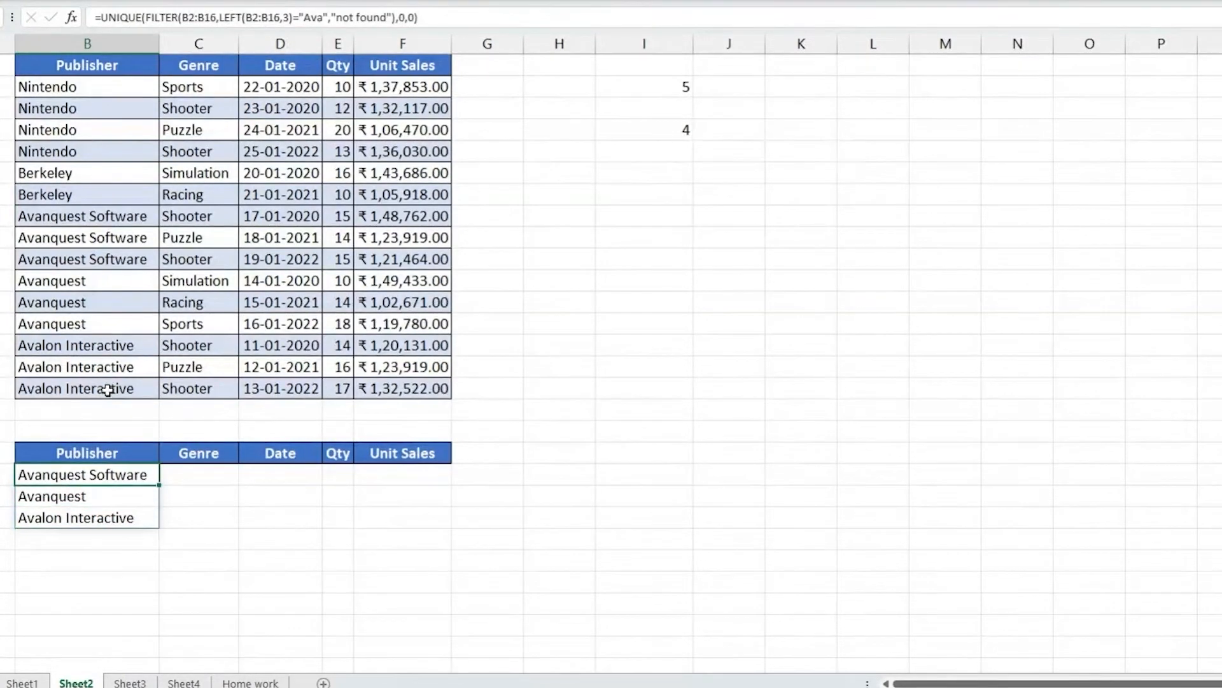
- Evaluate the FILTER portion inside B20's formula to inspect the array passed to UNIQUE, and discard the evaluation
left_click(449, 17)
left_click_drag(450, 17, 391, 31)
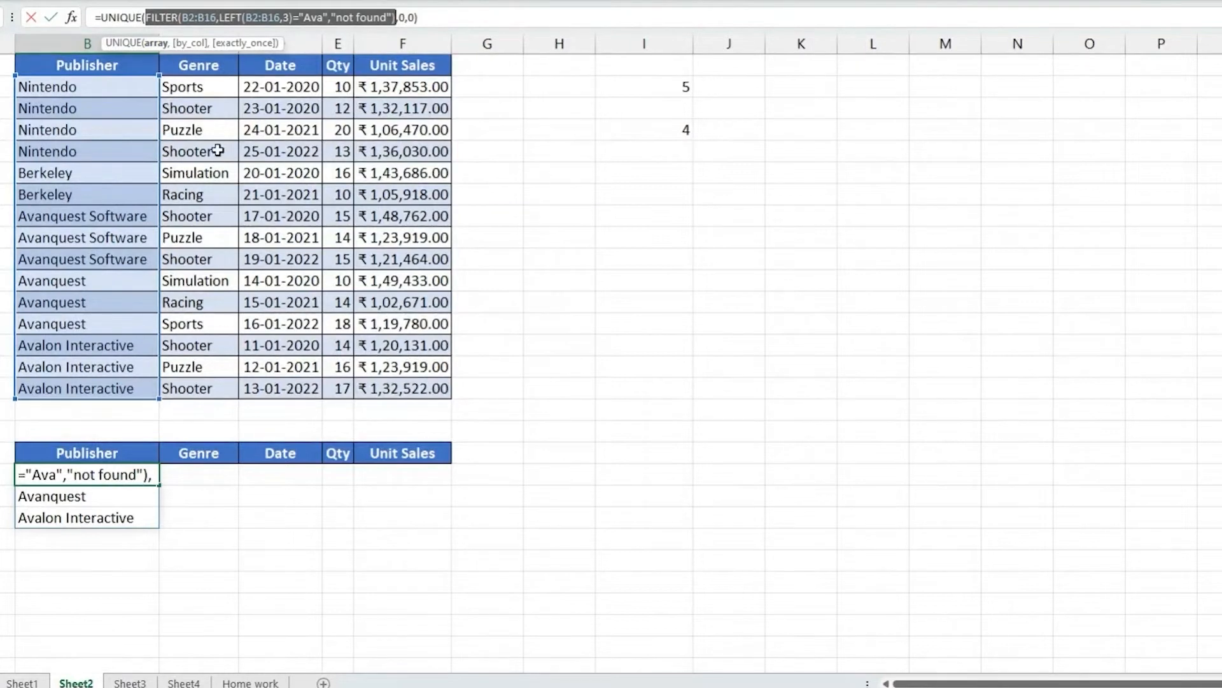
key("F9")
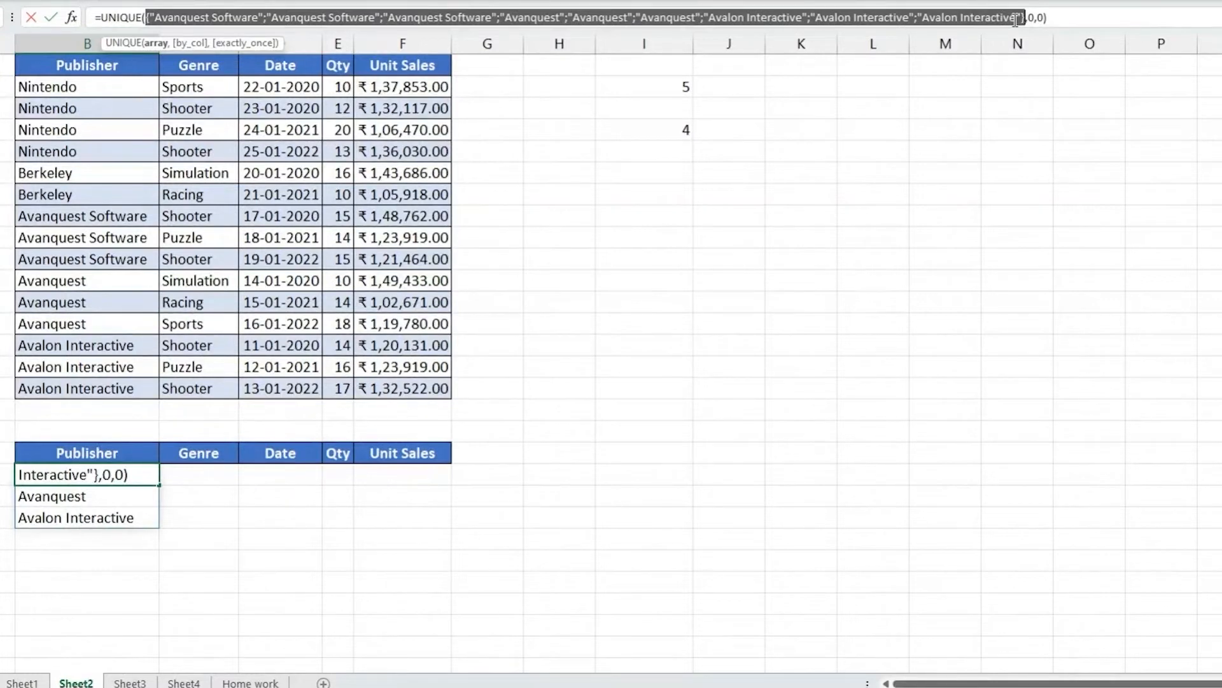
key("Escape")
- Review the nested FILTER and the two optional arguments in B20's formula, and compare them with the list in B20:B22
left_click_drag(146, 18, 393, 22)
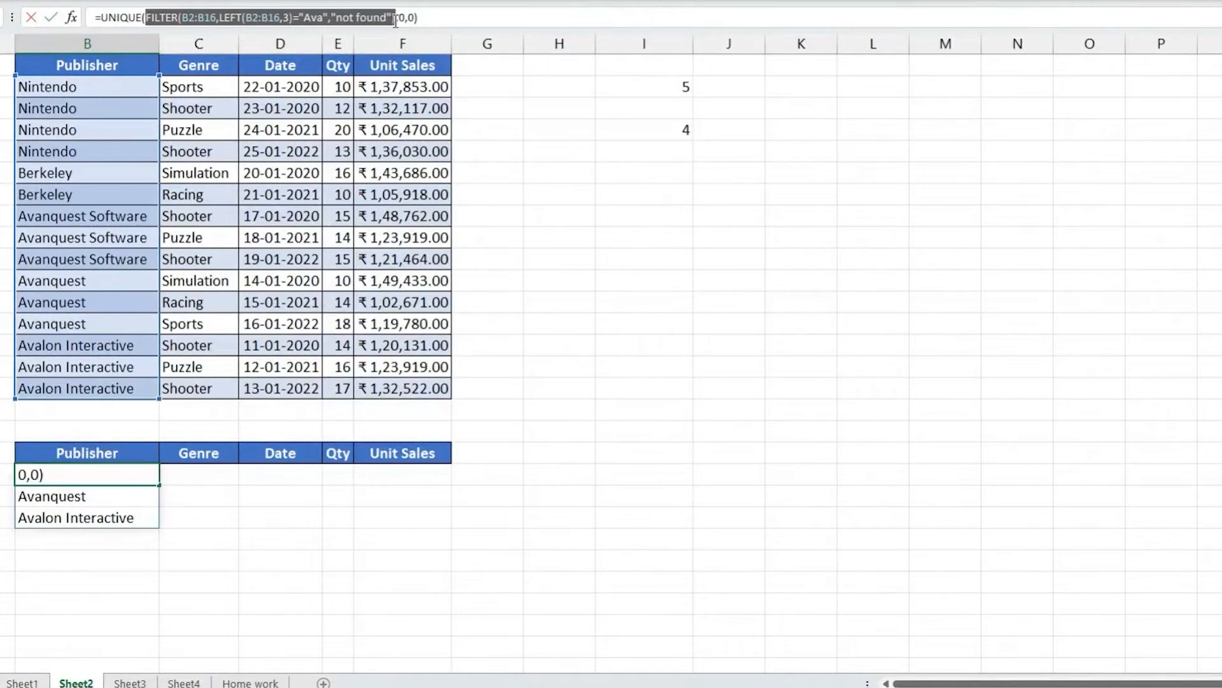
left_click(393, 19)
type(")")
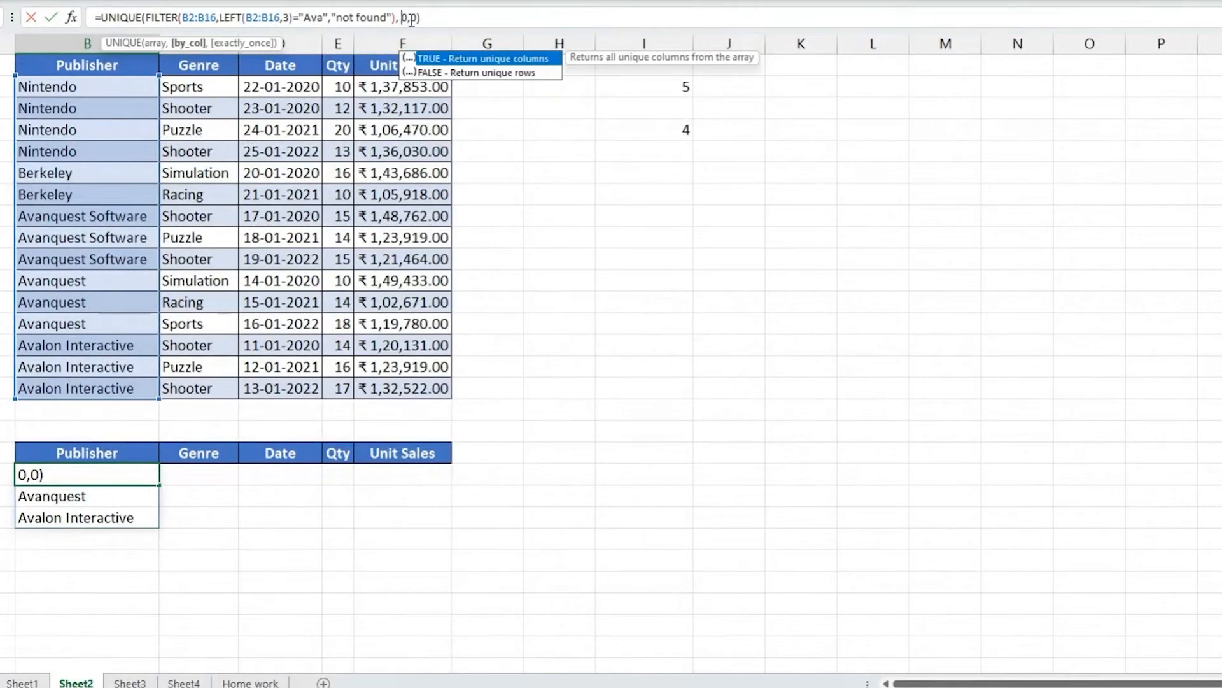
left_click(409, 18)
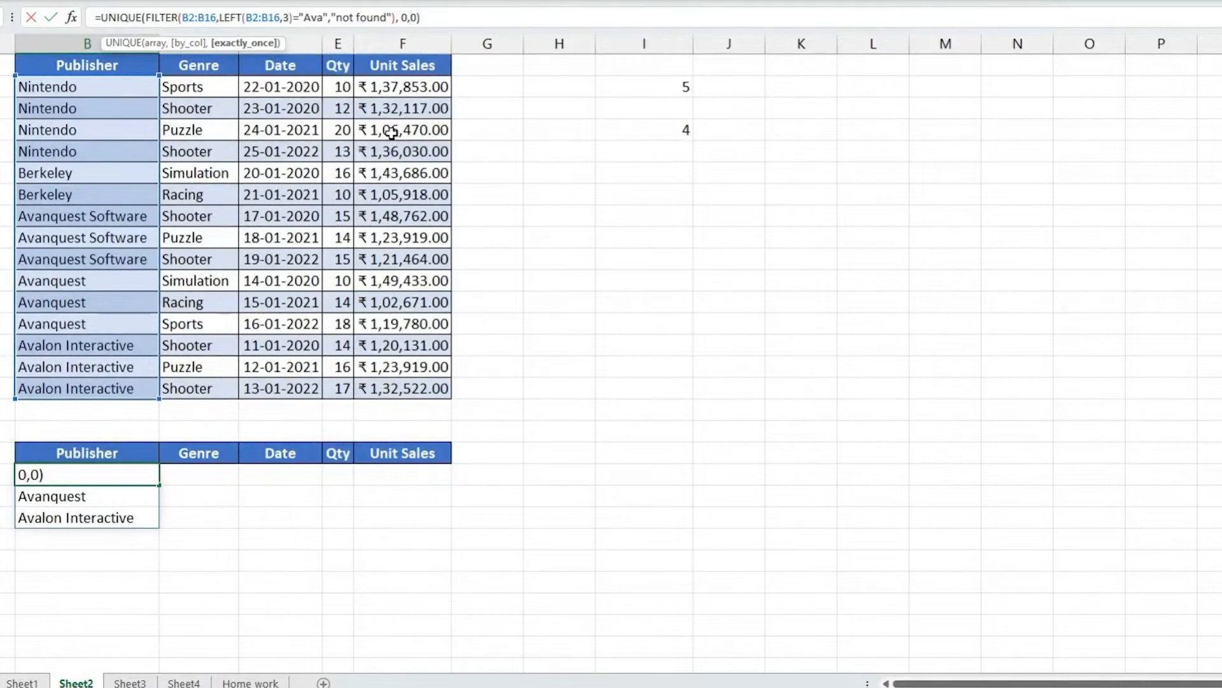
key("ctrl+Return")
left_click_drag(61, 472, 63, 516)
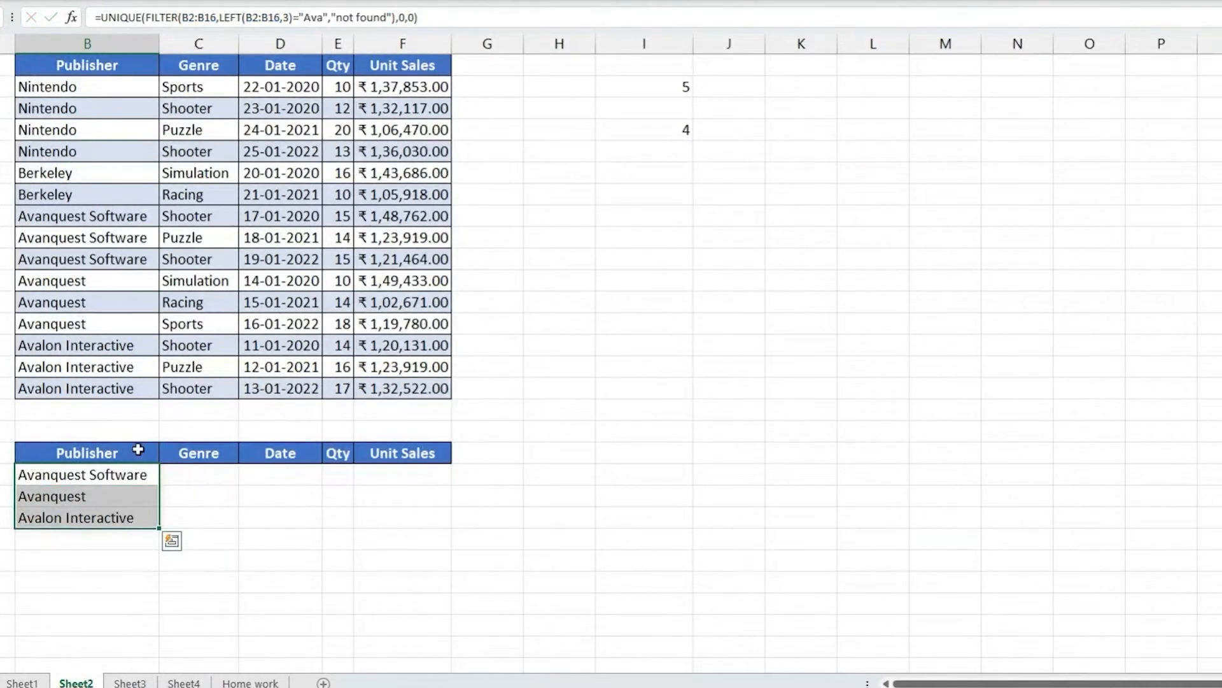
left_click_drag(67, 476, 82, 516)
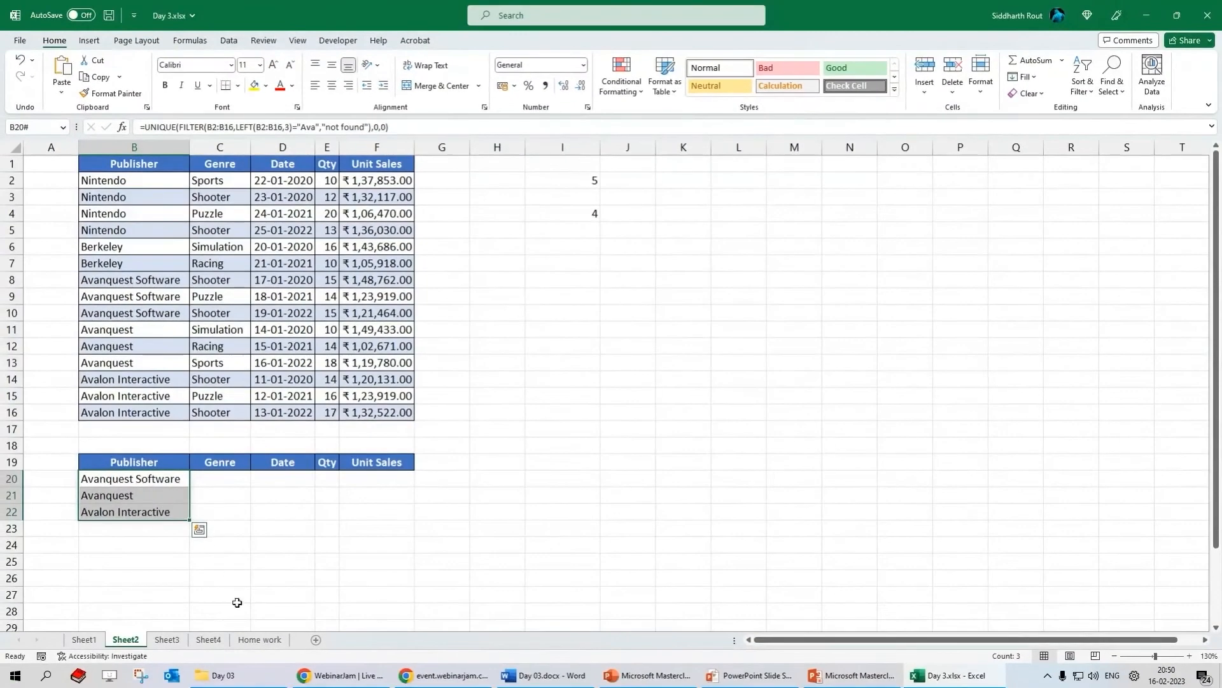
left_click(259, 641)
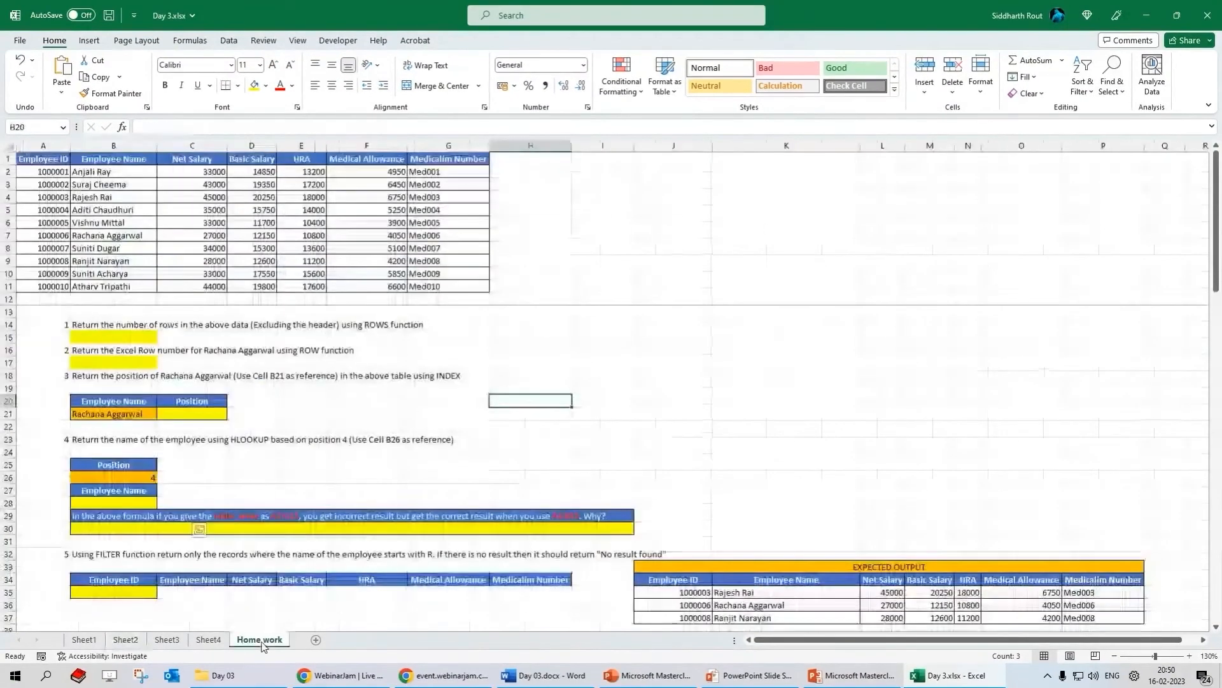
left_click(126, 640)
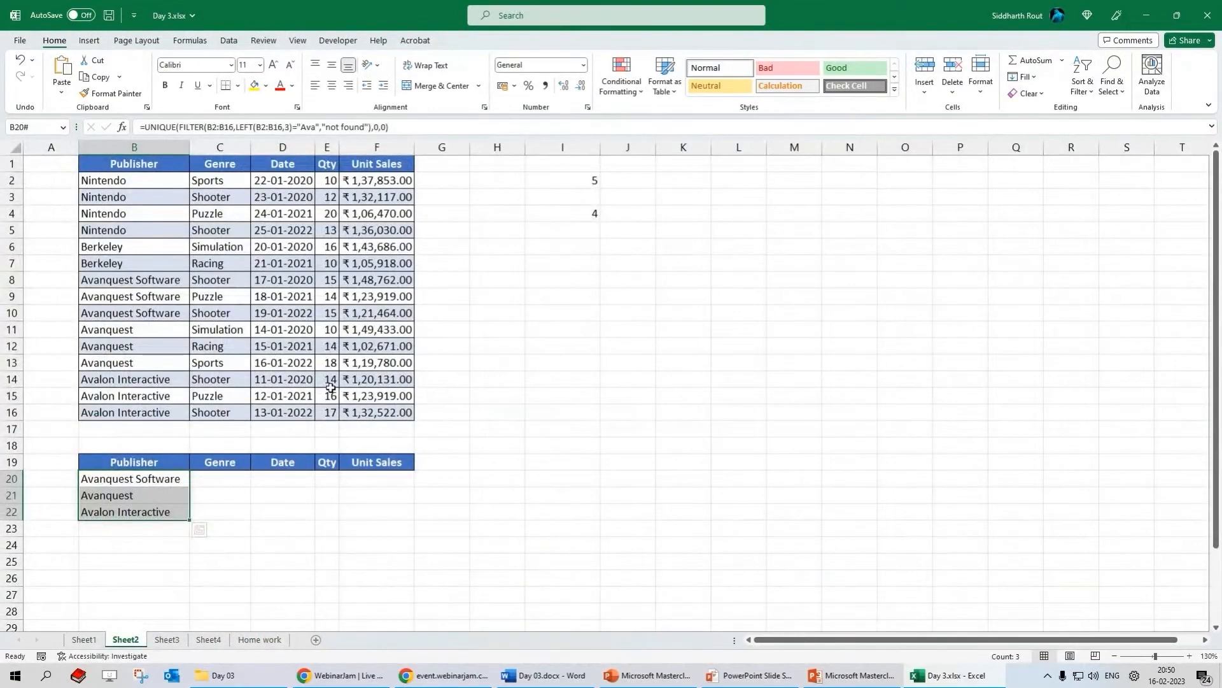
key("alt+Tab")
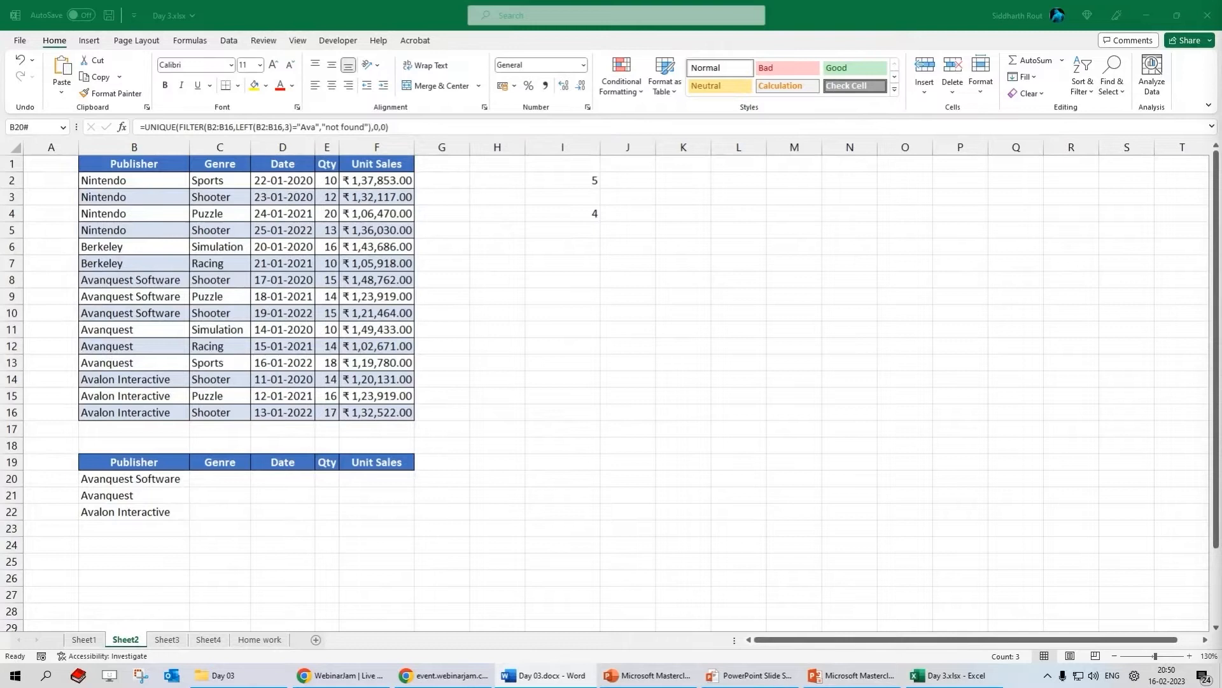
- Highlight the UNIQUE entry in A7 of Sheet1's function list in yellow
left_click(90, 639)
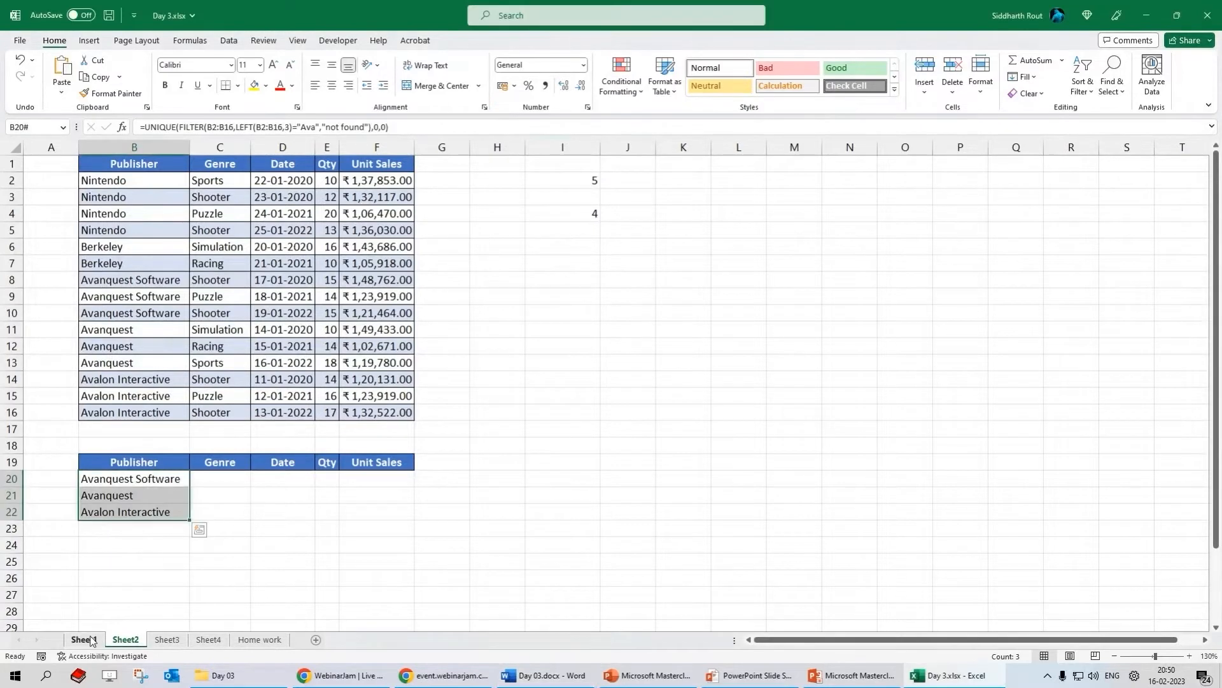
left_click(90, 639)
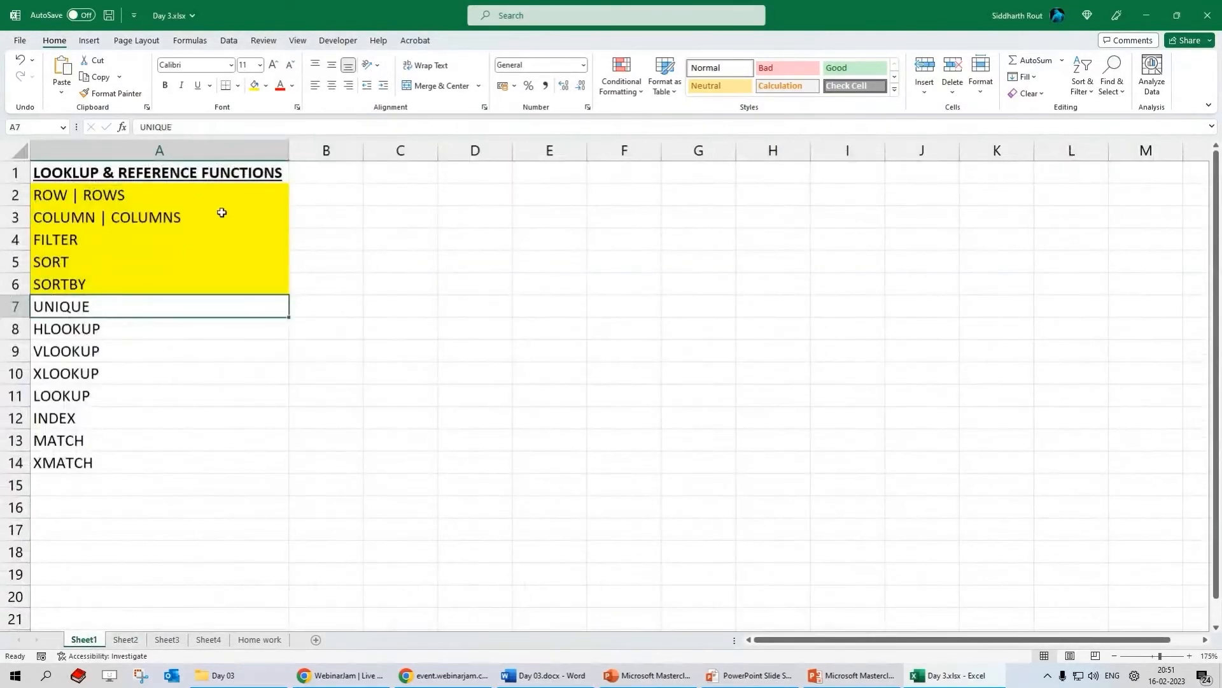
left_click(254, 87)
- Review the HLOOKUP to LOOKUP entries in A8:A11 of the function list, and return to Sheet2
left_click(72, 331)
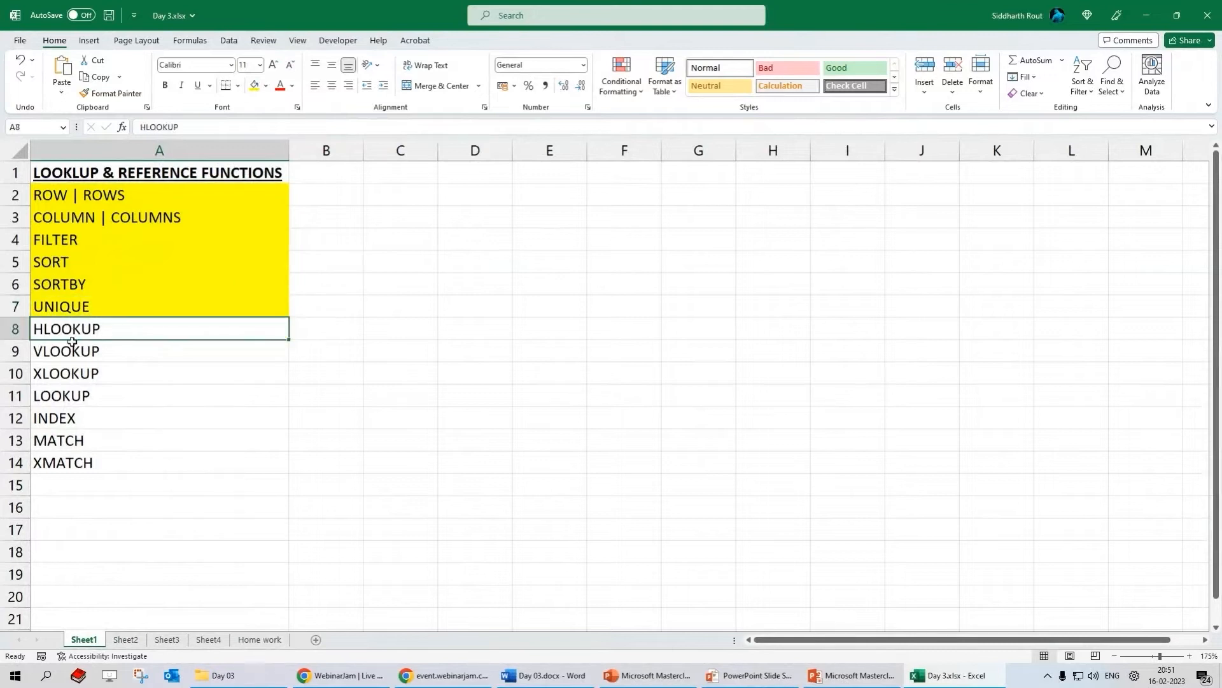
left_click_drag(73, 341, 73, 393)
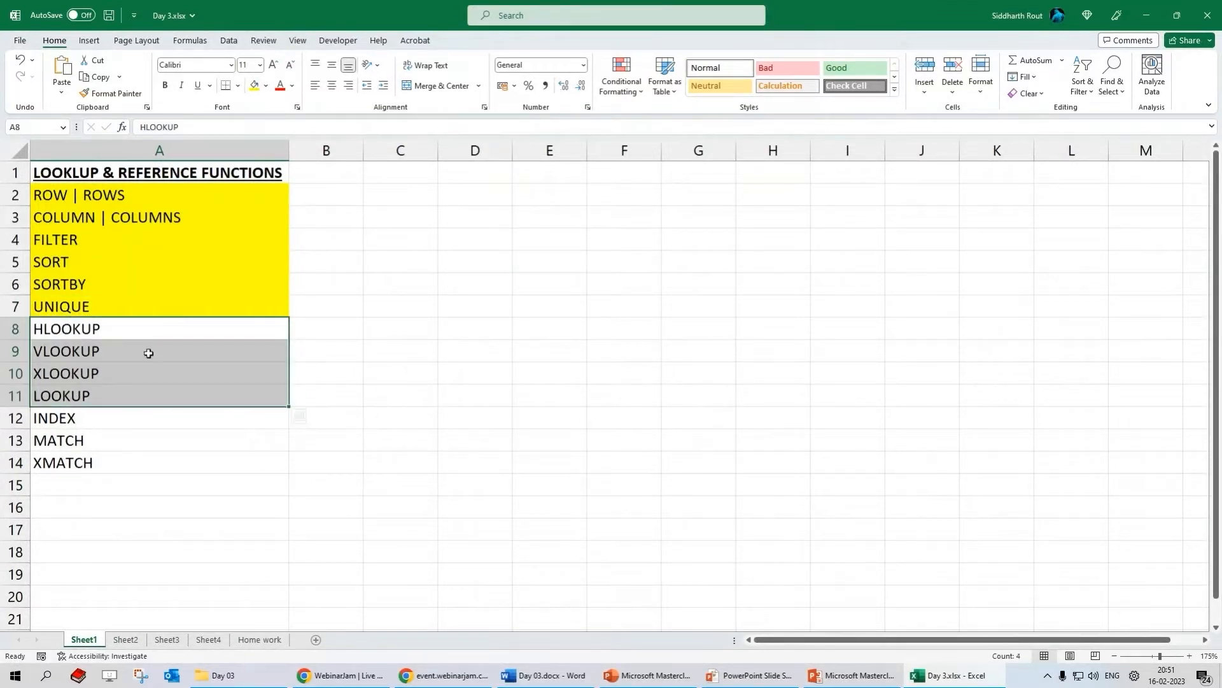
left_click(126, 640)
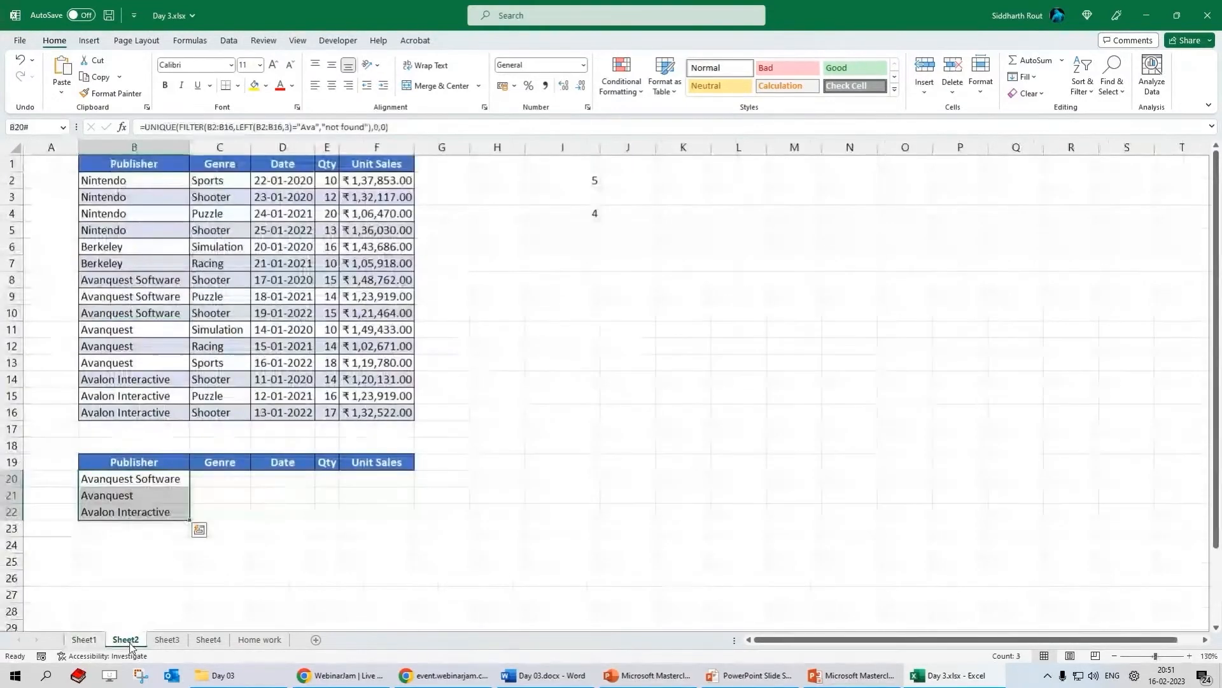
- Open Sheet3 and examine the Week 1 table's header row A2:D2, its day column, and Wednesday's figure in B5
left_click(167, 640)
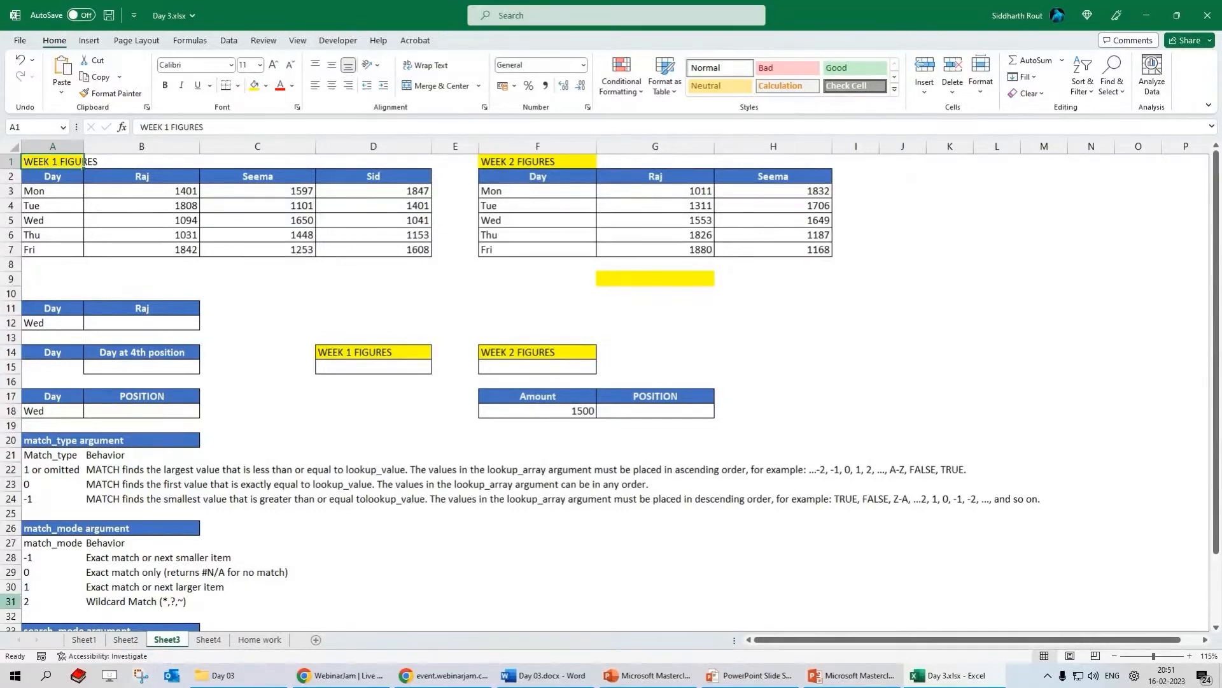
left_click(49, 174)
left_click_drag(50, 174, 418, 180)
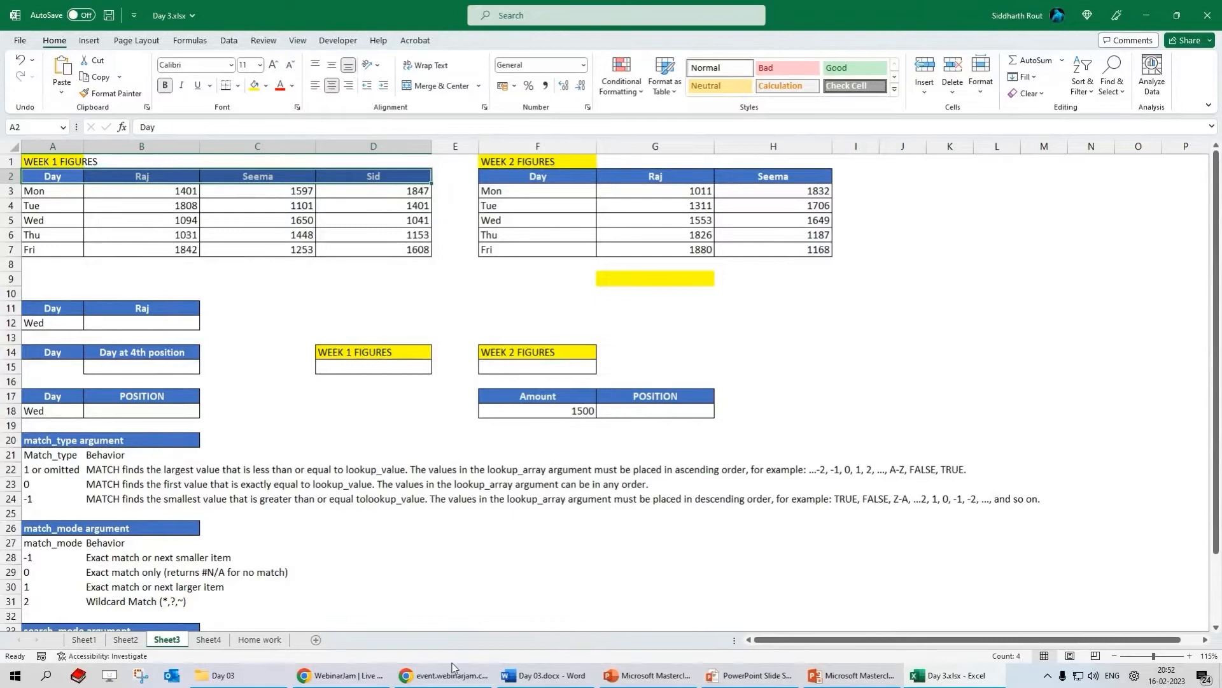
left_click(126, 639)
left_click(167, 639)
key("Down")
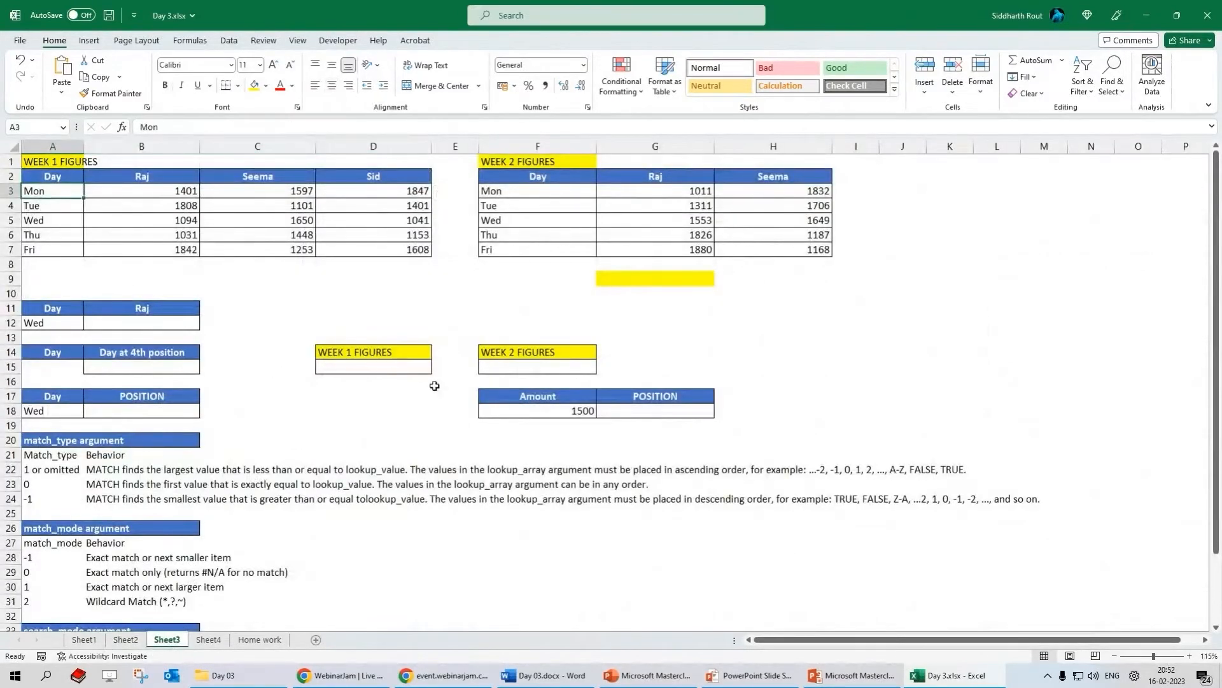
left_click_drag(141, 177, 377, 173)
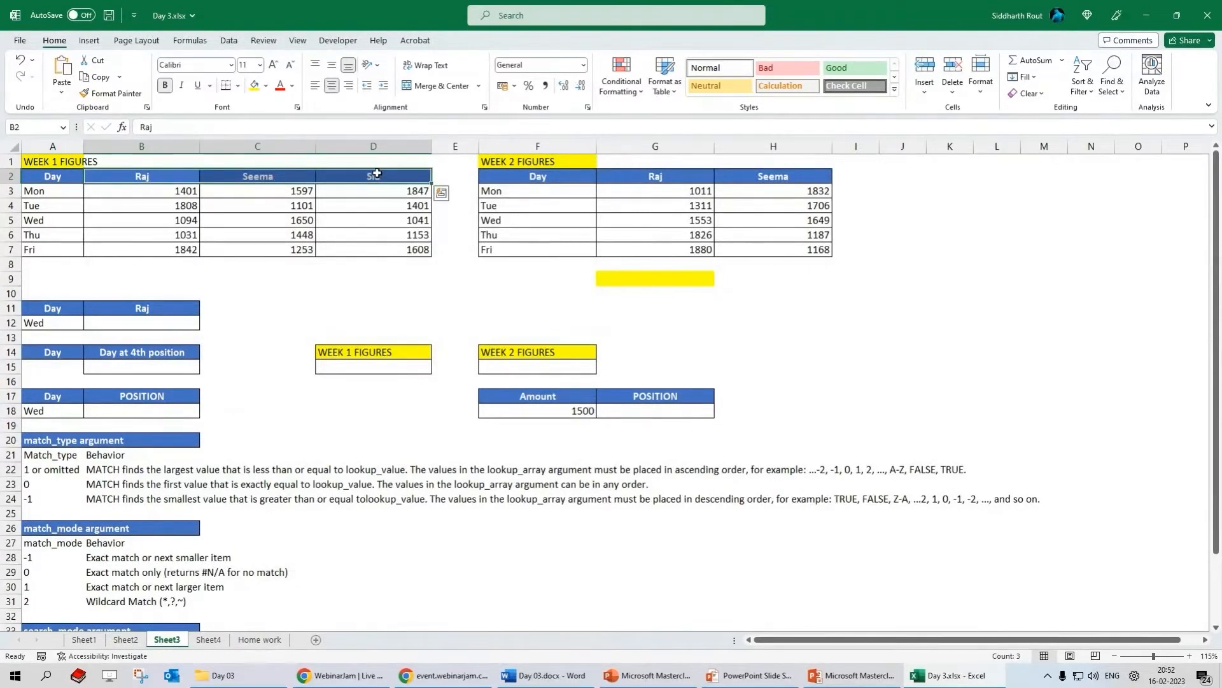
left_click_drag(43, 179, 53, 256)
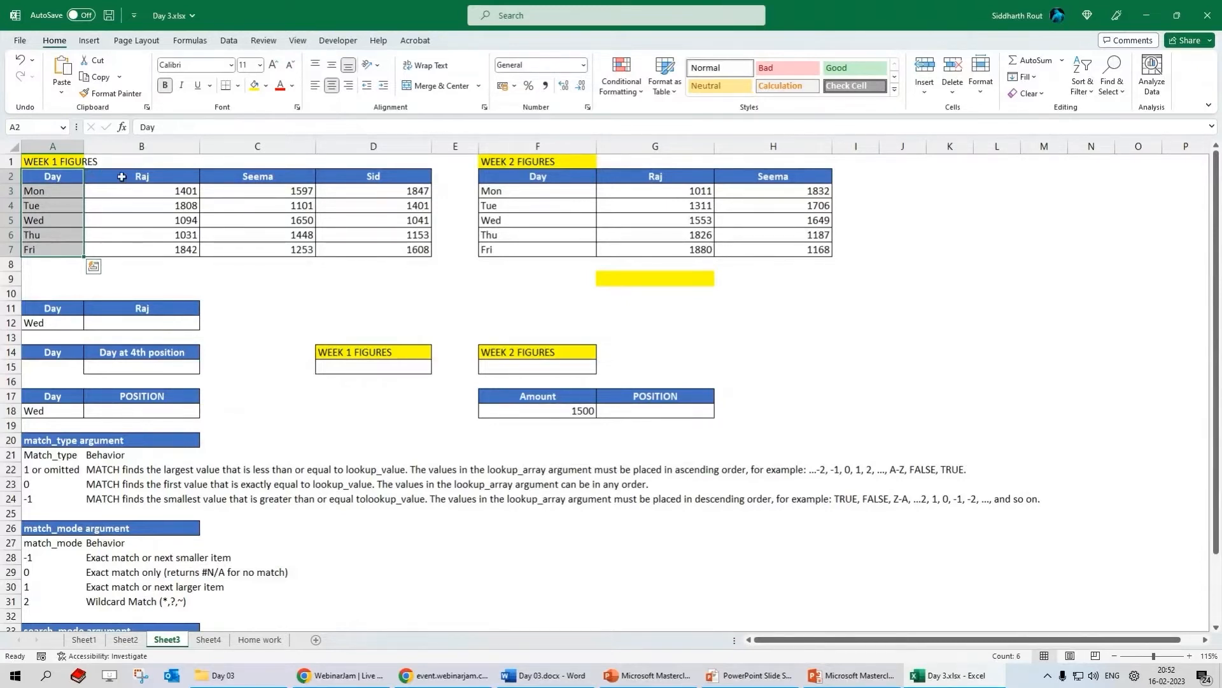
left_click(159, 176)
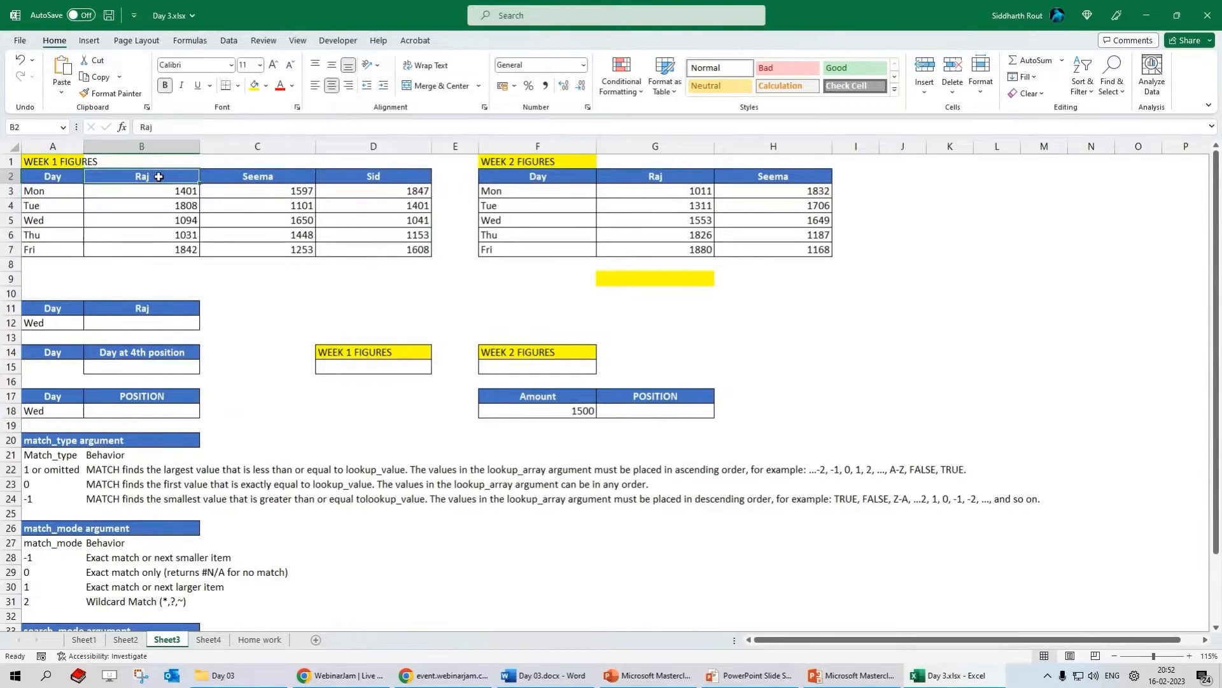
left_click(51, 220)
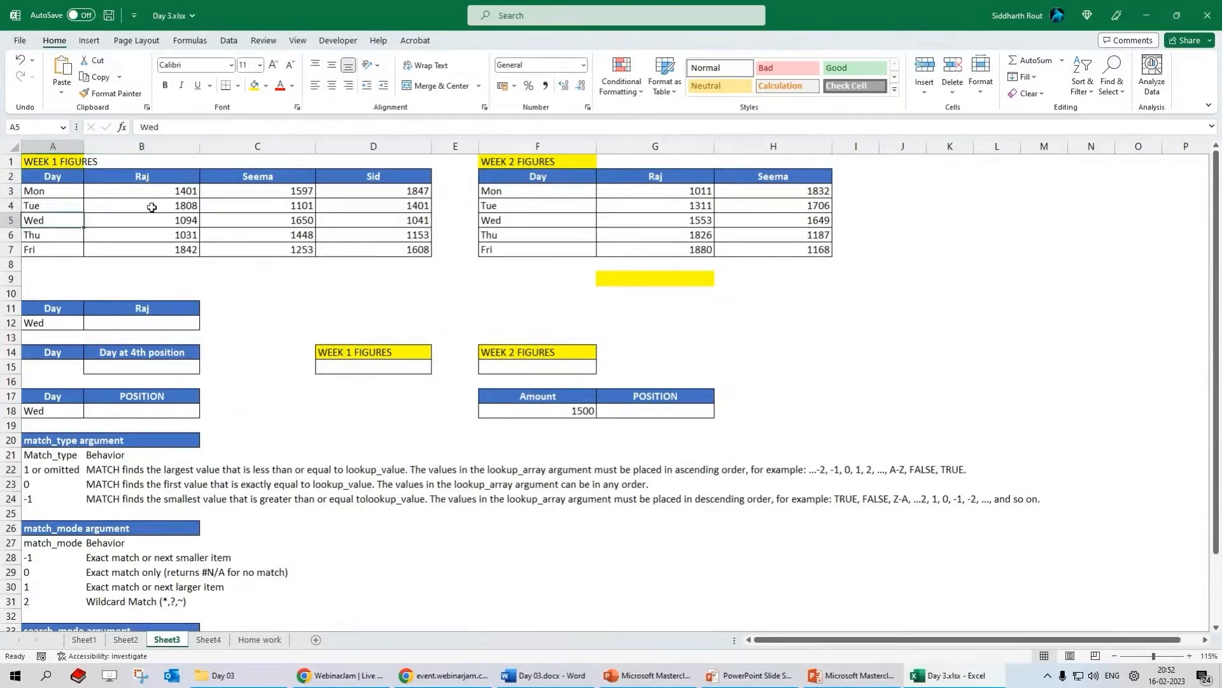
left_click(164, 223)
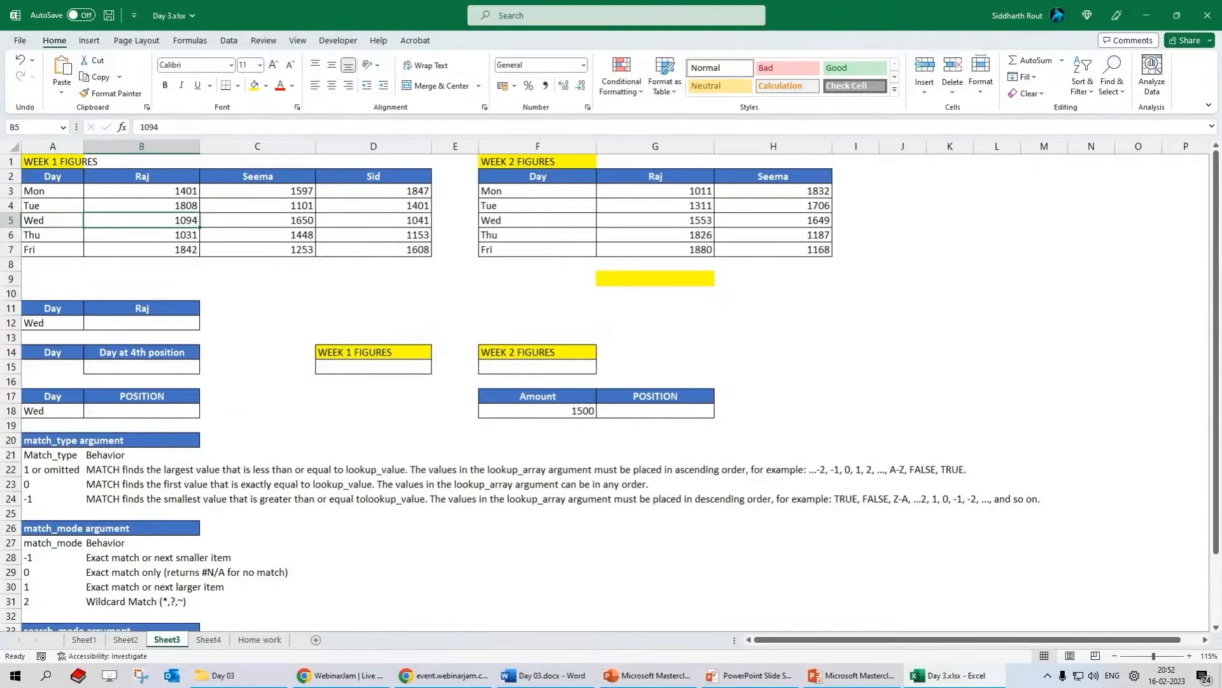
key("alt+Tab")
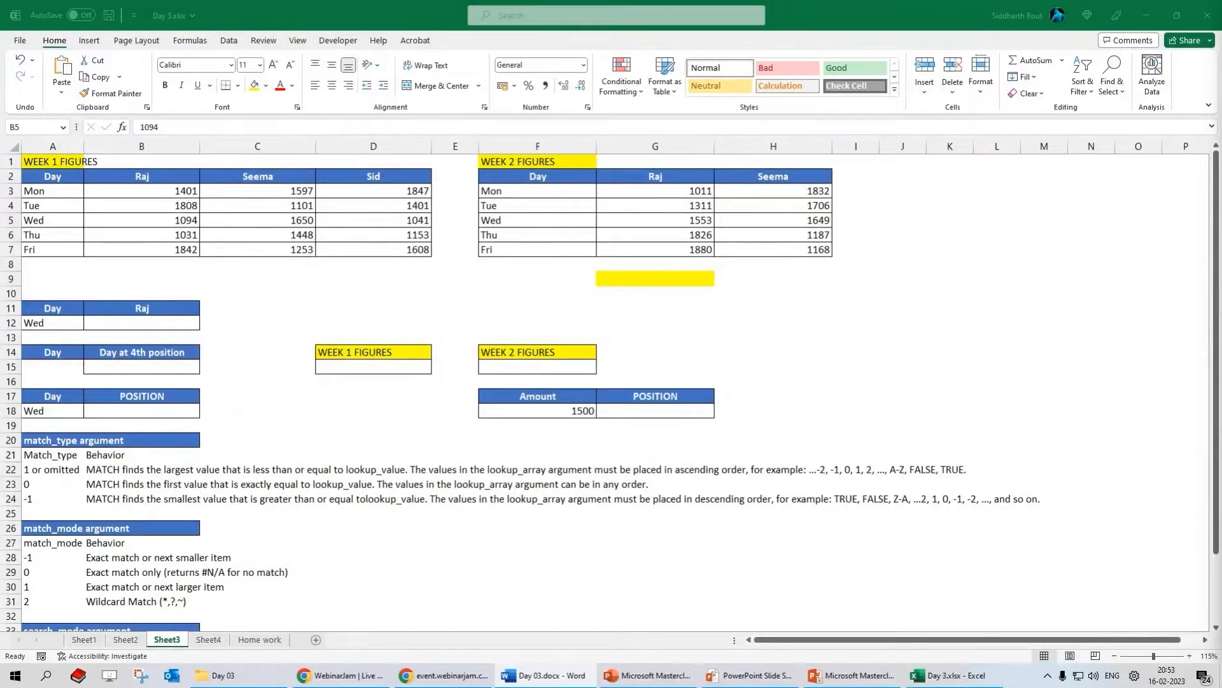
- Start an HLOOKUP formula in B12 and review its lookup_value, table_array, row_index_num and range_lookup arguments
left_click(156, 320)
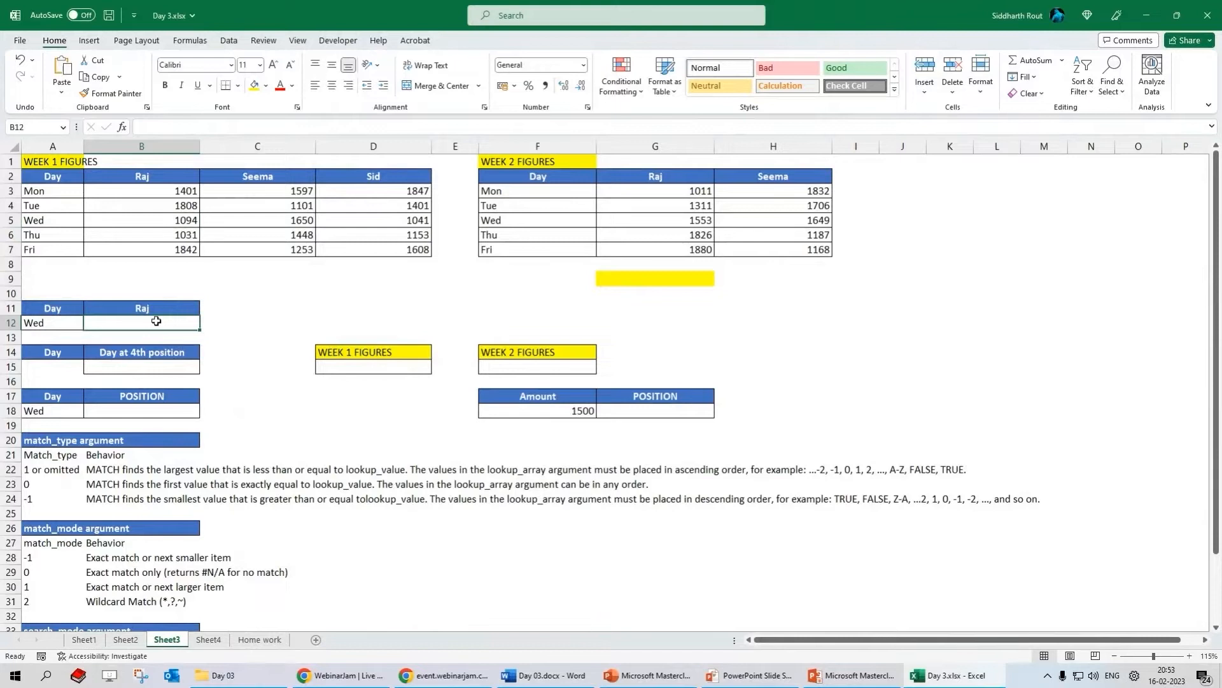
type("=hlo")
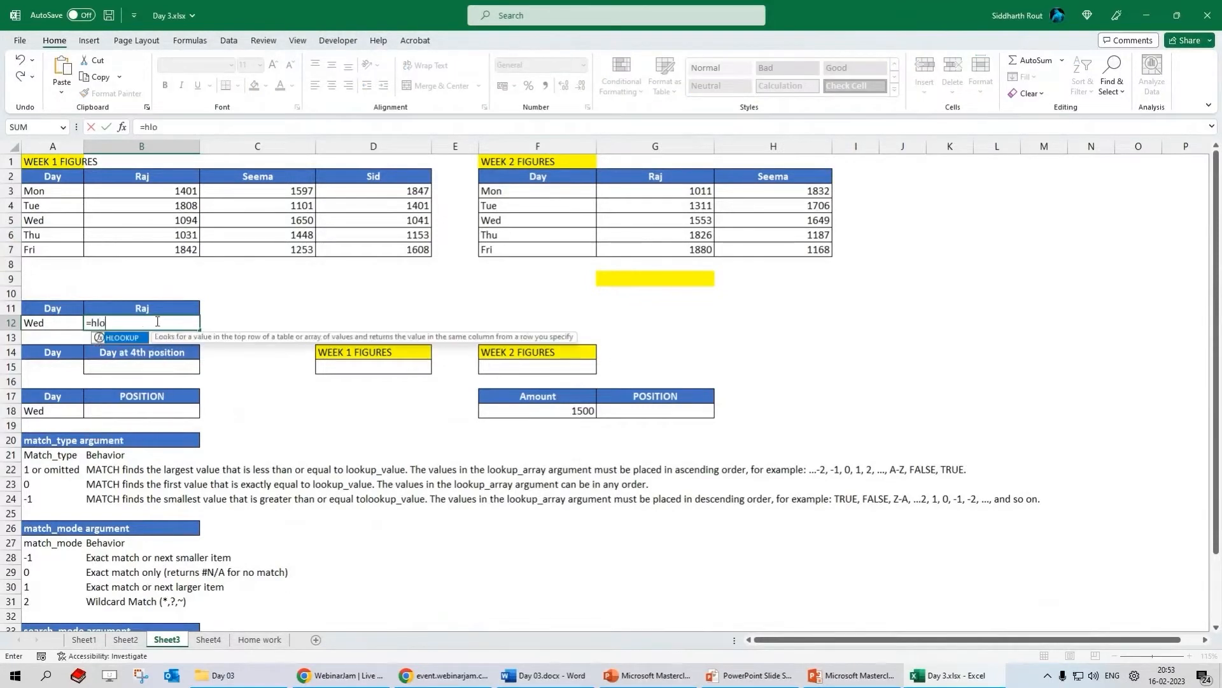
type("okup(")
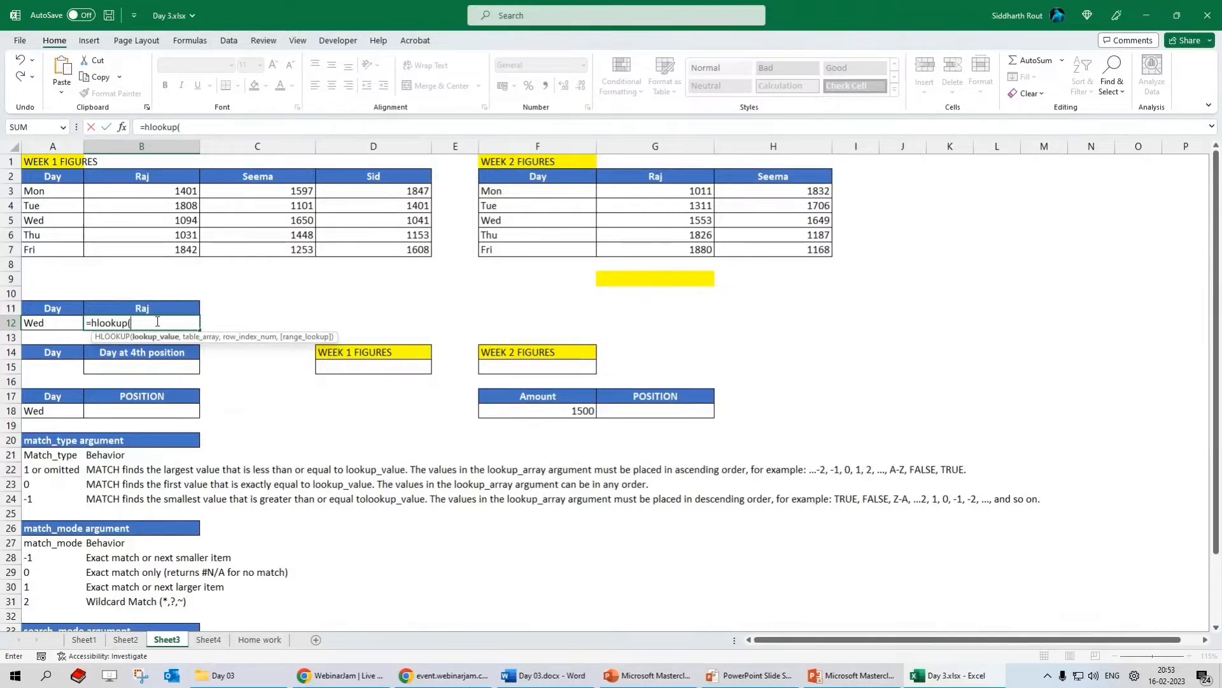
type(",")
type(",")
type(",")
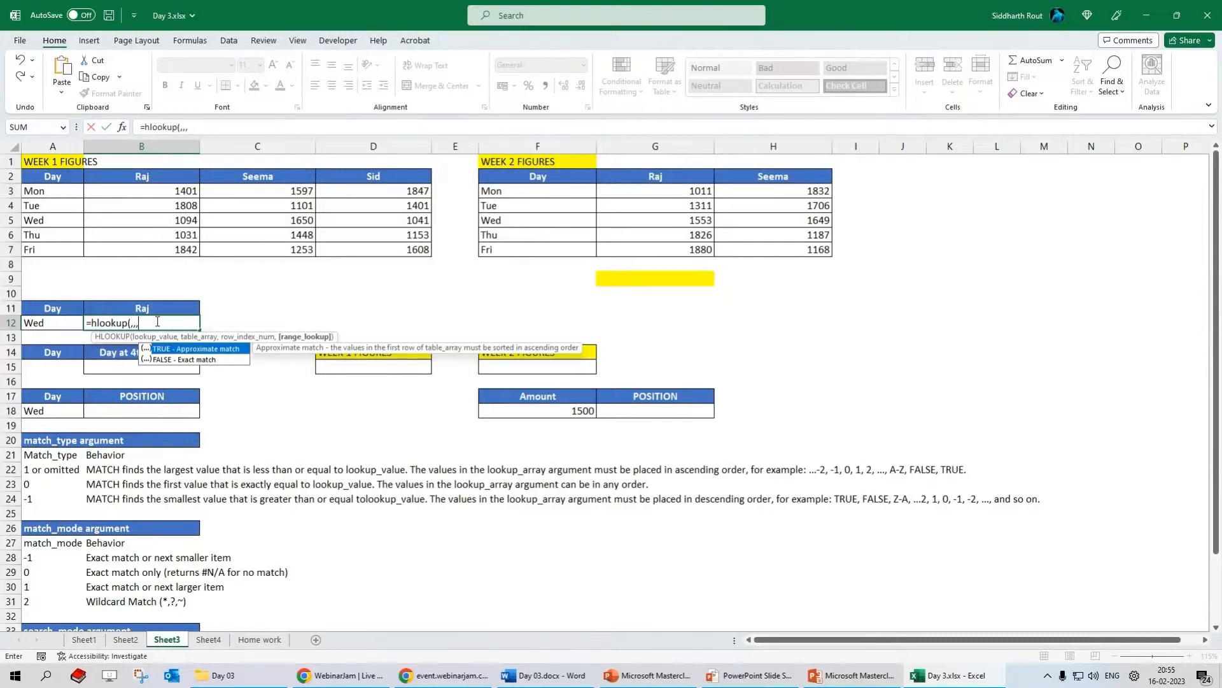
key("BackSpace")
key("BackSpace")
key("BackSpace")
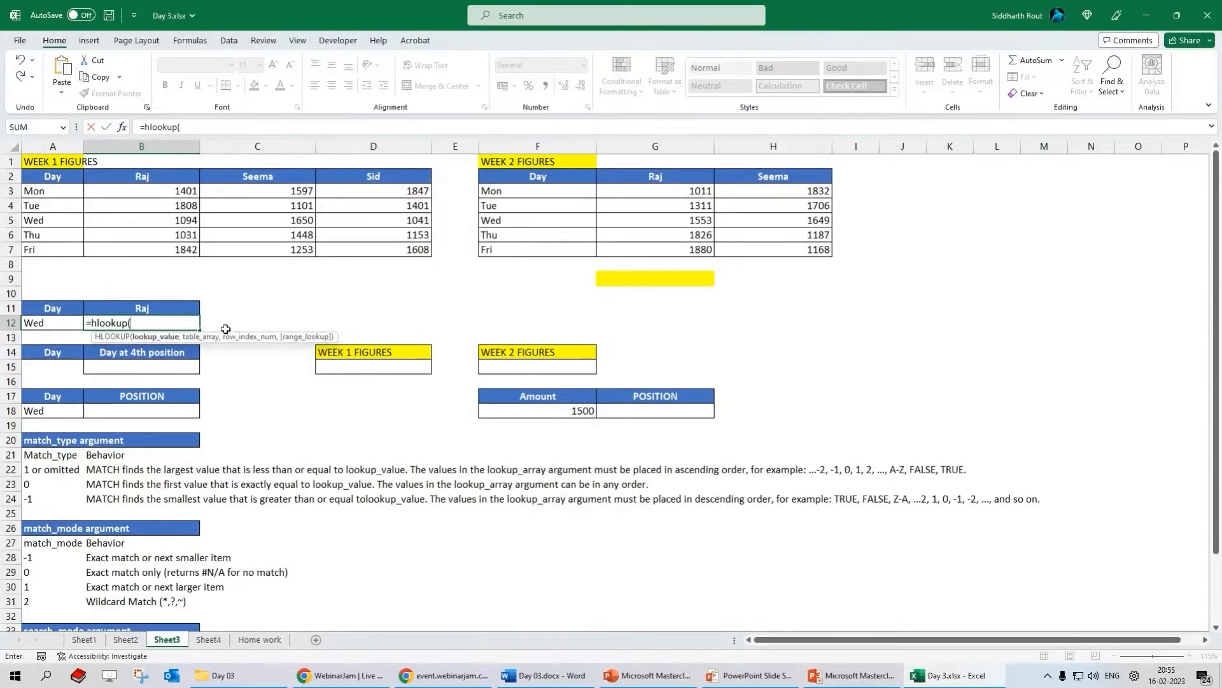
- Complete B12's HLOOKUP with lookup value A12, table array A2:D2, row index 4 and FALSE for an exact match
left_click(50, 323)
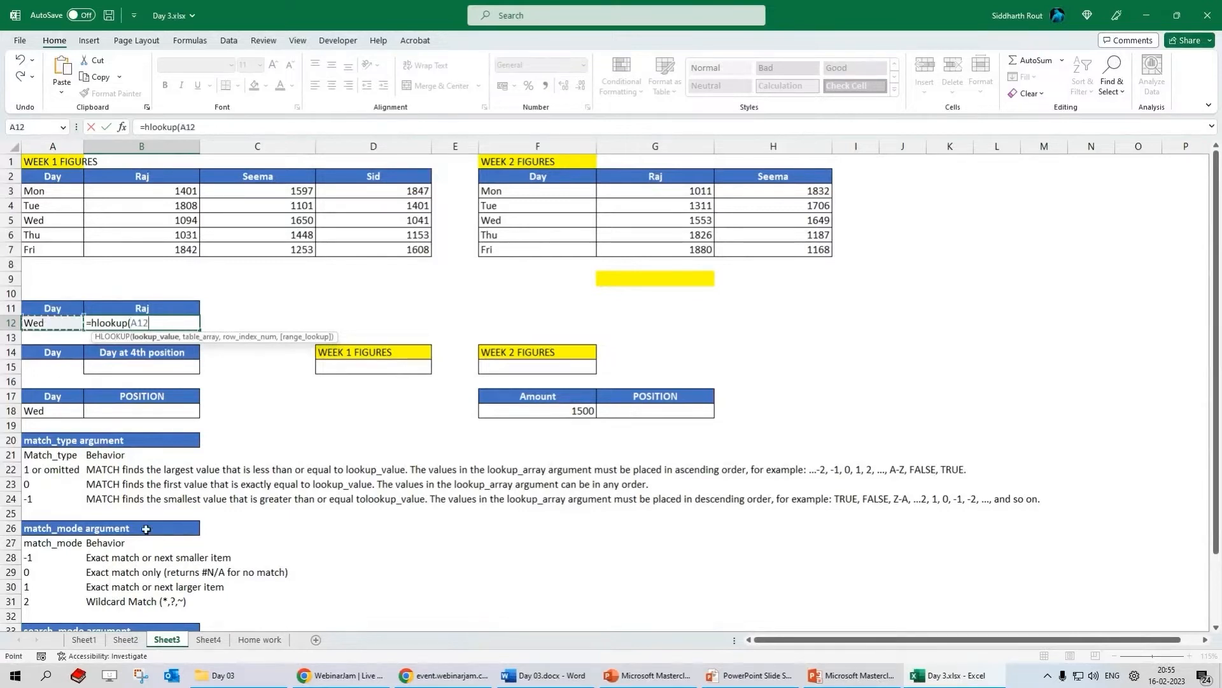
type(",")
left_click_drag(34, 179, 389, 177)
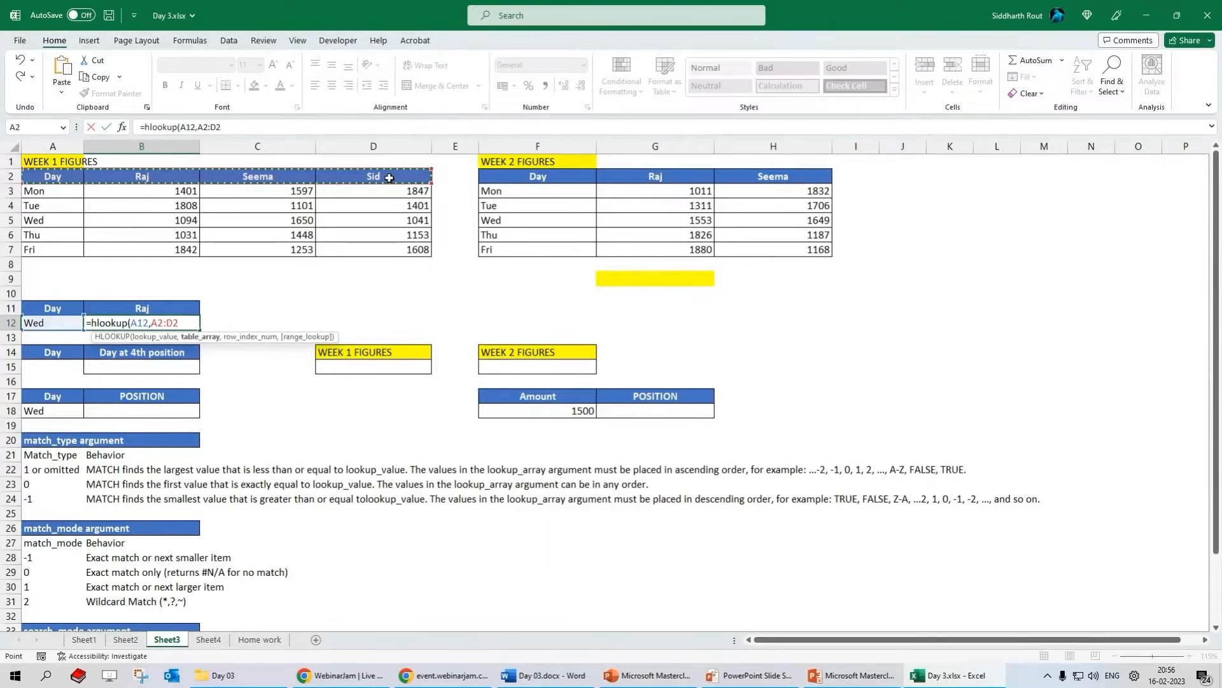
type(",")
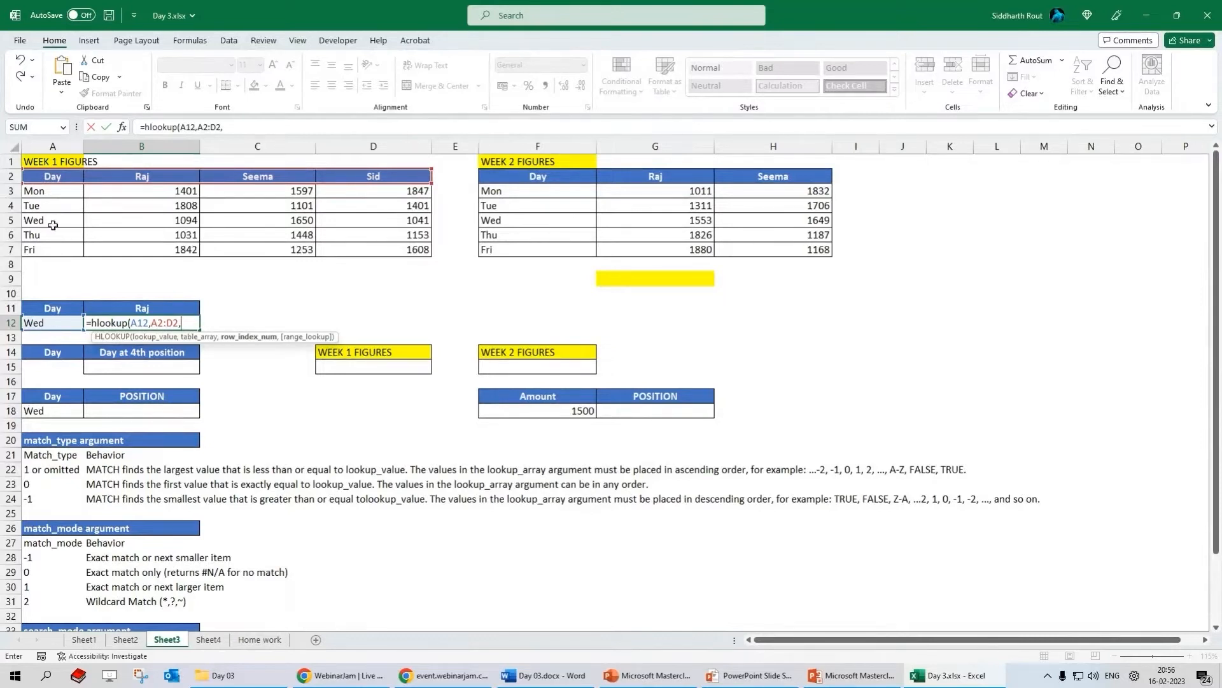
type("4,")
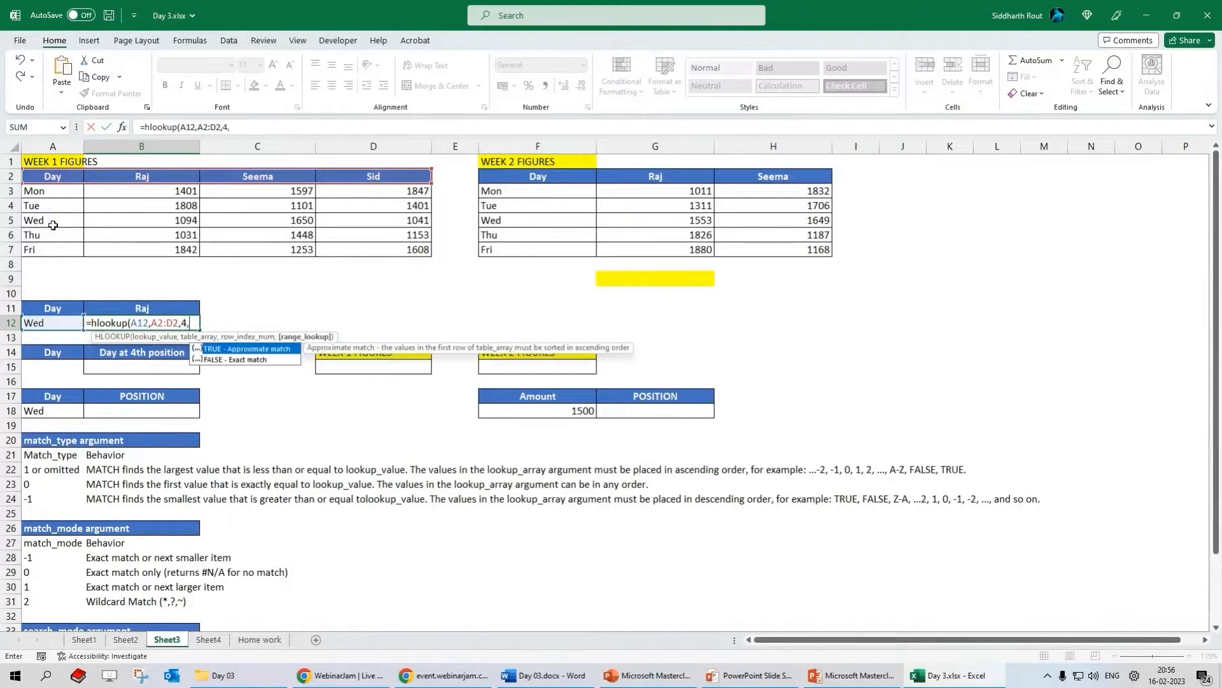
left_click(247, 360)
double_click(246, 361)
type(")")
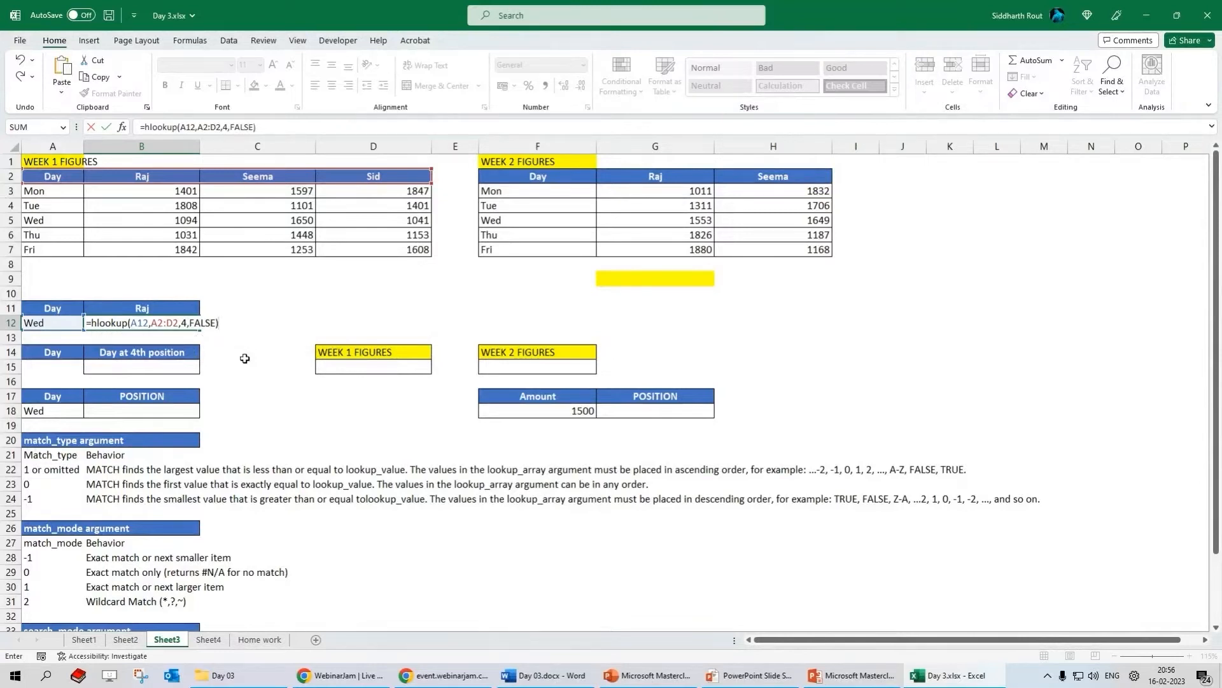
key("ctrl+Return")
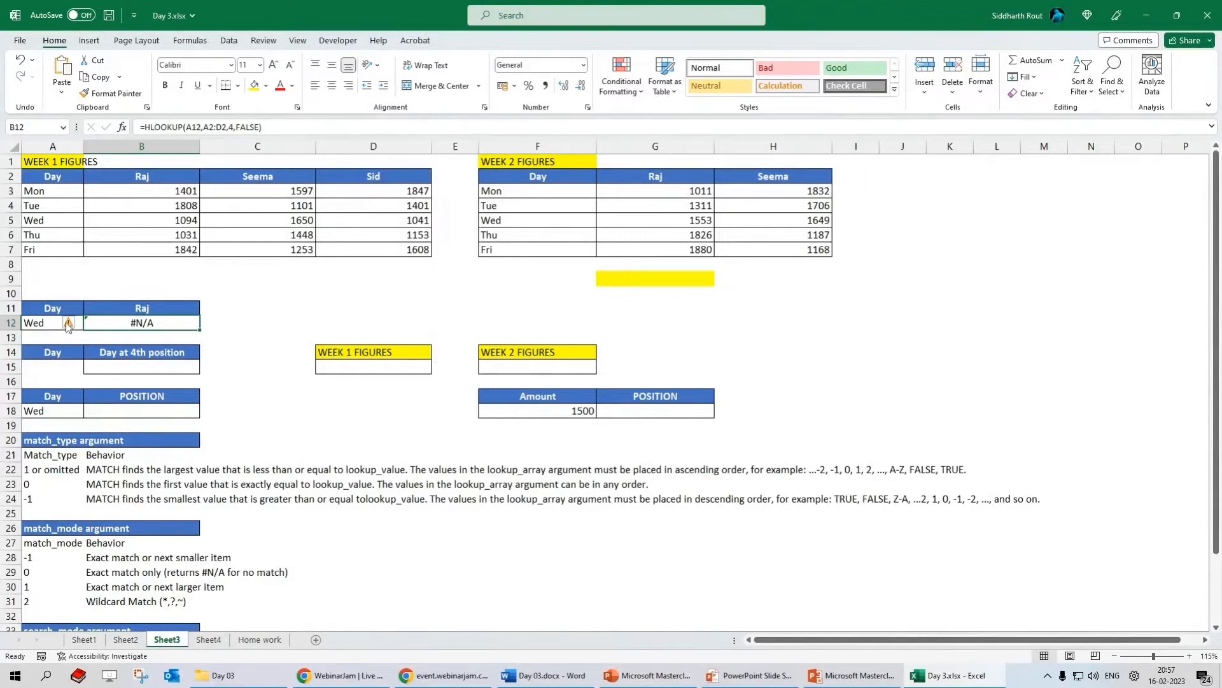
- Change the lookup value in B12's HLOOKUP formula to the column header in B11
double_click(125, 326)
left_click_drag(139, 322, 156, 322)
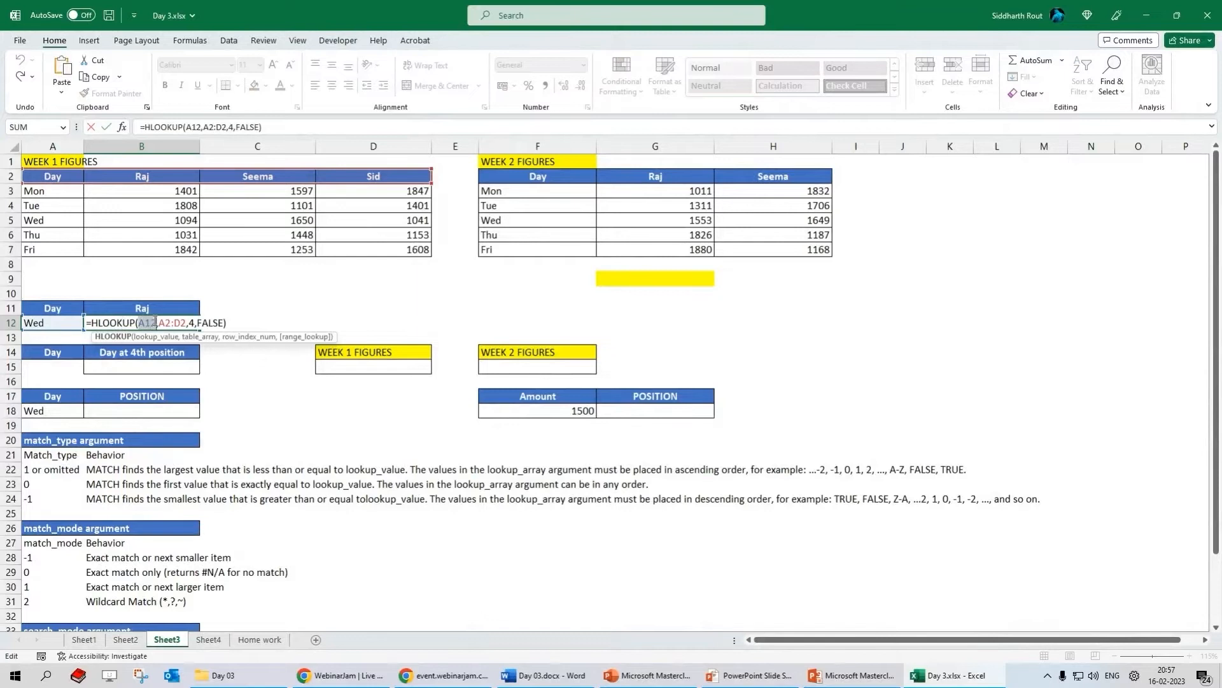
left_click(135, 308)
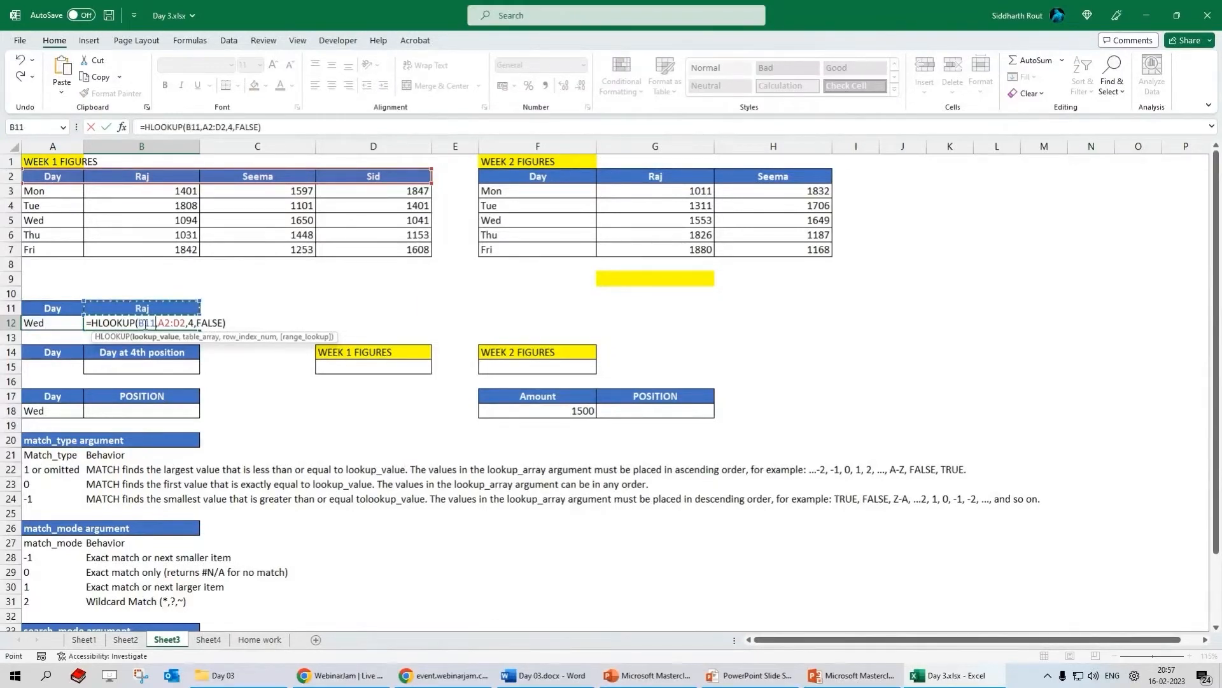
key("ctrl+Return")
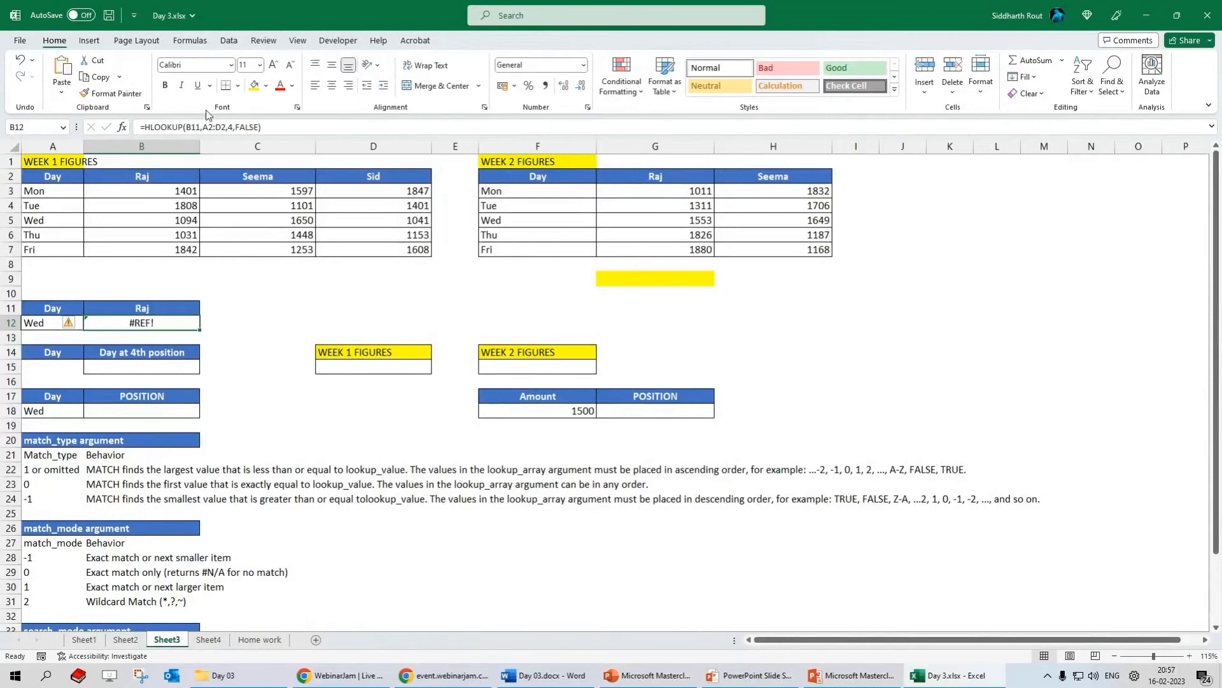
- Extend the table array in B12's HLOOKUP formula to the whole Week 1 table, A2:D7
left_click(207, 128)
left_click_drag(187, 127, 228, 125)
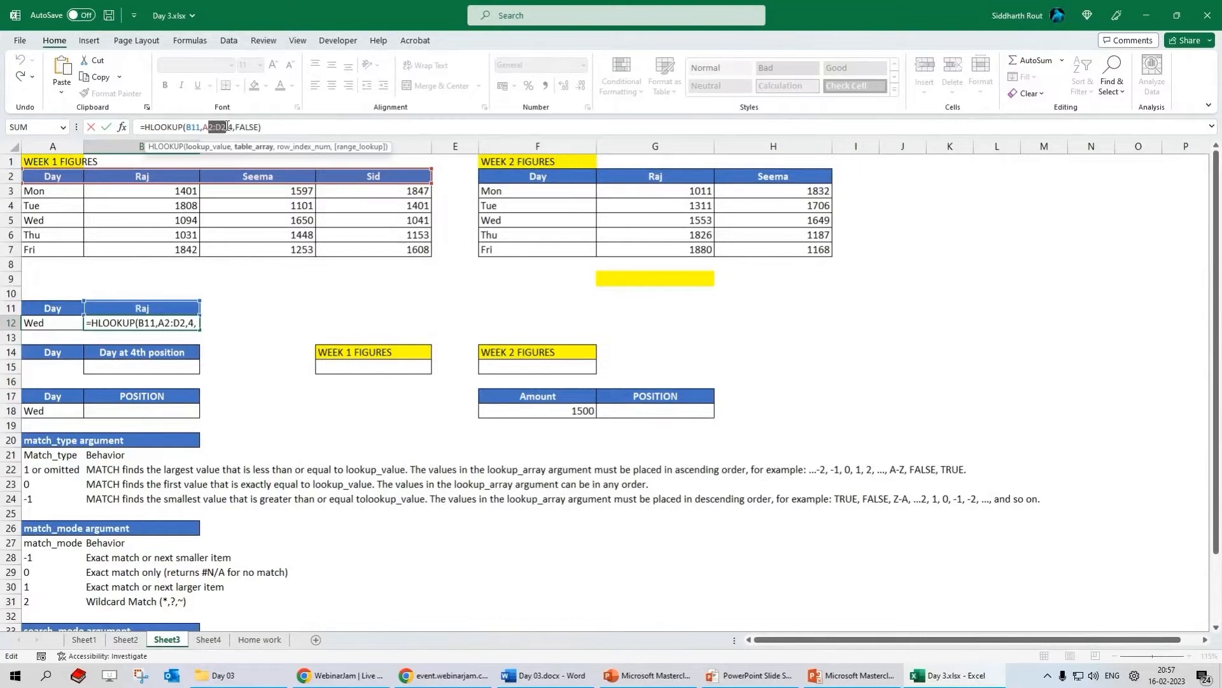
left_click(228, 128)
left_click(215, 127)
left_click_drag(203, 127, 226, 126)
left_click_drag(56, 176, 396, 247)
key("ctrl+Return")
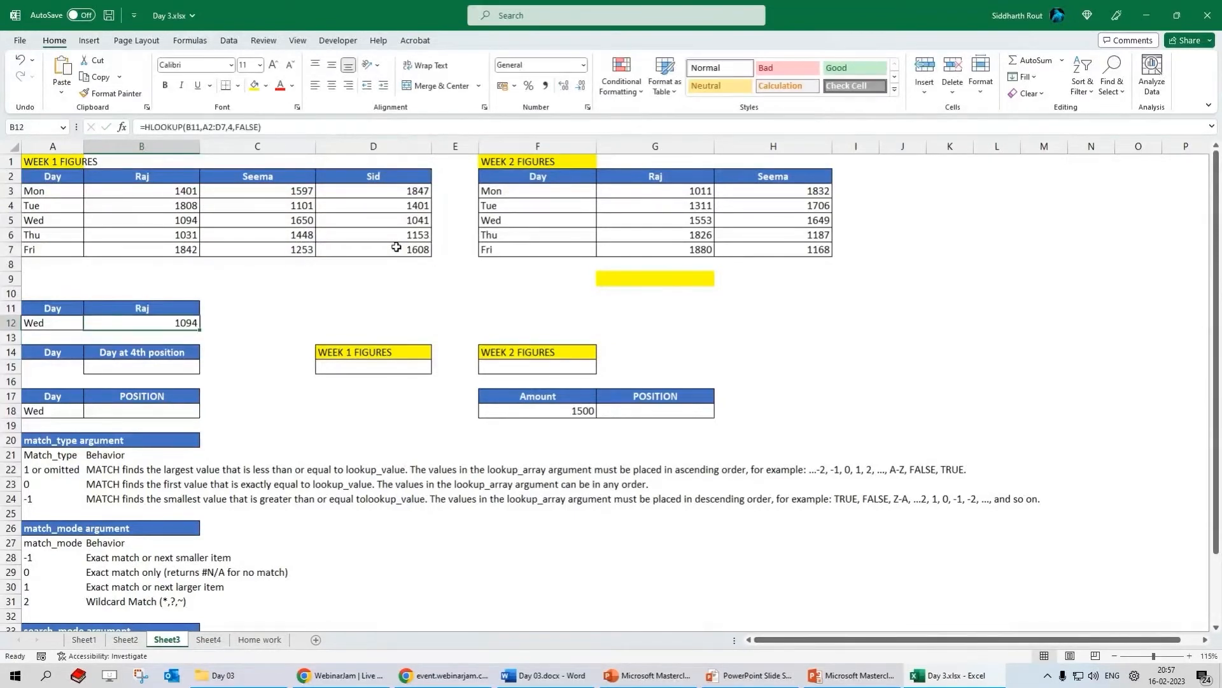
- Review the lookup value B11 and the table array A2:D7 in B12's formula, reselecting the same range
left_click(197, 128)
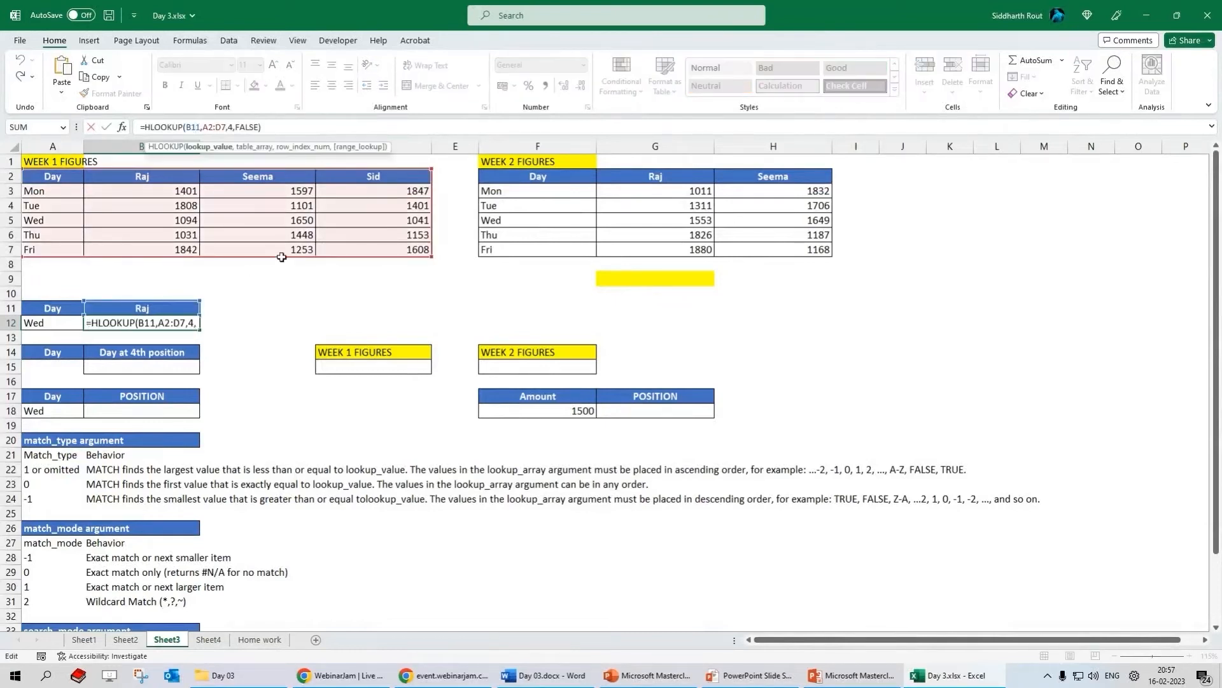
double_click(189, 127)
left_click_drag(203, 128, 226, 128)
left_click_drag(55, 179, 396, 249)
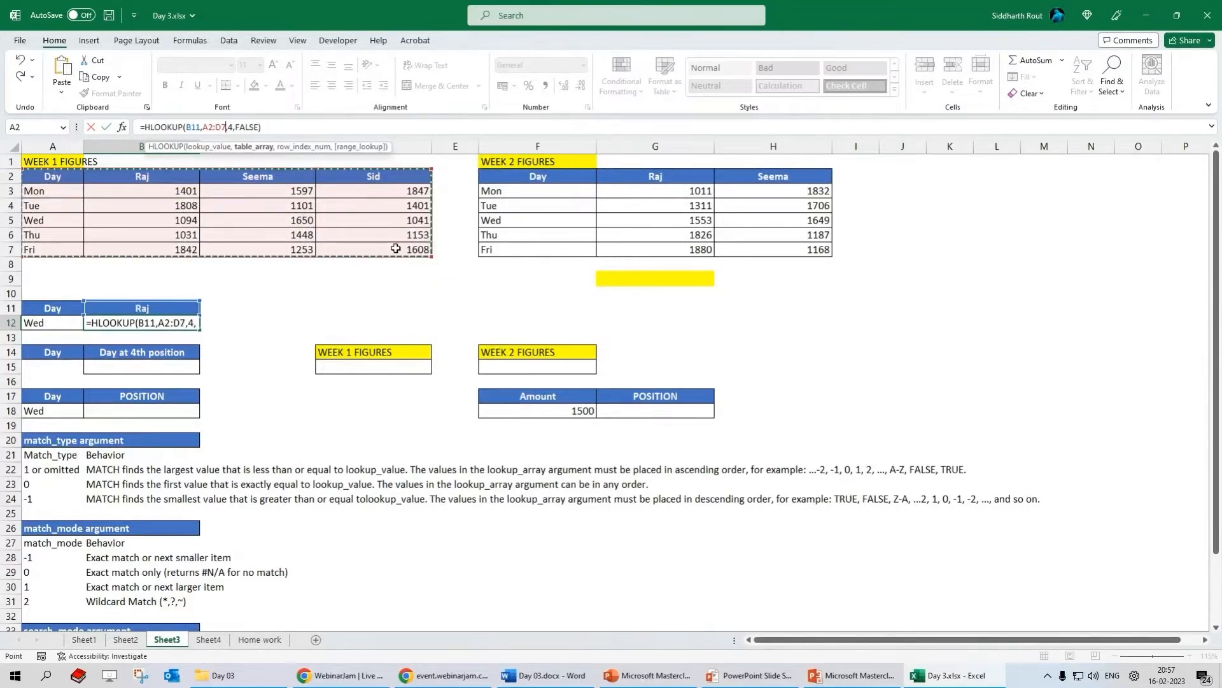
key("Return")
- Compare Wednesday's row position in A2:A5 with the row index argument of B12's HLOOKUP, and check its range_lookup argument
left_click(50, 323)
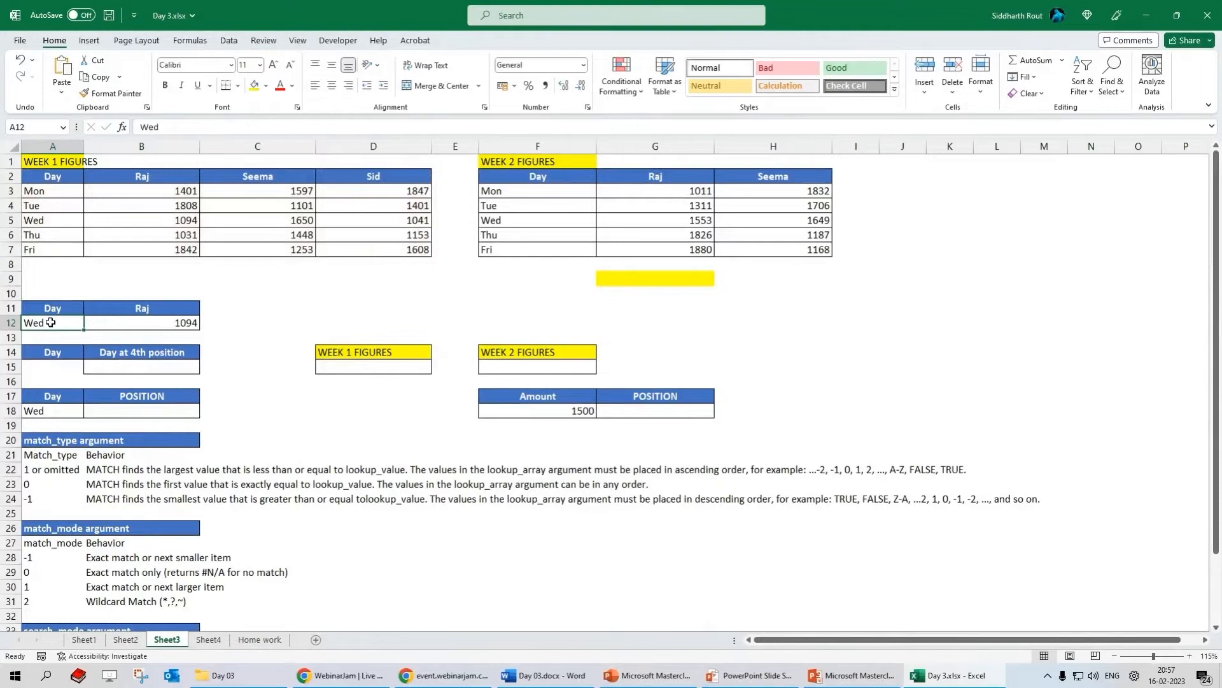
left_click_drag(48, 176, 48, 220)
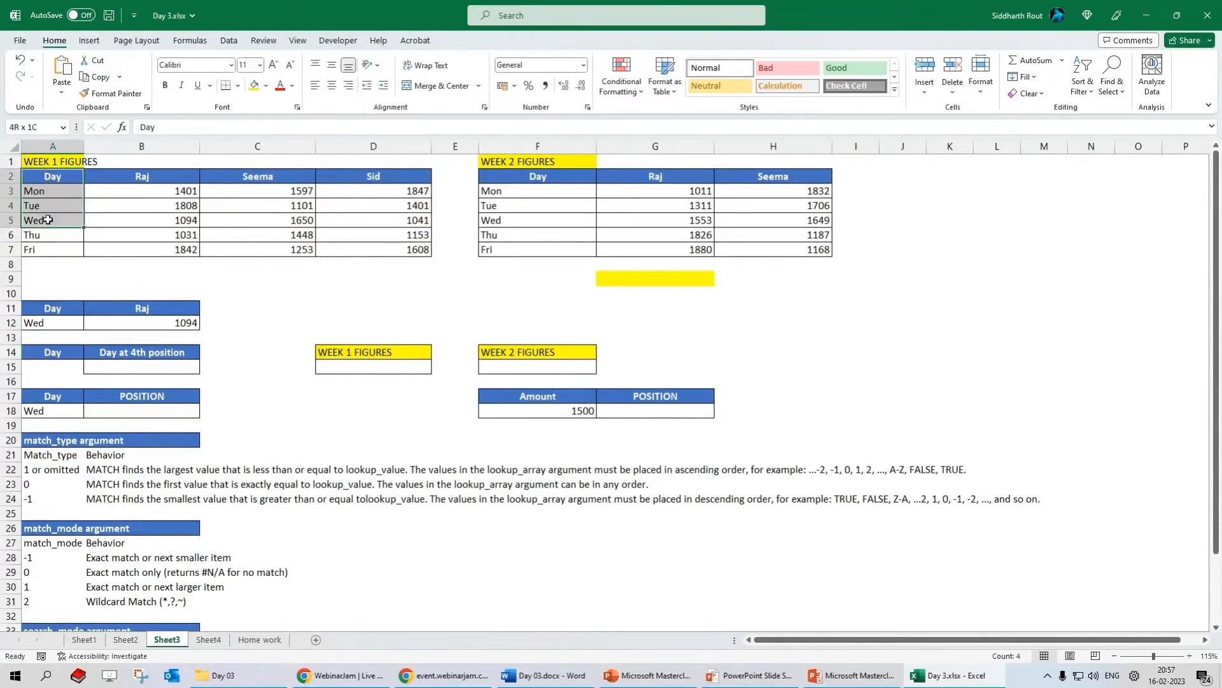
left_click(140, 325)
left_click(228, 127)
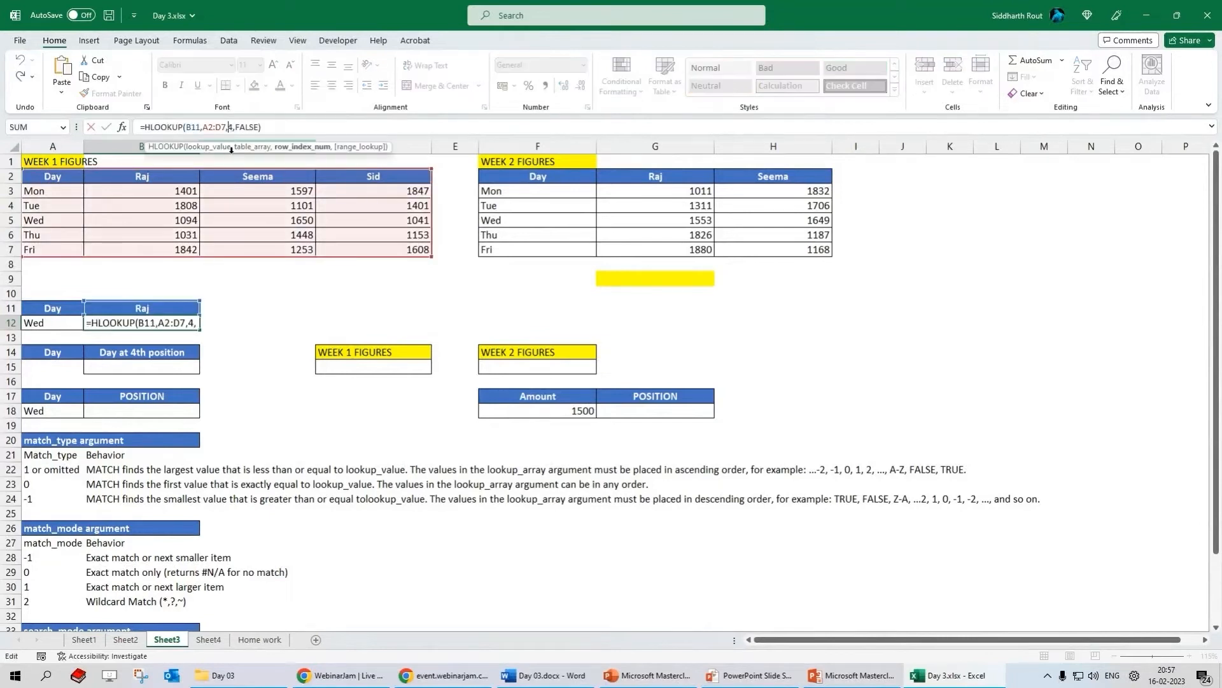
left_click(241, 127)
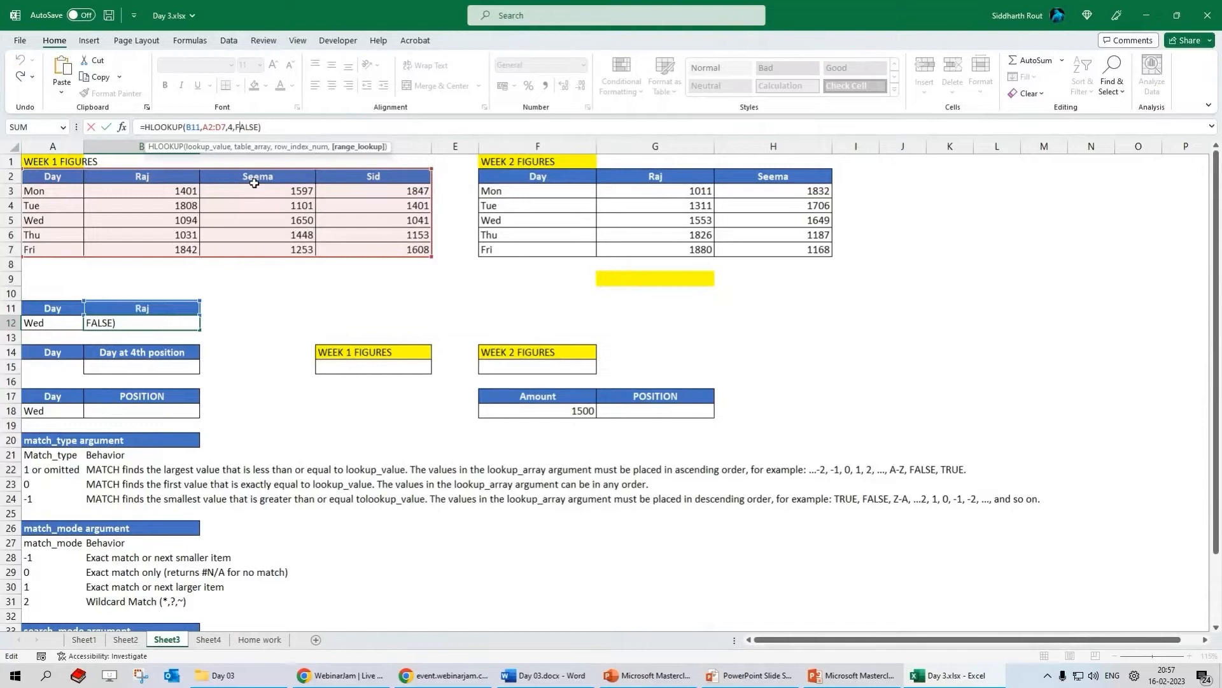
key("Return")
left_click(178, 318)
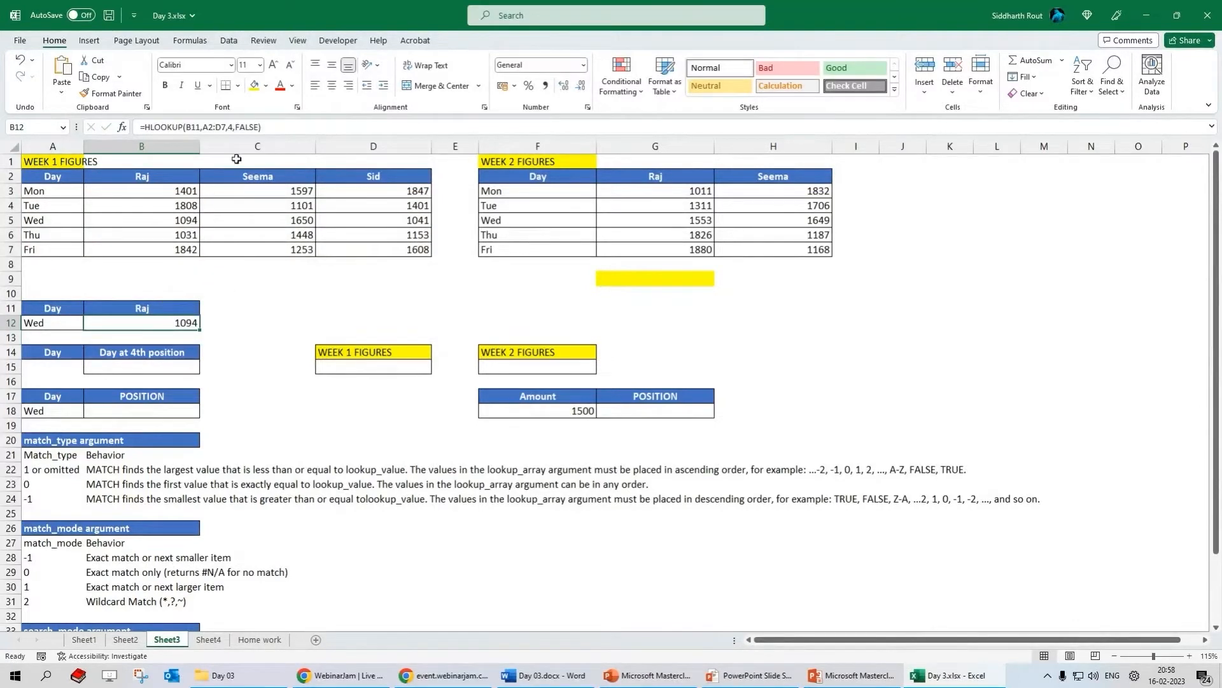
left_click(231, 127)
double_click(230, 127)
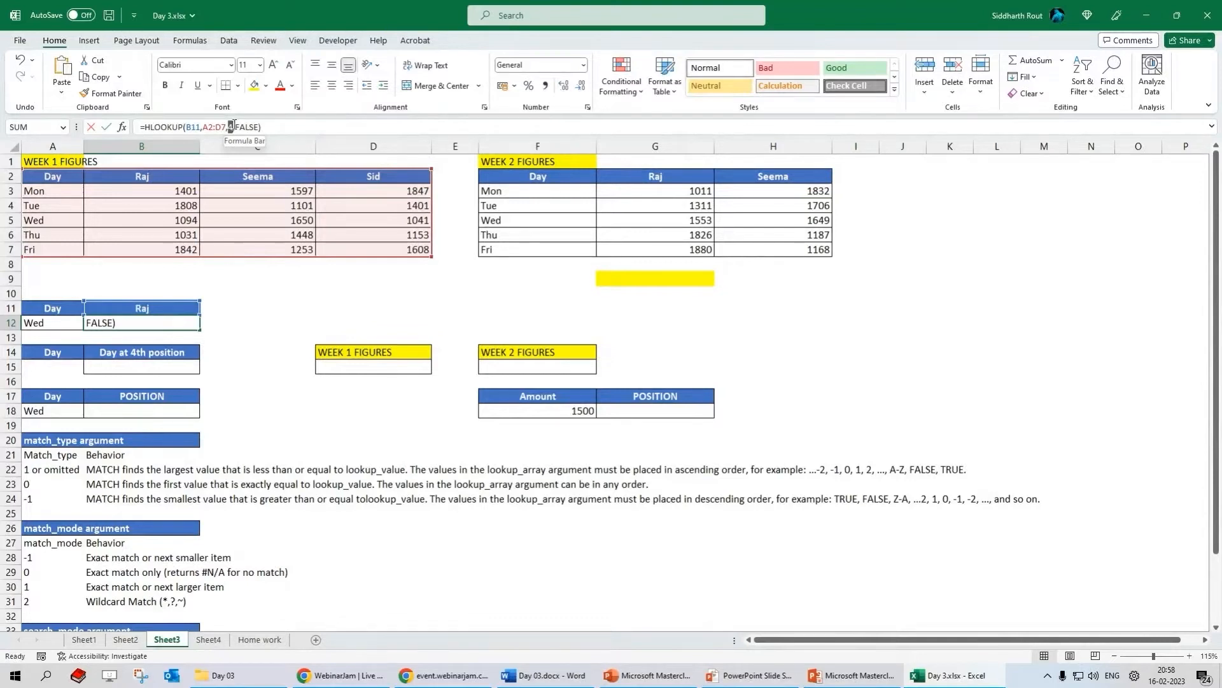
double_click(232, 127)
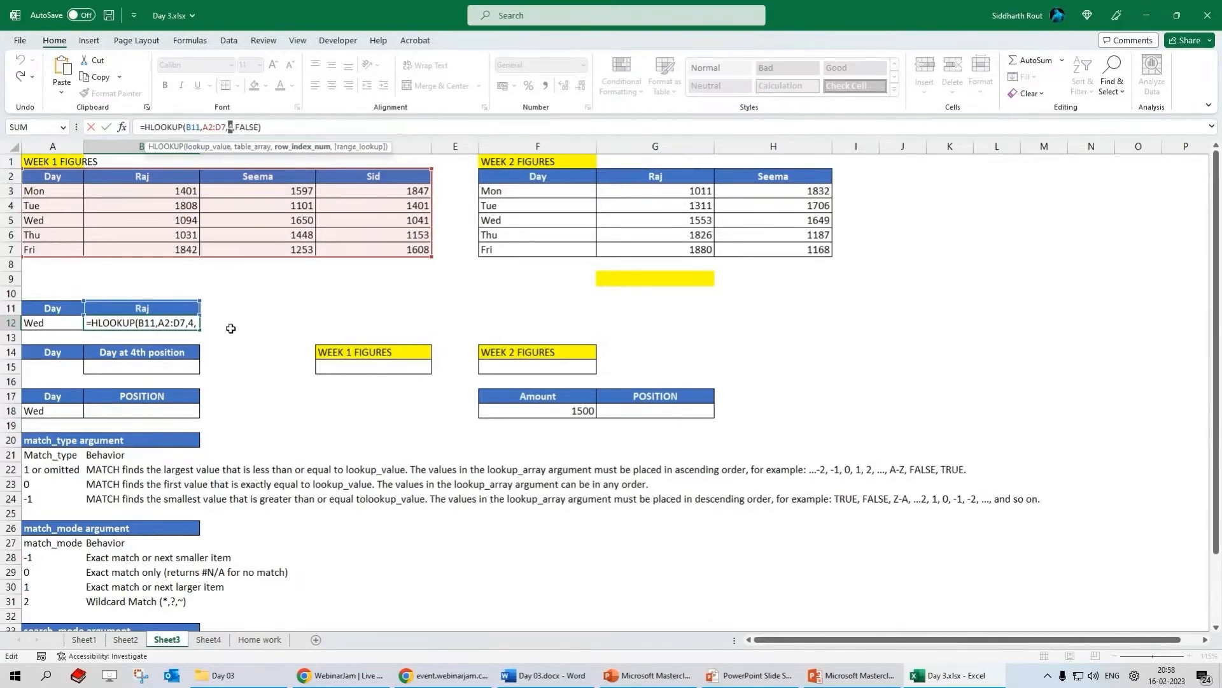
key("ctrl+Return")
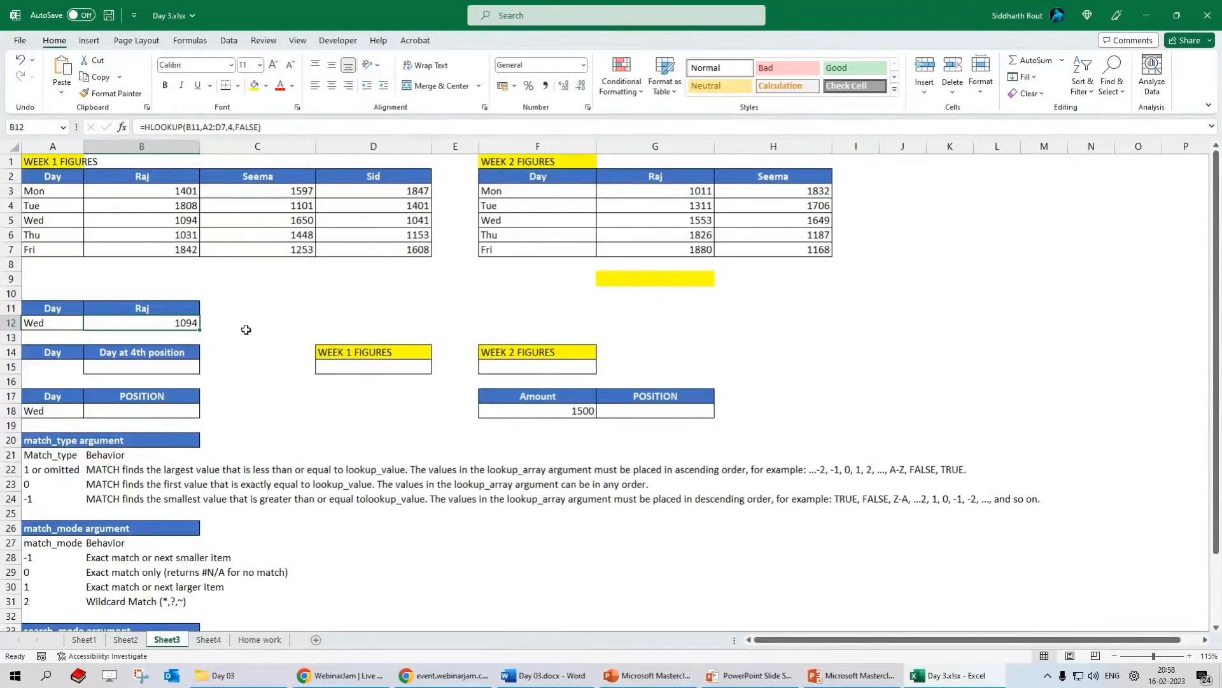
- Change the column header in B11 to the name that heads column D of the Week 1 table
left_click(134, 307)
type("Sid")
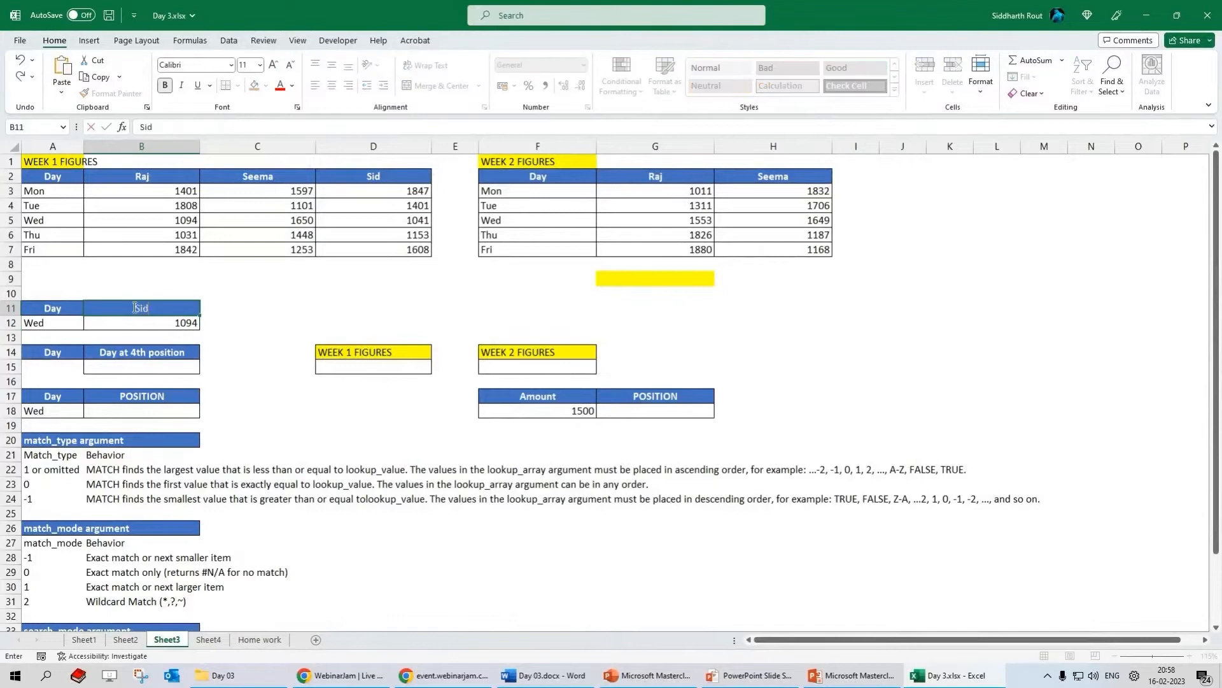
key("Return")
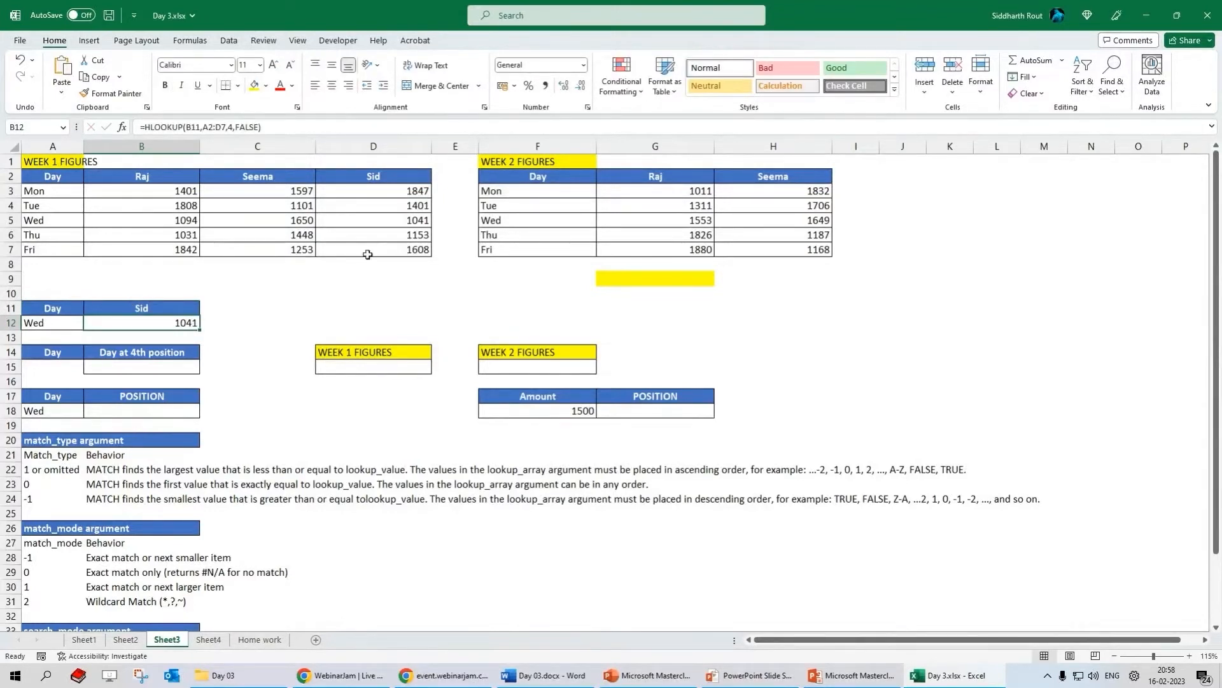
- Trace B12's result in the Week 1 table where column D meets the Wednesday row, and highlight the header row A2:D2
left_click(401, 178)
left_click_drag(382, 177, 382, 250)
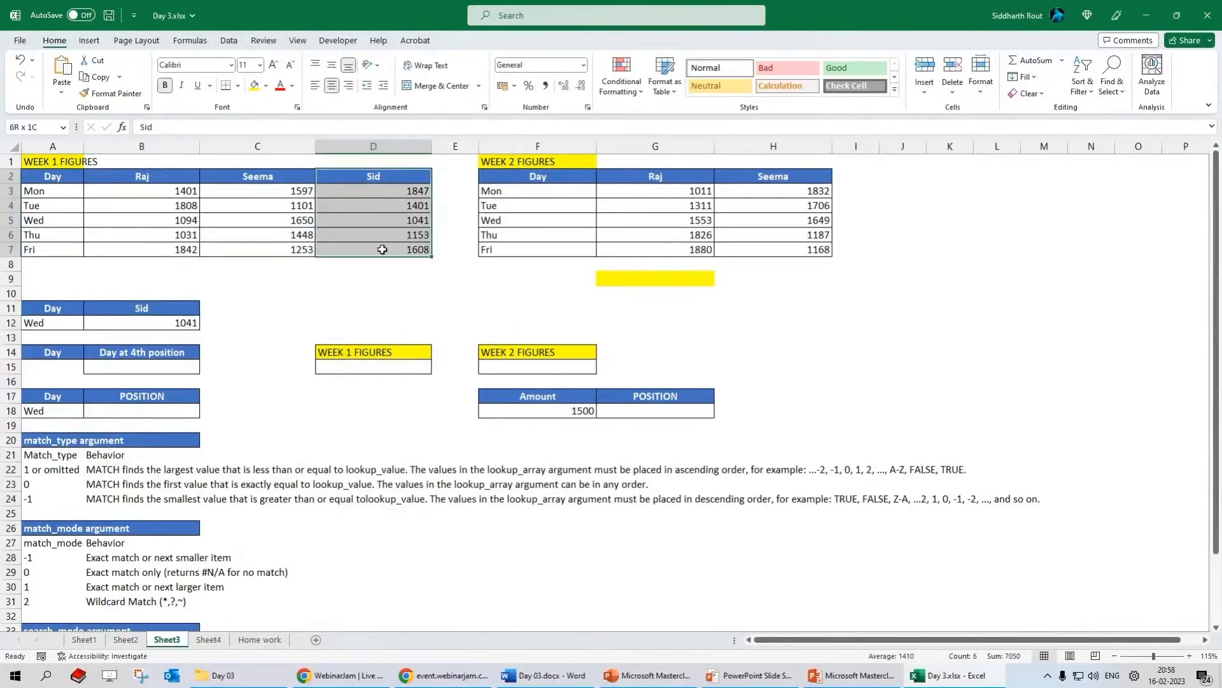
left_click_drag(32, 223, 420, 232, "ctrl")
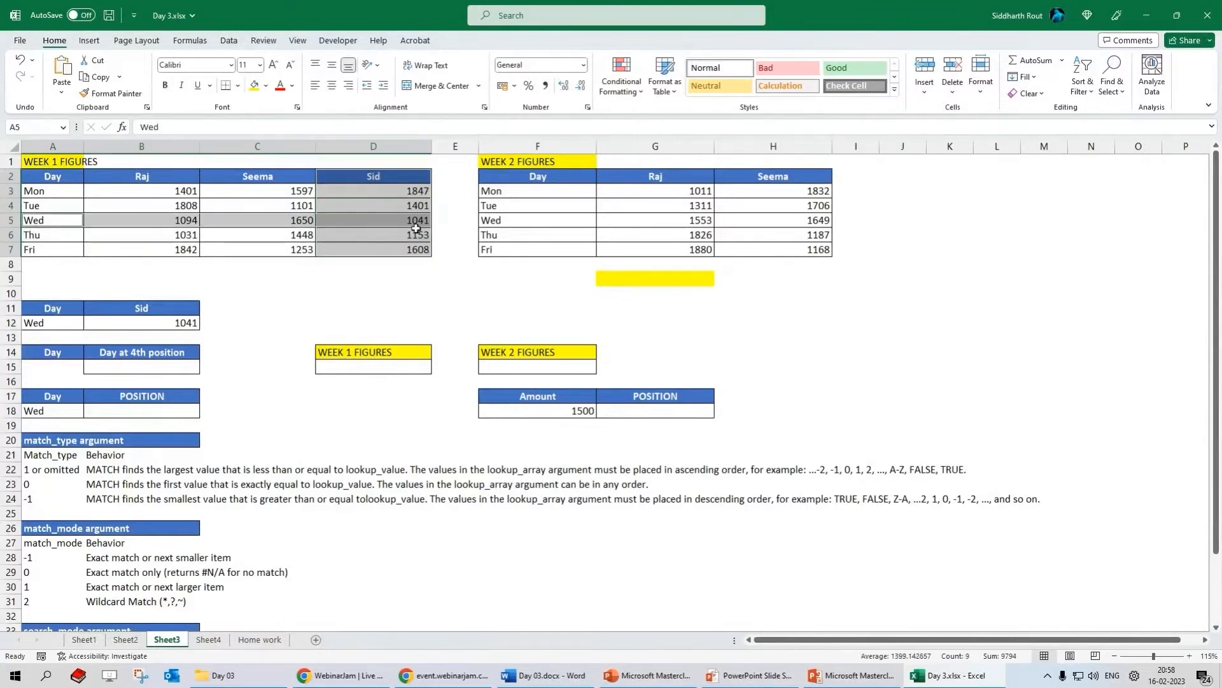
left_click(414, 220)
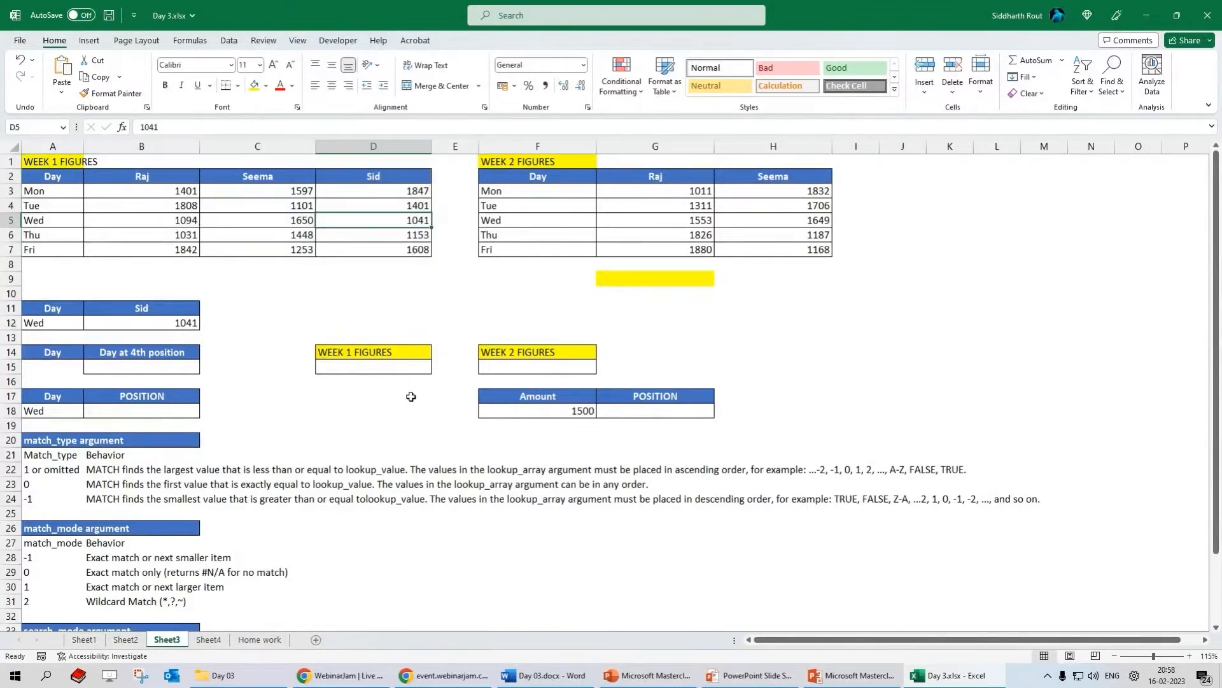
left_click(547, 675)
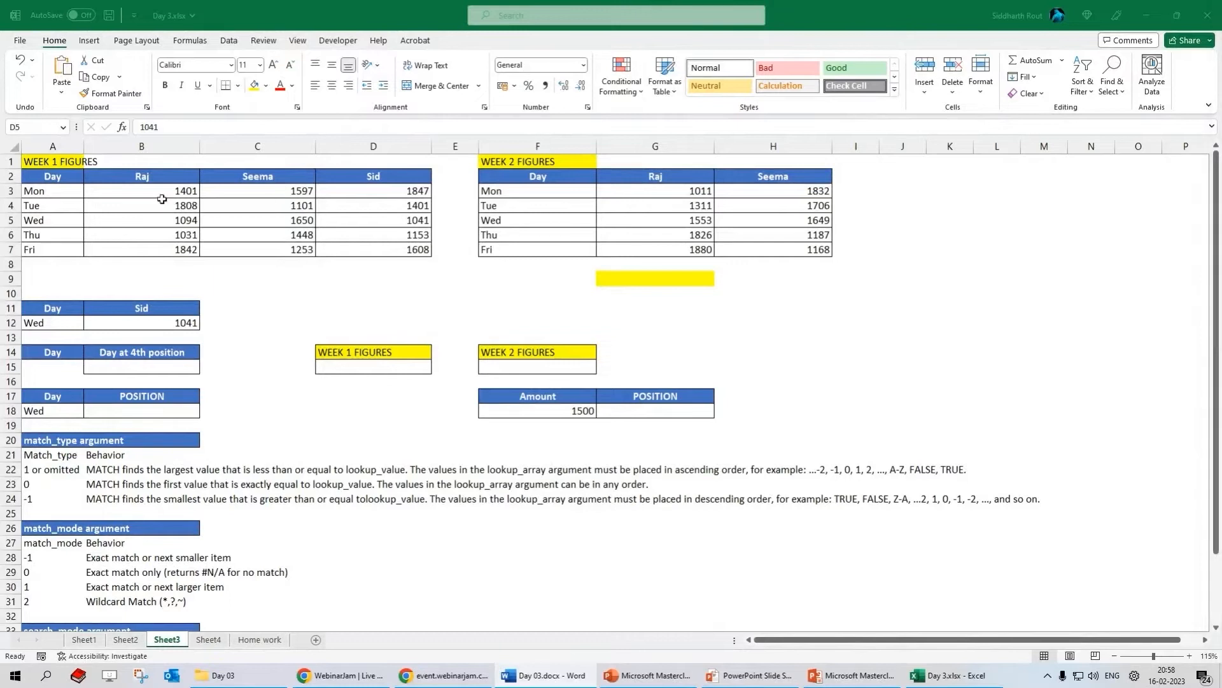
left_click_drag(57, 172, 349, 179)
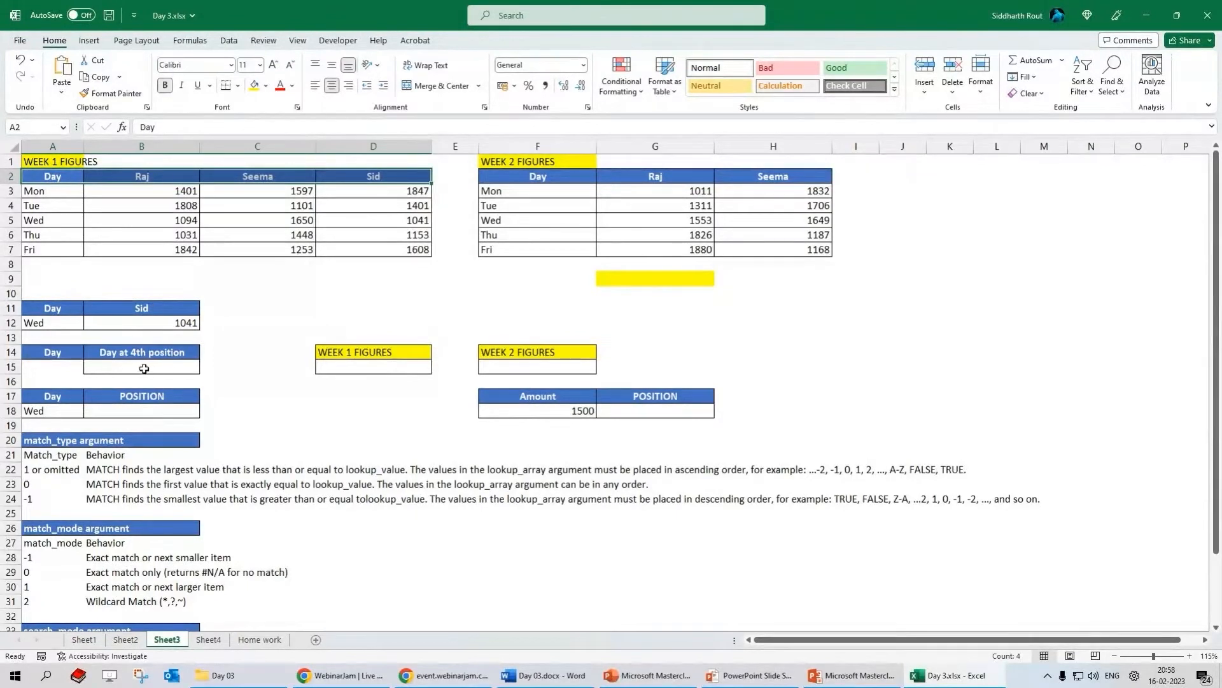
- Replace the lookup value in B12's HLOOKUP with the quoted column D name, misspelled with an extra final letter
left_click(152, 321)
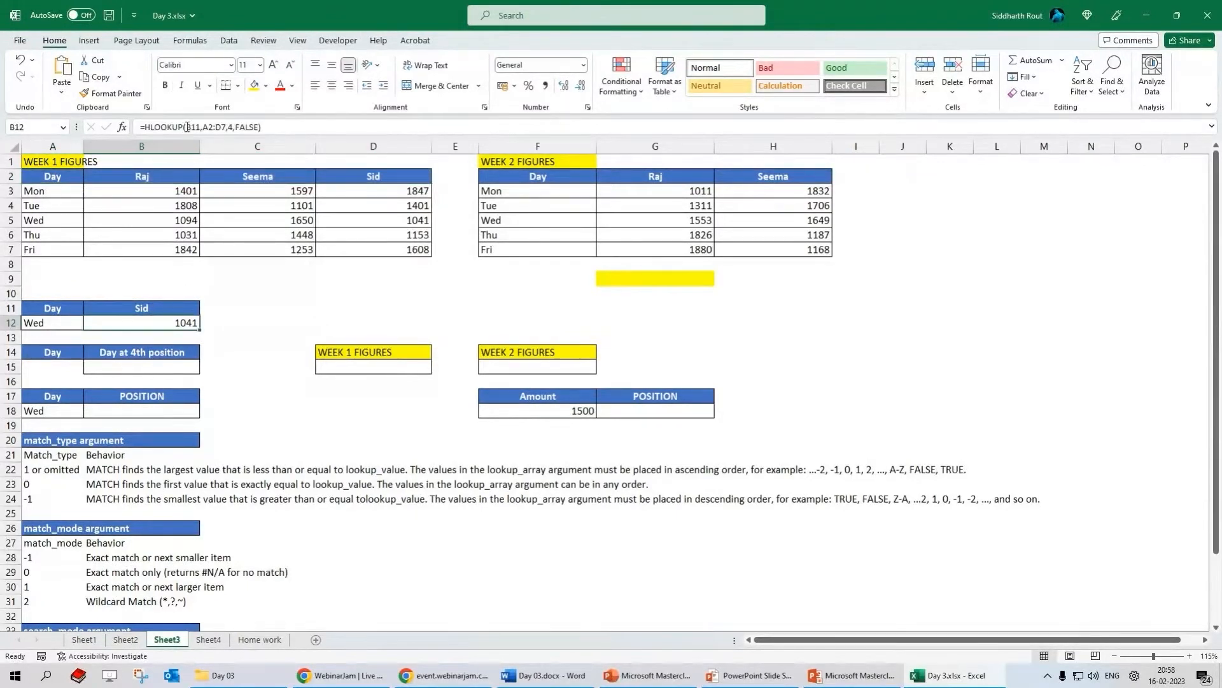
left_click_drag(187, 127, 199, 127)
type("\"Sidd")
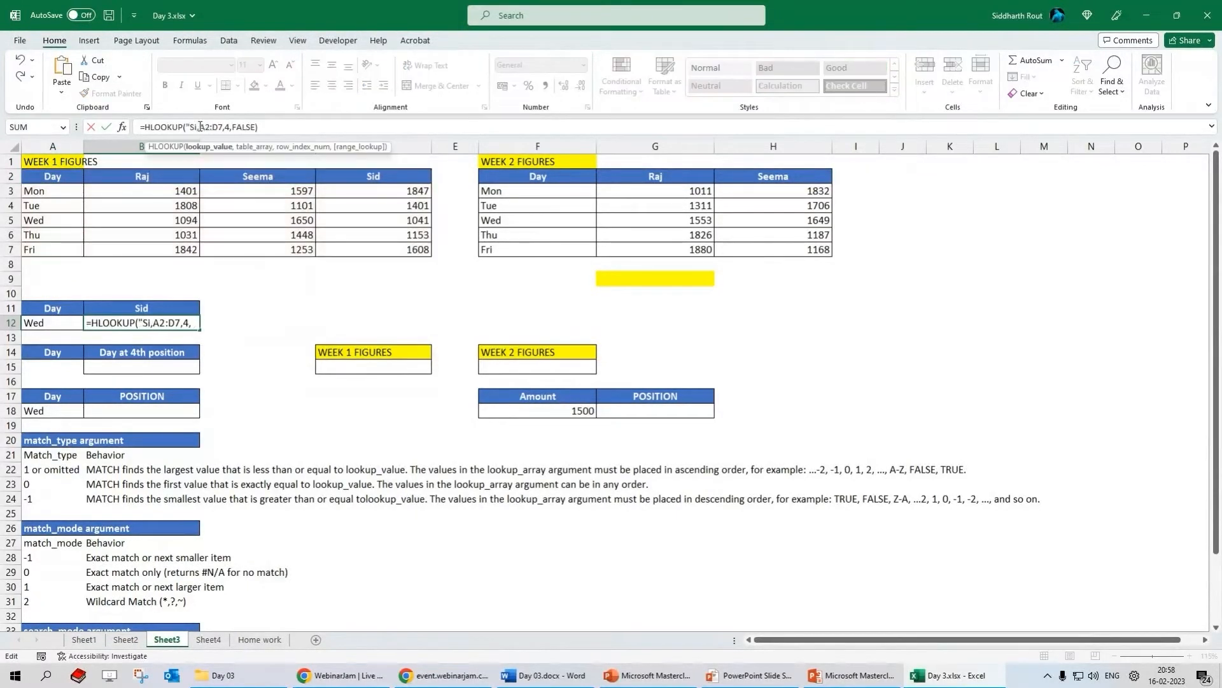
type("\"")
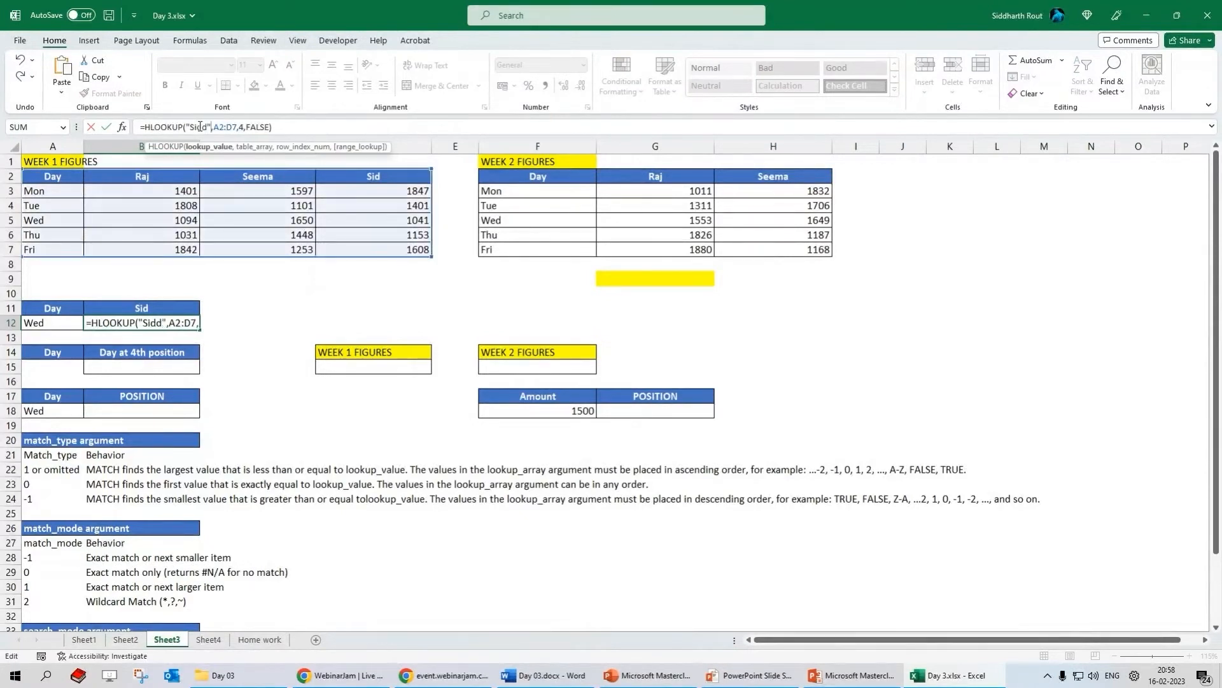
left_click_drag(202, 126, 208, 127)
left_click(216, 126)
key("ctrl+Return")
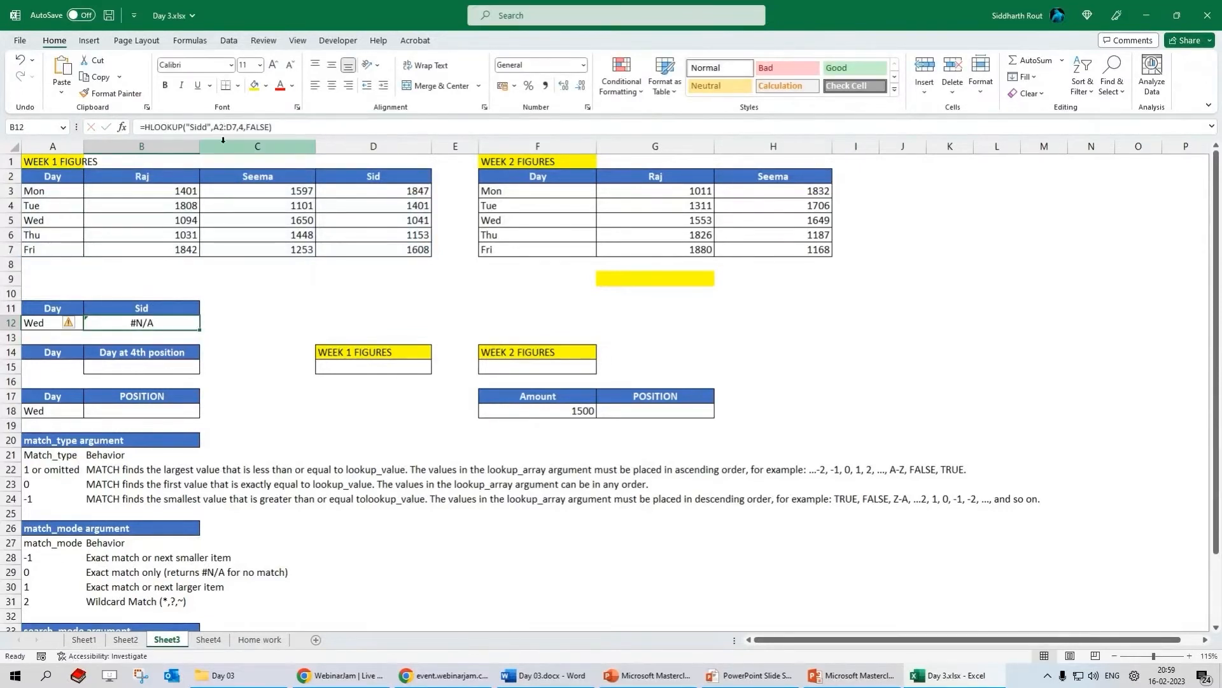
- Reselect the table array A2:D7 in B12's HLOOKUP and change its range_lookup argument to TRUE
mouse_move(213, 127)
left_mouse_down()
mouse_move(249, 127)
mouse_move(237, 127)
left_mouse_up()
left_click_drag(39, 177, 399, 248)
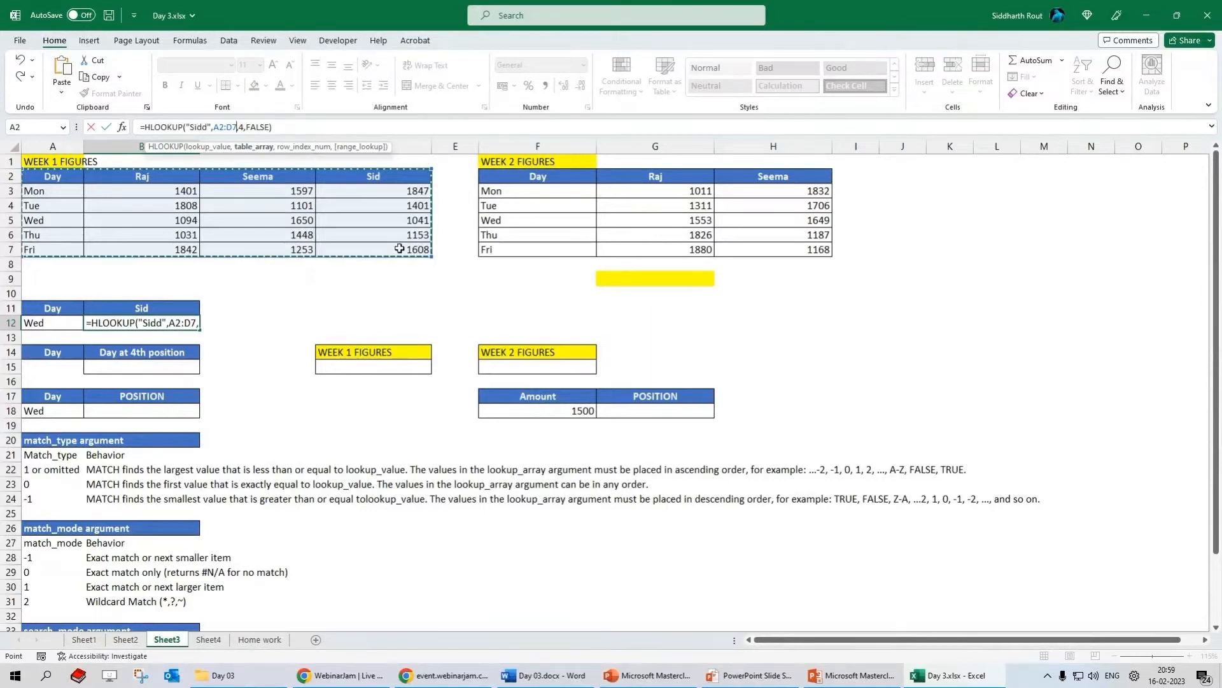
left_click(264, 126)
double_click(263, 127)
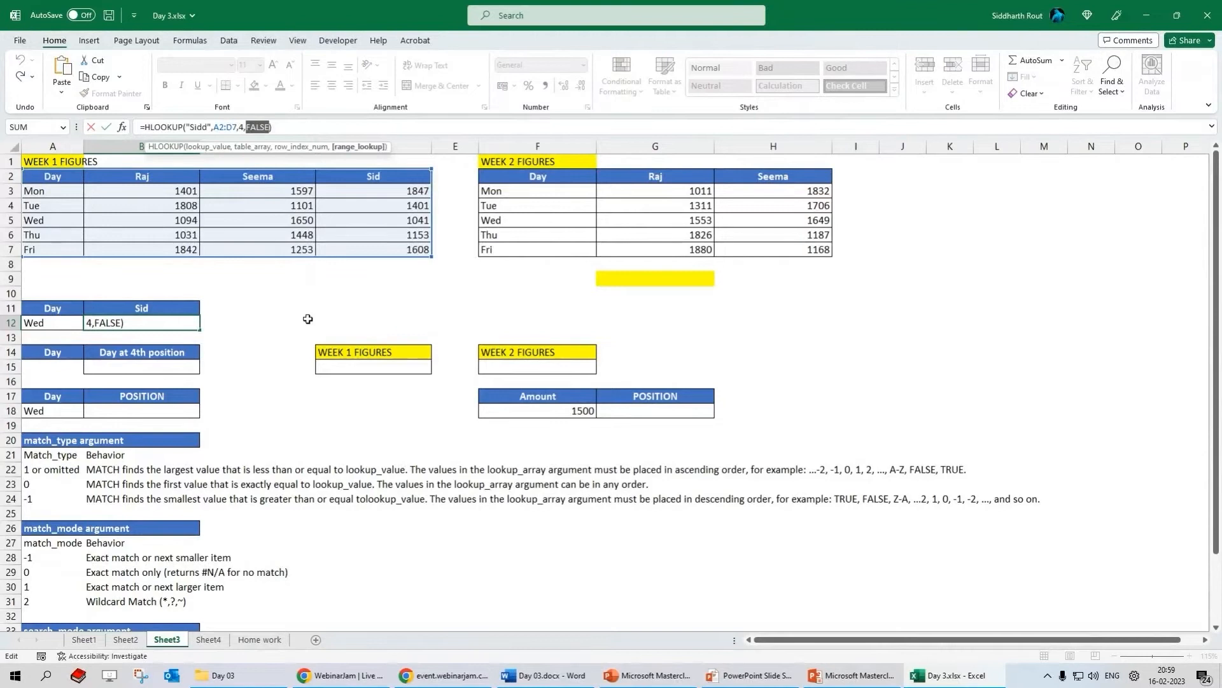
type("TRUE")
key("ctrl+Return")
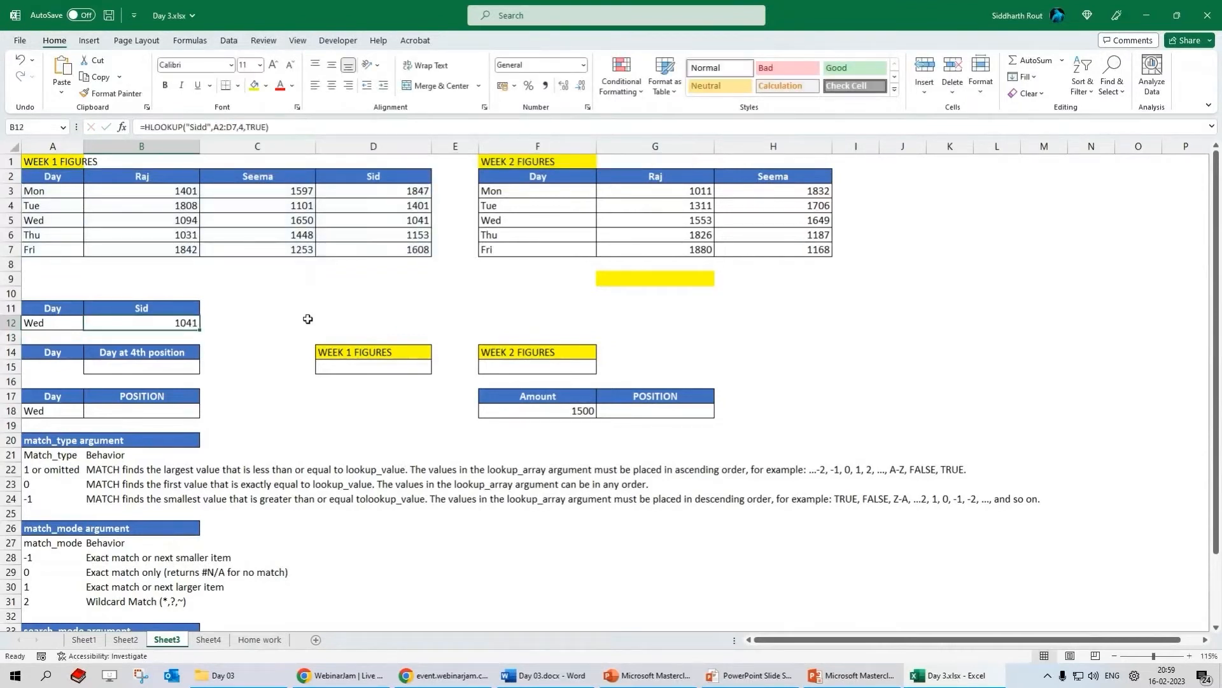
- Compare the misspelled lookup value in B12's formula with the Week 1 column headers
key("F2")
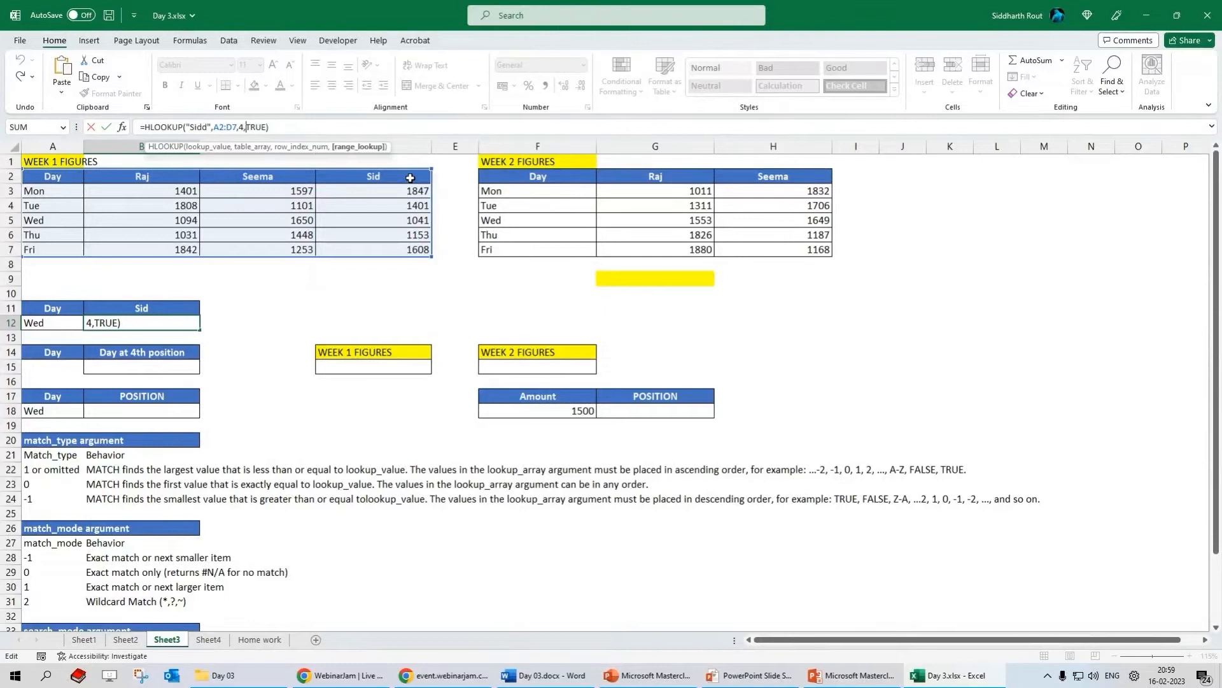
left_click_drag(189, 128, 207, 127)
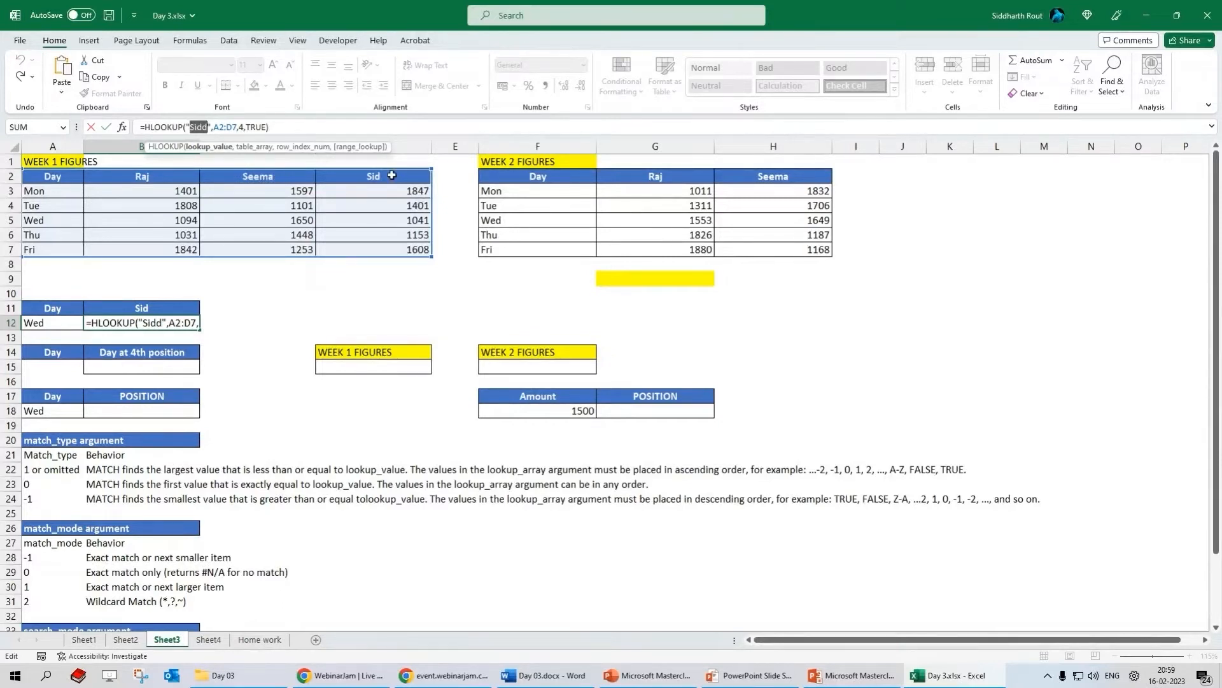
key("ctrl+Return")
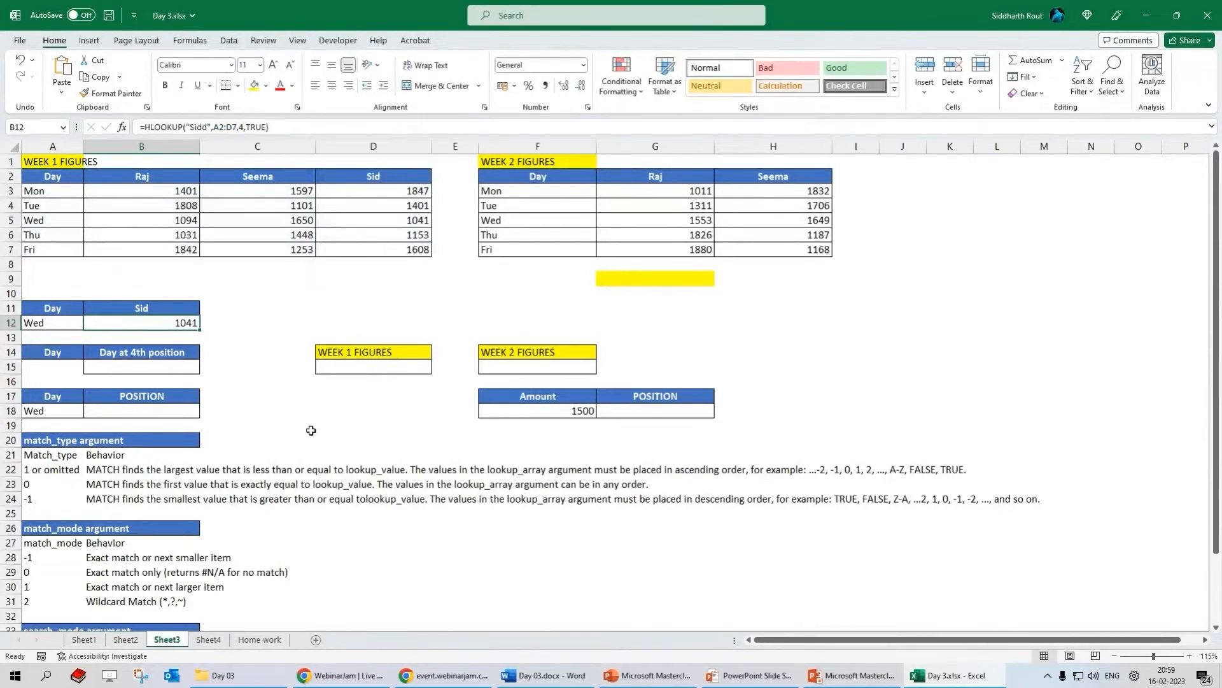
key("alt+Tab")
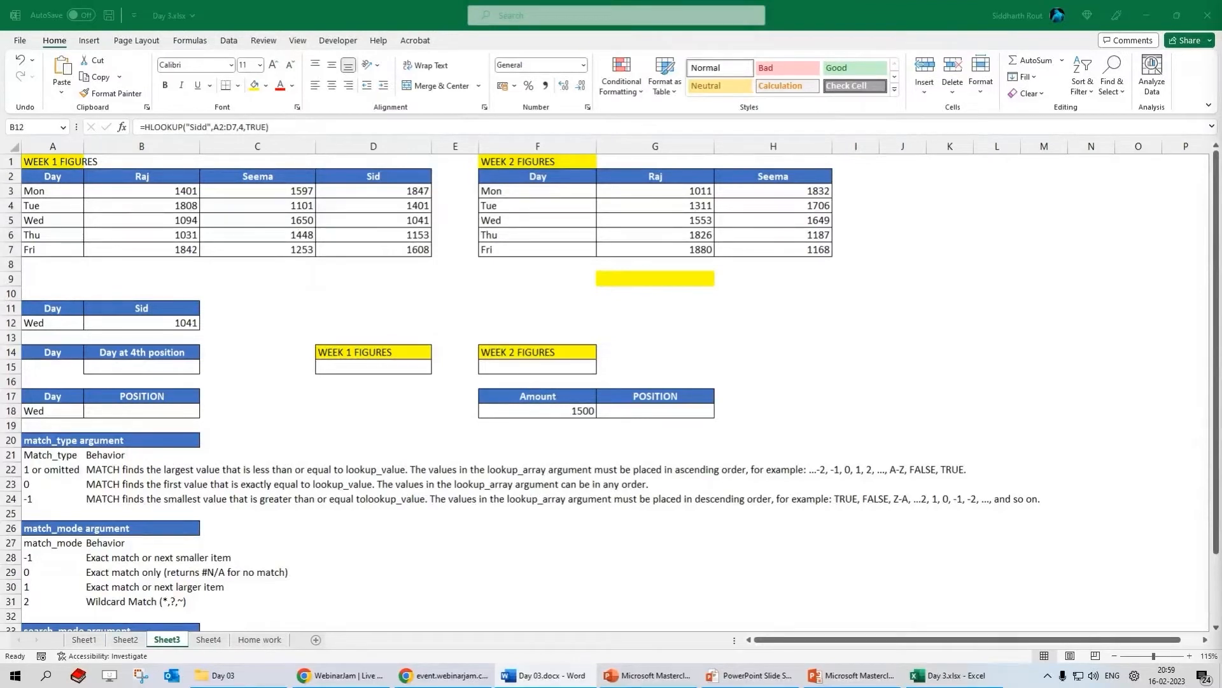
- Inspect the match options available for the range_lookup argument of B12's HLOOKUP, leaving the formula as it was
left_click(169, 321)
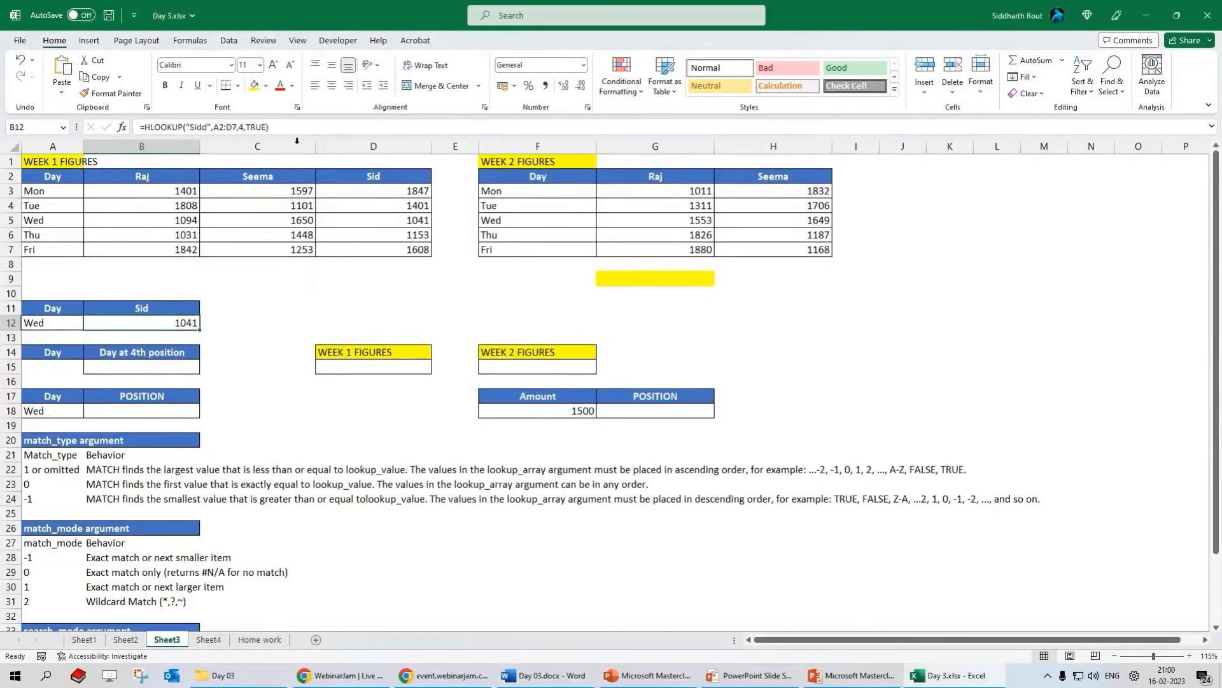
left_click(261, 128)
double_click(254, 127)
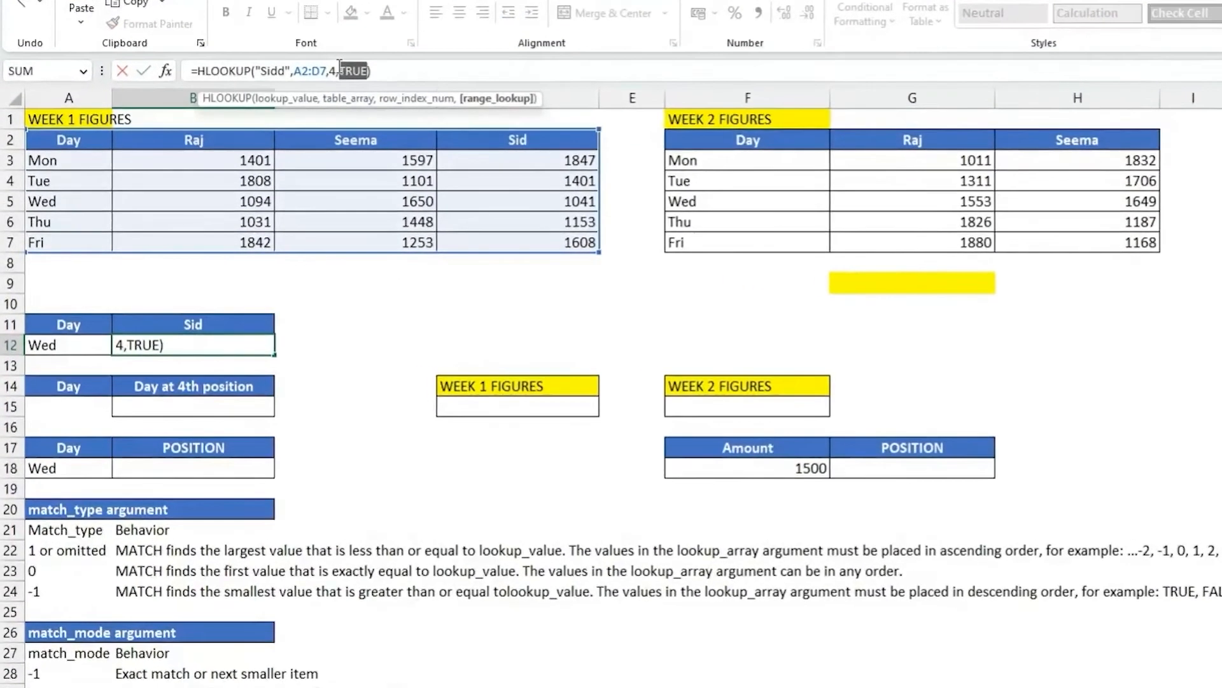
left_click_drag(336, 70, 368, 73)
key("BackSpace")
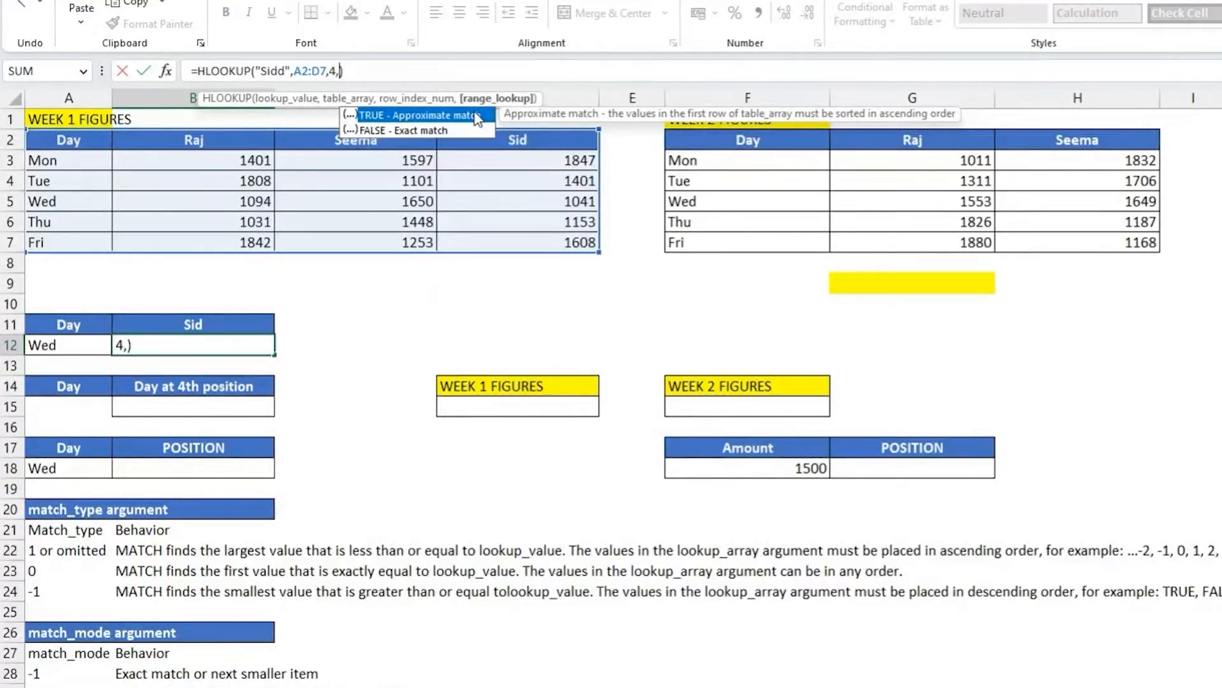
key("Escape")
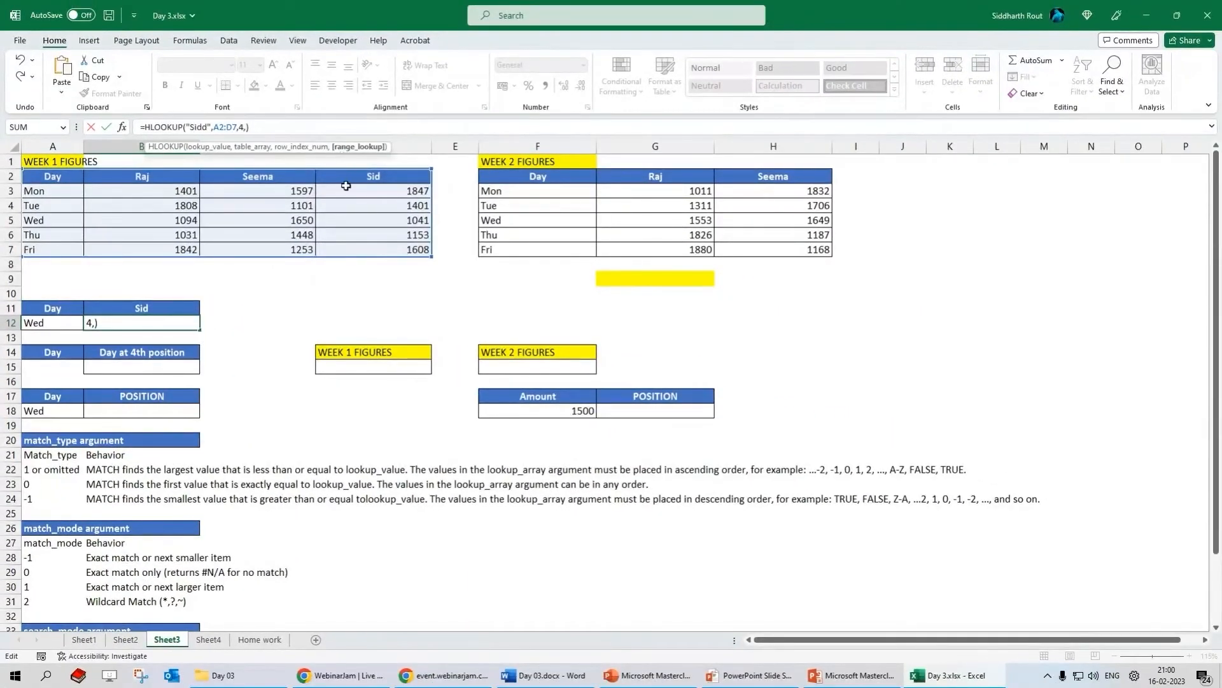
key("Escape")
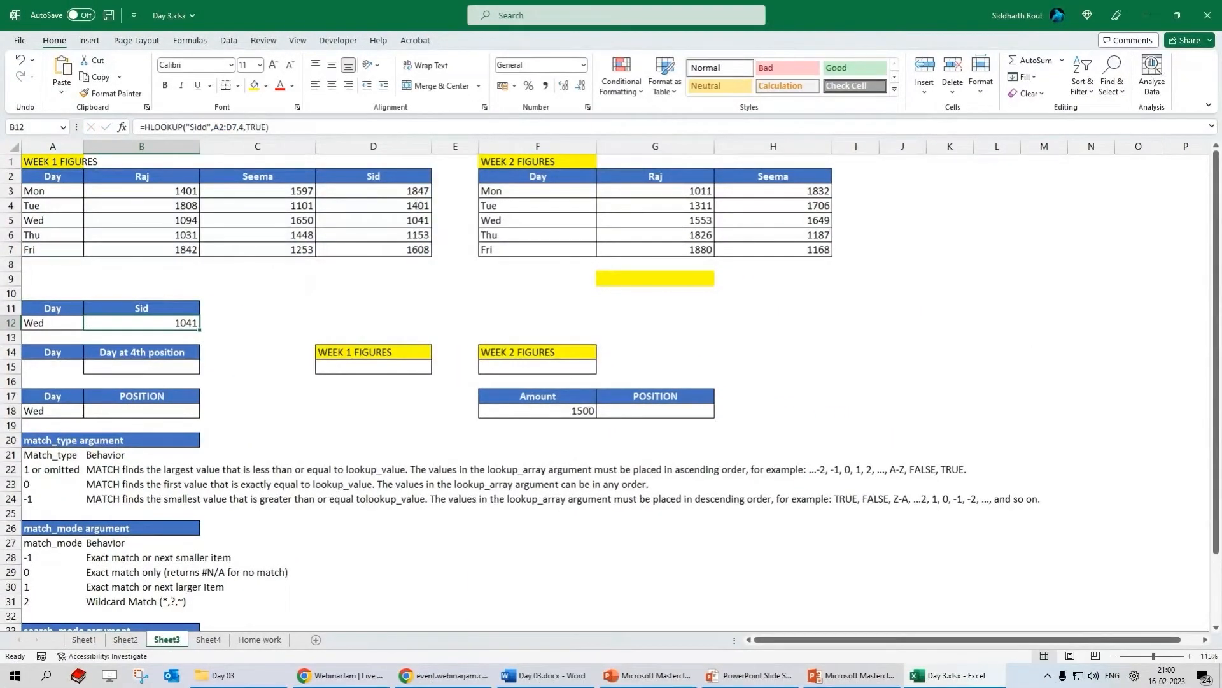
key("alt+Tab")
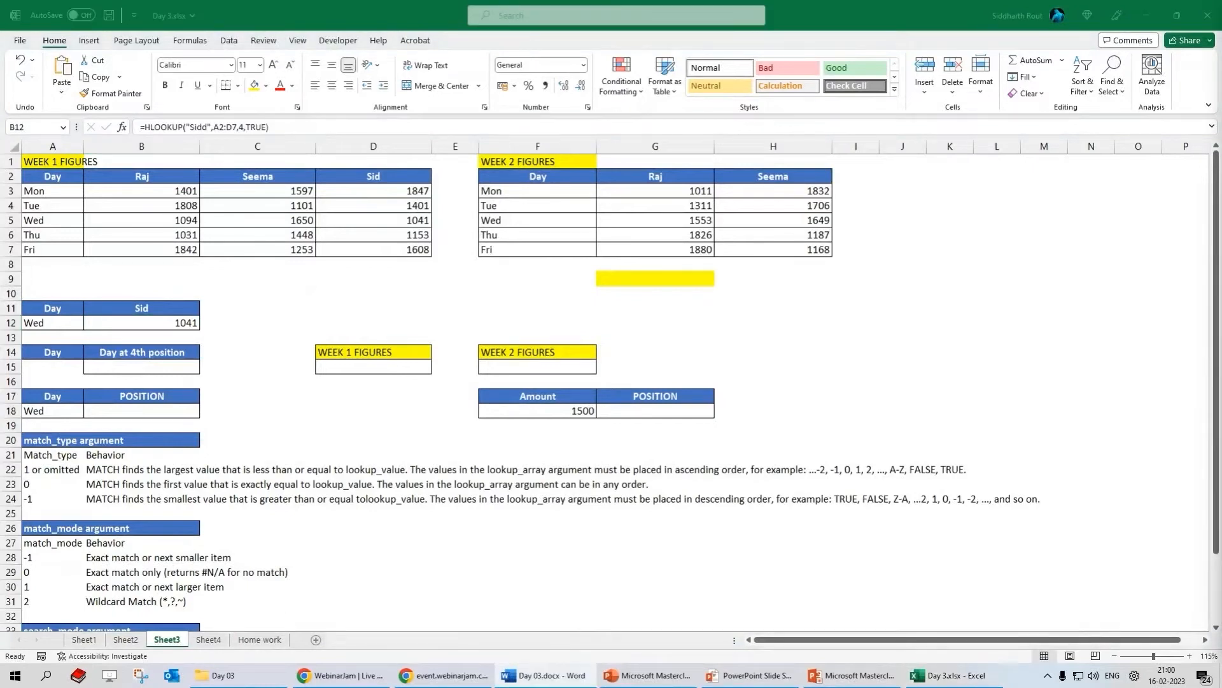
key("alt+Tab")
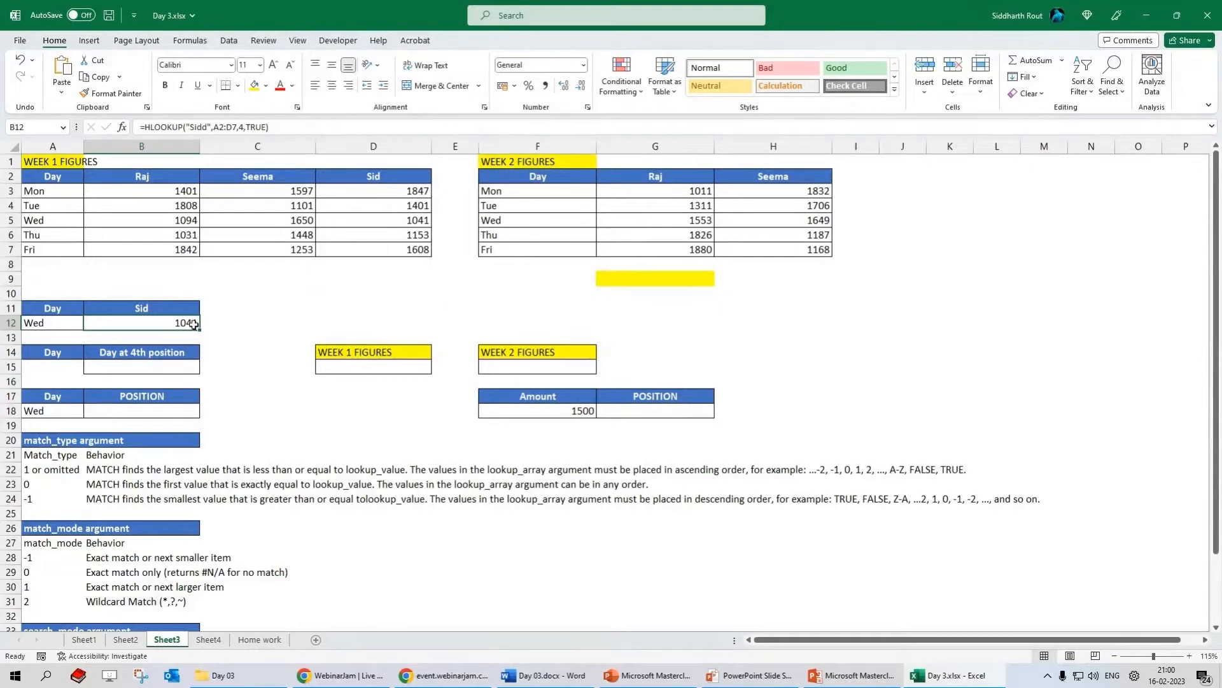
- Examine the Week 1 table's layout, its header row and Day column, and locate the Wednesday figure in column B
left_click_drag(422, 202, 76, 202)
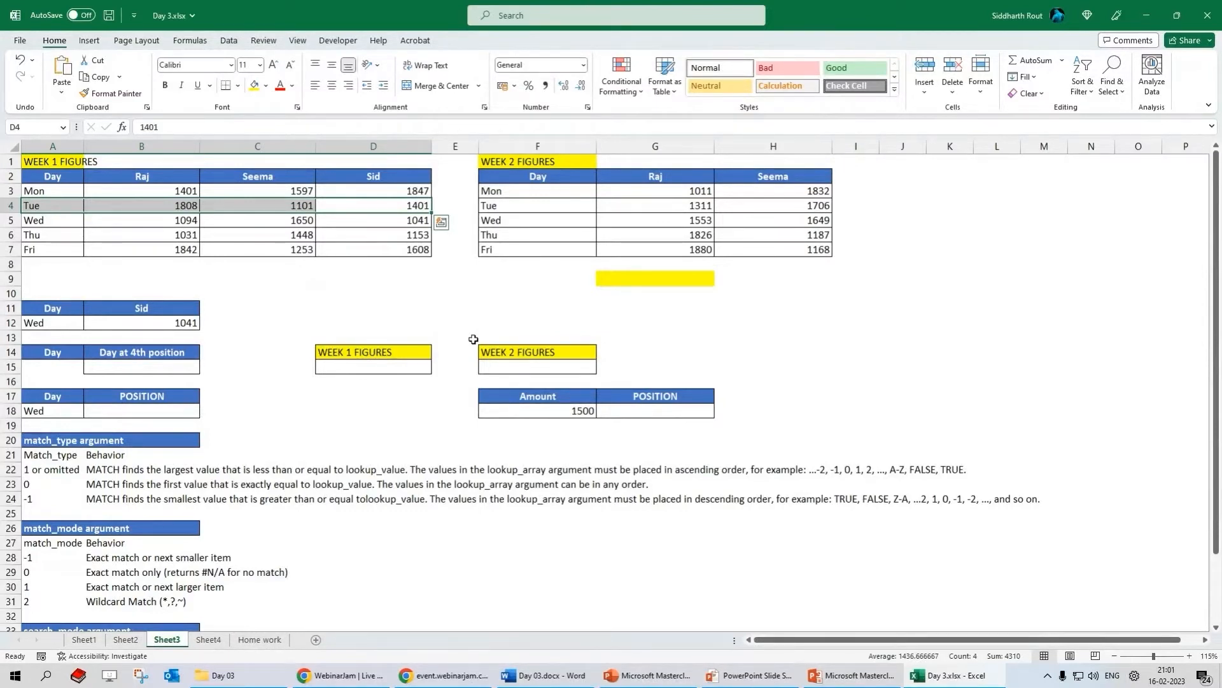
left_click_drag(56, 179, 396, 253)
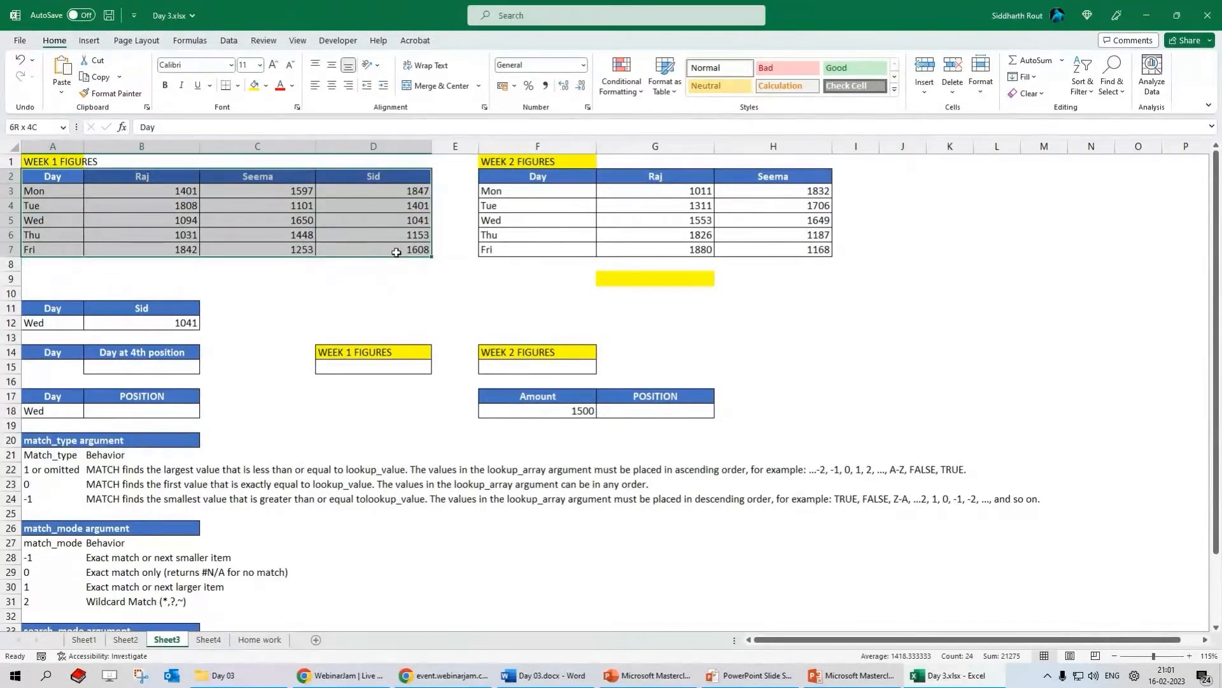
left_click_drag(396, 252, 396, 252)
left_click_drag(64, 178, 410, 172)
left_click_drag(44, 177, 46, 251)
left_click_drag(51, 178, 50, 249)
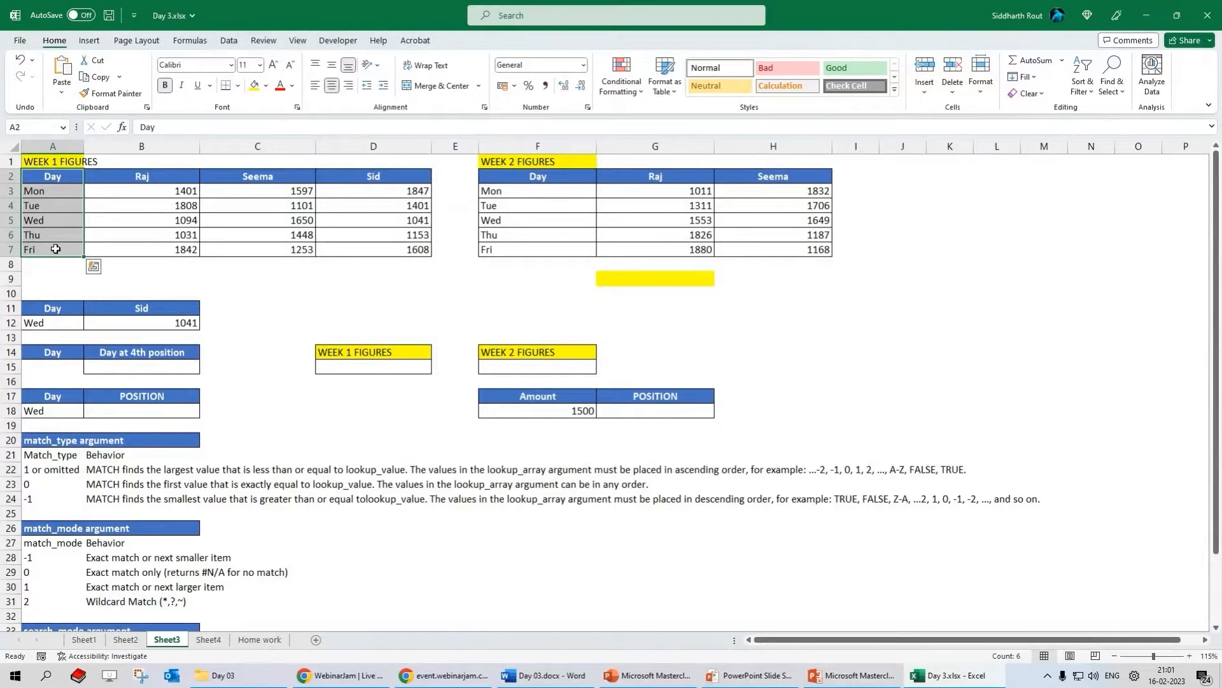
left_click(47, 219)
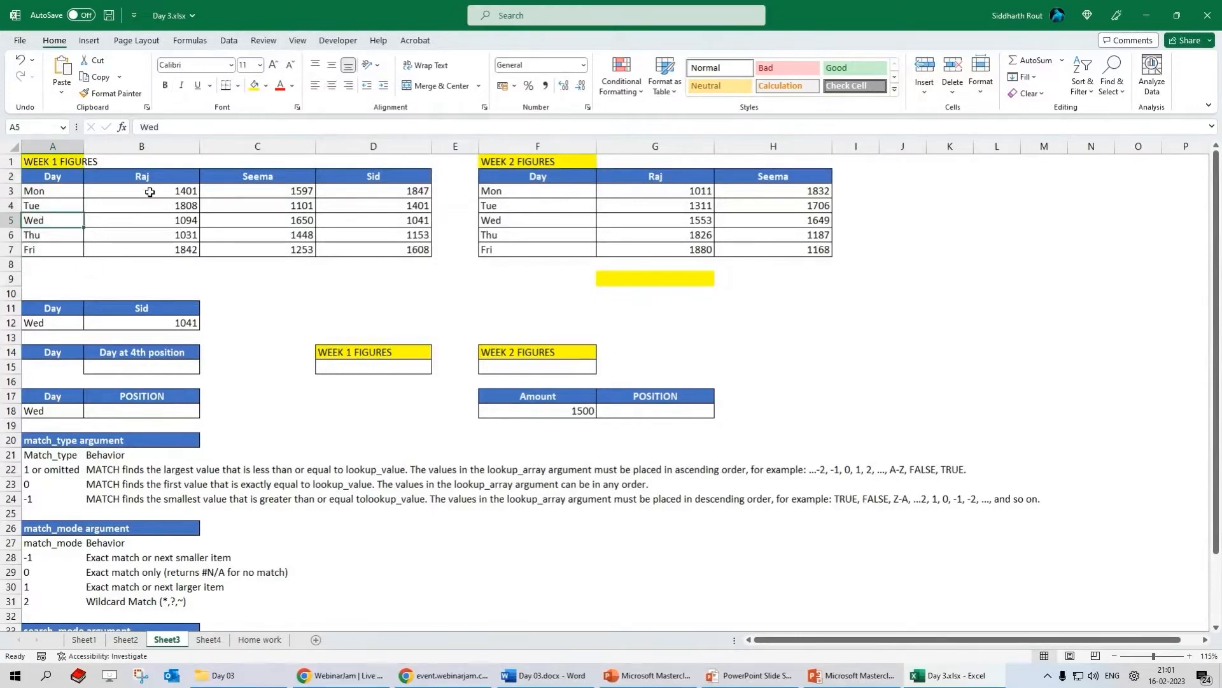
left_click(150, 217)
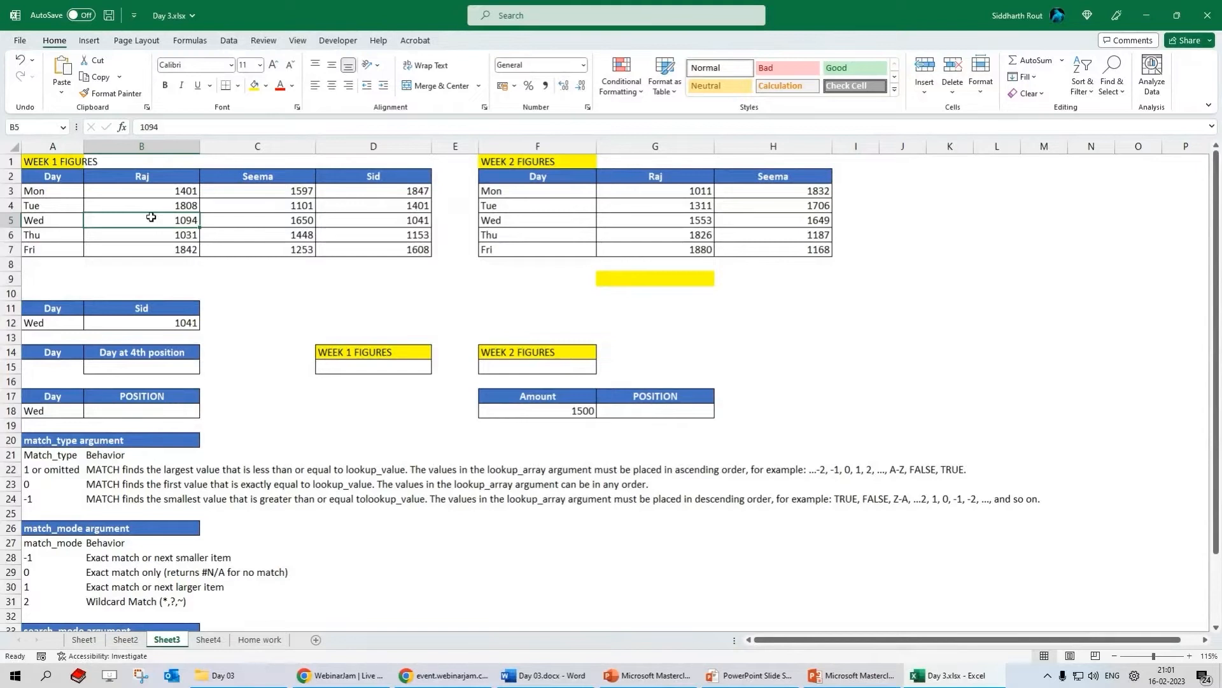
- Replace B12's formula with a VLOOKUP of A12 in table A2:D7, using column index 2 and exact match FALSE
left_click(155, 323)
key("Delete")
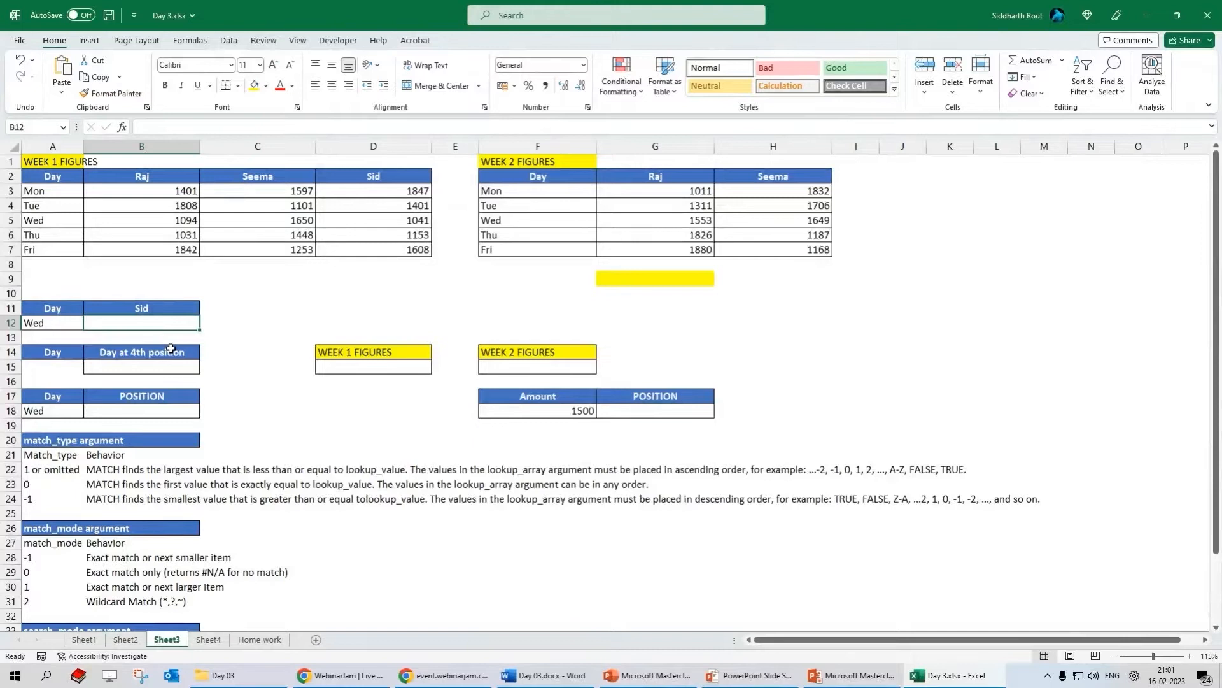
type("=vlookup(")
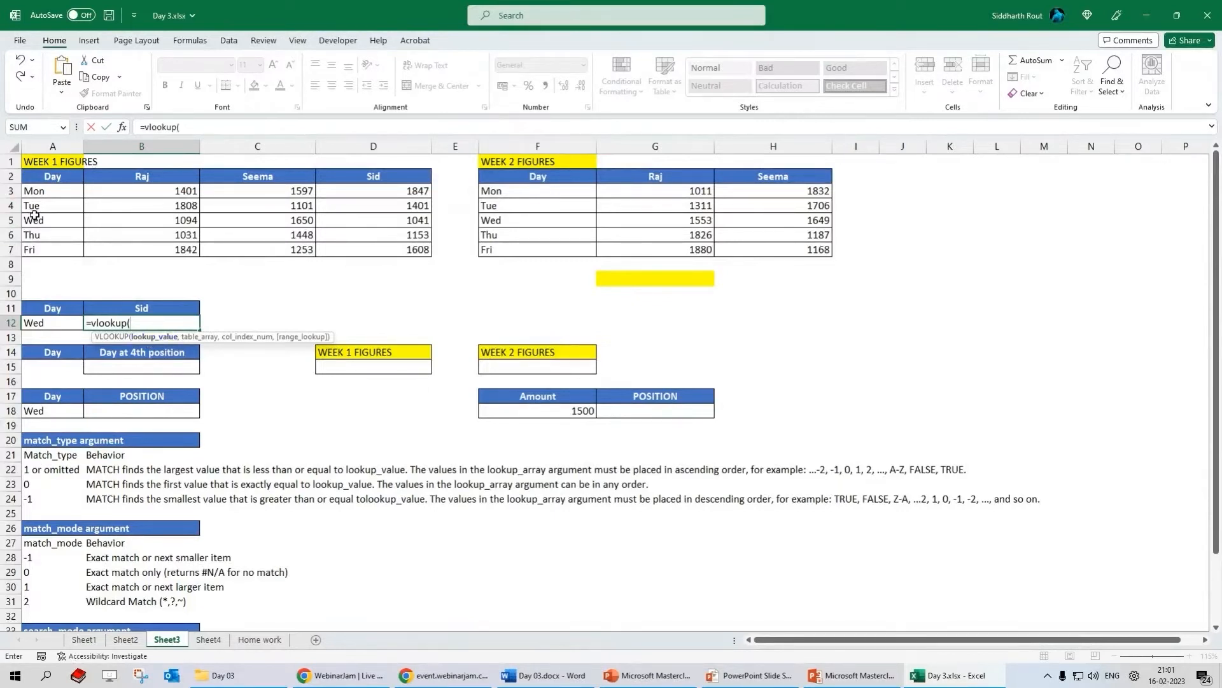
left_click(47, 324)
type(",")
left_click_drag(51, 179, 405, 251)
type(",")
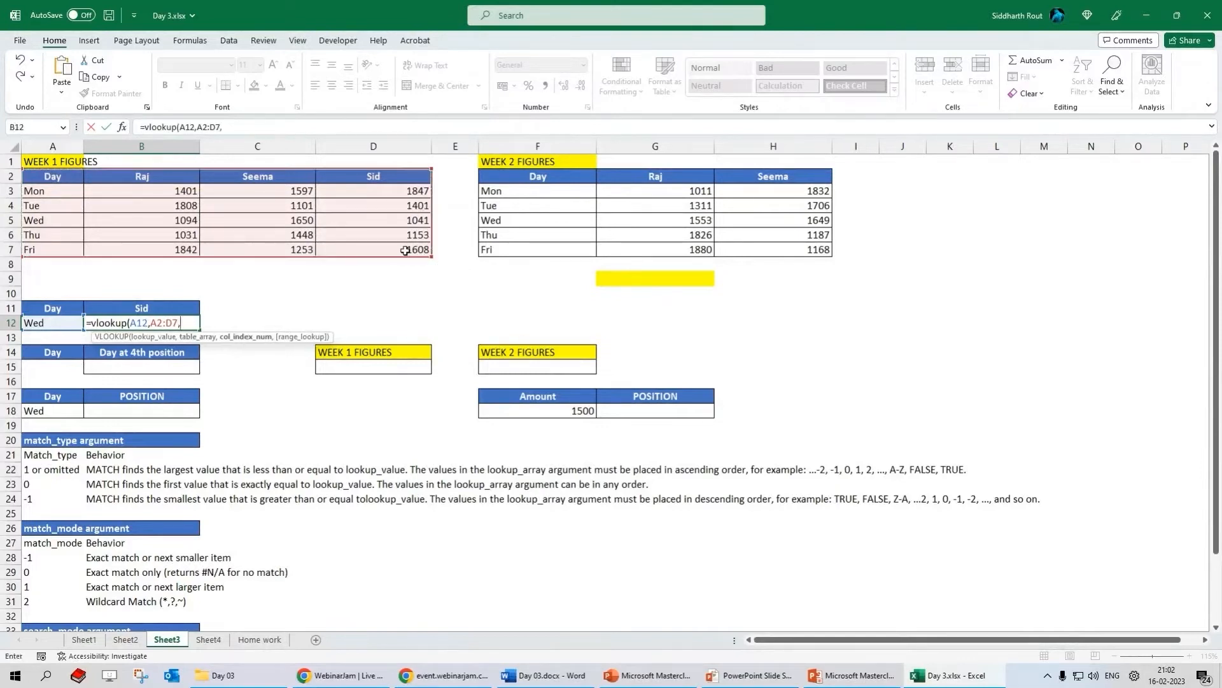
type("2,")
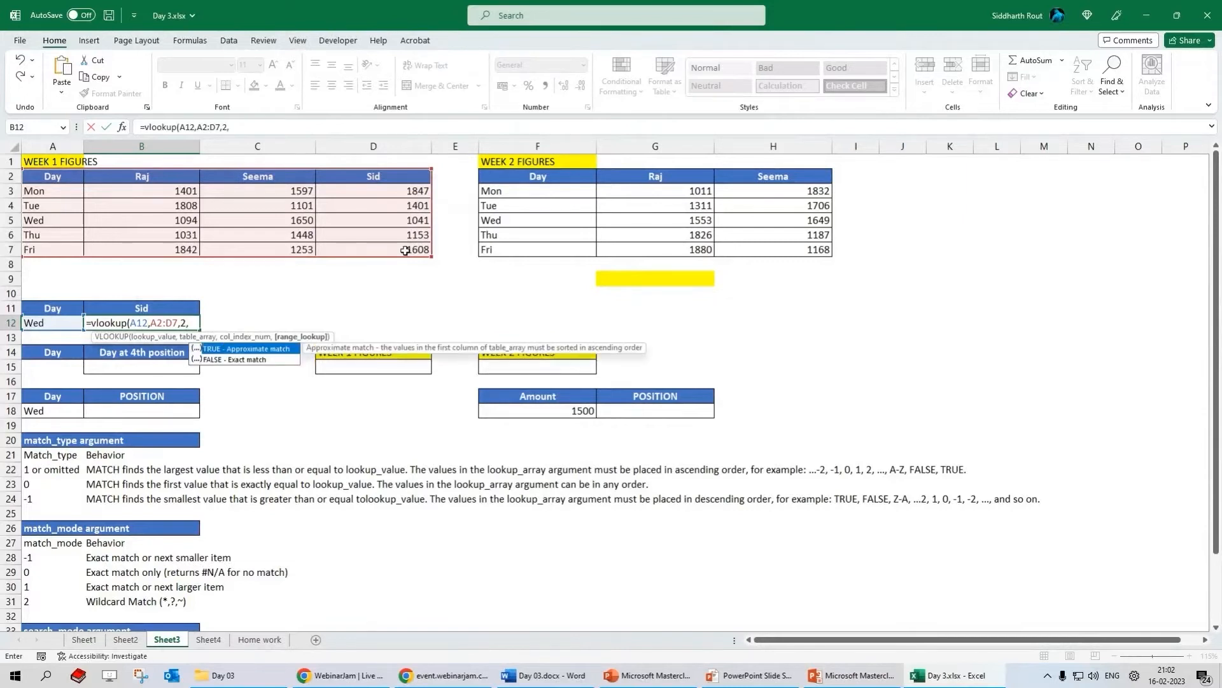
left_click(253, 360)
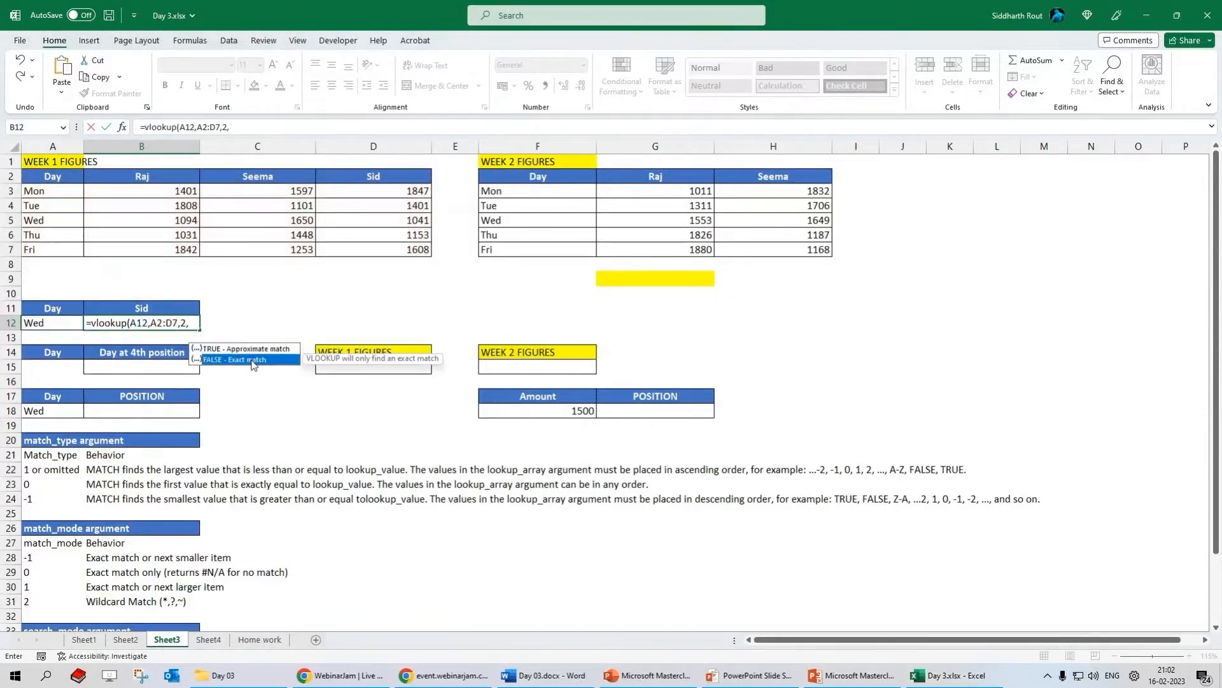
double_click(252, 361)
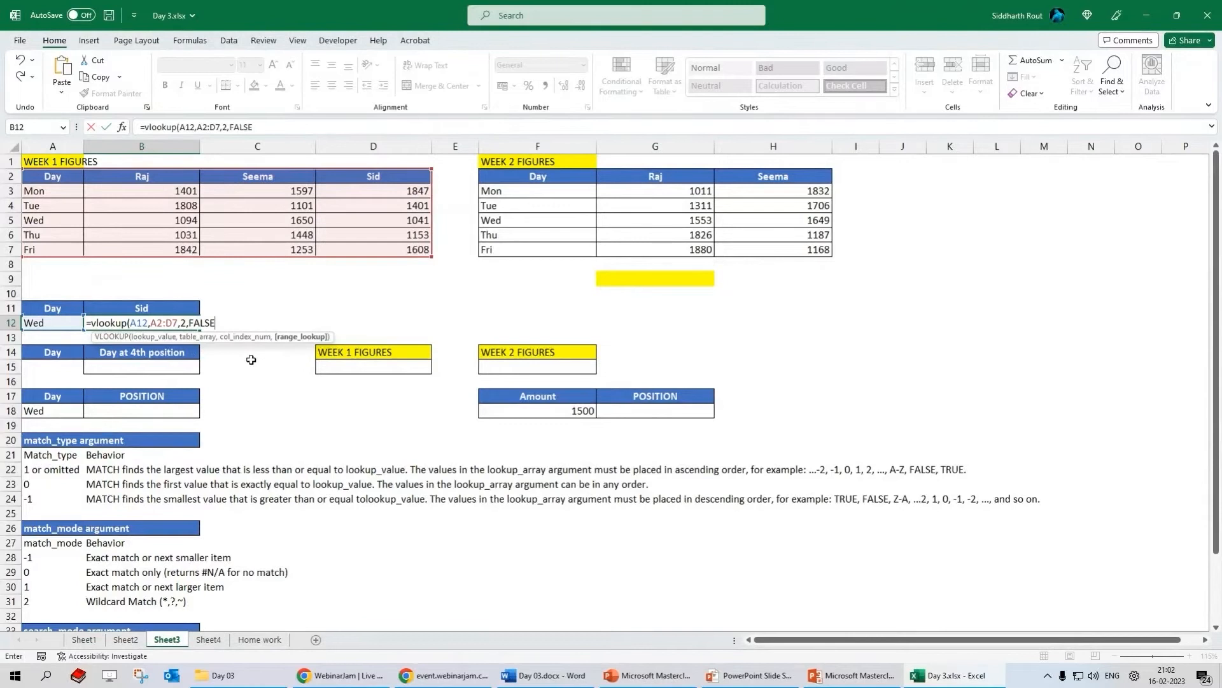
key("Return")
key("Up")
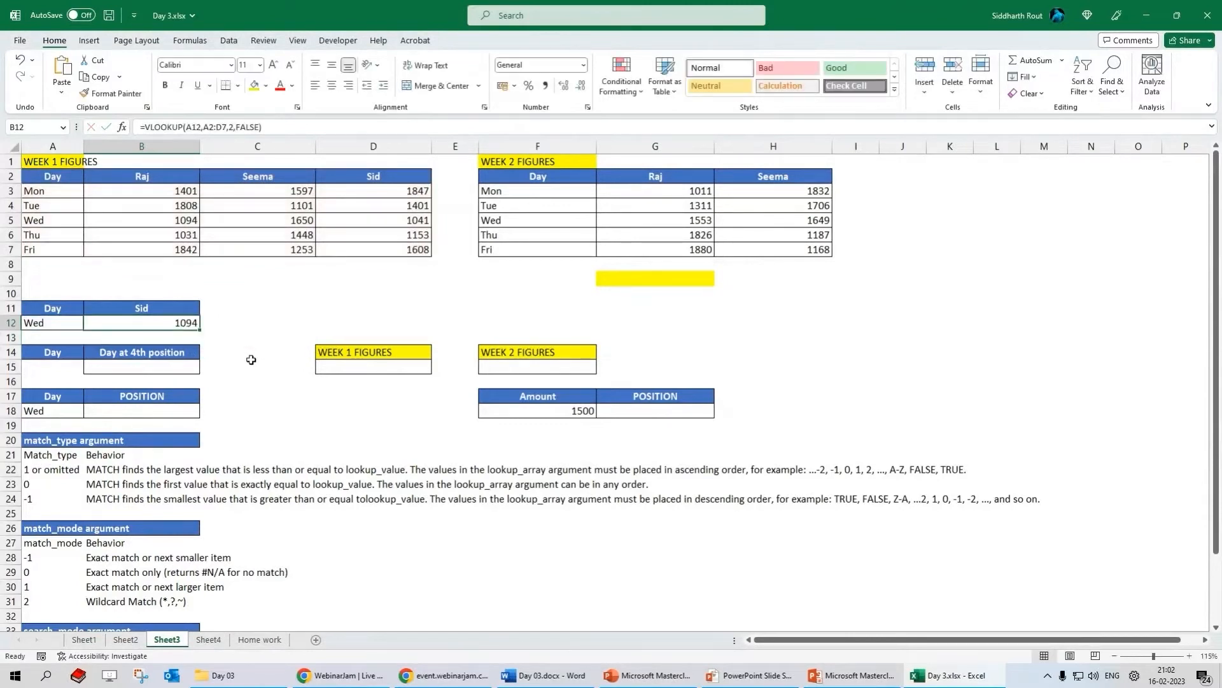
- Highlight the Wednesday figure in B5 of the Week 1 table with yellow fill
left_click(155, 221)
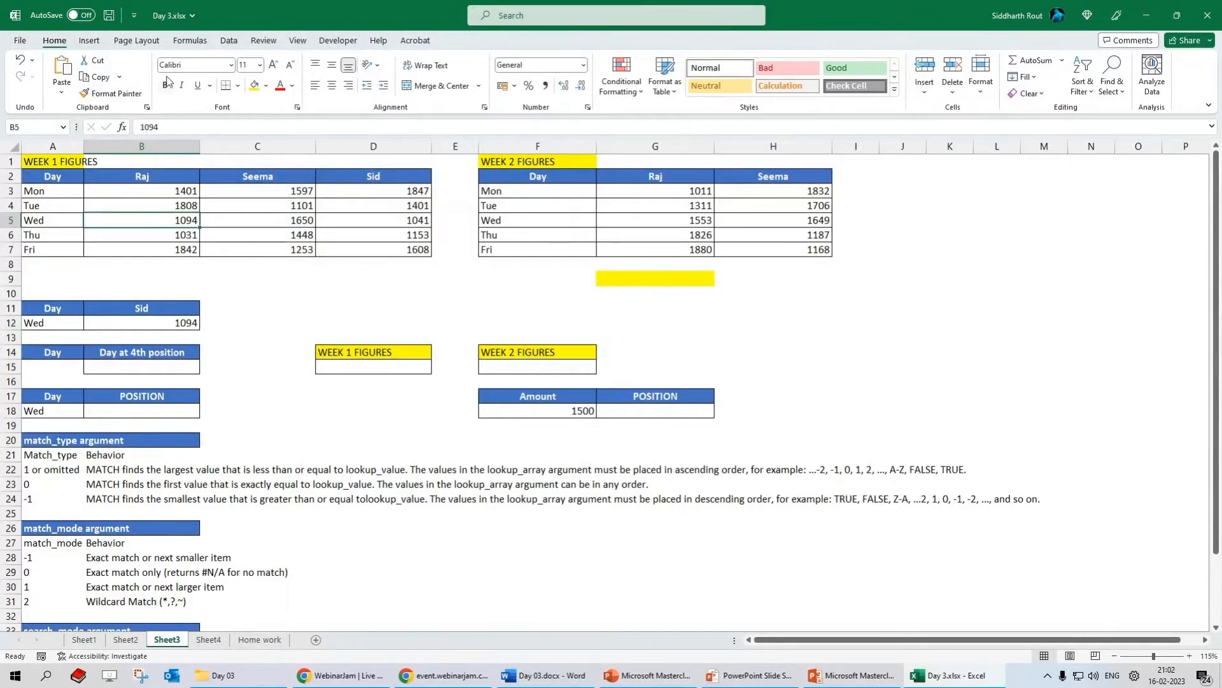
left_click(255, 85)
left_click(46, 221)
- Clear the arguments of B12's VLOOKUP and re-enter A12 as the lookup value
left_click(158, 323)
left_click(188, 127)
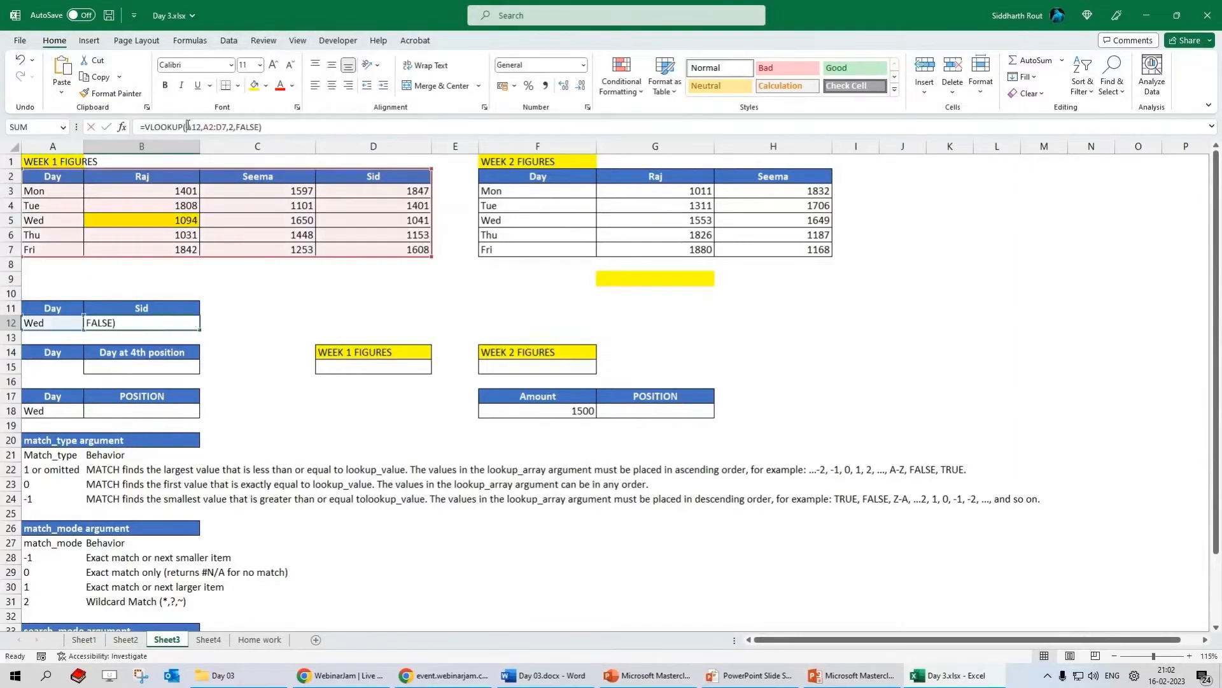
left_click_drag(188, 126, 461, 126)
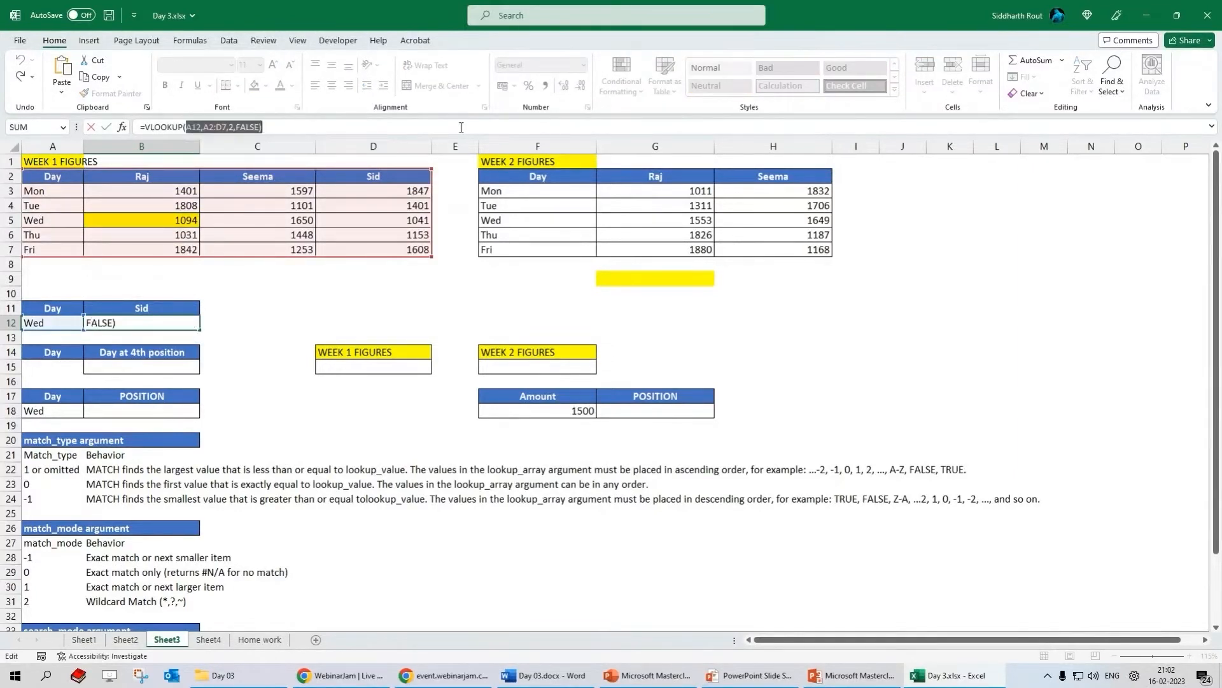
key("BackSpace")
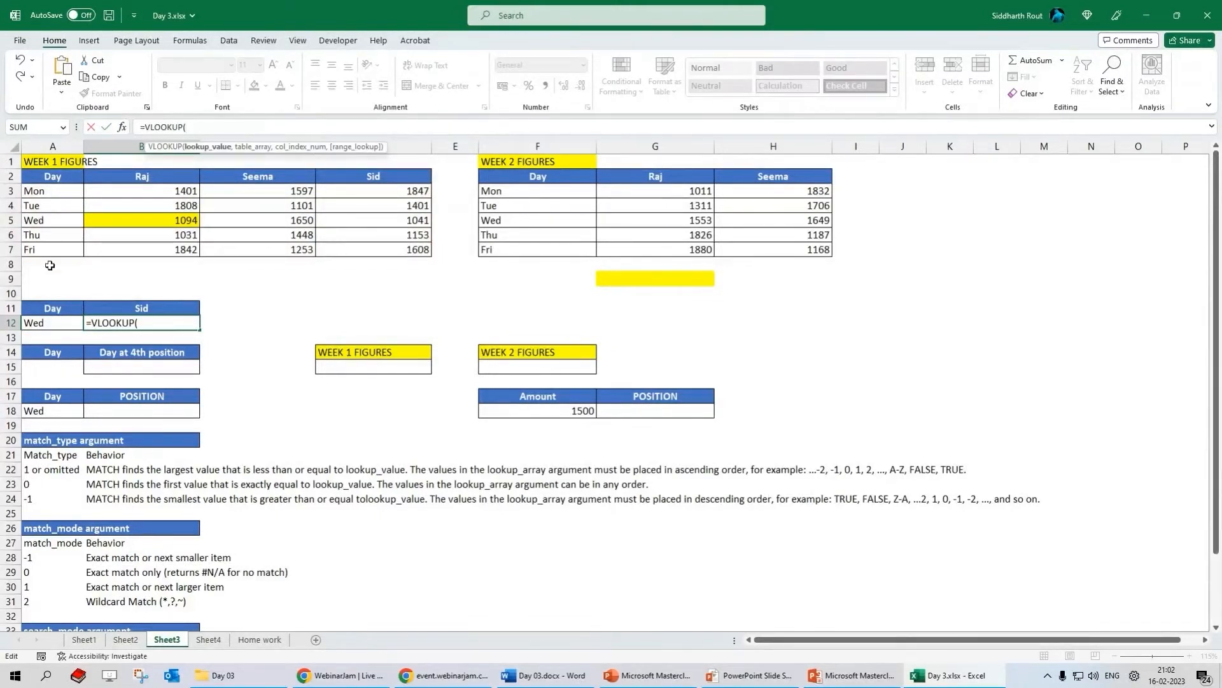
left_click(48, 323)
type("m,")
key("Left")
key("BackSpace")
key("Right")
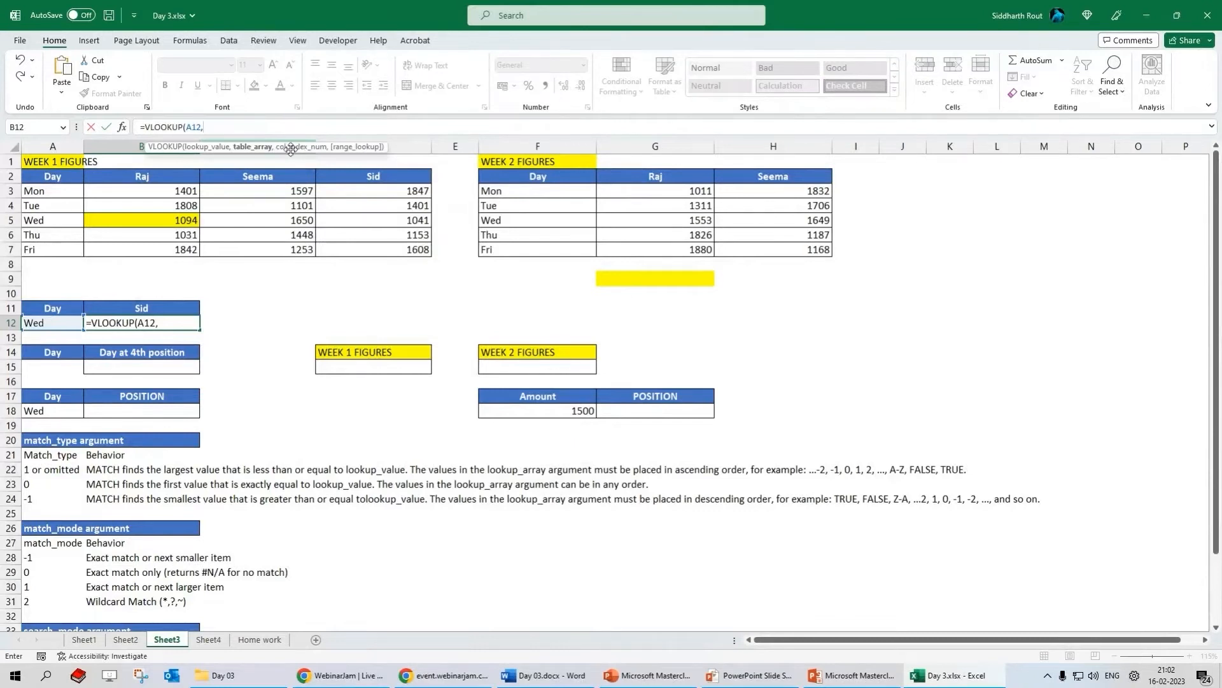
- Select the whole Week 1 table, A2:D7, as the table array of B12's VLOOKUP
left_click_drag(52, 178, 182, 246)
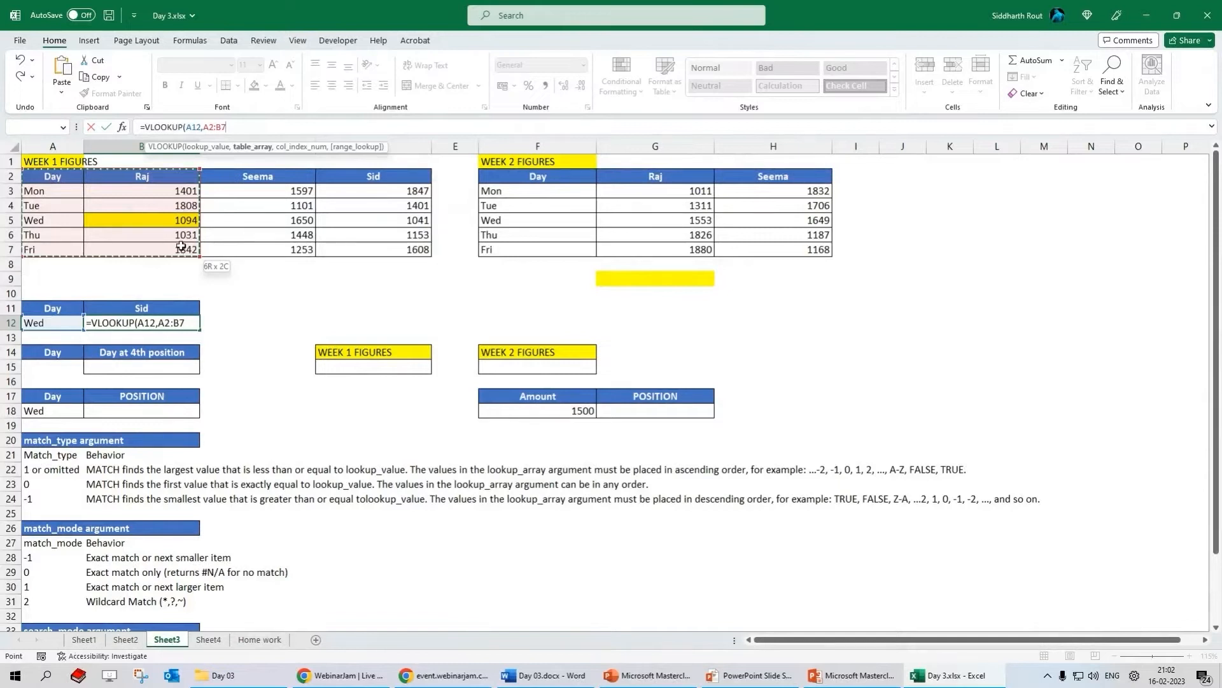
mouse_move(182, 247)
left_mouse_down()
mouse_move(180, 205)
mouse_move(238, 208)
mouse_move(171, 227)
mouse_move(167, 244)
left_mouse_up()
left_click_drag(166, 245, 193, 248)
left_click_drag(191, 251, 422, 253)
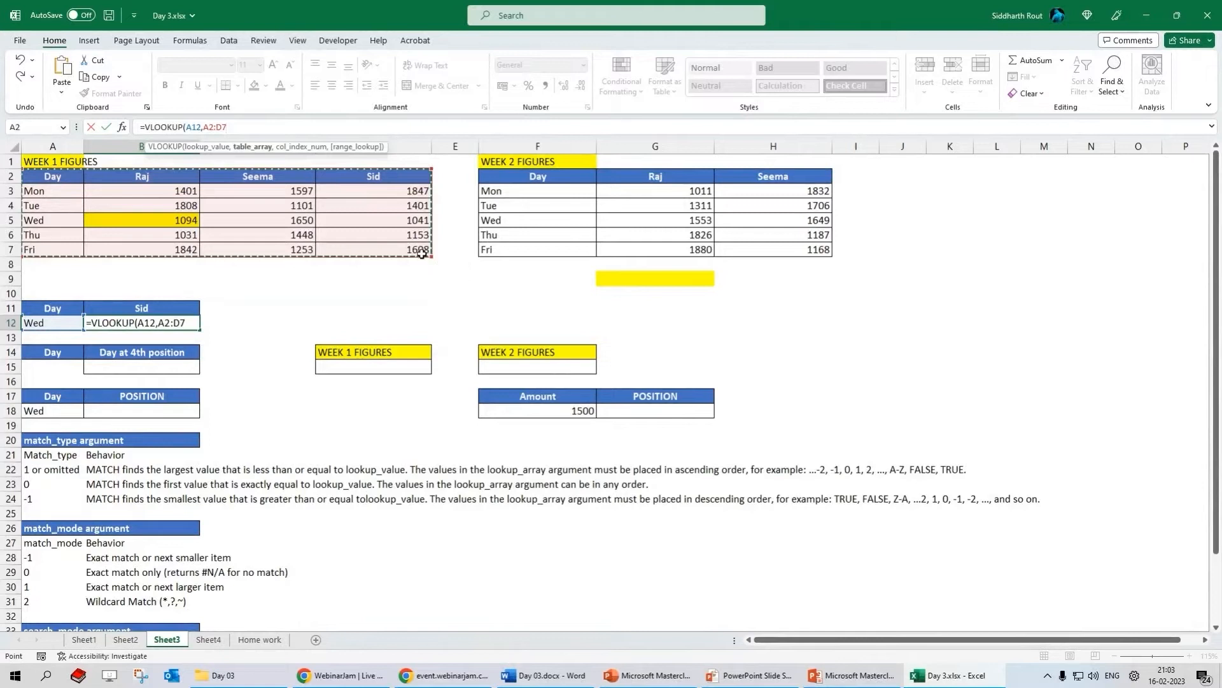
type(",")
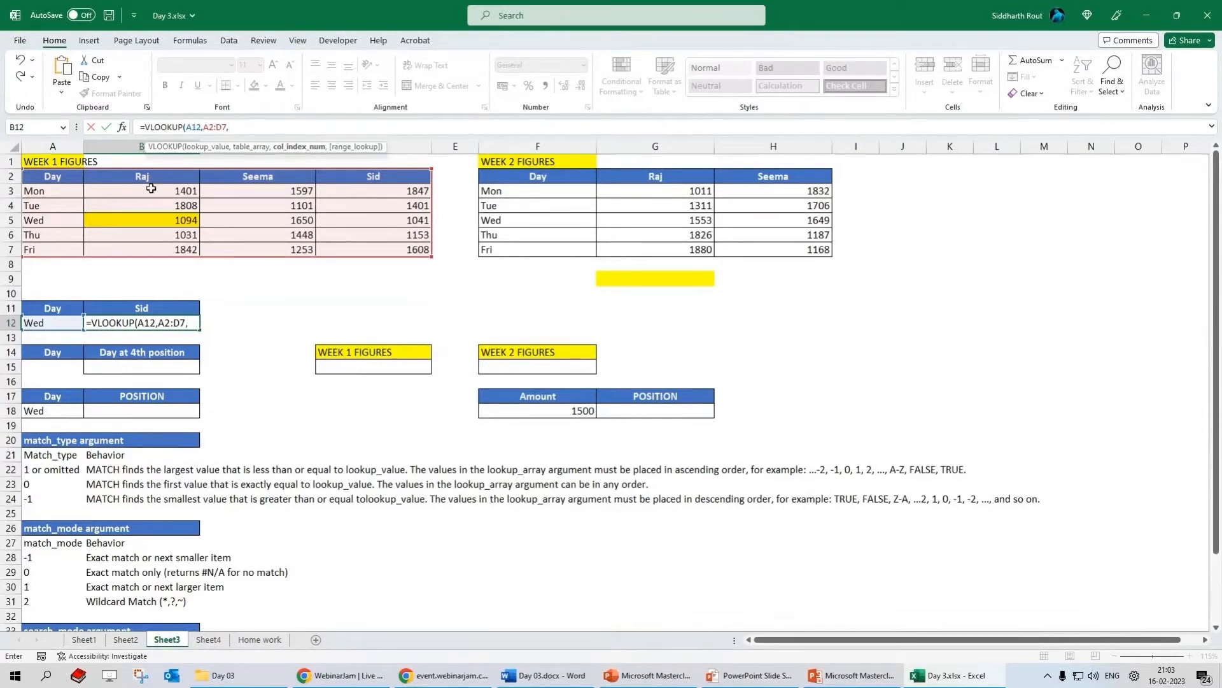
- Complete B12's VLOOKUP with column index 2 and the exact match option FALSE
type("2,")
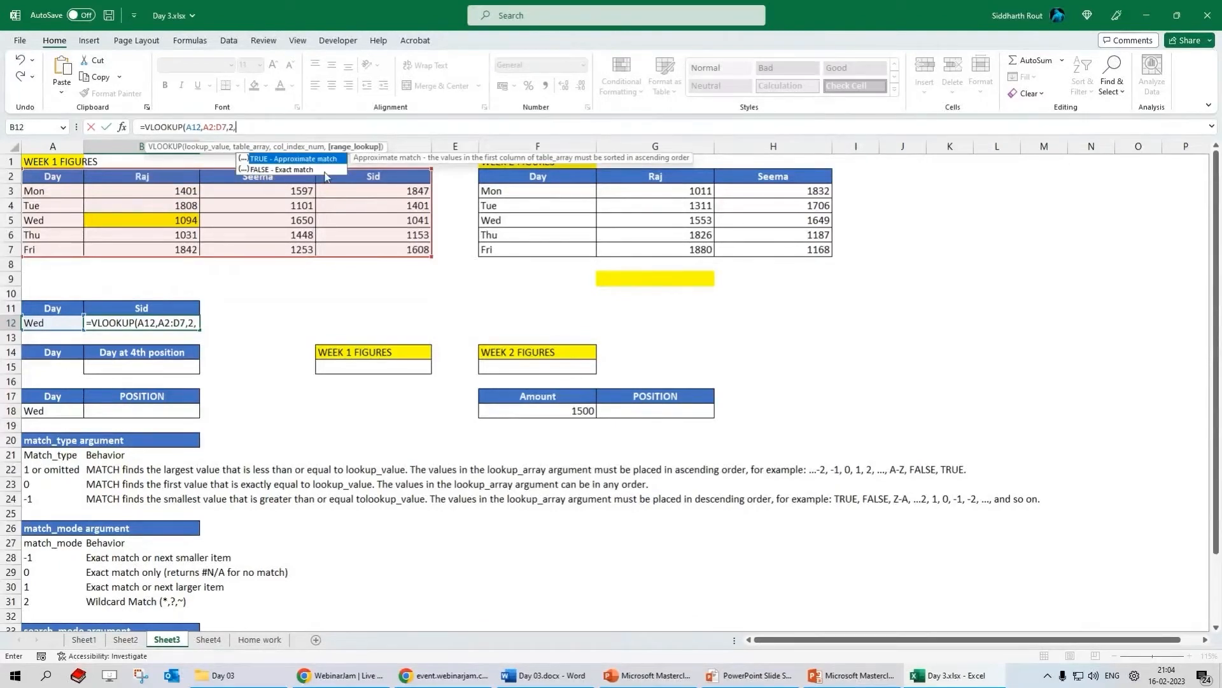
double_click(279, 170)
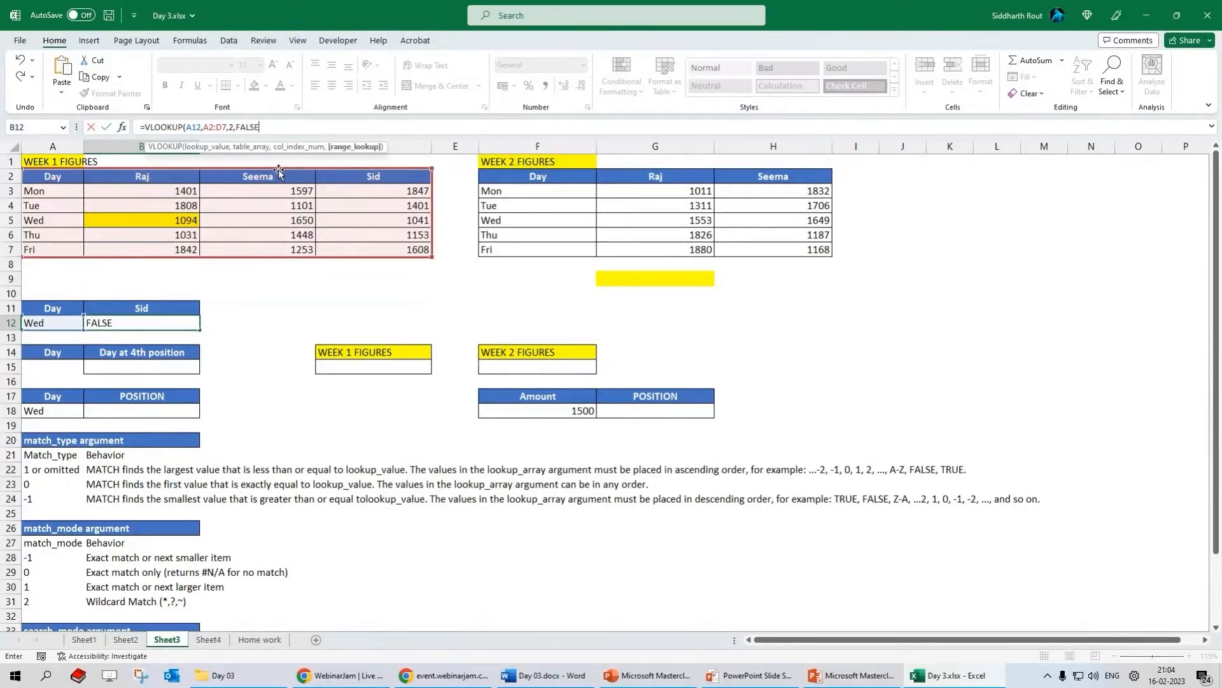
type(")")
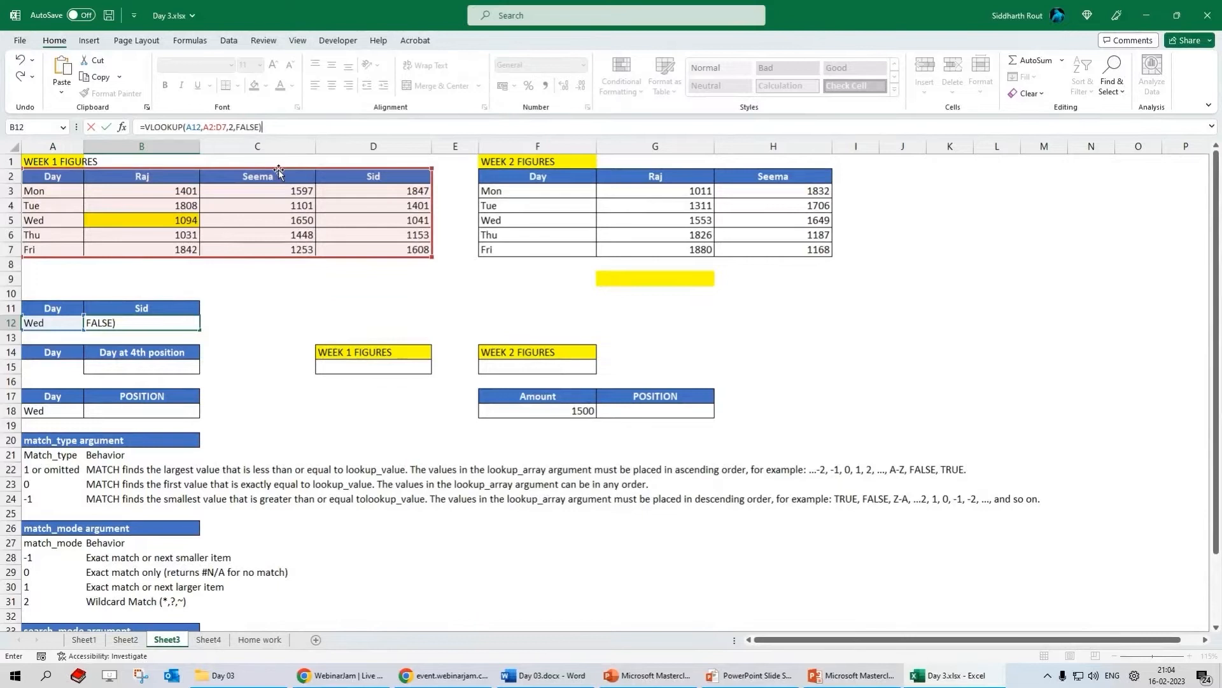
key("ctrl+Return")
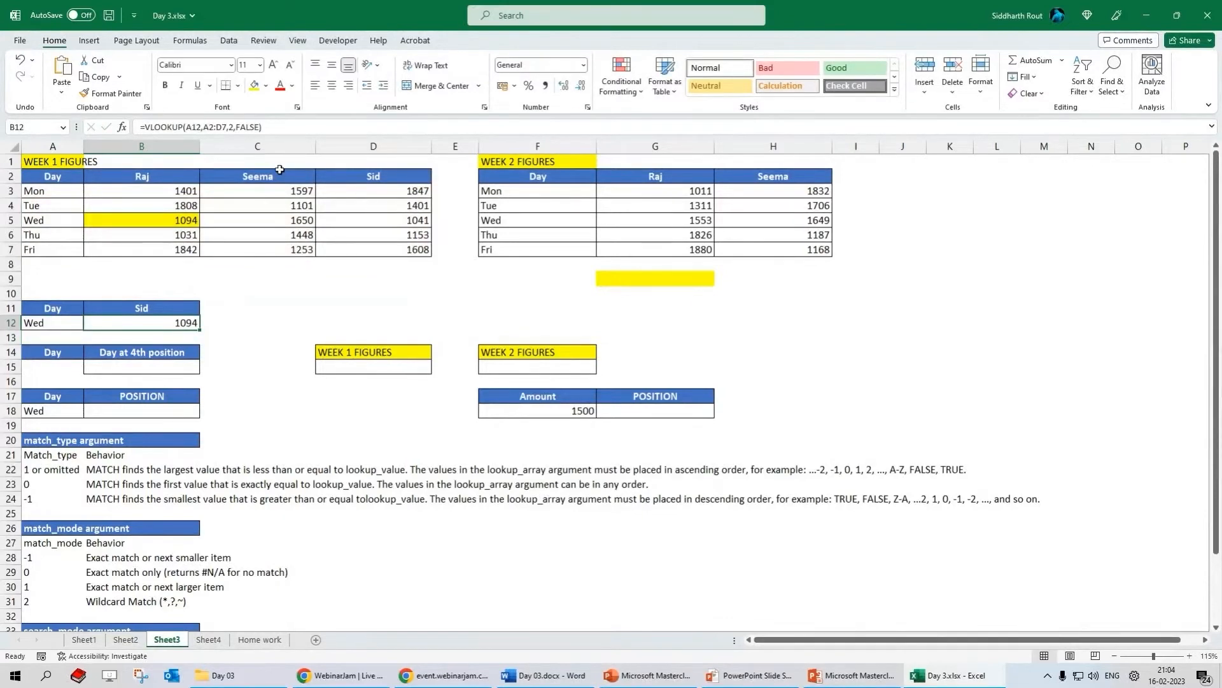
- Replace the range_lookup argument of B12's VLOOKUP with 0
double_click(258, 127)
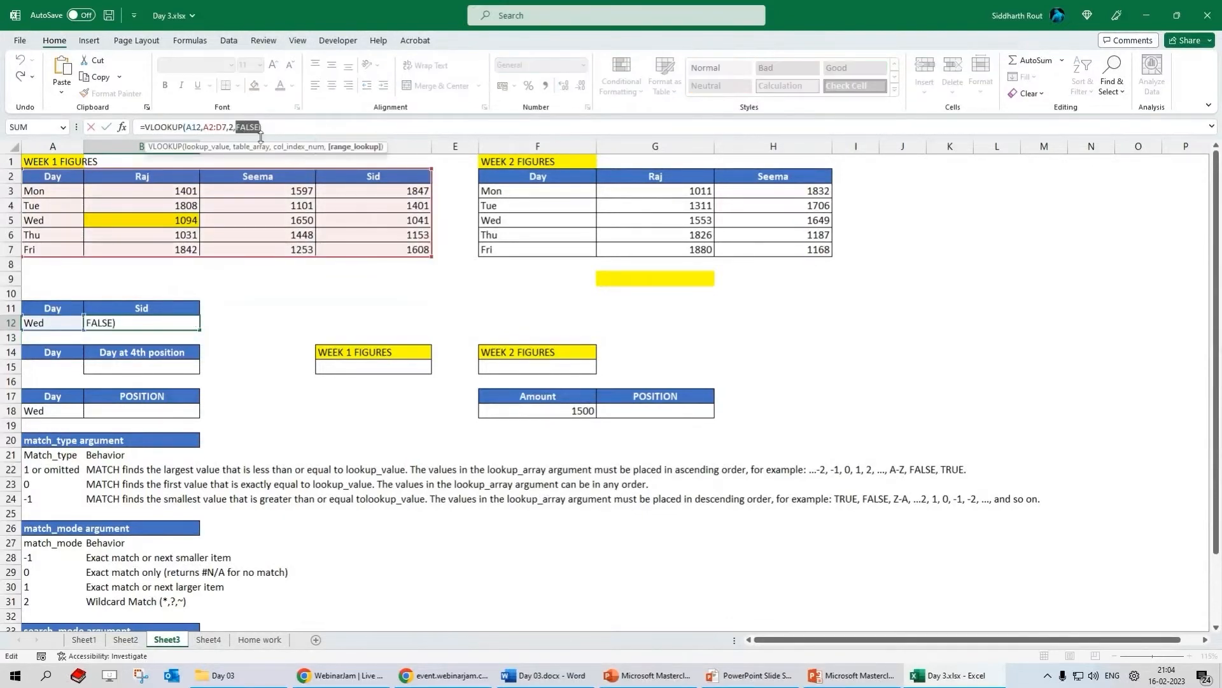
key("Return")
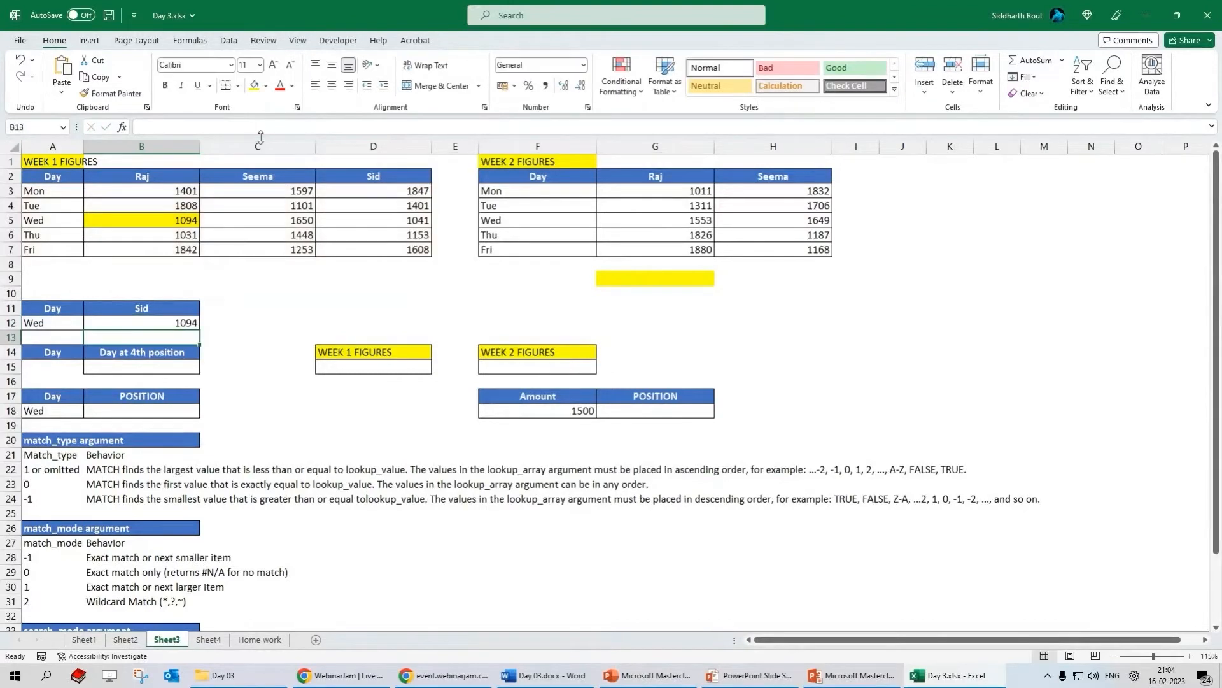
key("Up")
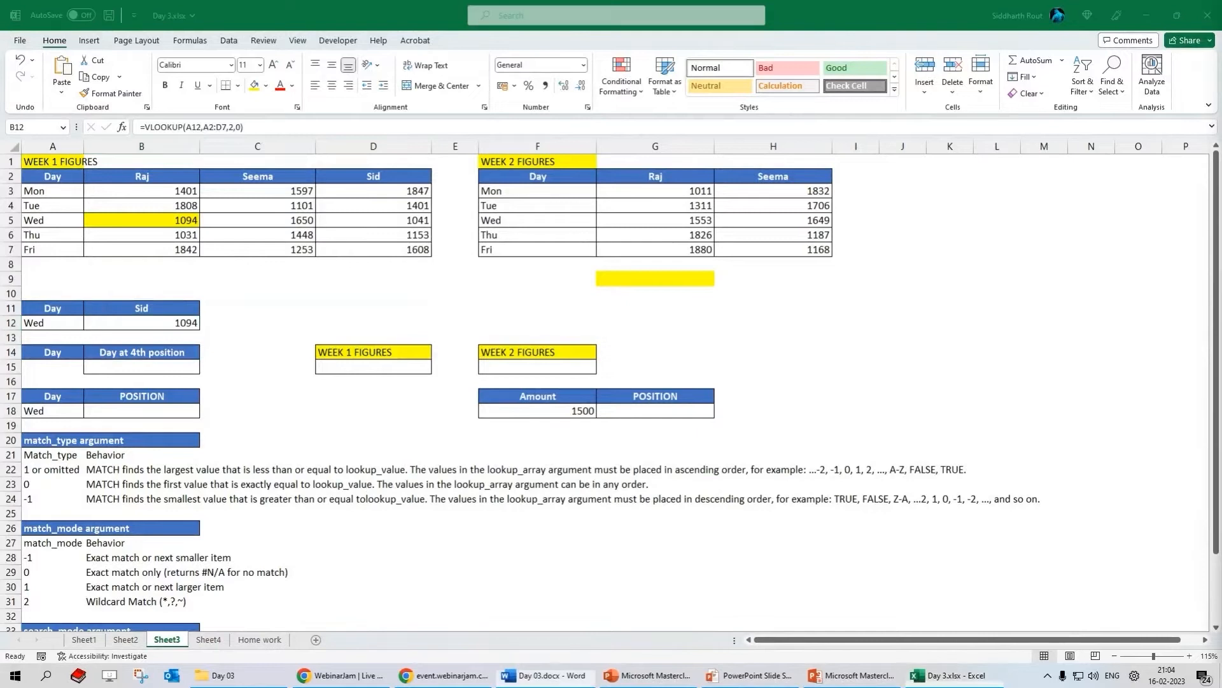
- Change the lookup day in A12 to Fri
left_click(45, 323)
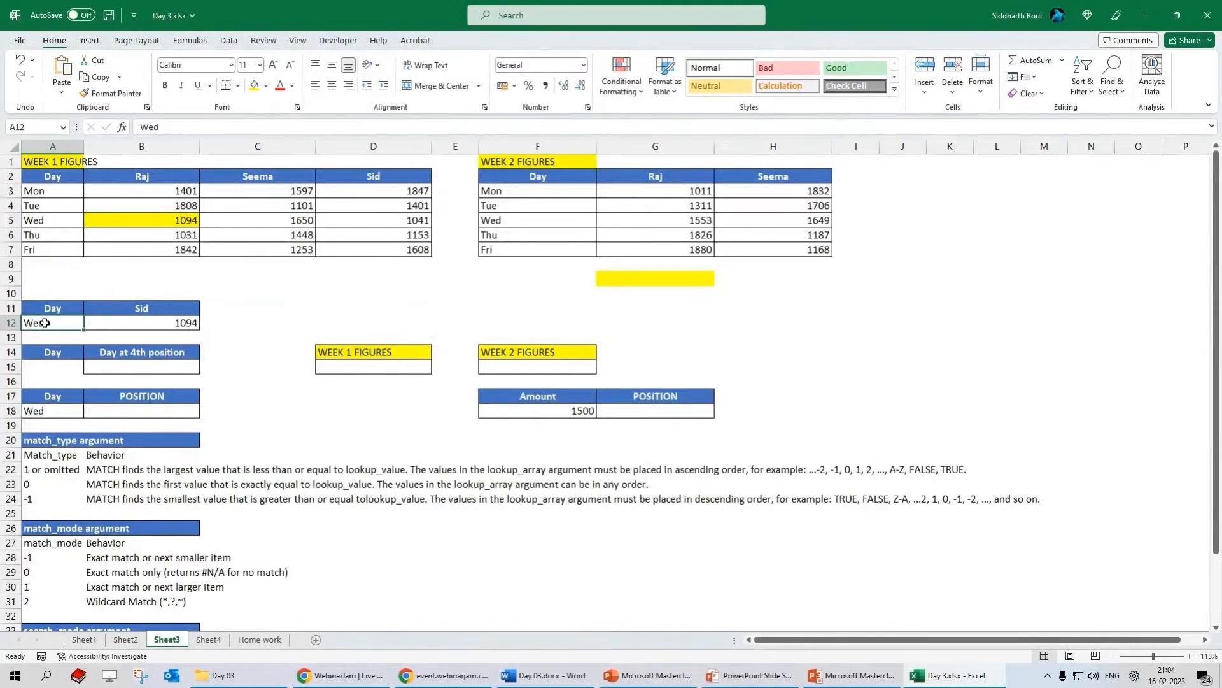
type("Fri")
key("Return")
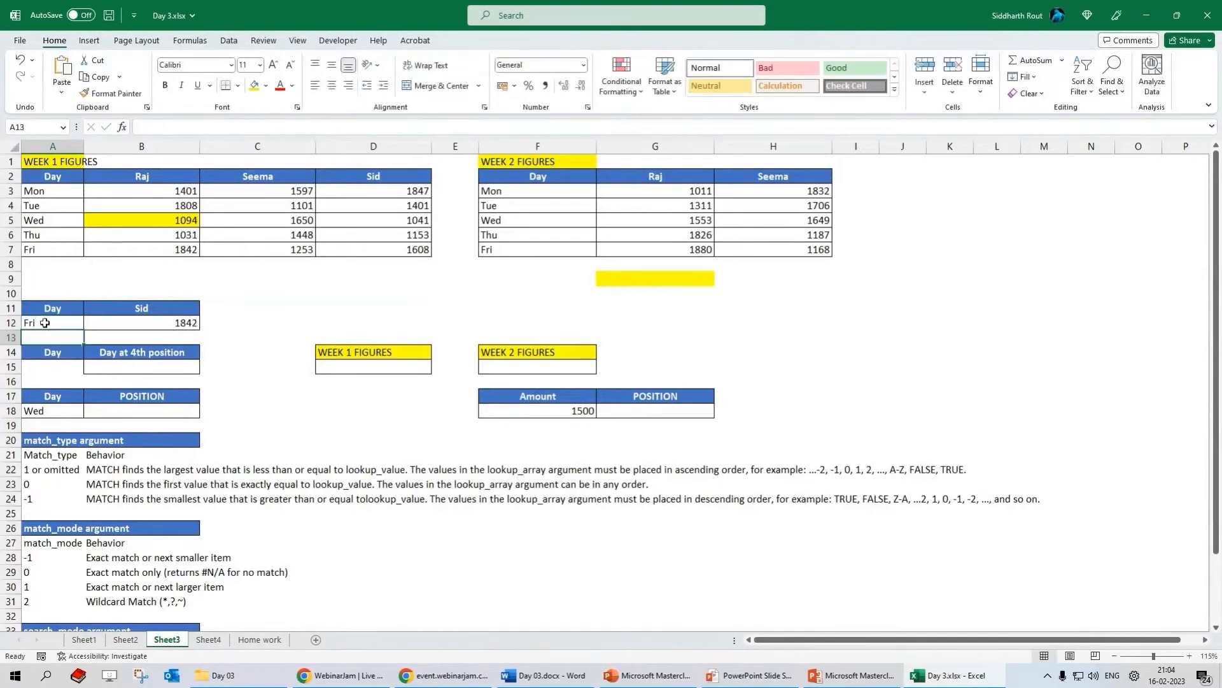
- Highlight the Friday figure in B7 of the Week 1 table with yellow fill
left_click(148, 252)
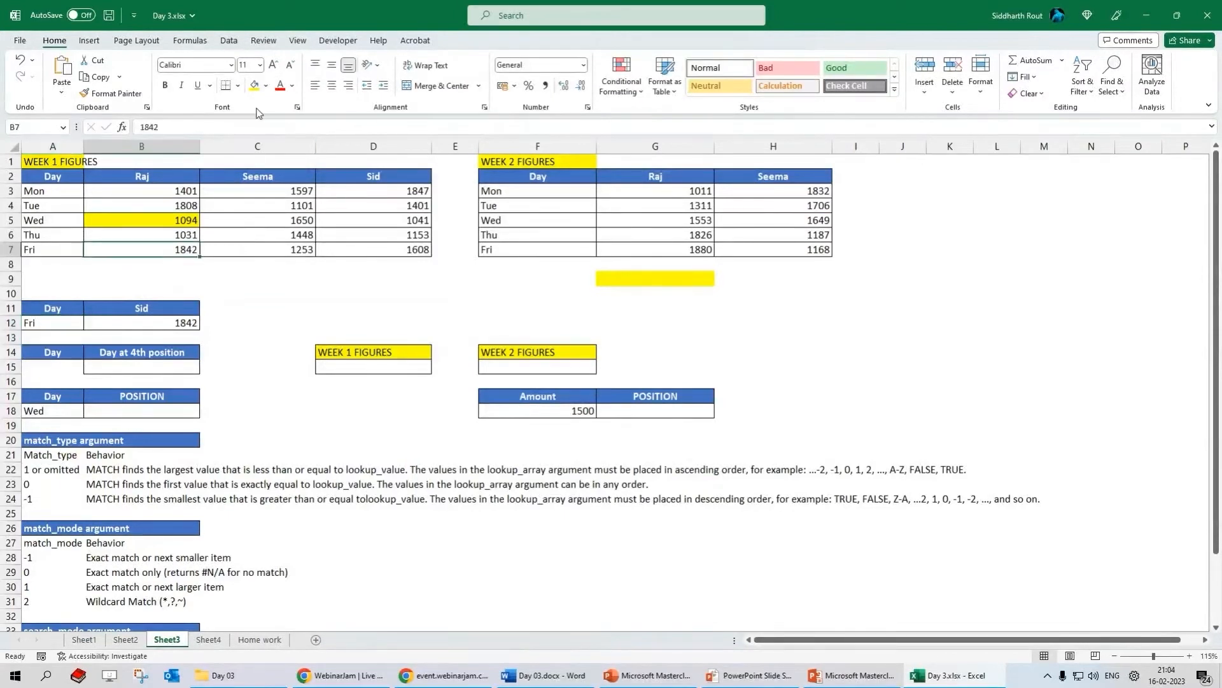
left_click(254, 84)
left_click(185, 322)
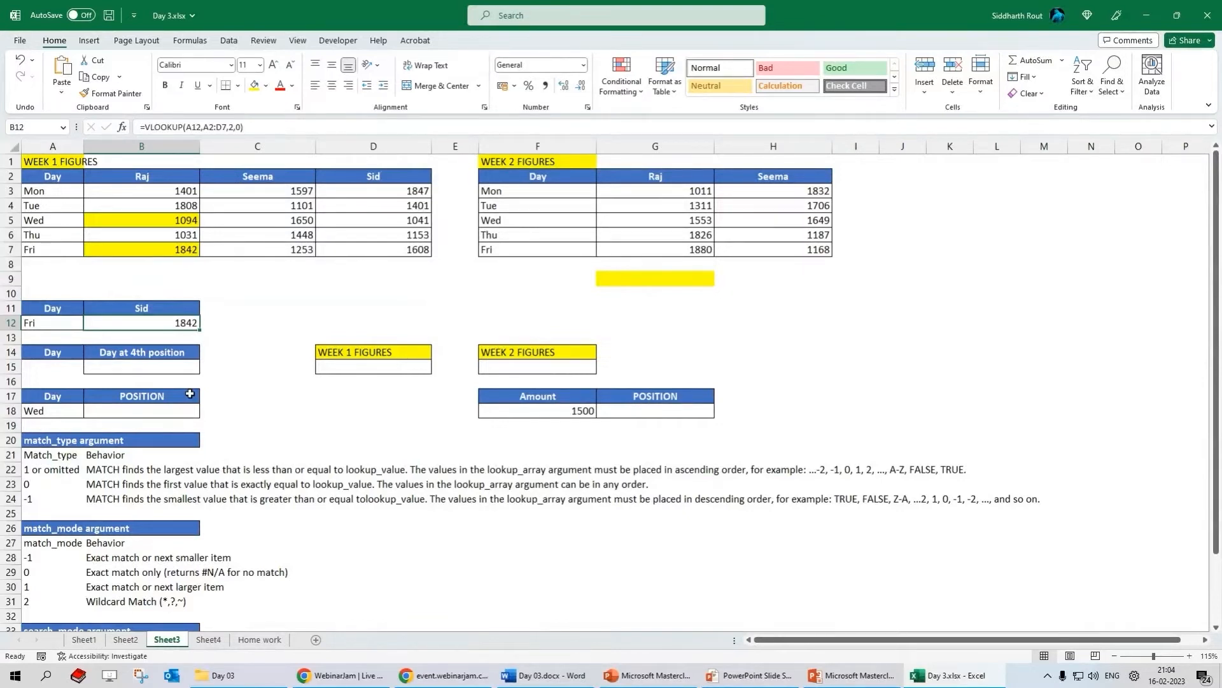
- Replace the A12 lookup value in B12's VLOOKUP with the wildcard text "We*" to match the Day column A3:A7
key("alt+Tab")
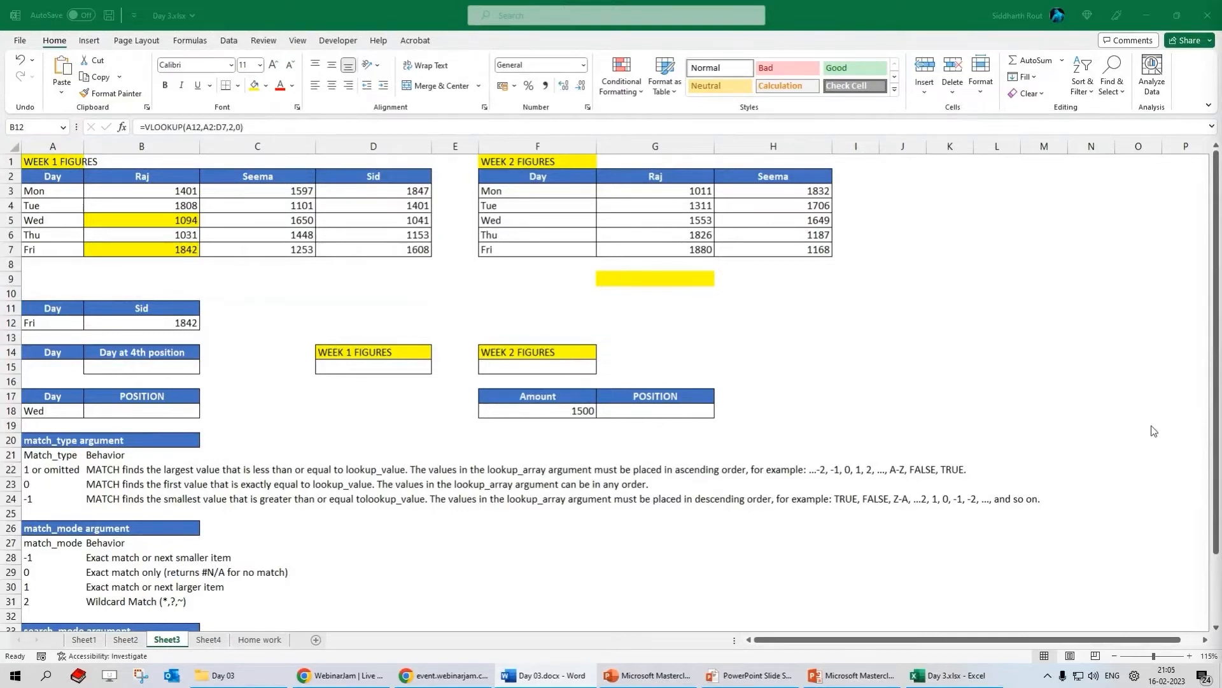
left_click(38, 222)
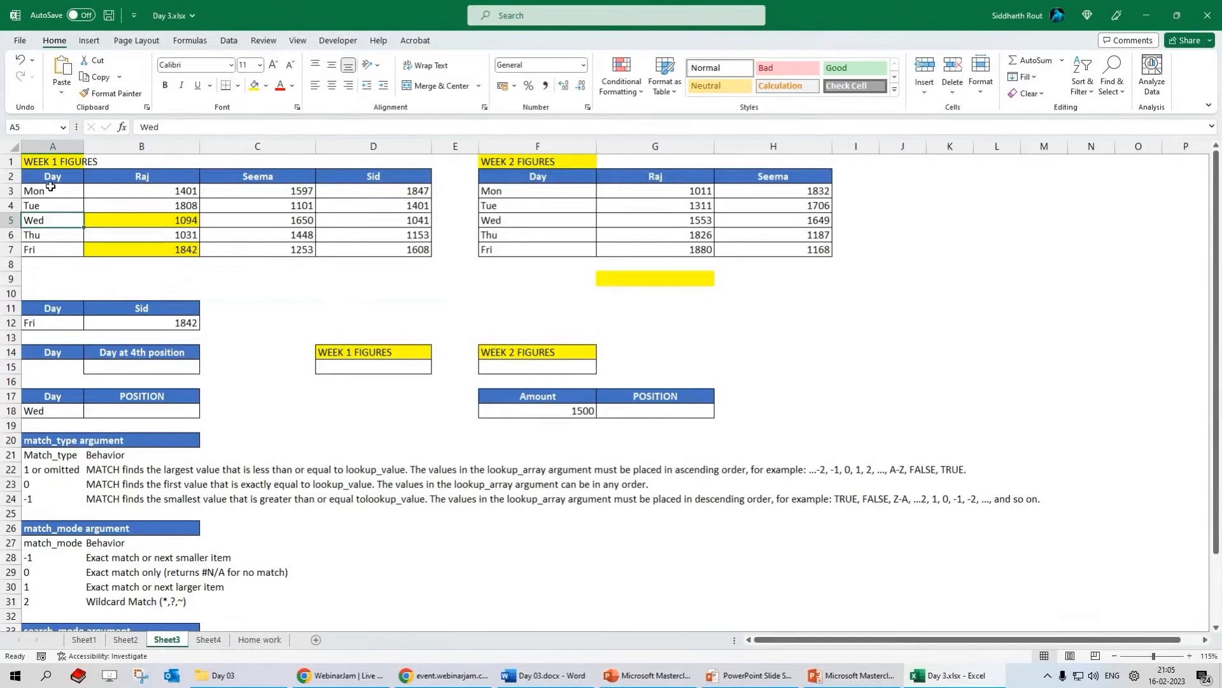
left_click_drag(50, 192, 58, 248)
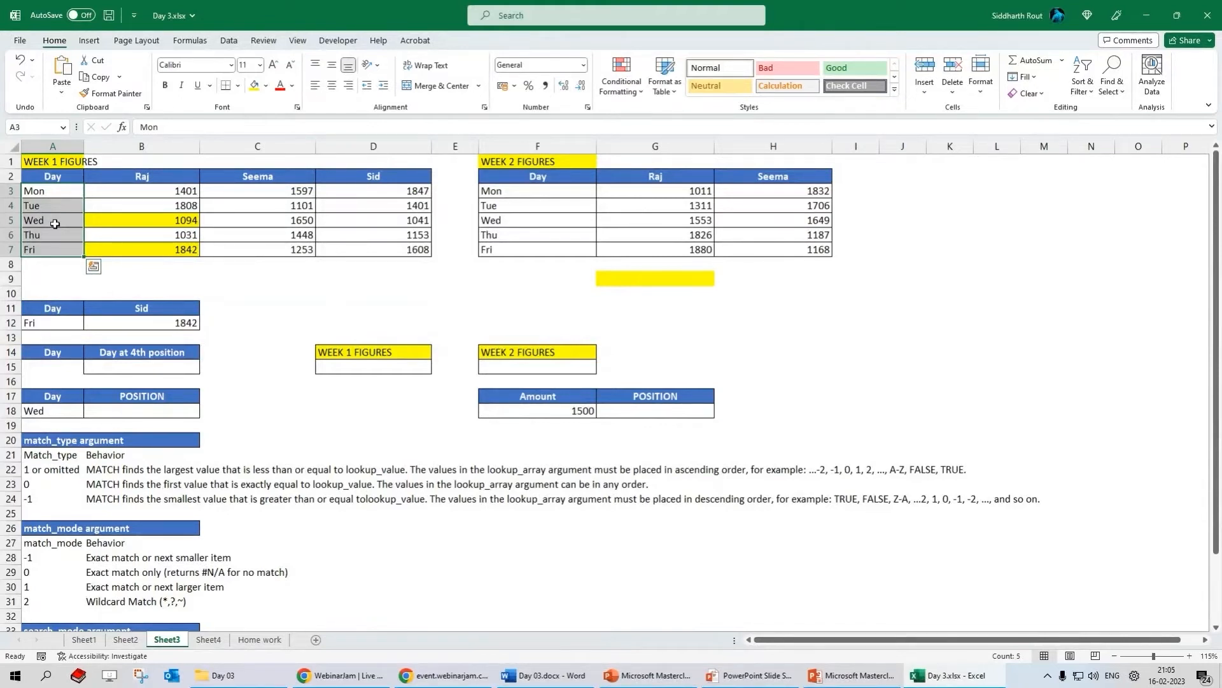
left_click(145, 326)
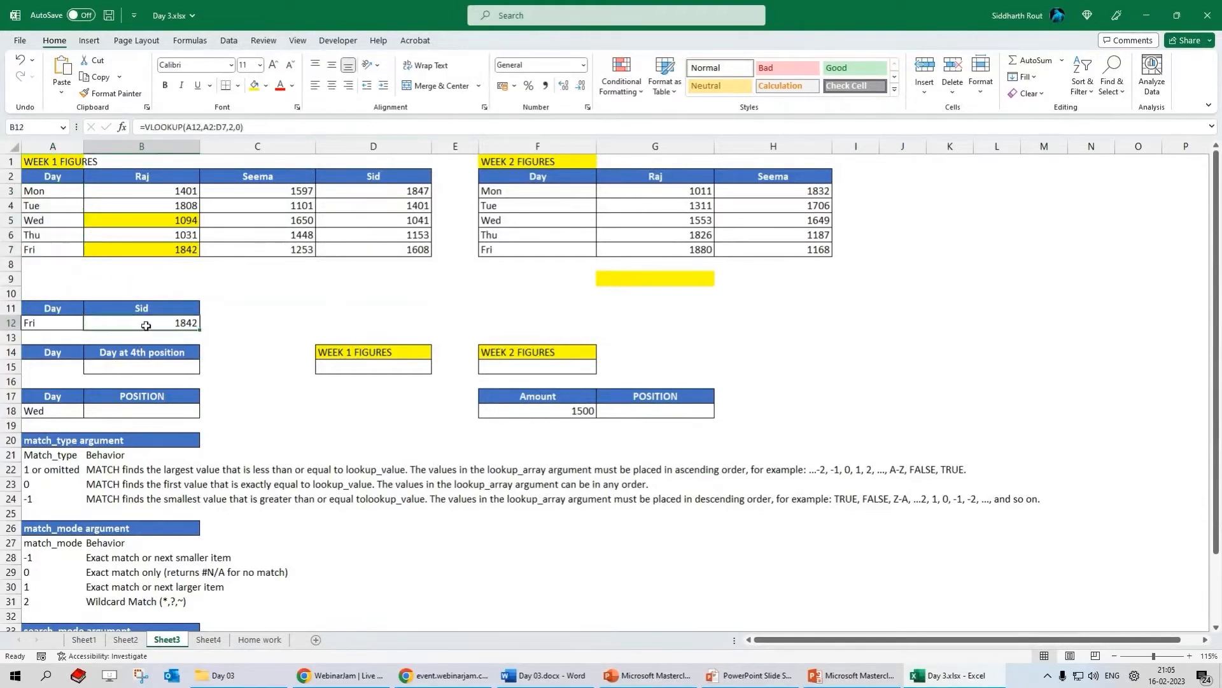
double_click(189, 128)
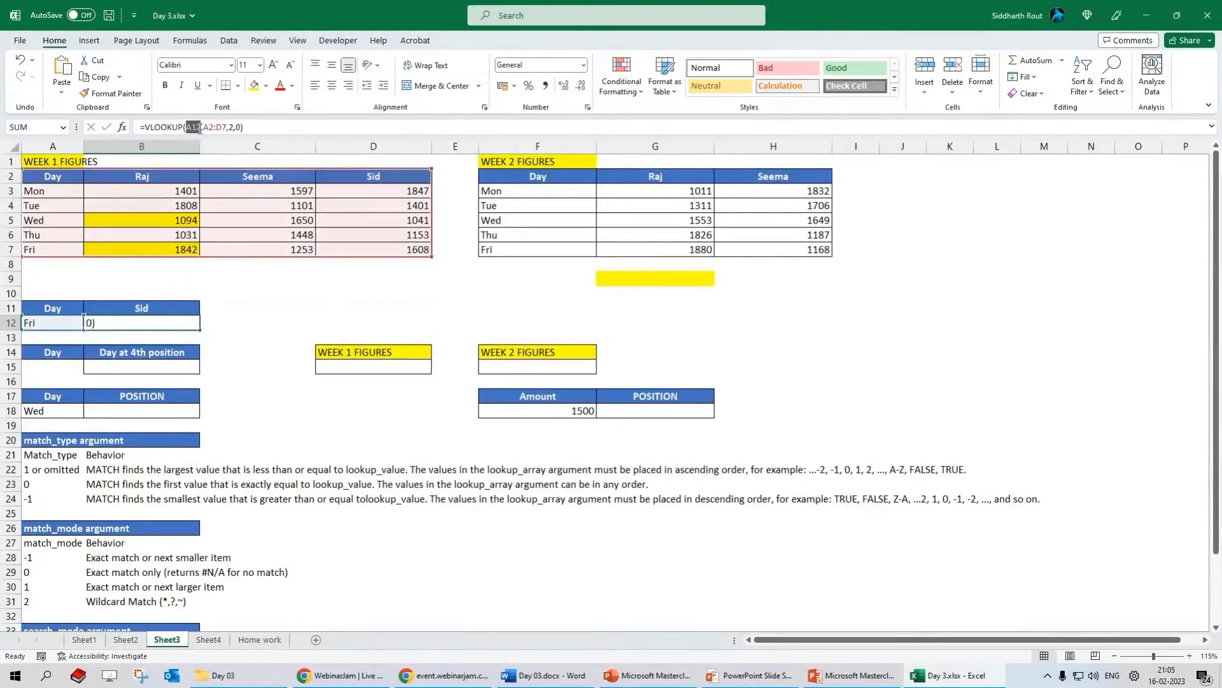
type("\"We")
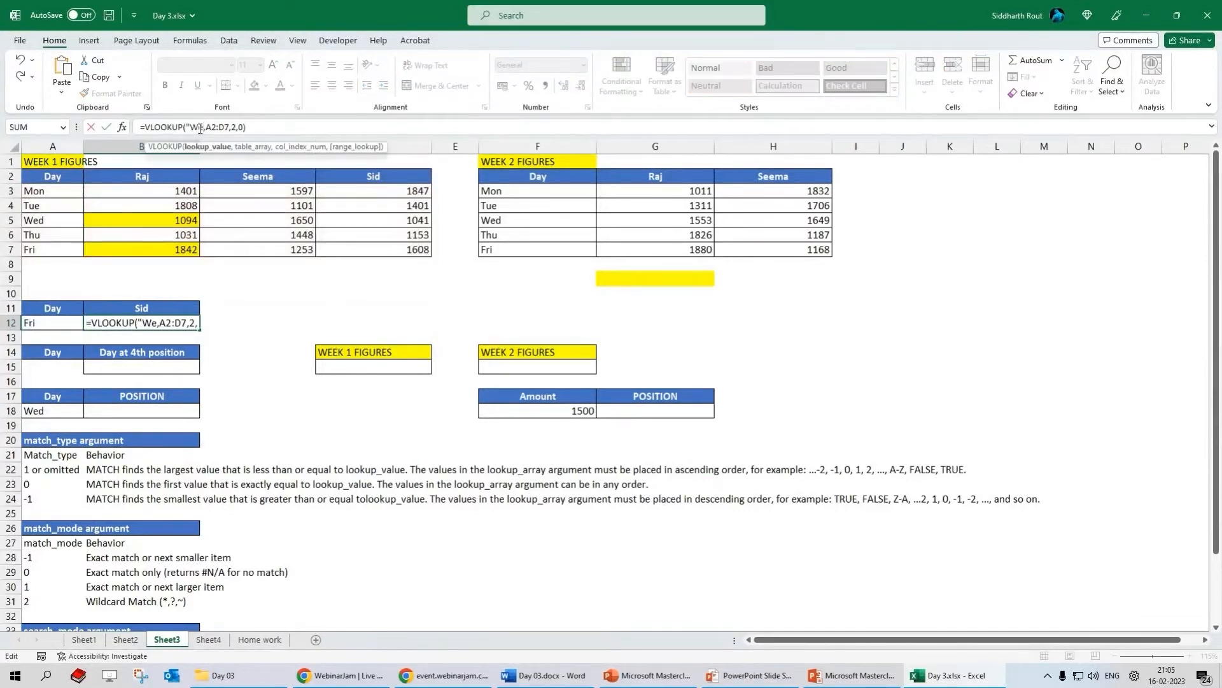
type("*\"")
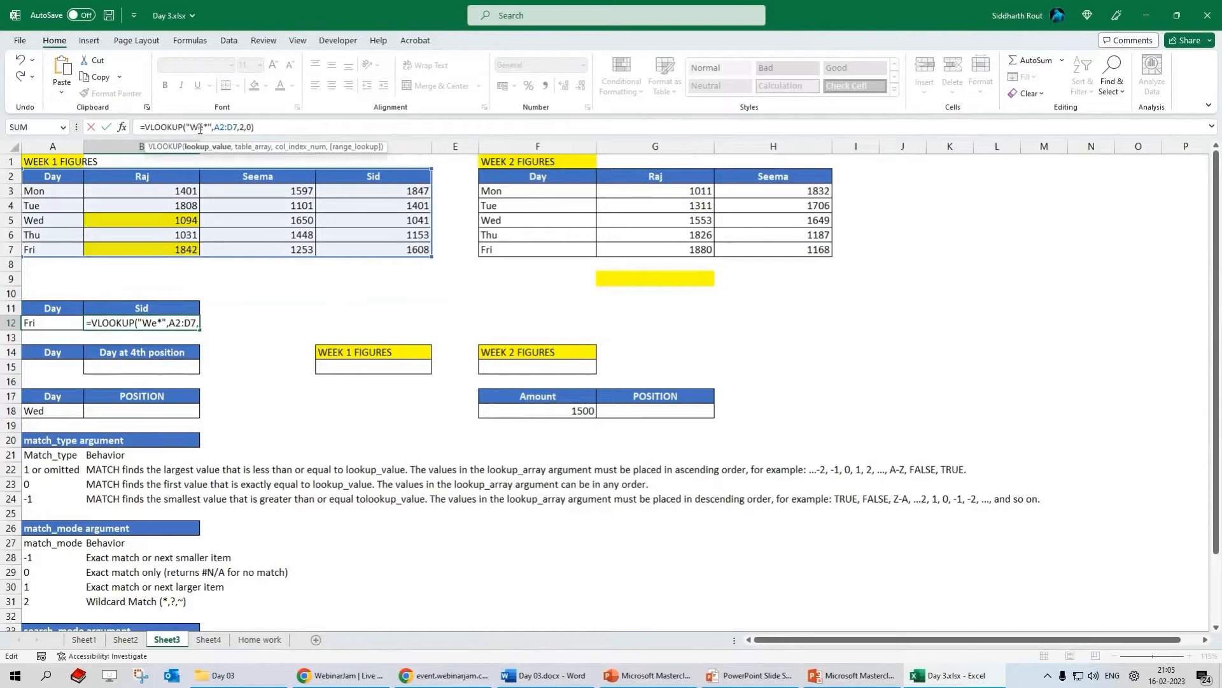
key("ctrl+Return")
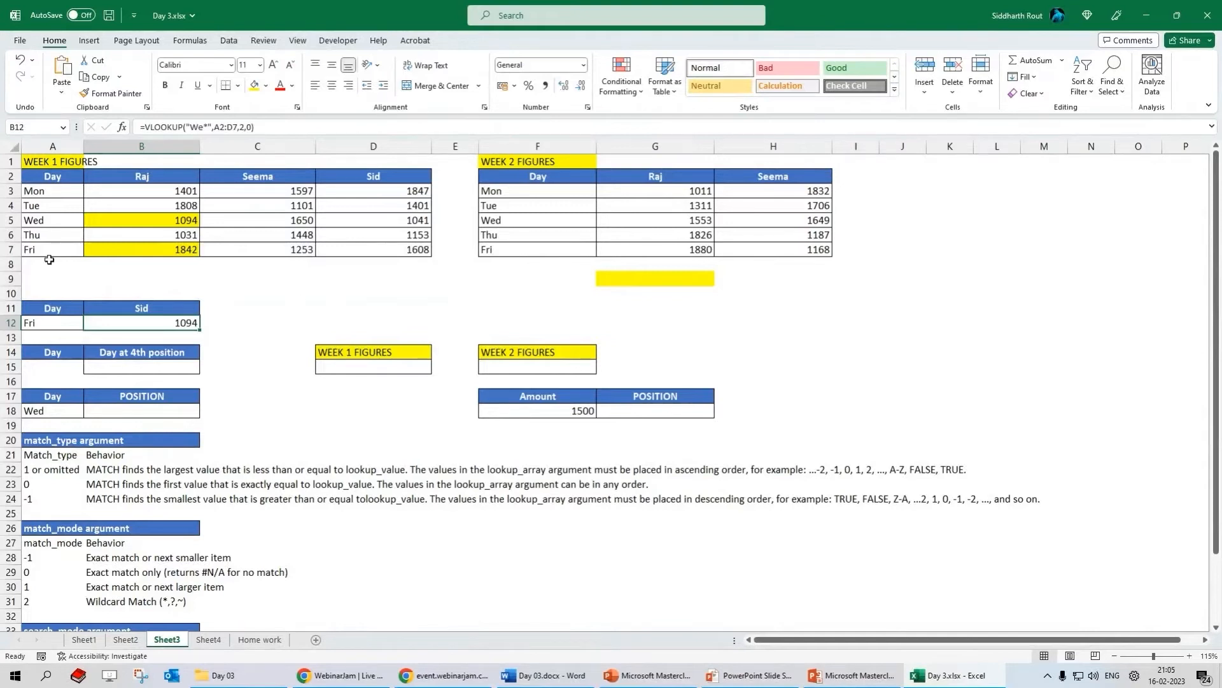
left_click(37, 237)
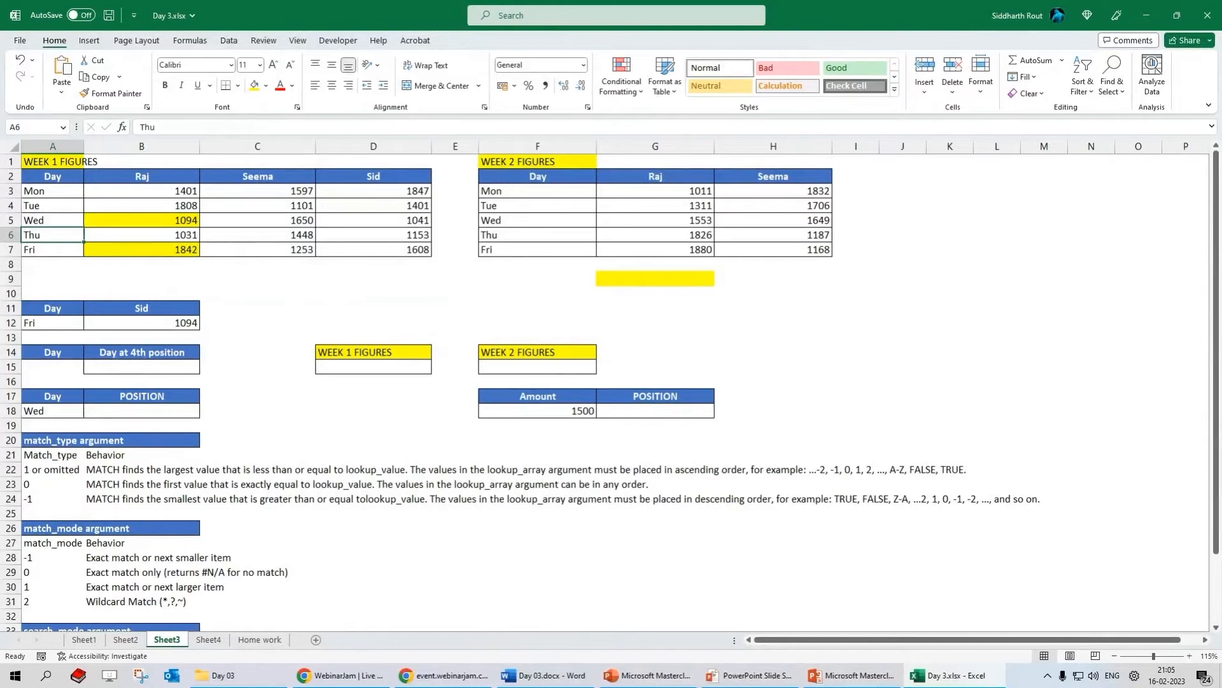
- Highlight the HLOOKUP and VLOOKUP entries in A8:A9 of Sheet1 with yellow fill
left_click(125, 639)
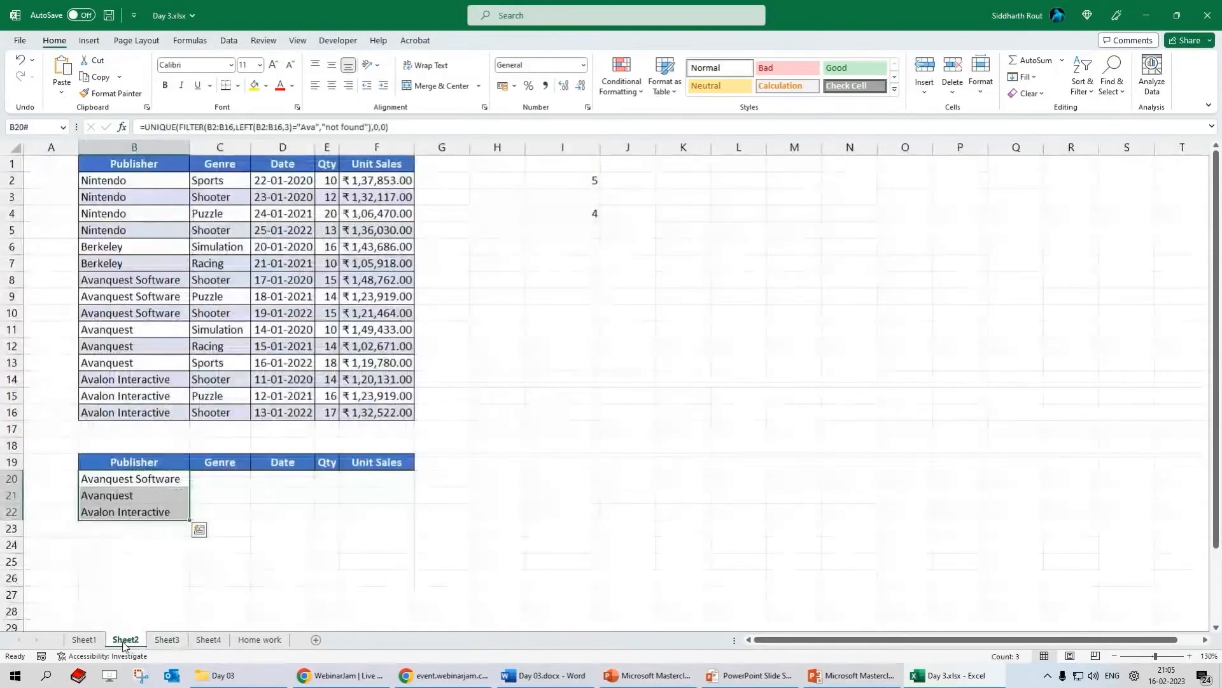
left_click(84, 639)
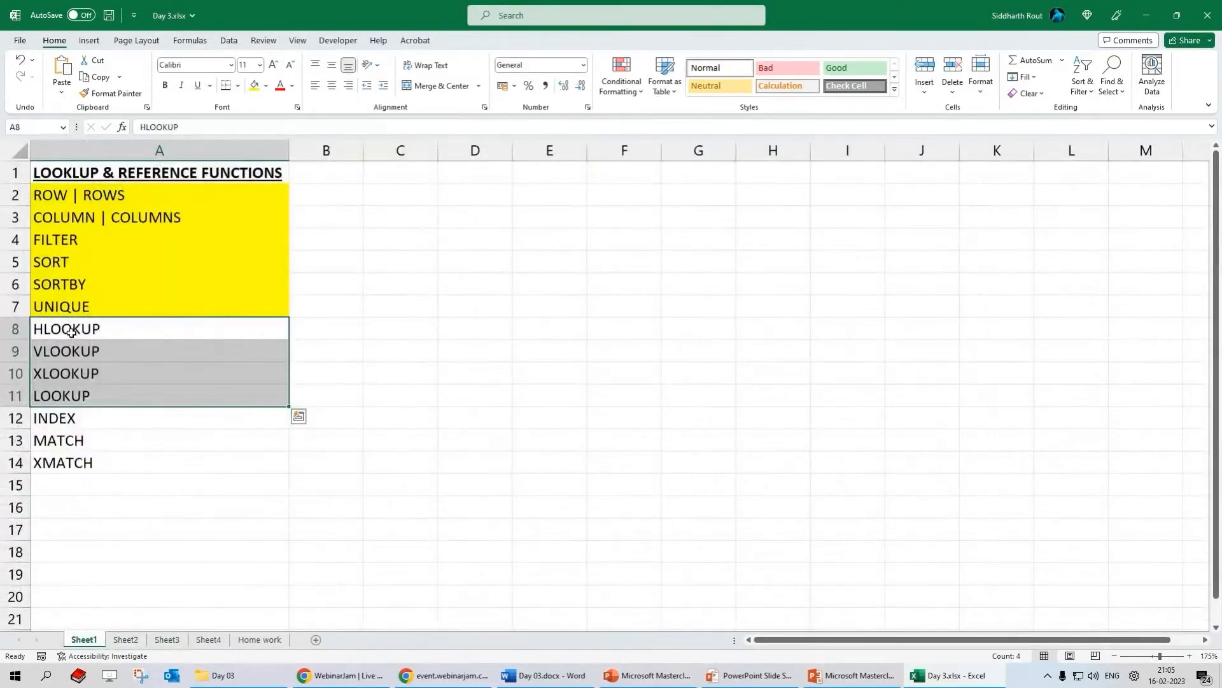
left_click(72, 331)
left_click_drag(82, 328, 80, 350)
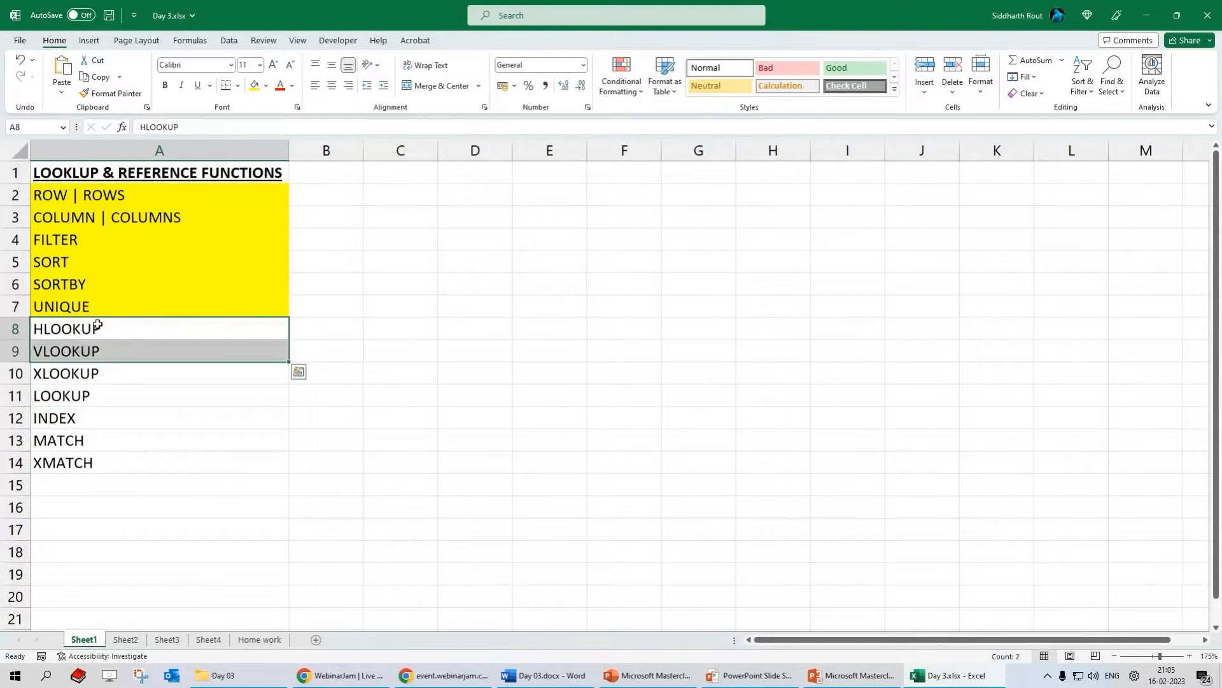
left_click(96, 380)
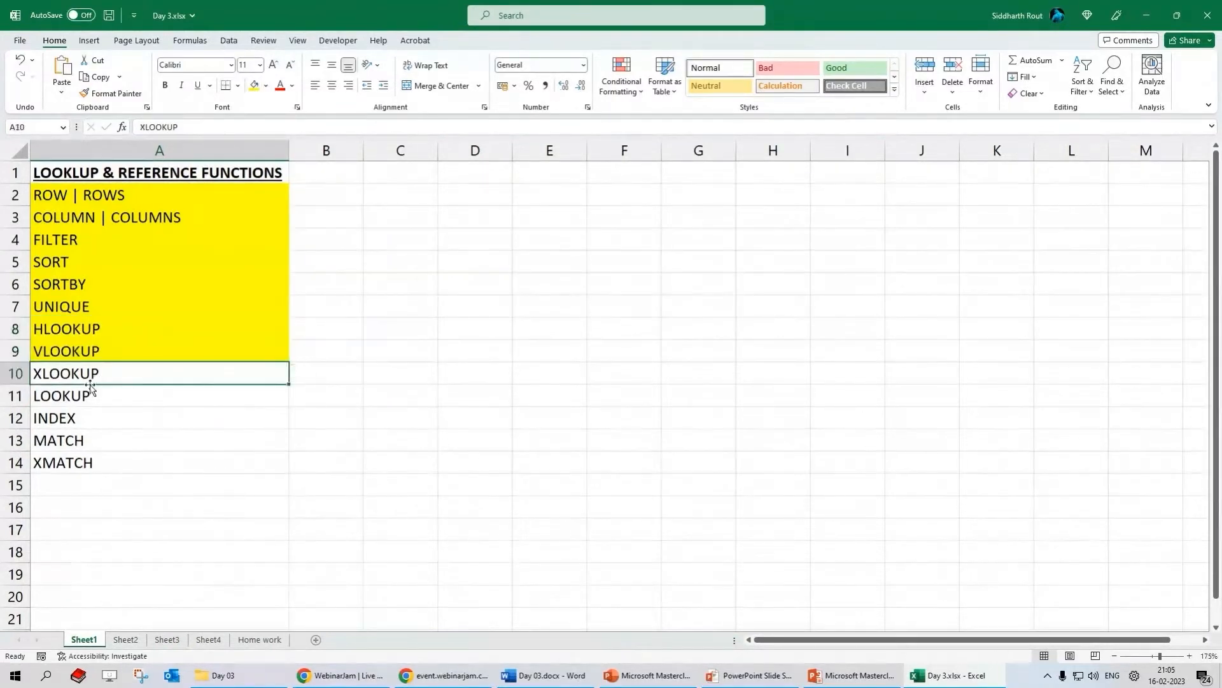
left_click(79, 400)
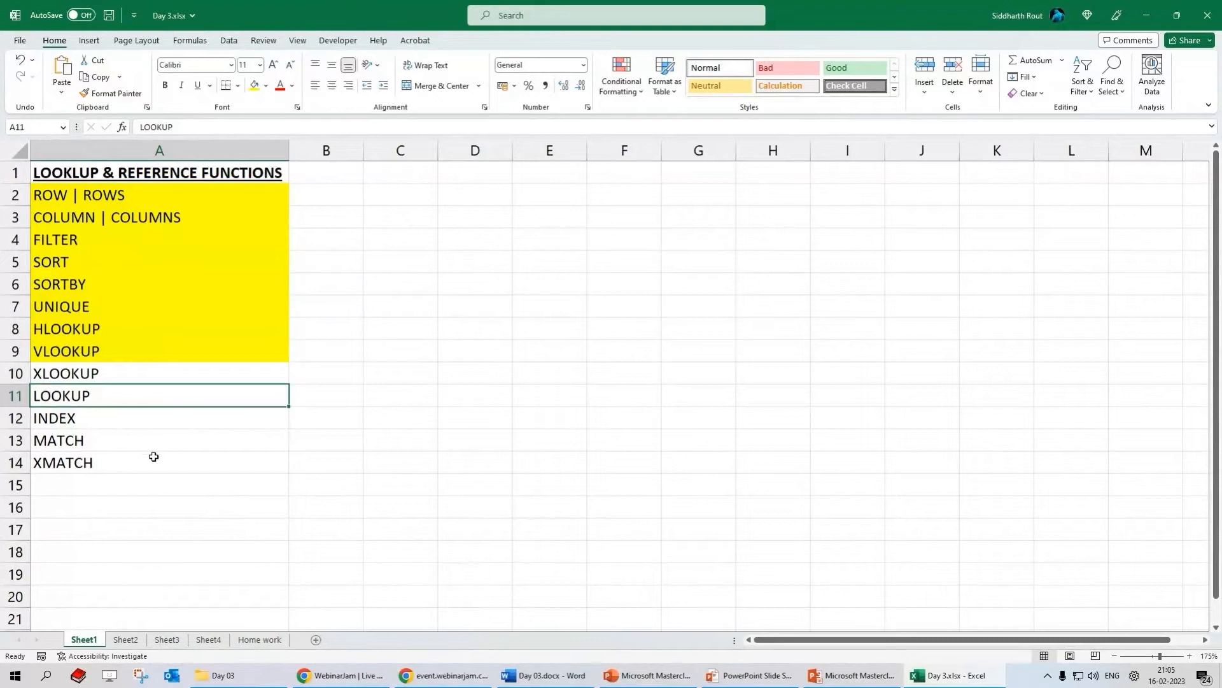
- Return to Sheet3 and start a LOOKUP formula in the empty cell H13
left_click(138, 646)
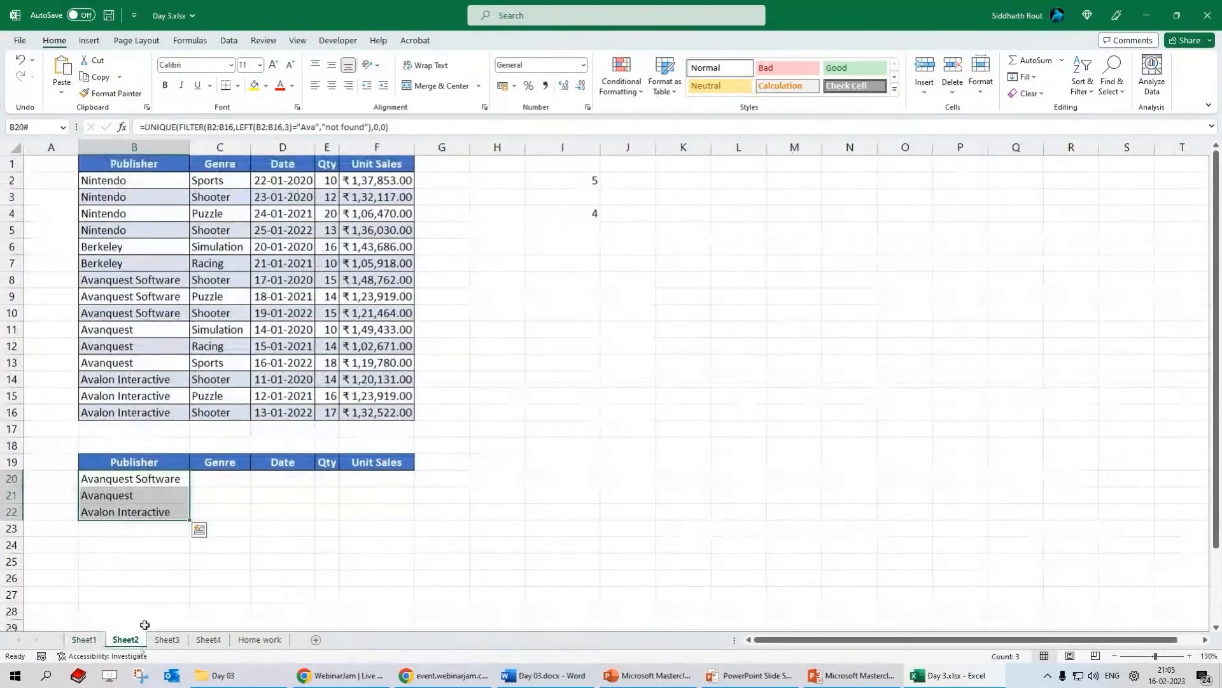
left_click(182, 640)
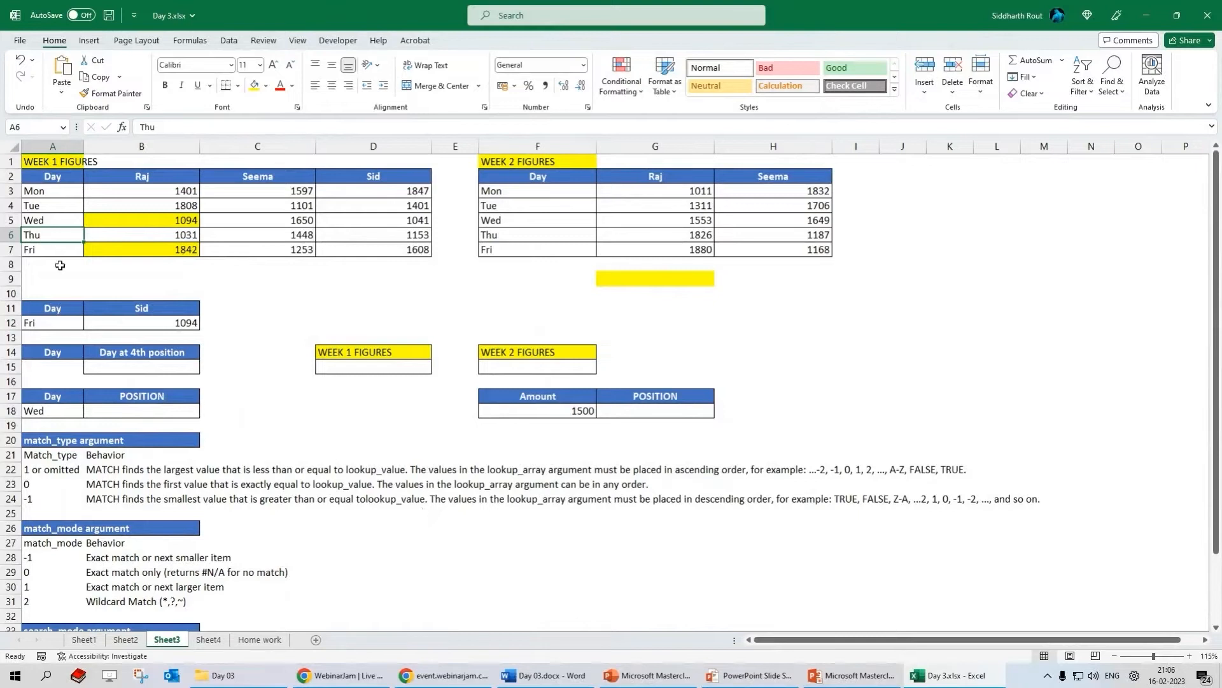
left_click(147, 219)
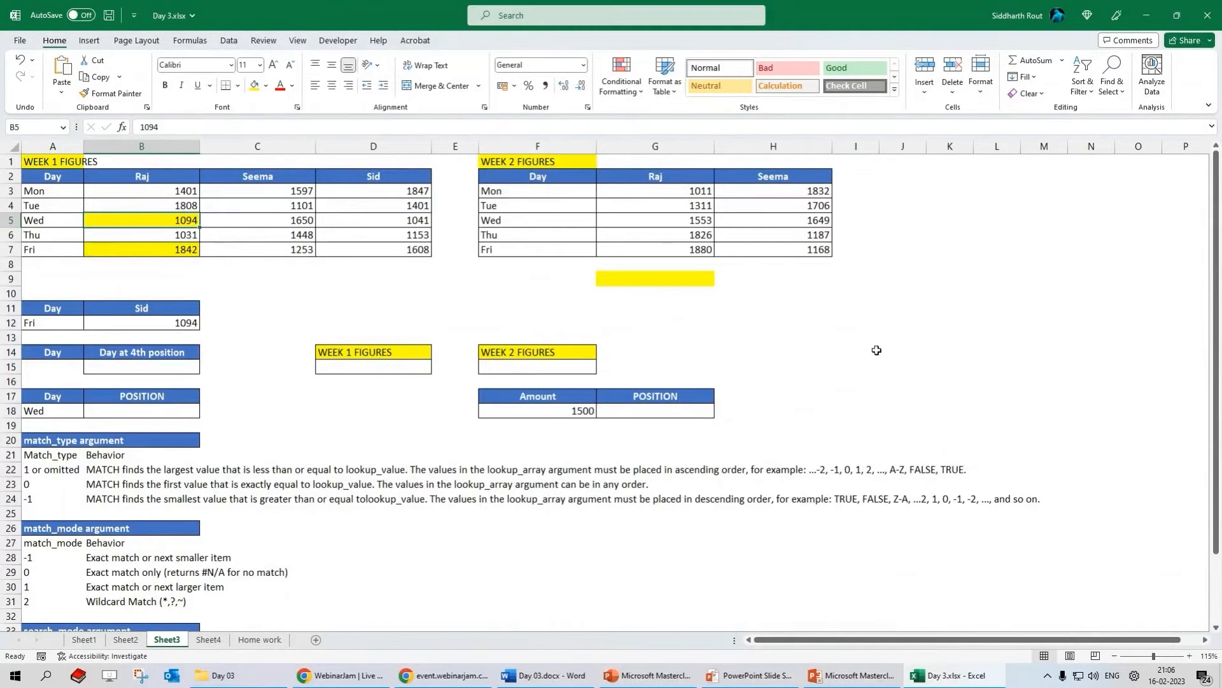
left_click(788, 339)
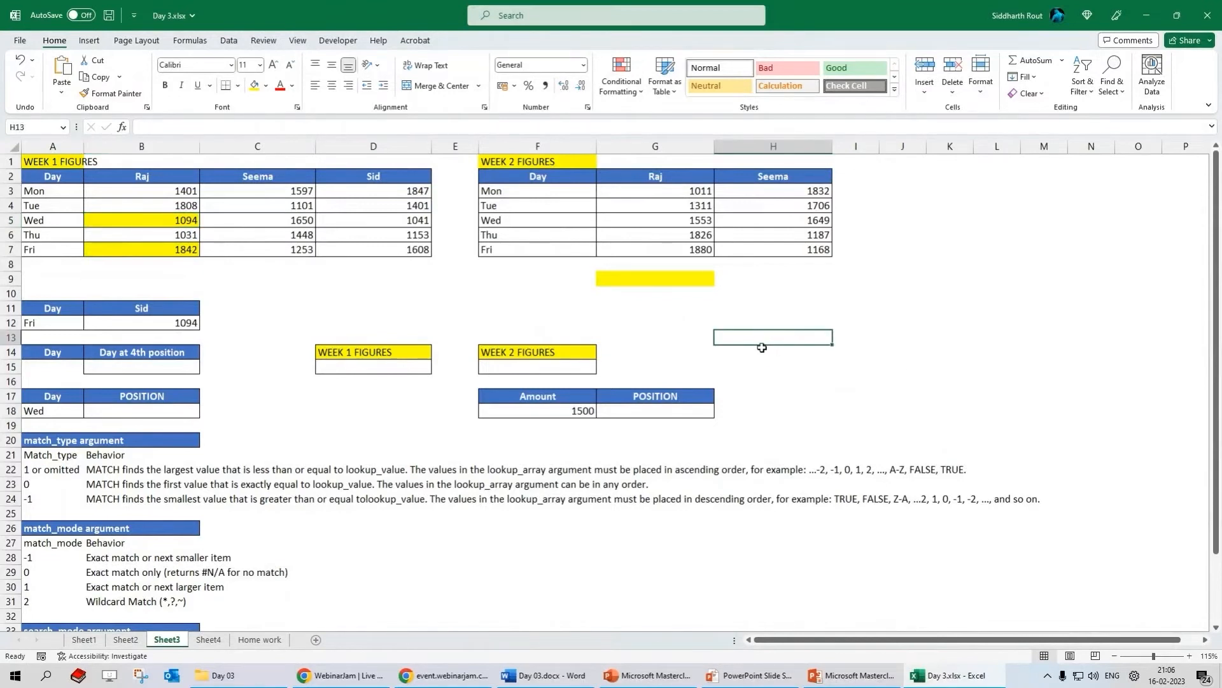
type("=lokup")
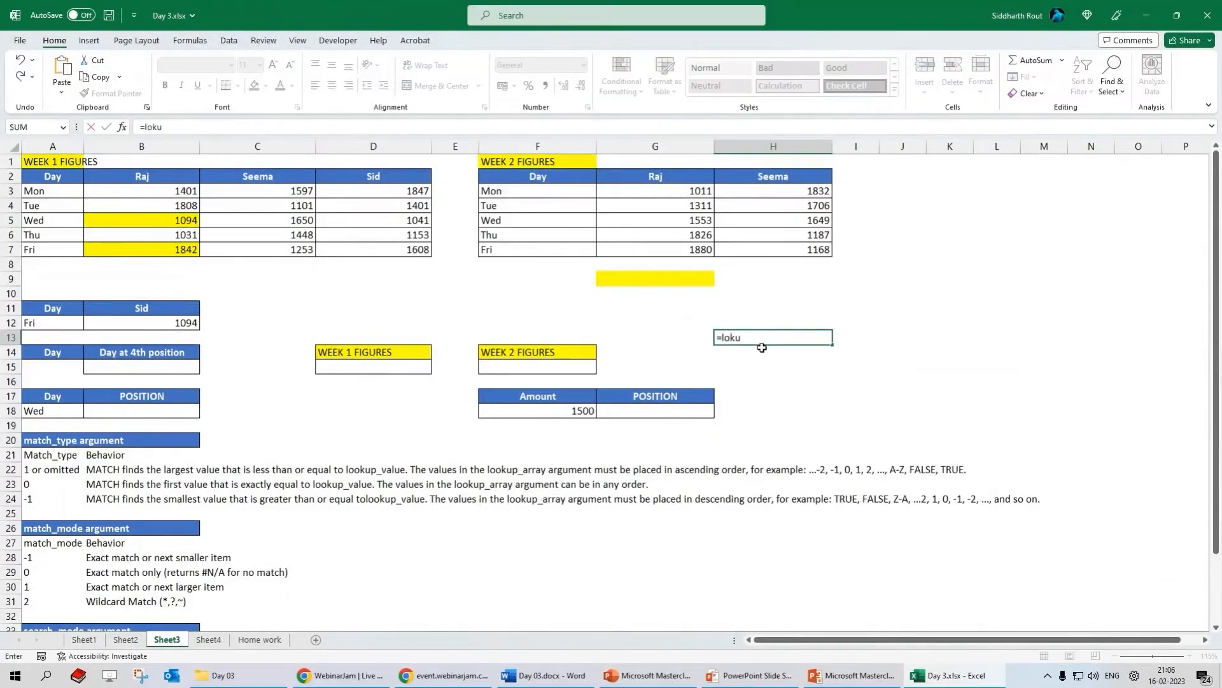
key("BackSpace")
key("BackSpace")
key("BackSpace")
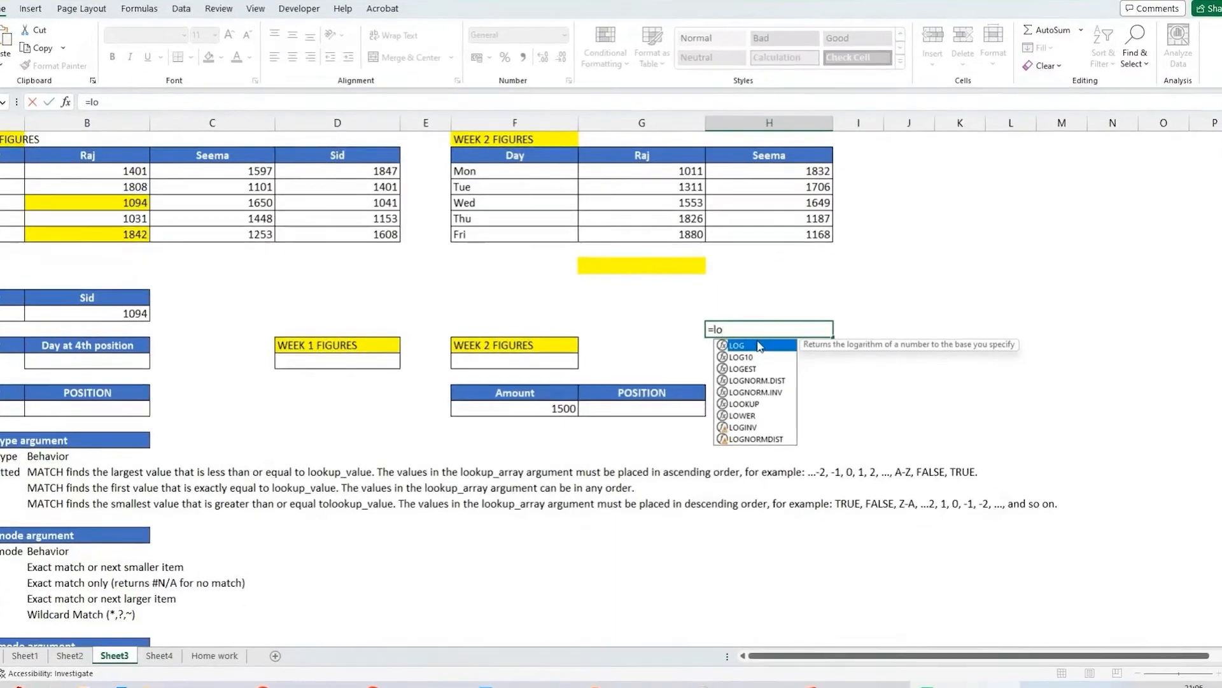
type("okup(")
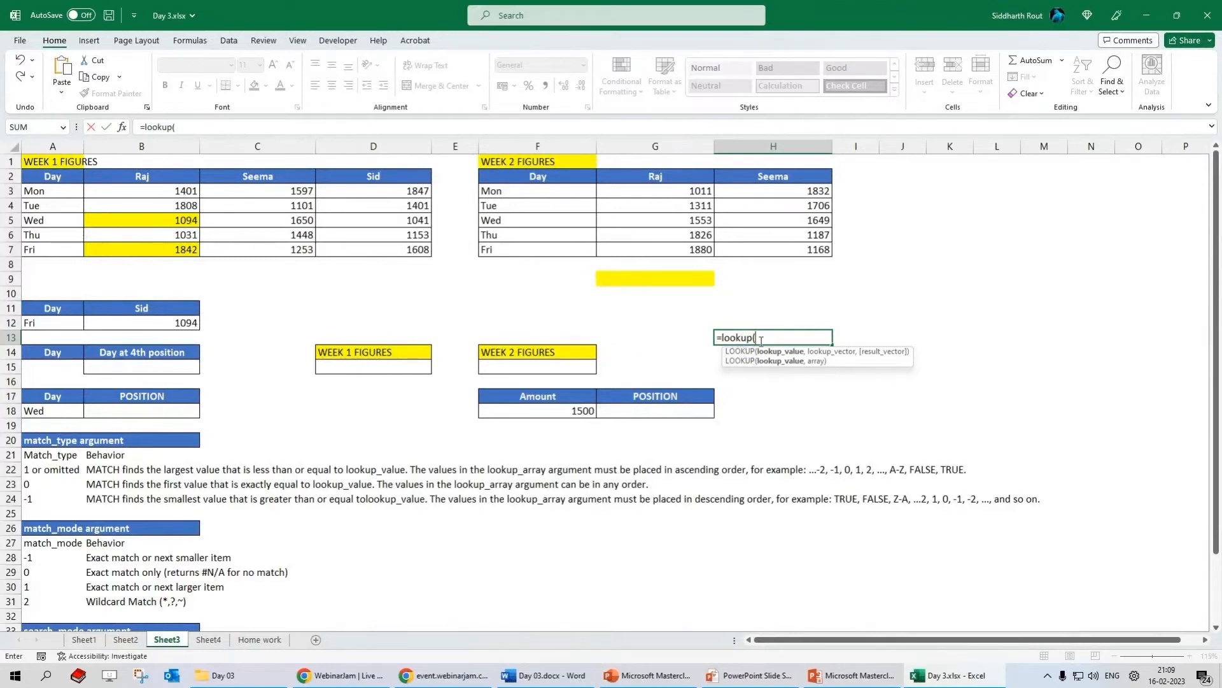
- Complete H13's LOOKUP with lookup value "Thu", lookup vector A3:A7 and result vector B3:B7
type("\"Thu\",")
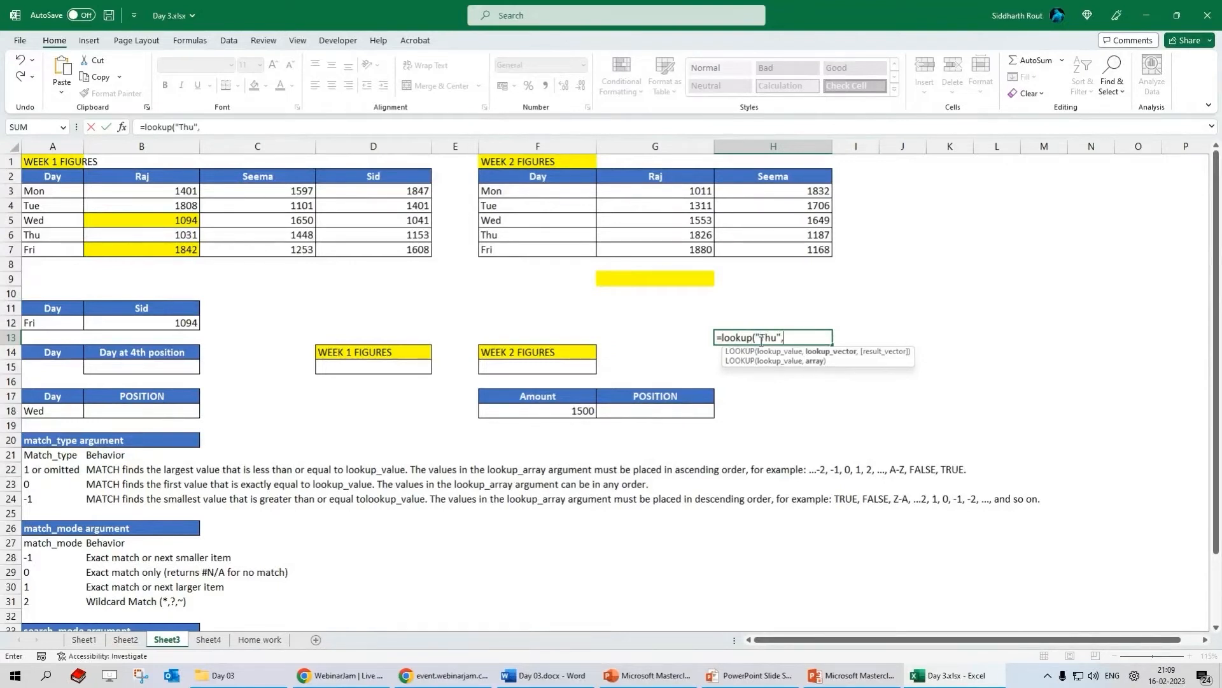
left_click(54, 192)
left_click_drag(54, 193, 47, 249)
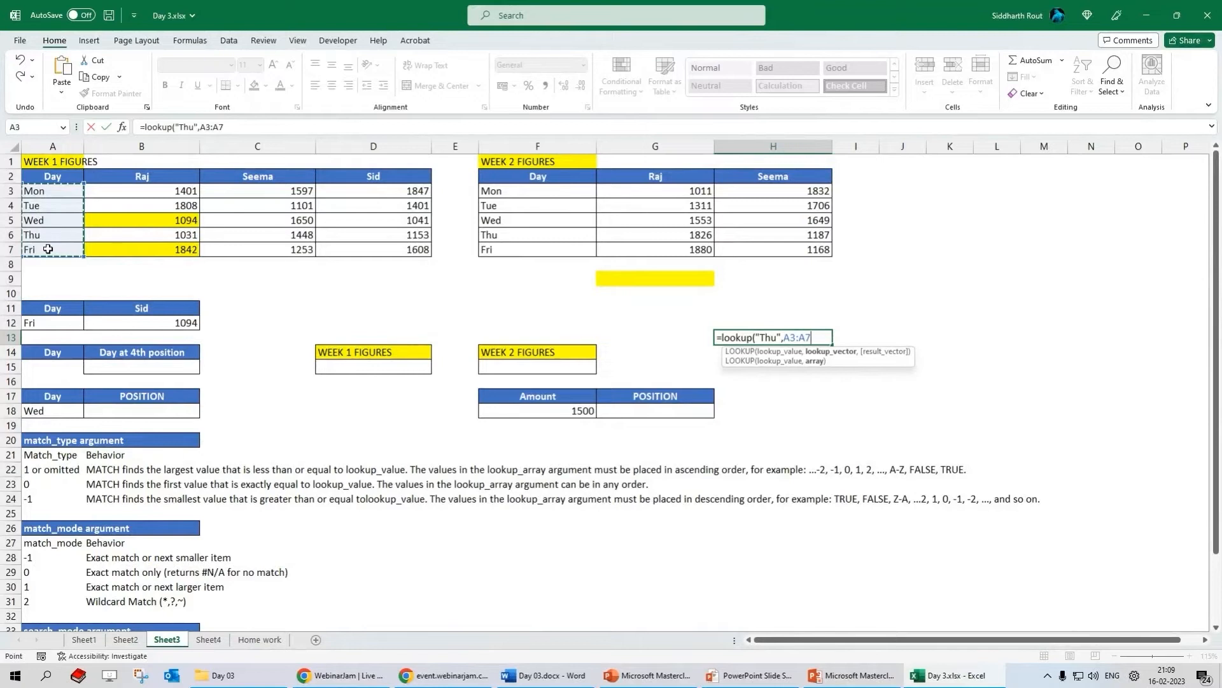
type(",")
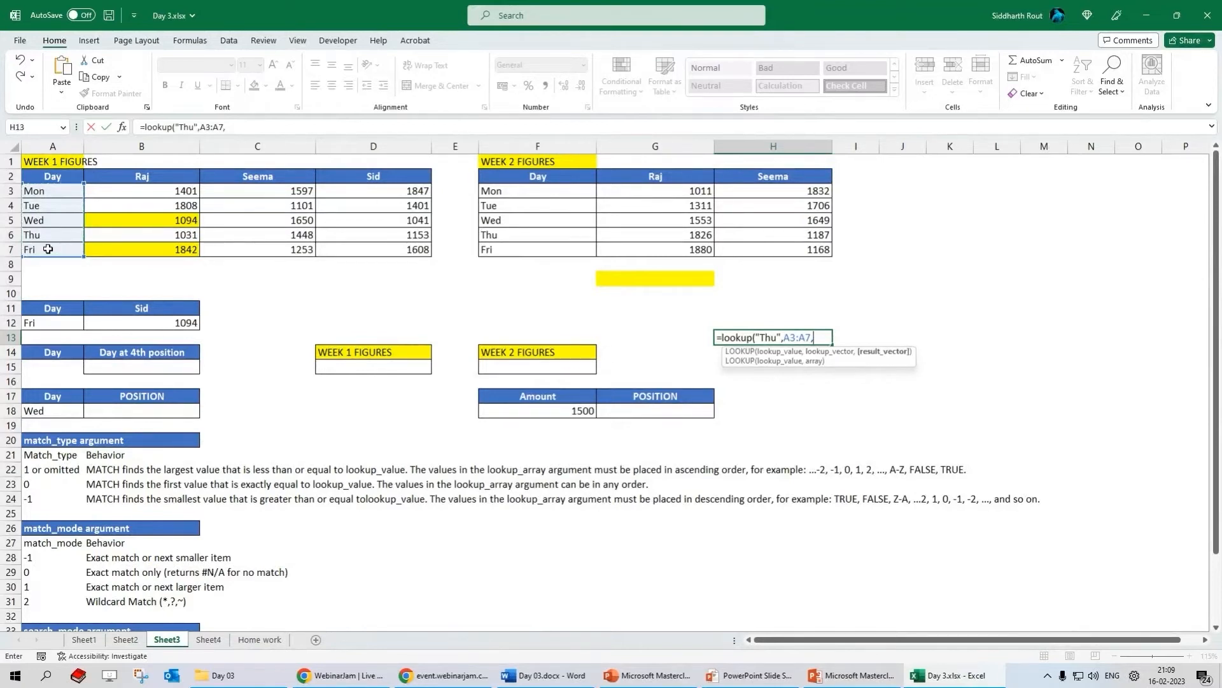
left_click_drag(157, 196, 156, 249)
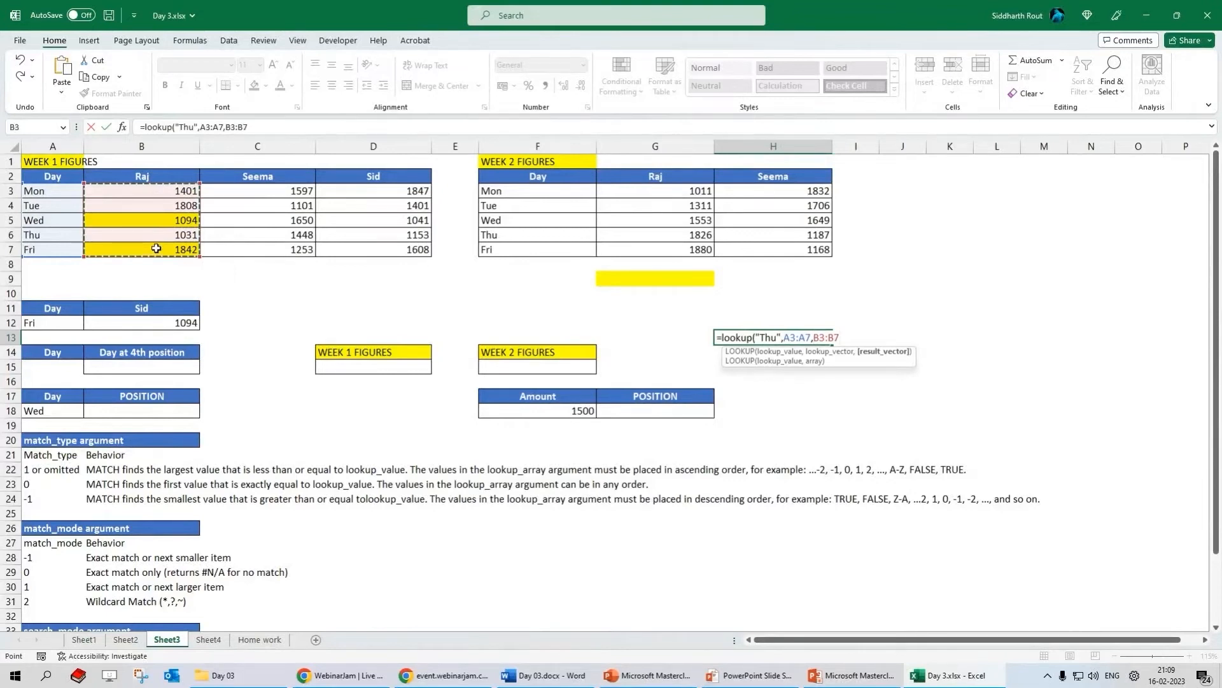
type(")")
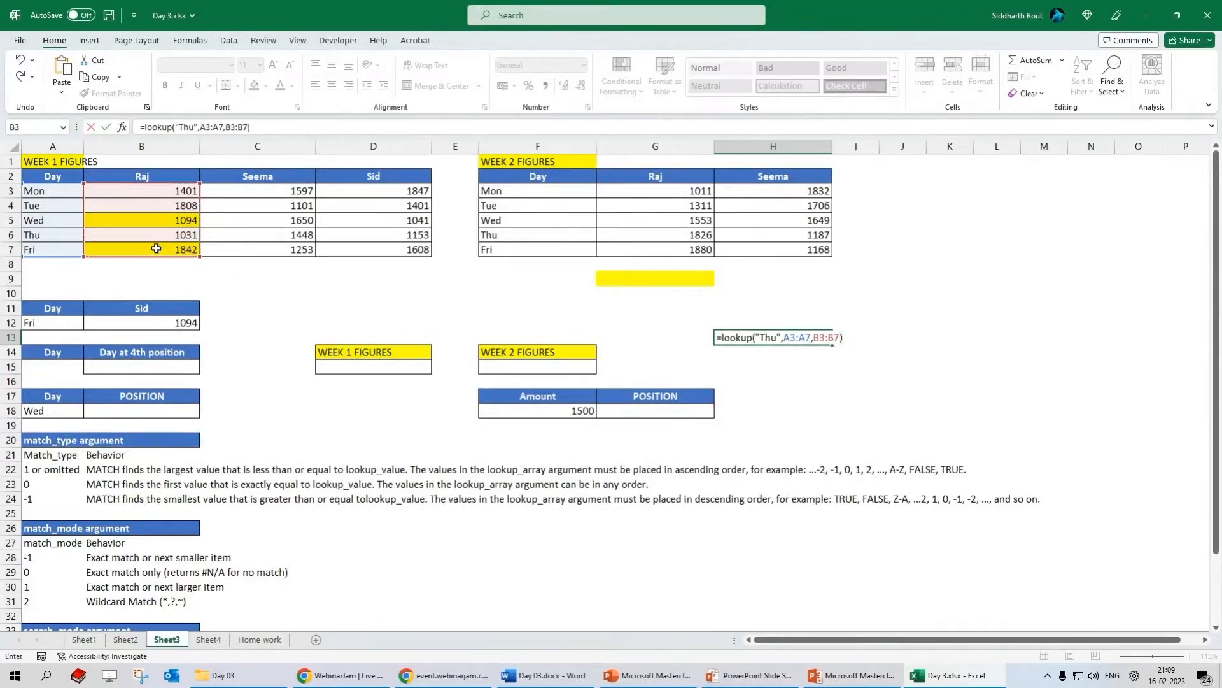
key("ctrl+Return")
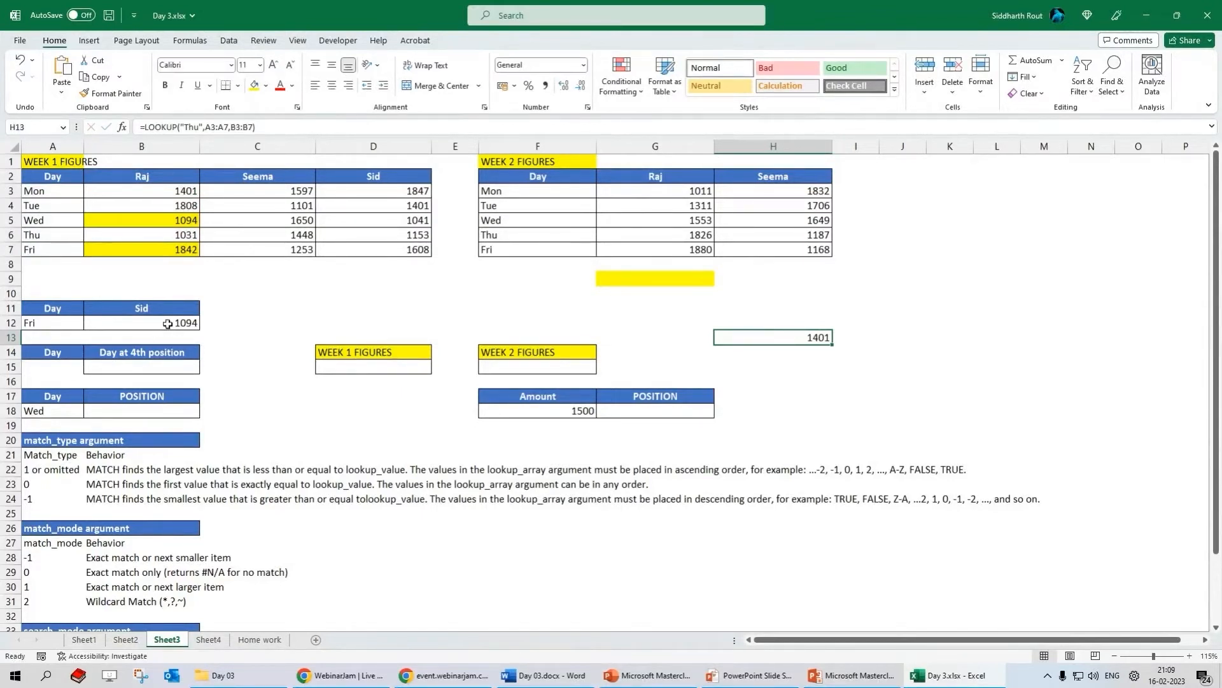
- Replace the VLOOKUP in B12 with H13's formula =LOOKUP("Thu",A3:A7,B3:B7)
left_click(135, 326)
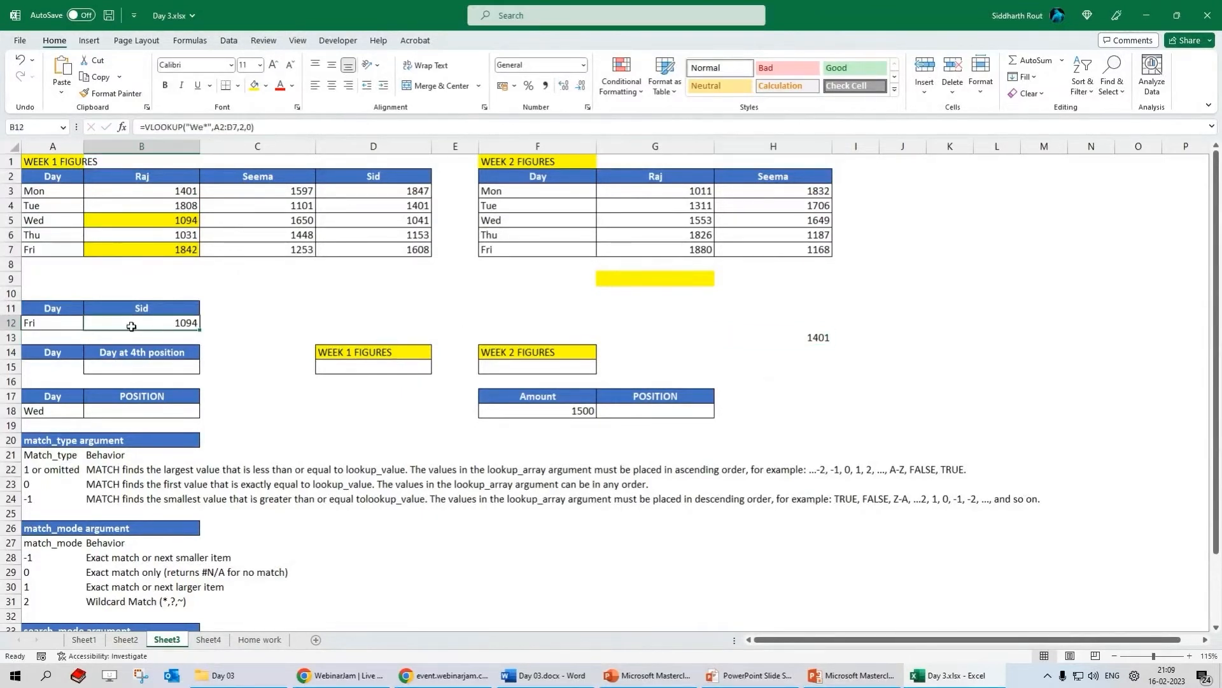
left_click(770, 339)
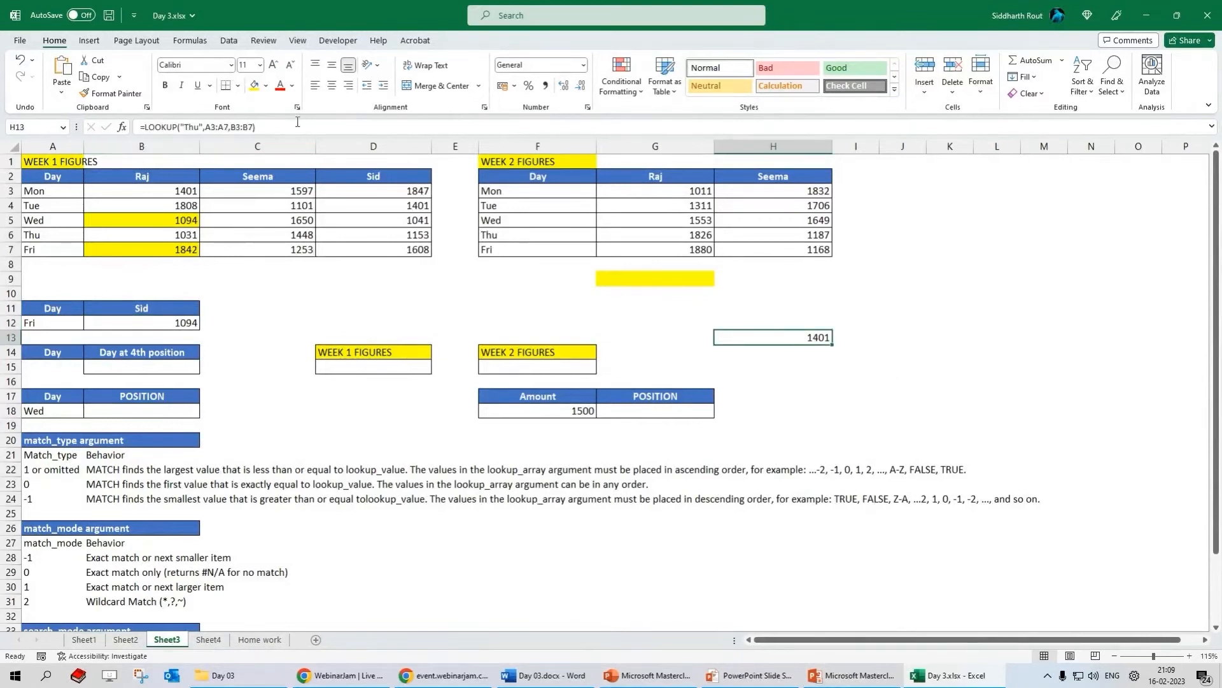
key("F2")
key("shift+Home")
key("BackSpace")
key("Escape")
left_click(153, 323)
key("Delete")
type("=LOOKUP(\"Thu\",A3:A7,B3:B7)")
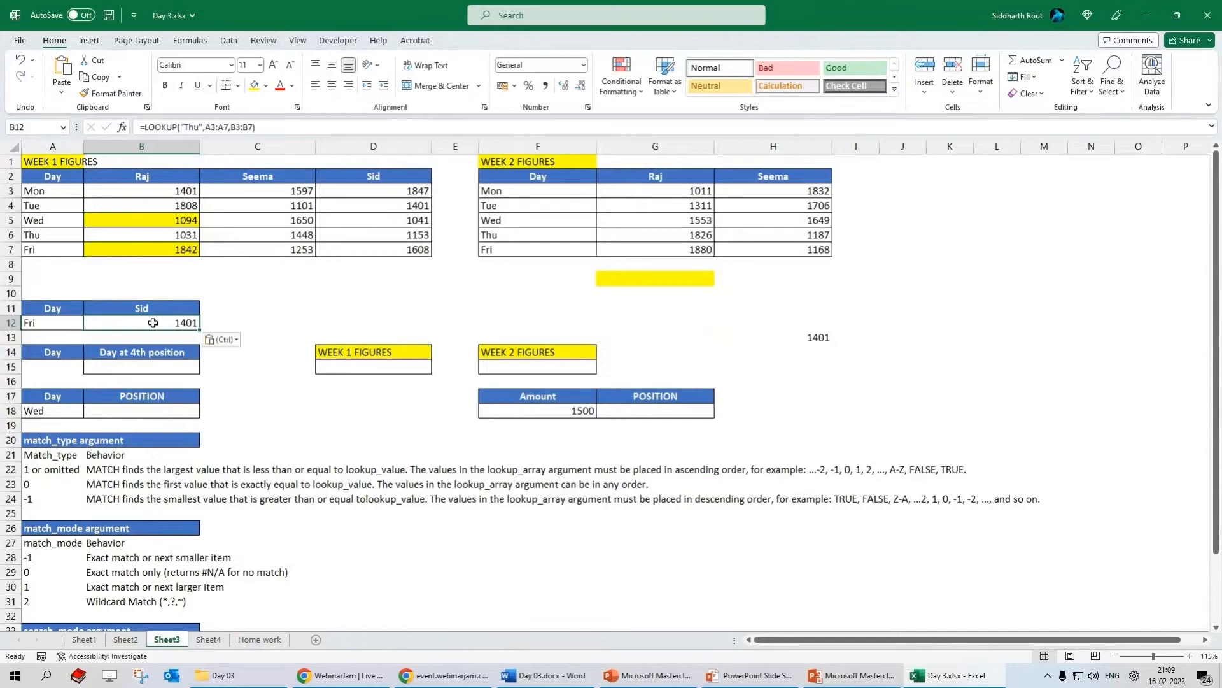
- Replace the "Thu" lookup value in B12's LOOKUP with a reference to A12
left_click_drag(182, 126, 203, 126)
left_click(38, 324)
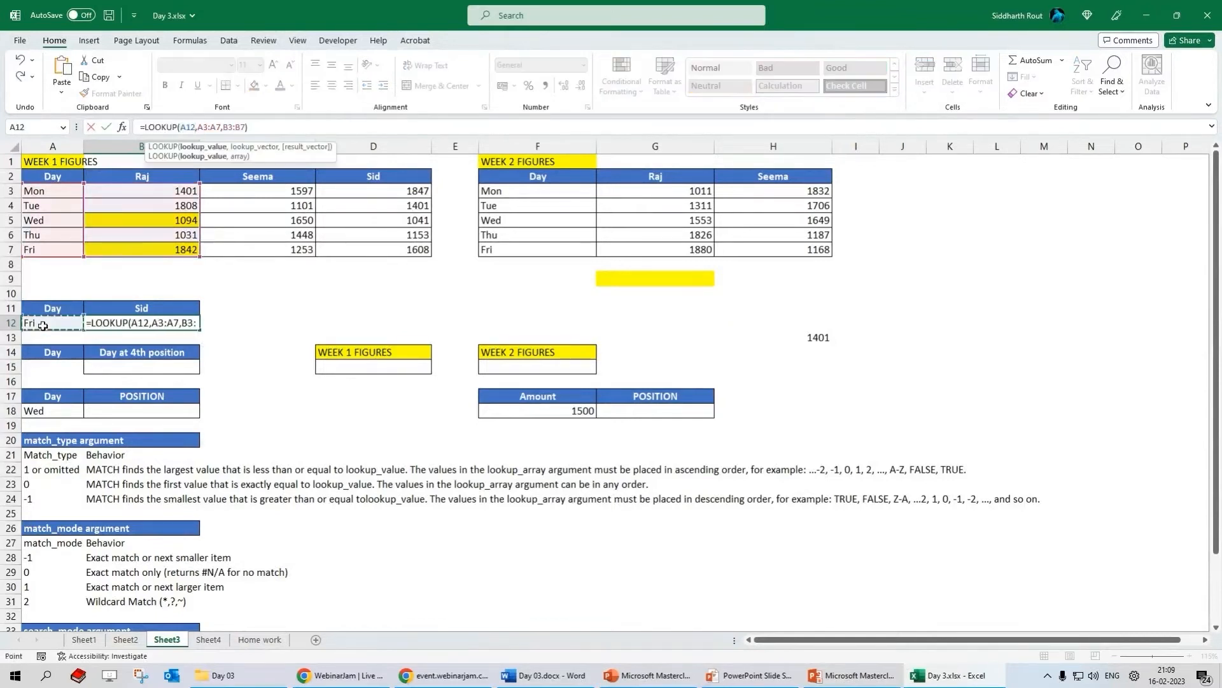
key("ctrl+Return")
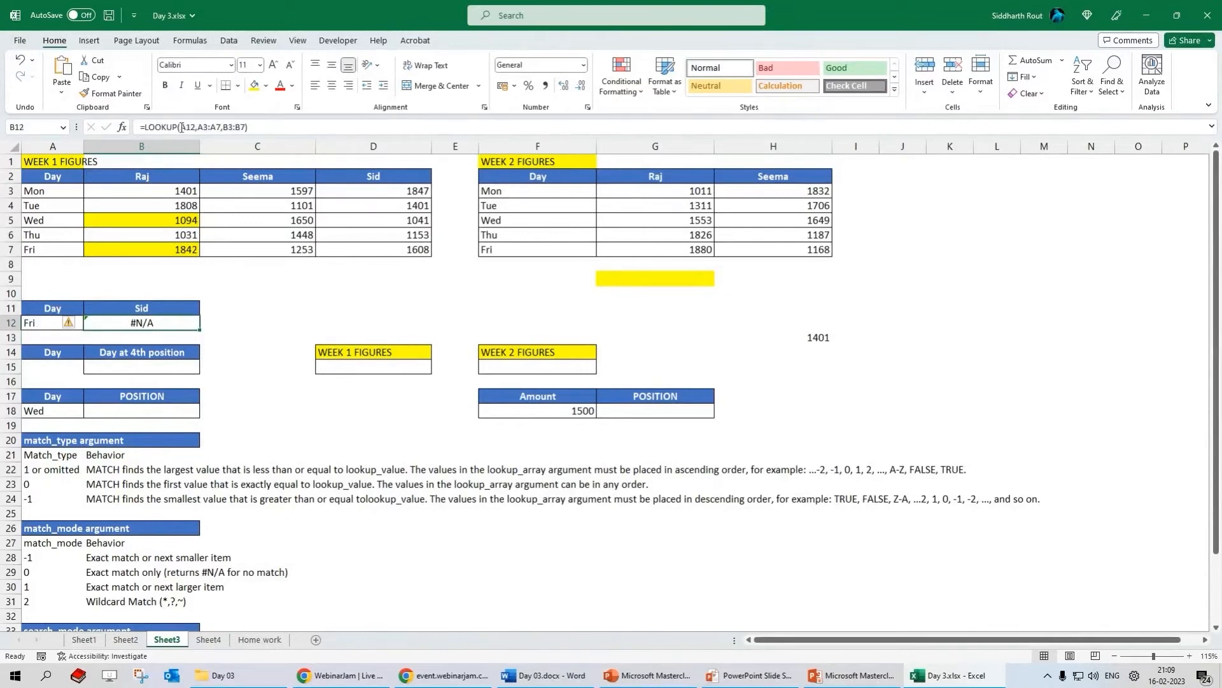
- Swap the lookup value in B12's LOOKUP to the text "Thu" and back to the A12 reference
left_click_drag(181, 127, 197, 131)
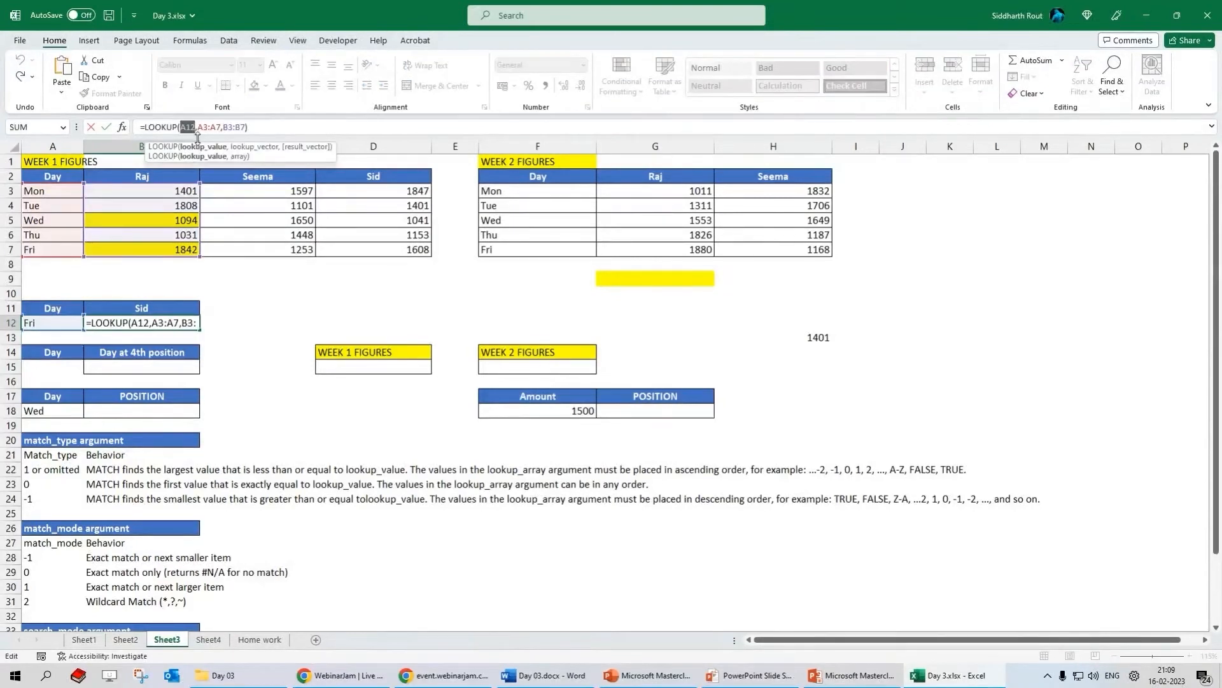
type("\"")
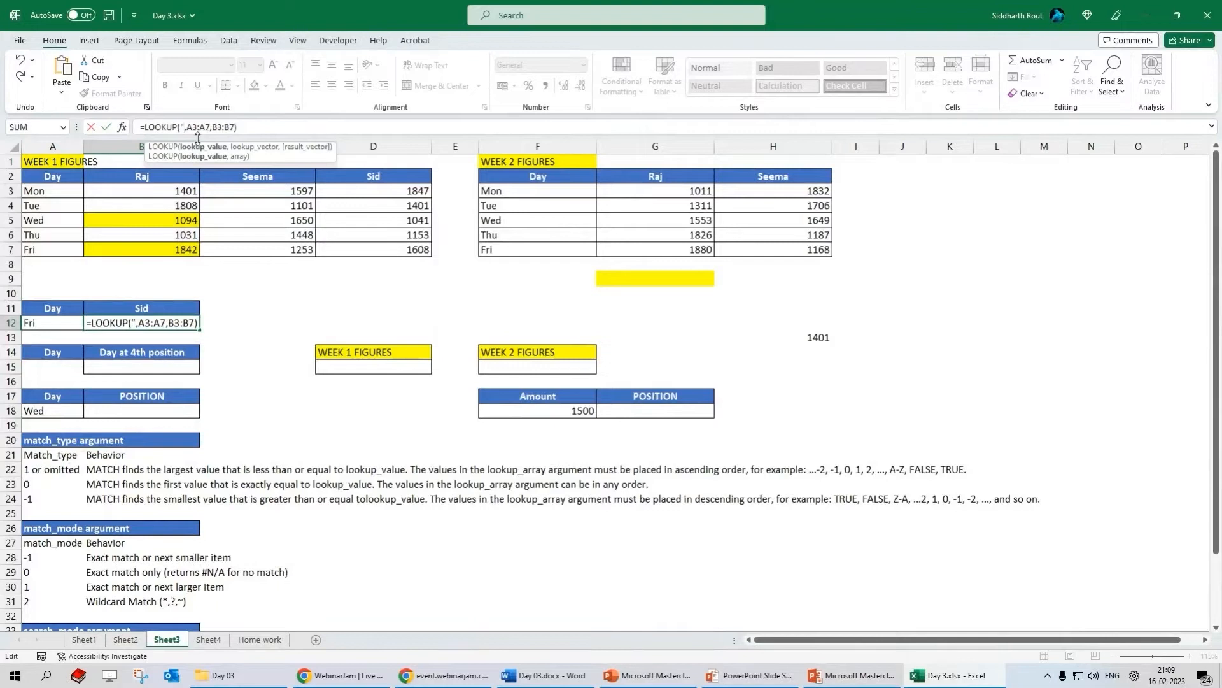
key("Escape")
double_click(186, 127)
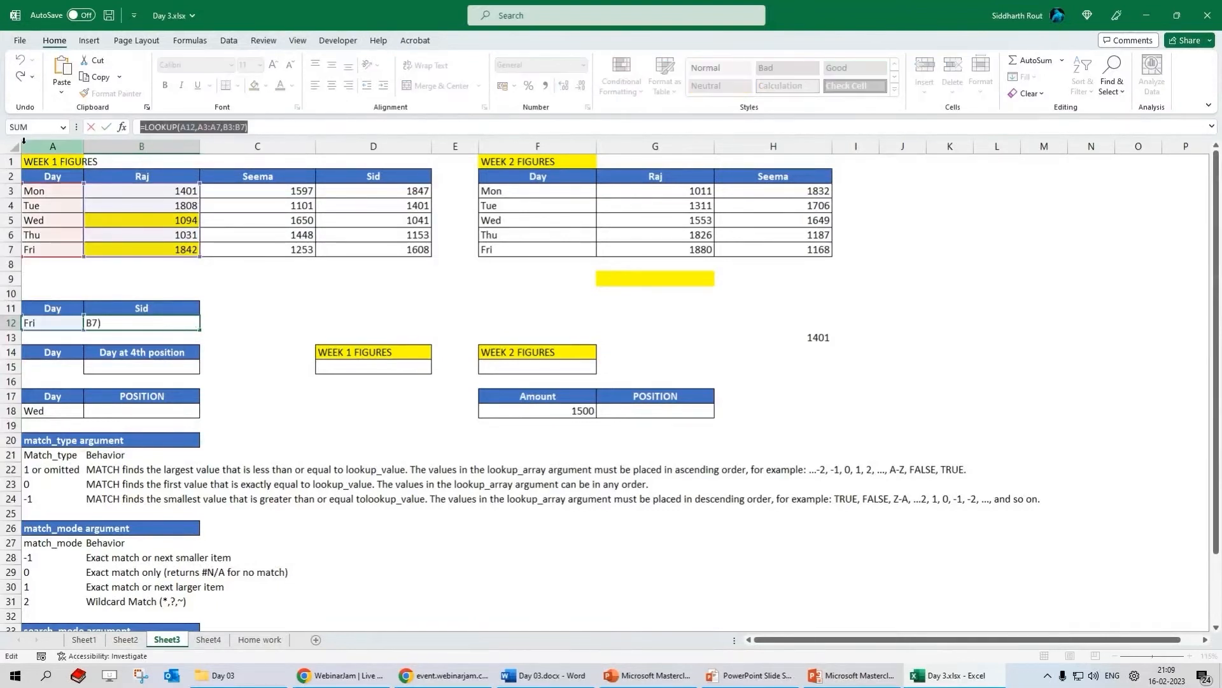
type("\"Thu\"")
left_click(184, 127)
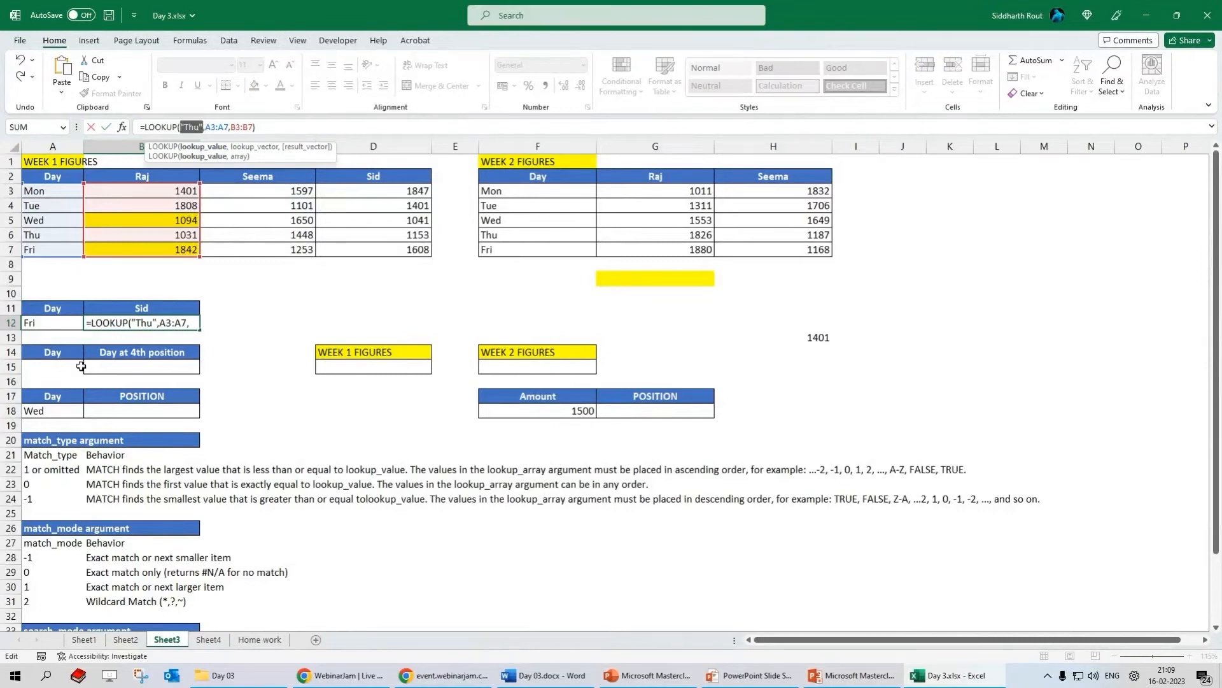
left_click(55, 326)
key("Return")
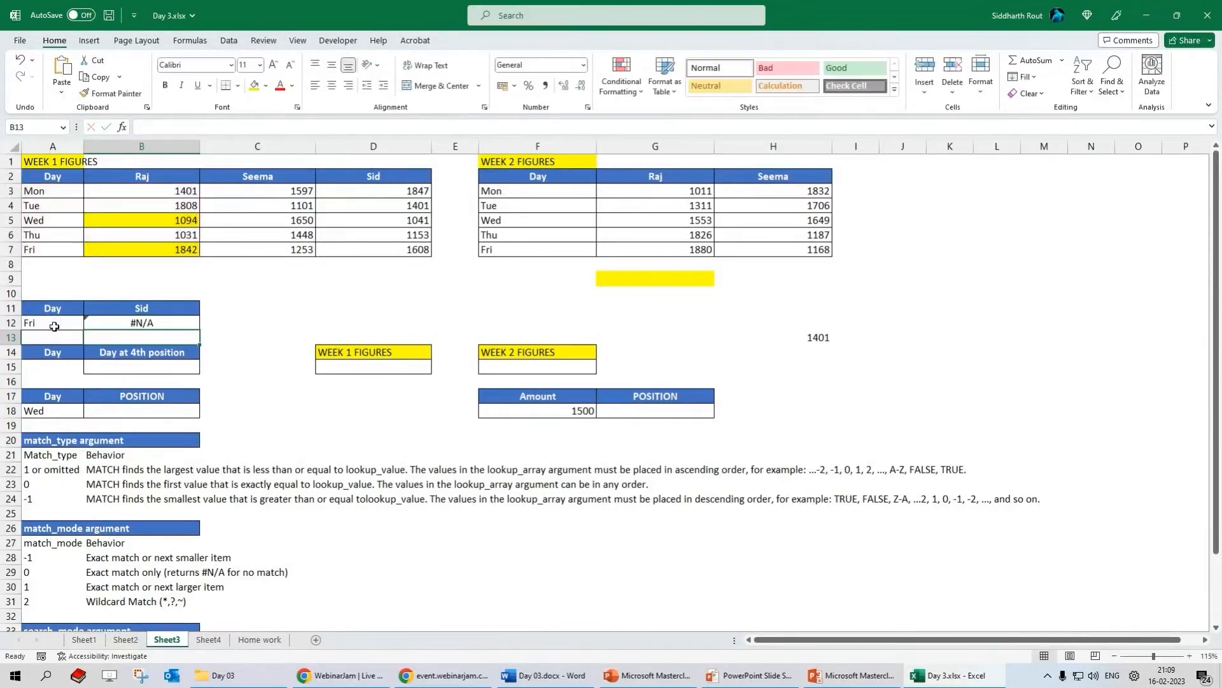
- Replace the A12 reference in B12's LOOKUP with the literal text "Thu"
key("Up")
left_click_drag(180, 126, 191, 127)
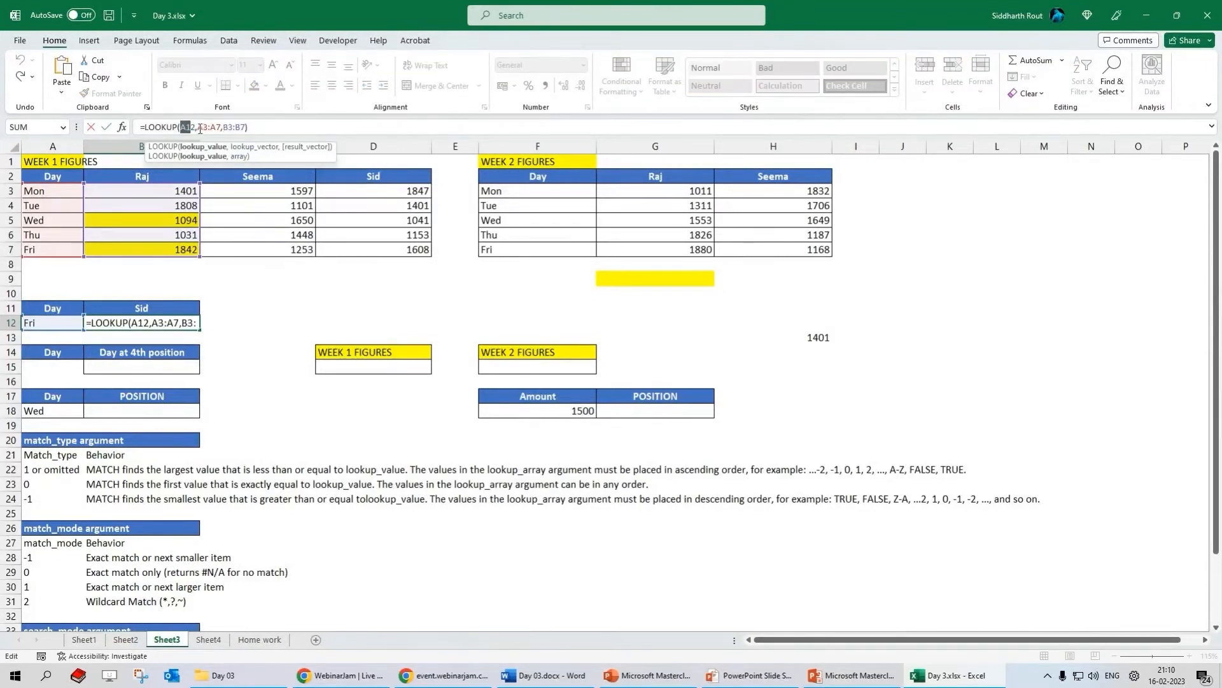
left_click_drag(180, 126, 197, 127)
type("\"Thu\"")
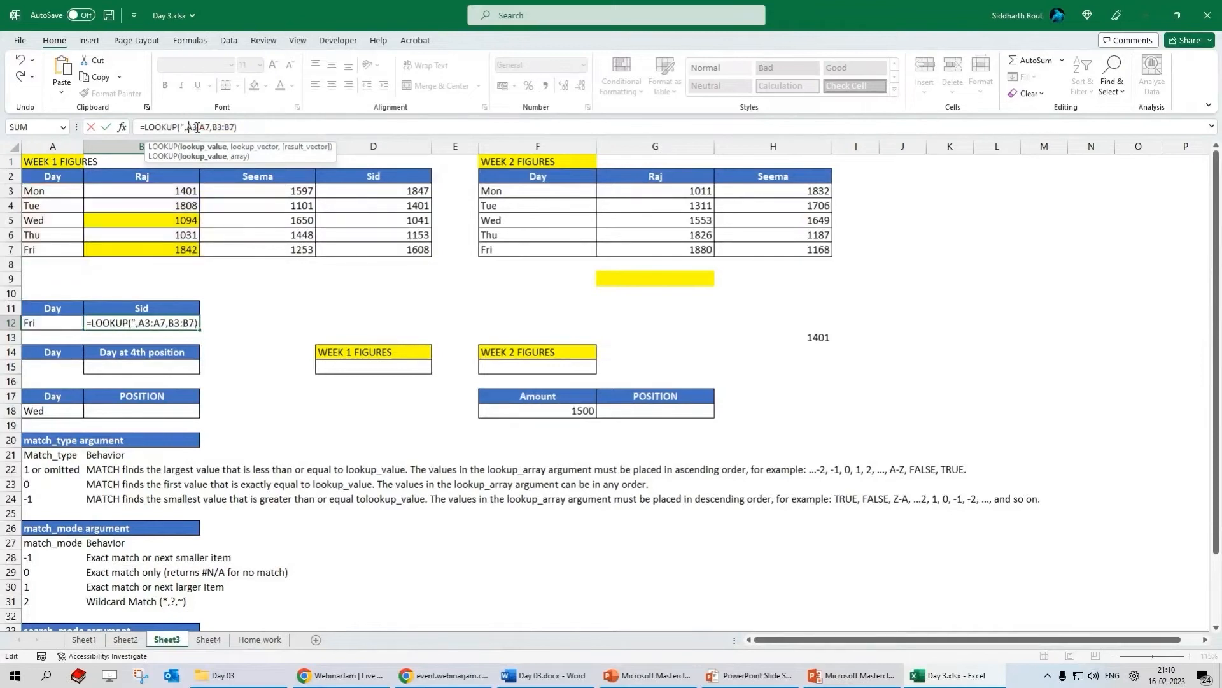
key("Return")
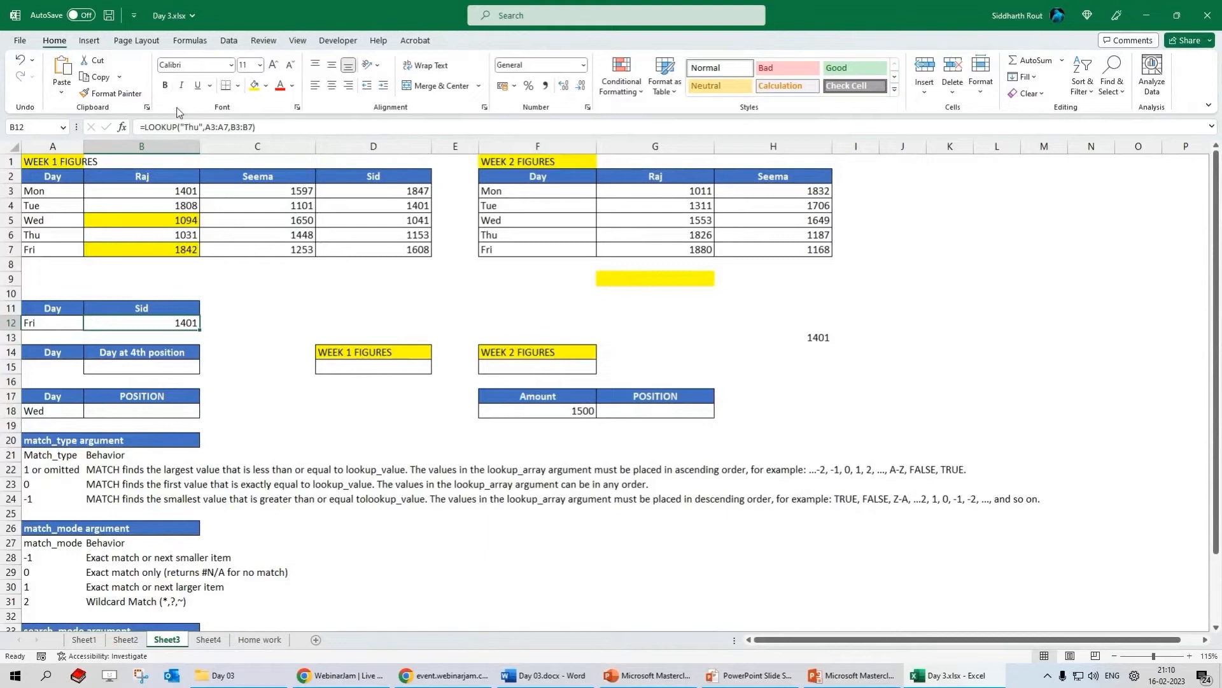
- Change the lookup value in B12's LOOKUP to "Fri"
double_click(192, 128)
left_click_drag(198, 128, 199, 133)
type("Fri")
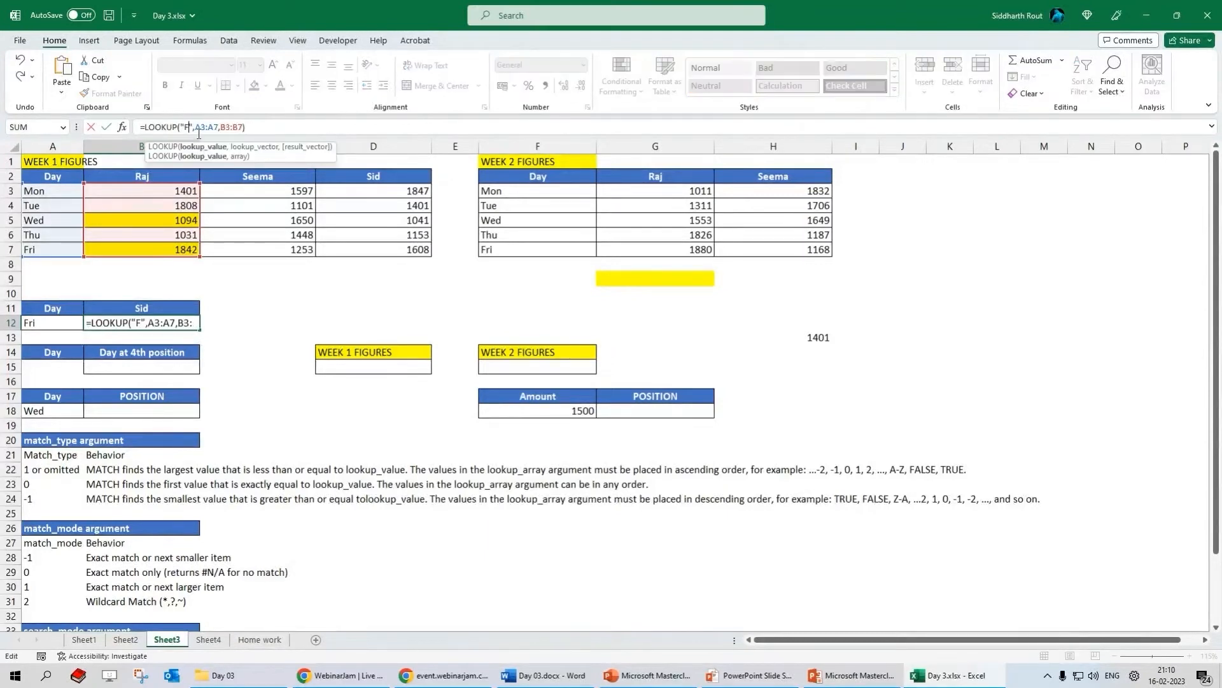
key("Return")
key("Up")
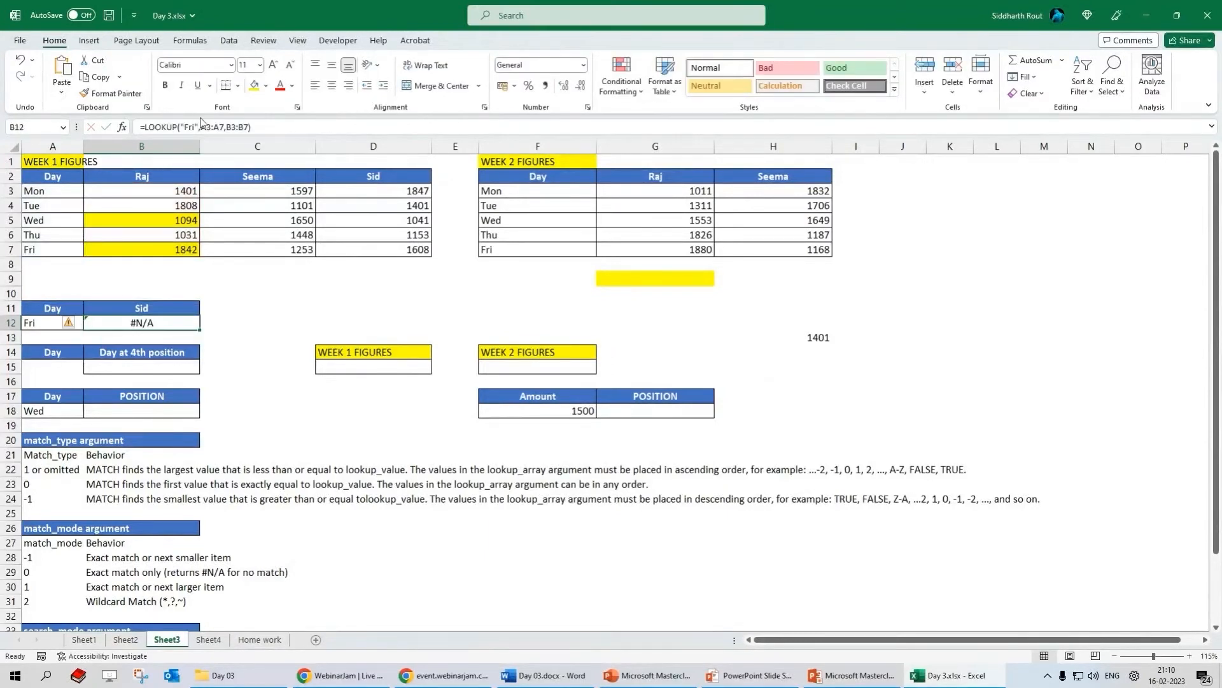
- Extend the lookup and result vectors in B12's LOOKUP to A3:A8 and B3:B8
left_click(204, 132)
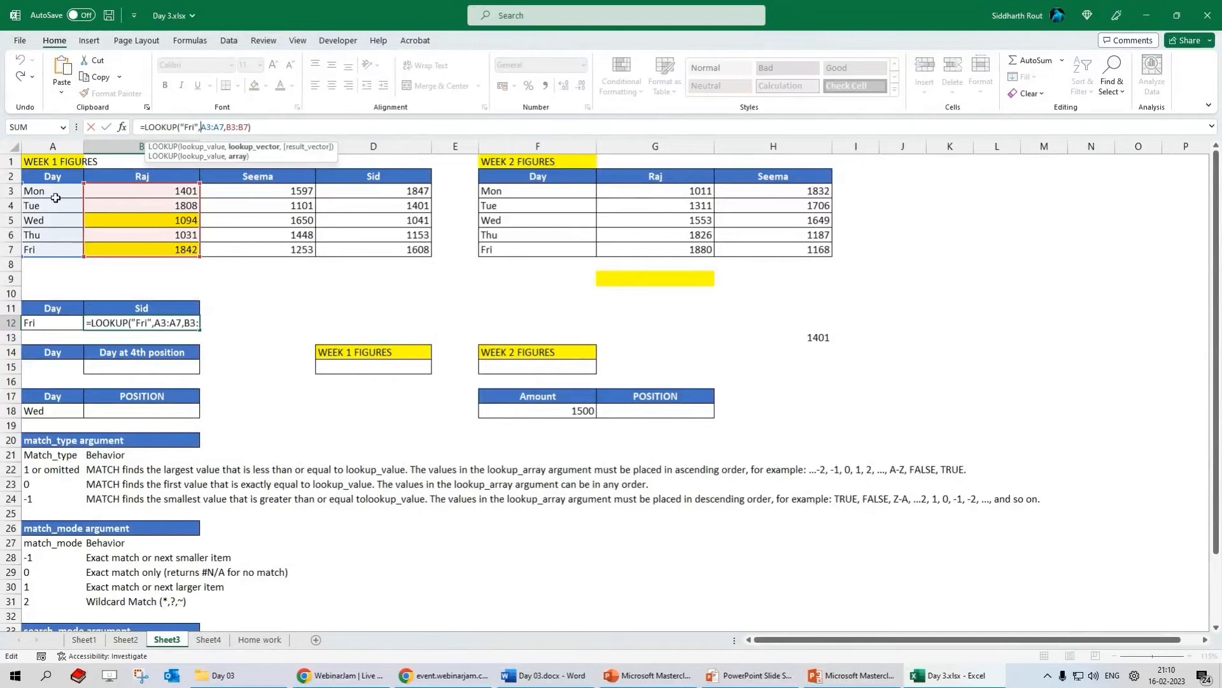
left_click_drag(47, 192, 46, 251)
left_click(224, 127)
key("BackSpace")
type("8")
left_click_drag(243, 128, 248, 128)
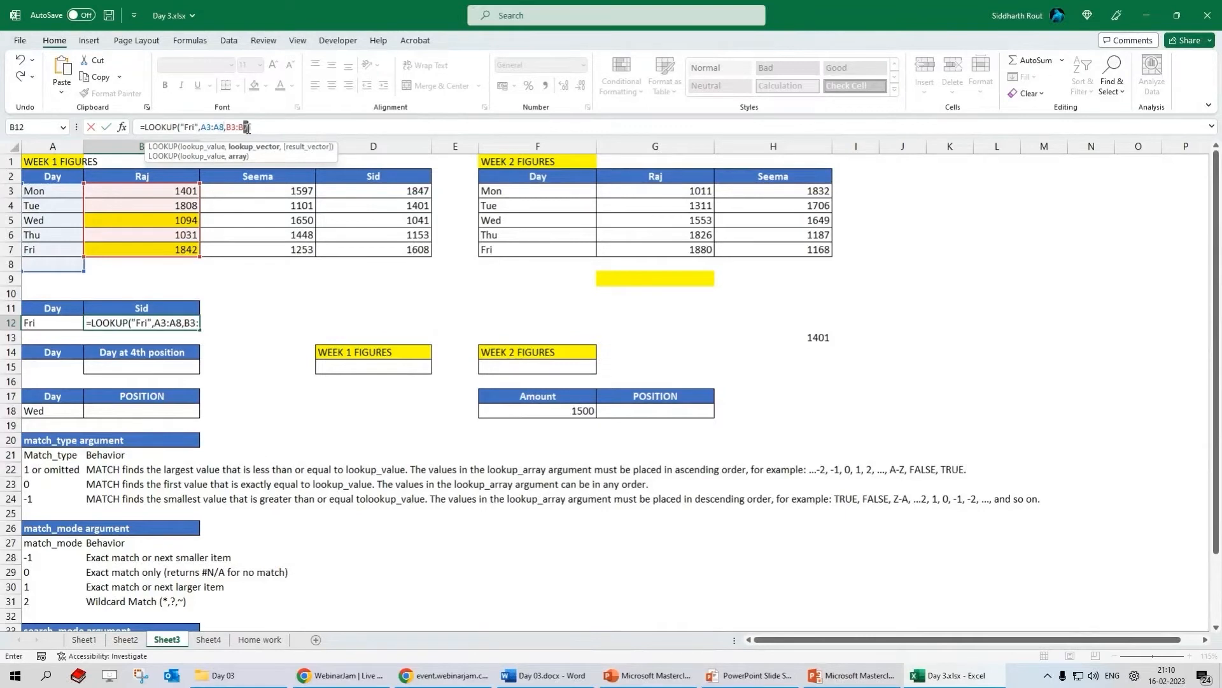
type("8")
key("Return")
left_click(147, 322)
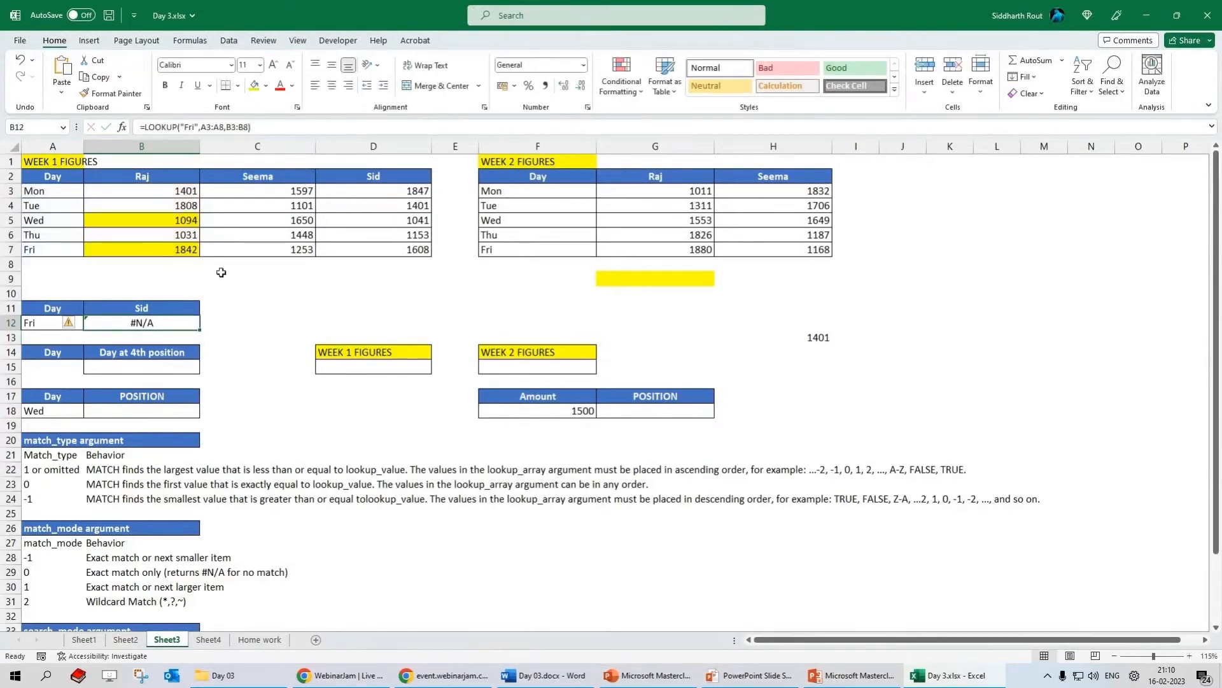
left_click_drag(180, 127, 197, 126)
key("Escape")
- Change the lookup value in H13's LOOKUP to "Fri"
left_click(809, 336)
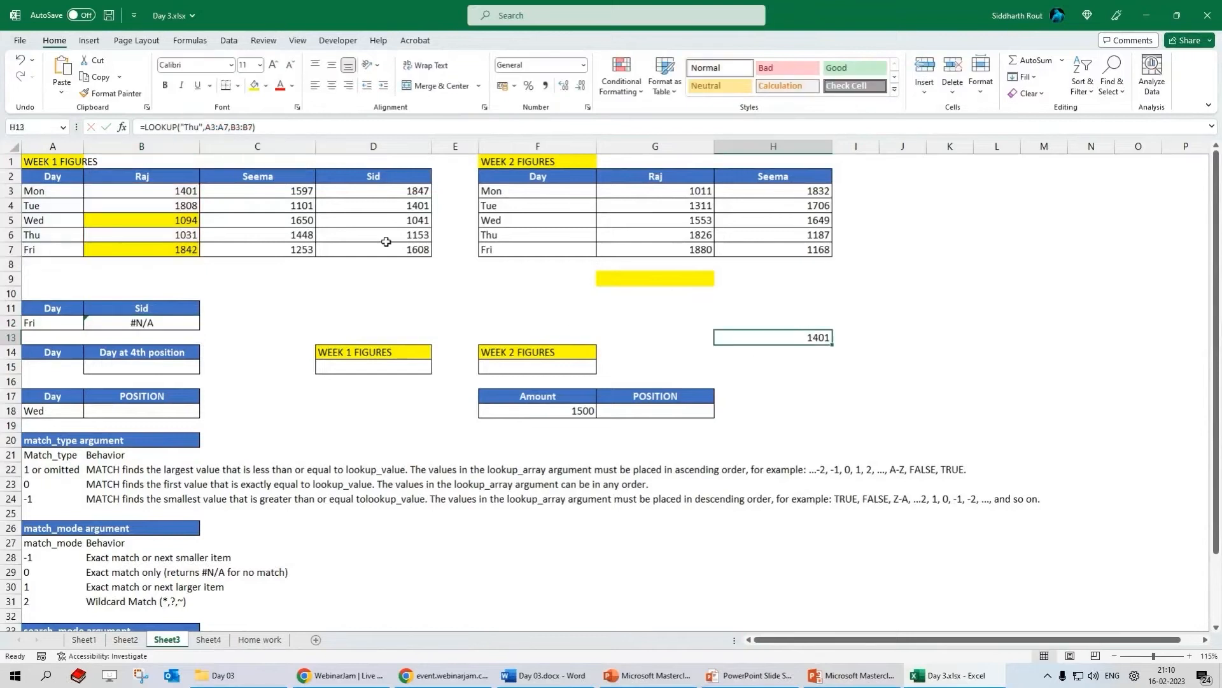
double_click(191, 126)
type("Fri")
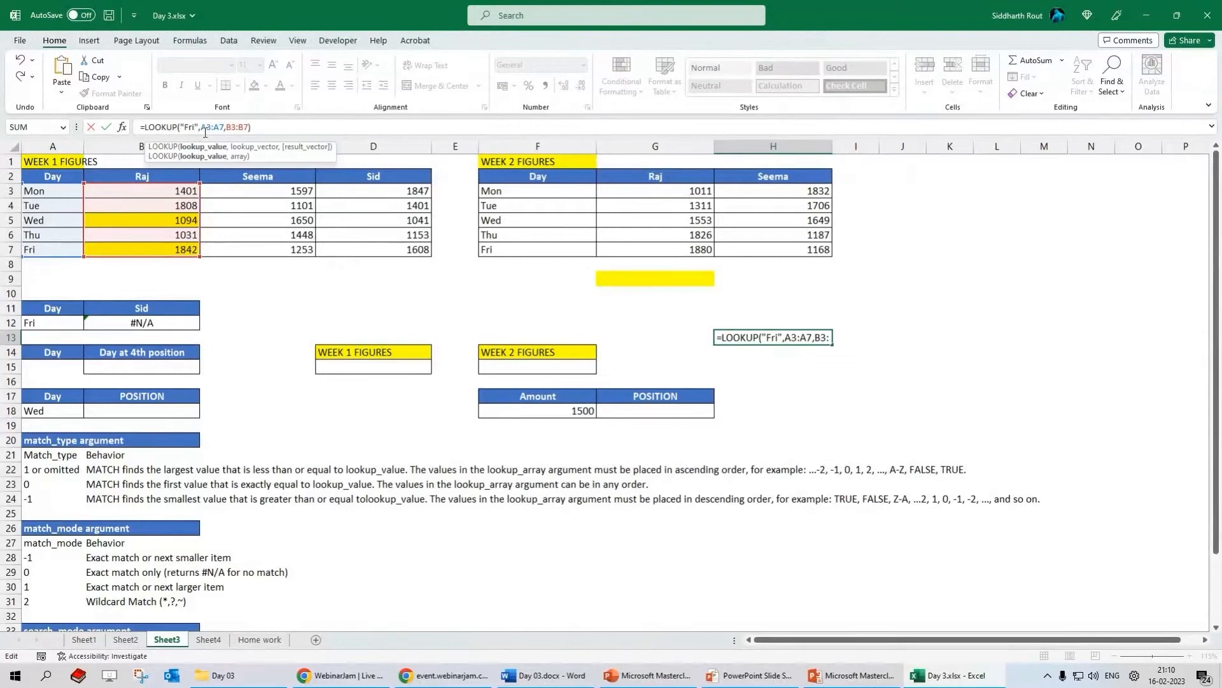
key("Return")
key("Up")
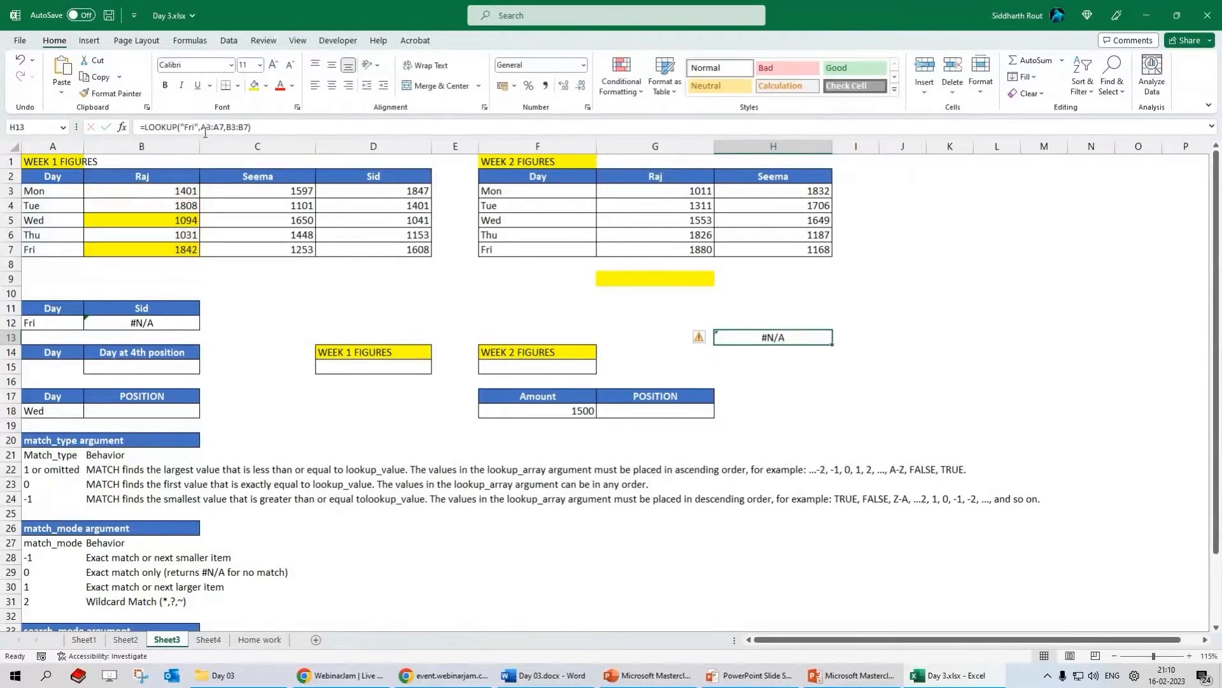
- Clear the LOOKUP formula from B12, then undo the deletion
left_click(141, 322)
key("Delete")
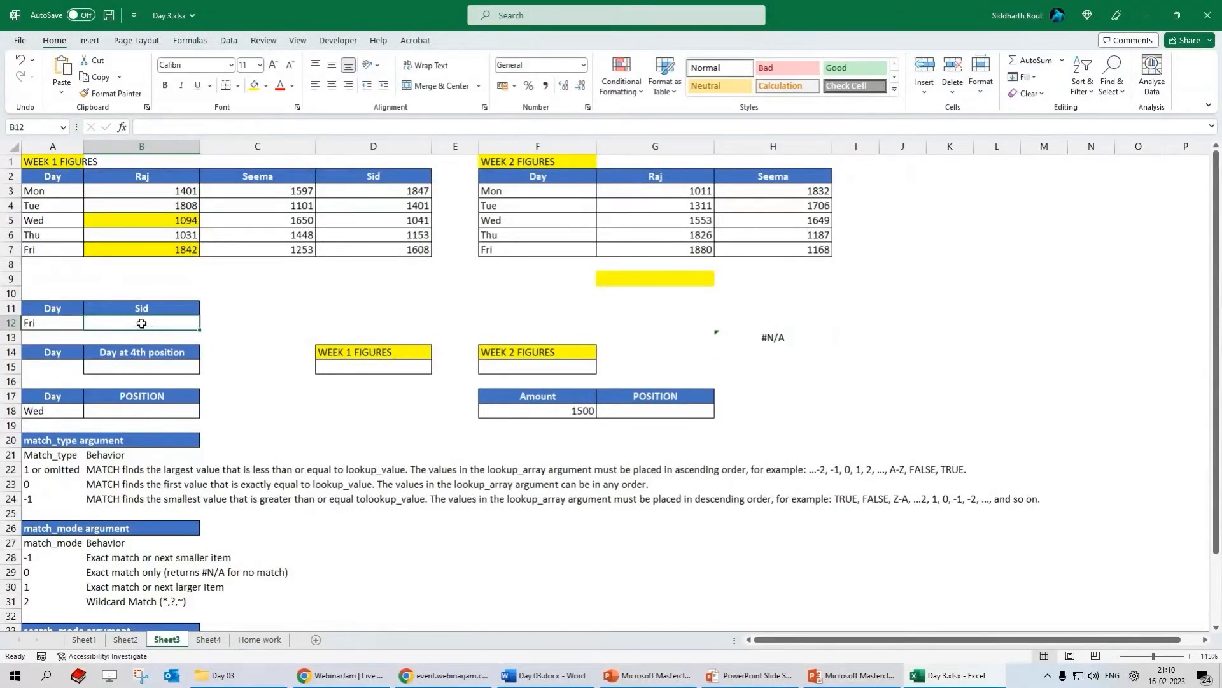
left_click(757, 338)
key("ctrl+z")
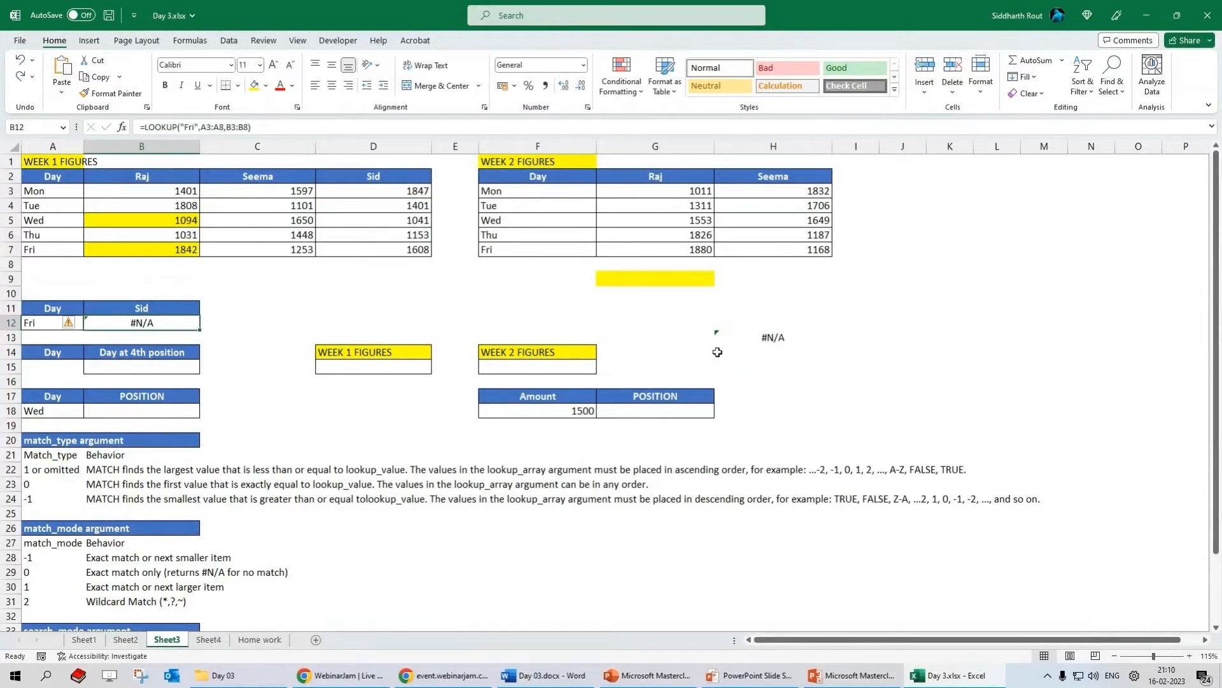
key("alt+Tab")
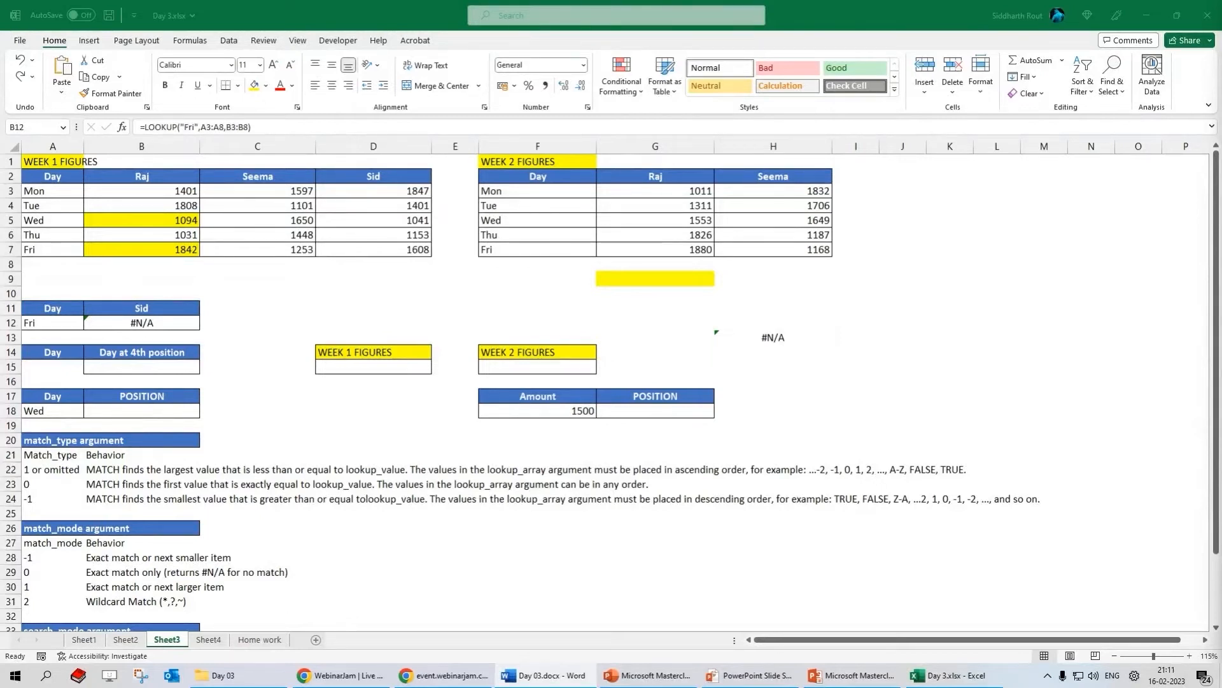
- Try to shorten the vectors in B12's LOOKUP to A3:A7 and B3:B7
left_click(170, 327)
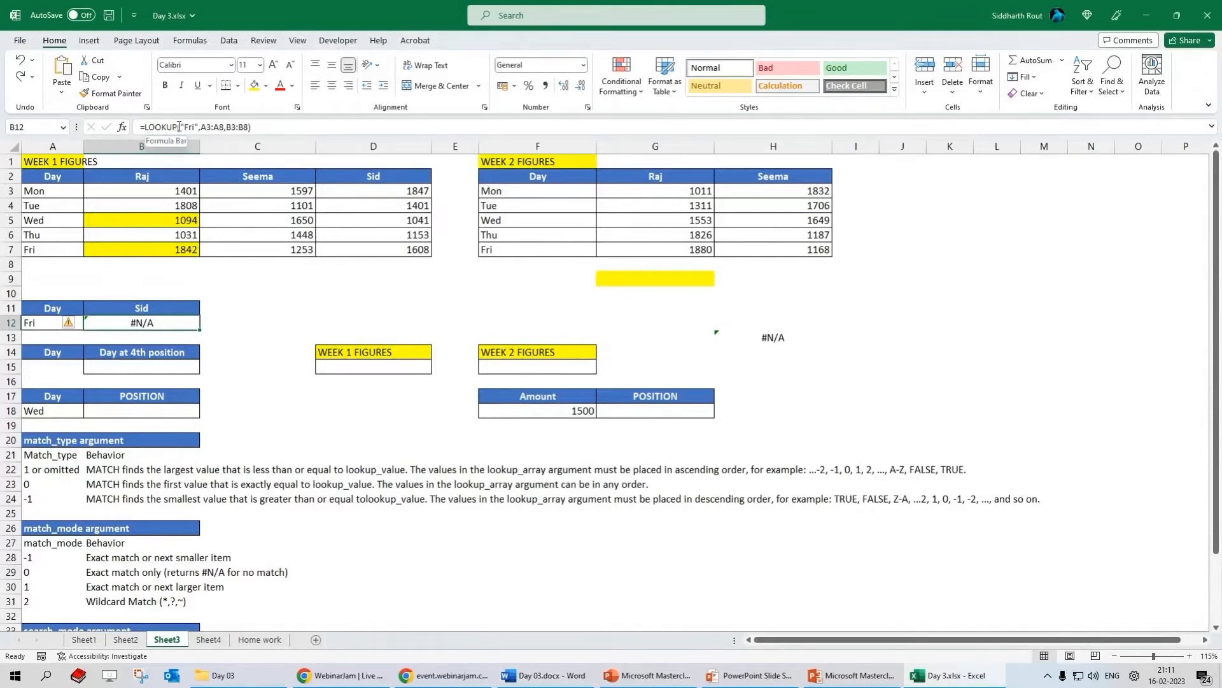
left_click_drag(180, 127, 250, 127)
type("7")
type("7")
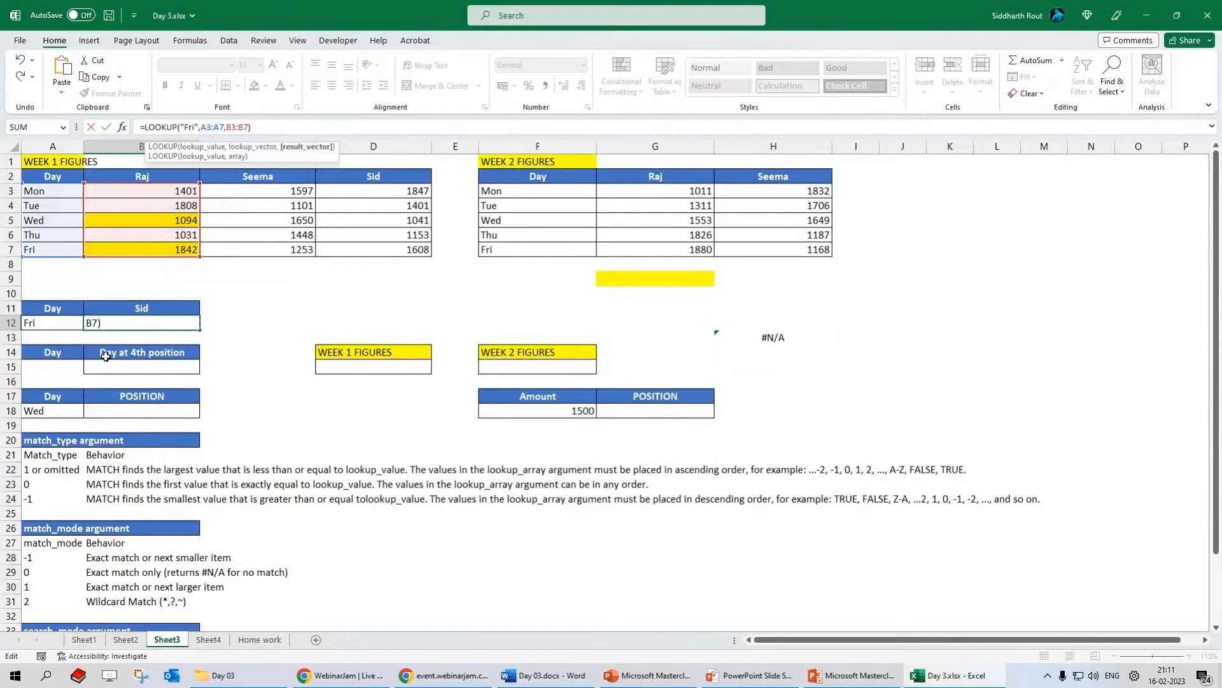
key("ctrl+Return")
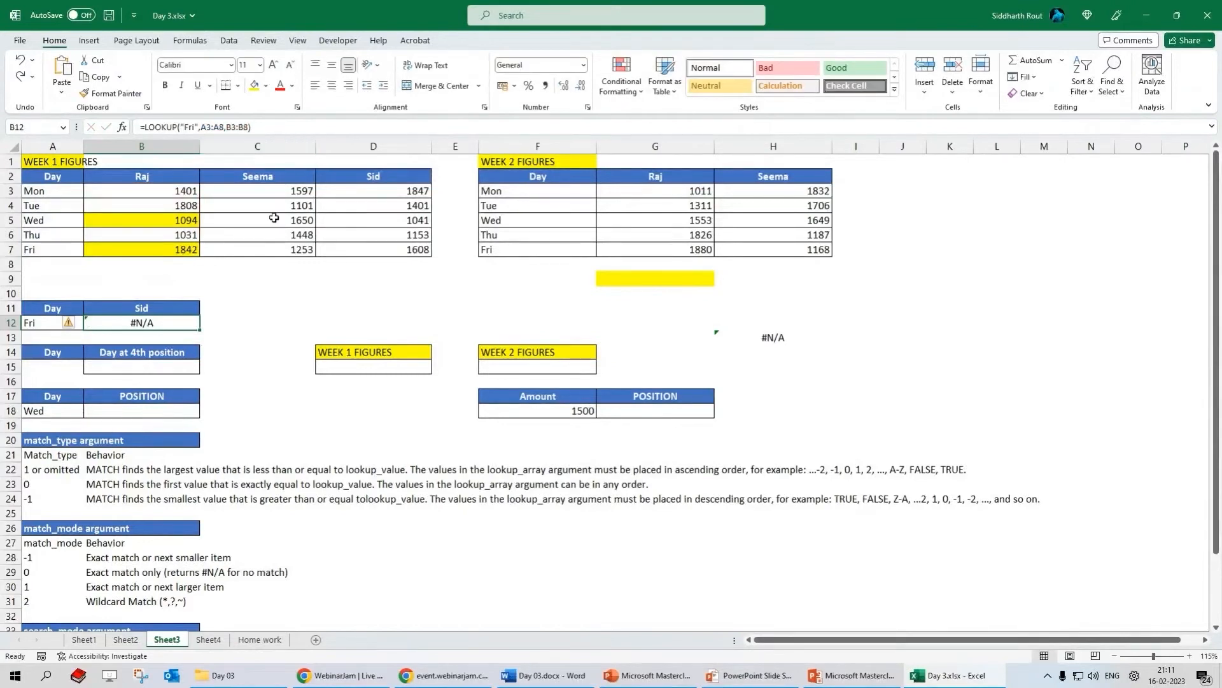
- Sort the Week 1 table, including its header row, by Day on cell values from A to Z
left_click(517, 196)
left_click_drag(35, 191, 395, 250)
left_click_drag(39, 178, 414, 247)
key("alt+d")
key("s")
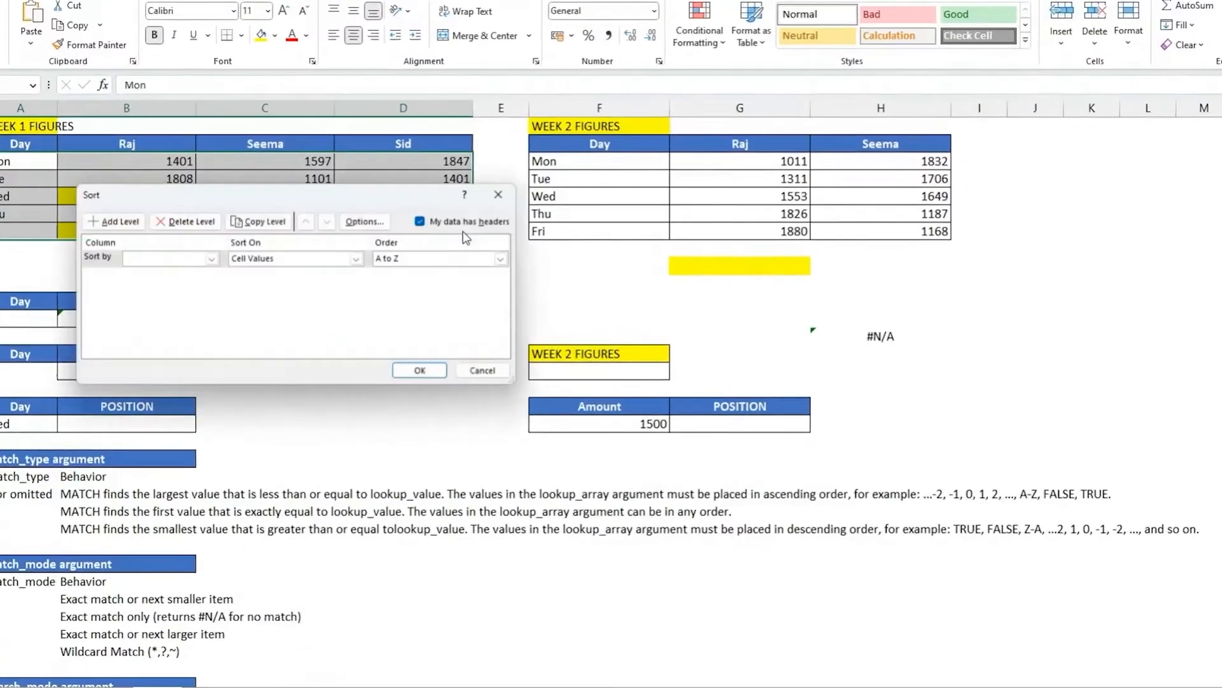
left_click(180, 252)
left_click(159, 262)
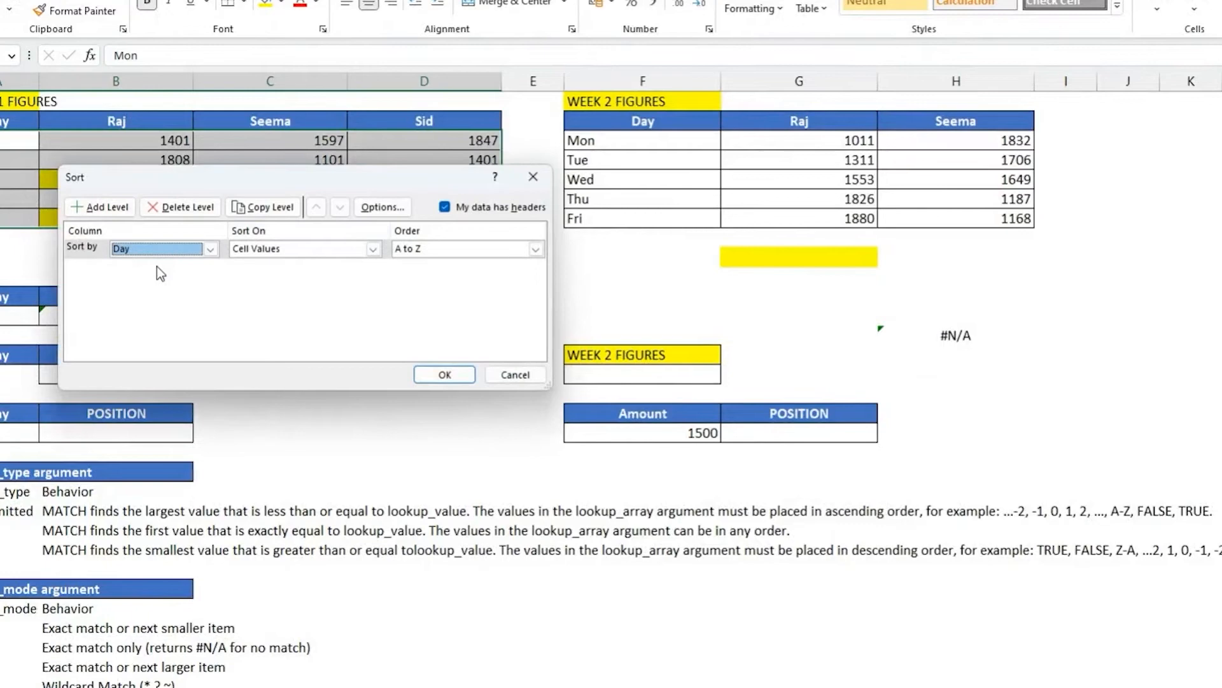
left_click(445, 374)
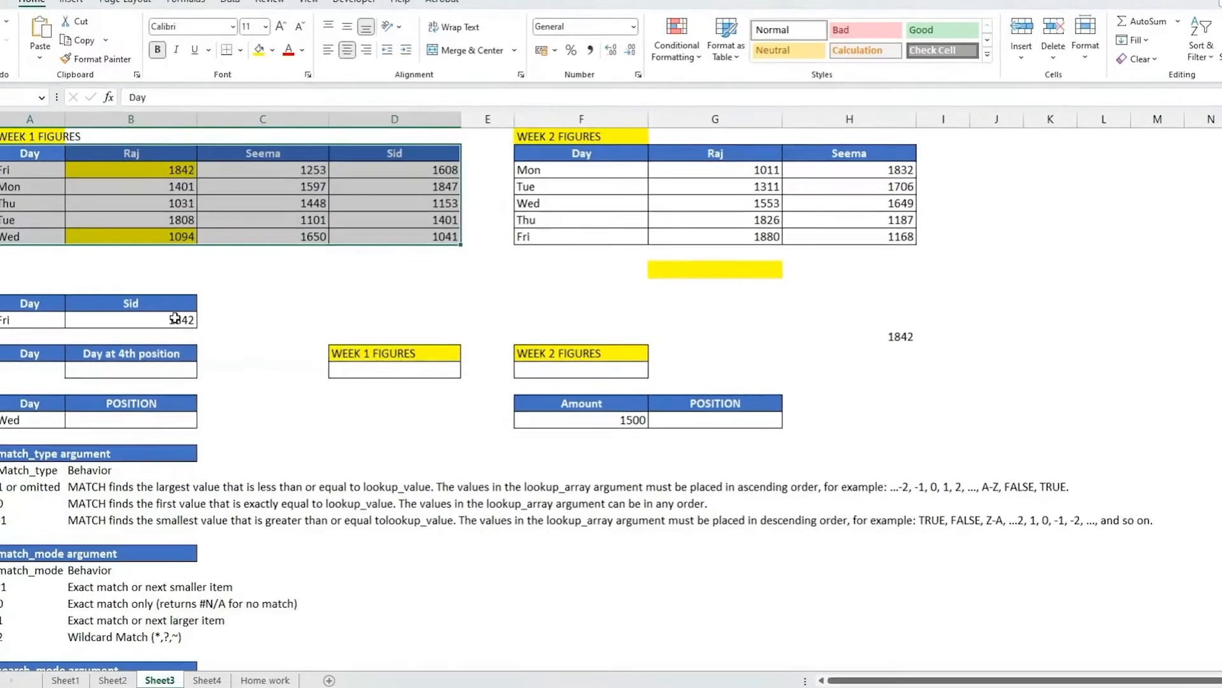
- Edit B12's LOOKUP to use A12 as the lookup value with the vectors A3:A7 and B3:B7
left_click(118, 316)
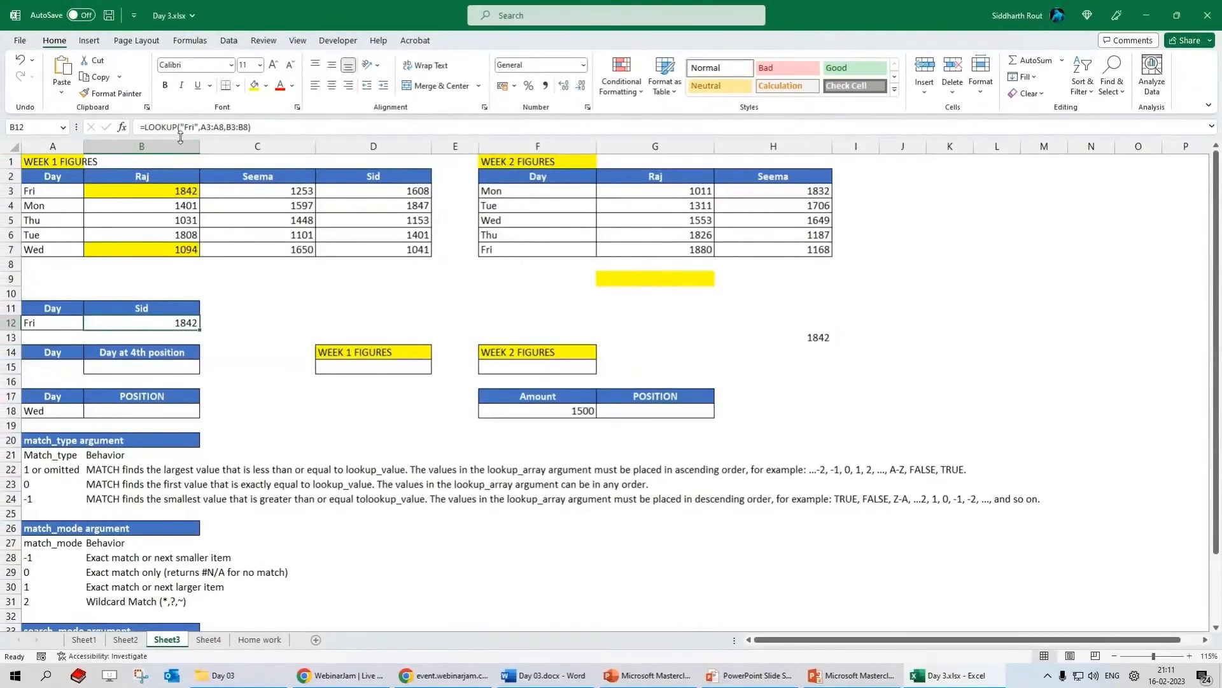
left_click(179, 62)
left_click_drag(189, 129, 217, 129)
left_click(62, 323)
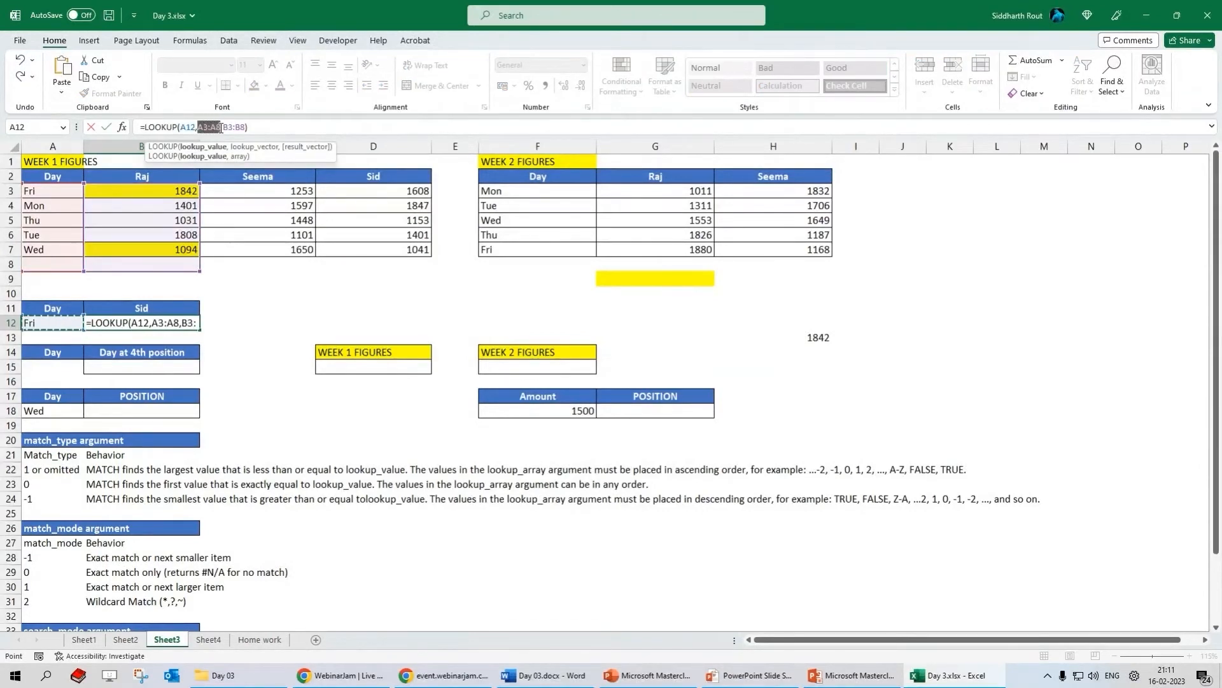
left_click(217, 129)
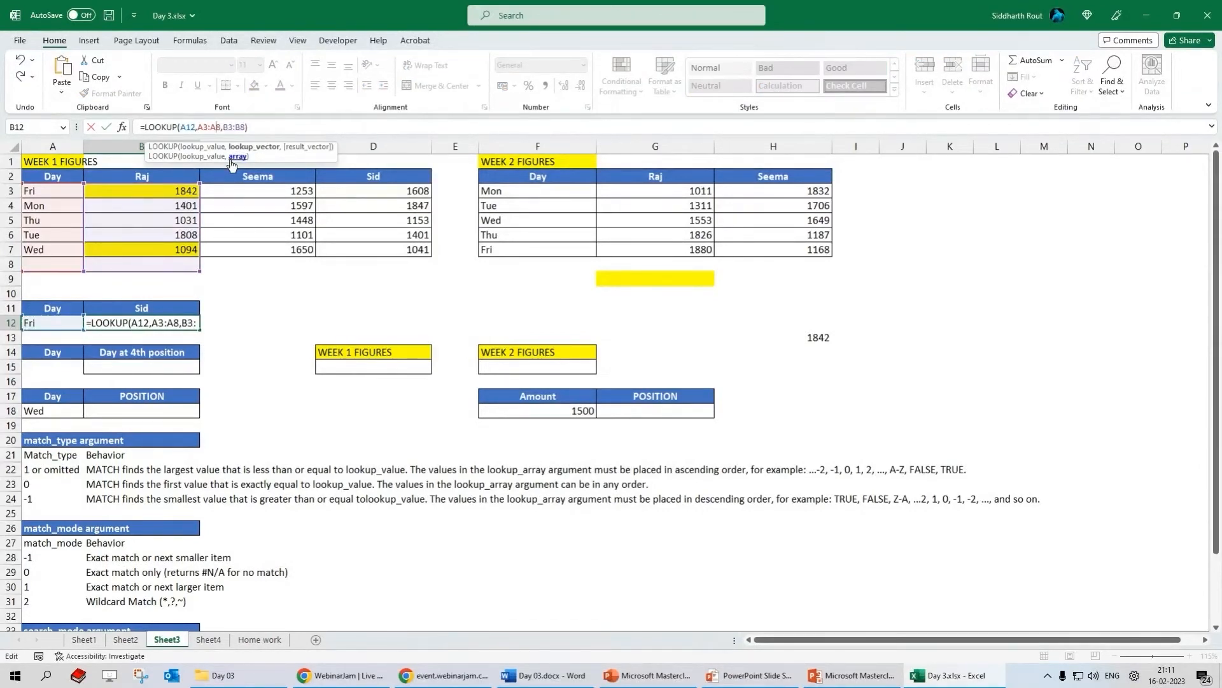
key("Return")
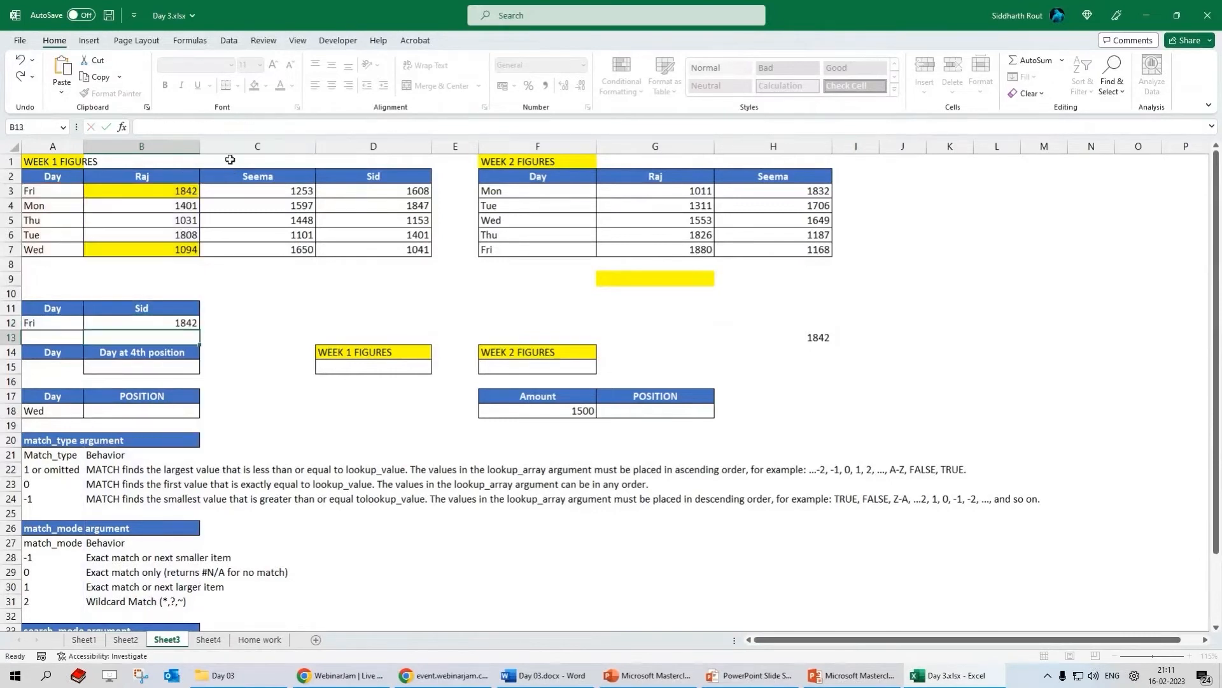
key("Up")
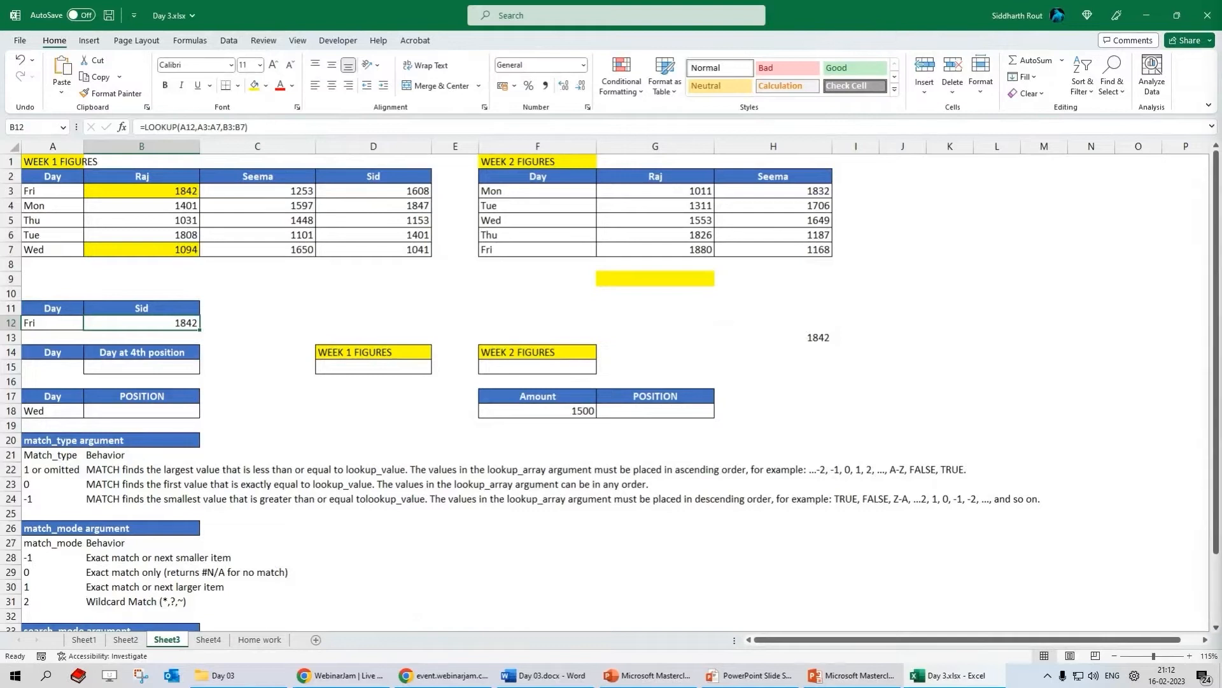
key("alt+Tab")
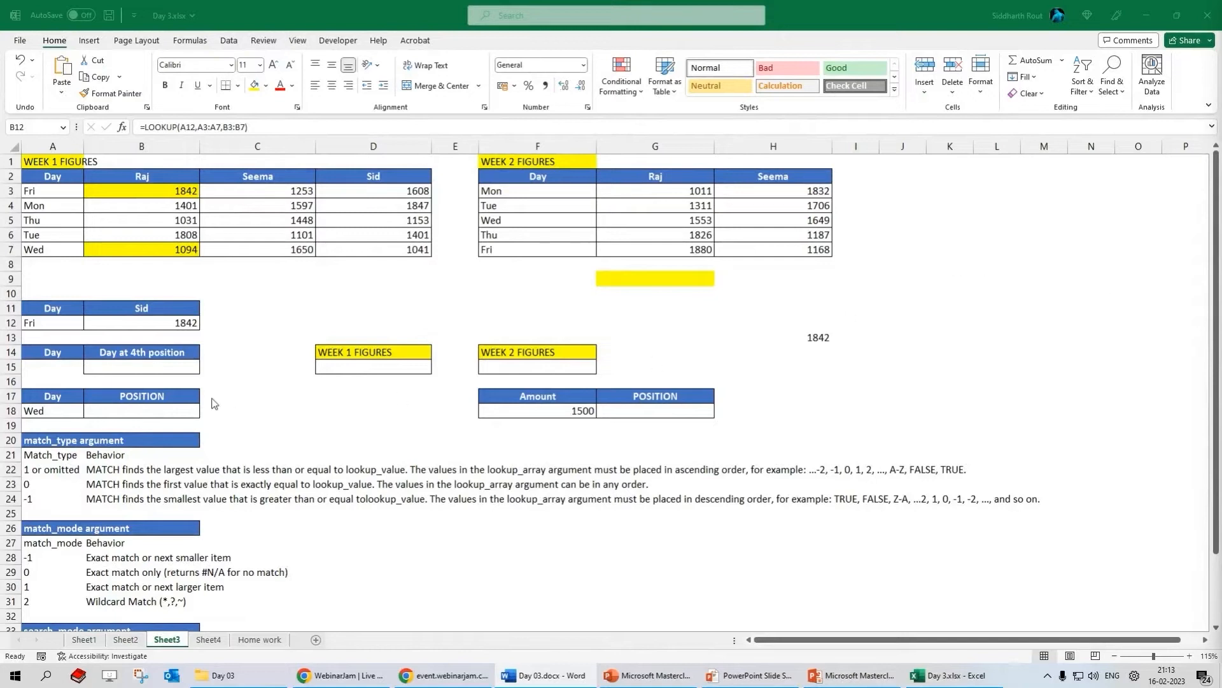
left_click(144, 370)
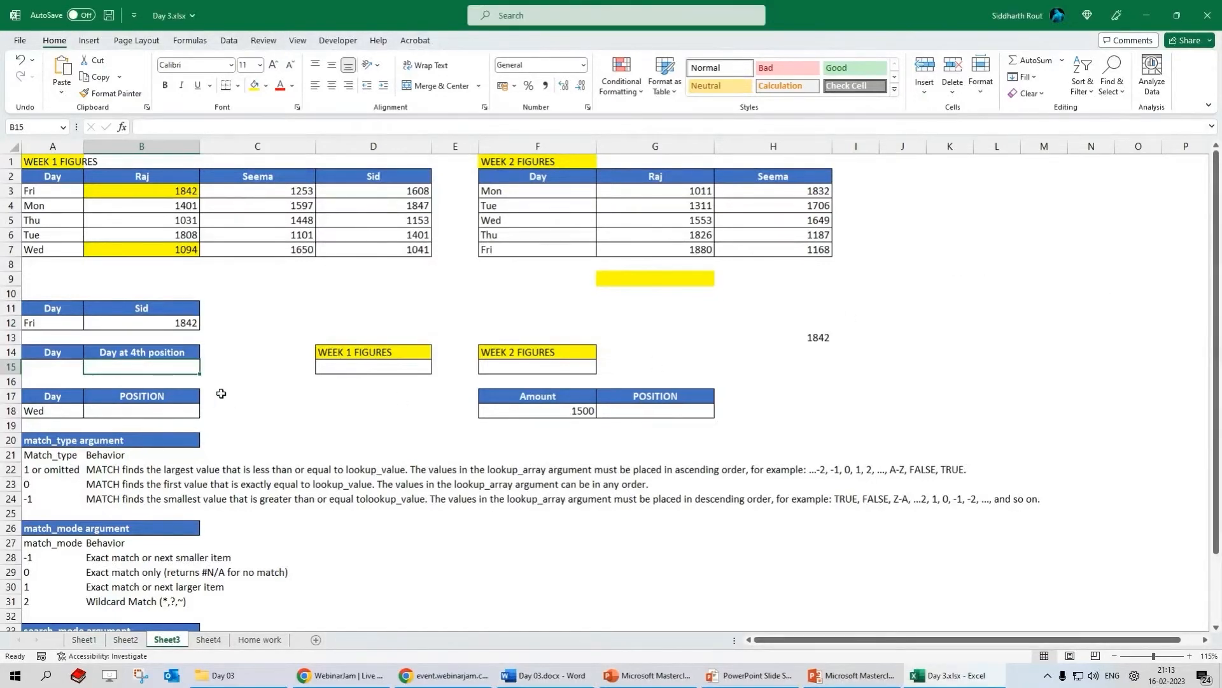
type("=inde")
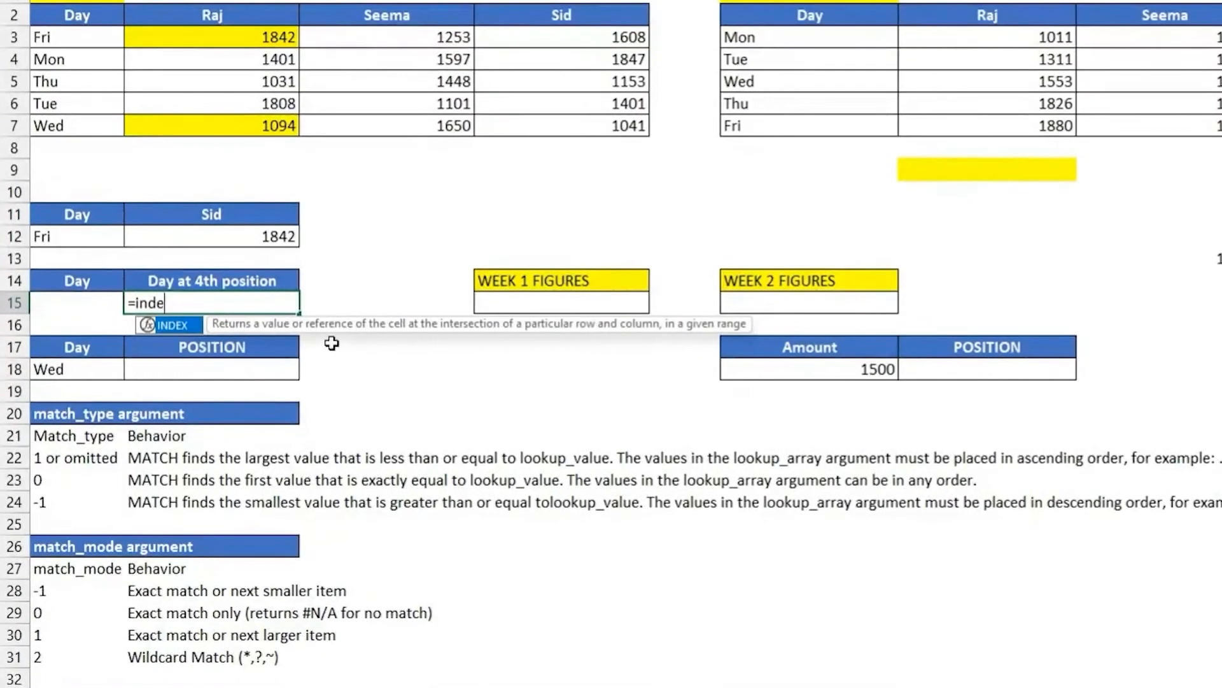
type("x(")
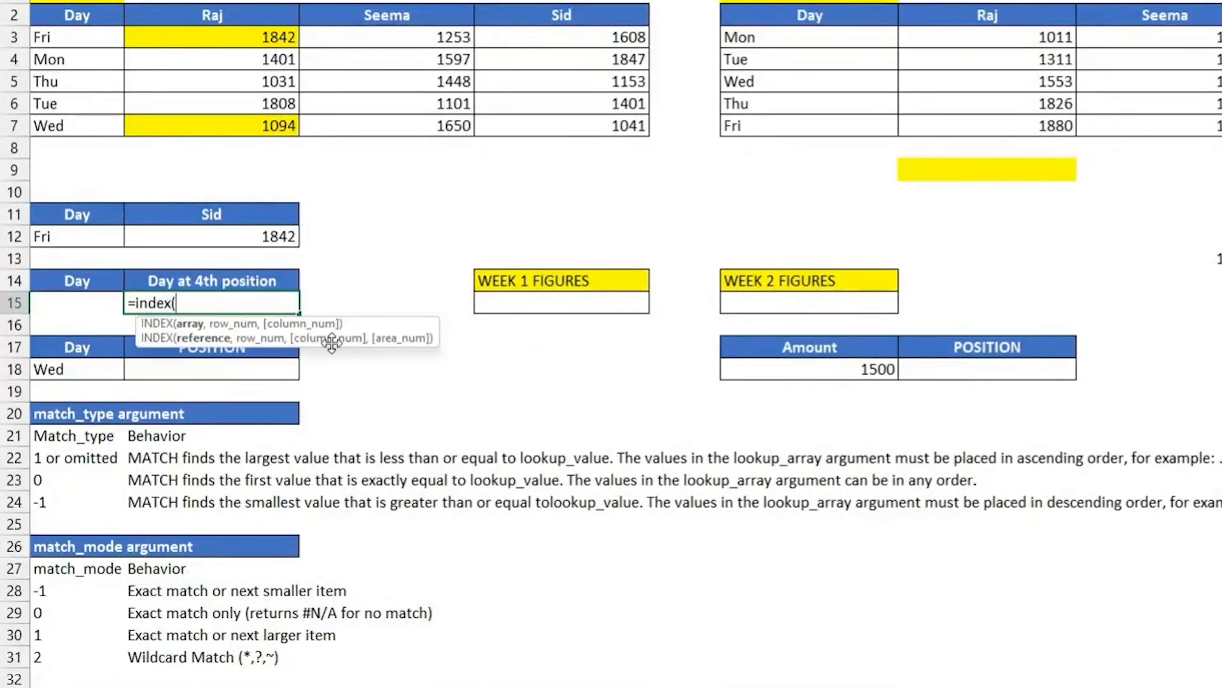
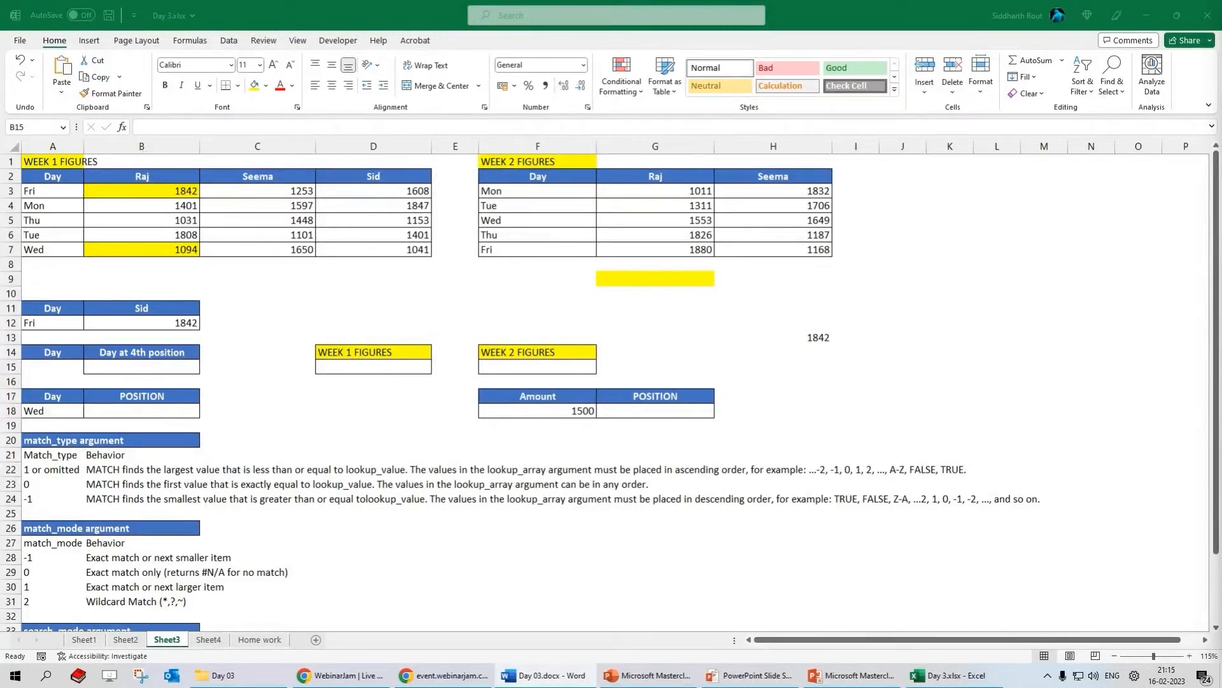
- Enter an INDEX formula in B15 that returns the 4th item of the Day range A3:A7
left_click(117, 361)
type("=")
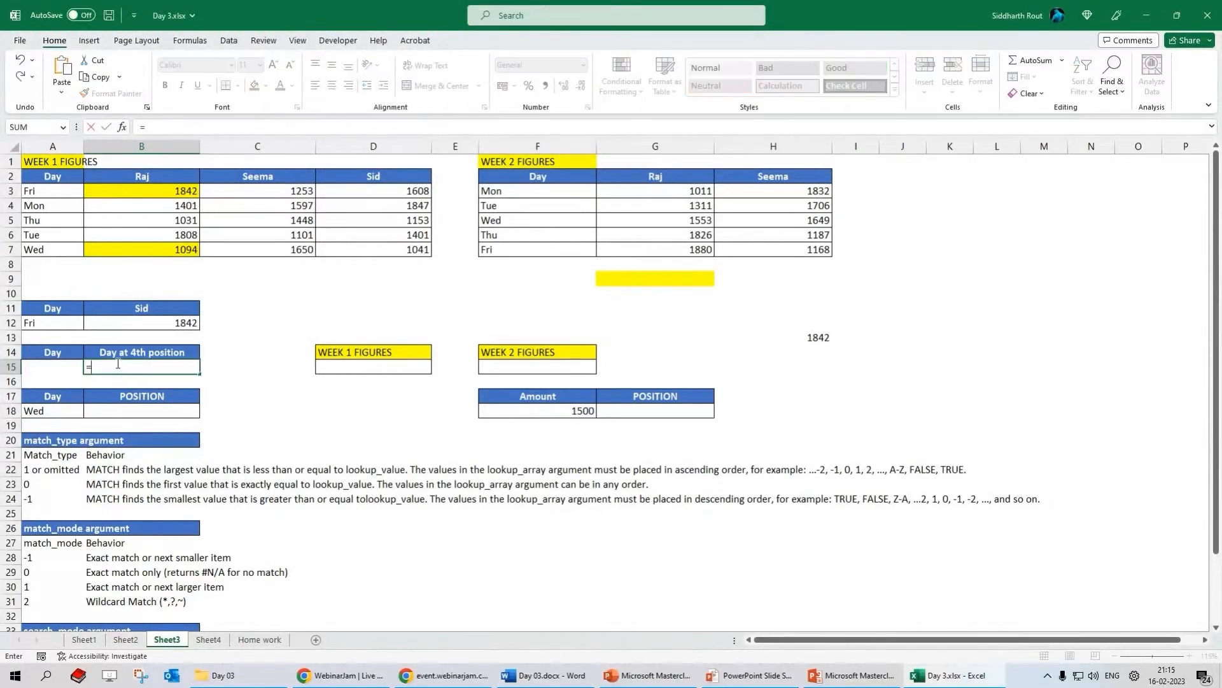
type("index(")
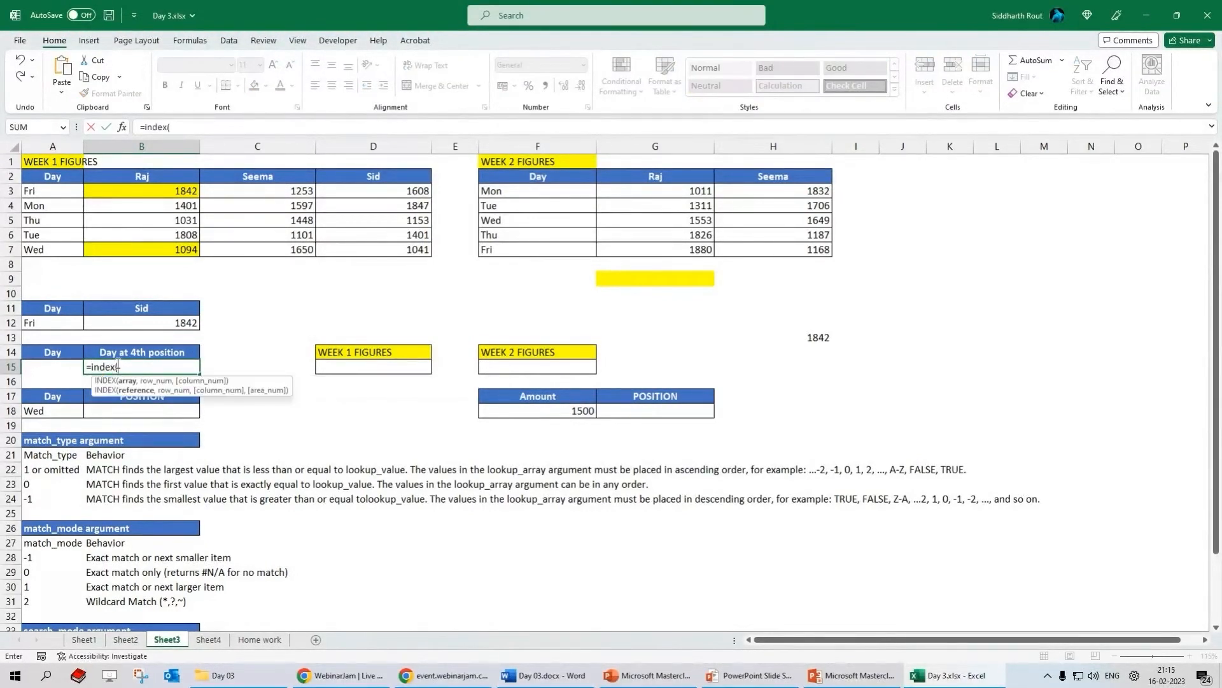
left_click_drag(50, 193, 378, 245)
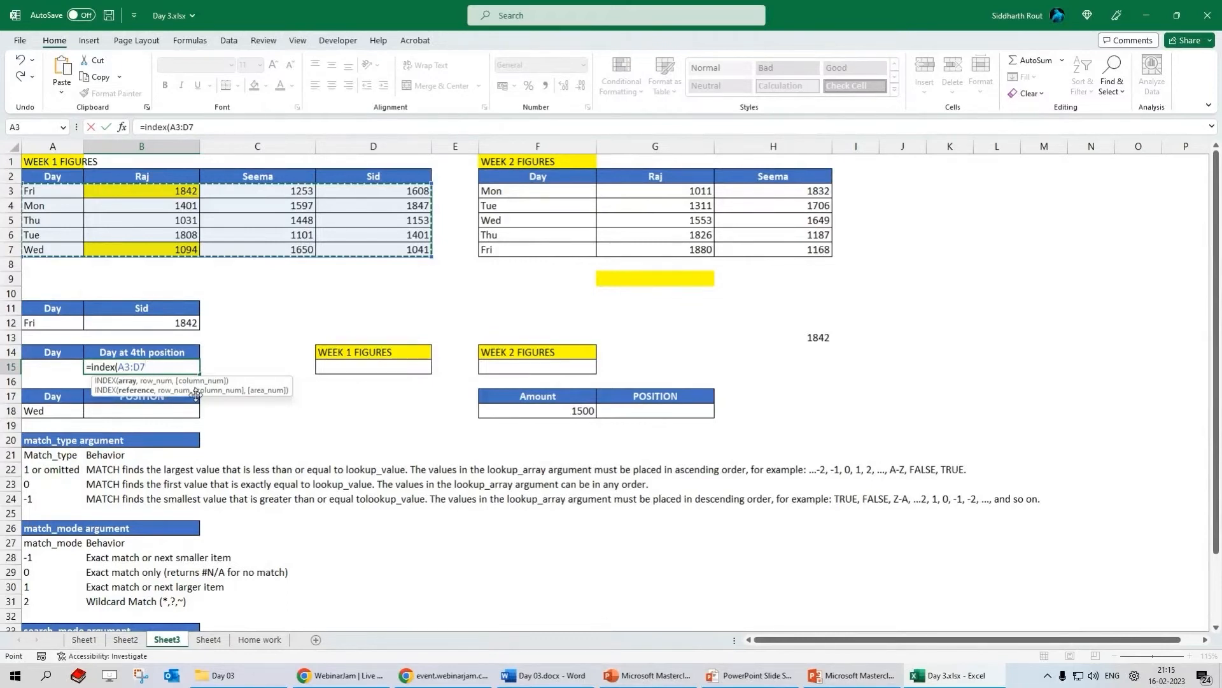
left_click_drag(46, 191, 42, 249)
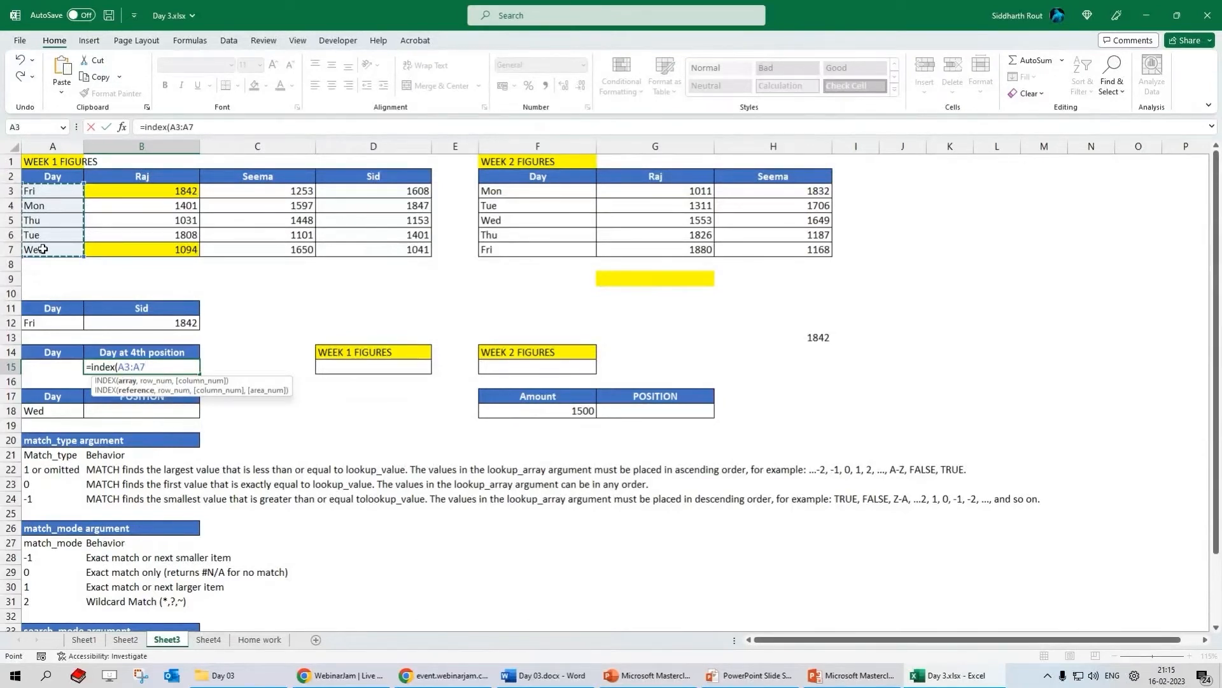
type(",")
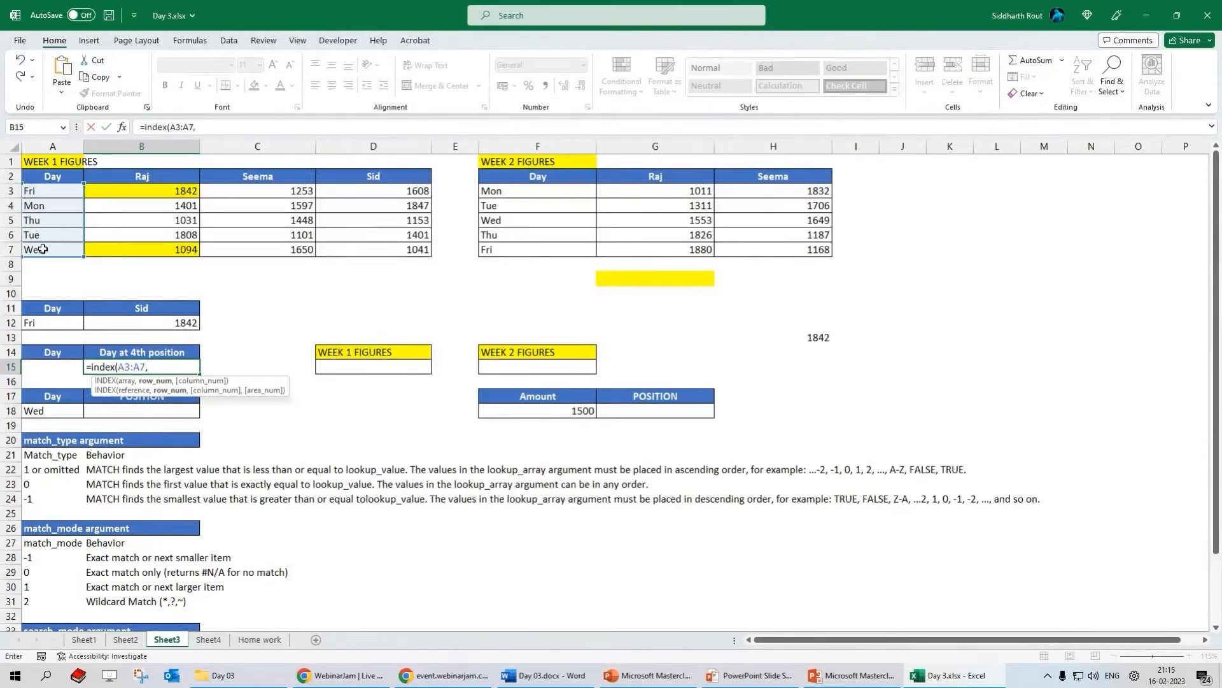
type("4)")
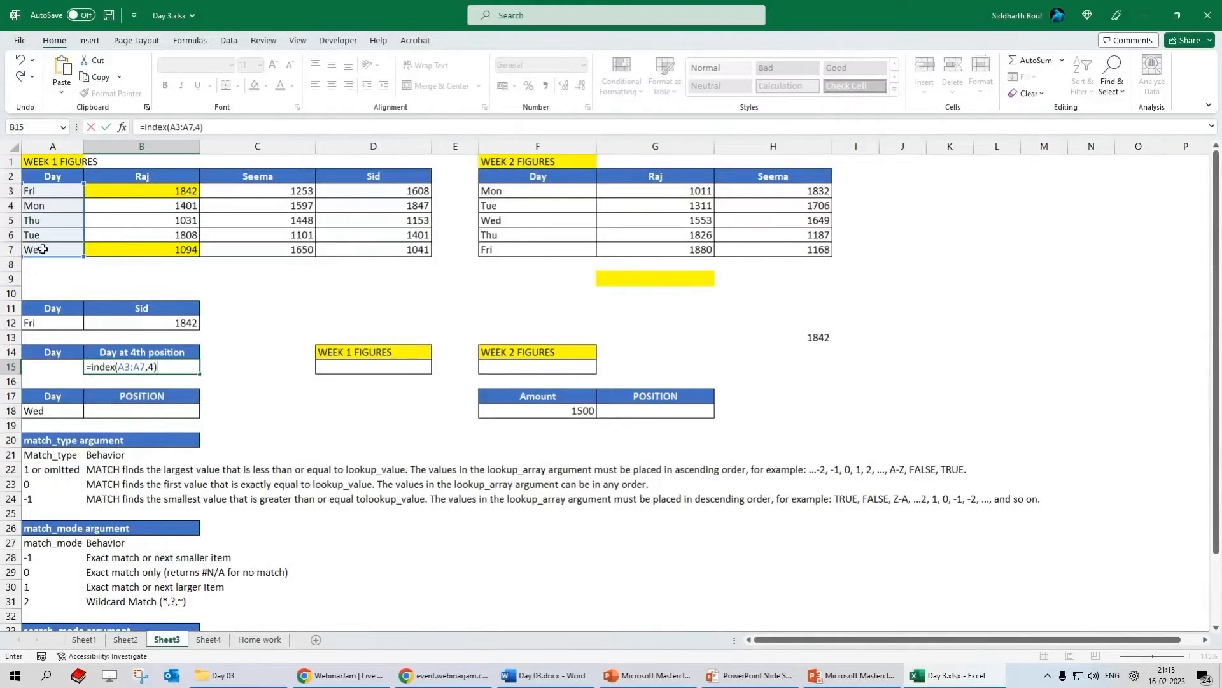
key("ctrl+Return")
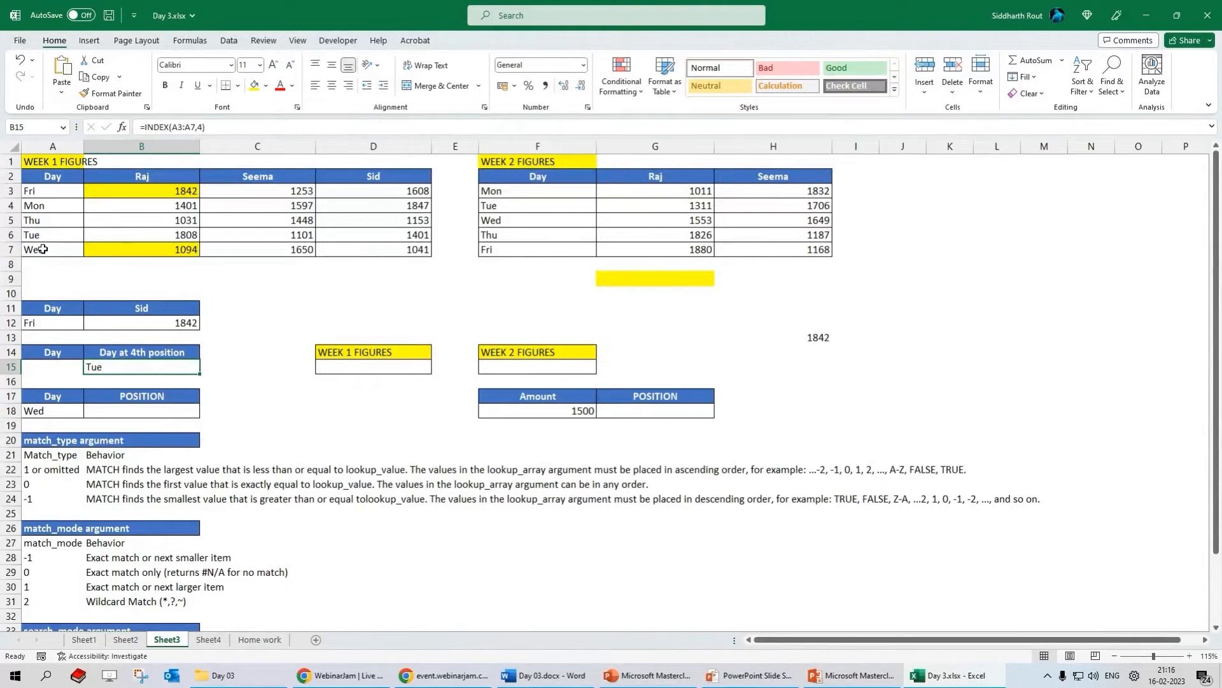
- Compare the array argument of B15's INDEX formula with the entries in the Week 1 Day column
left_click(43, 179)
left_click_drag(43, 179, 51, 249)
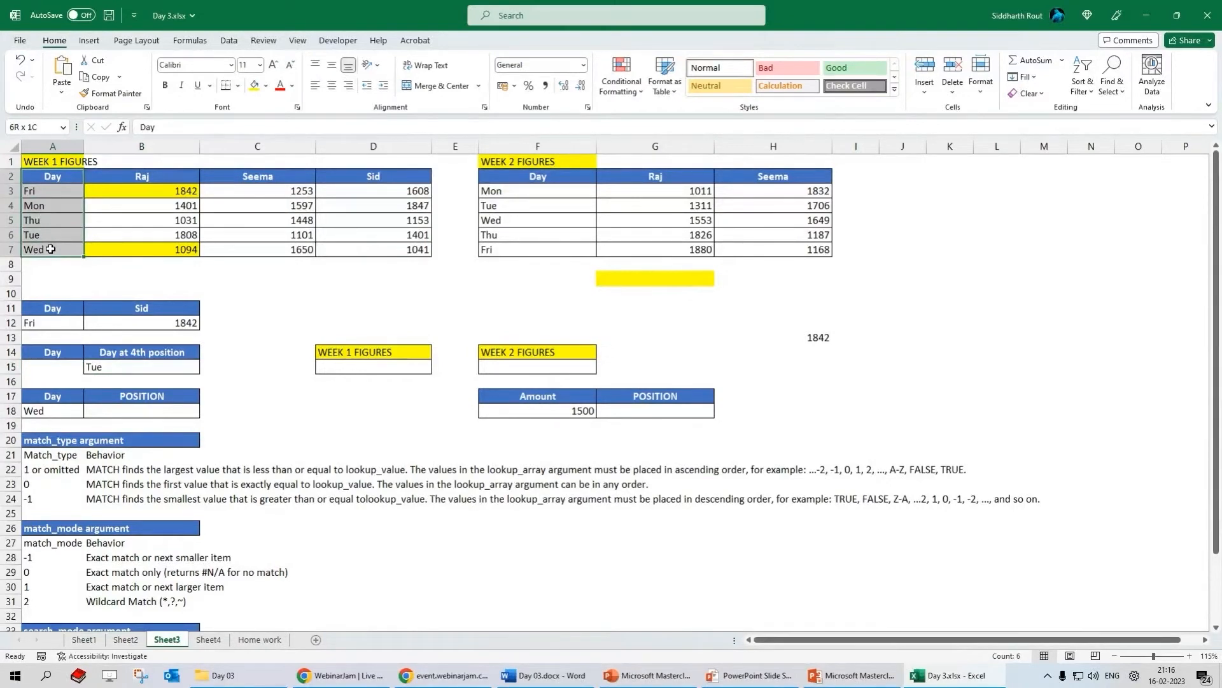
left_click(121, 368)
left_click_drag(173, 128, 195, 128)
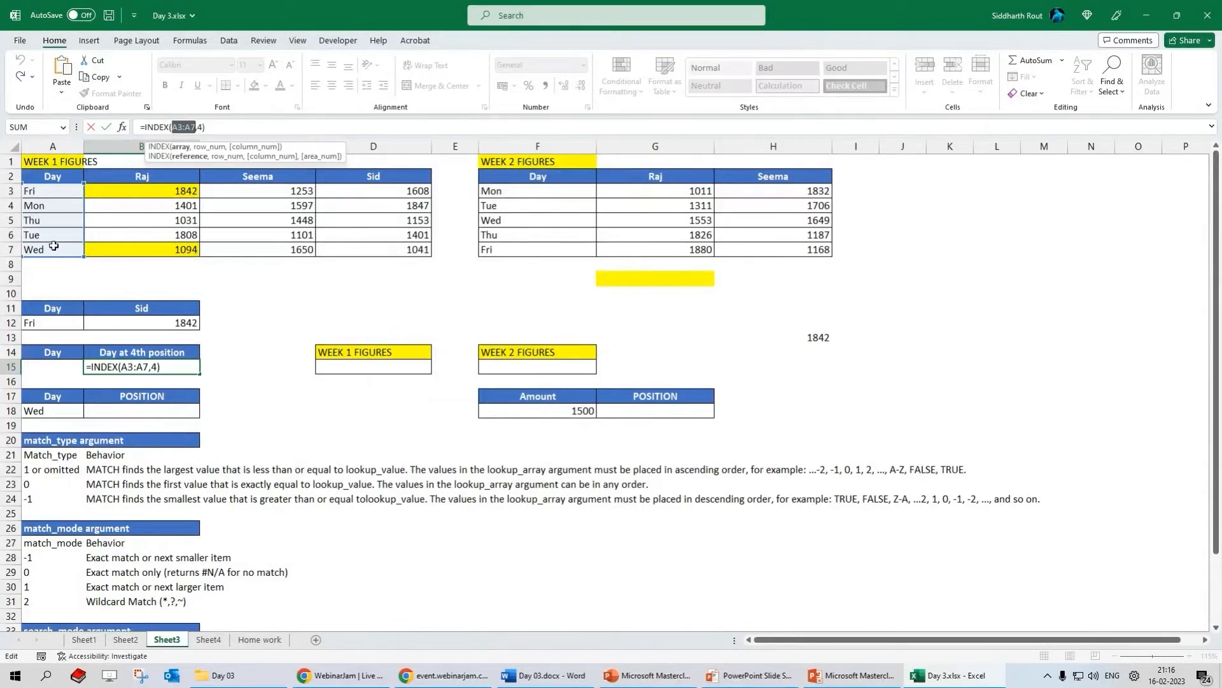
key("ctrl+Return")
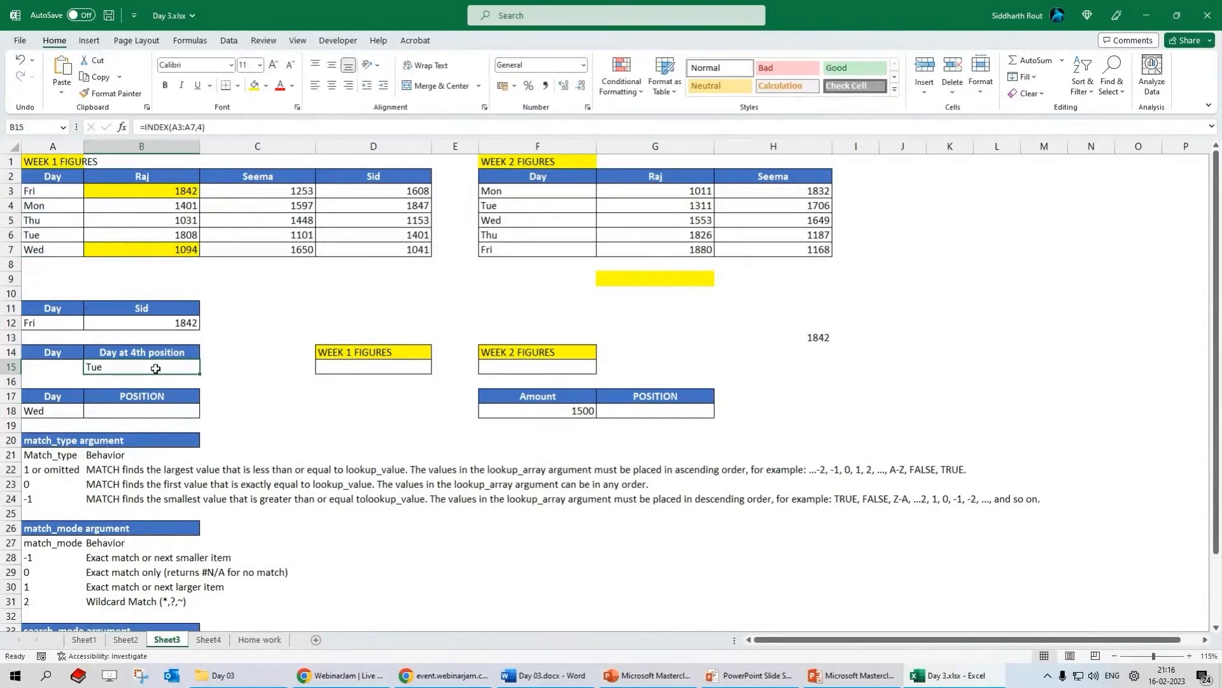
- Edit B15's INDEX formula to use the array A2:B7 with row number 4 and column number 2
left_click(203, 128)
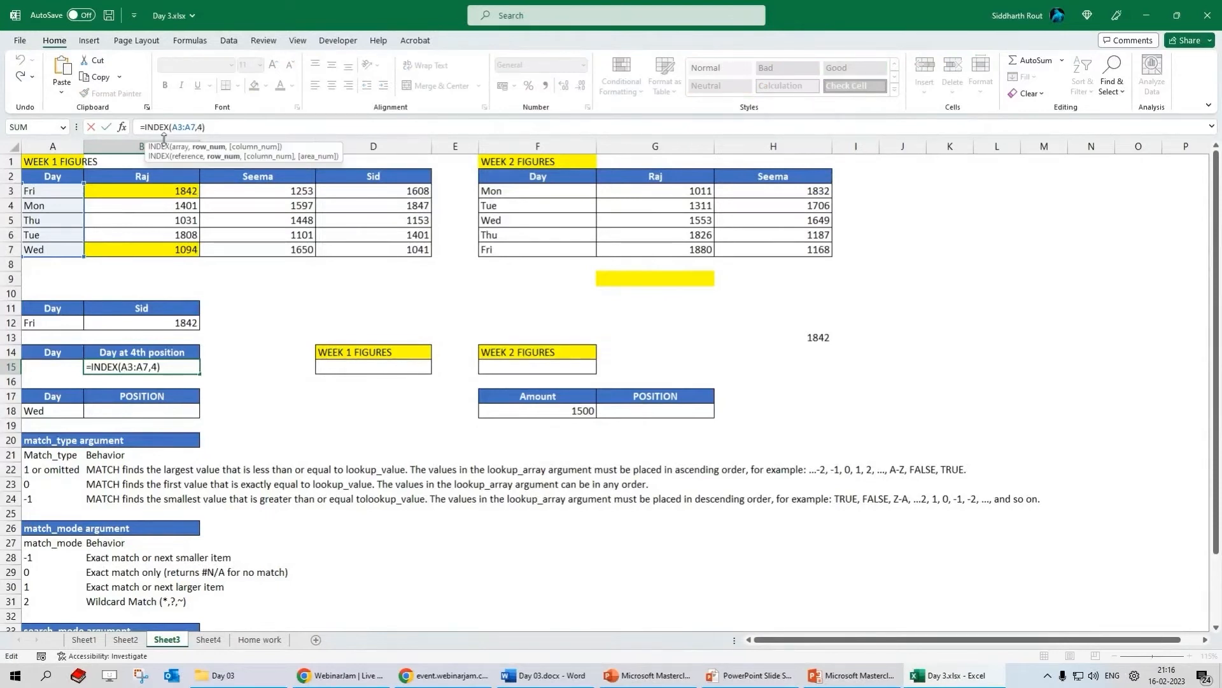
left_click_drag(172, 127, 195, 127)
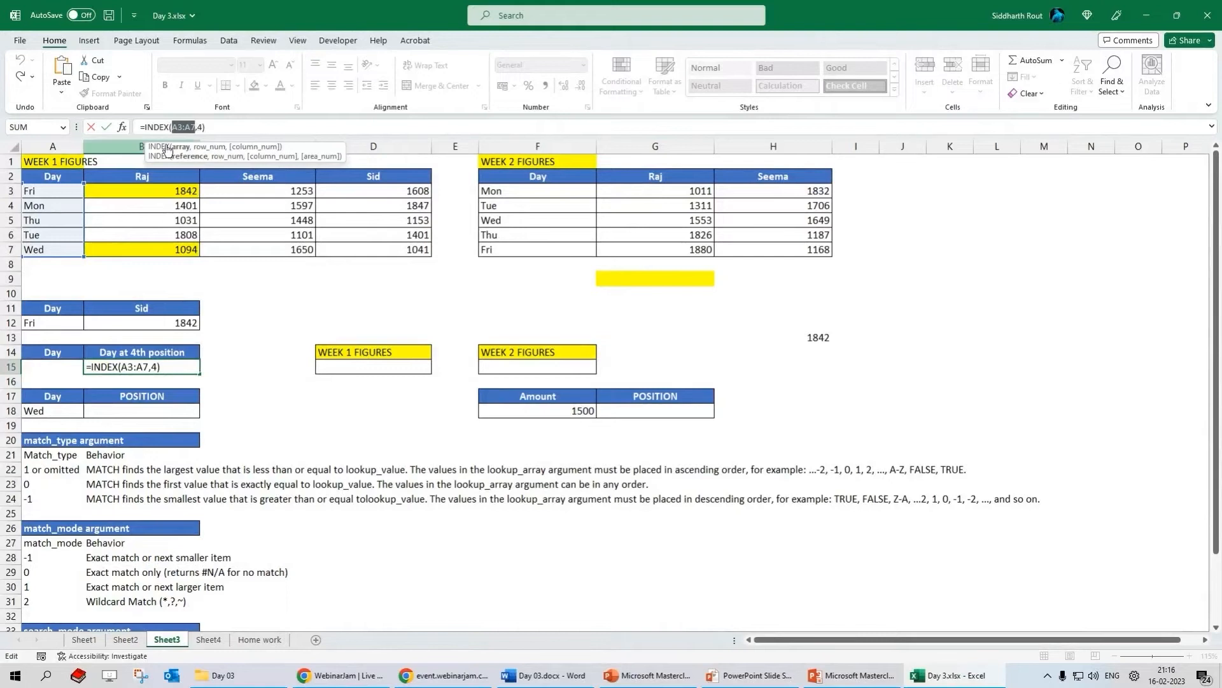
left_click_drag(39, 178, 167, 250)
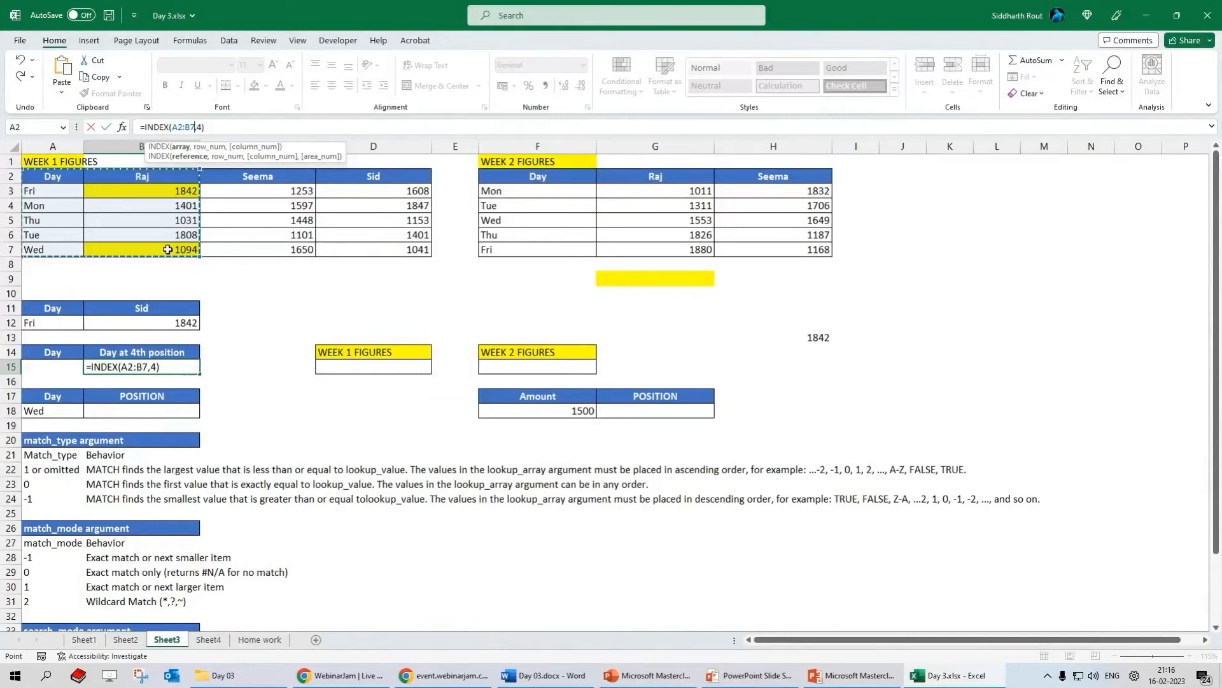
left_click(203, 128)
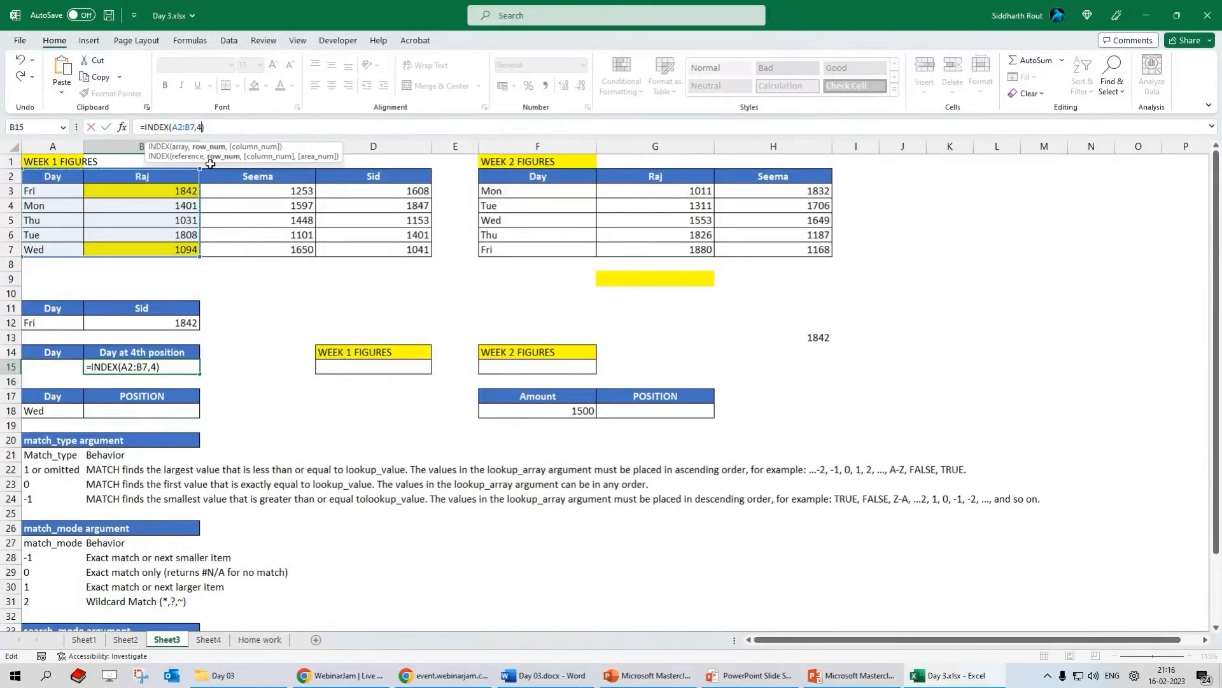
type(",2")
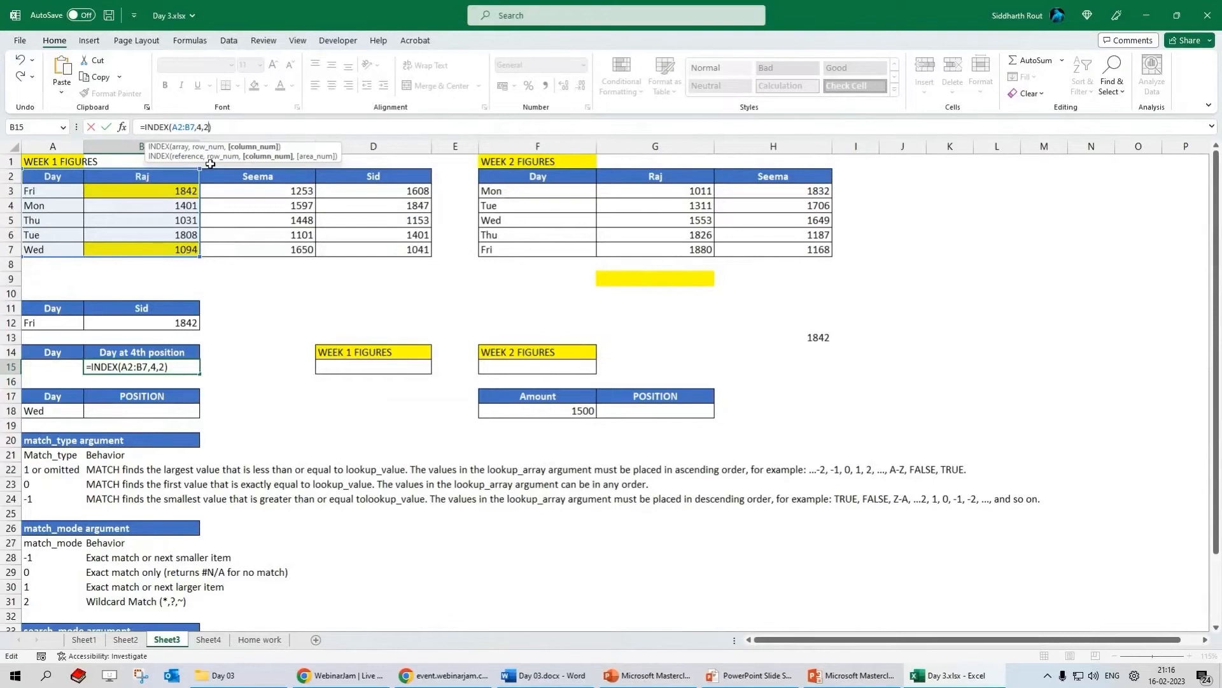
key("ctrl+Return")
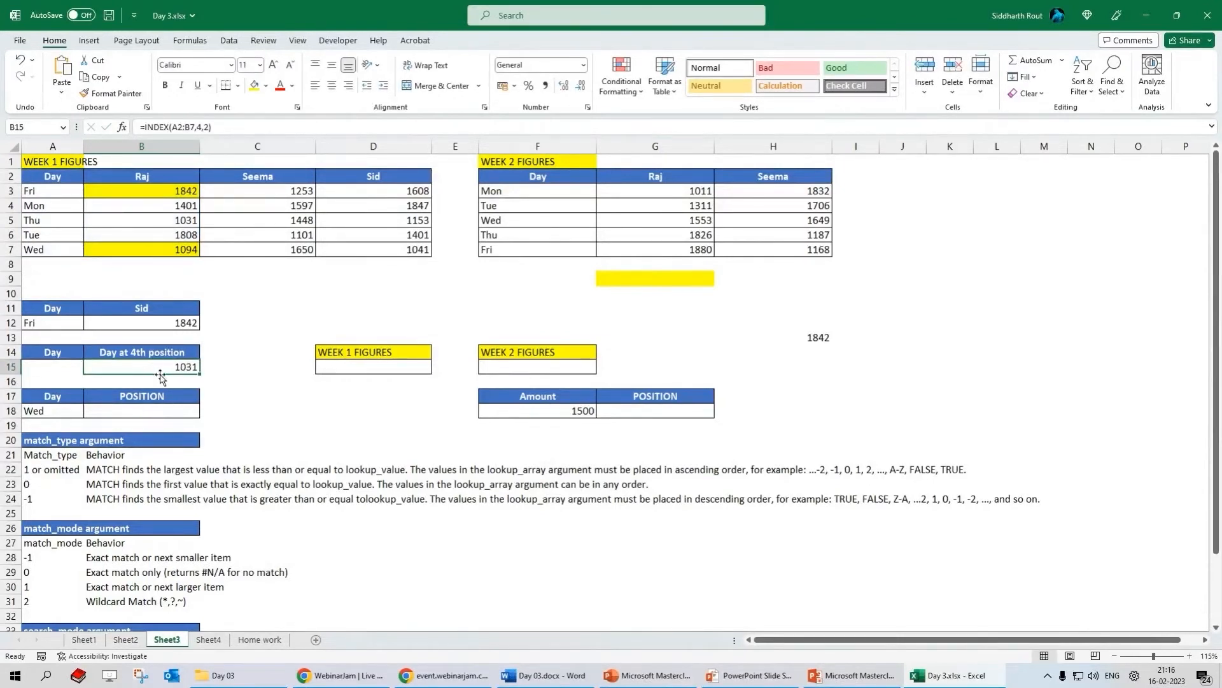
- Compare the row number argument of B15's INDEX formula with Thursday's figure in the Week 1 Raj column
double_click(198, 127)
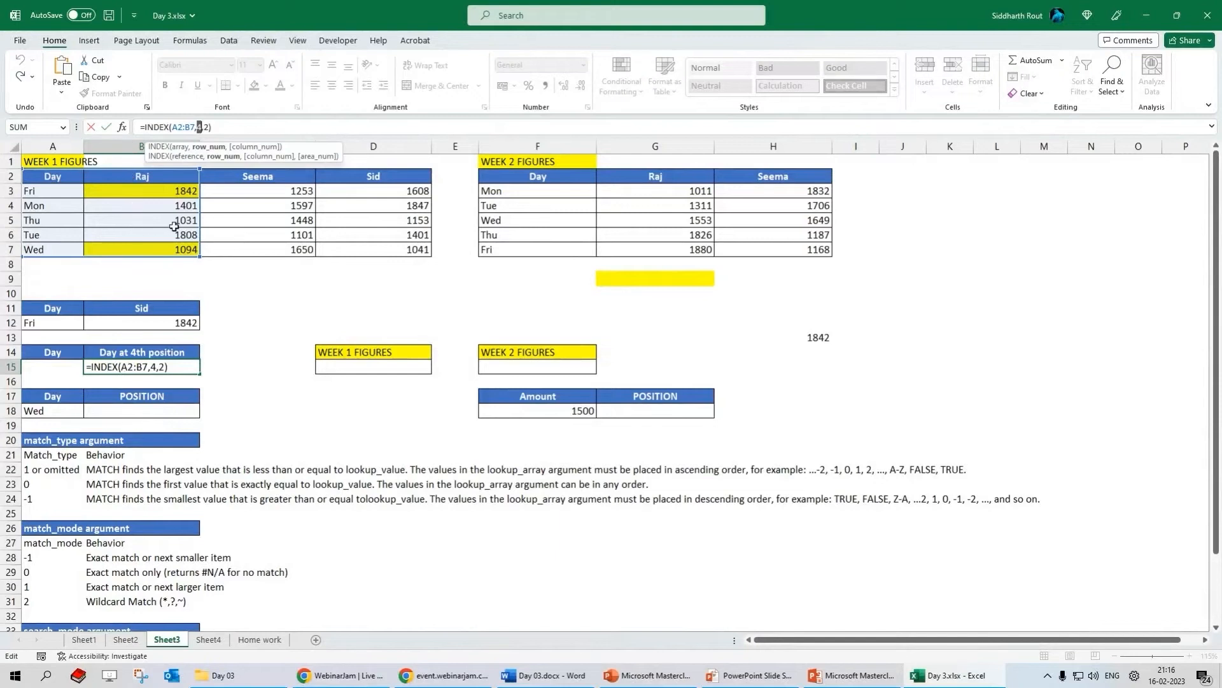
key("ctrl+Return")
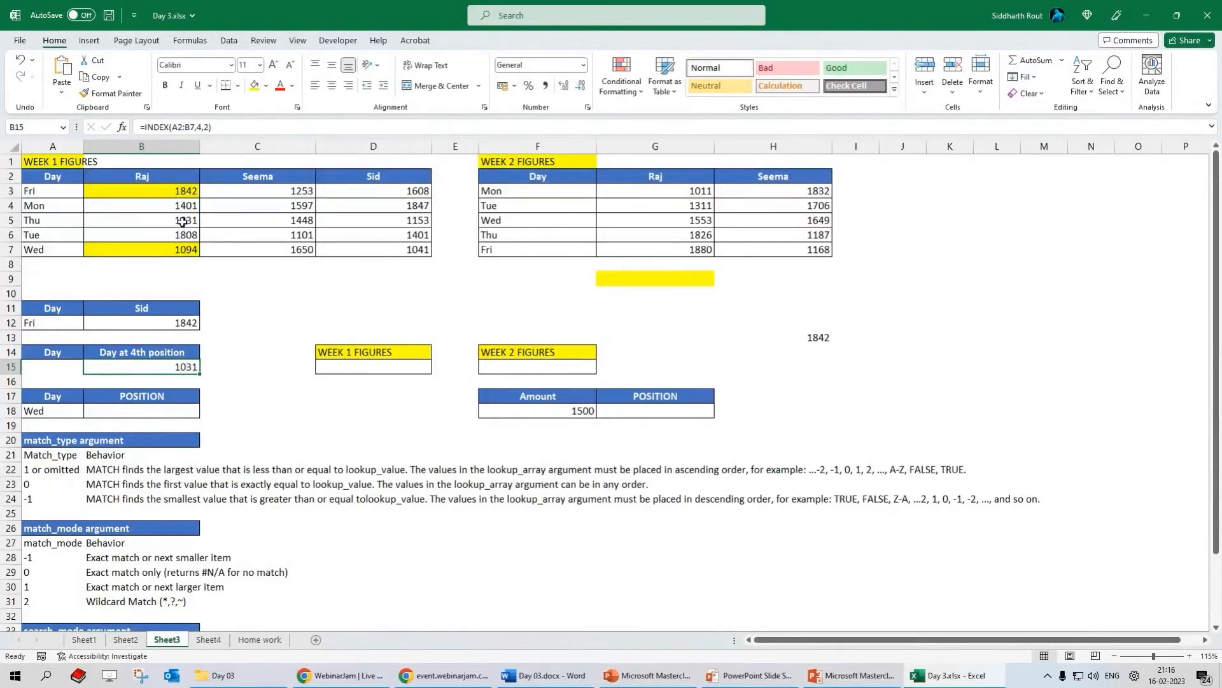
left_click(184, 223)
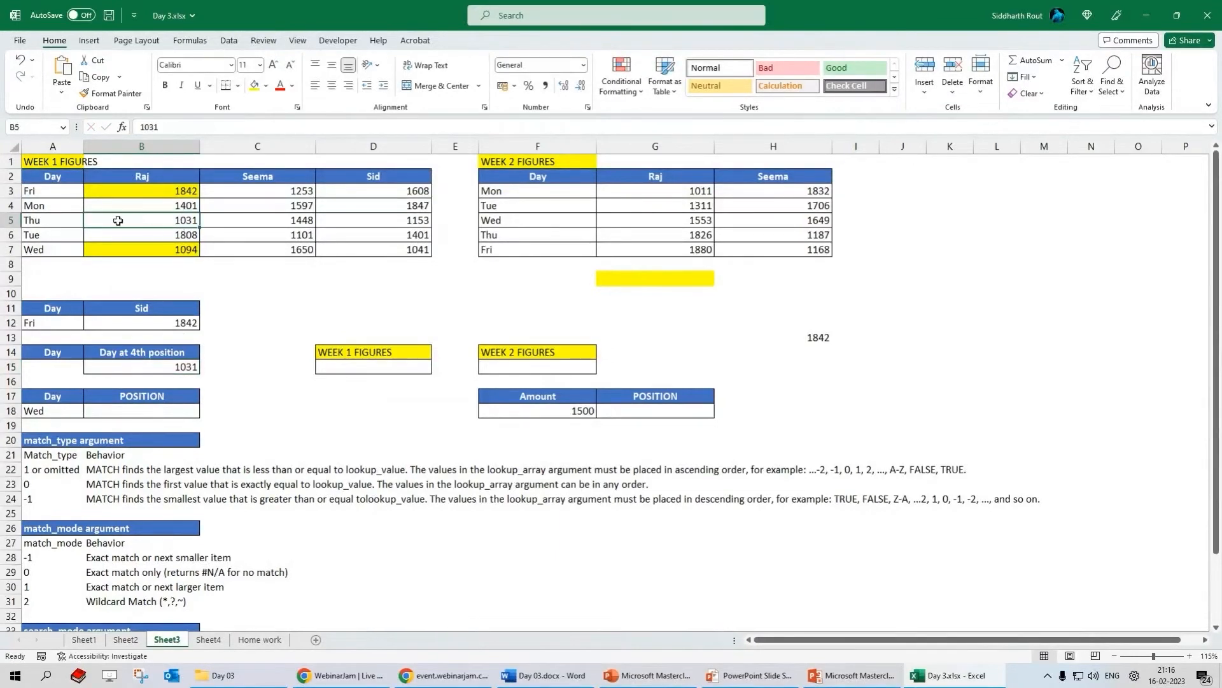
double_click(173, 367)
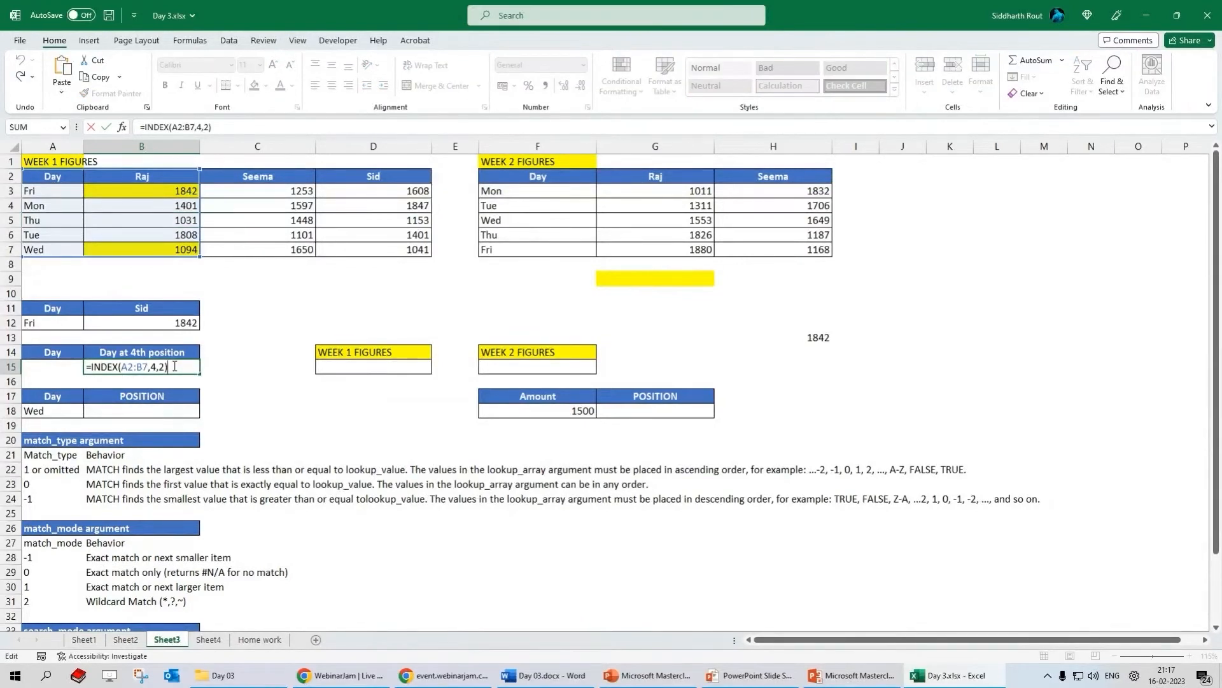
left_click_drag(120, 368, 169, 367)
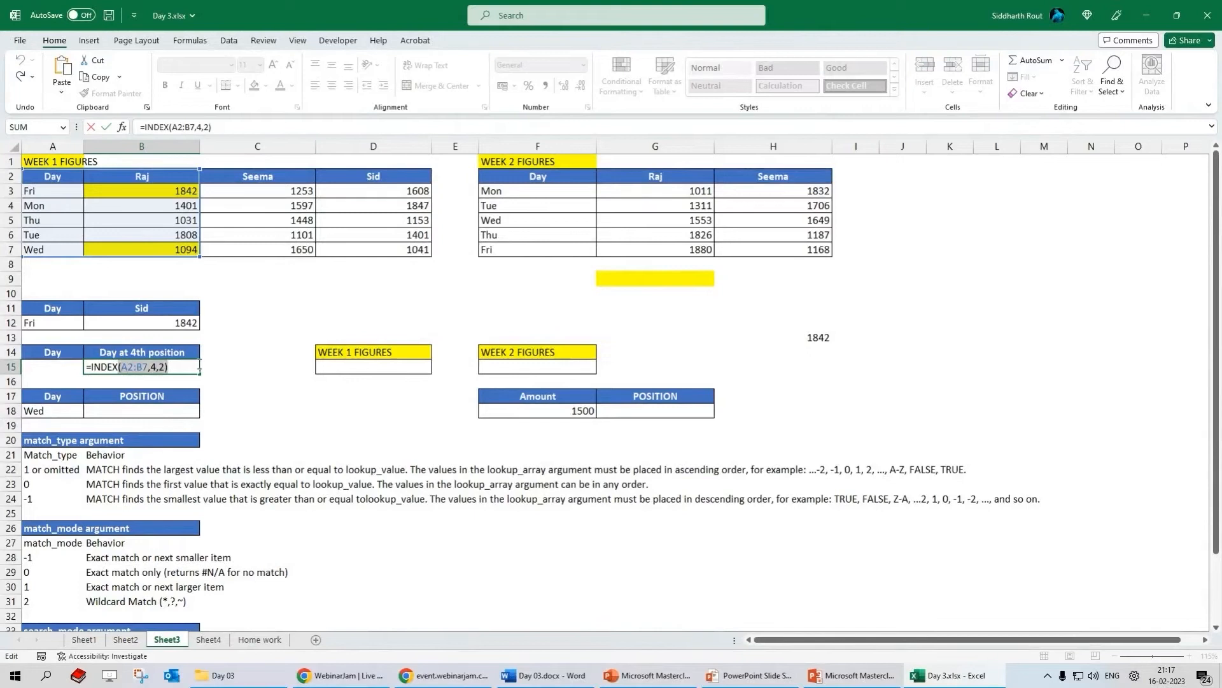
type("(")
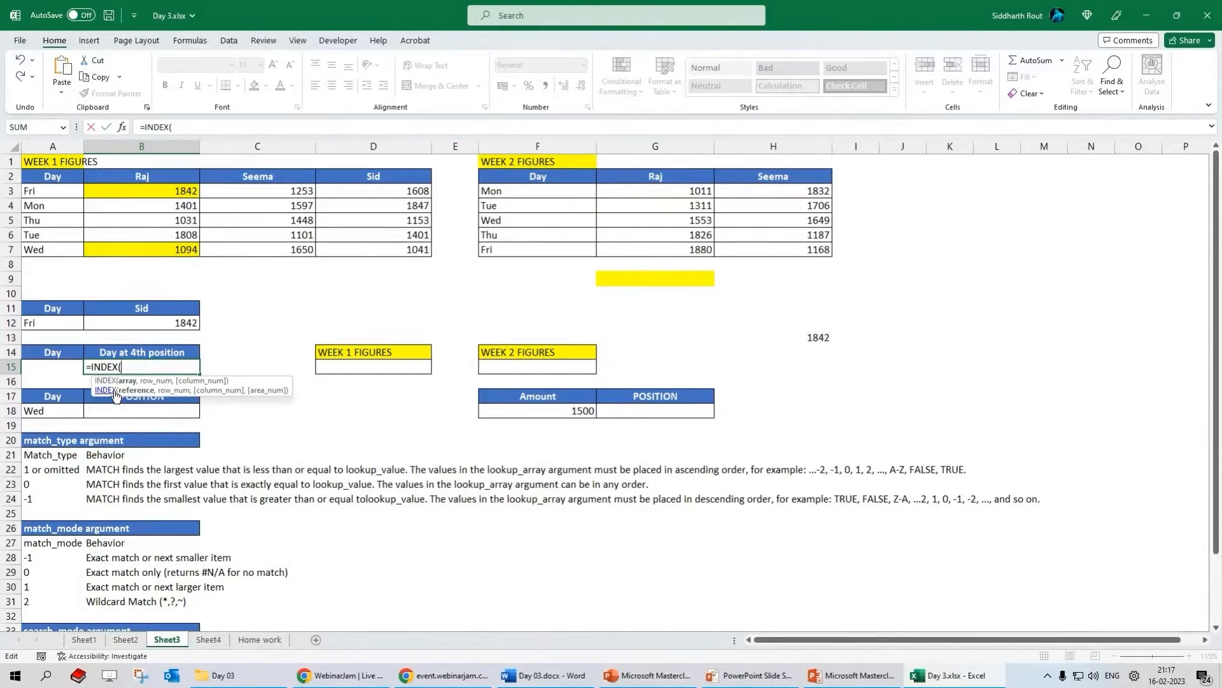
type("A2:B7,4,2)")
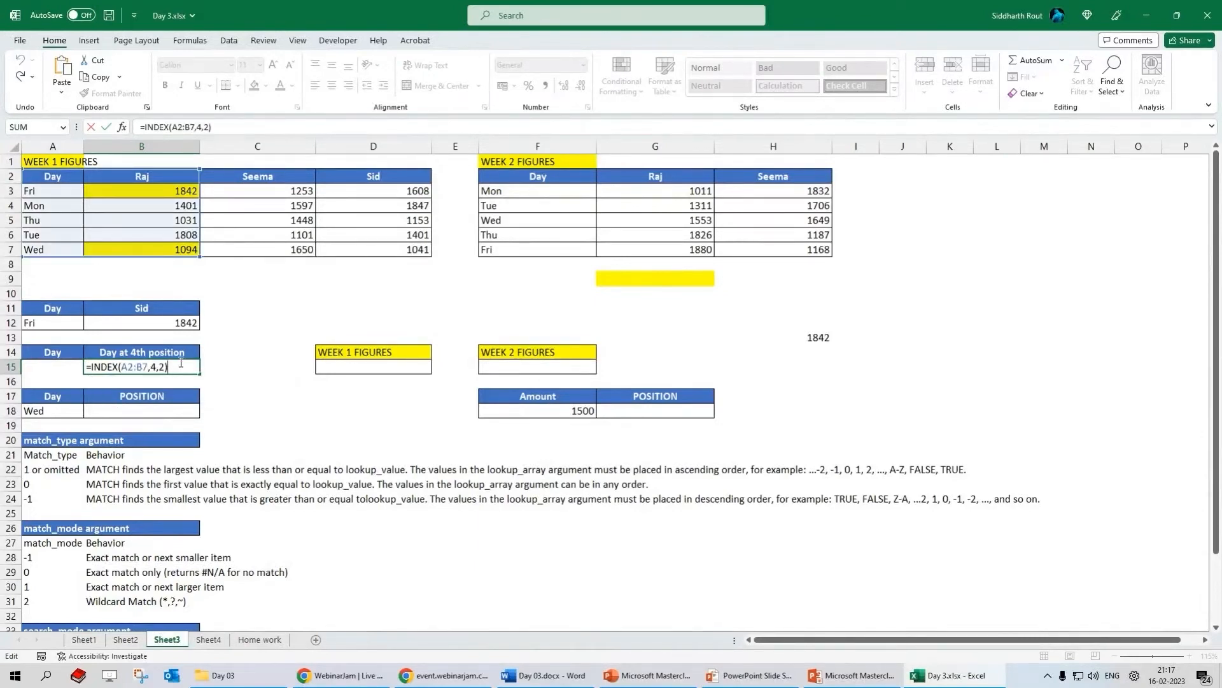
key("BackSpace")
key("BackSpace")
key("BackSpace")
key("BackSpace")
key("BackSpace")
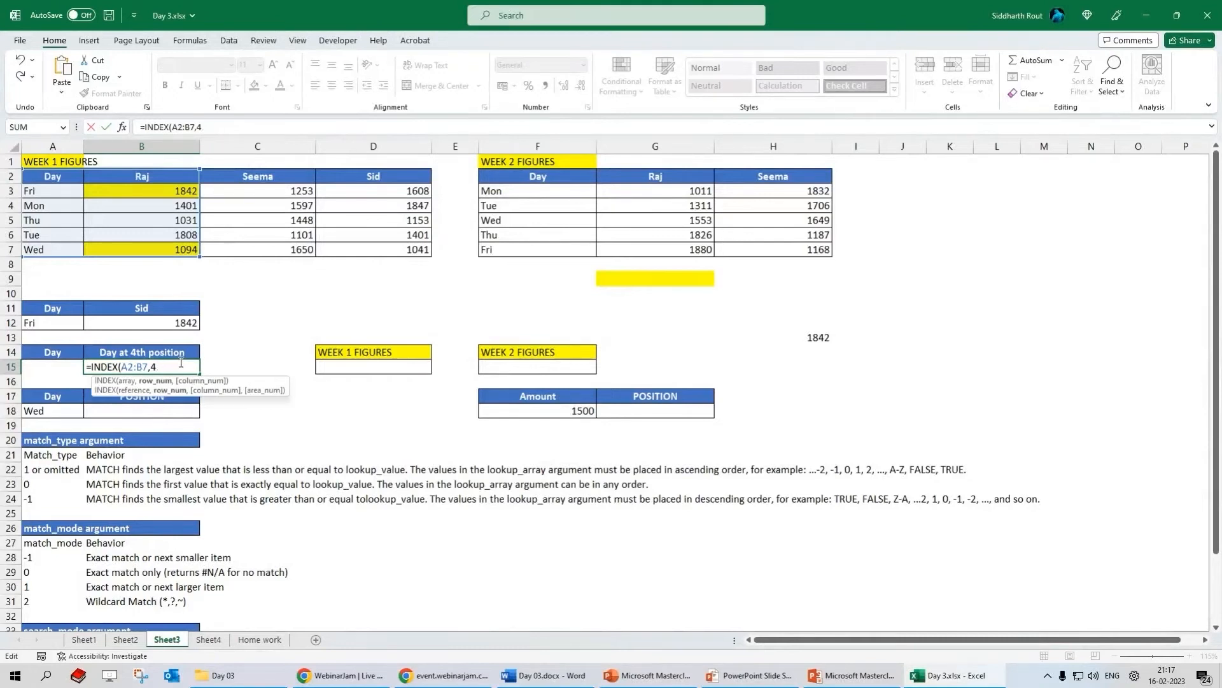
key("BackSpace")
key("BackSpace")
key("BackSpace")
key("BackSpace")
key("BackSpace")
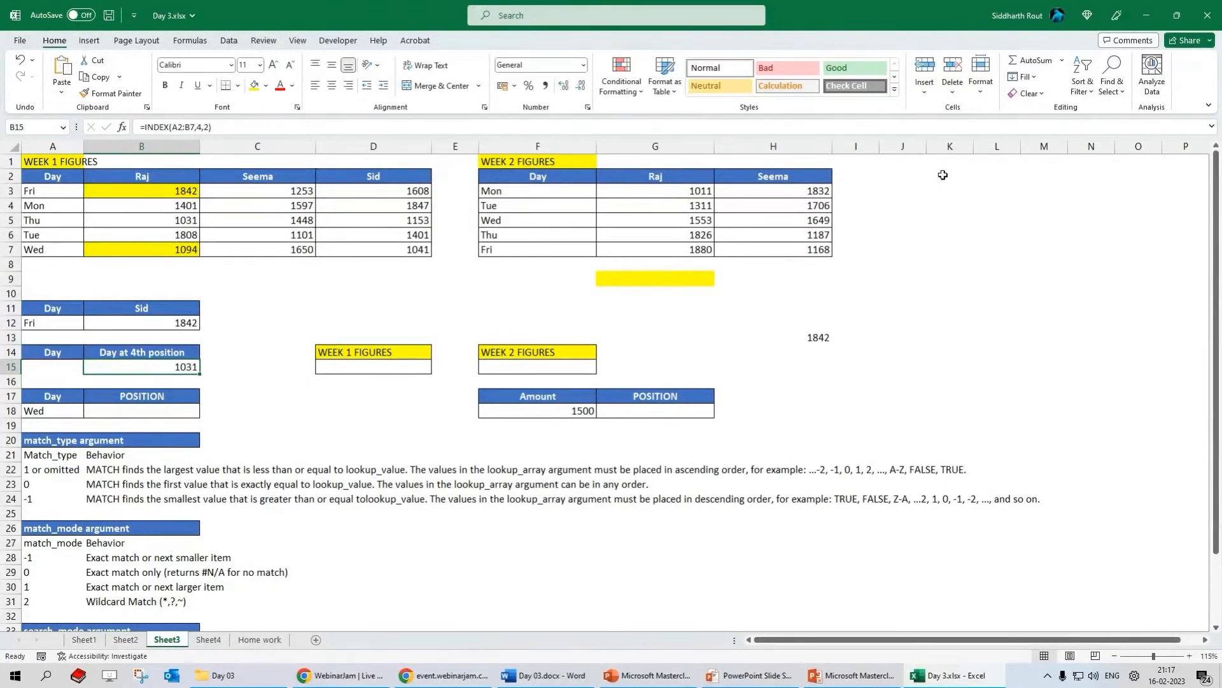
- Highlight the separate blank ranges K2:K7, M2:M7 and M10:M15, and the Week 1 and Week 2 tables, as examples of multiple areas
left_click_drag(948, 176, 951, 247)
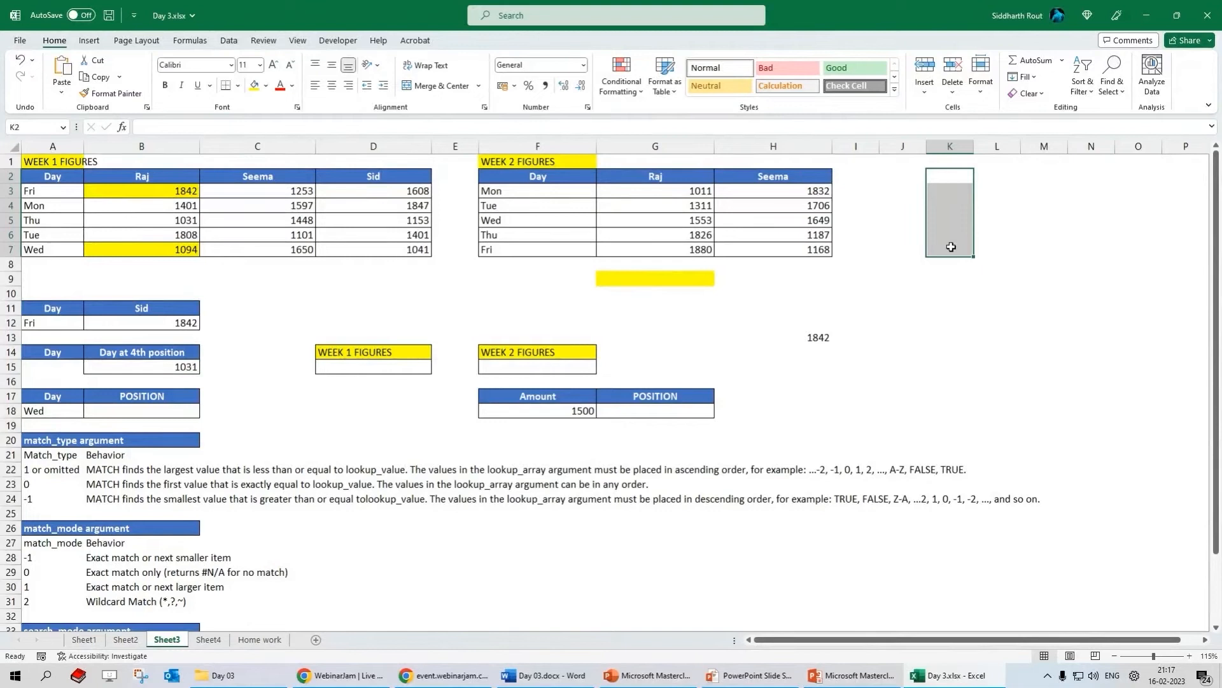
left_click_drag(1045, 176, 1047, 249)
left_click_drag(1026, 291, 1026, 372)
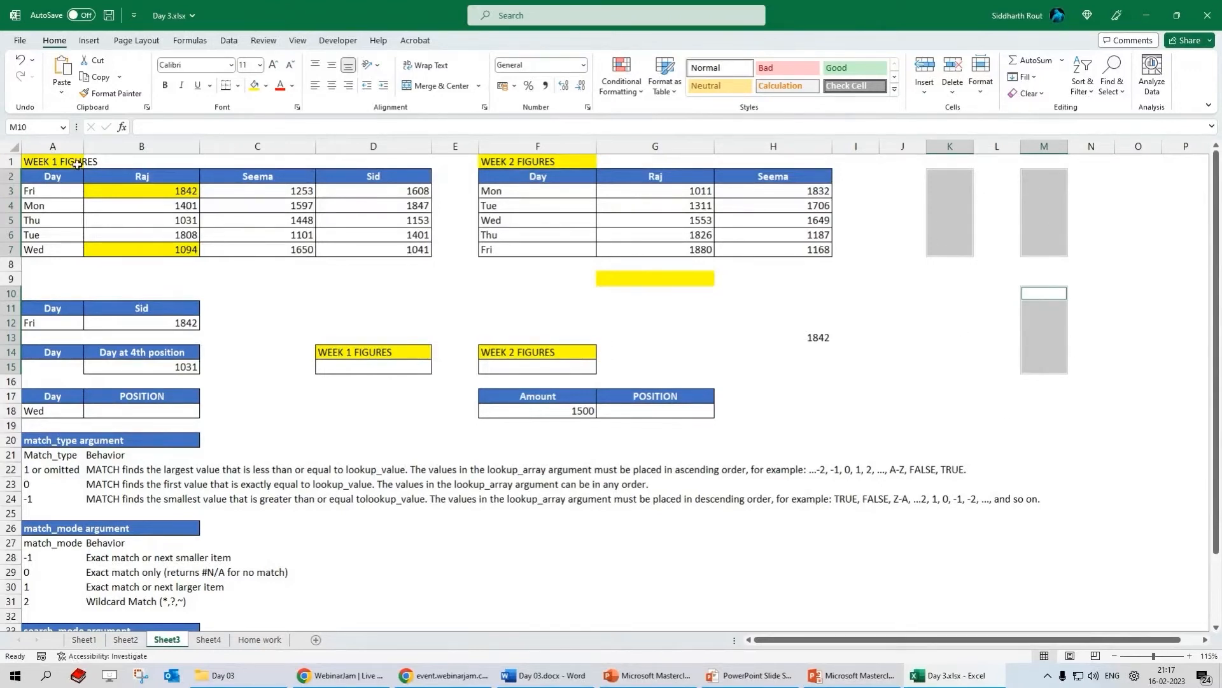
left_click(38, 163)
left_click_drag(38, 163, 411, 250)
left_click_drag(509, 163, 786, 247)
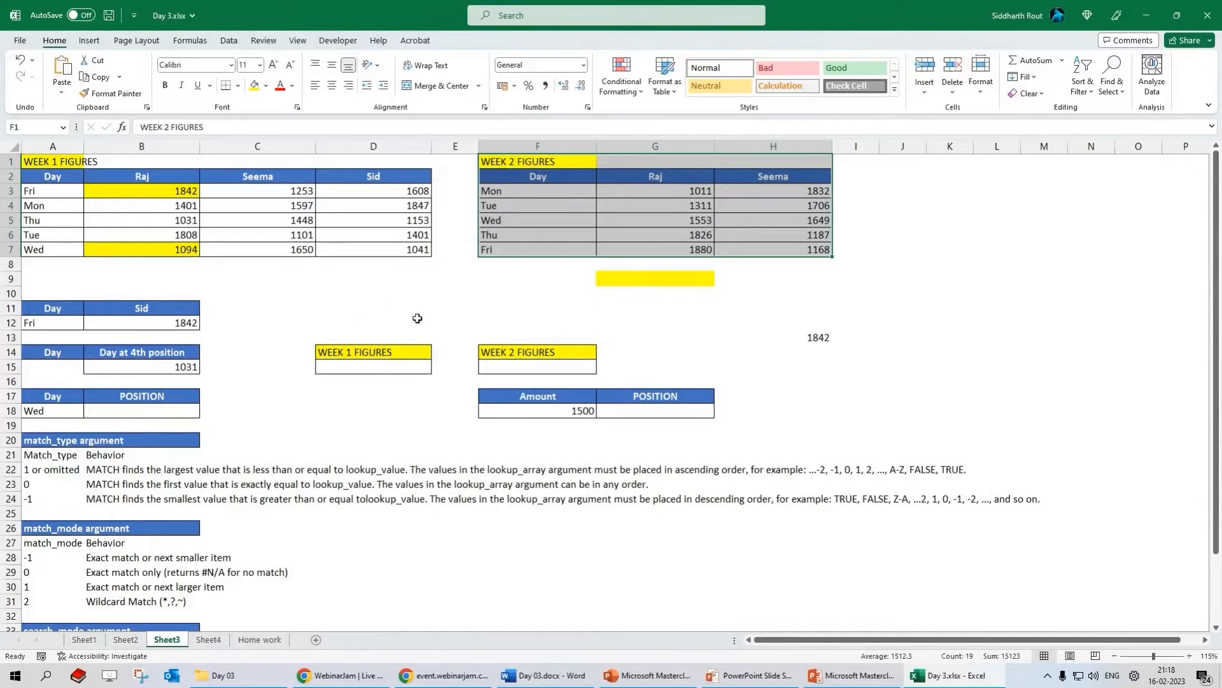
left_click(377, 369)
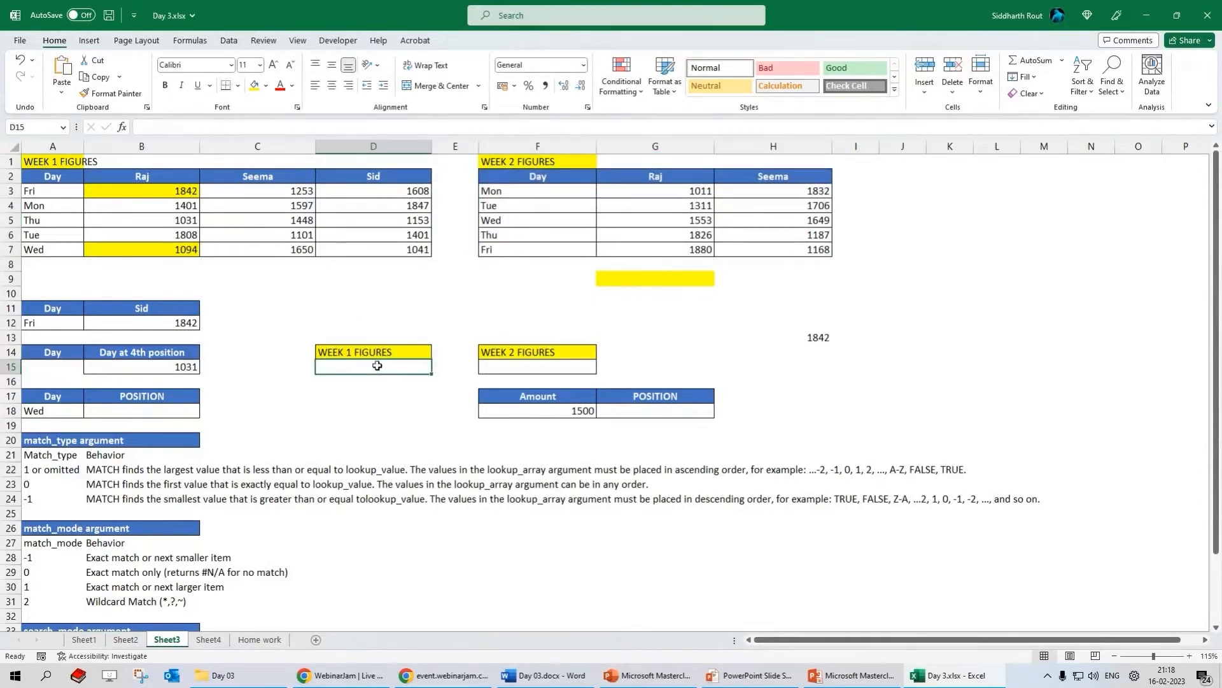
type("=ind")
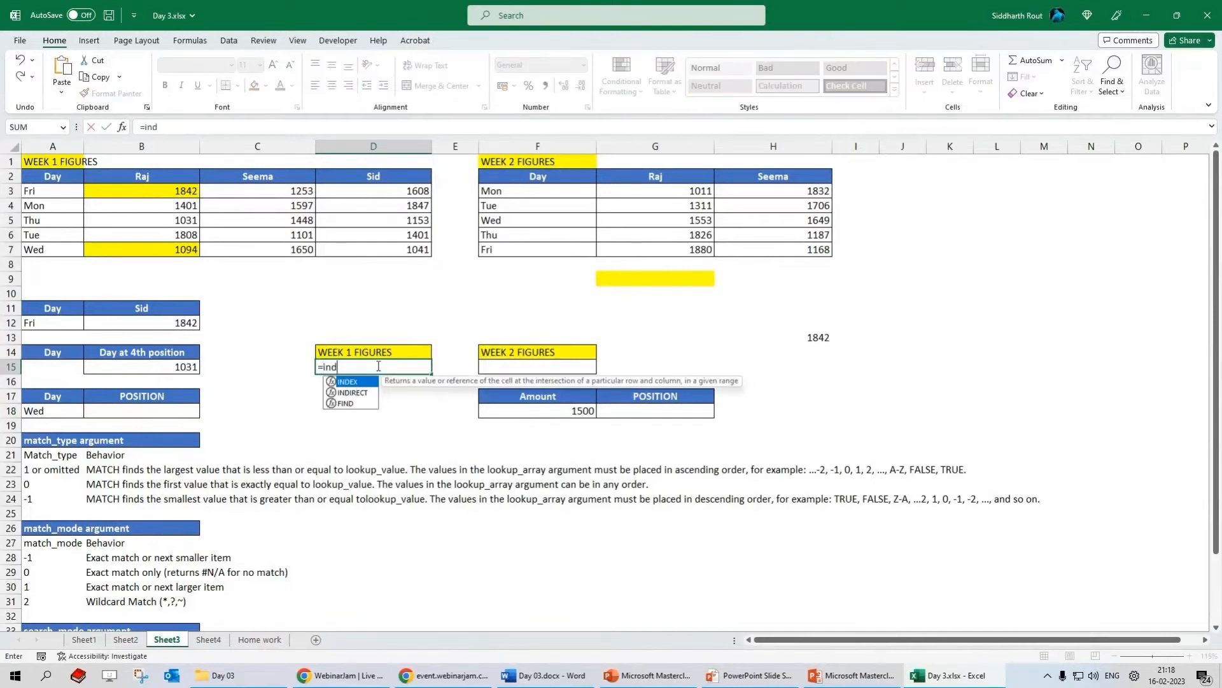
type("ex(")
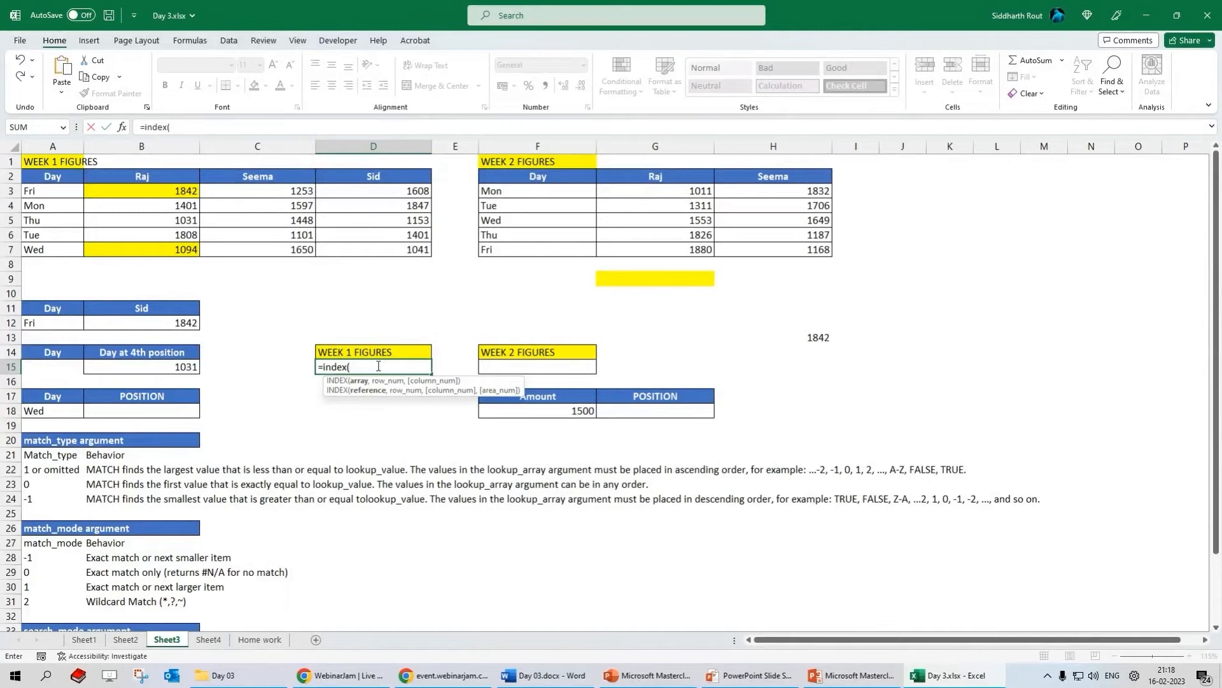
type("(")
key("Escape")
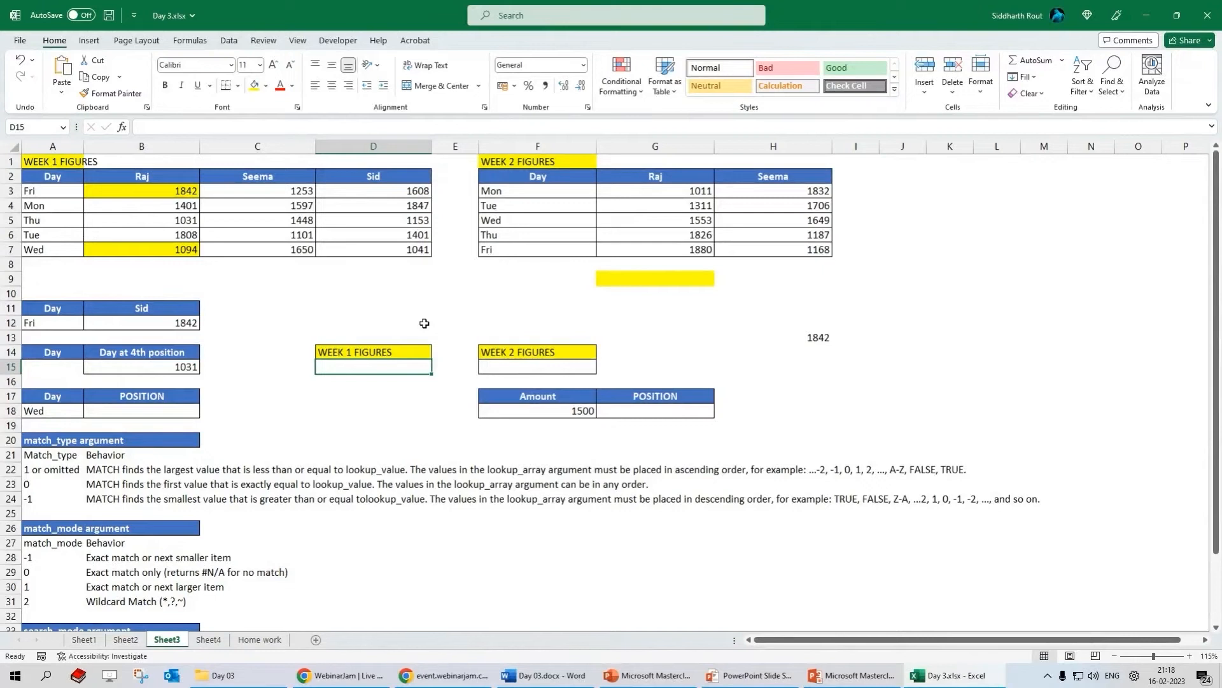
- Begin an INDEX formula in D15 under WEEK 1 FIGURES with the ranges A3:A7 and C3:C7
type("=")
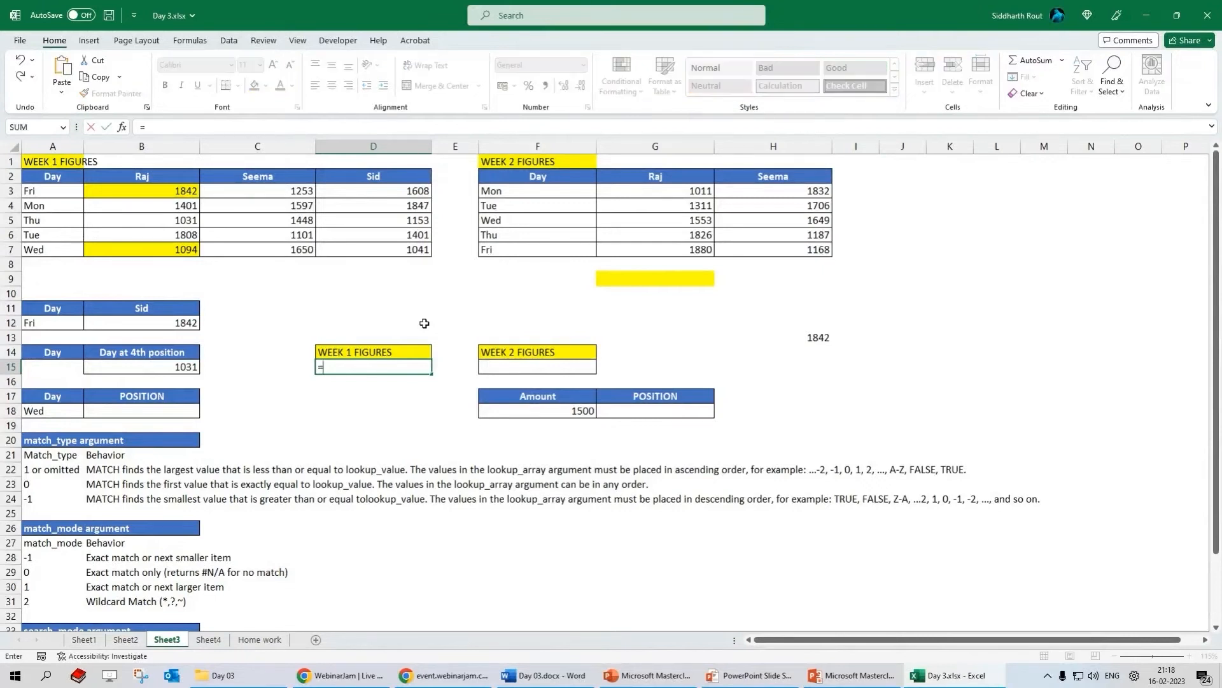
type("index(")
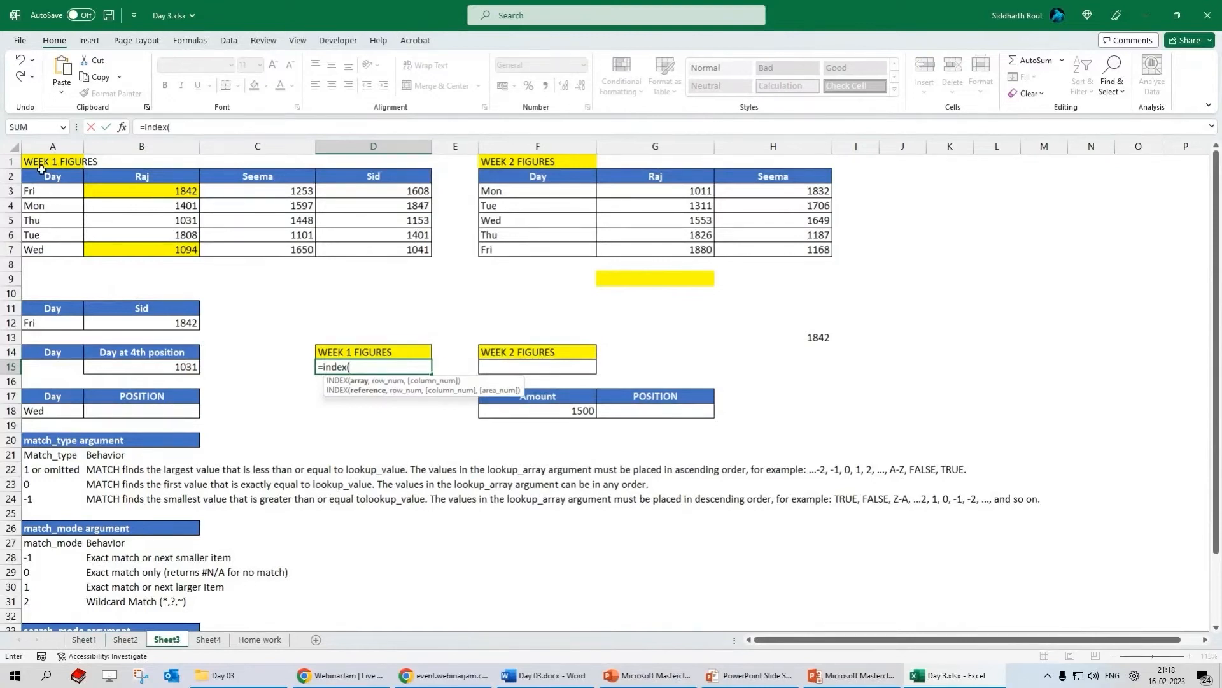
left_click_drag(51, 194, 50, 243)
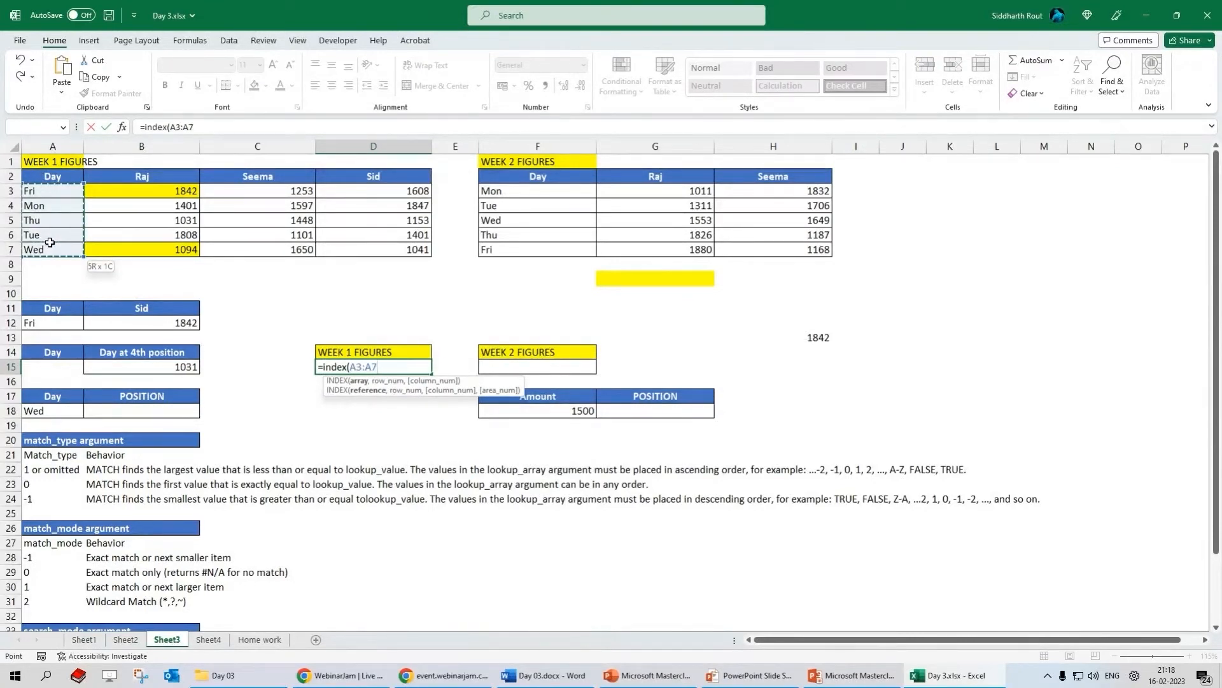
left_click_drag(50, 243, 50, 243)
type(",")
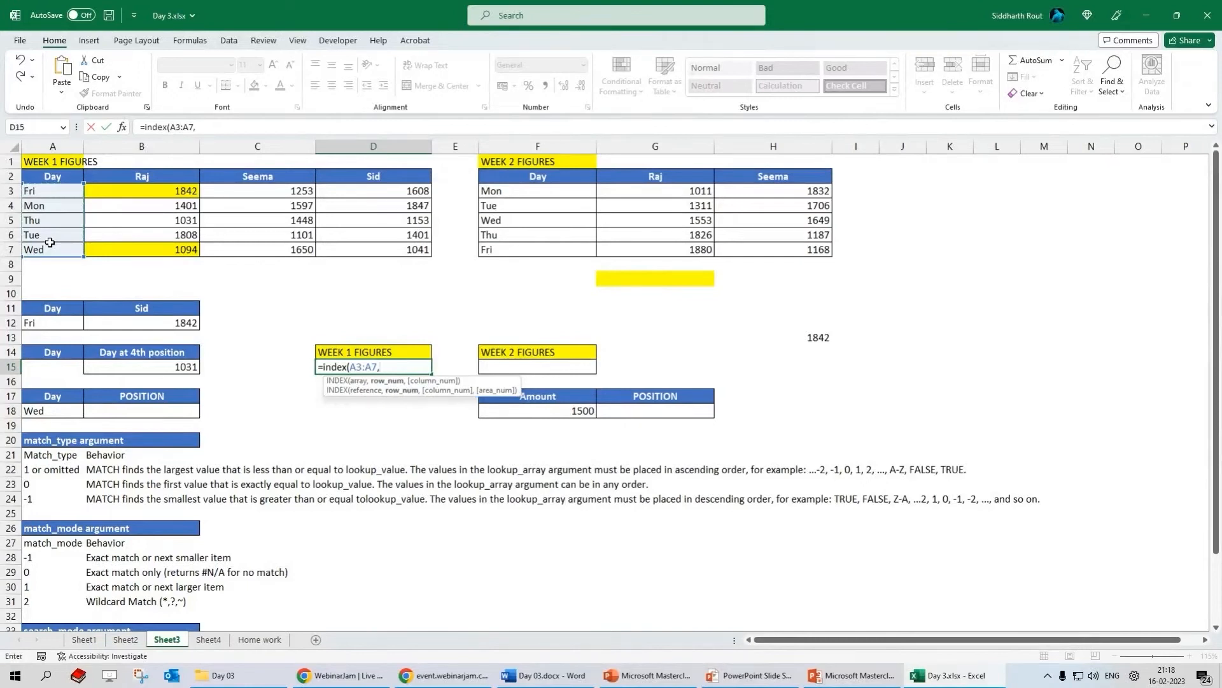
left_click_drag(281, 189, 282, 249)
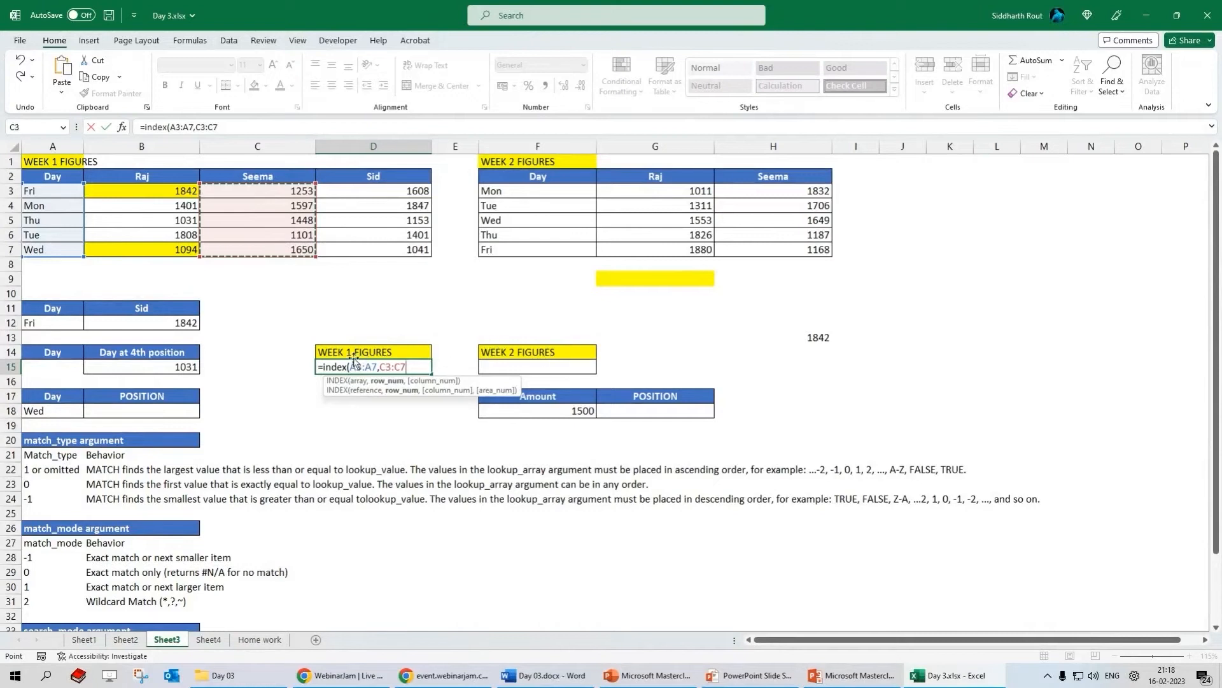
- Replace the two ranges in D15's INDEX formula with A3:B7 and C3:D7
left_click_drag(351, 367, 379, 367)
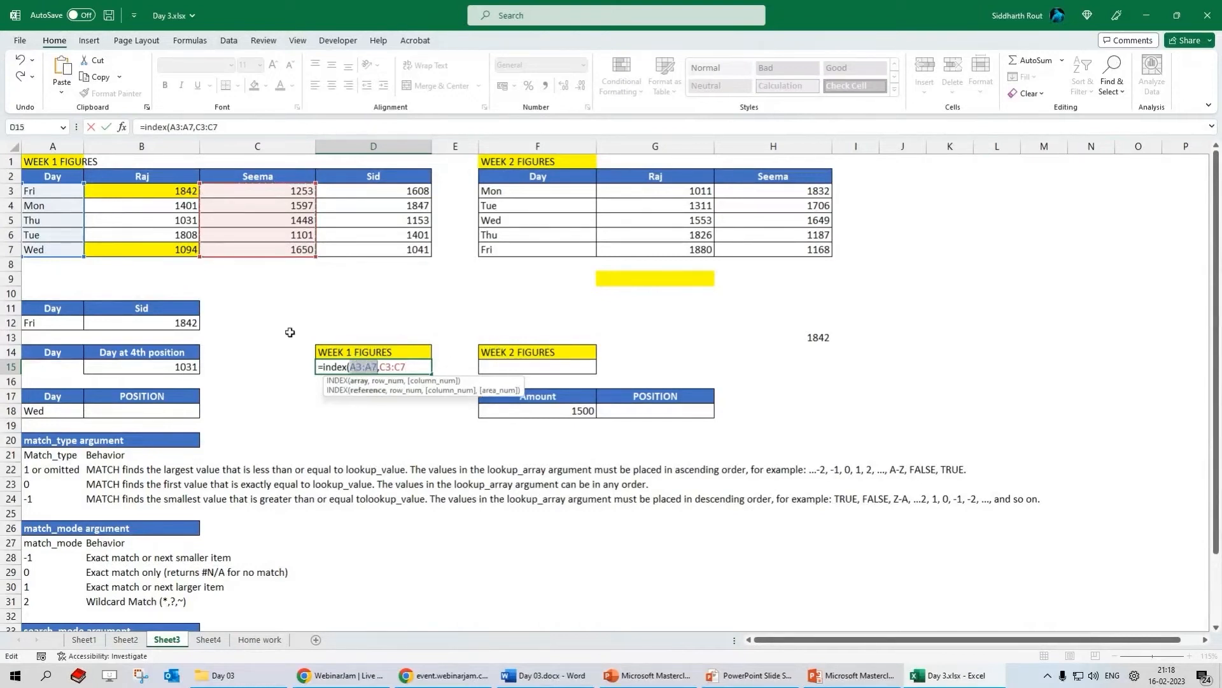
left_click(55, 191)
left_click_drag(55, 191, 164, 253)
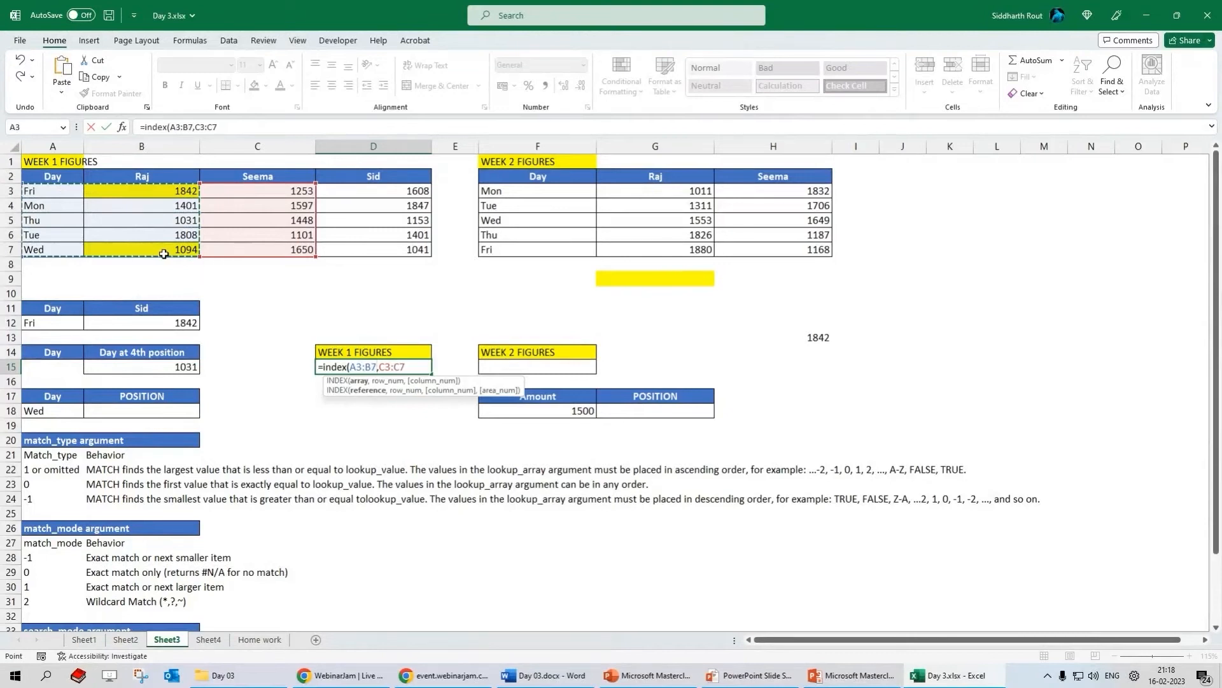
type(",")
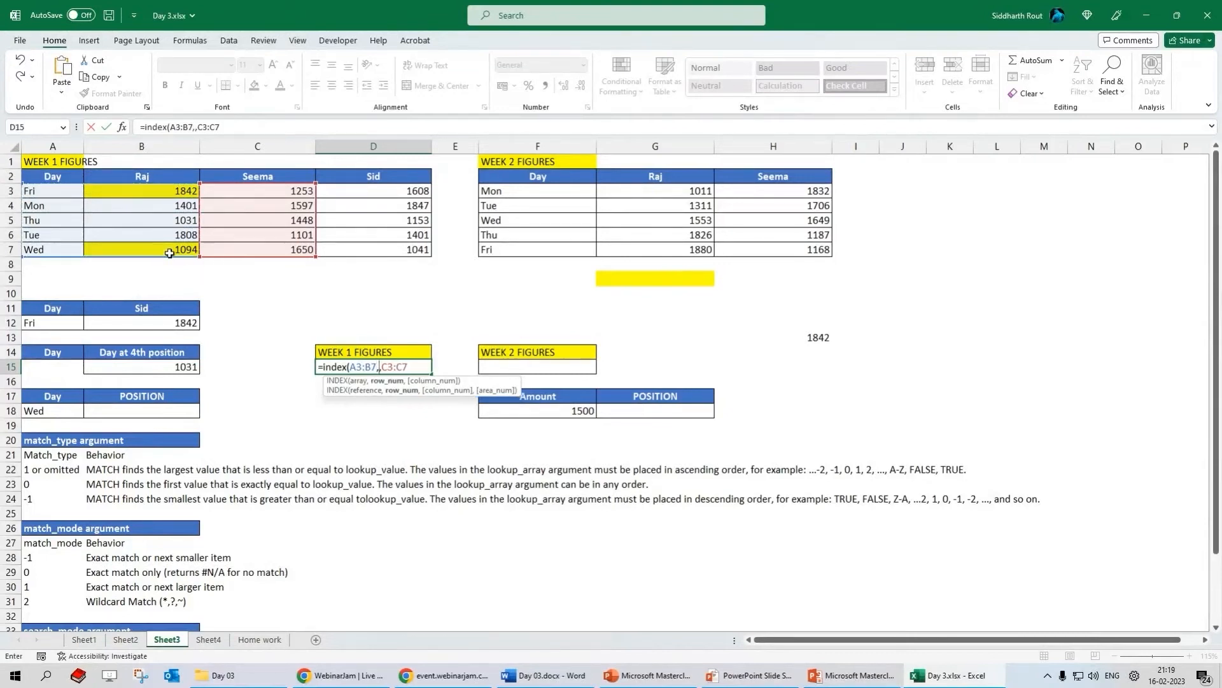
key("BackSpace")
left_click_drag(262, 194, 384, 253)
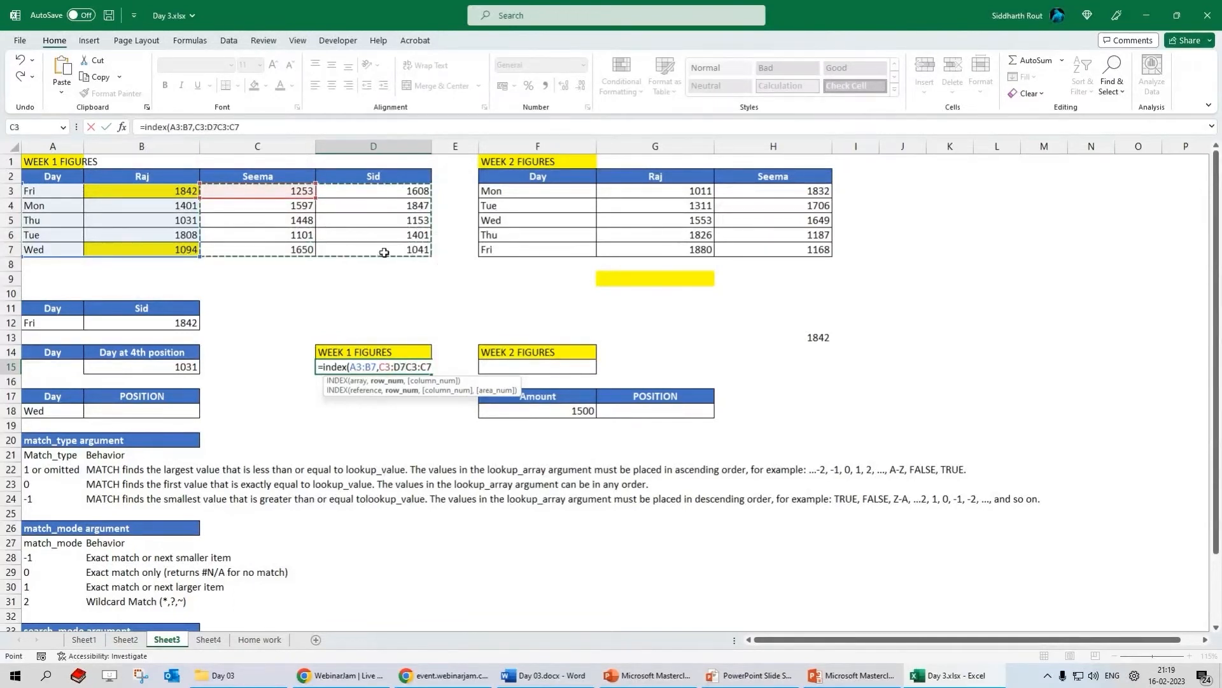
key("Delete")
key("Delete")
key("Delete")
key("Delete")
key("Delete")
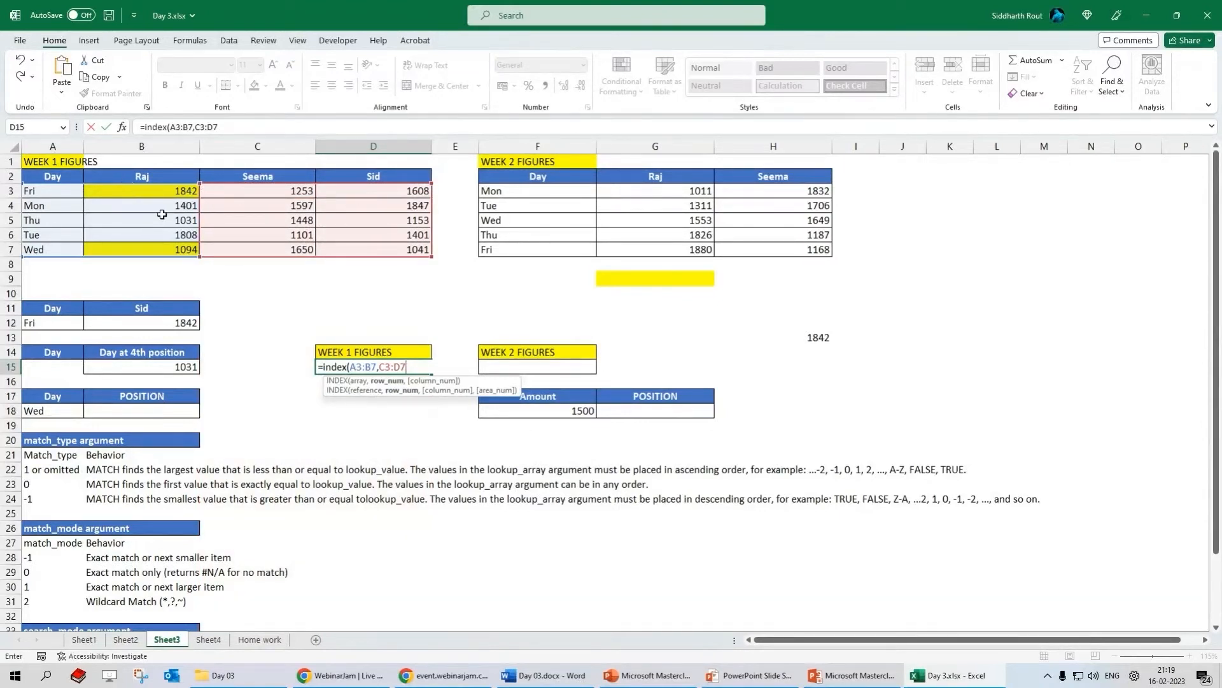
- Complete D15's INDEX formula with the arguments 1 and 1 after the two ranges, and keep D15 selected
type(",")
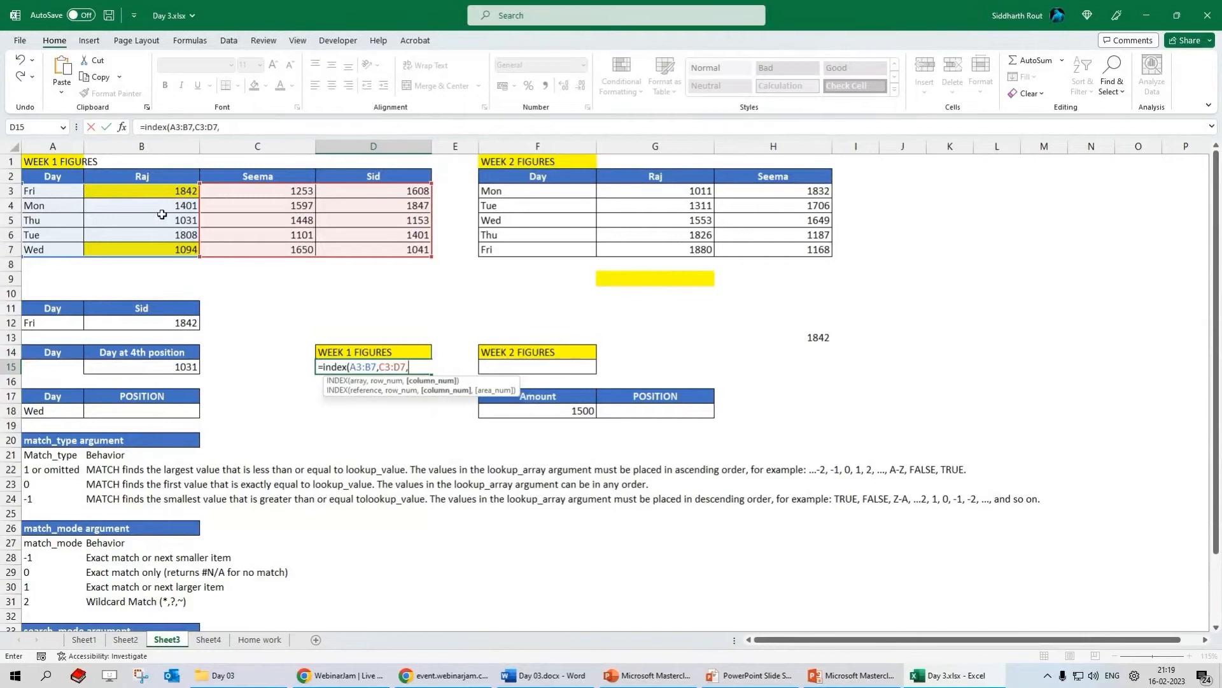
type("1")
type(",")
type("2")
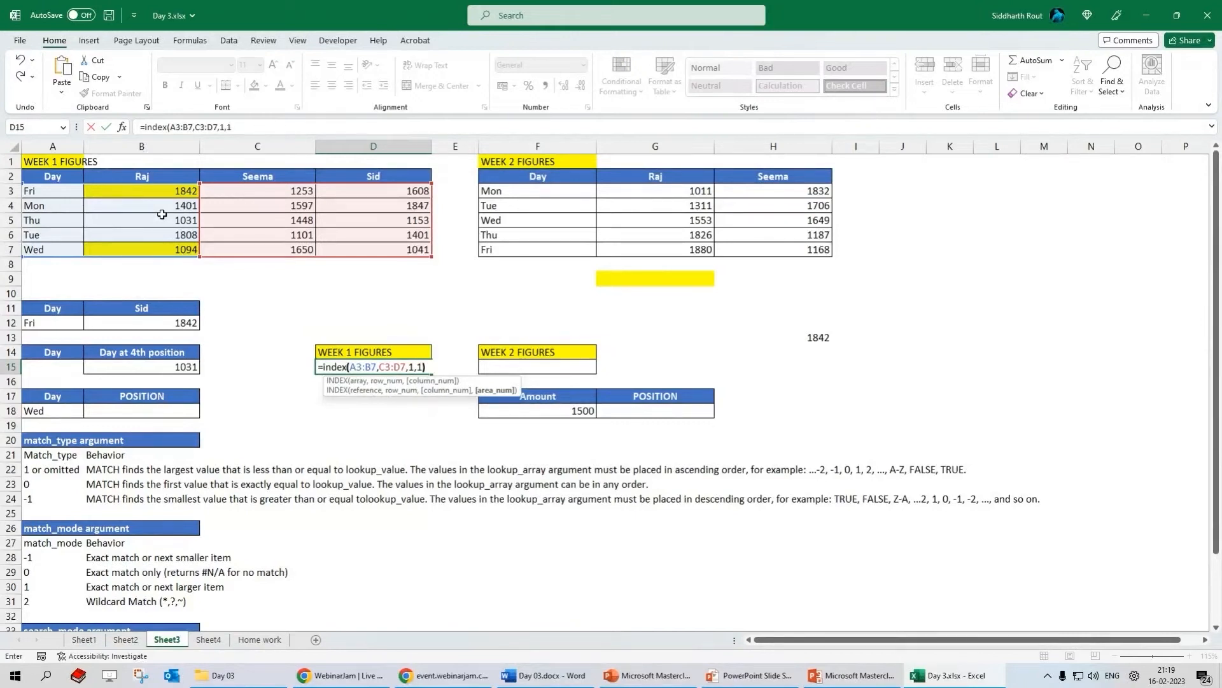
type(")")
key("Return")
key("Up")
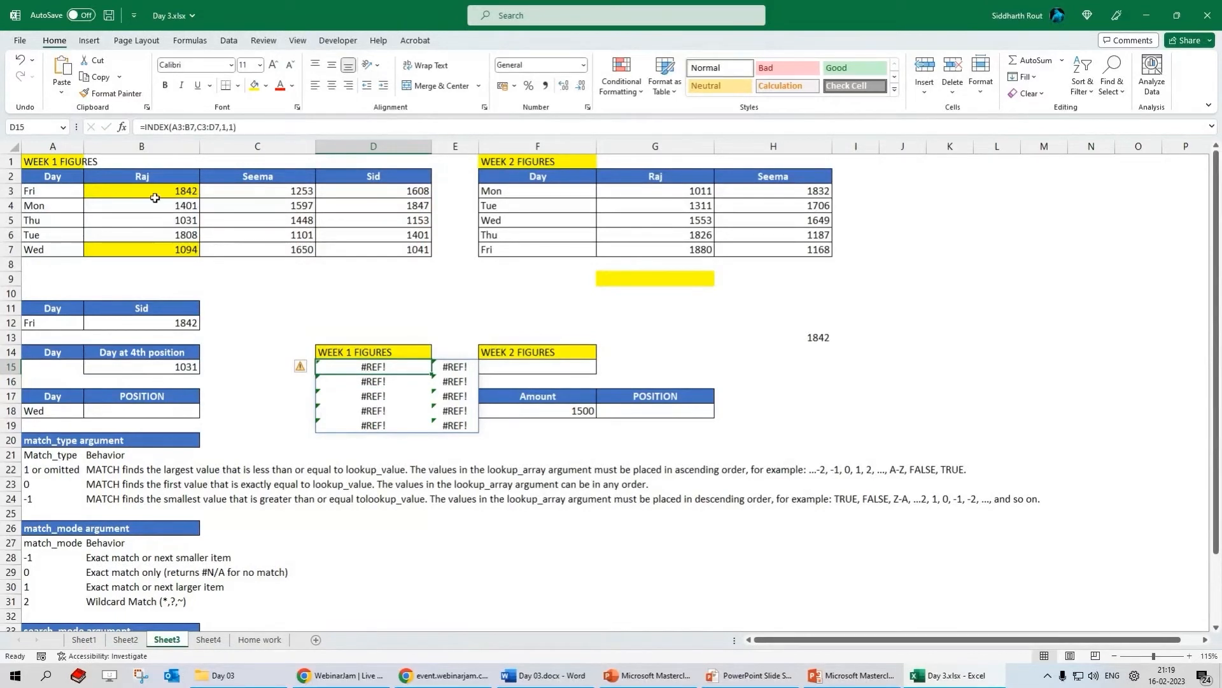
- Clear H13 and begin a new INDEX formula there, opening a parenthesised list of areas with A3:A7
left_click(827, 342)
key("Delete")
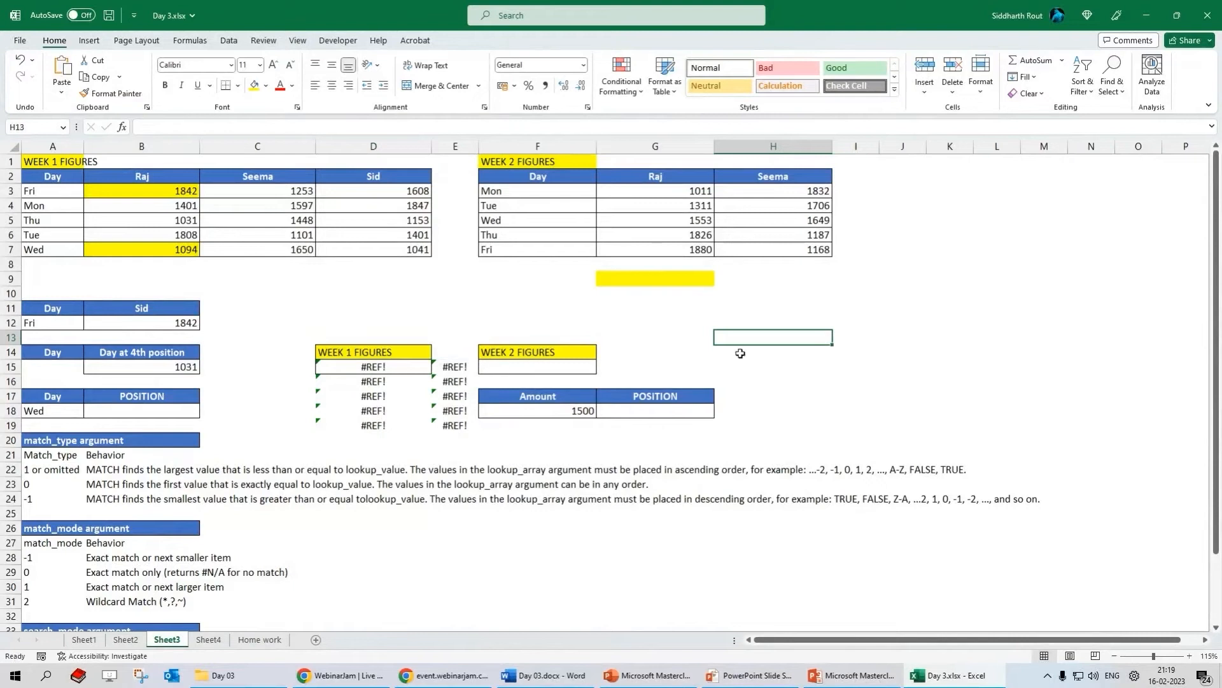
type("=index((")
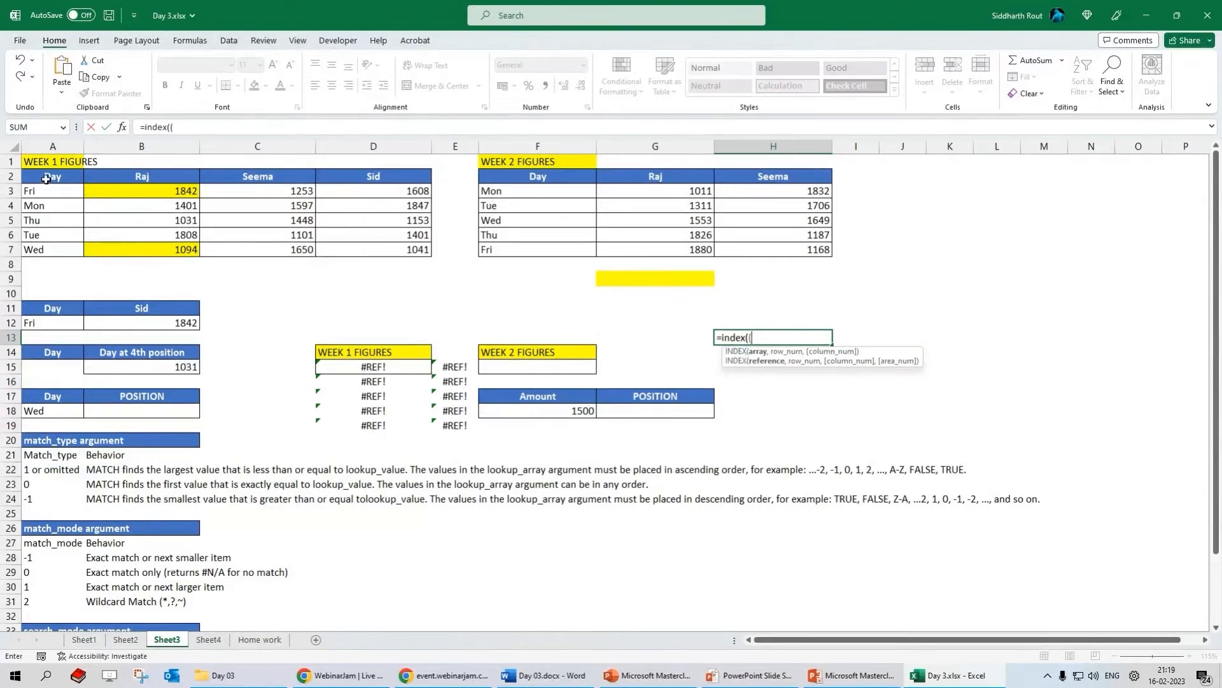
left_click_drag(47, 191, 52, 252)
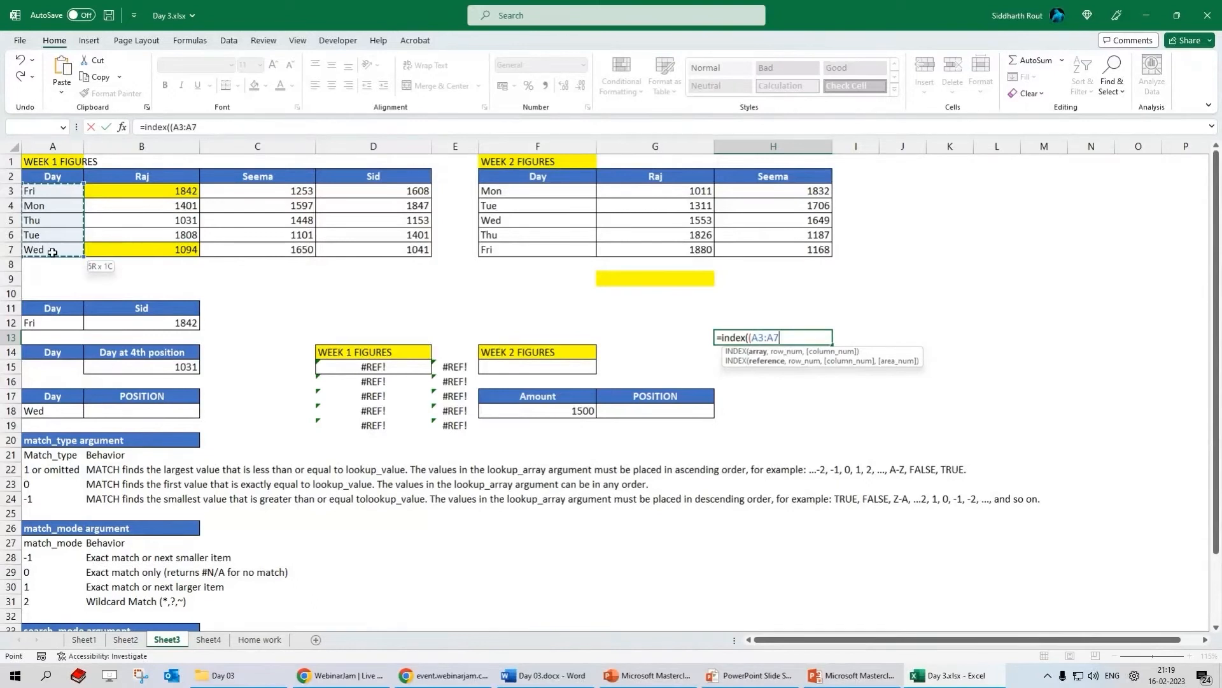
type(",")
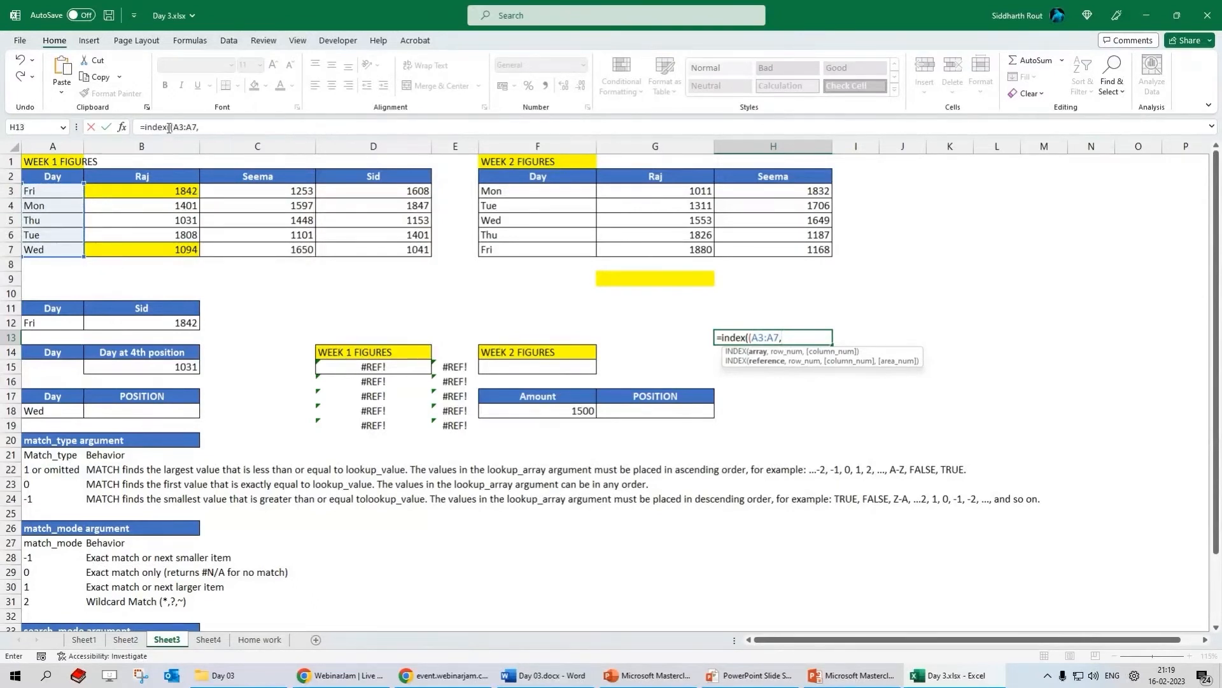
- Replace the range in H13's INDEX formula with A3:B7 and add C3:D7 as the second area
left_click_drag(170, 128, 208, 130)
left_click_drag(38, 191, 164, 252)
type(",")
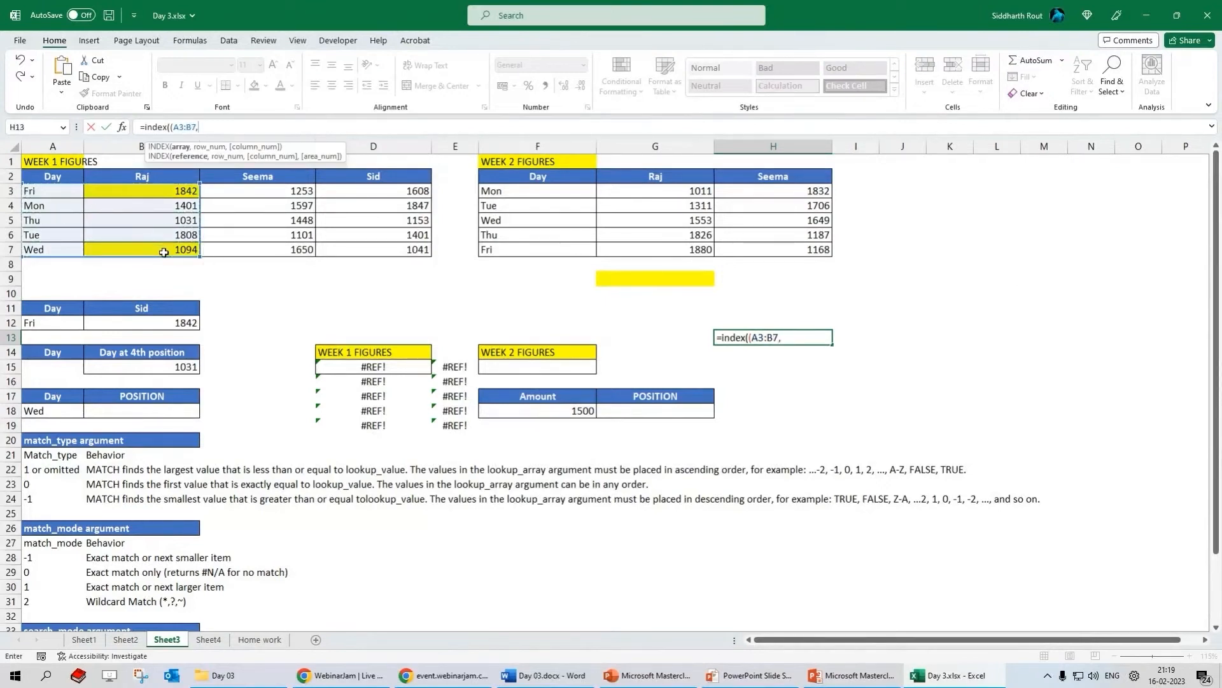
left_click(234, 190)
left_click_drag(234, 190, 344, 252)
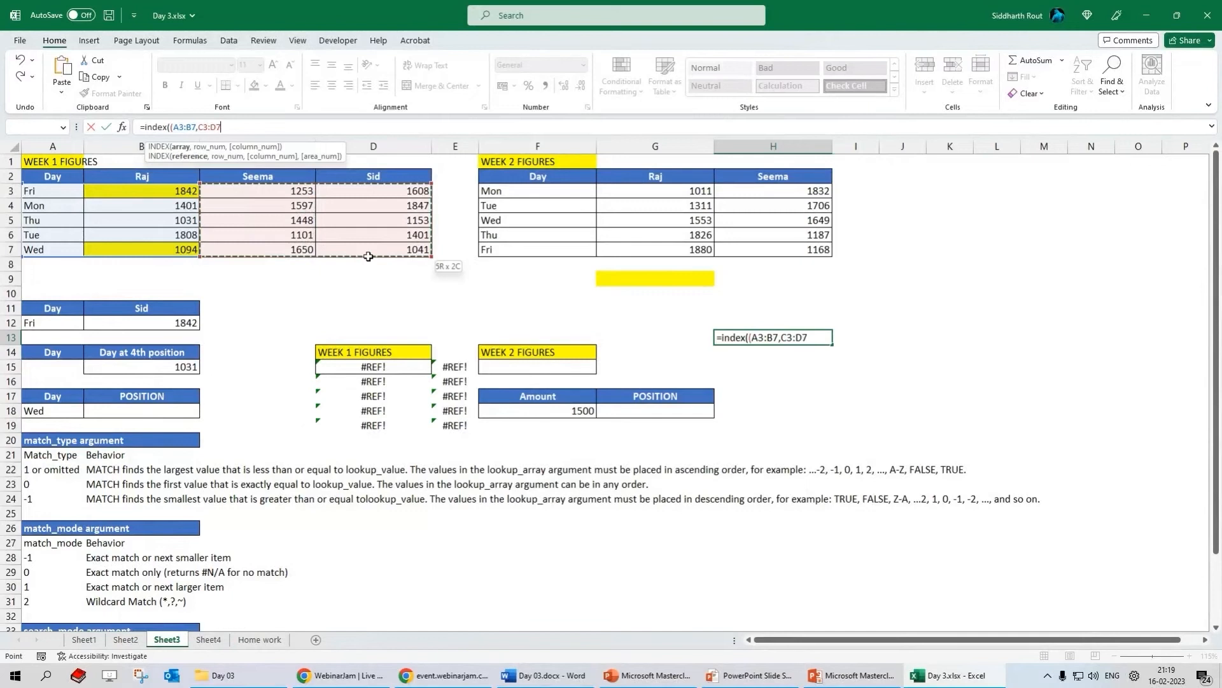
type(",")
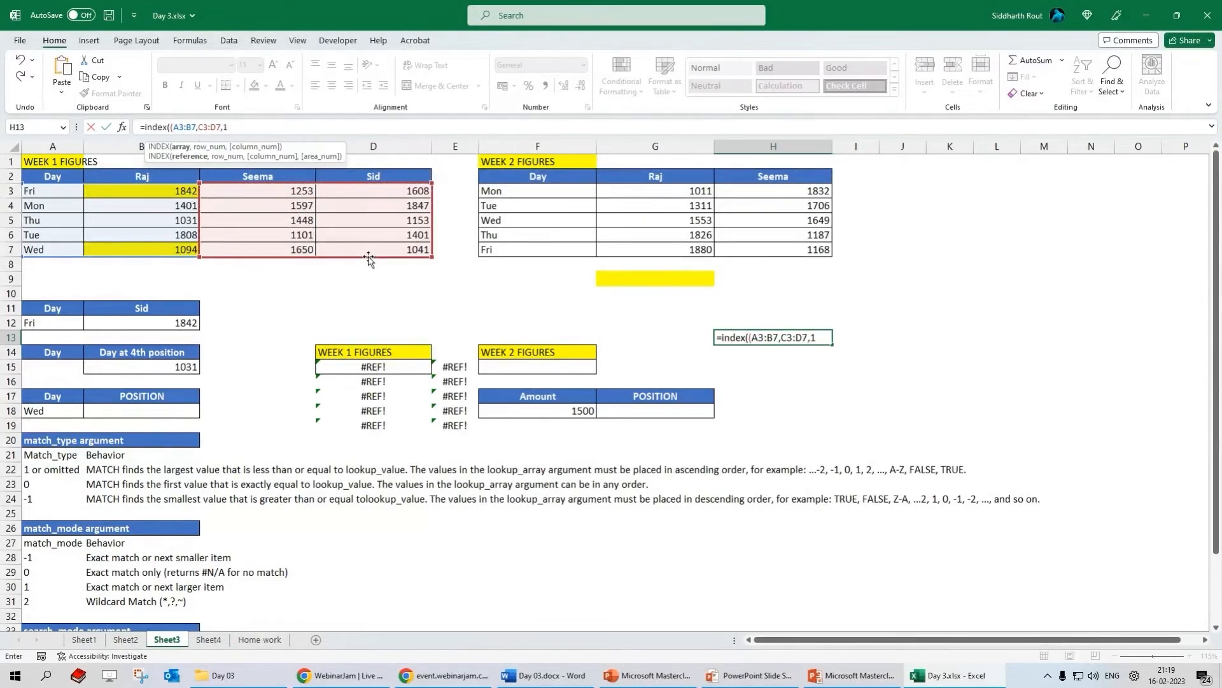
- Add the row, column and area arguments 1,1,1 to H13's formula and close the parenthesis around the two areas after C3:D7
type("1,1,1")
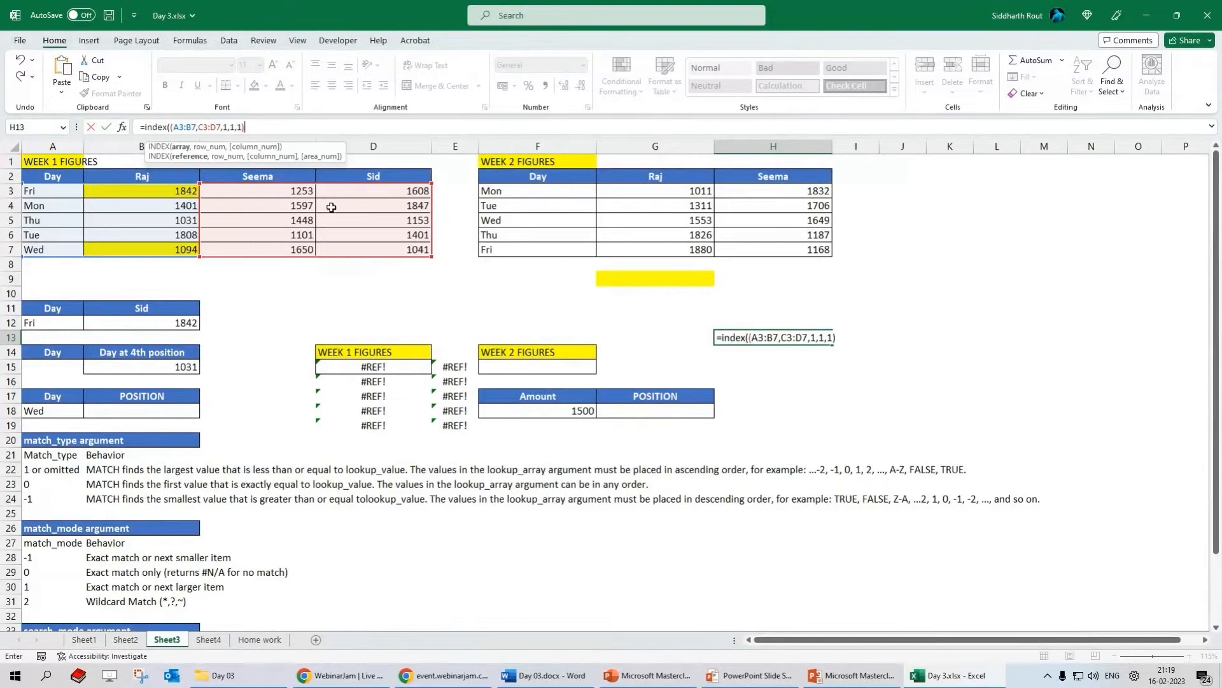
left_click(221, 128)
type(")")
- Change the column number in H13's INDEX formula to 2 and commit the formula, keeping H13 selected
key("Right")
key("Right")
key("Right")
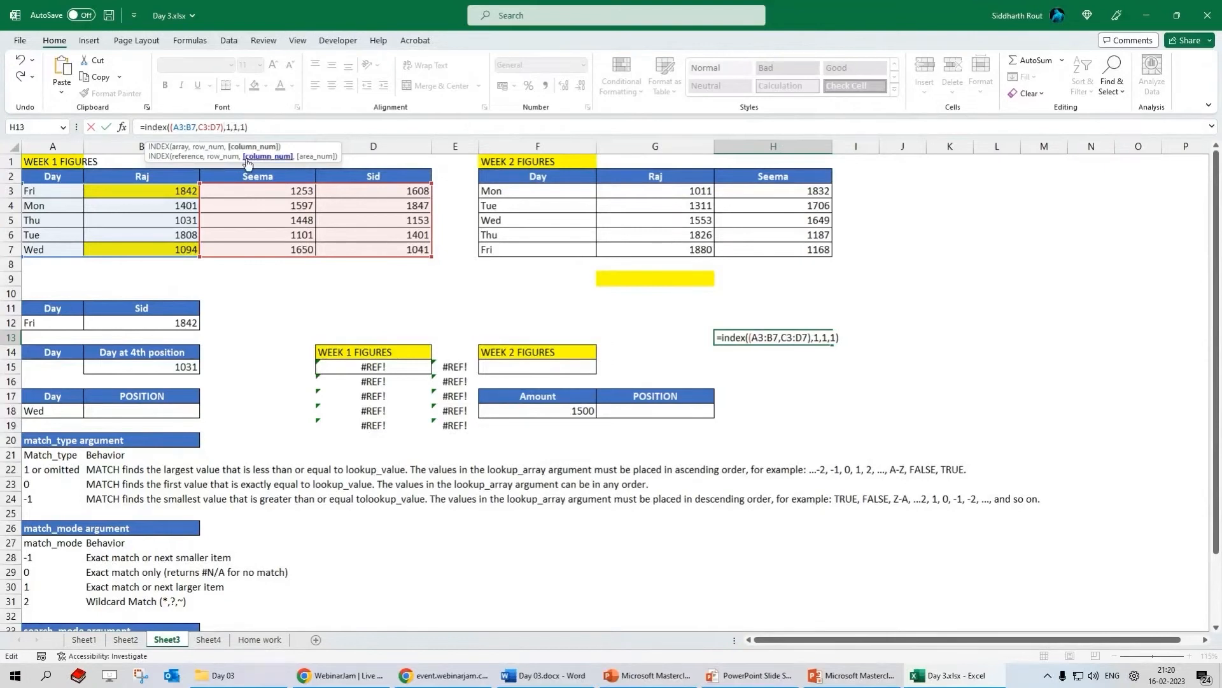
key("Delete")
type("2")
key("Right")
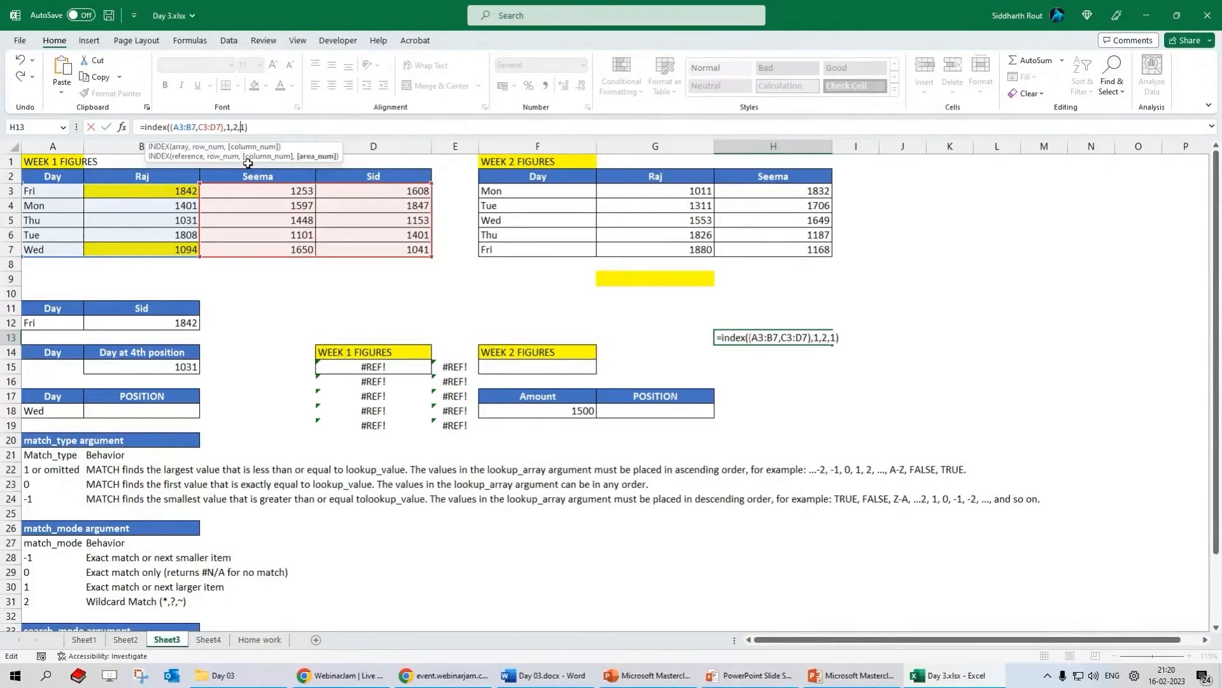
key("ctrl+Return")
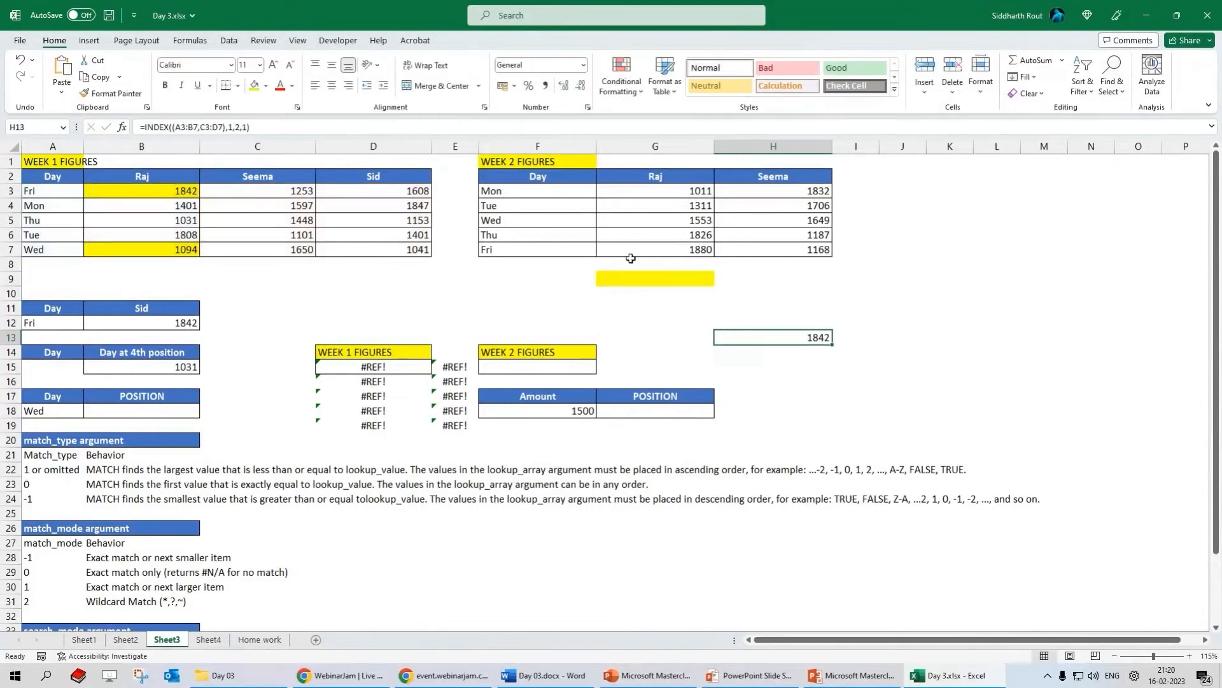
- Examine the reference ranges, row, column and area arguments of the INDEX formula in H13 against row 3 and column B
double_click(775, 339)
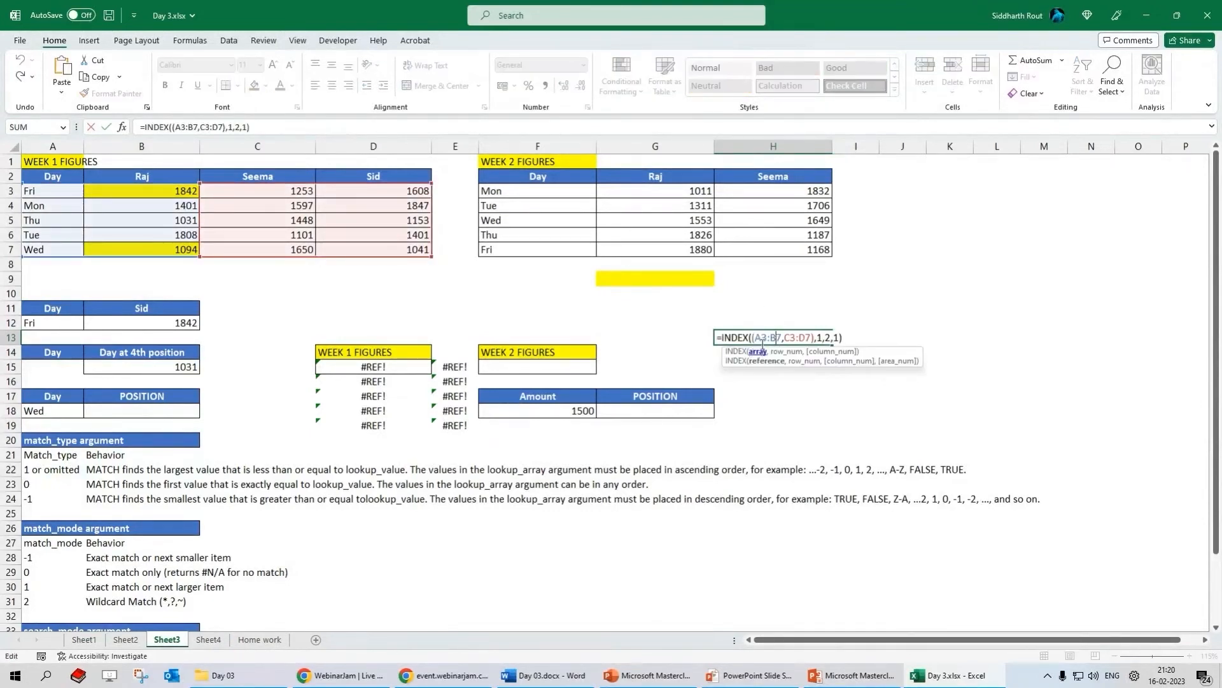
left_click_drag(752, 338, 817, 340)
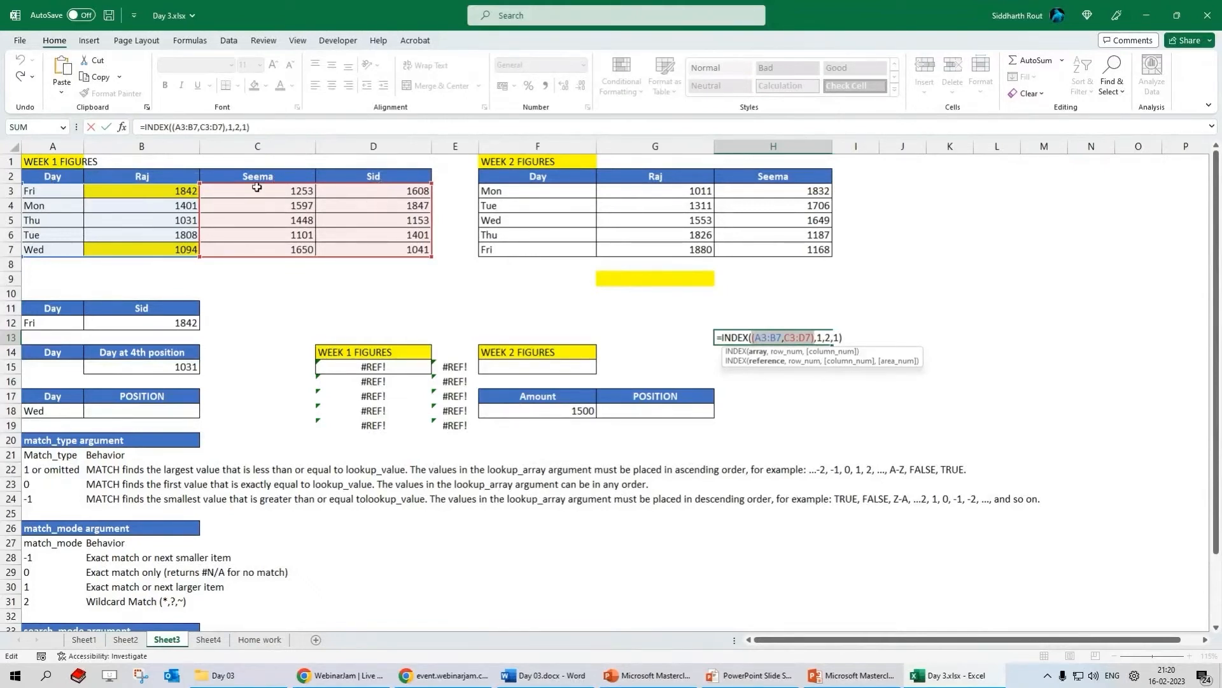
left_click(820, 336)
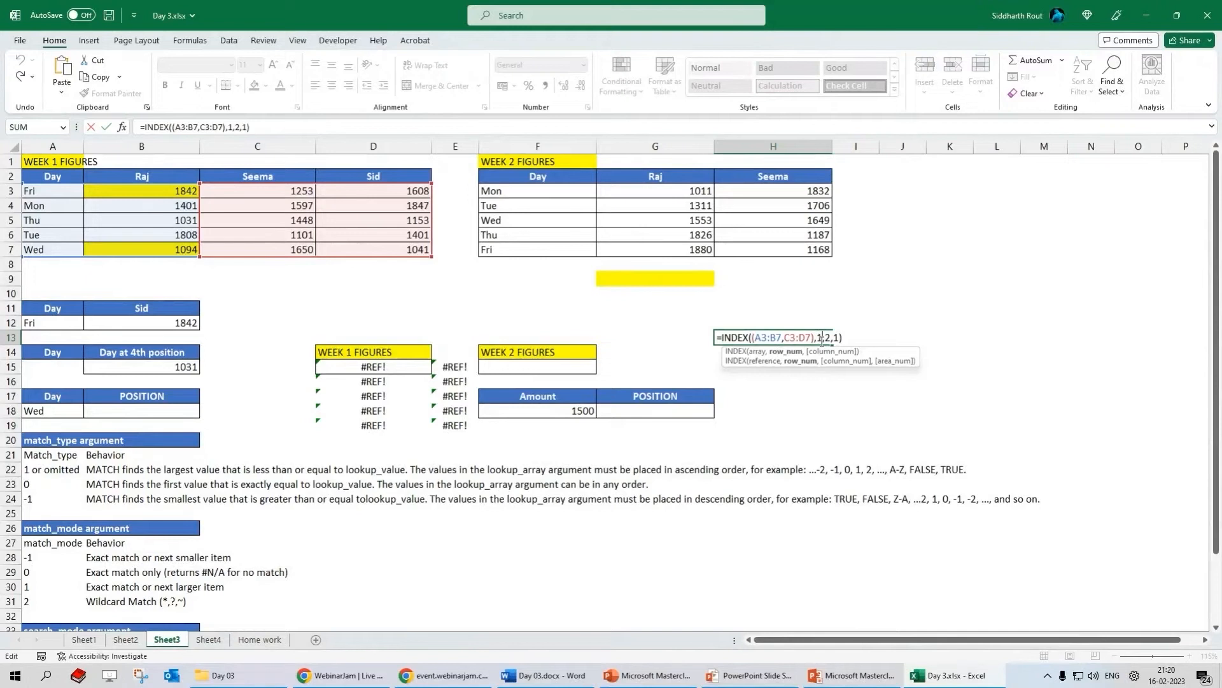
left_click(827, 338)
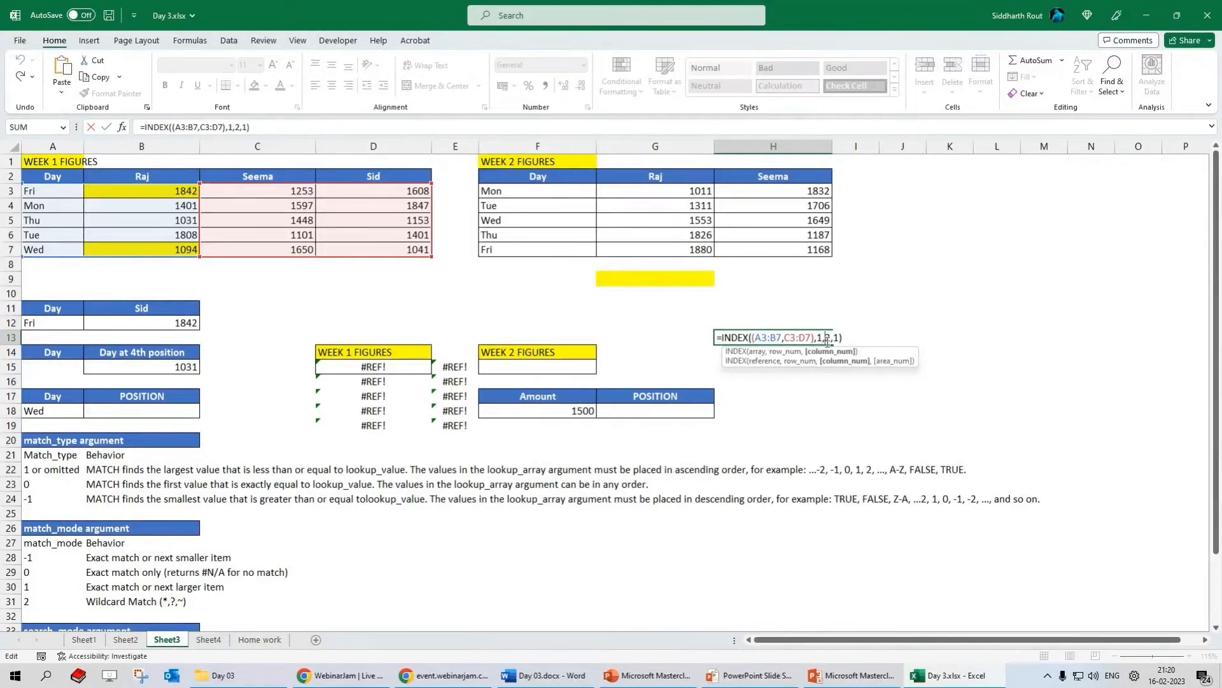
left_click(836, 338)
key("ctrl+Return")
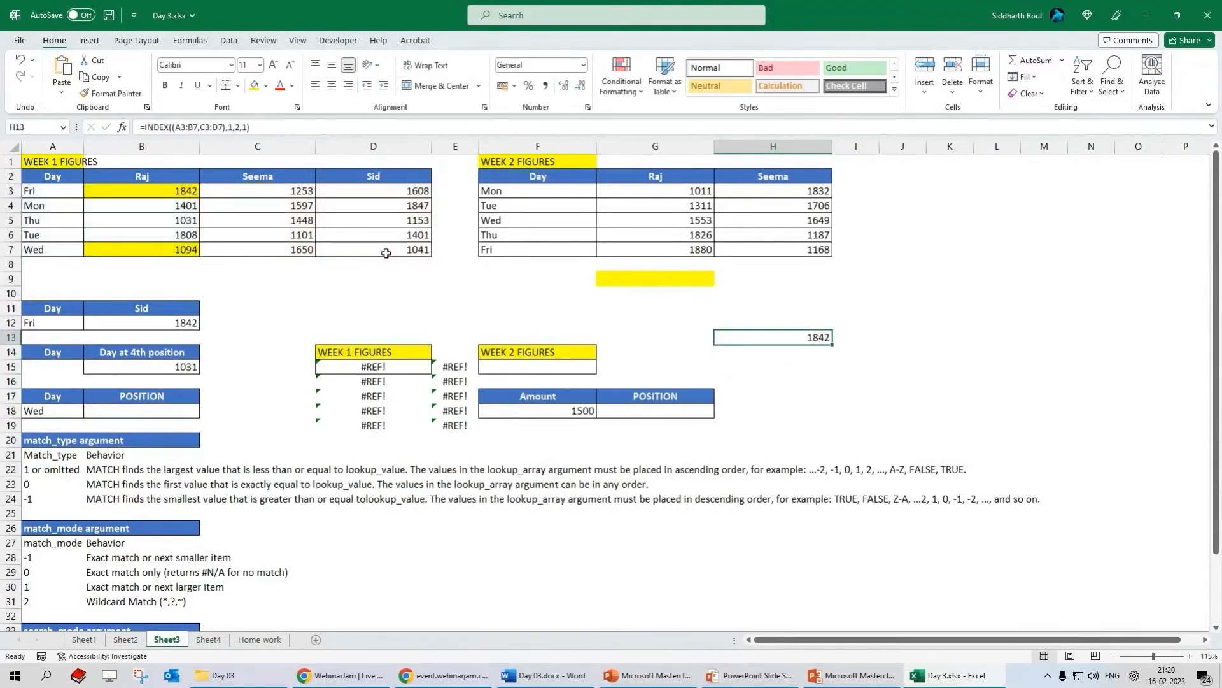
left_click(136, 195)
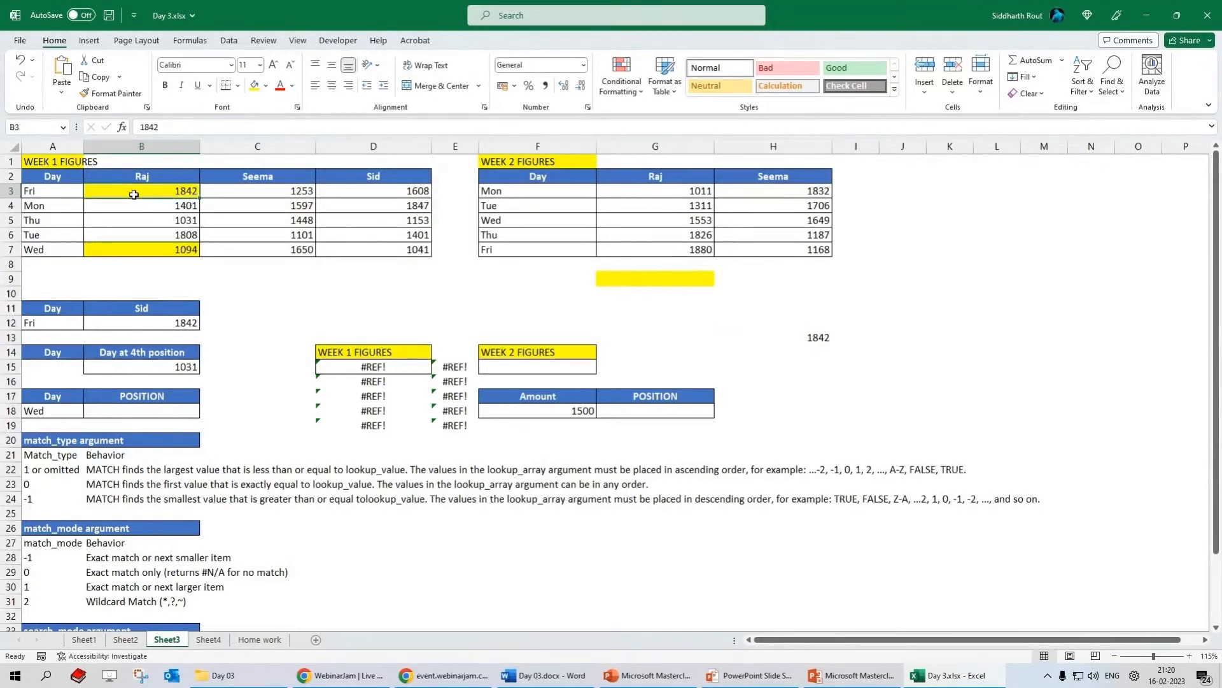
left_click(10, 191)
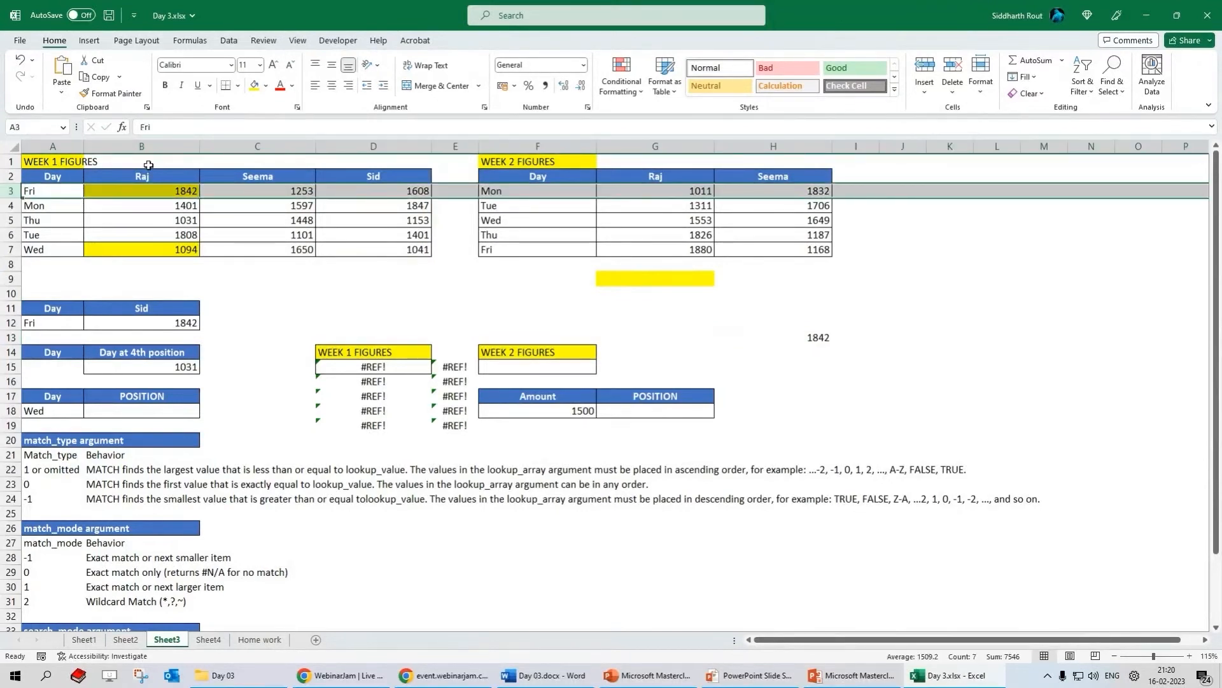
left_click(148, 142)
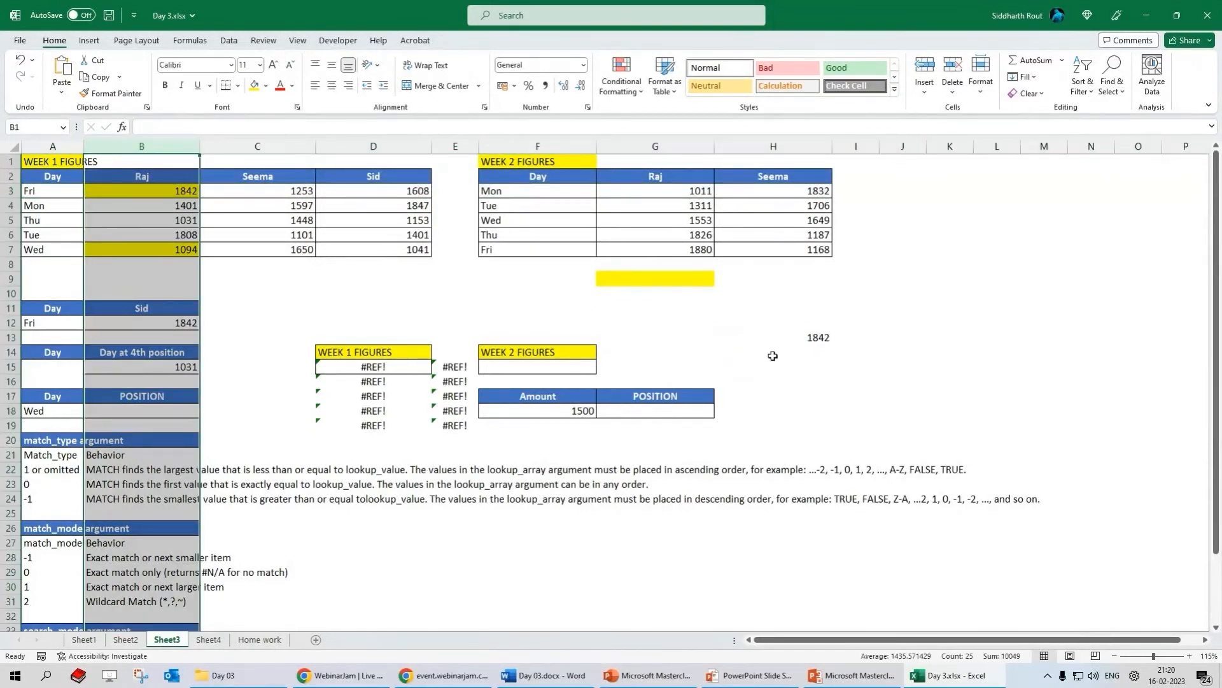
- Set the area number of the INDEX formula in H13 to 2
left_click(810, 339)
double_click(231, 127)
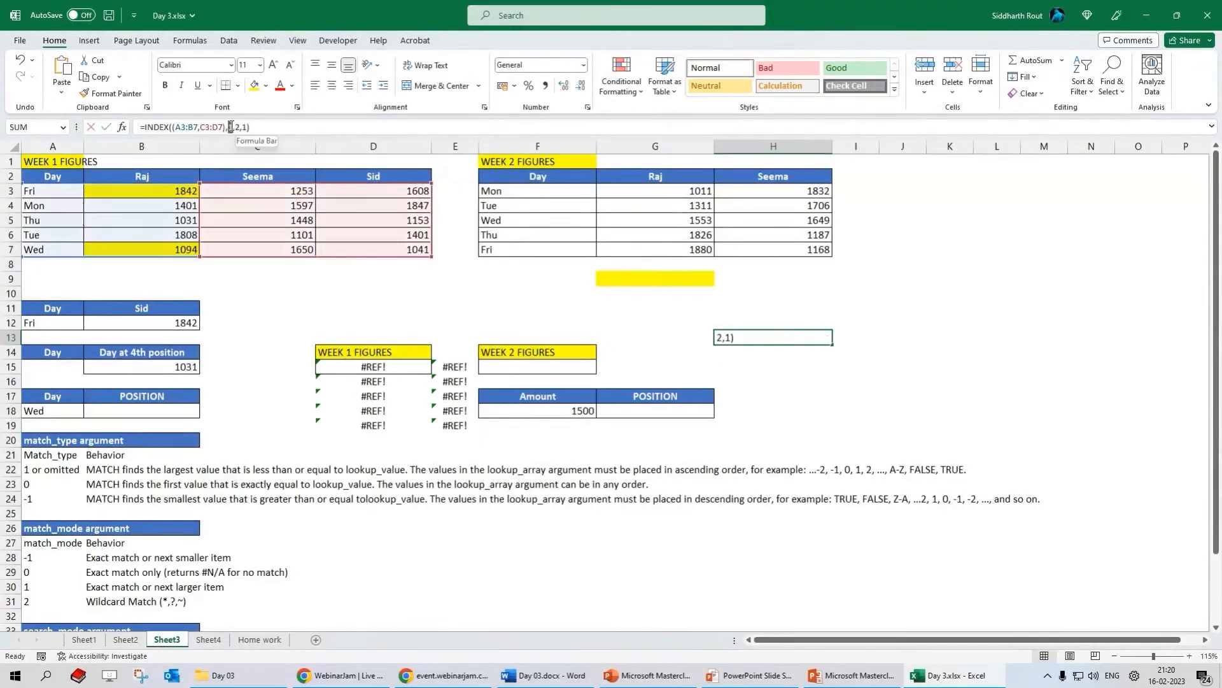
type("1,2")
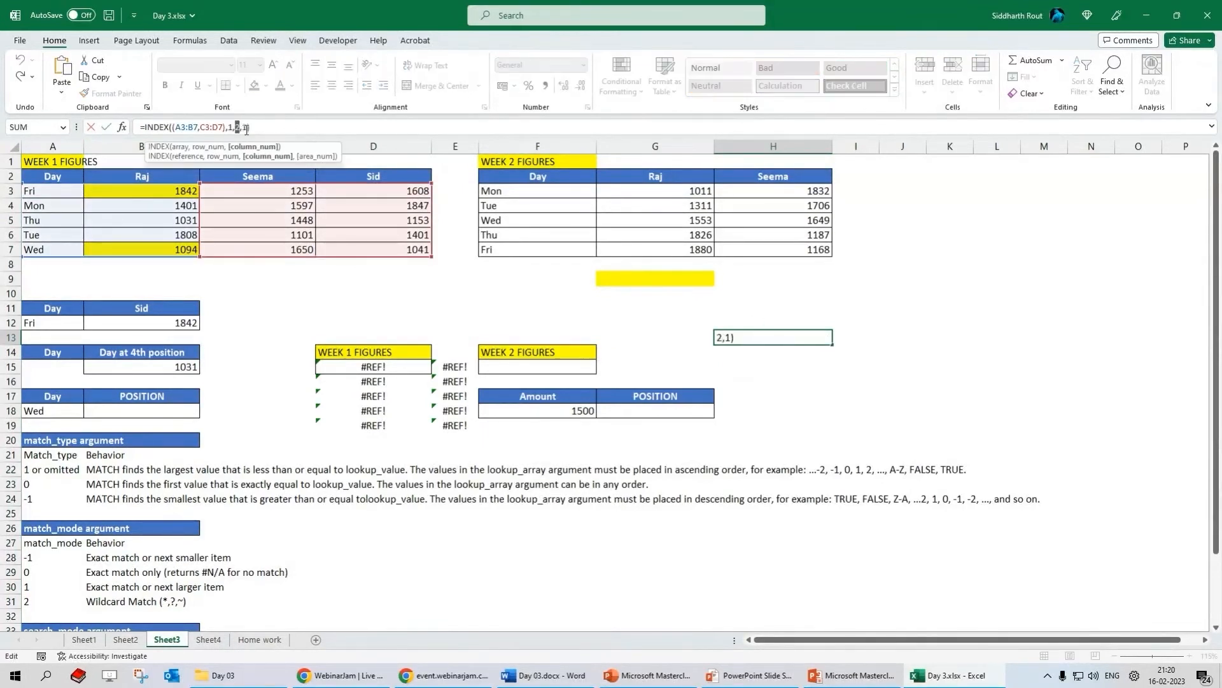
double_click(244, 127)
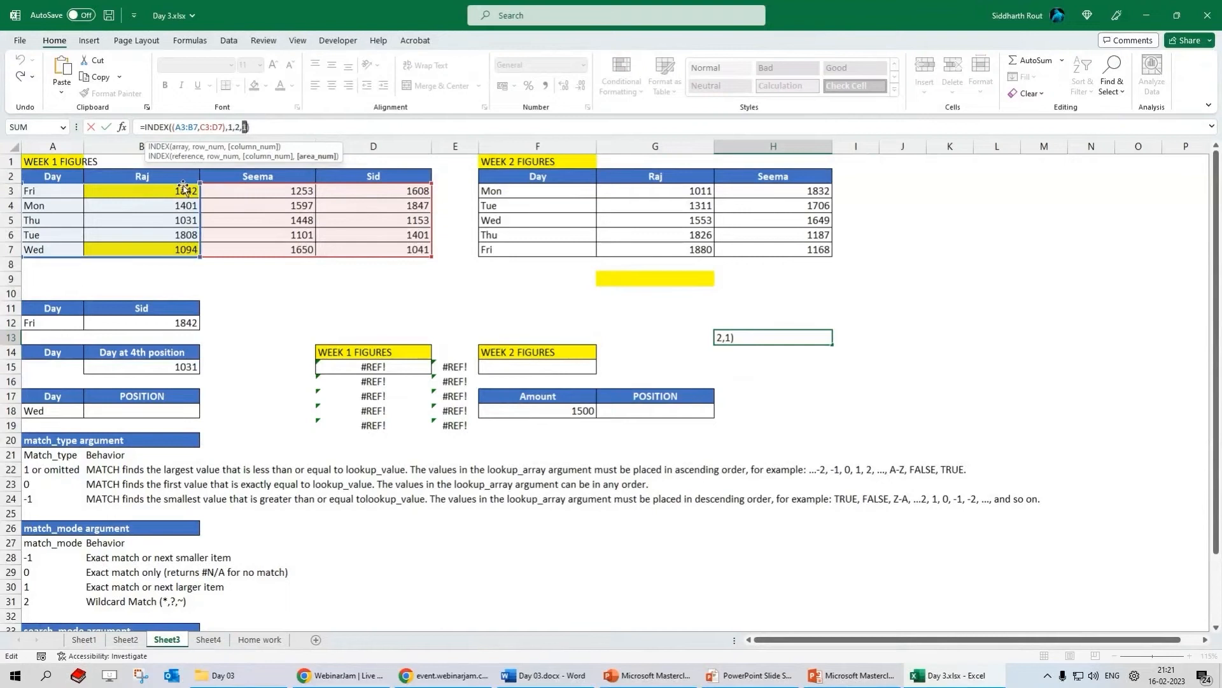
left_click(245, 128)
double_click(245, 127)
type("2")
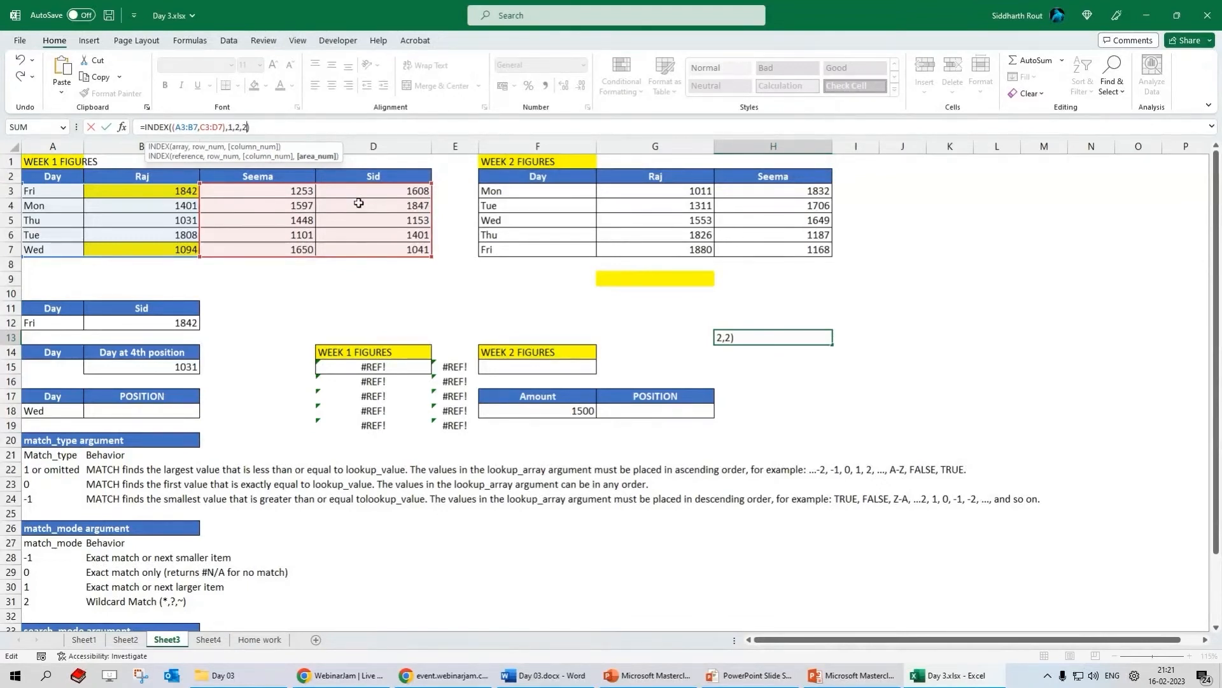
key("Return")
key("Up")
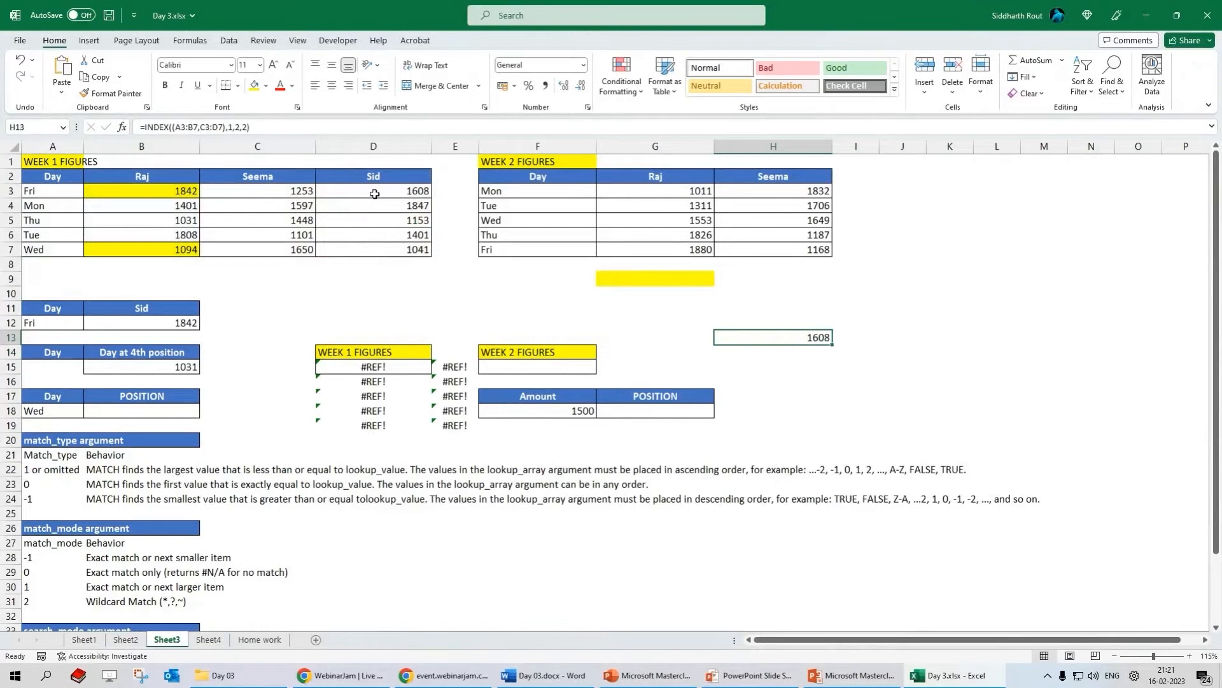
- Highlight cell D3 in the Week 1 table with a yellow fill
left_click(375, 193)
left_click(254, 85)
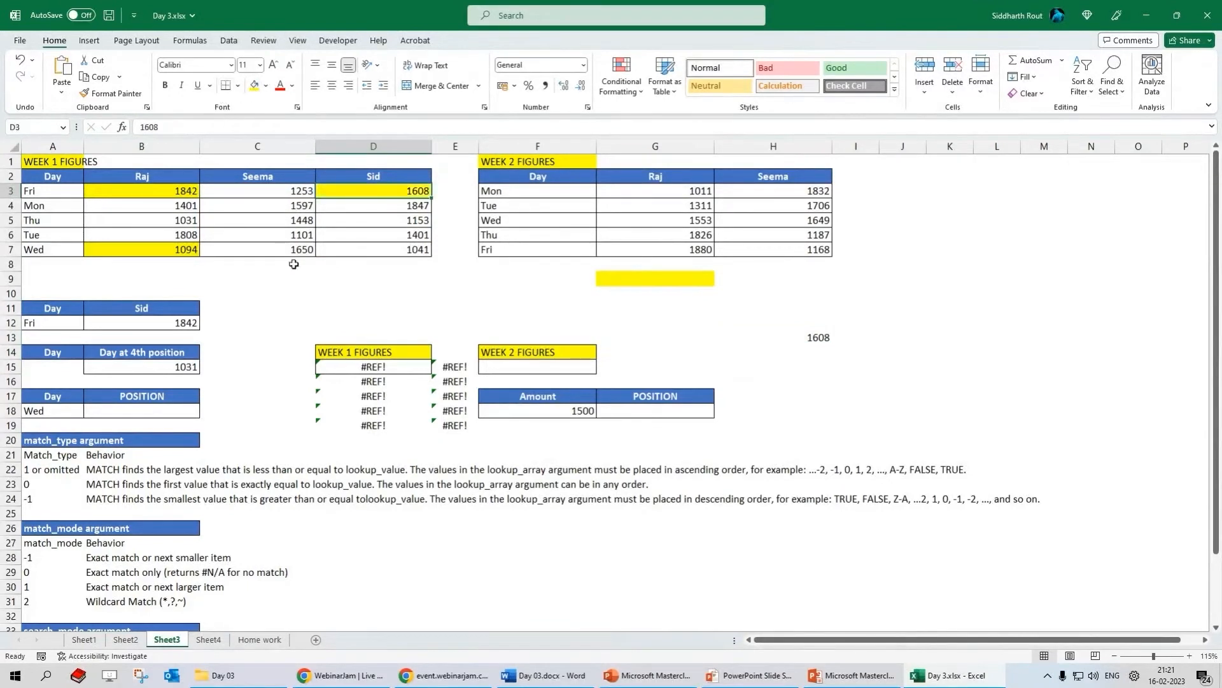
- Replace the two reference ranges of the INDEX formula in H13 with A3:D7 and F3:H7
left_click(804, 338)
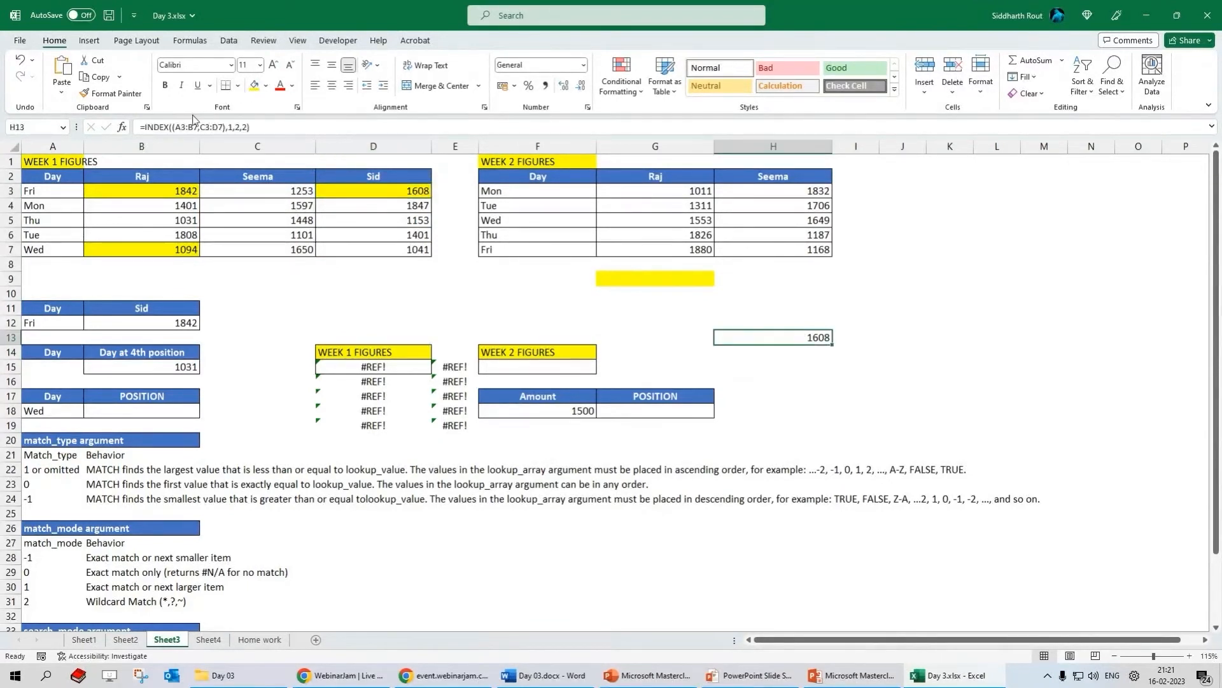
left_click(145, 126)
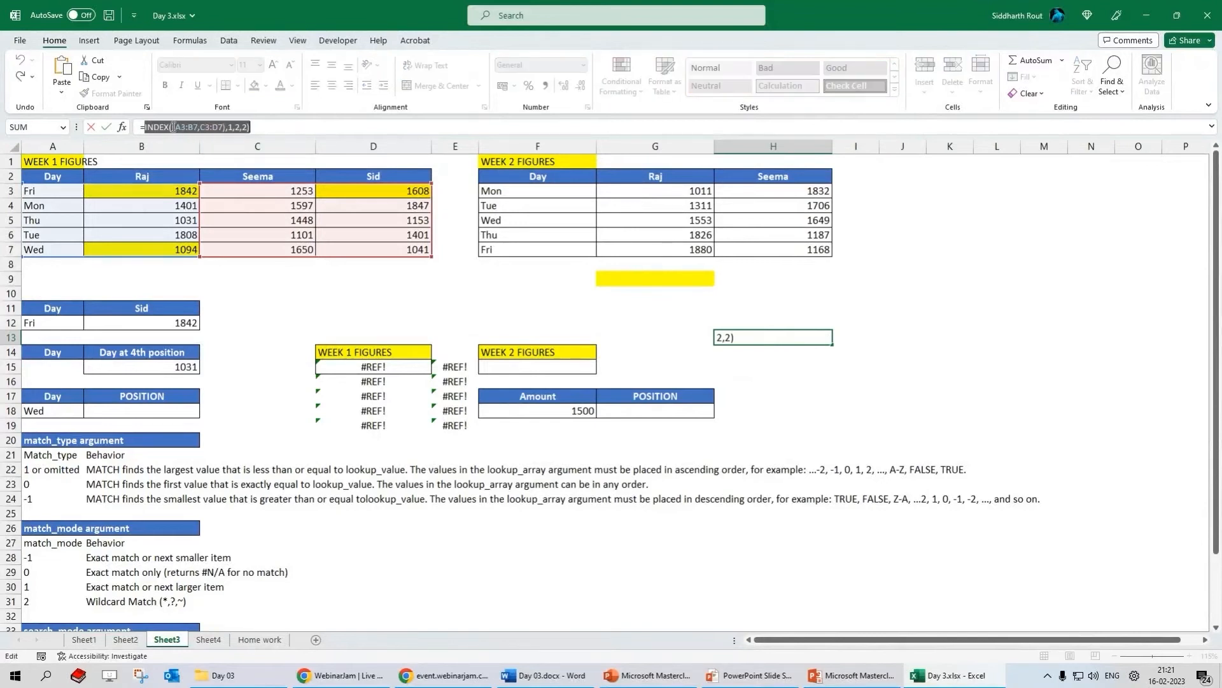
left_click_drag(171, 126, 225, 127)
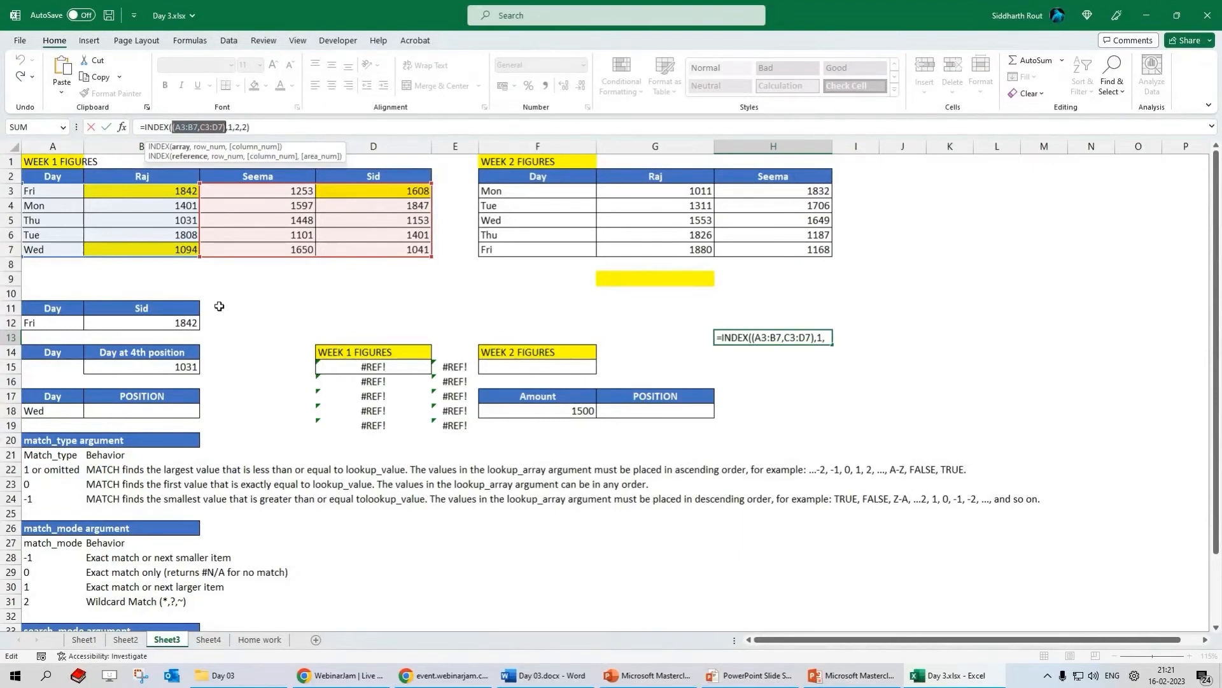
key("ctrl+Return")
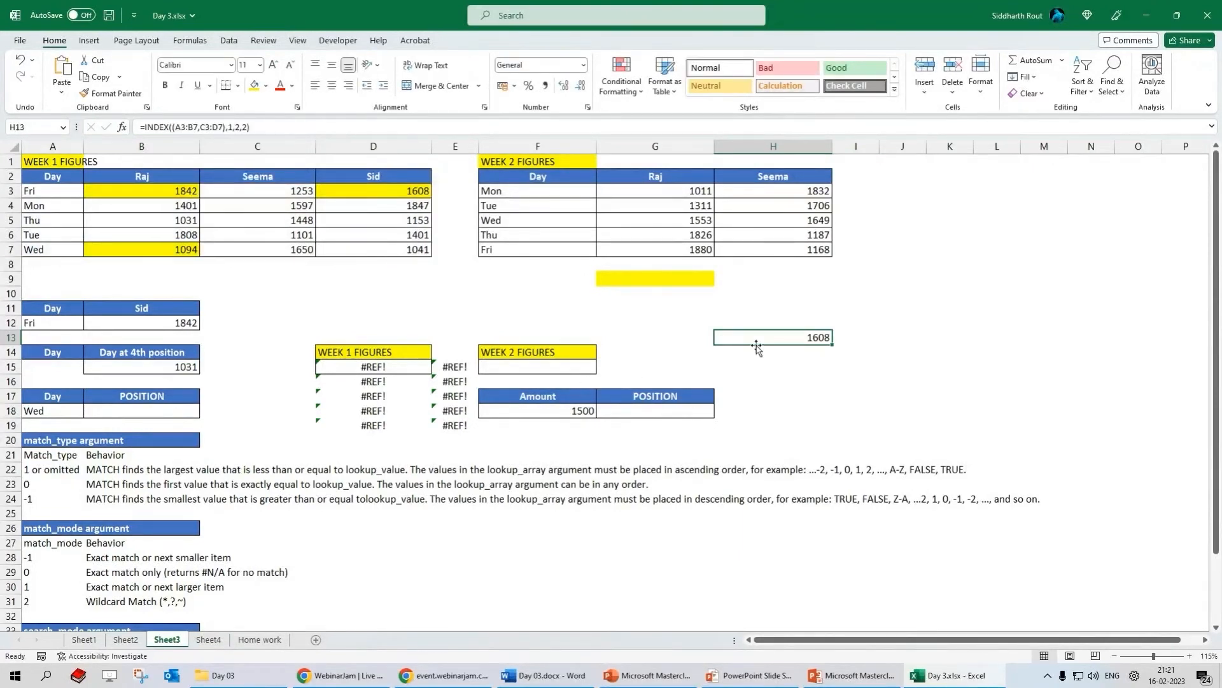
left_click_drag(176, 128, 197, 129)
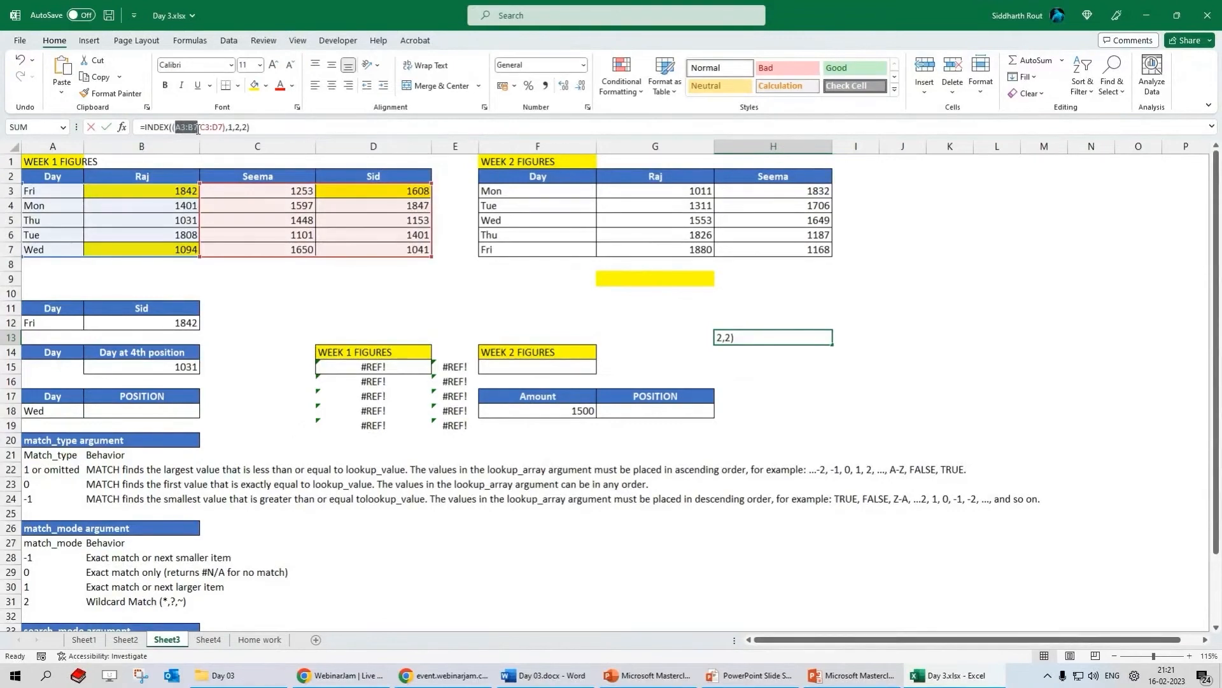
left_click_drag(39, 186, 411, 249)
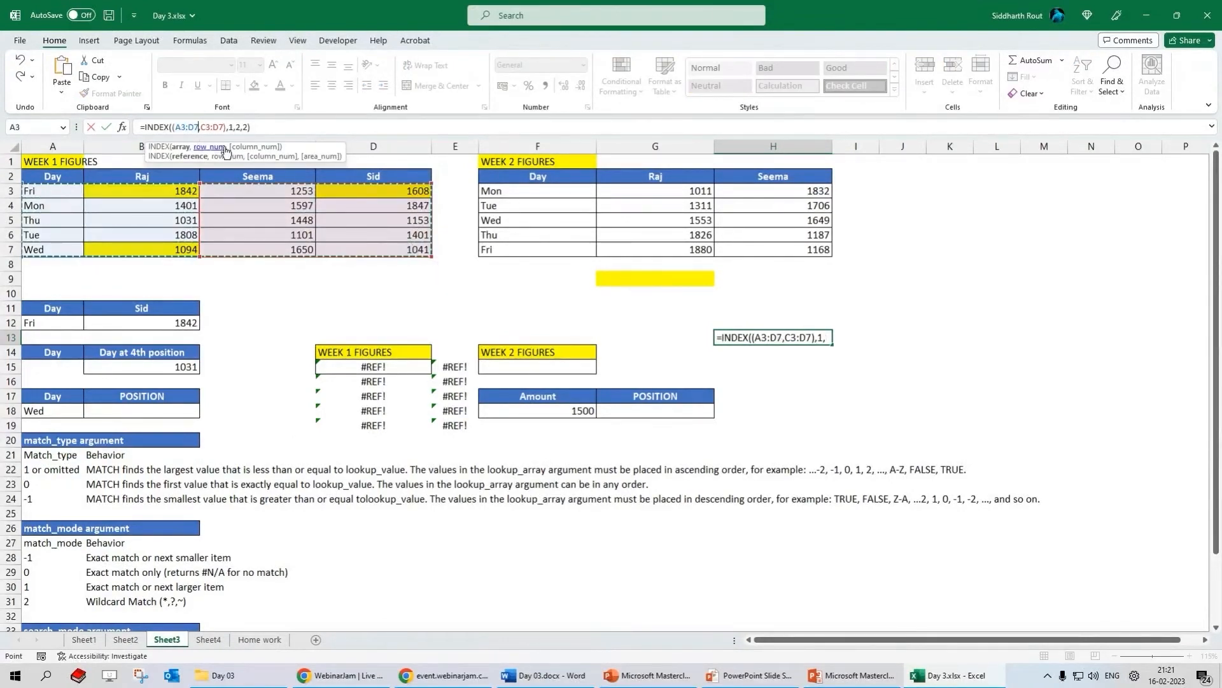
left_click_drag(204, 128, 223, 128)
left_click_drag(492, 189, 773, 244)
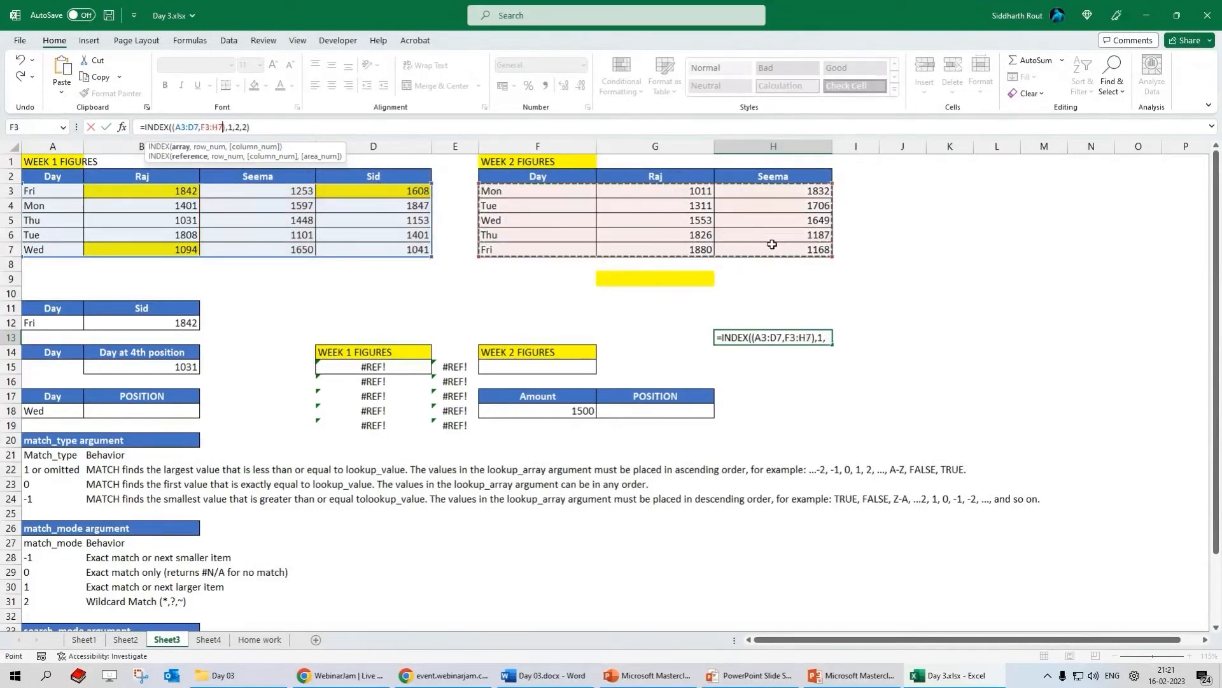
key("ctrl+Return")
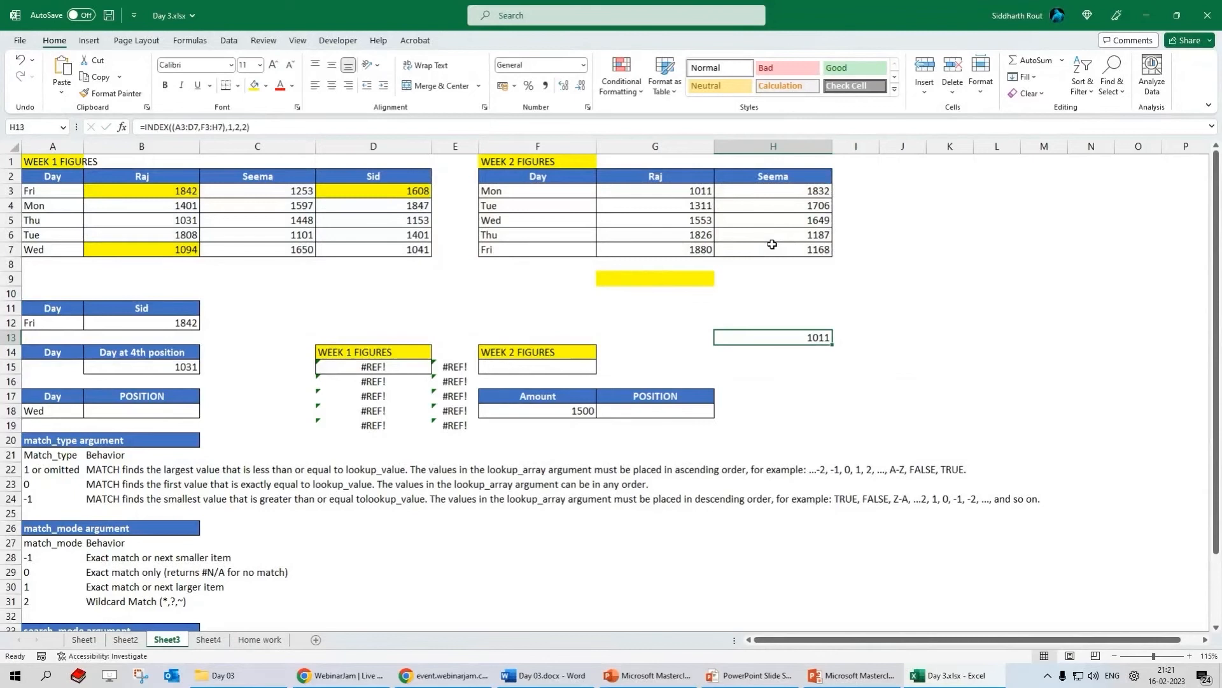
- Set the area number of the INDEX formula in H13 to 1 and check it against the Week 1 table in A2:D7
left_click(230, 127)
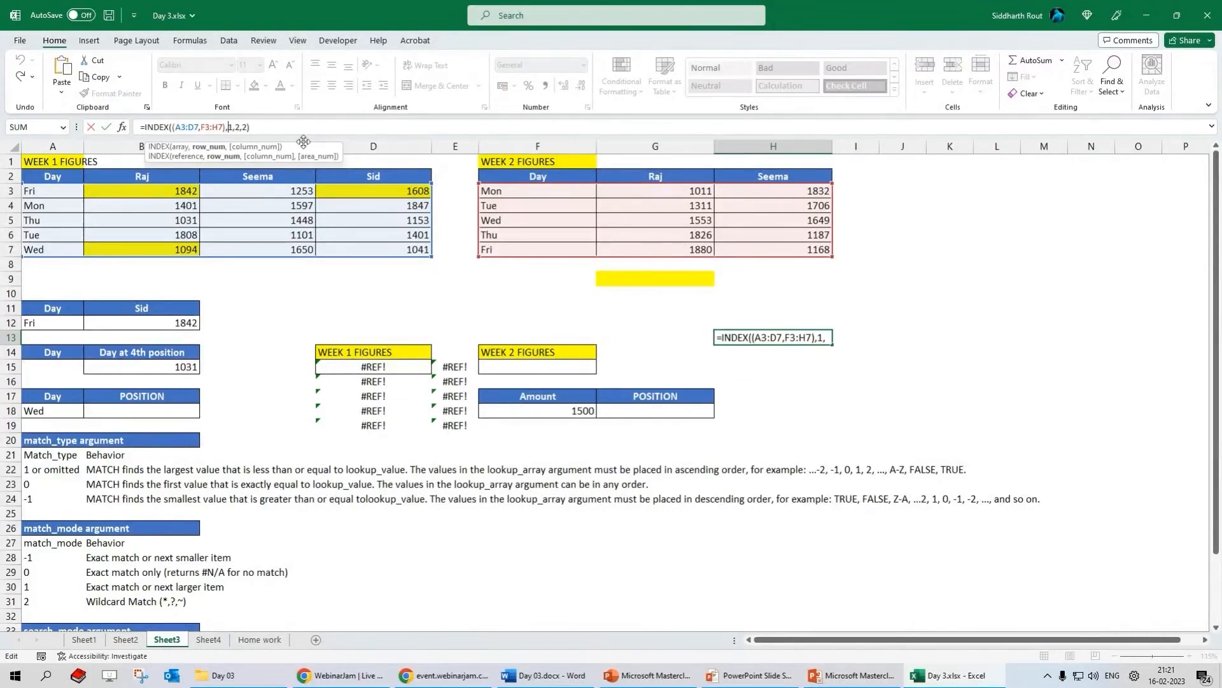
left_click(245, 126)
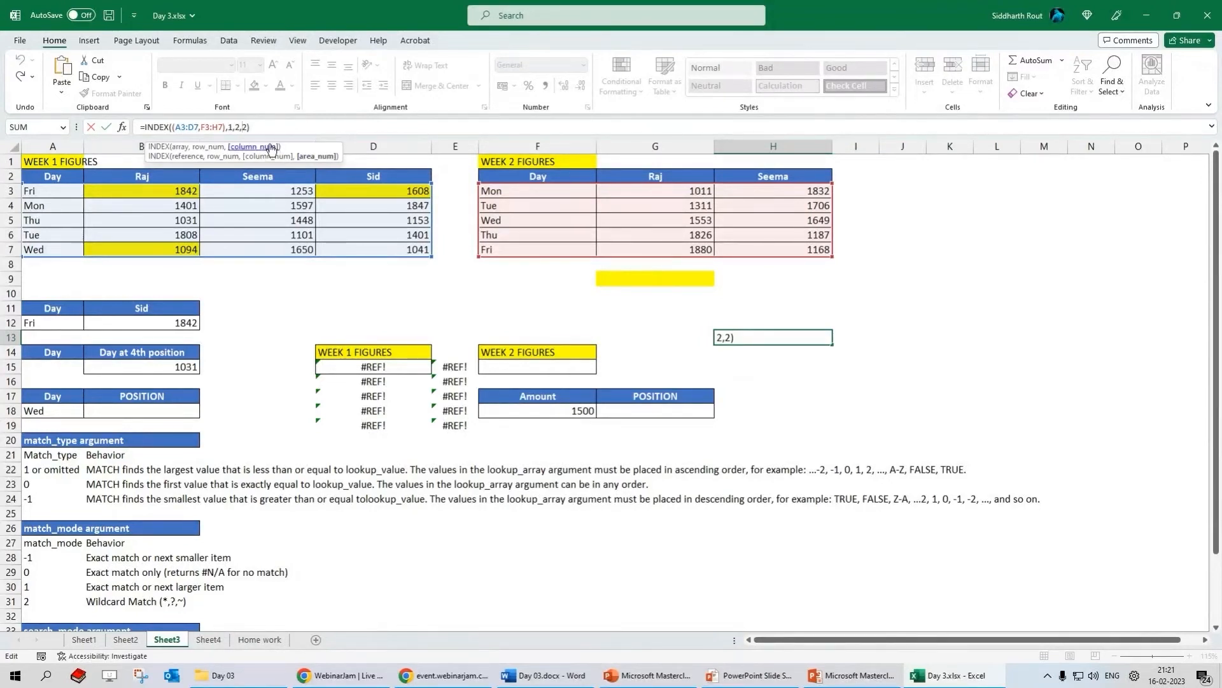
key("Return")
key("Up")
left_click(122, 185)
left_click_drag(56, 177, 399, 249)
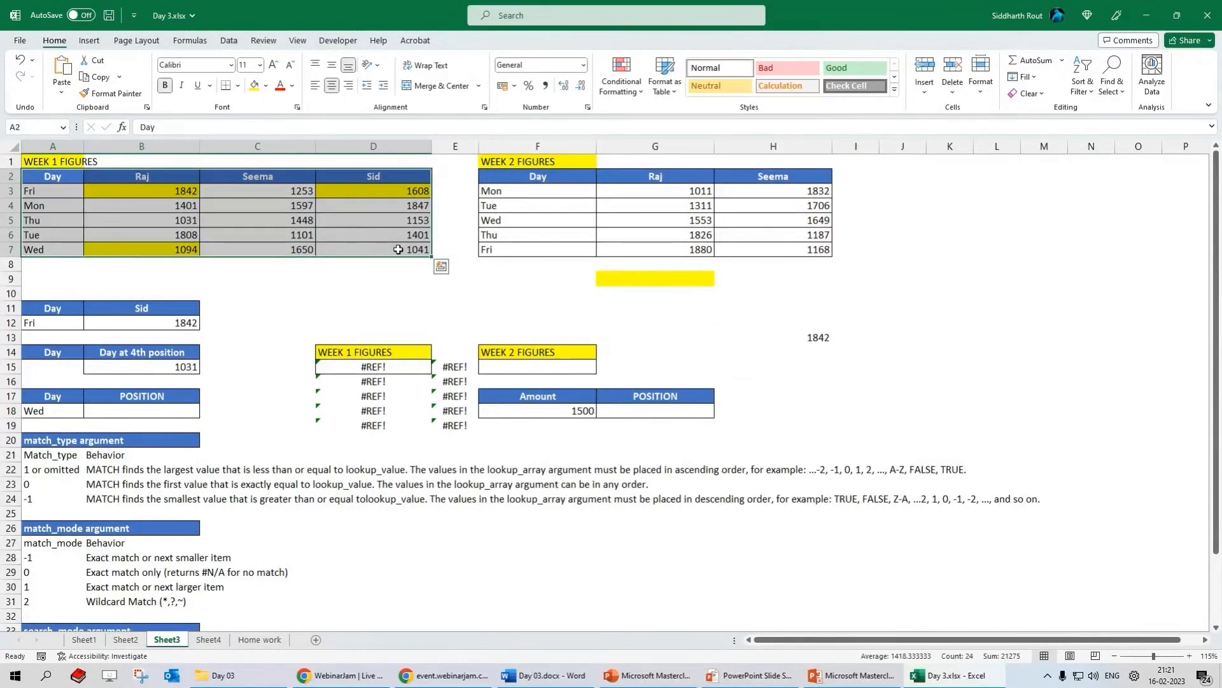
left_click(804, 340)
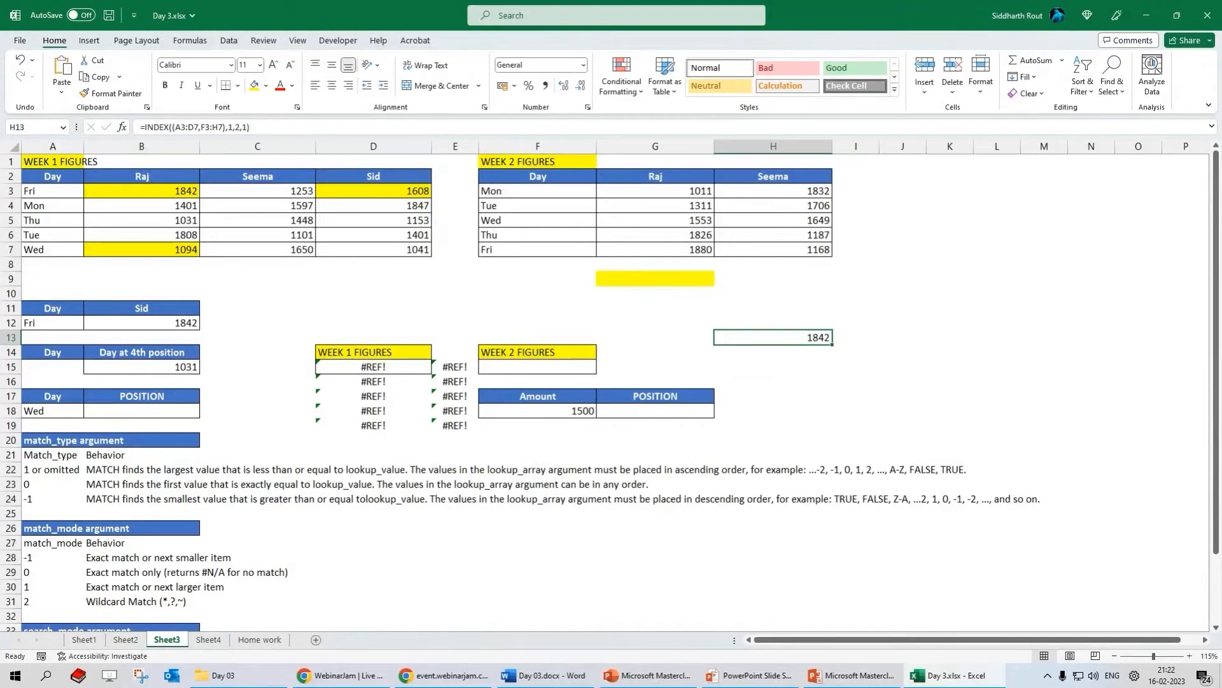
- Clear the #REF! results in D15:E19 and the INDEX formula in H13
scroll(893, 327, "down", 2)
scroll(893, 326, "up", 2)
left_click(899, 292)
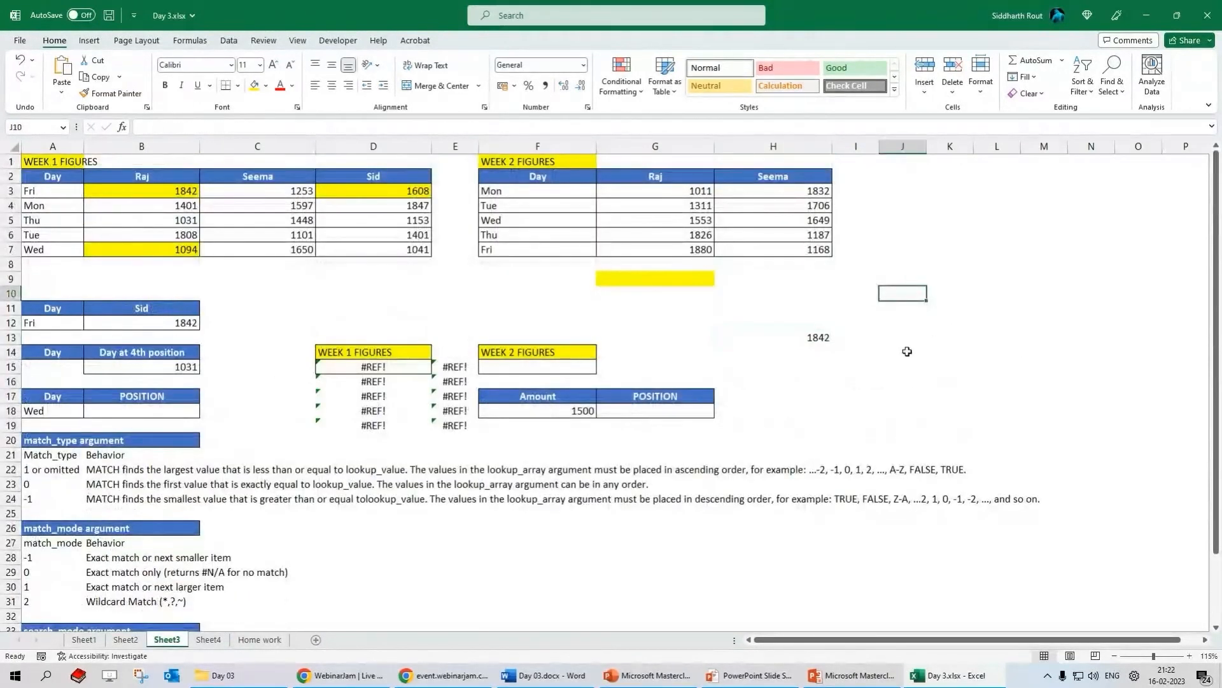
left_click_drag(364, 369, 448, 426)
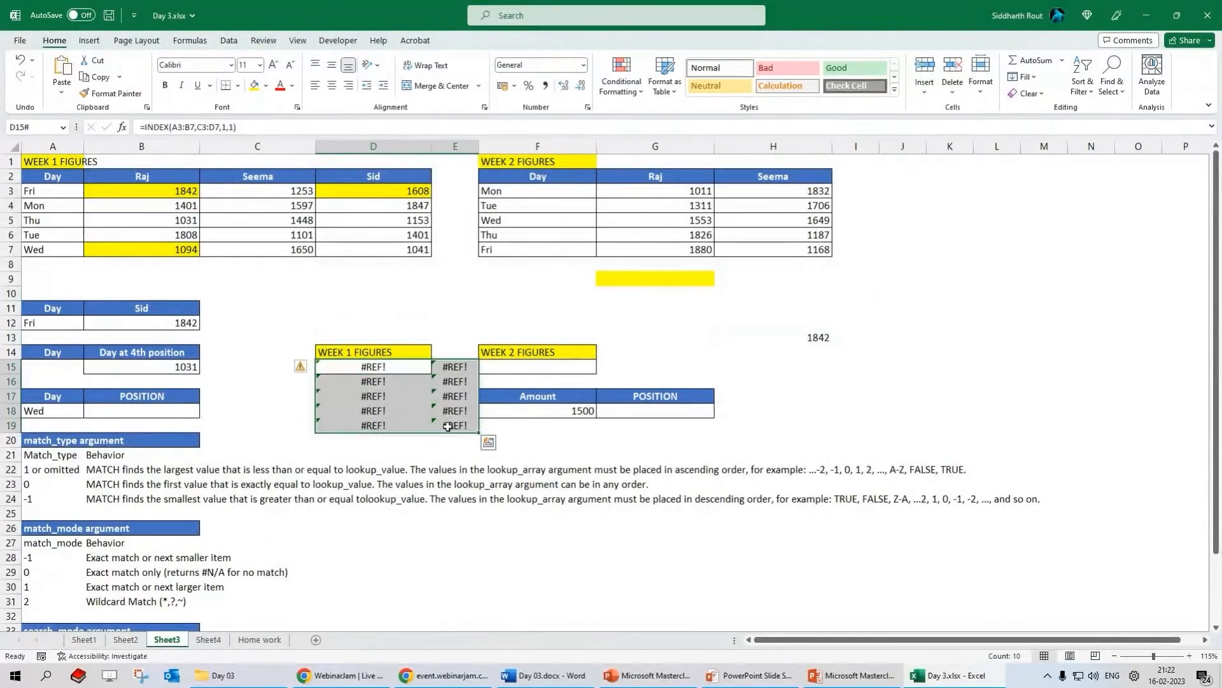
key("Delete")
left_click(811, 339)
key("Delete")
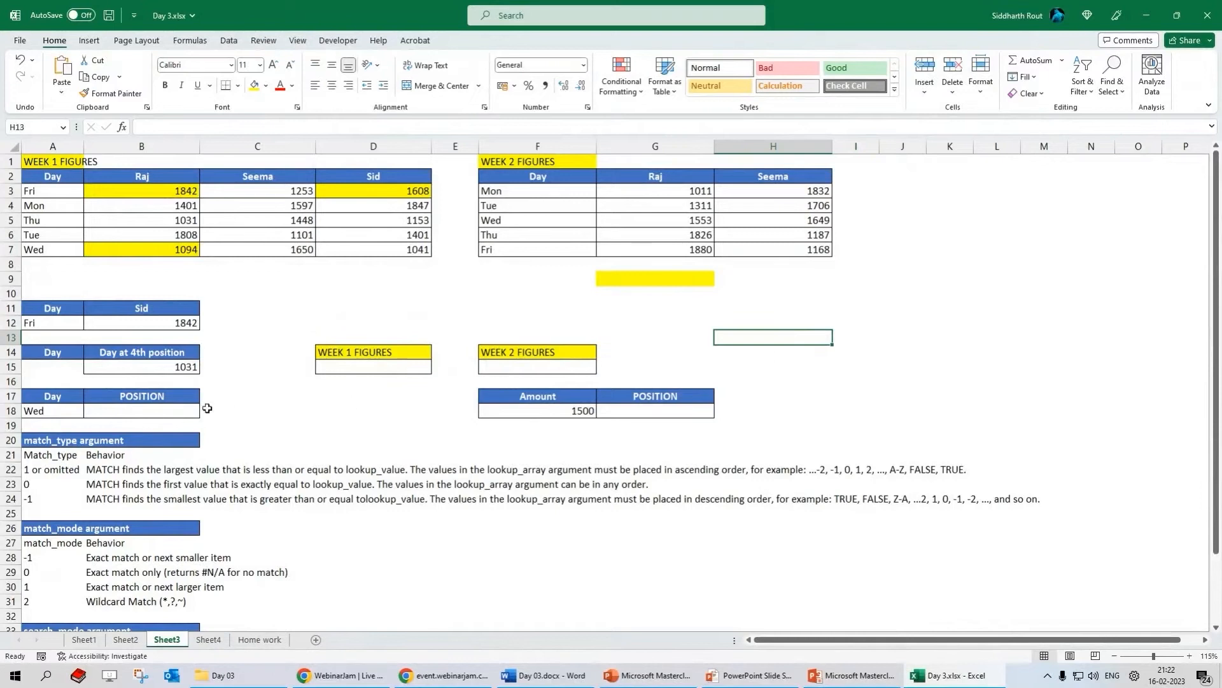
- Examine the match_type notes in rows 20 to 24 and the MATCH function's arguments using a trial formula in H14, then discard it
left_click_drag(26, 441, 1076, 513)
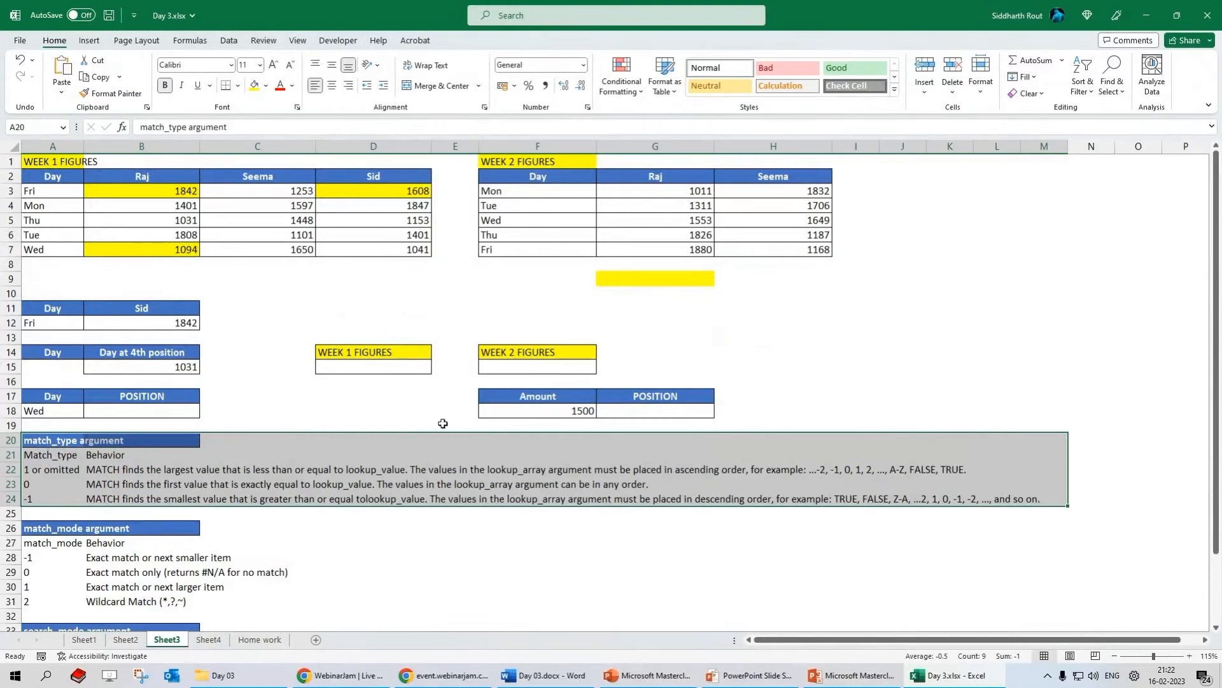
left_click(825, 356)
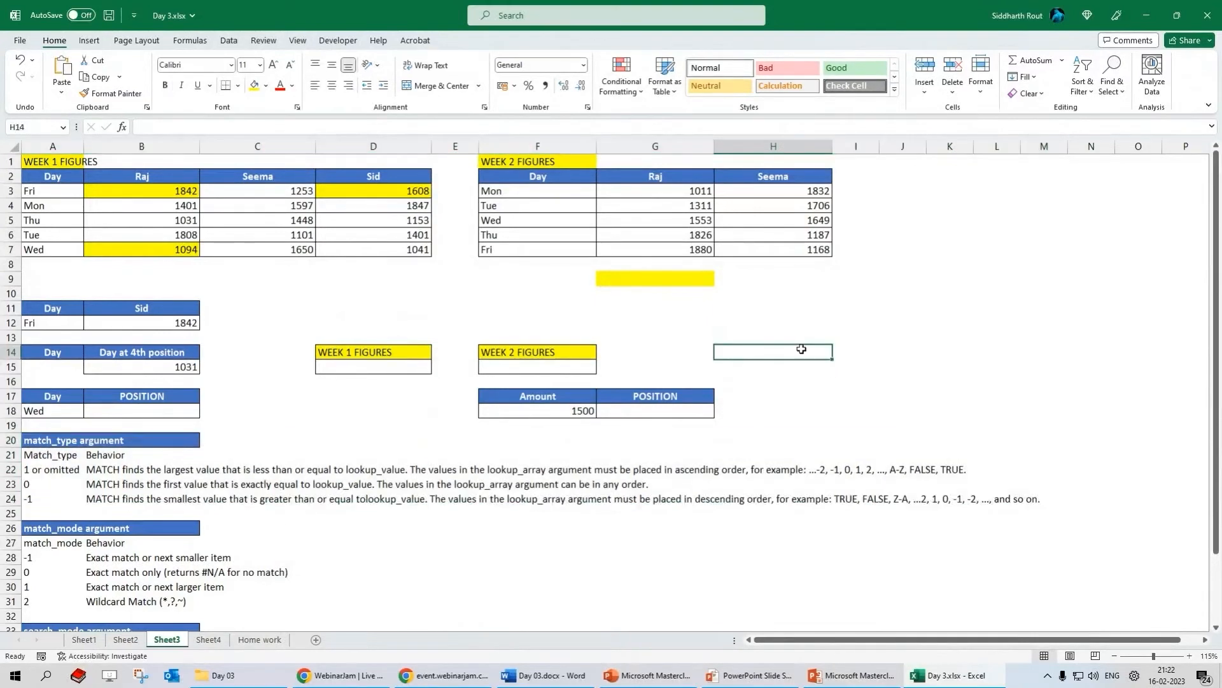
type("=match")
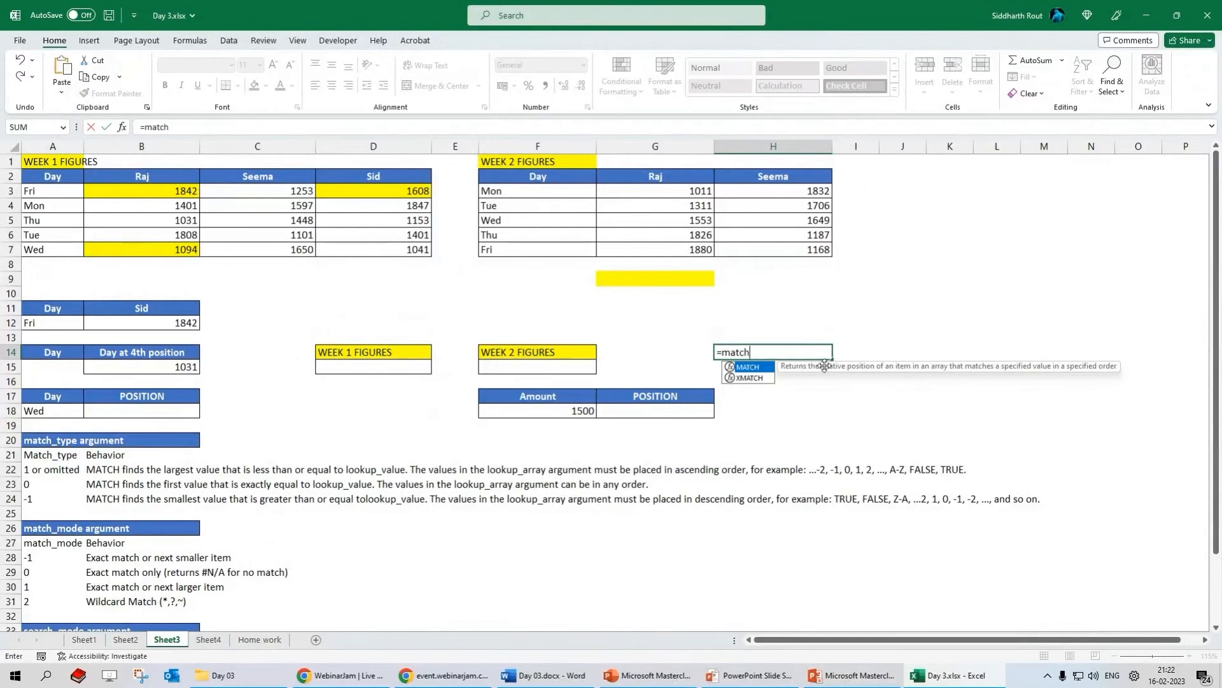
type("(")
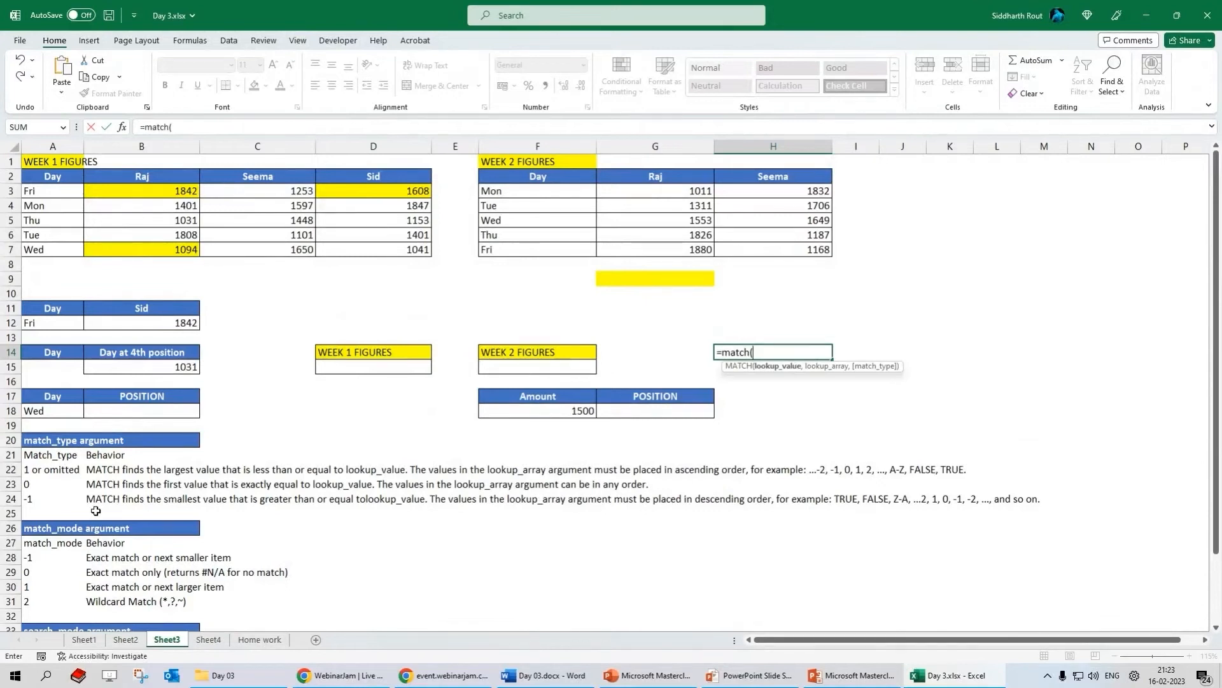
key("Escape")
left_click(131, 415)
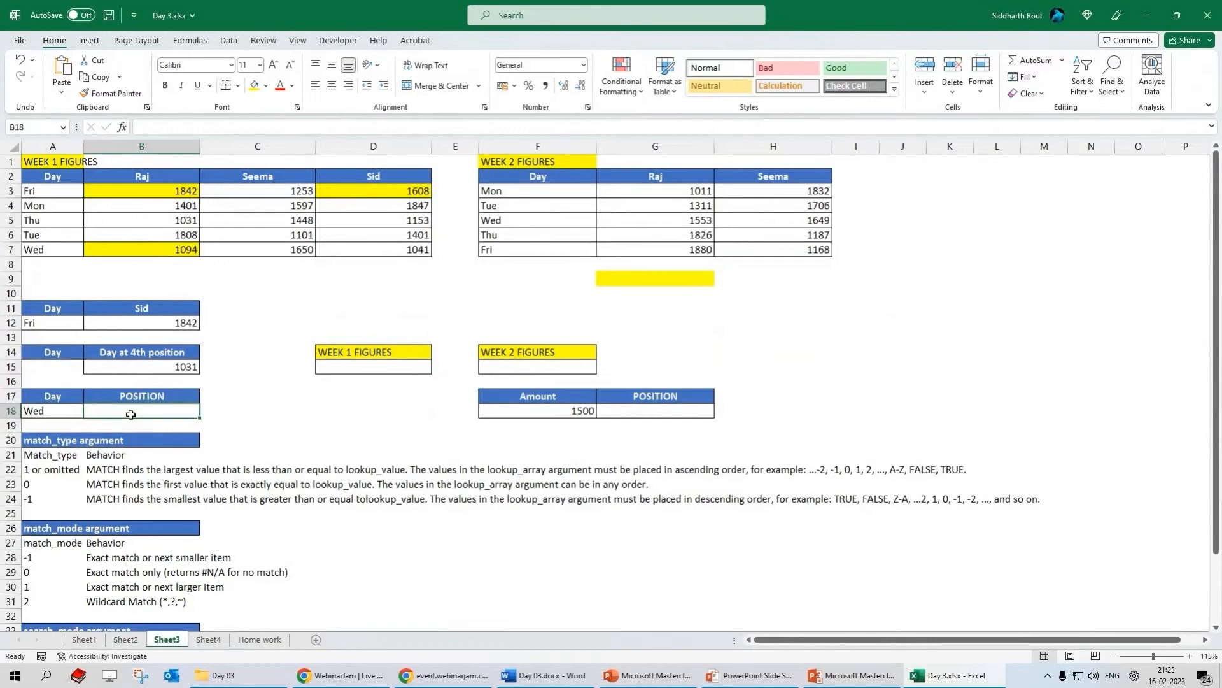
left_click(856, 321)
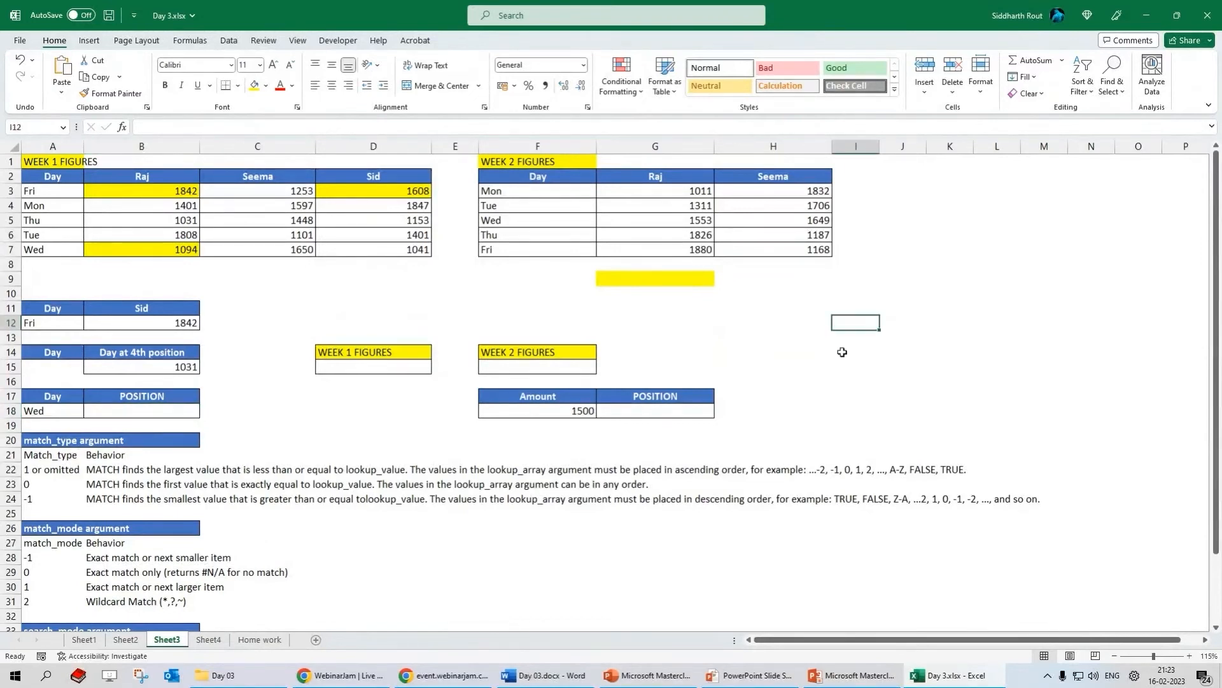
- Enter a MATCH formula in I12 that looks up A18 in the Week 1 day range A3:A7 with exact match type 0
type("=matc")
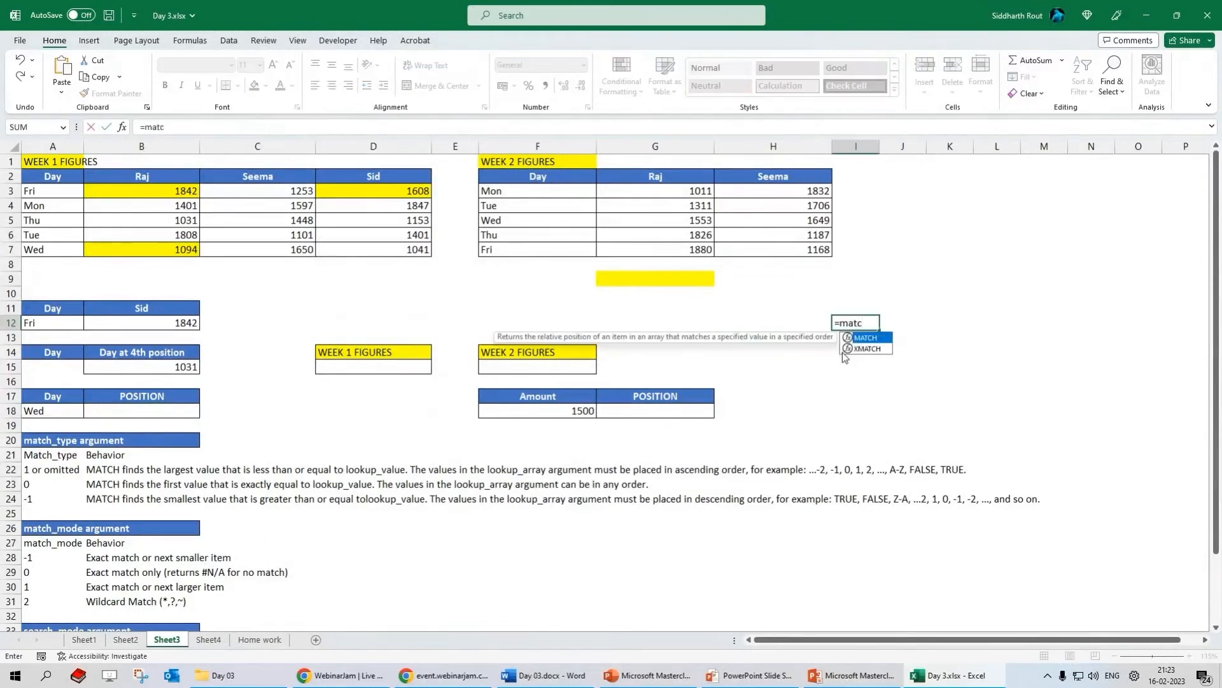
key("BackSpace")
type("ch(")
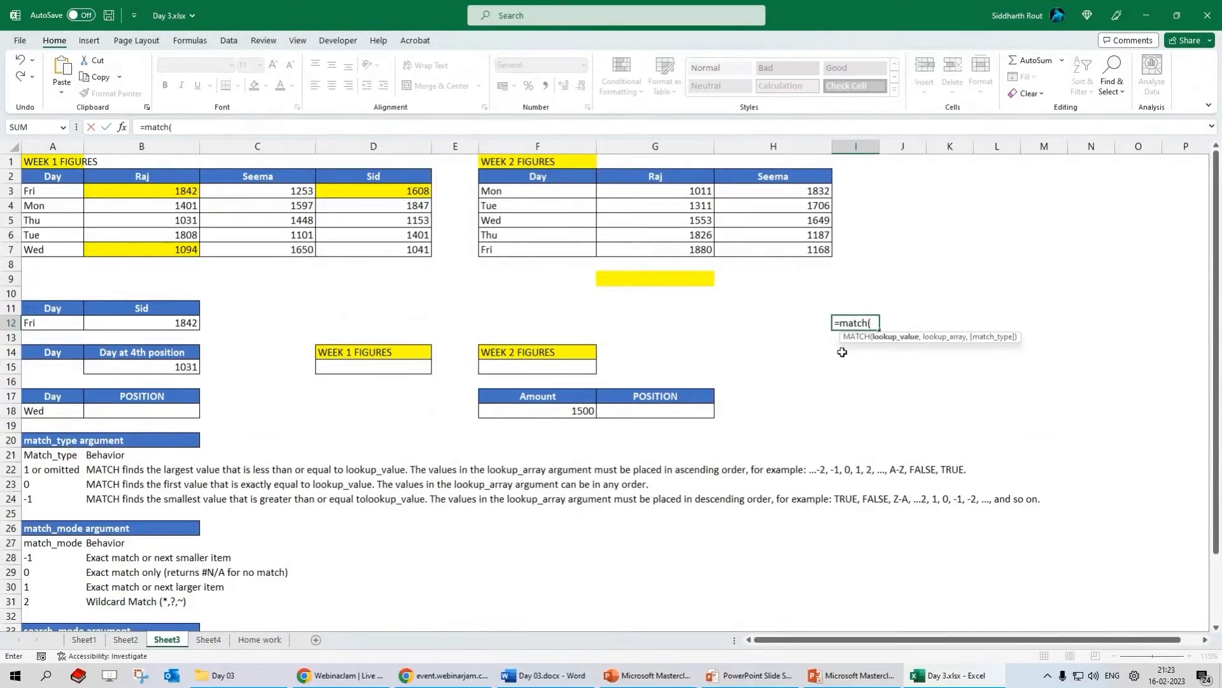
left_click(49, 411)
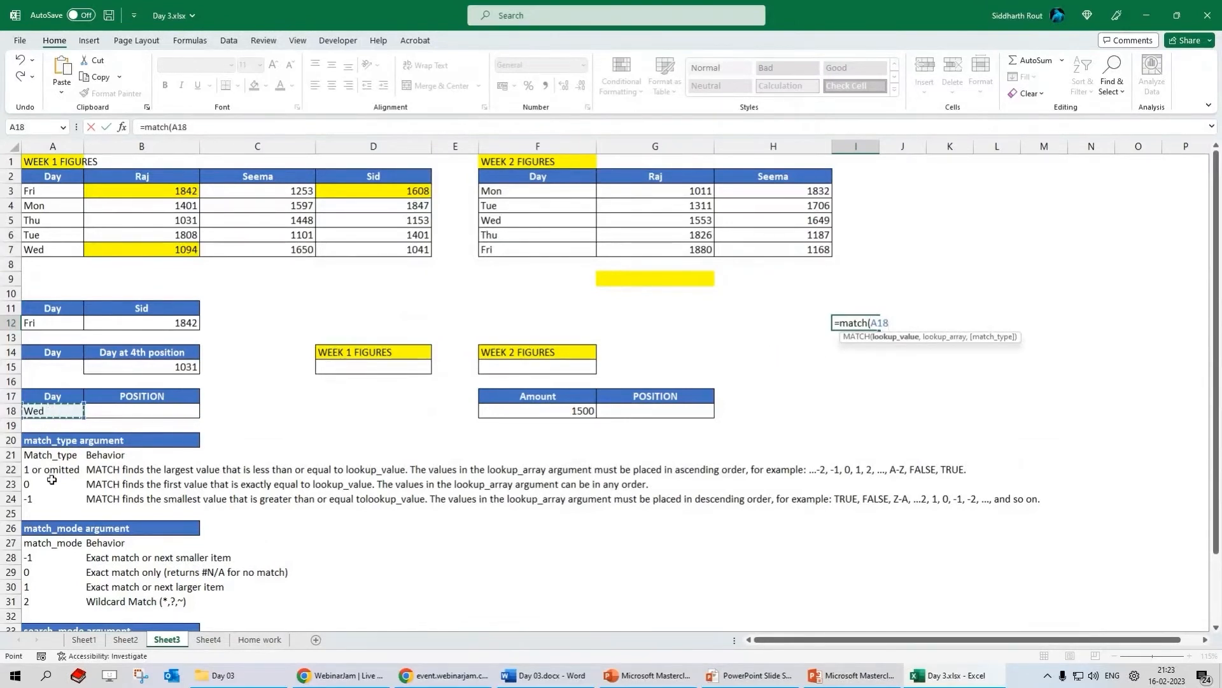
type(",")
left_click(53, 194)
left_click_drag(53, 194, 49, 250)
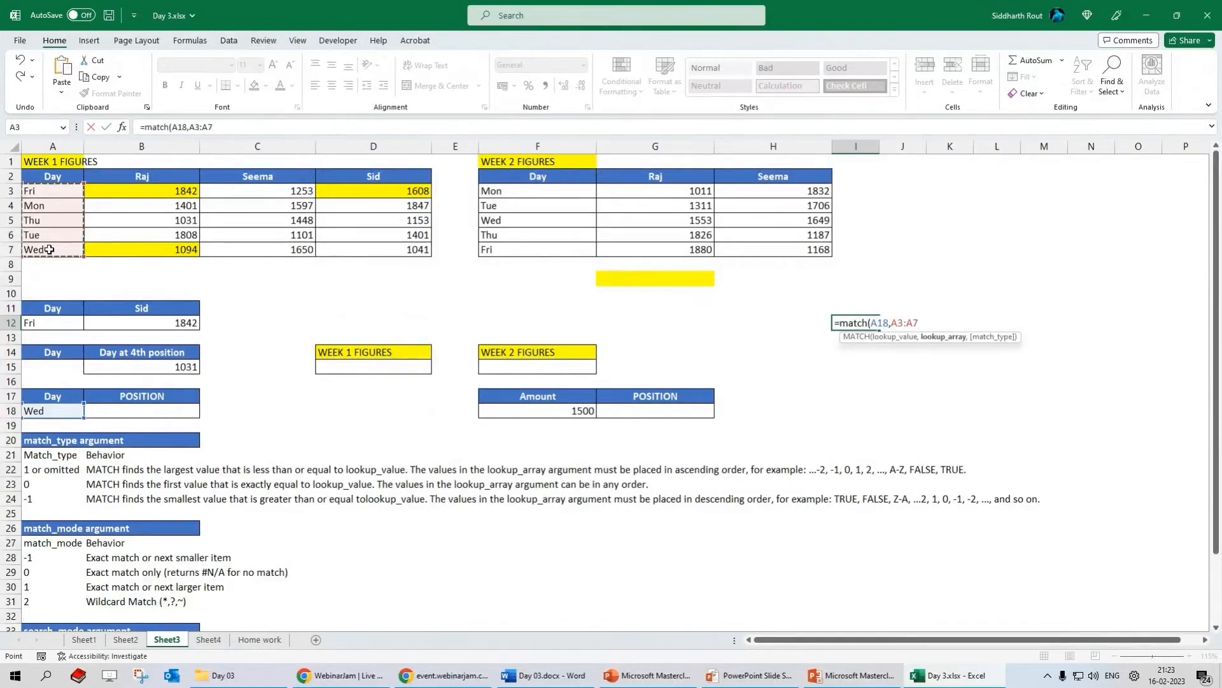
type(",")
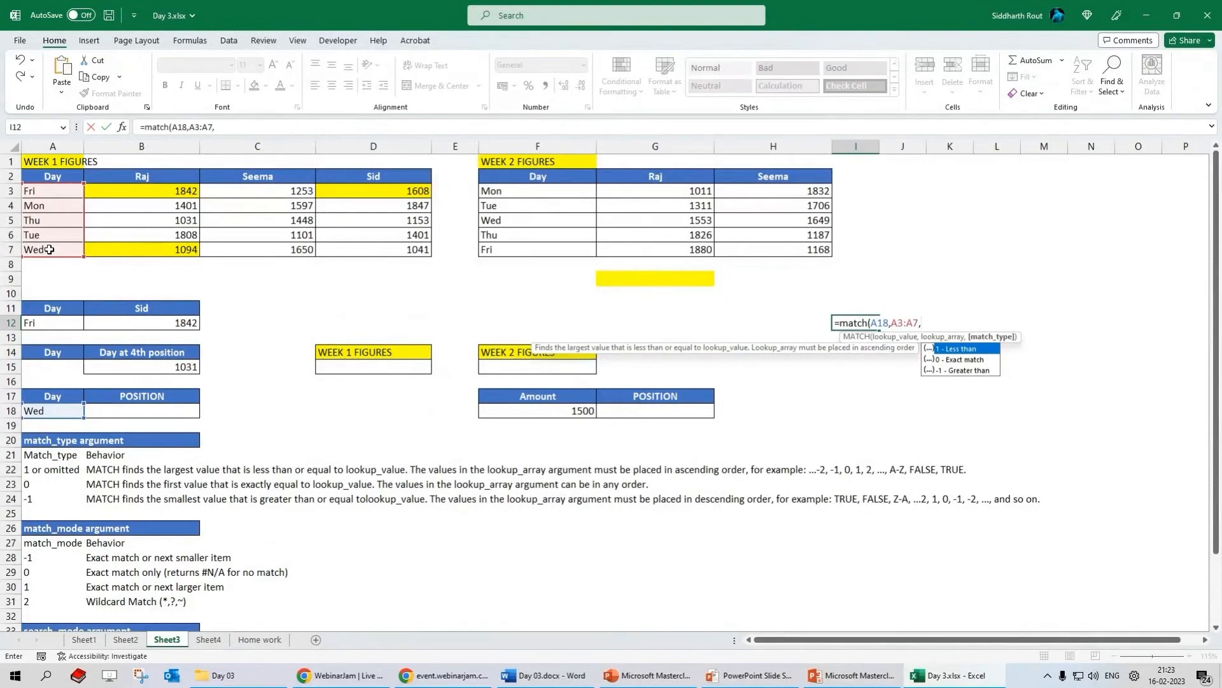
key("Down")
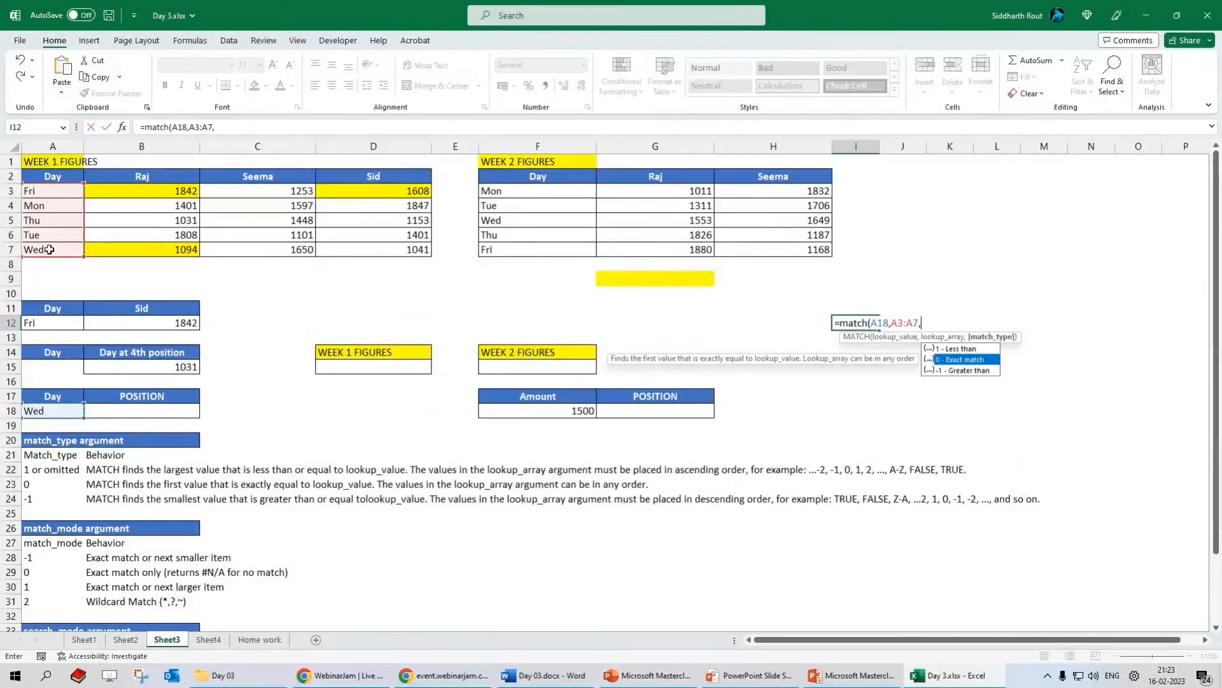
type("0)")
key("Return")
key("Up")
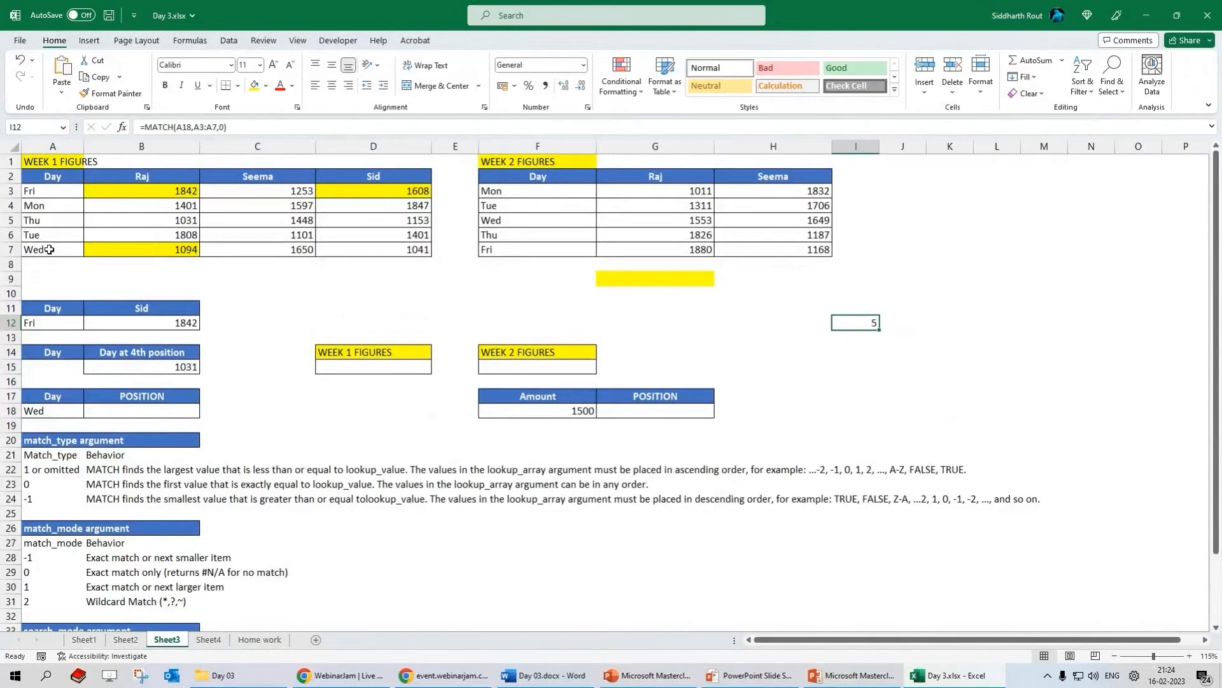
- Check the matched day in A3:A7, and change the lookup value of the MATCH formula in I12 to F18
left_click_drag(51, 249, 52, 190)
left_click(867, 323)
left_click(176, 128)
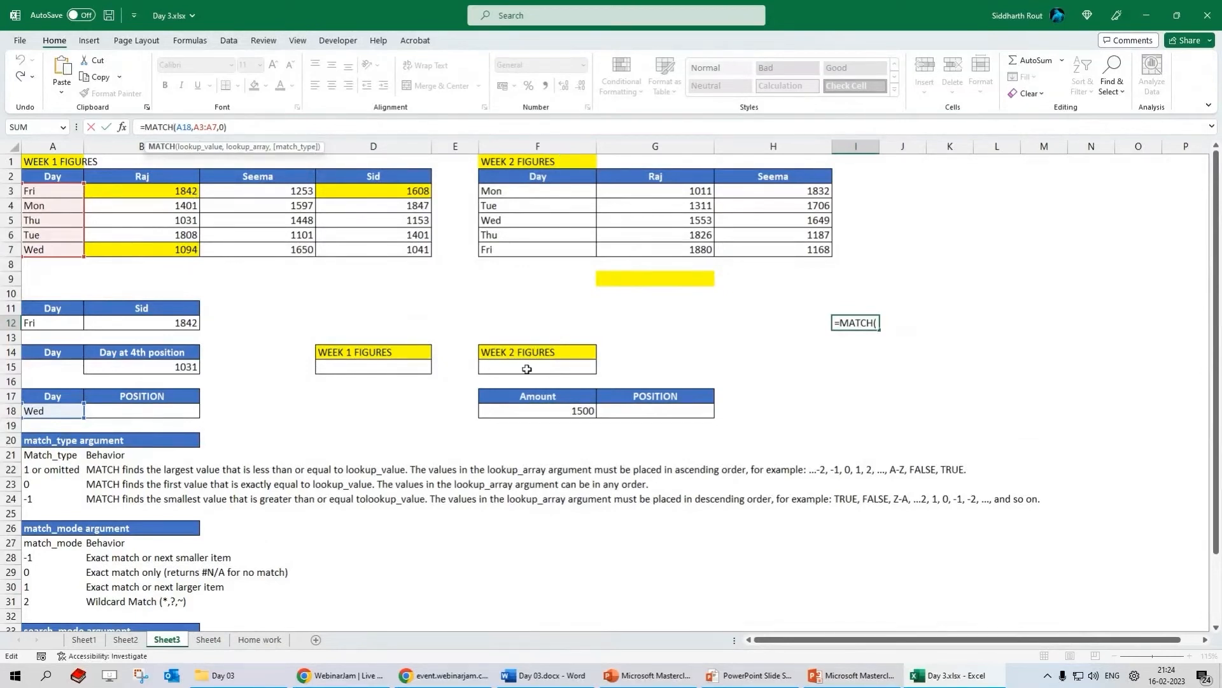
left_click(554, 414)
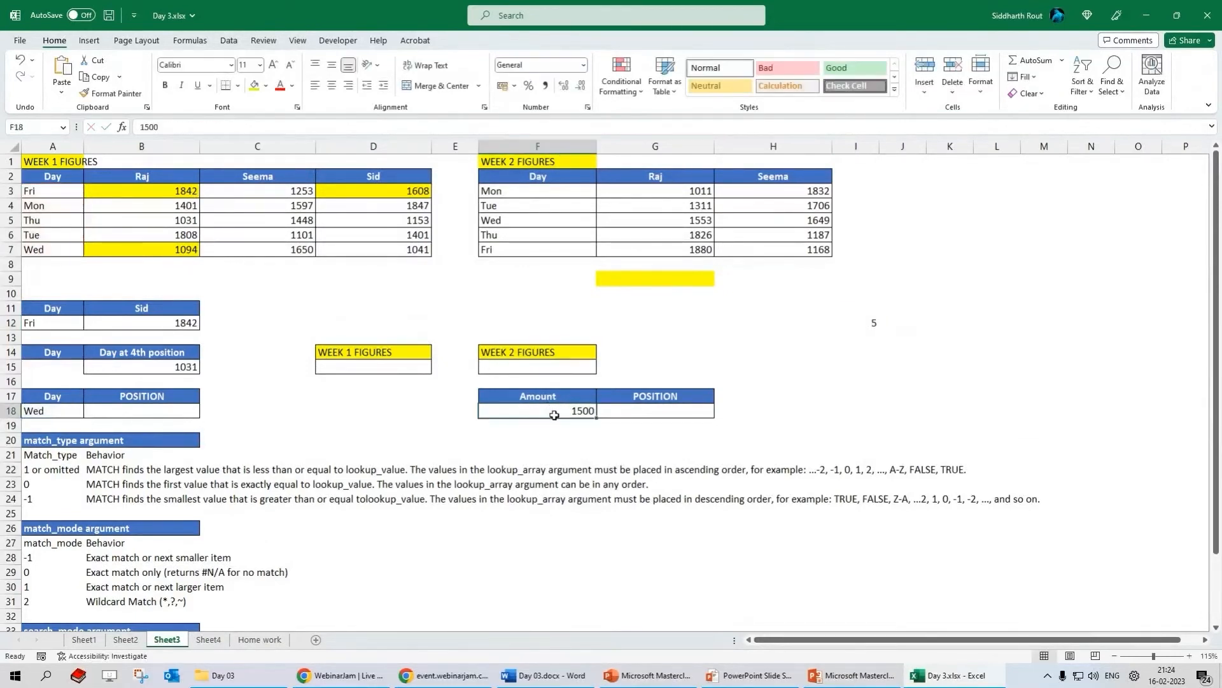
left_click(859, 324)
left_click(185, 129)
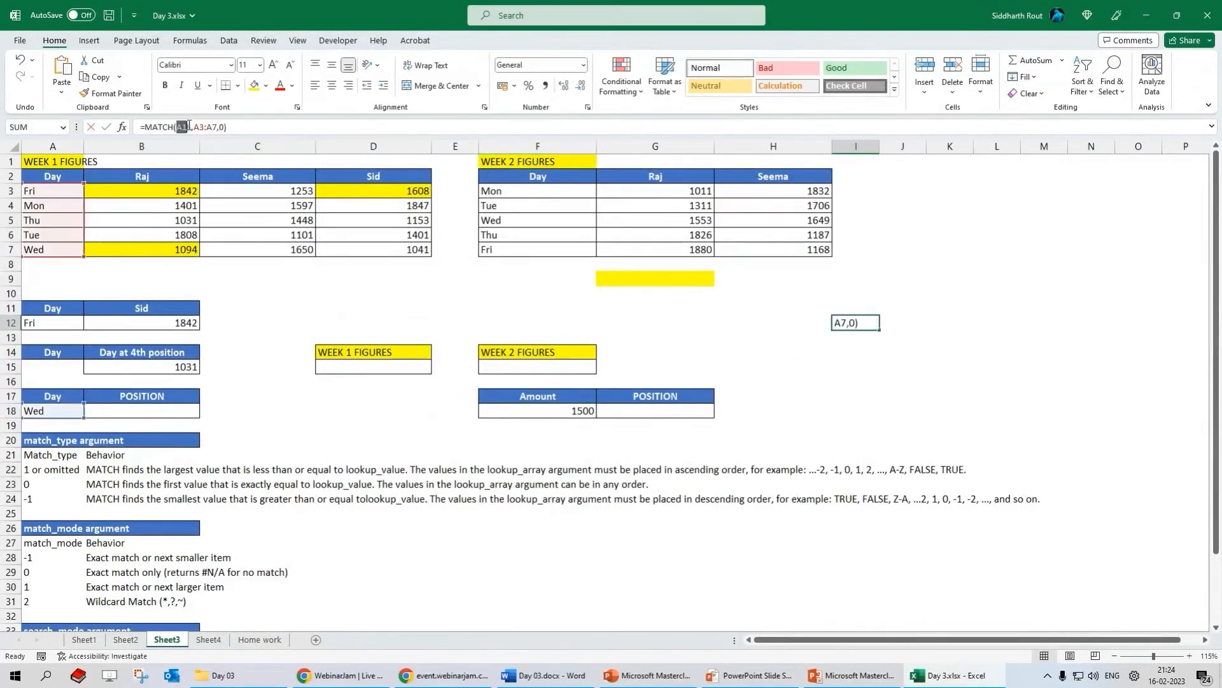
double_click(186, 129)
left_click(564, 412)
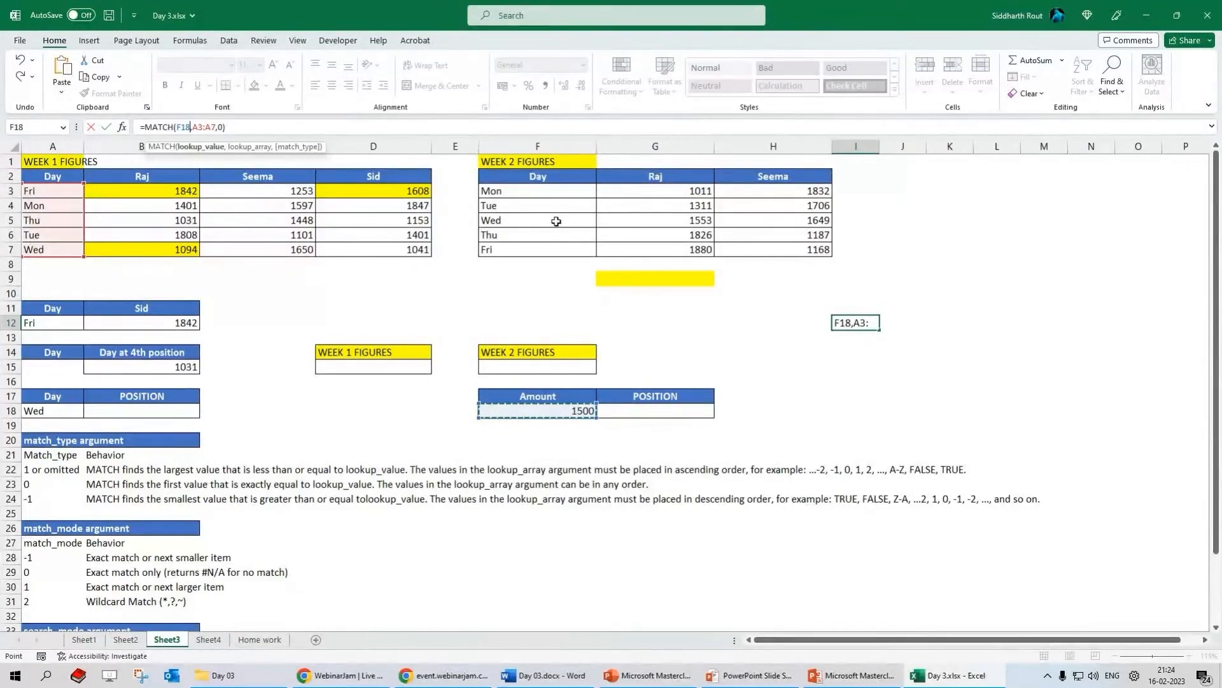
- Replace the lookup array of the MATCH formula with the first Week 2 figures column, G3:G7
left_click(193, 127)
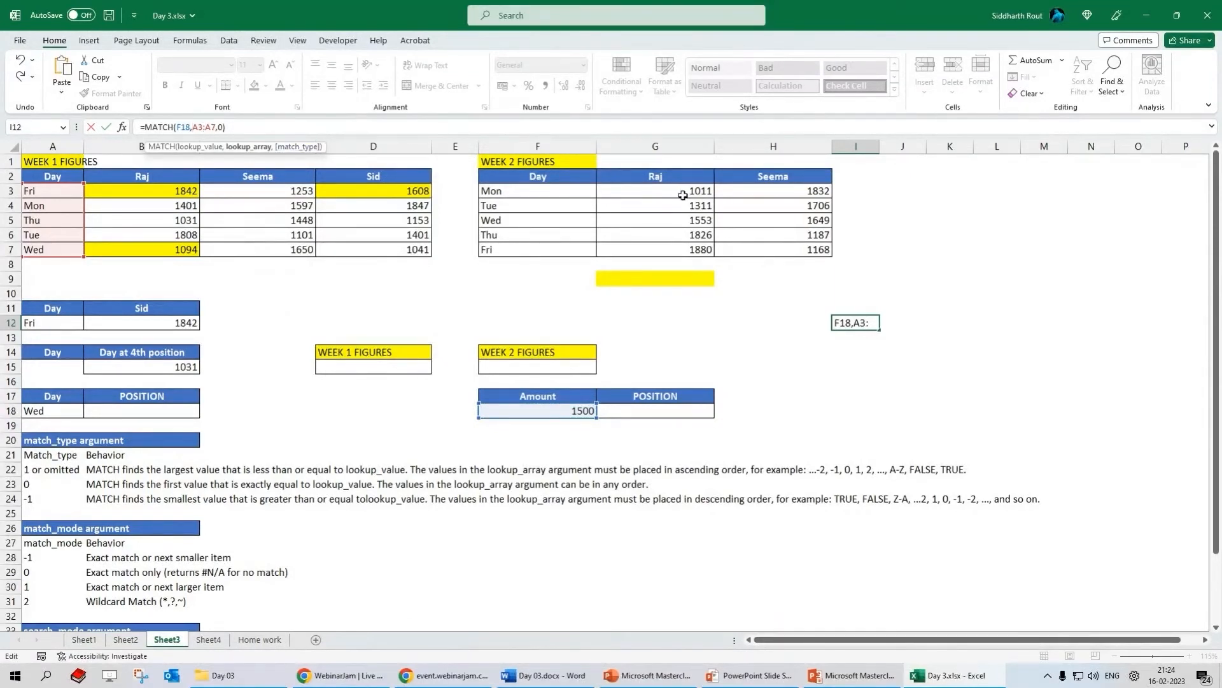
left_click_drag(679, 193, 685, 253)
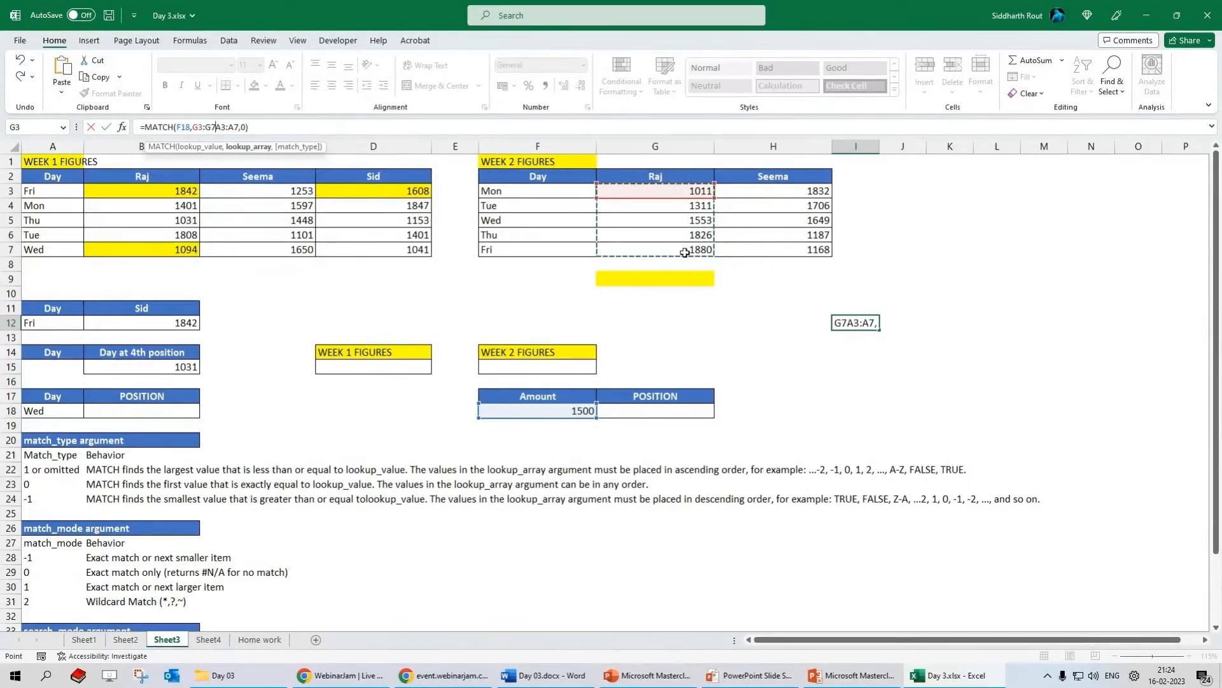
key("Delete")
key("Delete")
key("Delete")
key("Delete")
key("Delete")
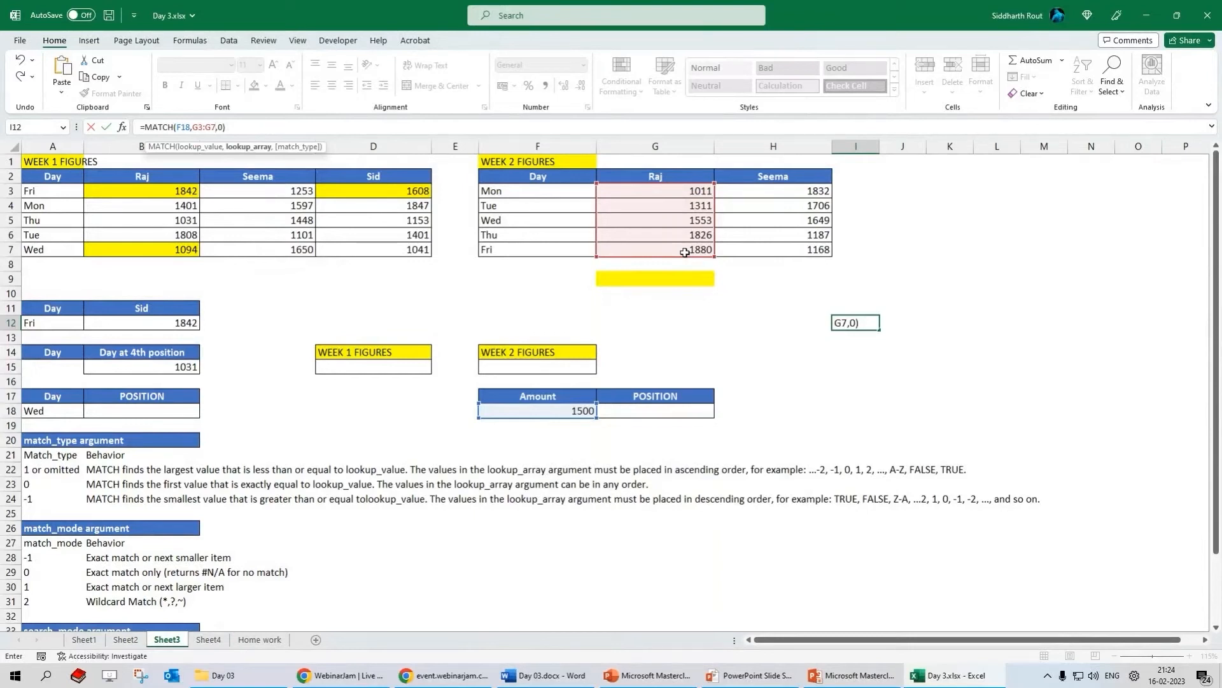
- Set the match type of the MATCH formula in I12 to 1 and check its result against the figures in G3:G7
double_click(221, 127)
key("BackSpace")
key("BackSpace")
type(",")
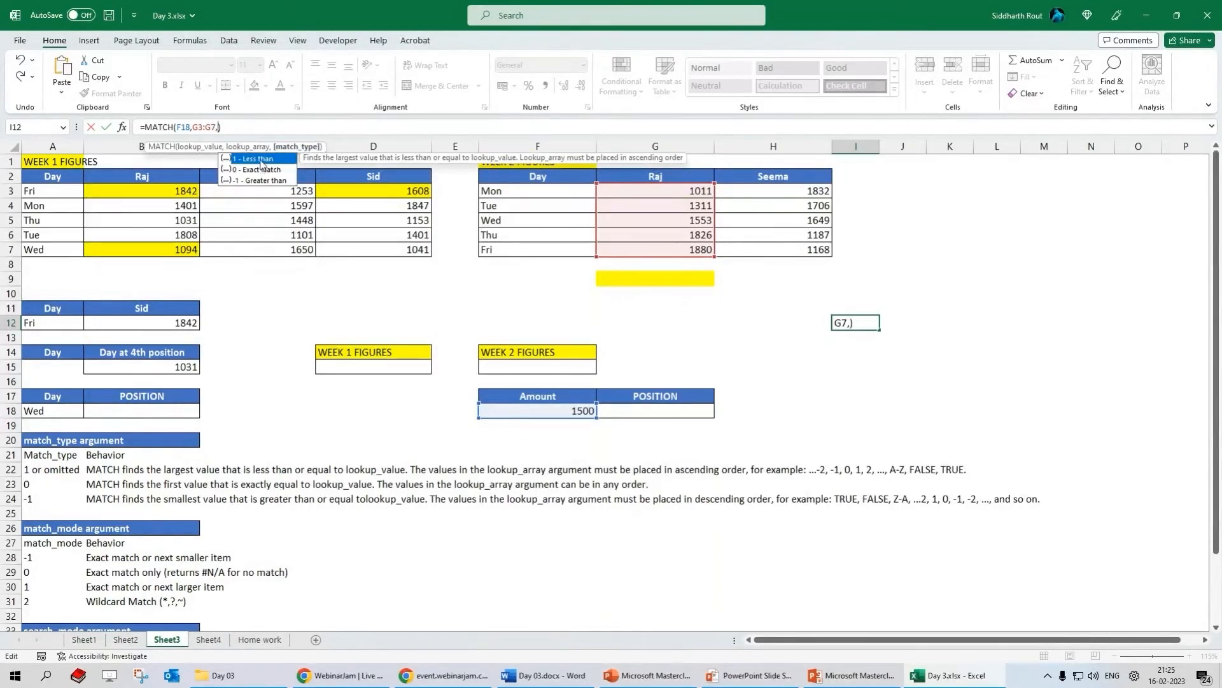
type("1")
key("Return")
key("Up")
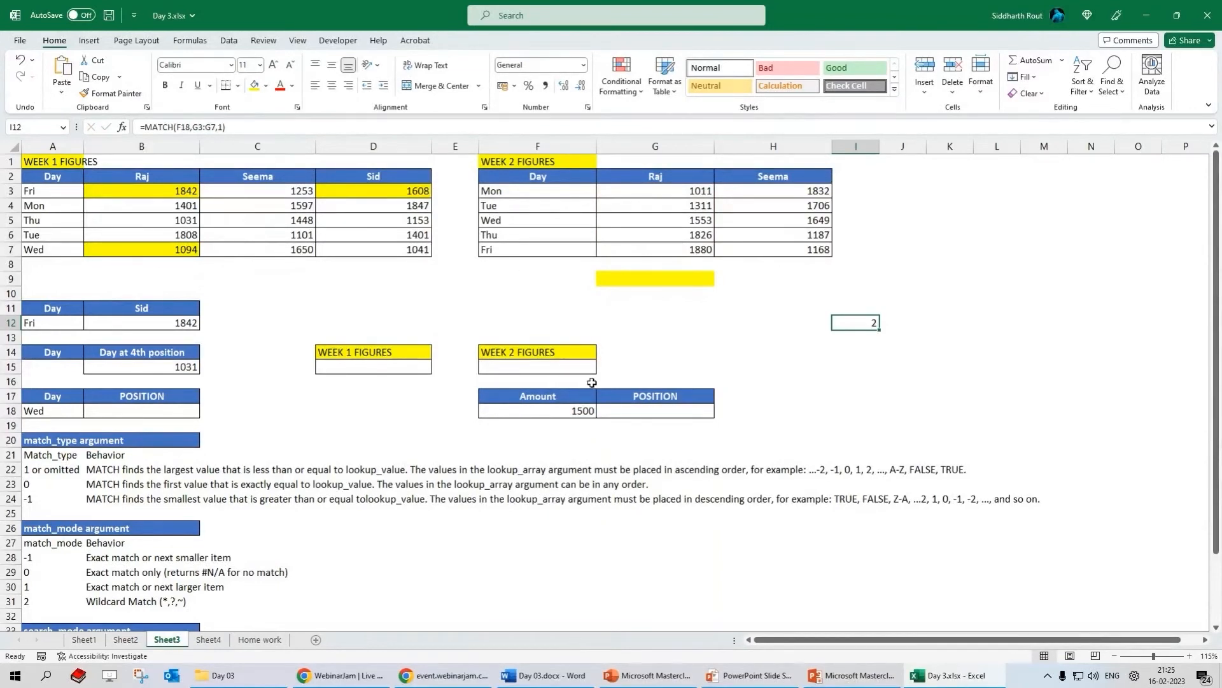
left_click(221, 127)
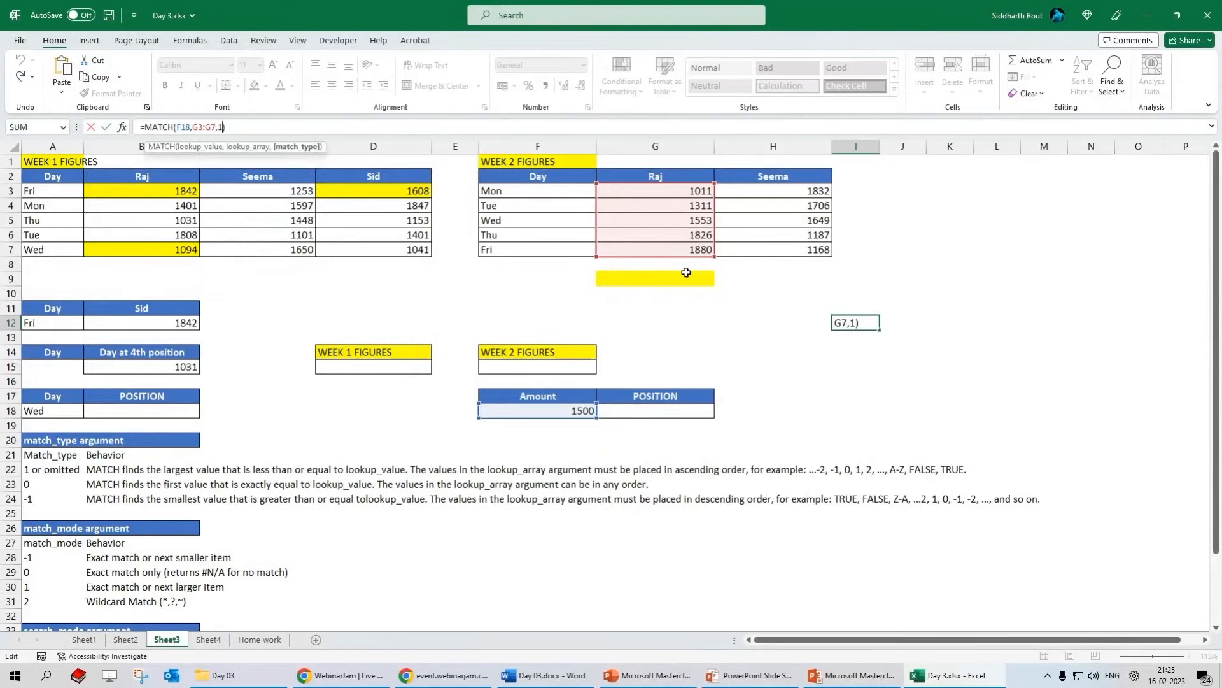
key("ctrl+Return")
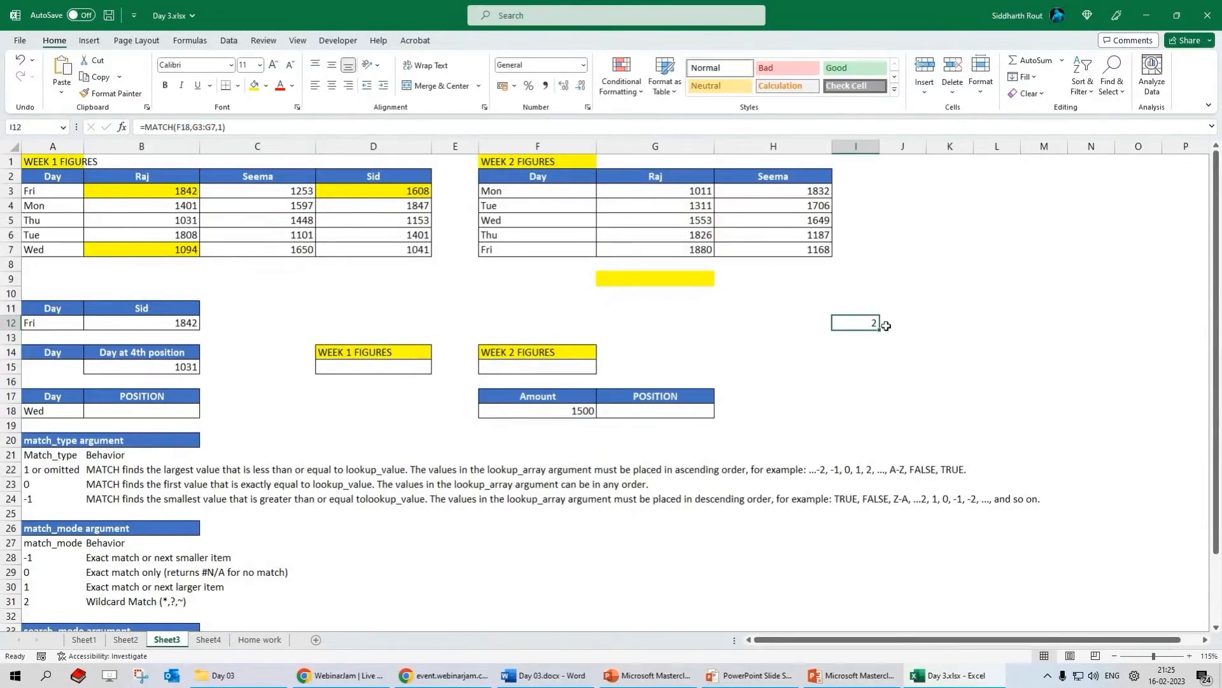
left_click(700, 206)
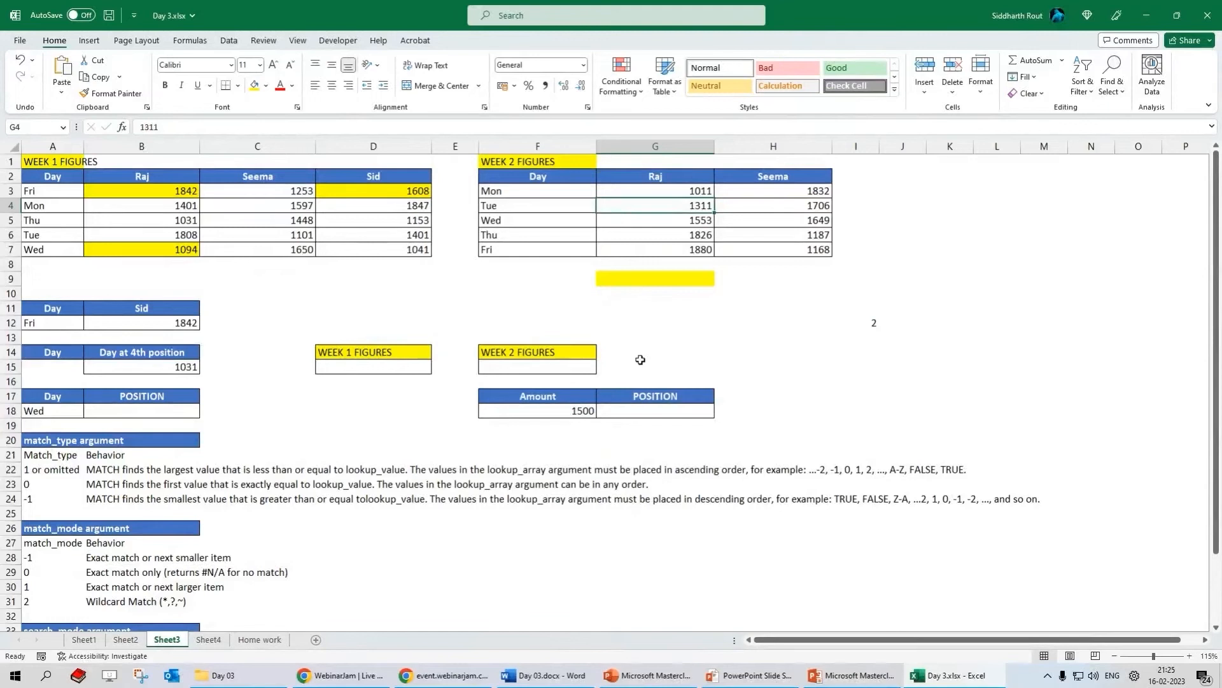
- Change the match type of the MATCH formula in I12 to -1, Greater than
left_click(873, 321)
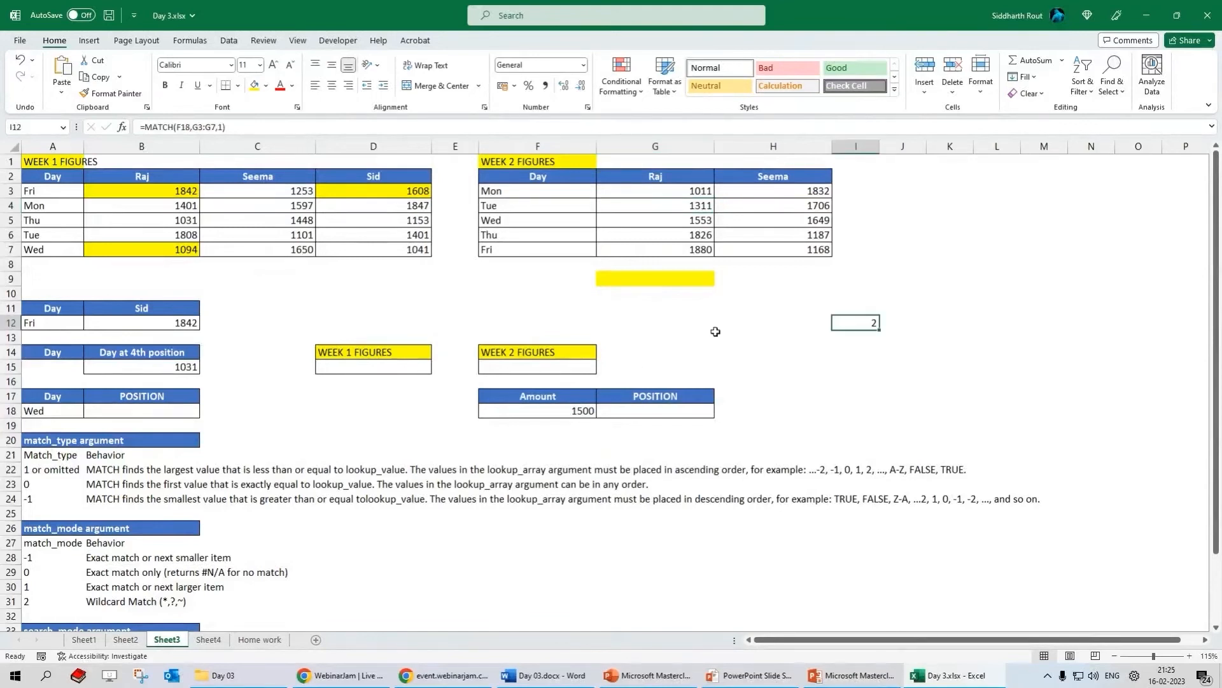
left_click(229, 129)
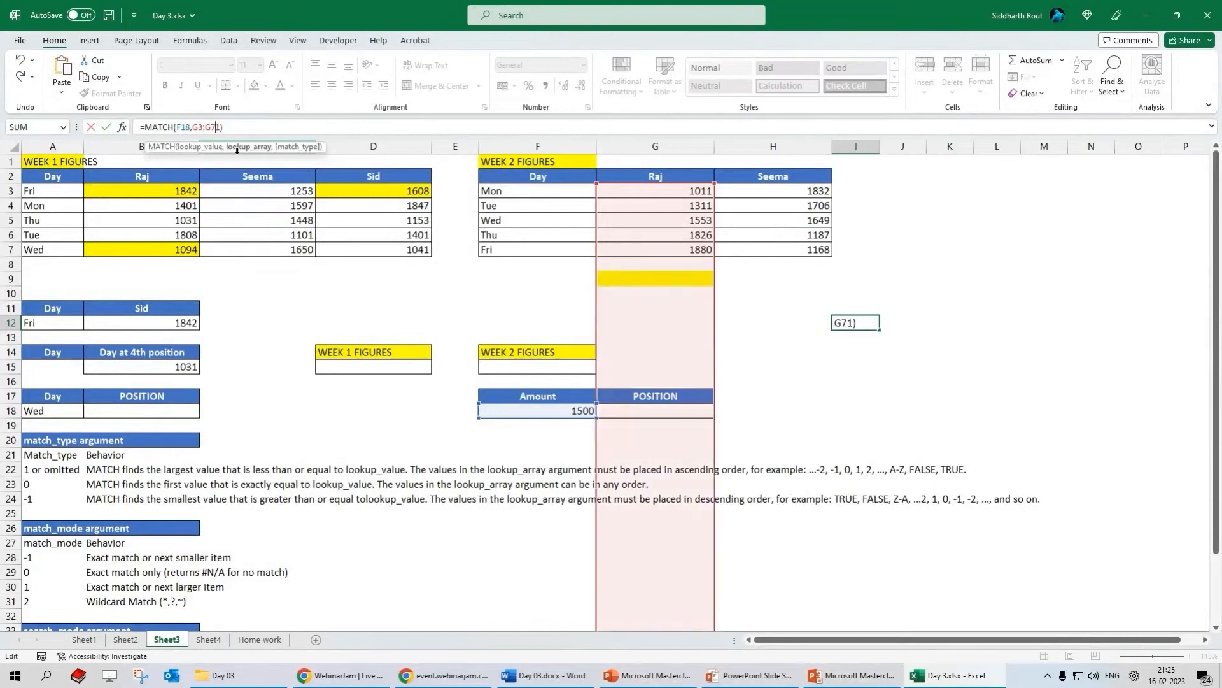
key("BackSpace")
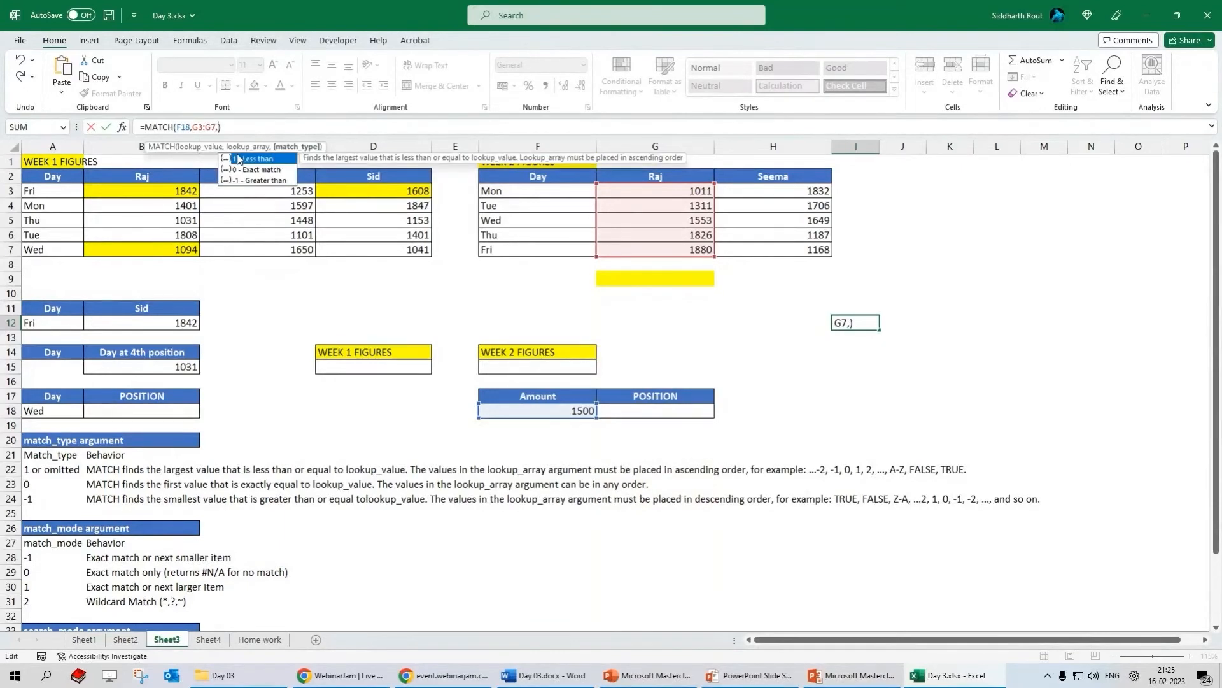
double_click(263, 180)
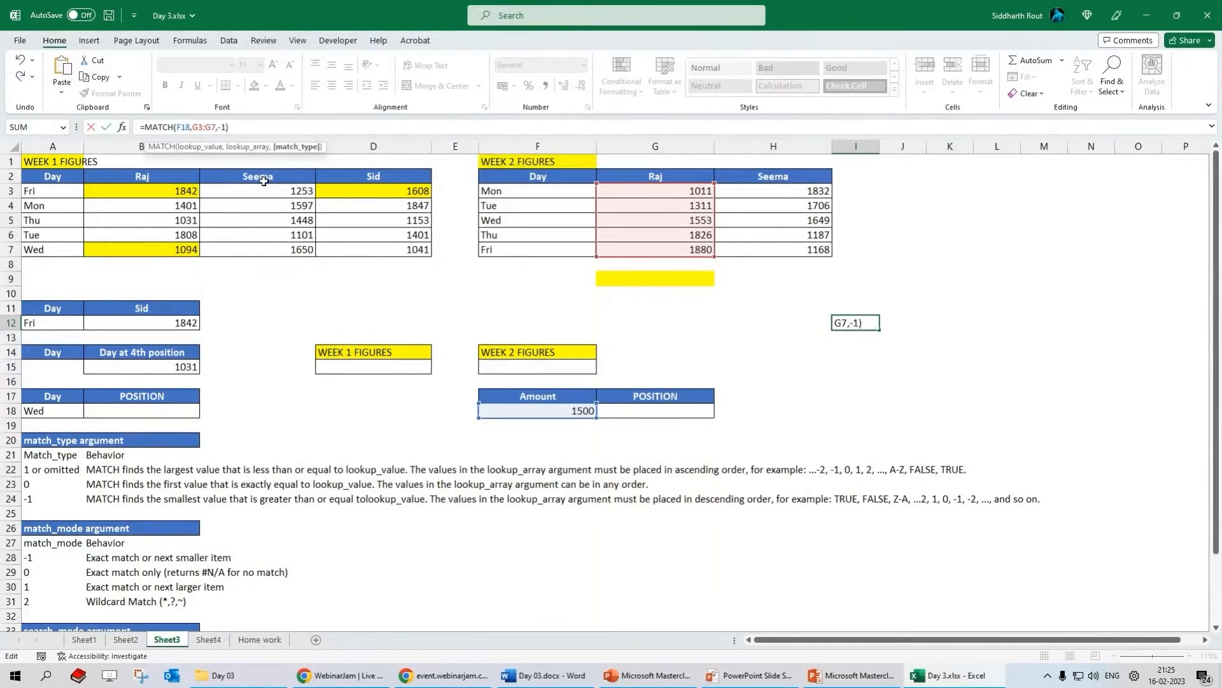
key("Return")
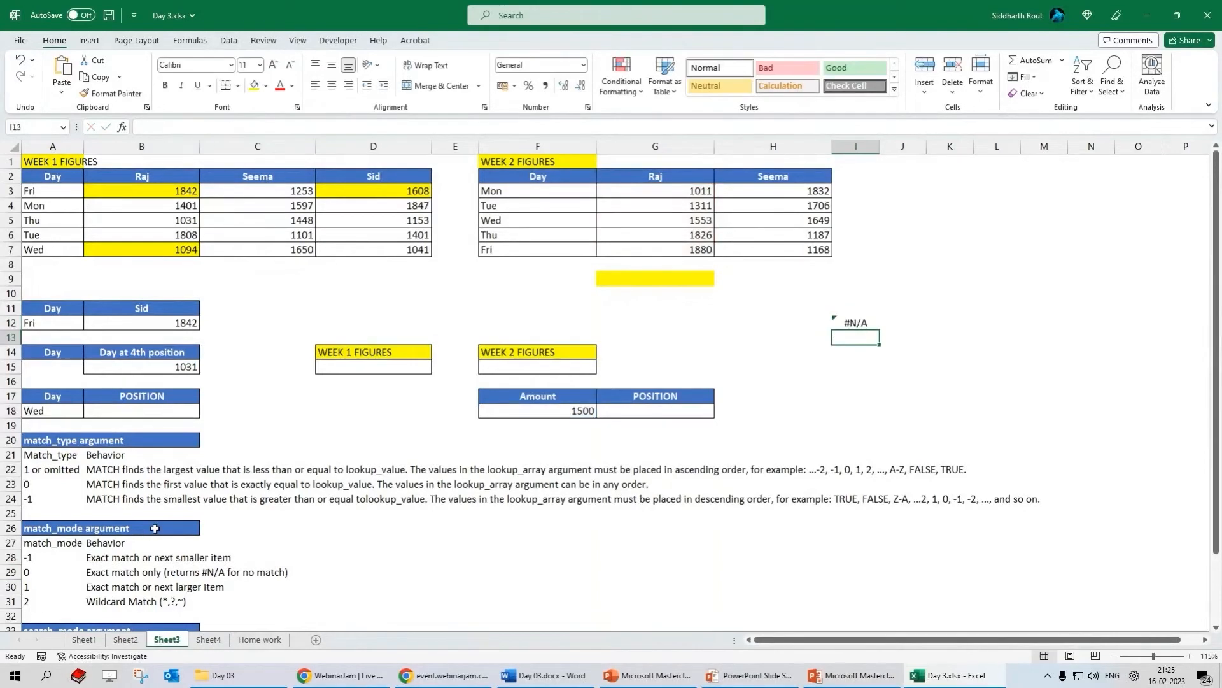
key("Up")
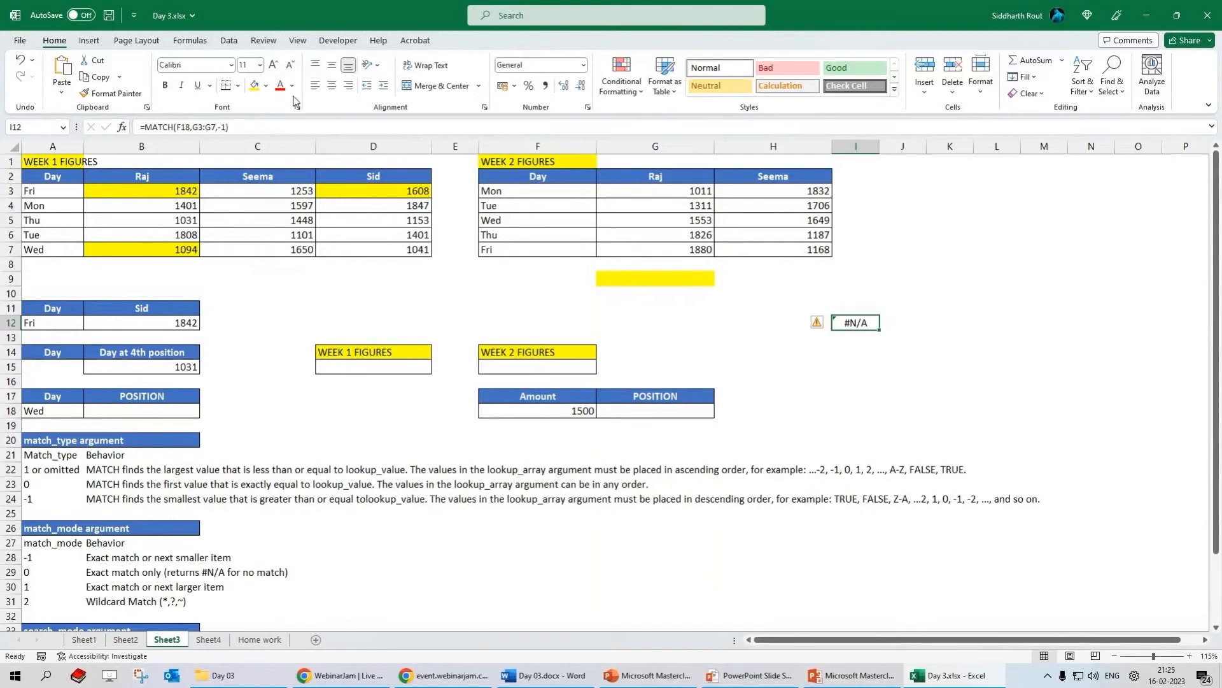
- Replace the lookup array of the MATCH formula in I12 with H3:H7
left_click_drag(196, 127, 218, 127)
left_click_drag(795, 190, 799, 252)
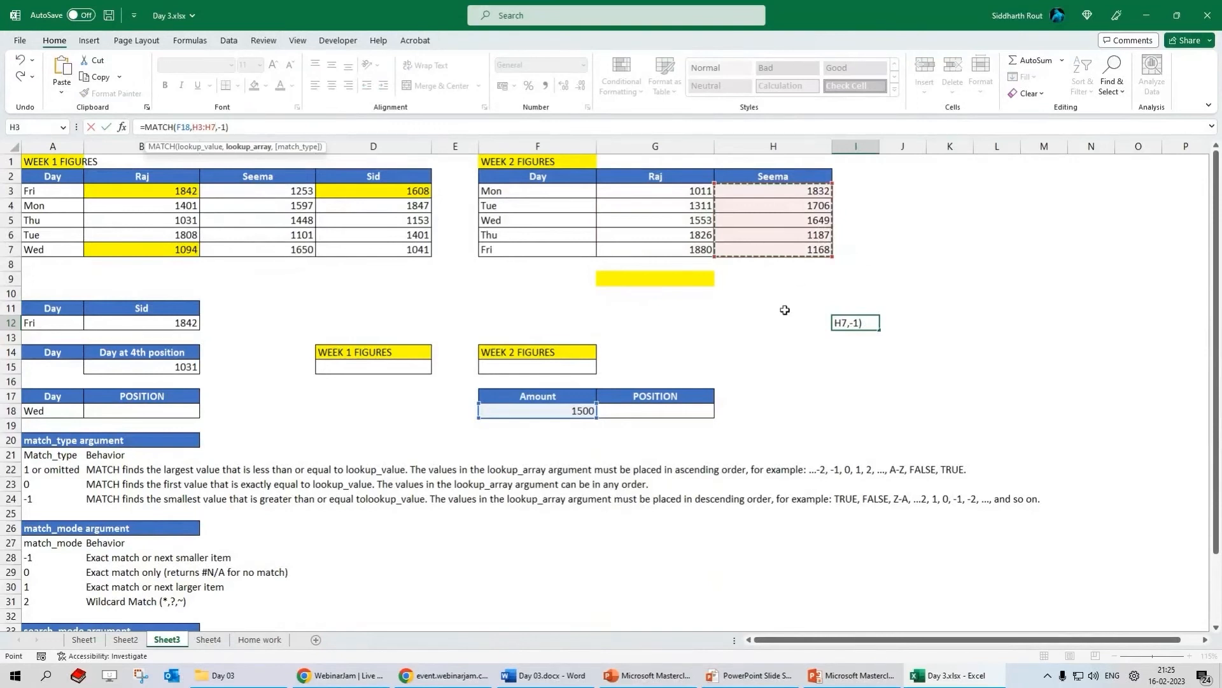
key("Return")
key("Up")
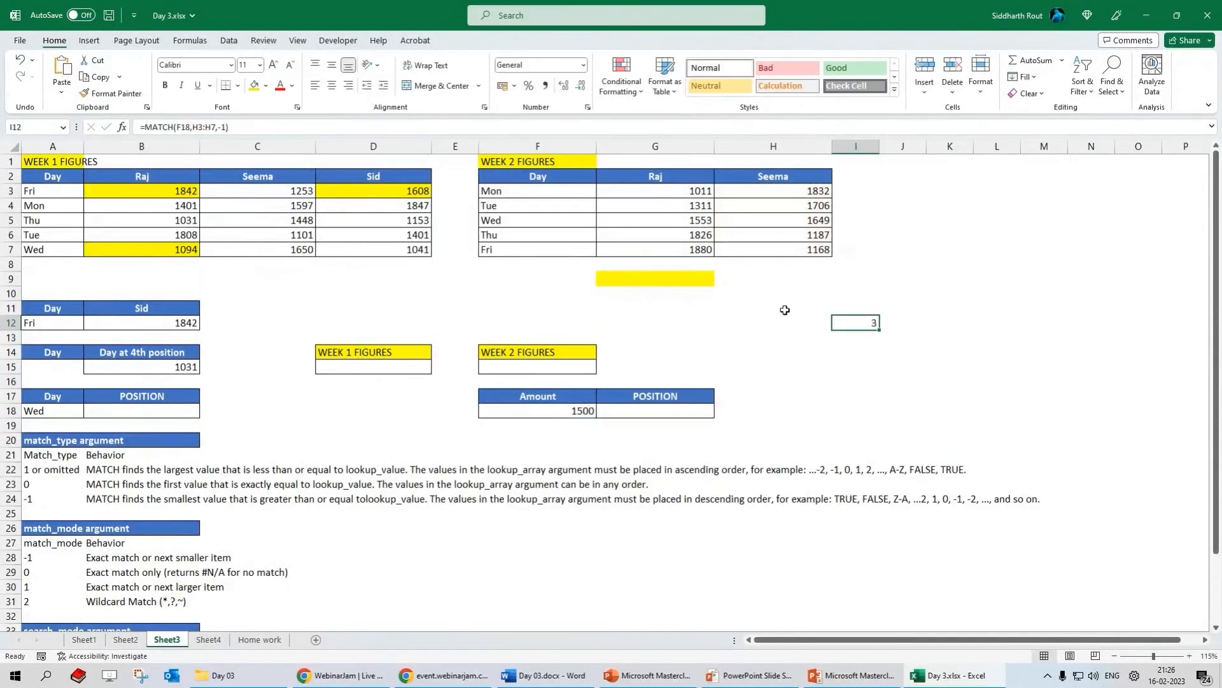
- Compare the sort order of the Week 2 figures in G3:G7 and H3:H7 with the MATCH result in I12
left_click(808, 221)
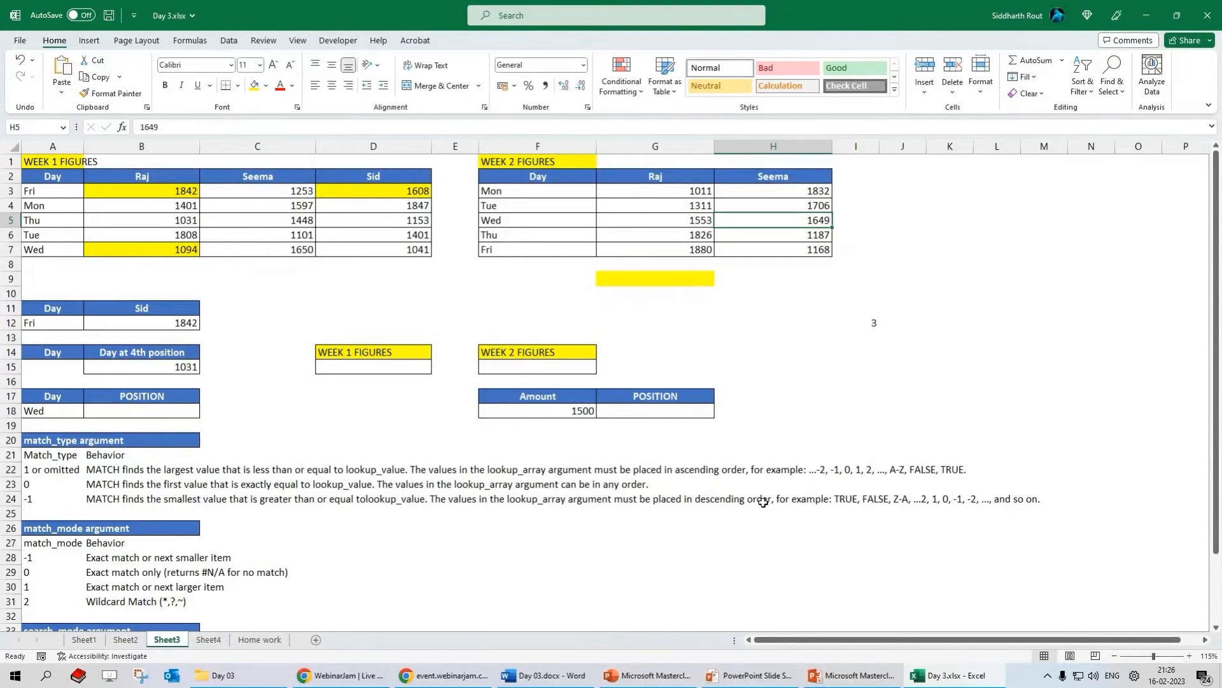
left_click_drag(698, 190, 701, 249)
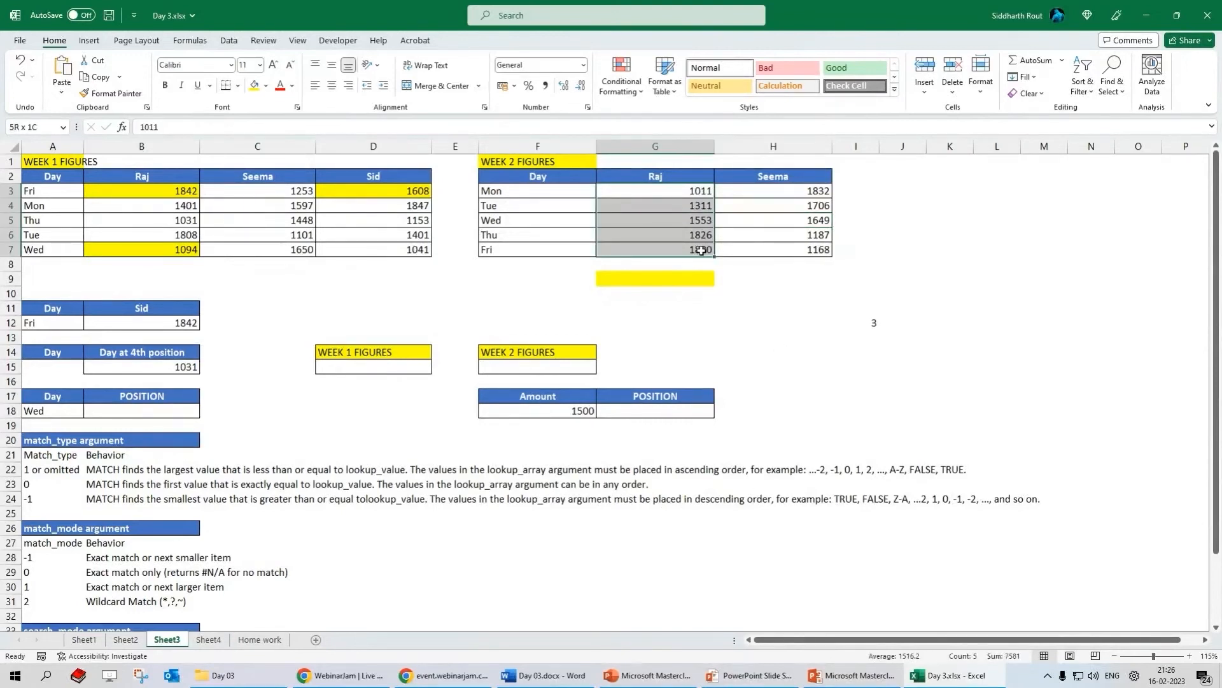
left_click(764, 193)
left_click_drag(764, 193, 770, 249)
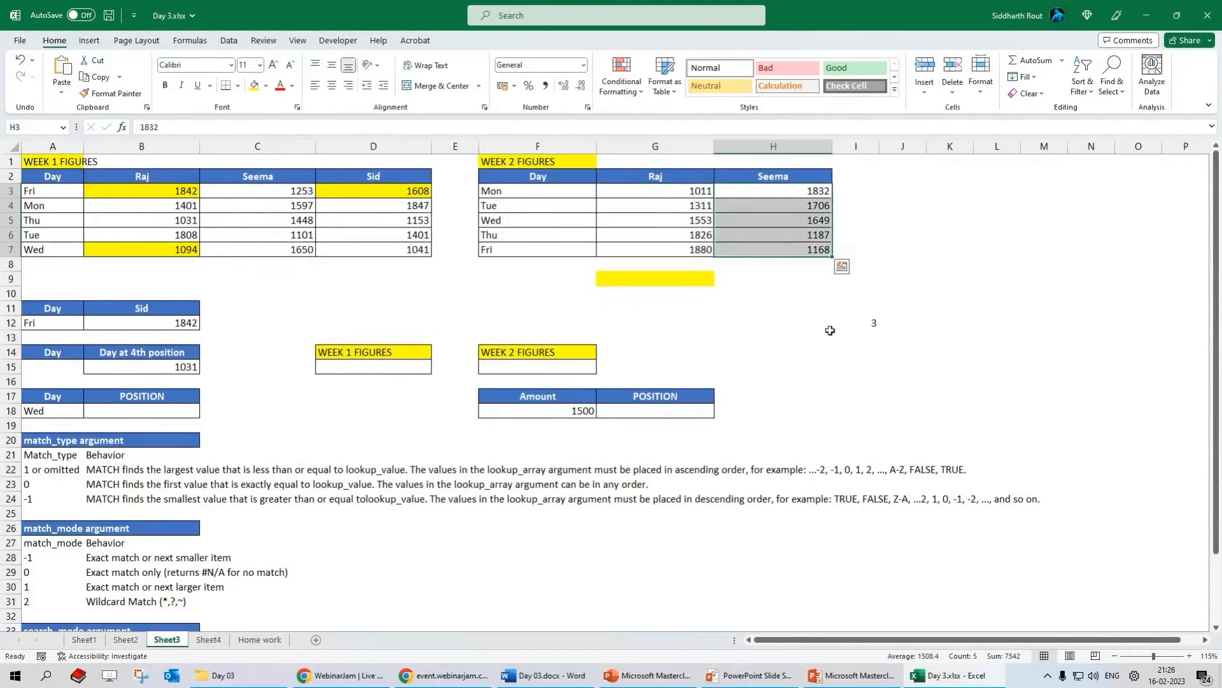
left_click(872, 324)
left_click_drag(647, 187, 657, 245)
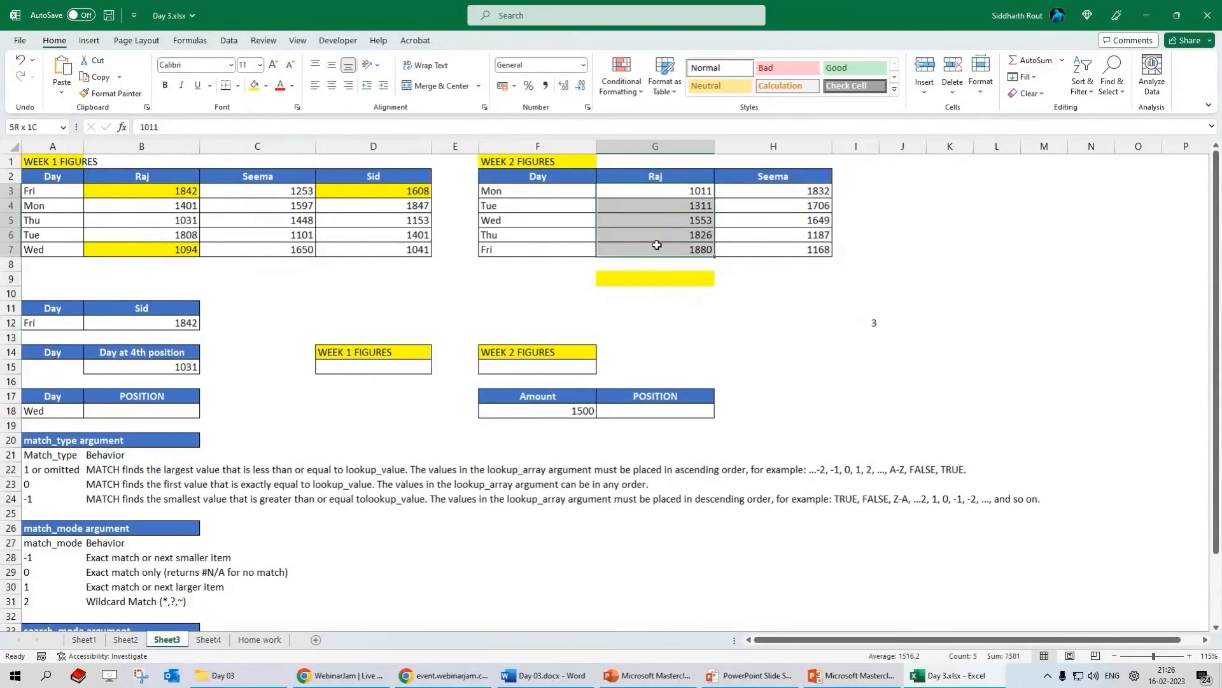
left_click(870, 322)
left_click_drag(787, 193, 787, 250)
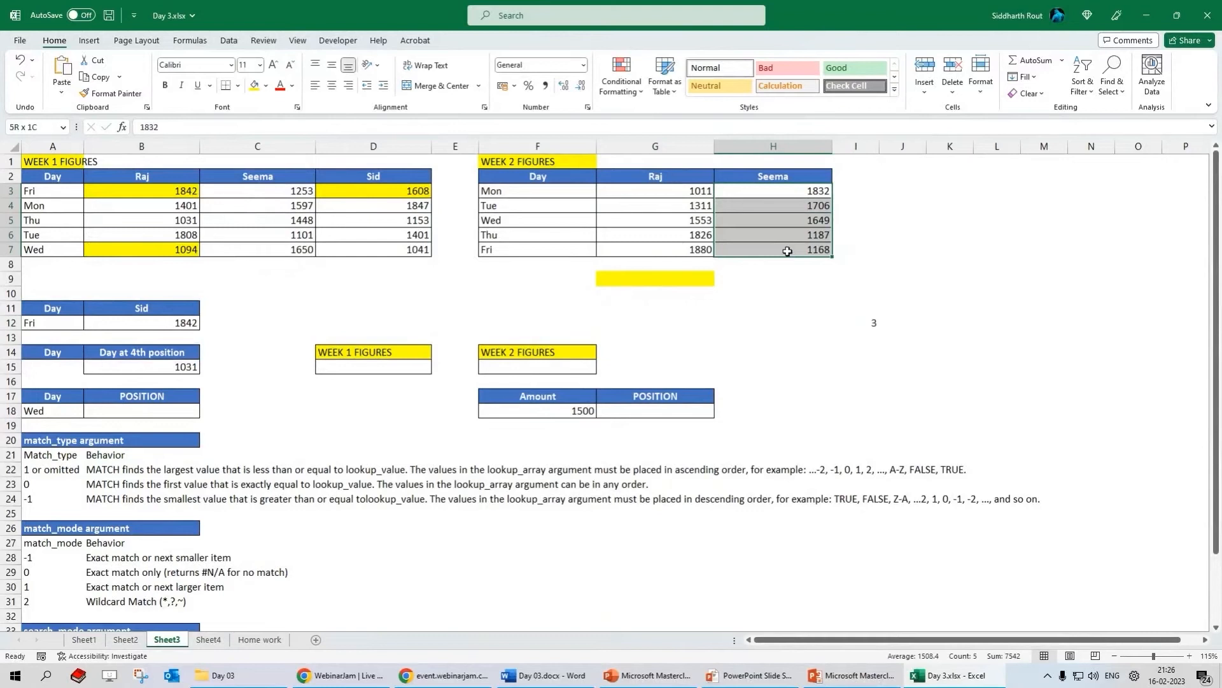
key("alt+Tab")
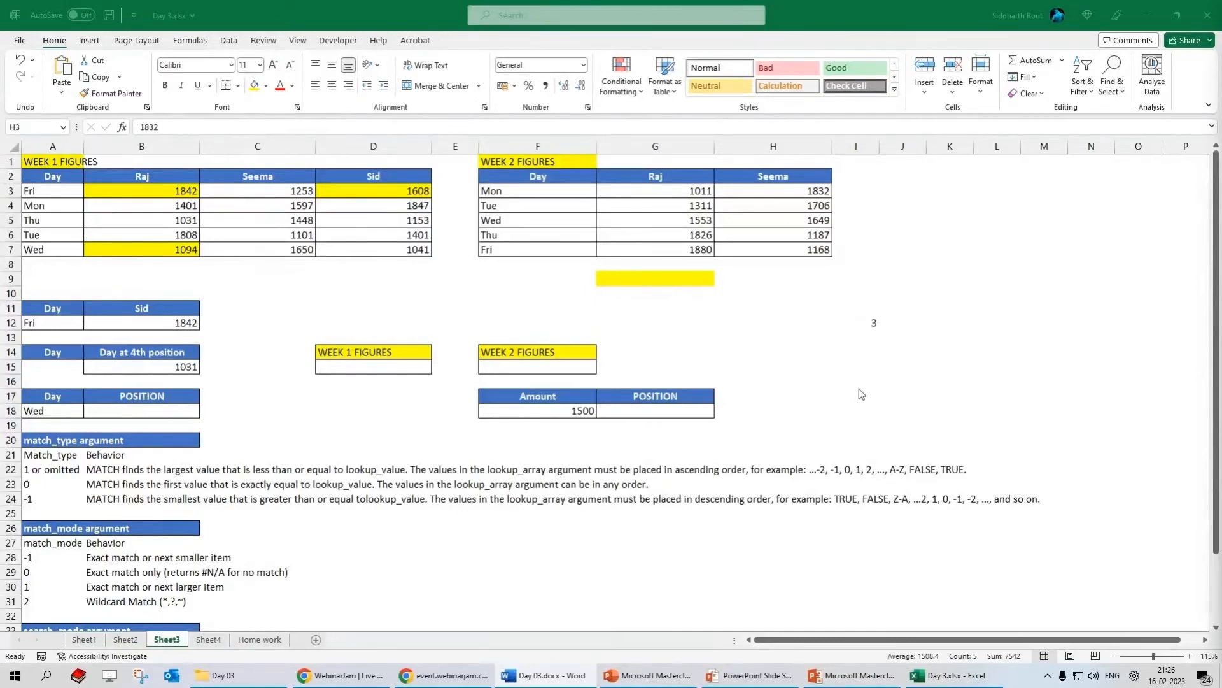
scroll(858, 389, "down", 1)
scroll(859, 390, "up", 1)
- Clear the MATCH formula from I12 and bring up the XMATCH argument list there without keeping the entry
left_click(804, 352)
left_click(875, 322)
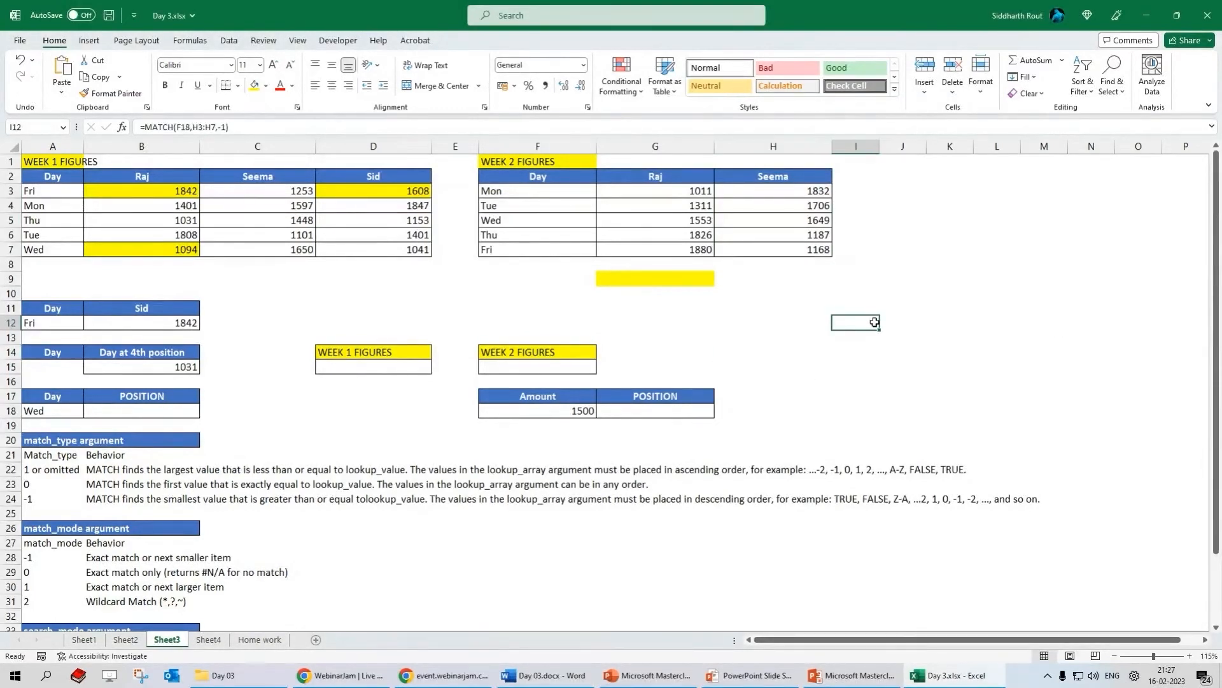
type("=")
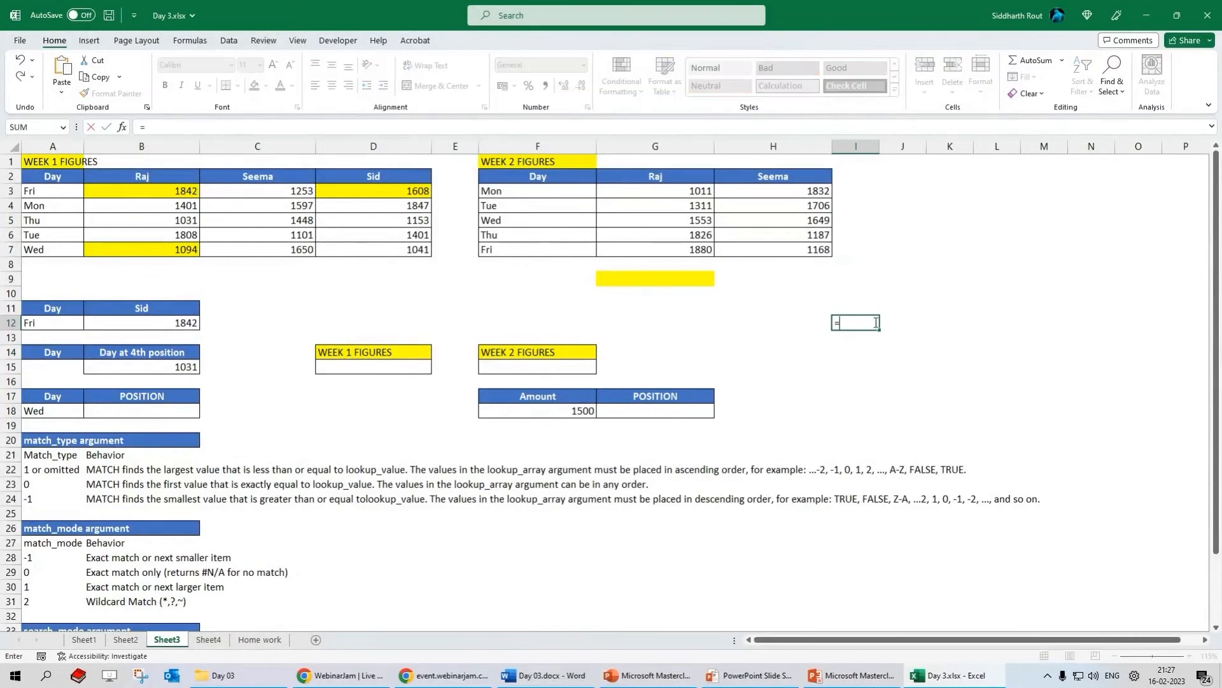
type("xmatch")
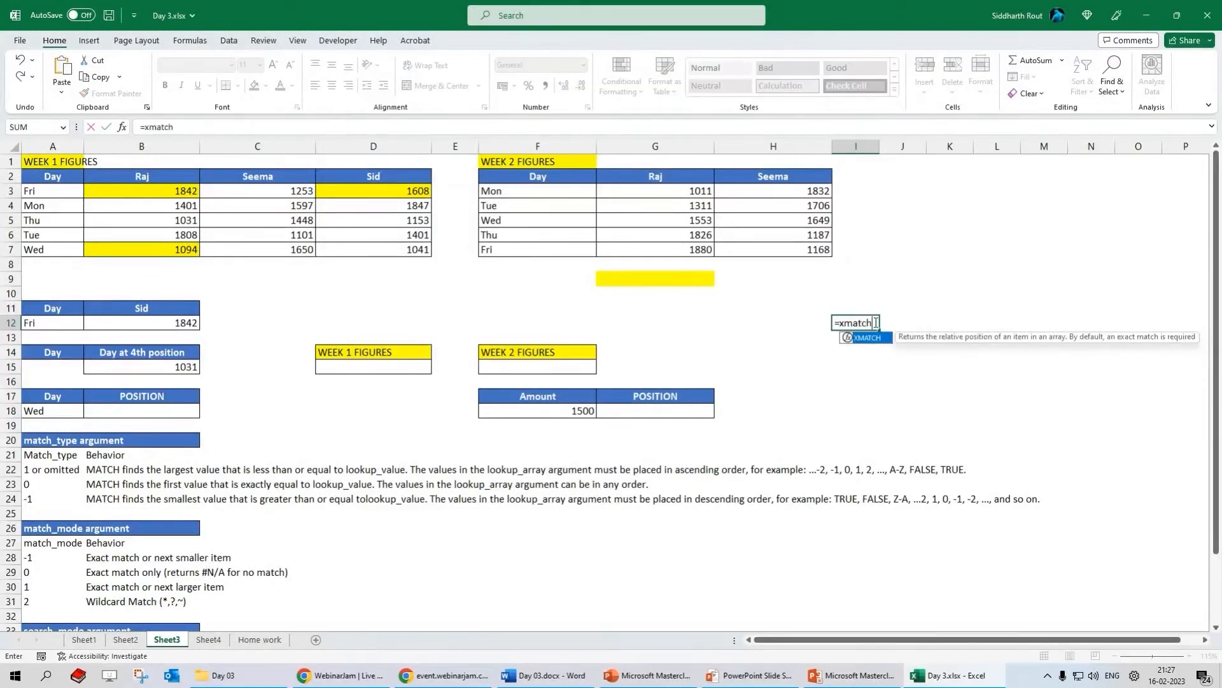
type("(")
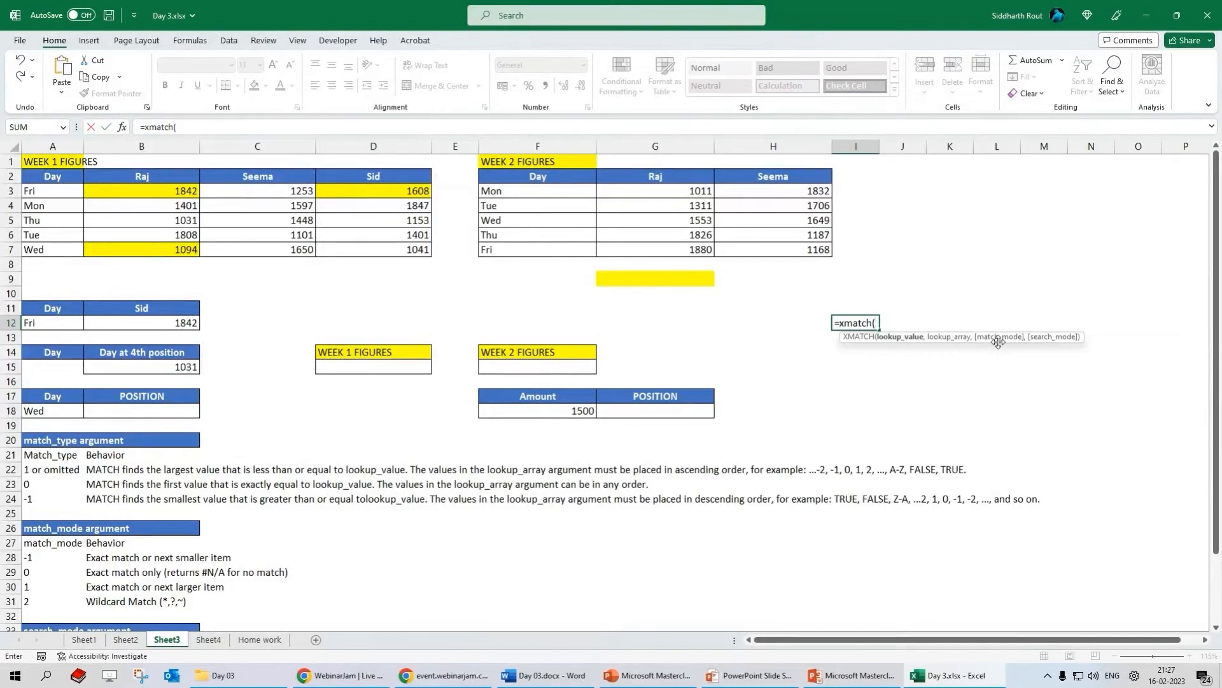
key("Escape")
- Examine the match_mode and search_mode argument descriptions in A26:C38
left_click(768, 426)
scroll(763, 420, "down", 3)
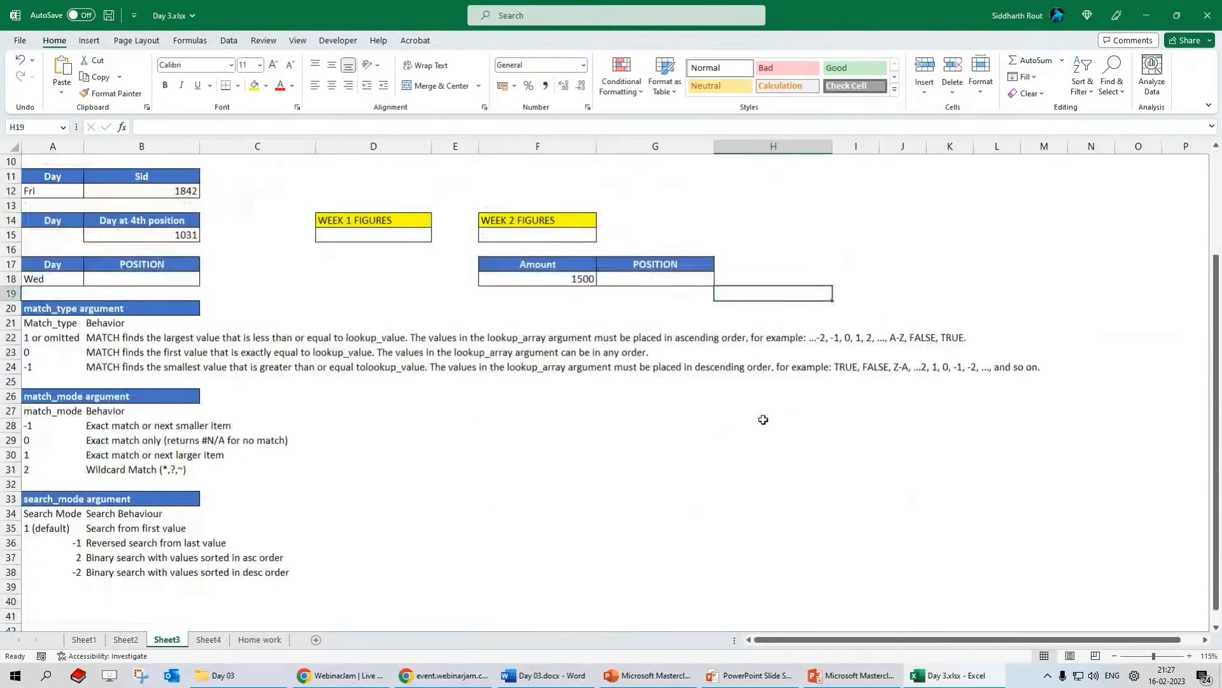
left_click_drag(54, 396, 274, 575)
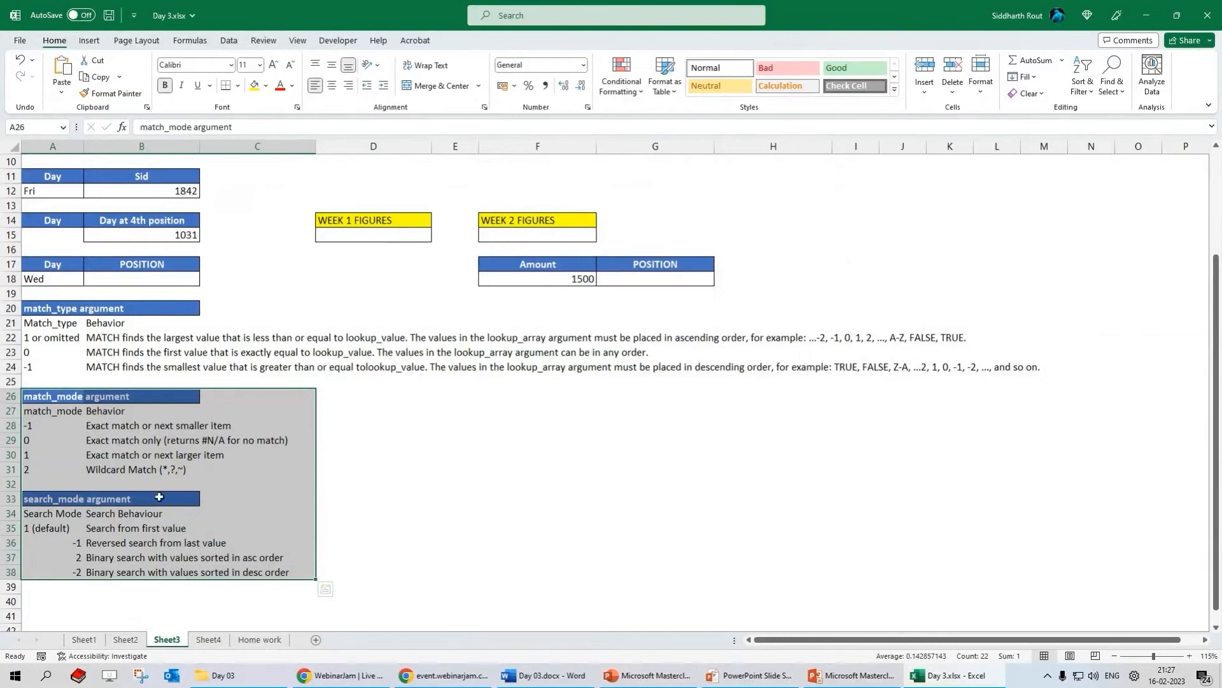
left_click_drag(112, 518, 122, 570)
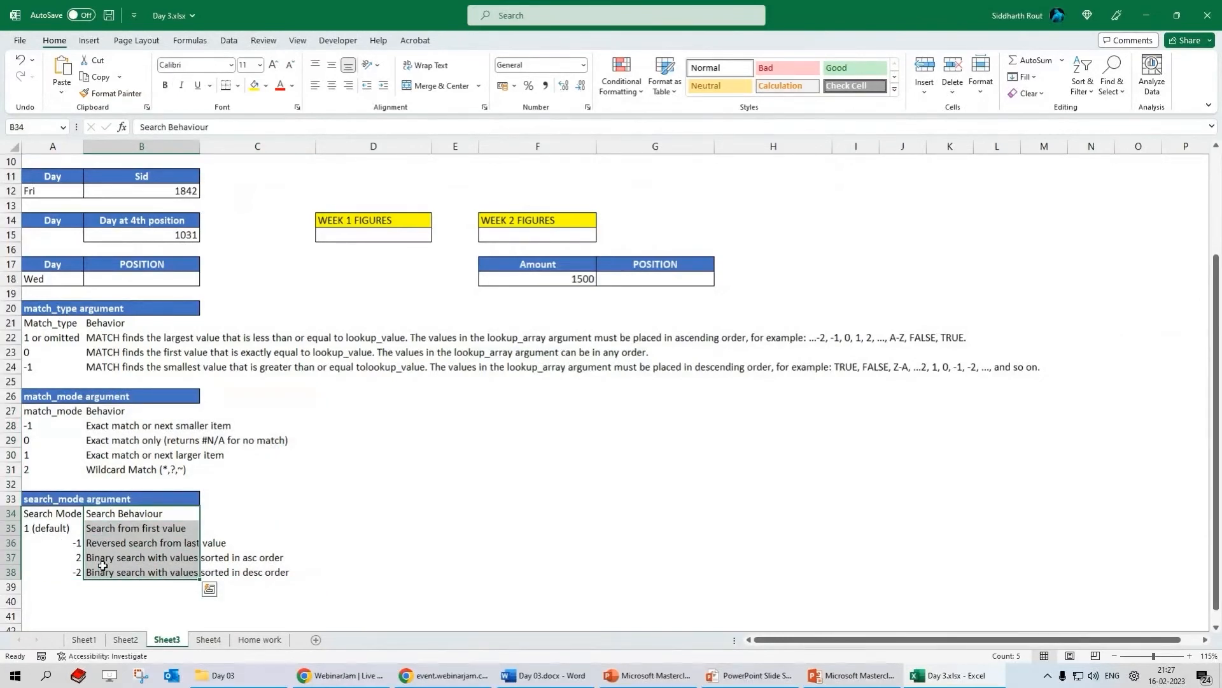
scroll(101, 565, "up", 3)
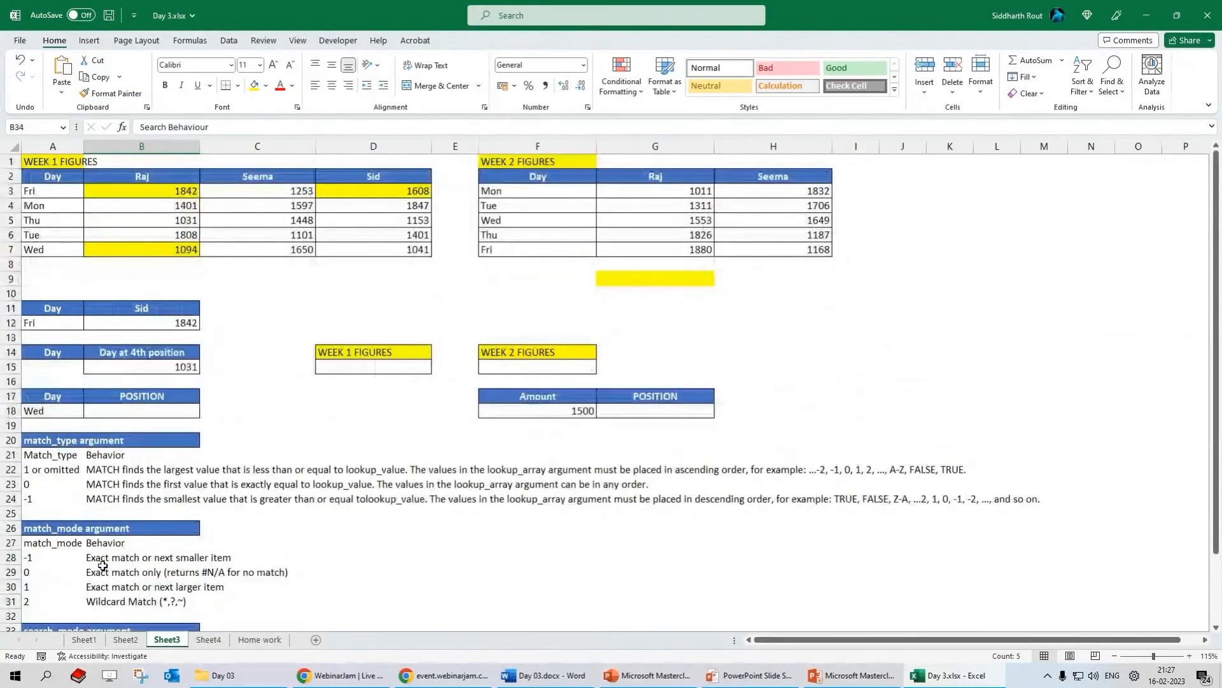
- Enter =XMATCH(1300,G3:G7,0) in G9 to find the exact position of 1300 in Raj's Week 2 figures
left_click(635, 280)
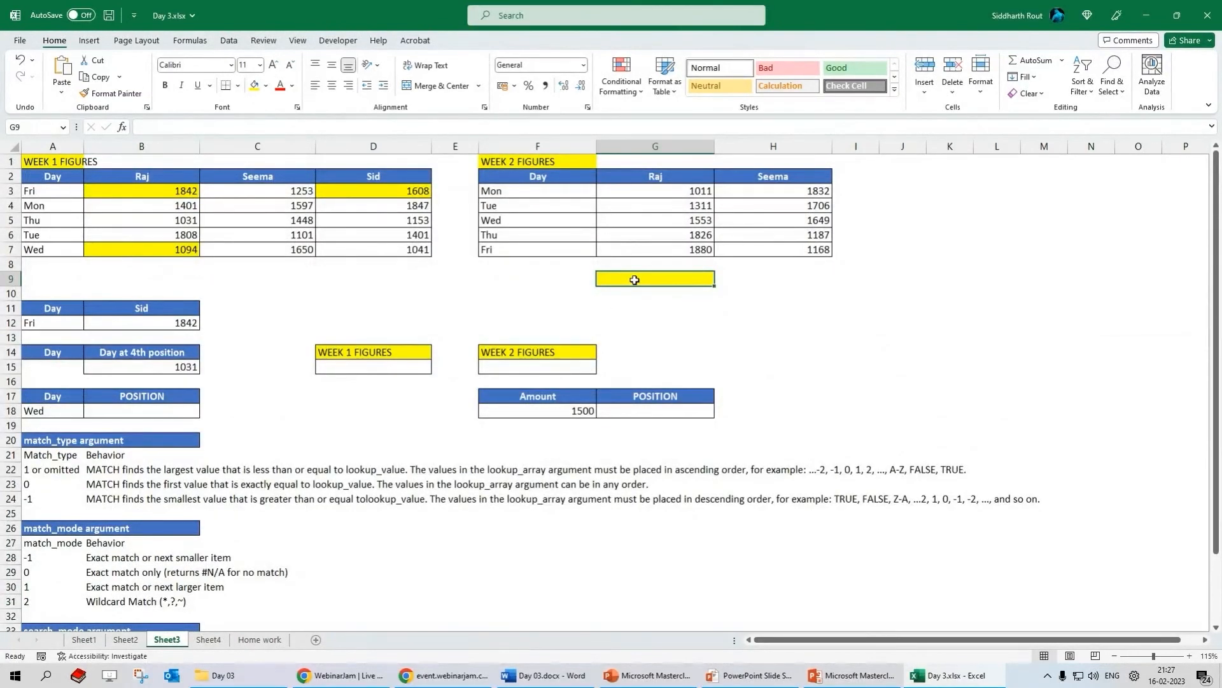
type("=xmat")
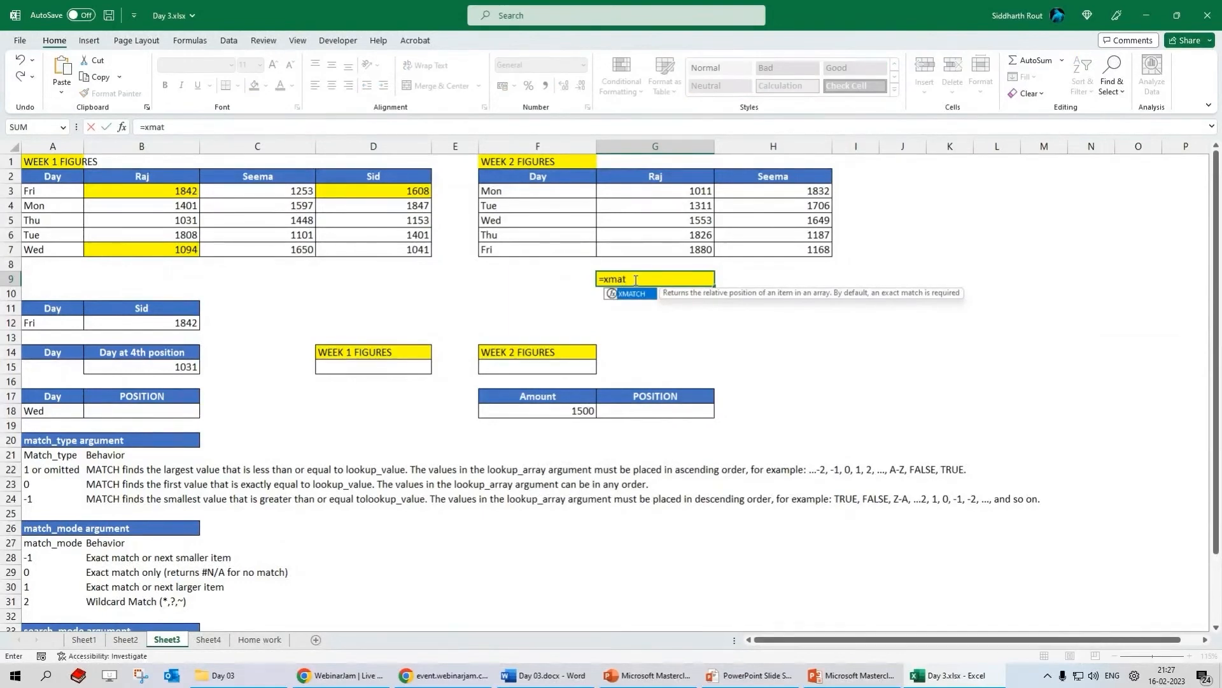
type("ch(")
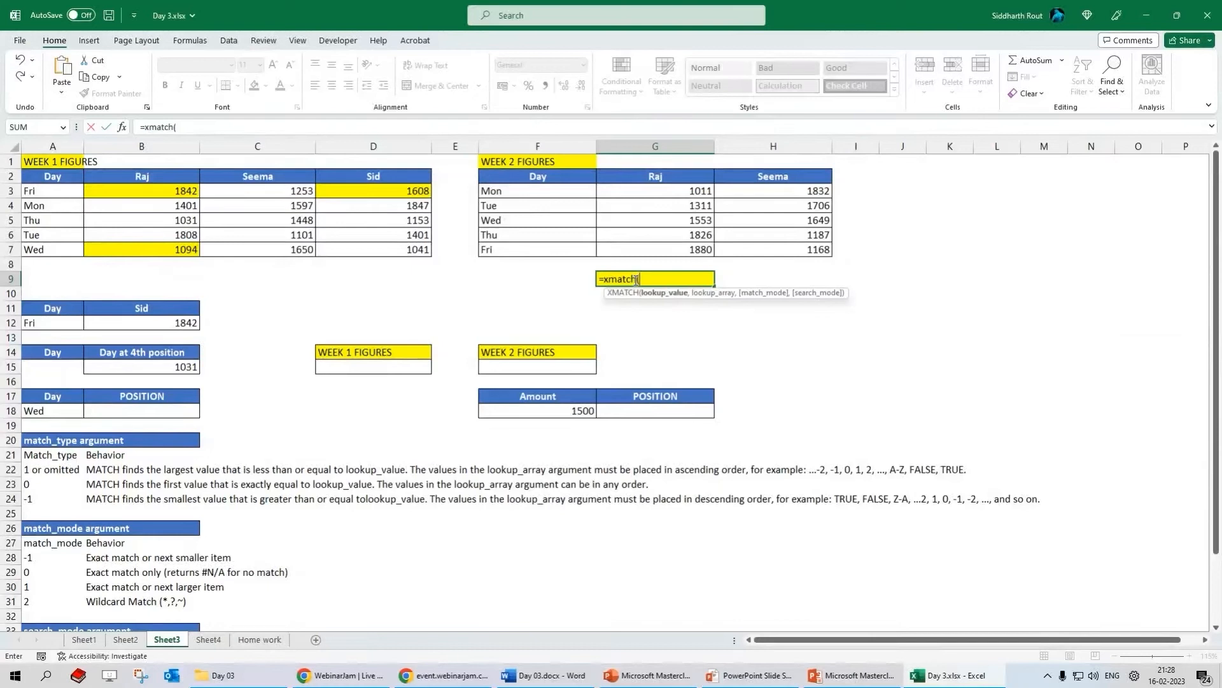
type("1300,")
left_click_drag(680, 185, 679, 249)
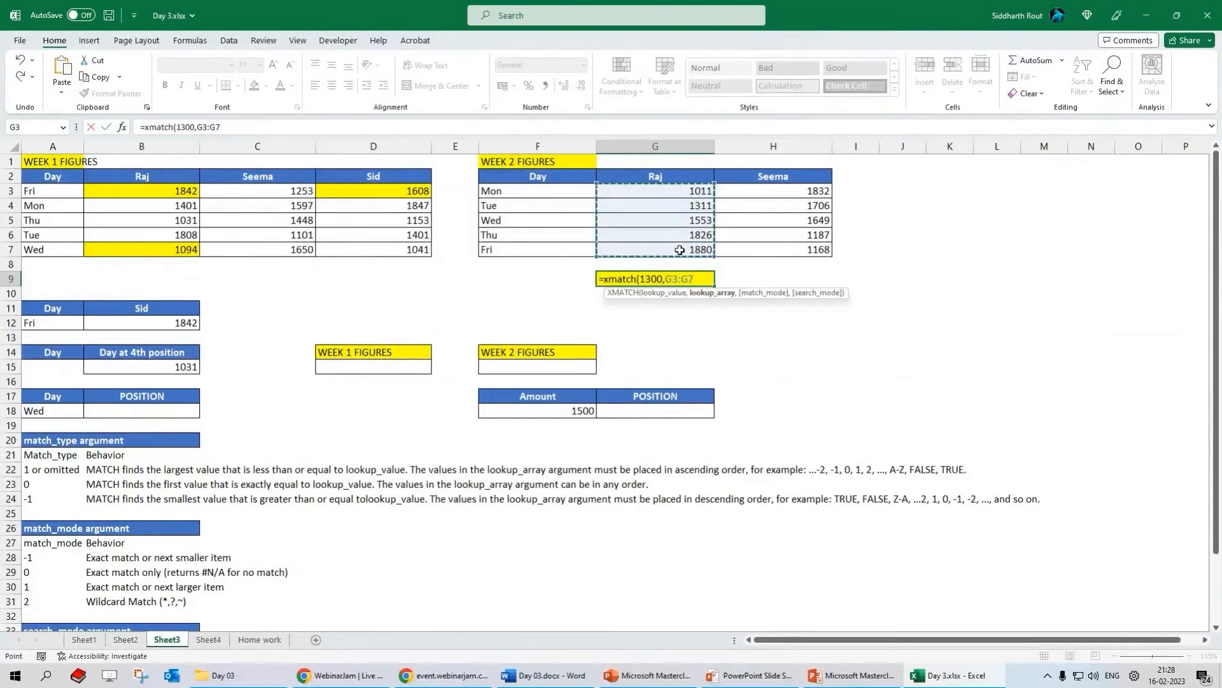
type(",0)")
key("Return")
- Change the lookup value of the XMATCH formula in G9 to 1311
key("Up")
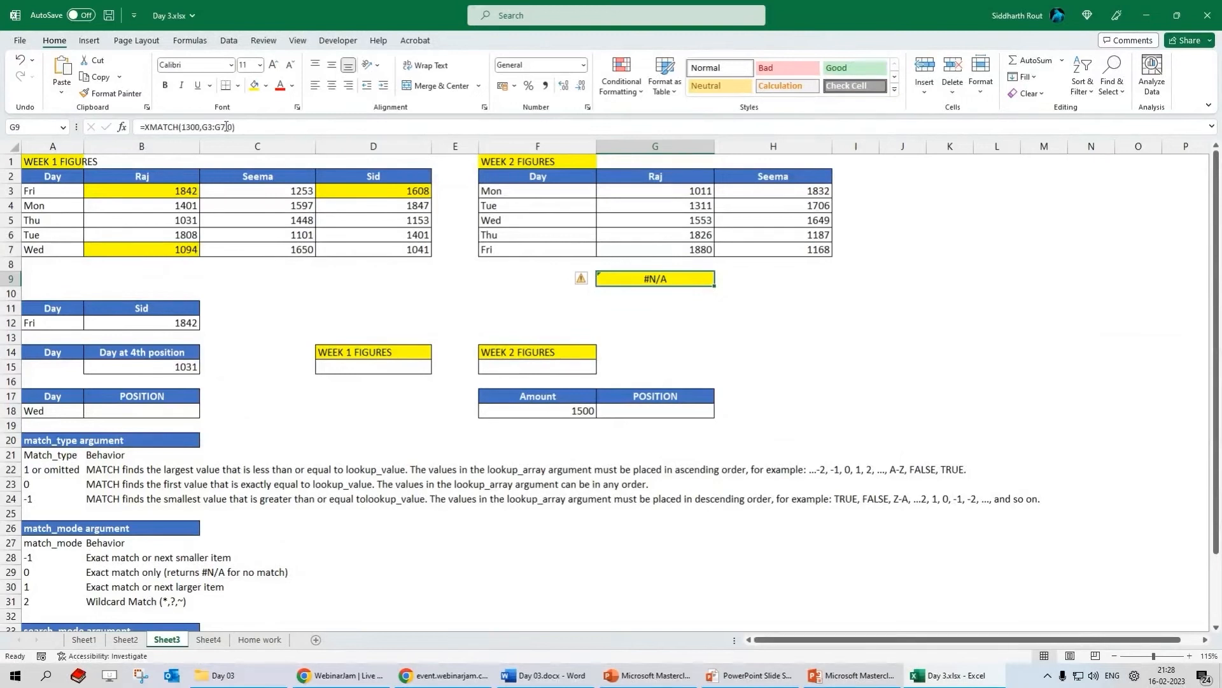
left_click_drag(189, 127, 200, 127)
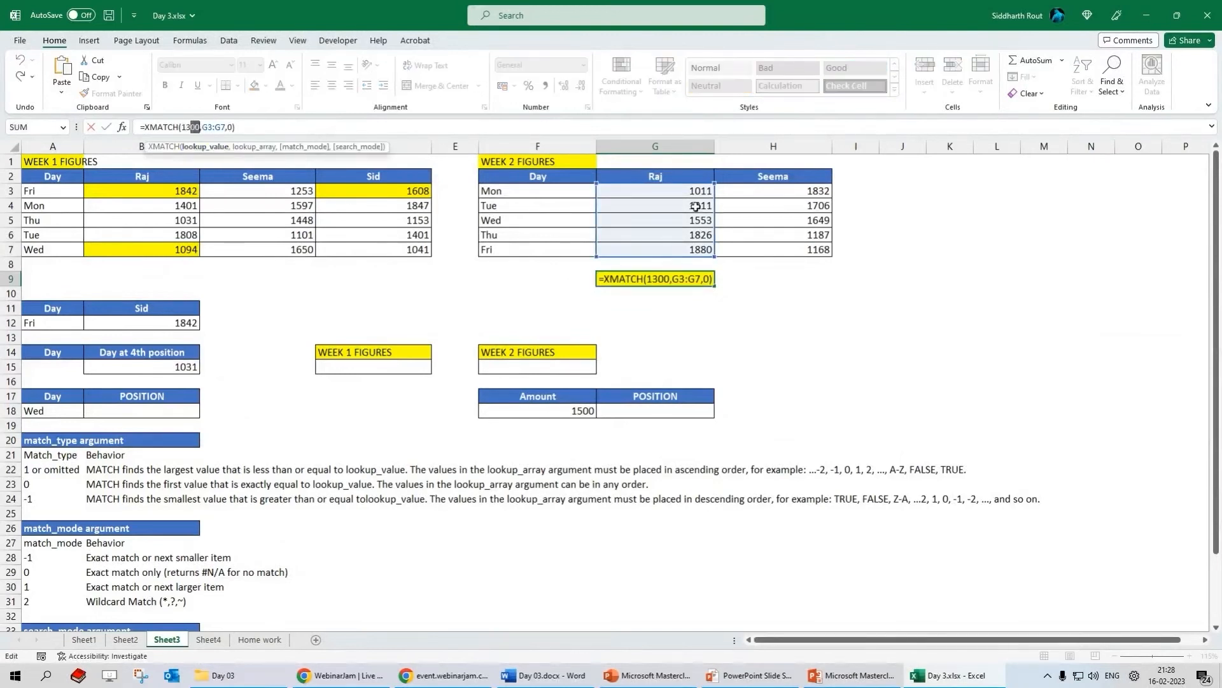
type("11")
key("ctrl+Return")
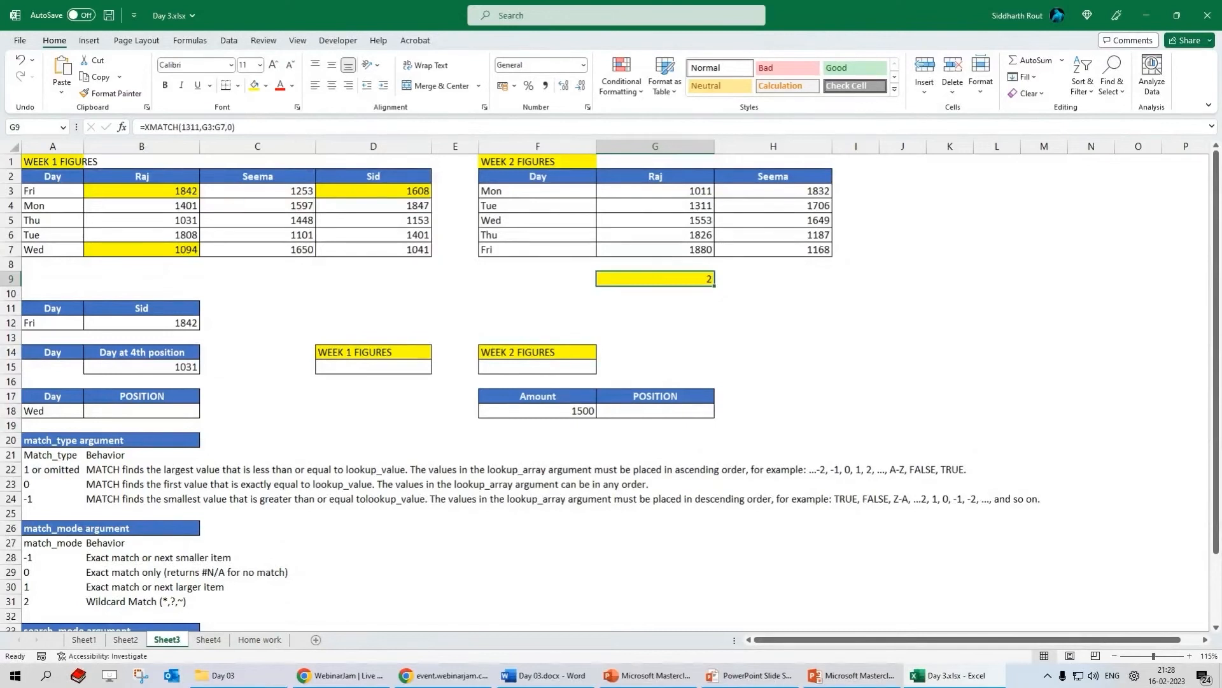
key("alt+Tab")
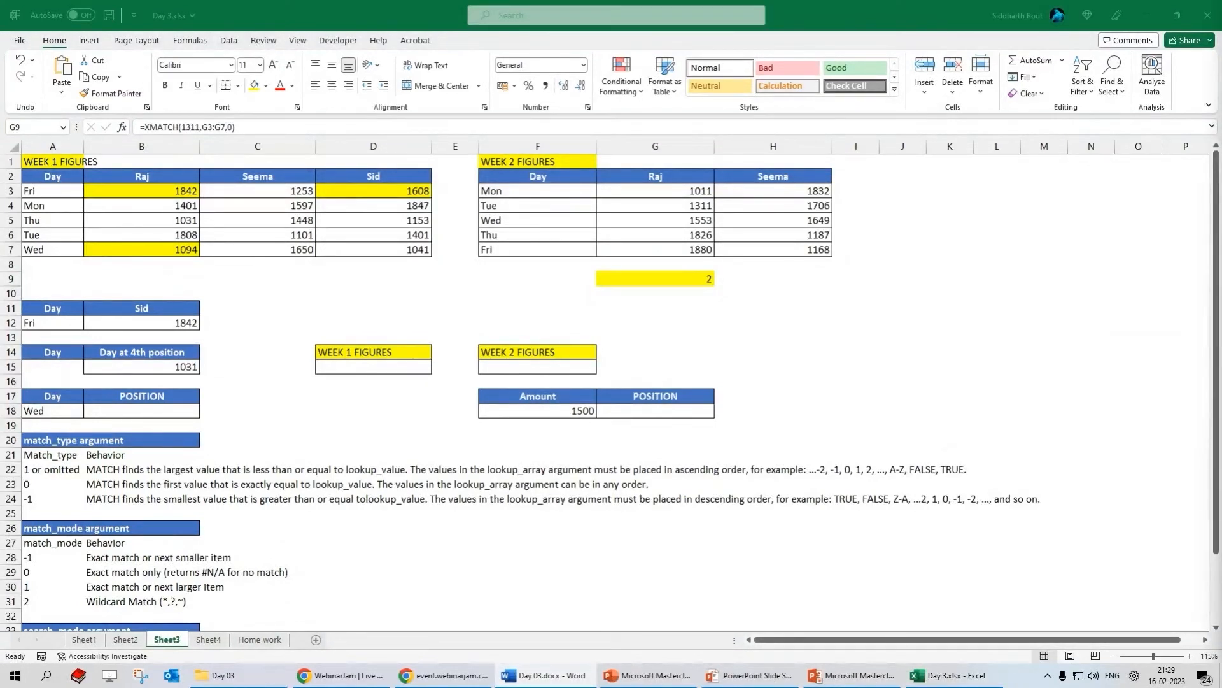
key("alt+Tab")
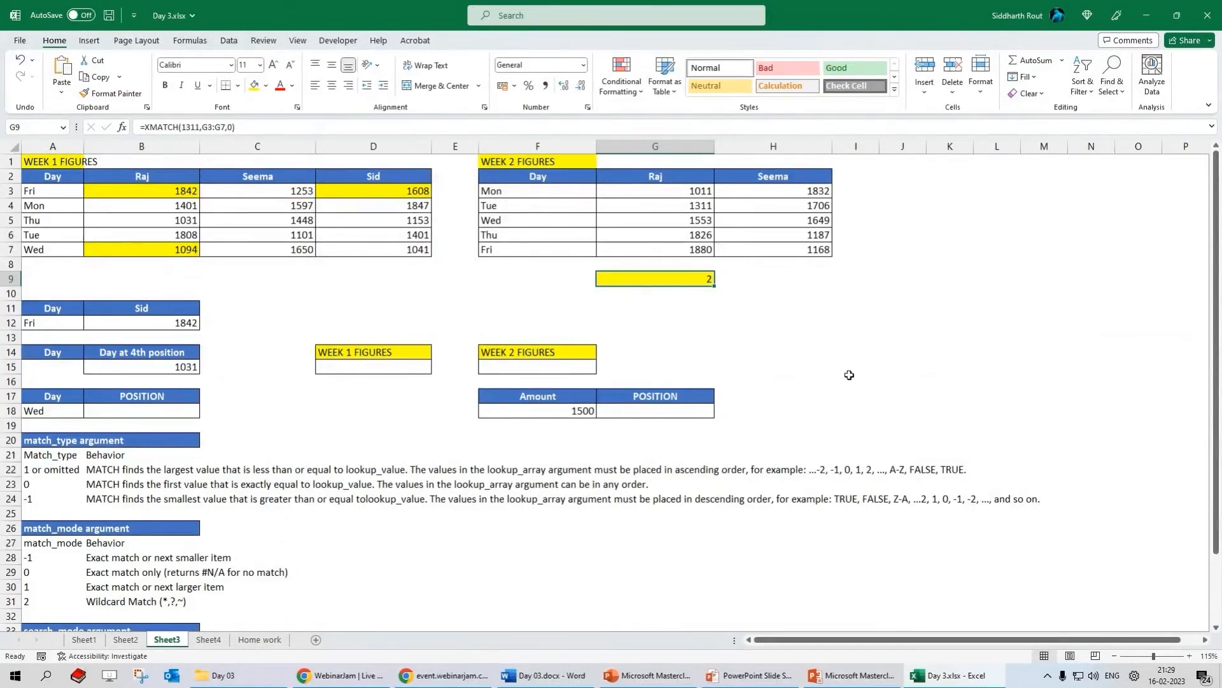
- Enter =VLOOKUP(A12,A2:D7,2,0) in I11 to look up the day in A12 within the Week 1 figures
left_click(834, 310)
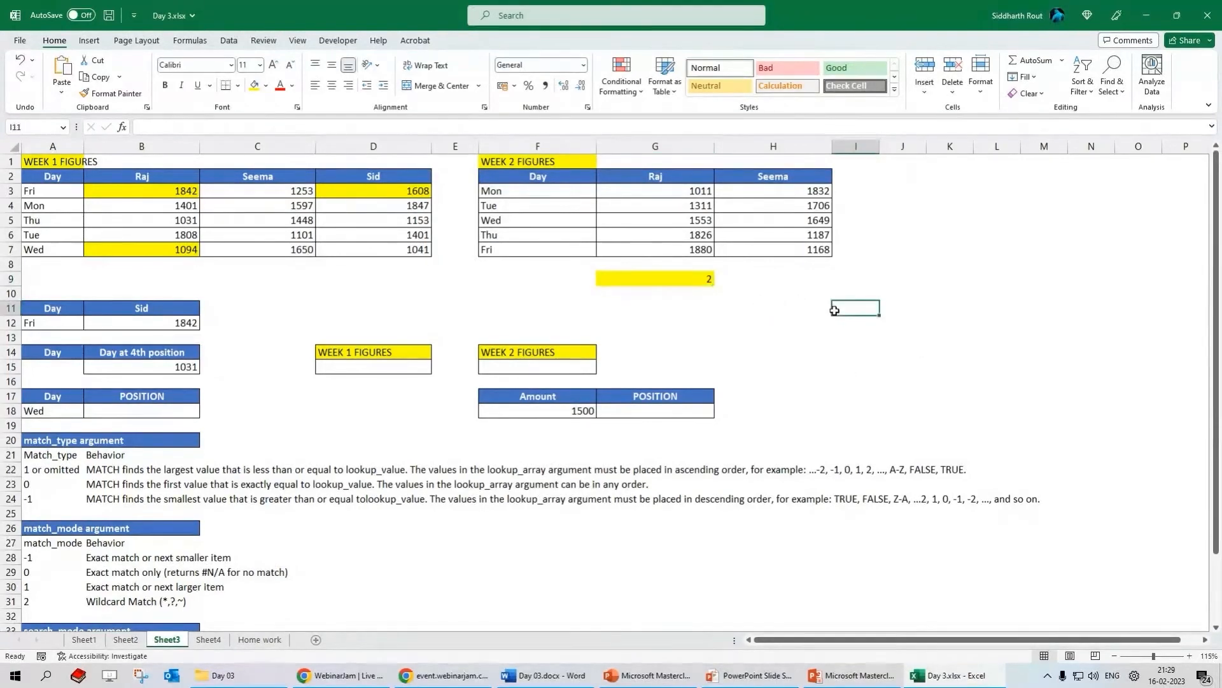
type("=vlookup")
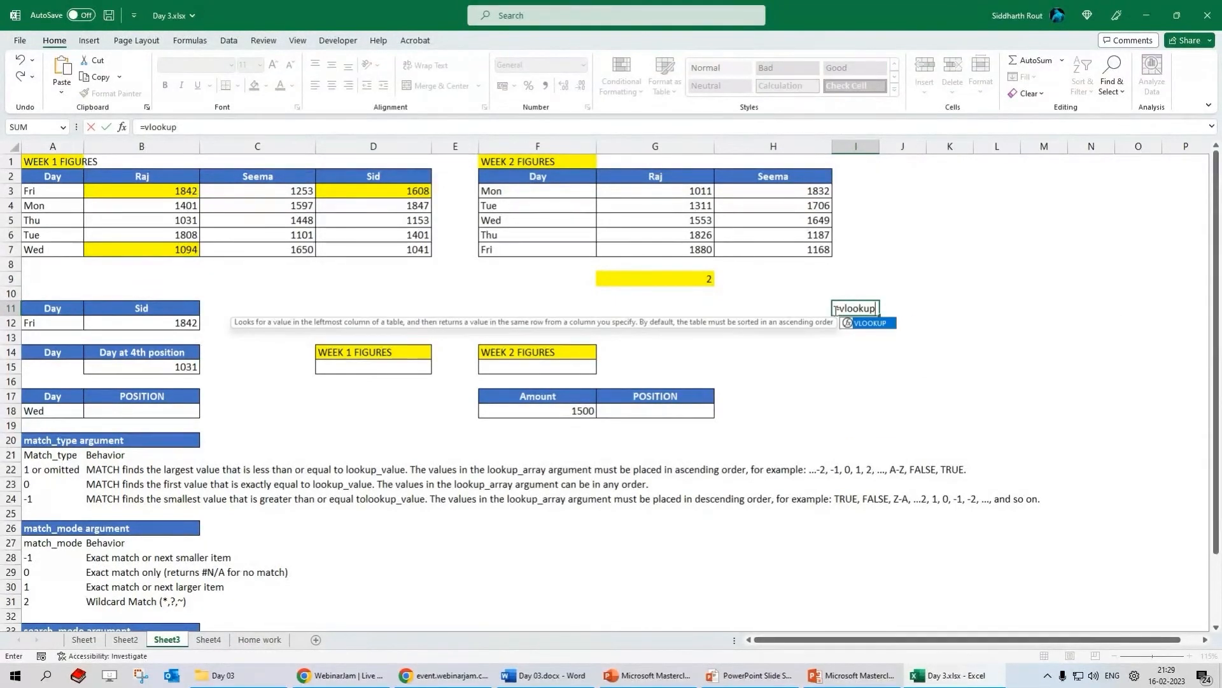
type("(")
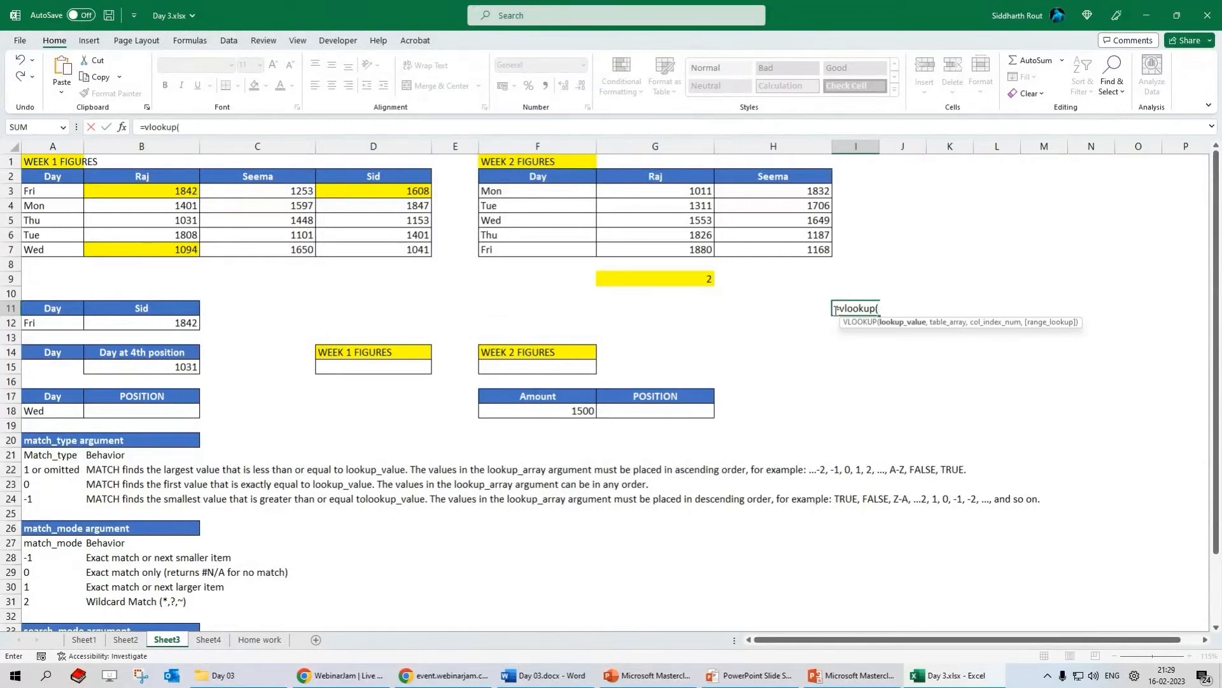
left_click(58, 324)
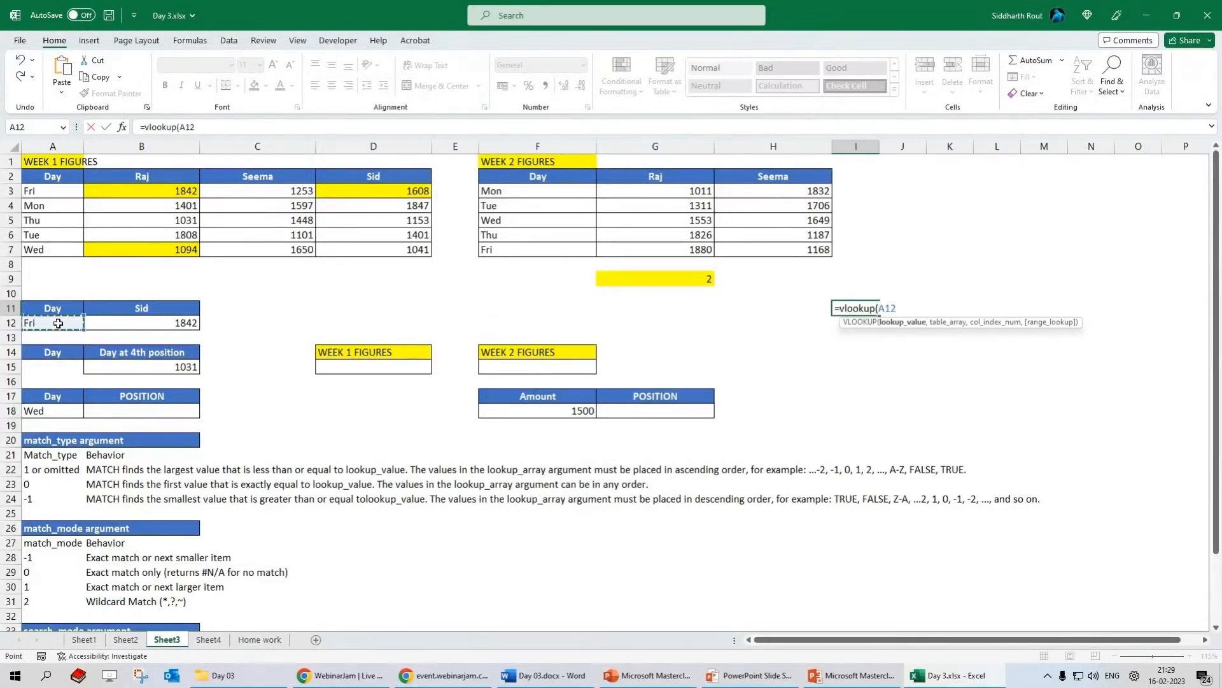
type(",")
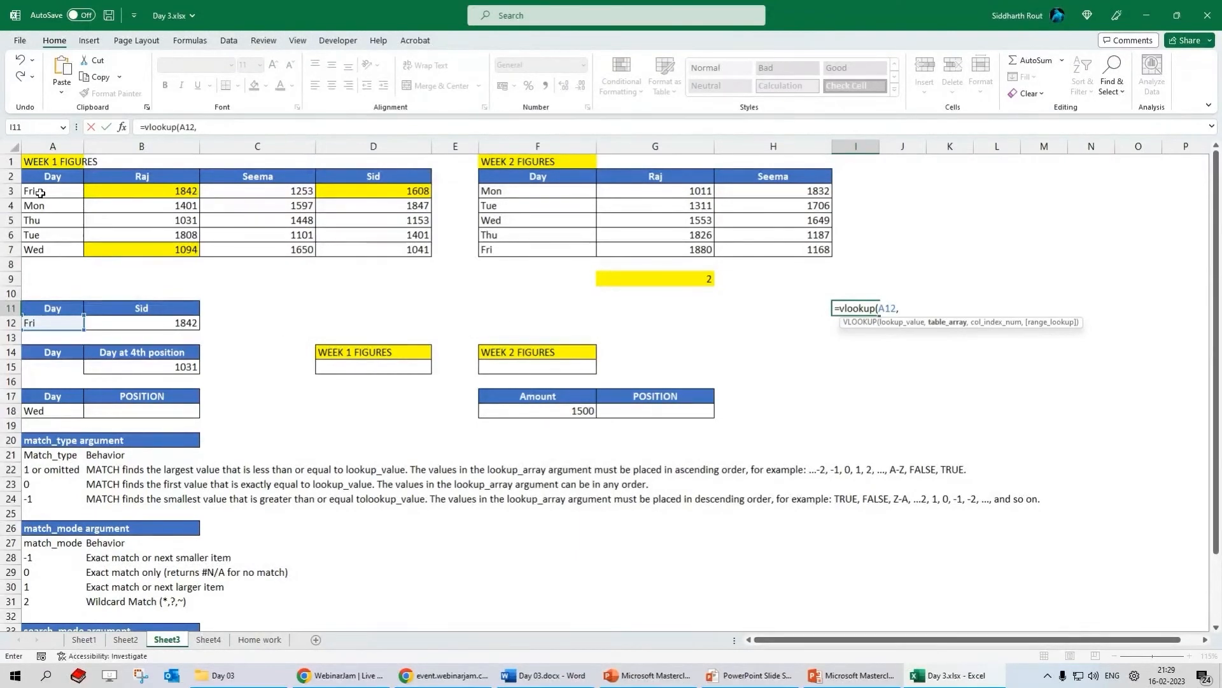
left_click_drag(40, 193, 399, 251)
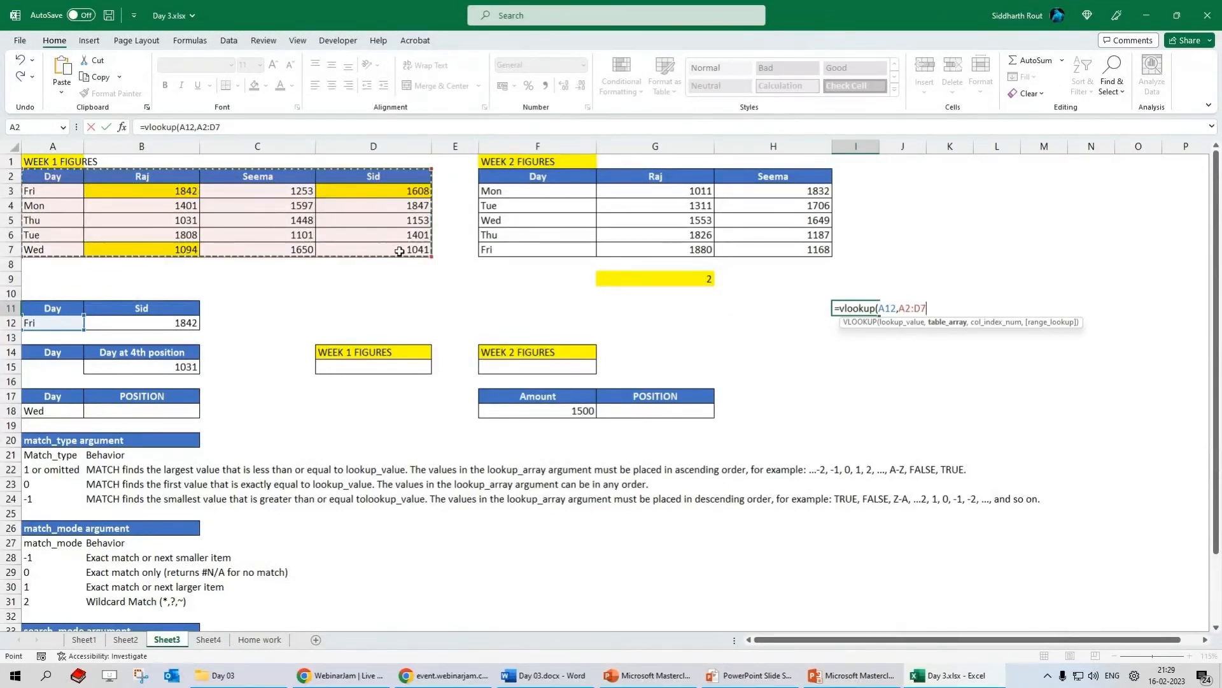
type(",")
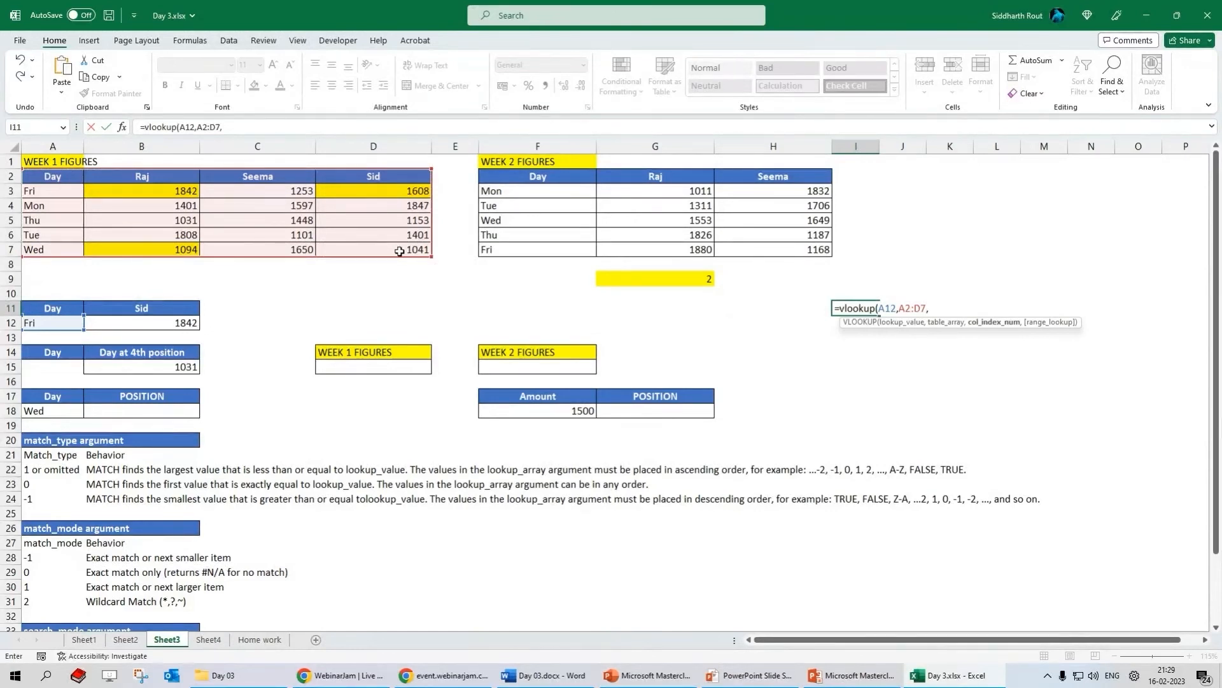
type("2,")
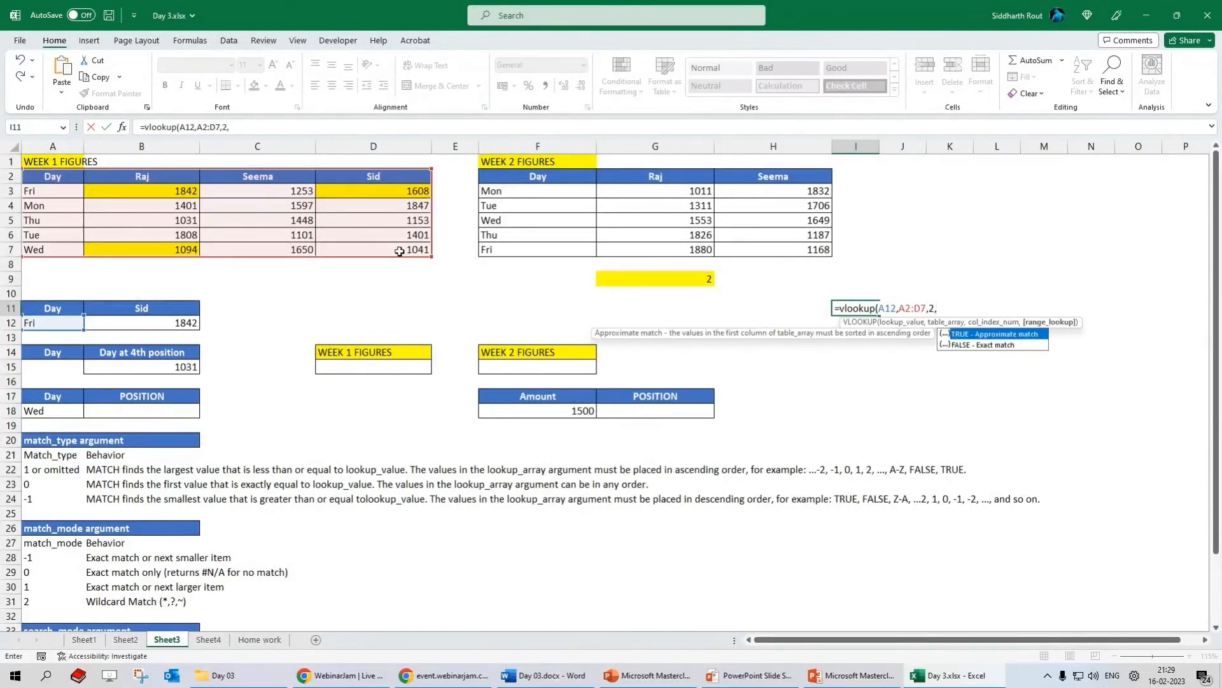
type("0)")
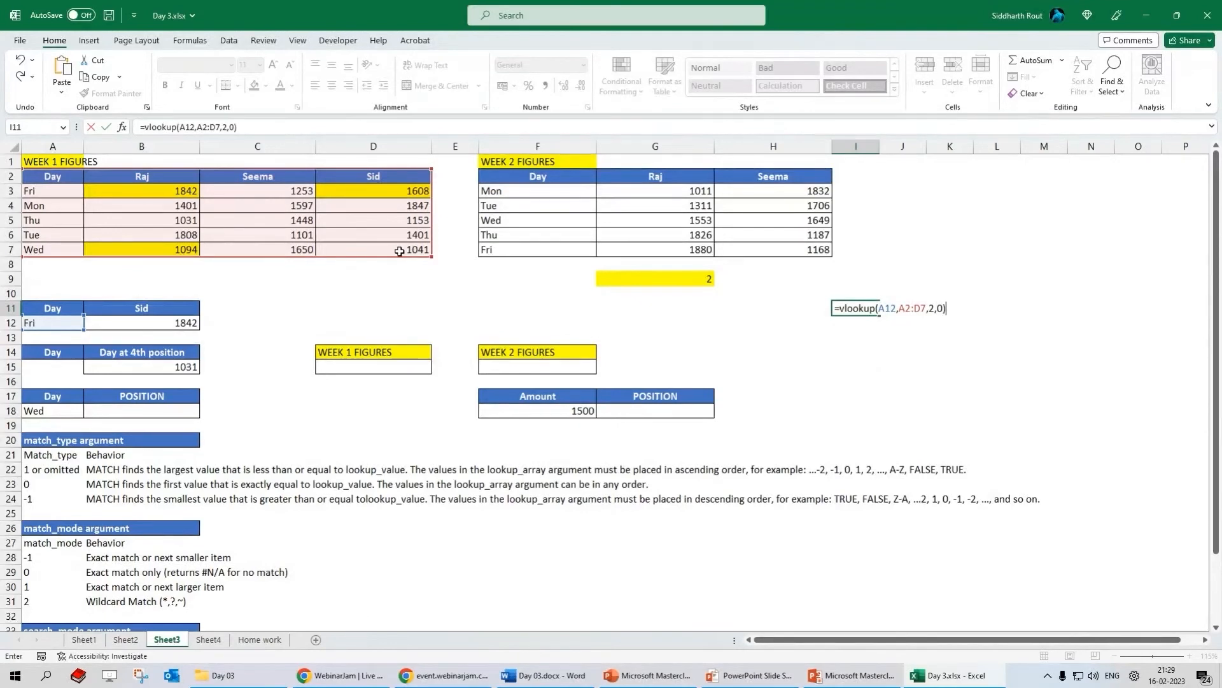
key("ctrl+Return")
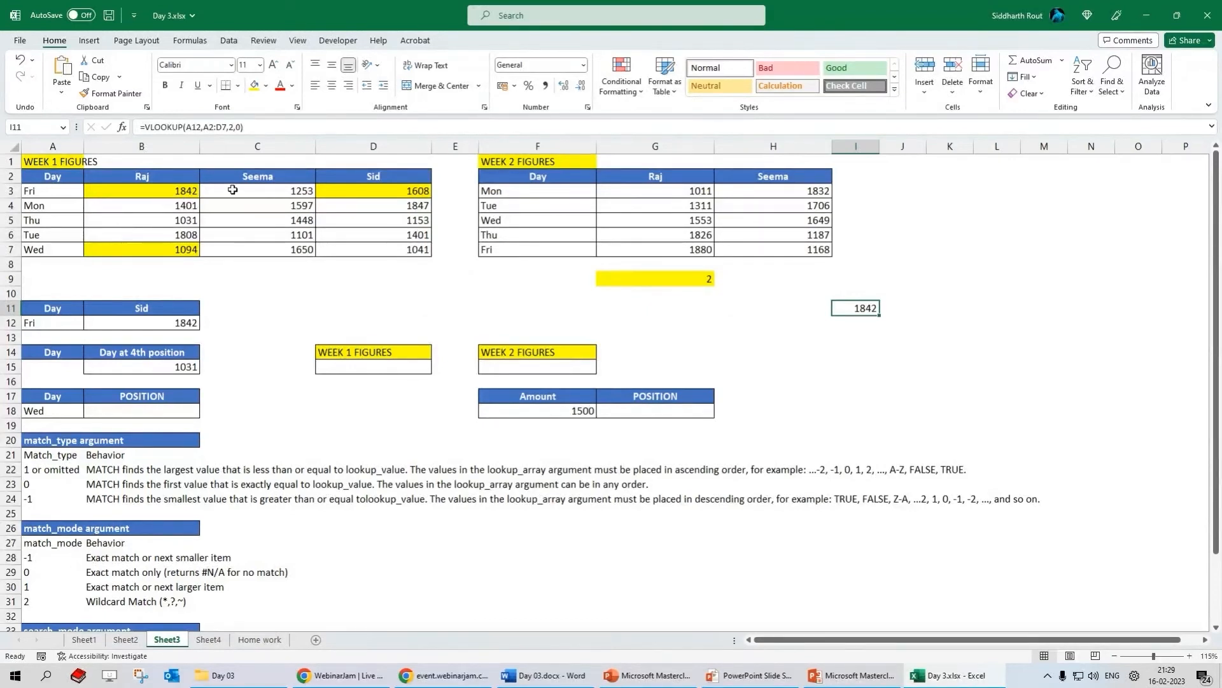
- Compare the VLOOKUP formula in I11 with the figure in B3 and the LOOKUP formula in B12
left_click(164, 191)
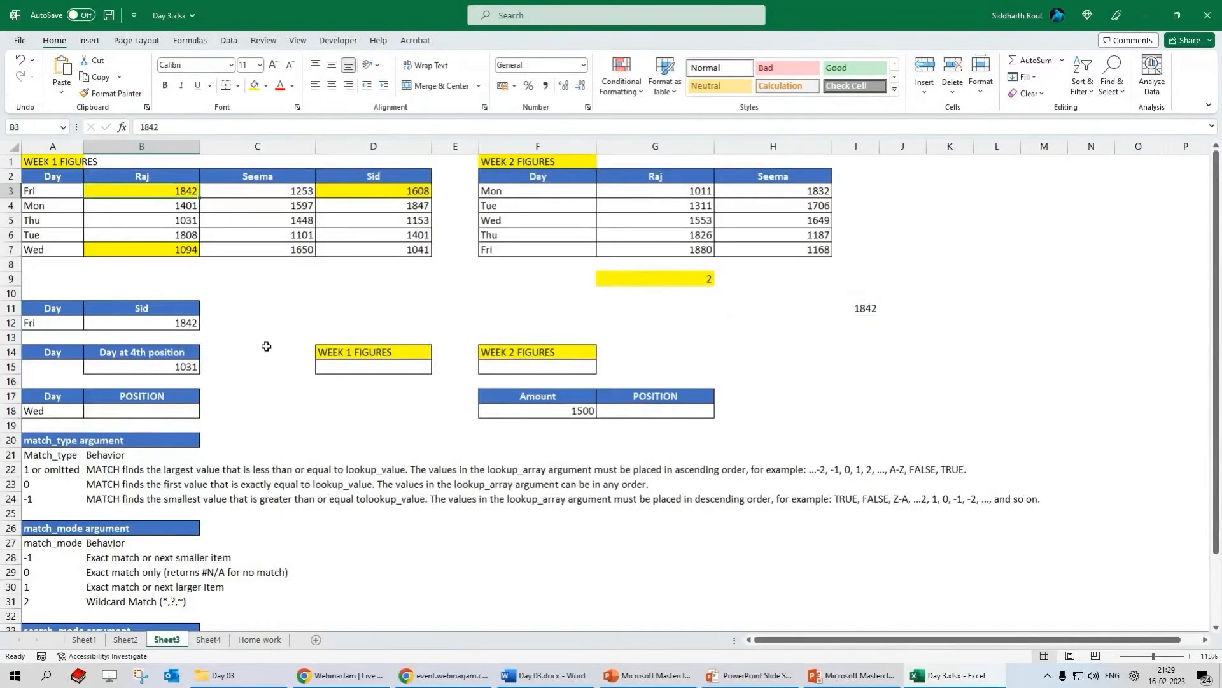
double_click(853, 309)
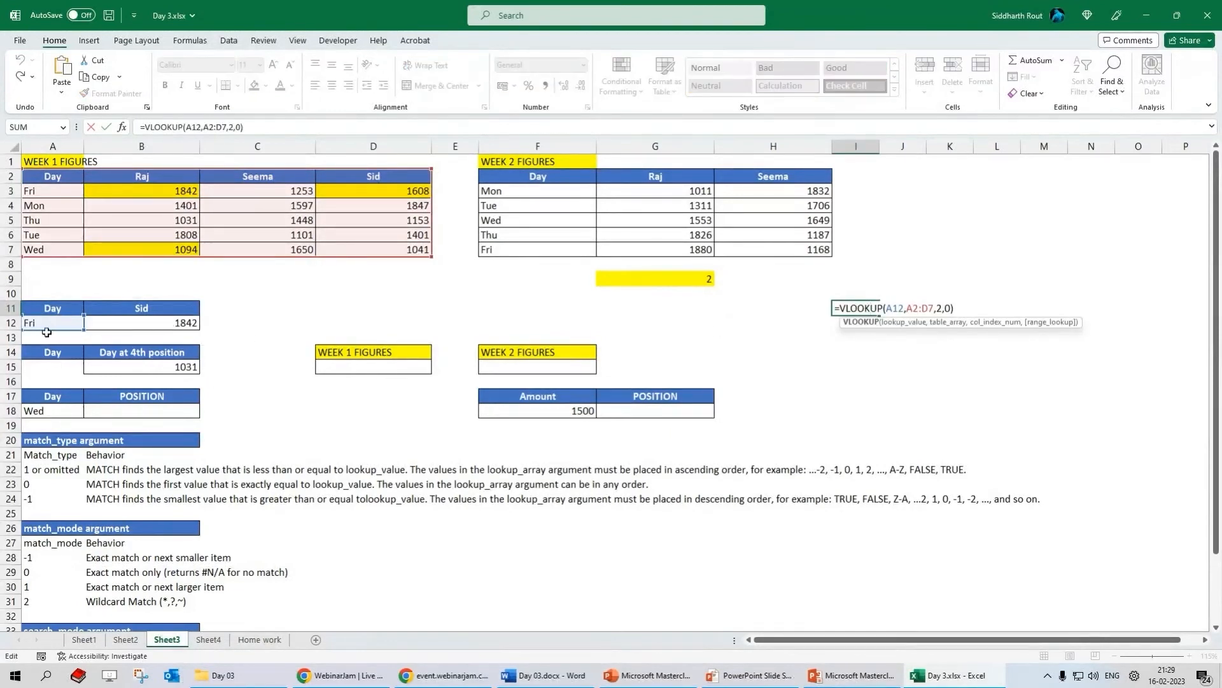
key("Escape")
left_click(173, 325)
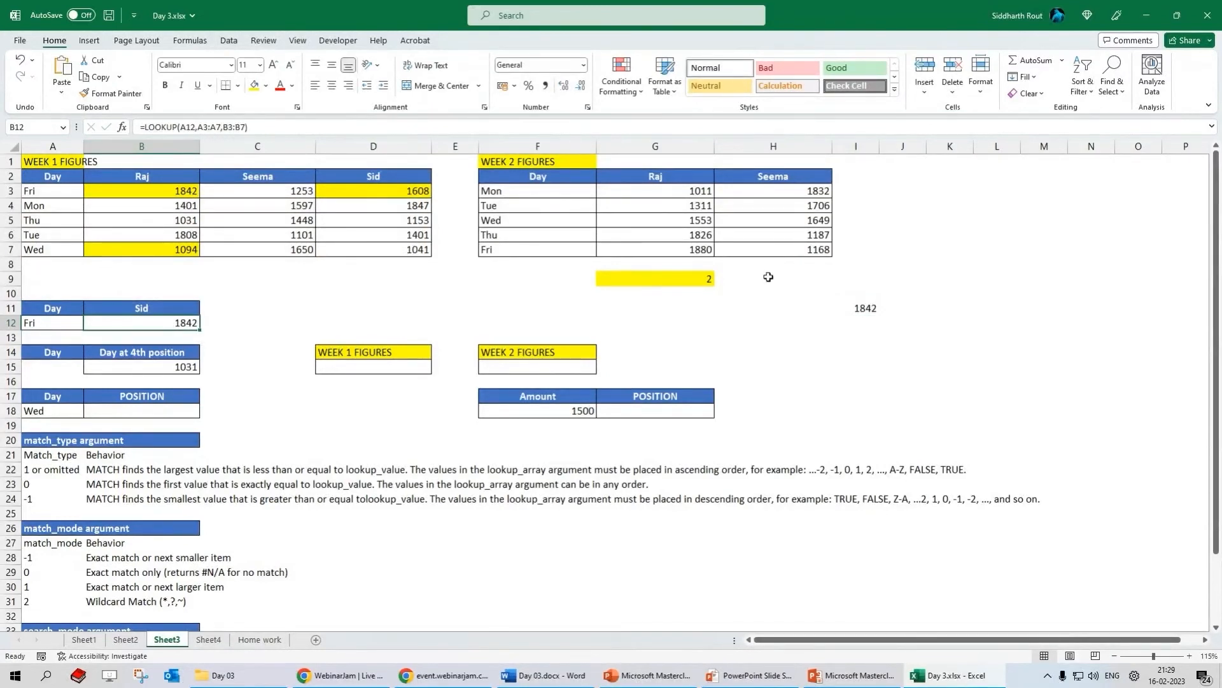
- Move the VLOOKUP formula from I11 into B12, replacing the LOOKUP formula there
left_click(866, 308)
left_click(249, 130)
key("Escape")
left_click(154, 321)
double_click(153, 322)
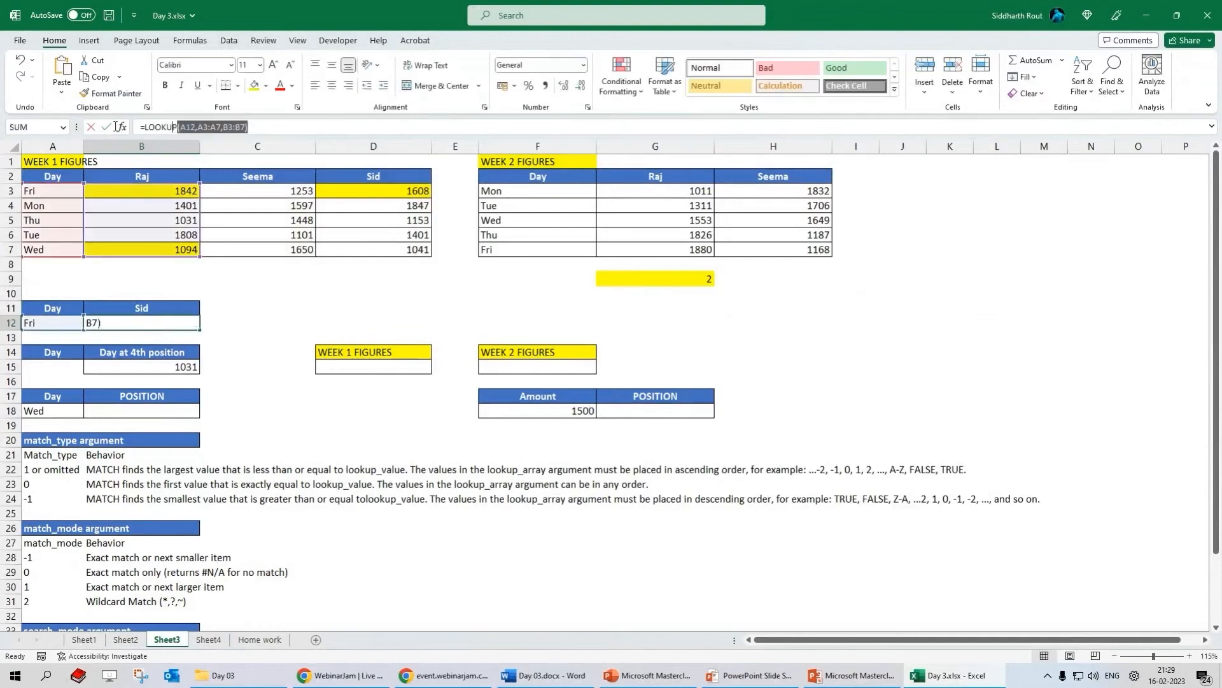
key("Return")
key("Up")
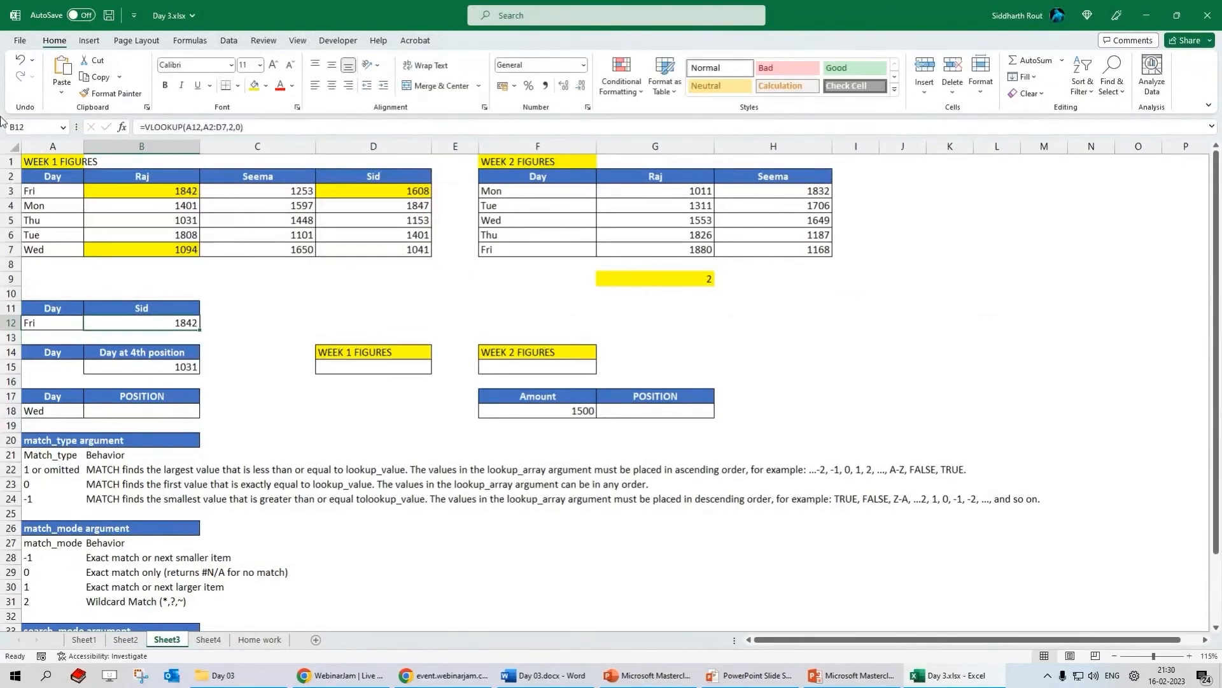
- Start a MATCH formula in C12, beside the VLOOKUP result, and reference the Week 1 range A3:D7
key("F2")
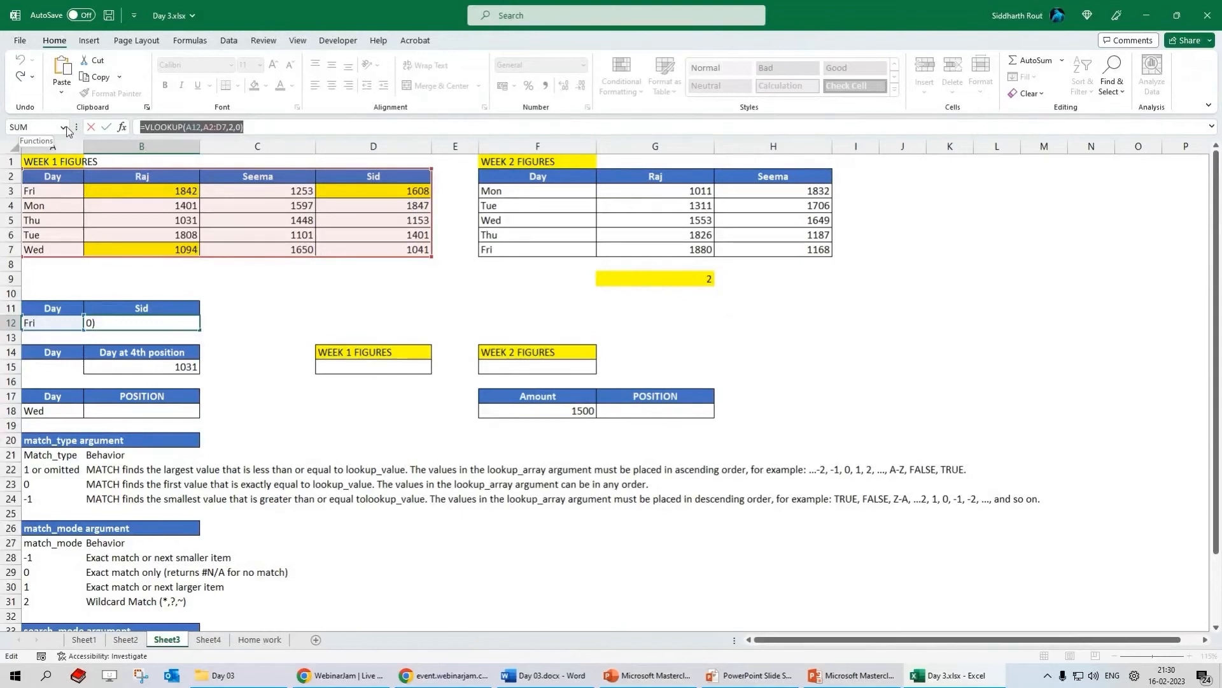
key("Return")
key("Up")
key("Up")
key("Down")
key("Right")
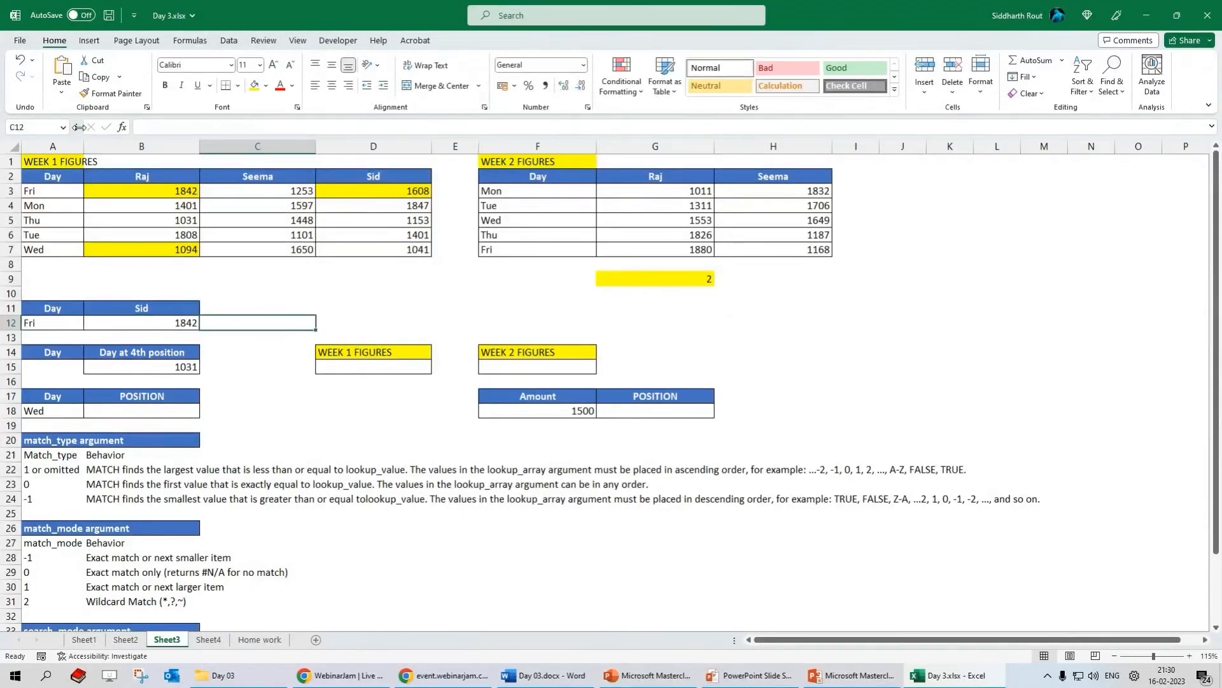
type("=m")
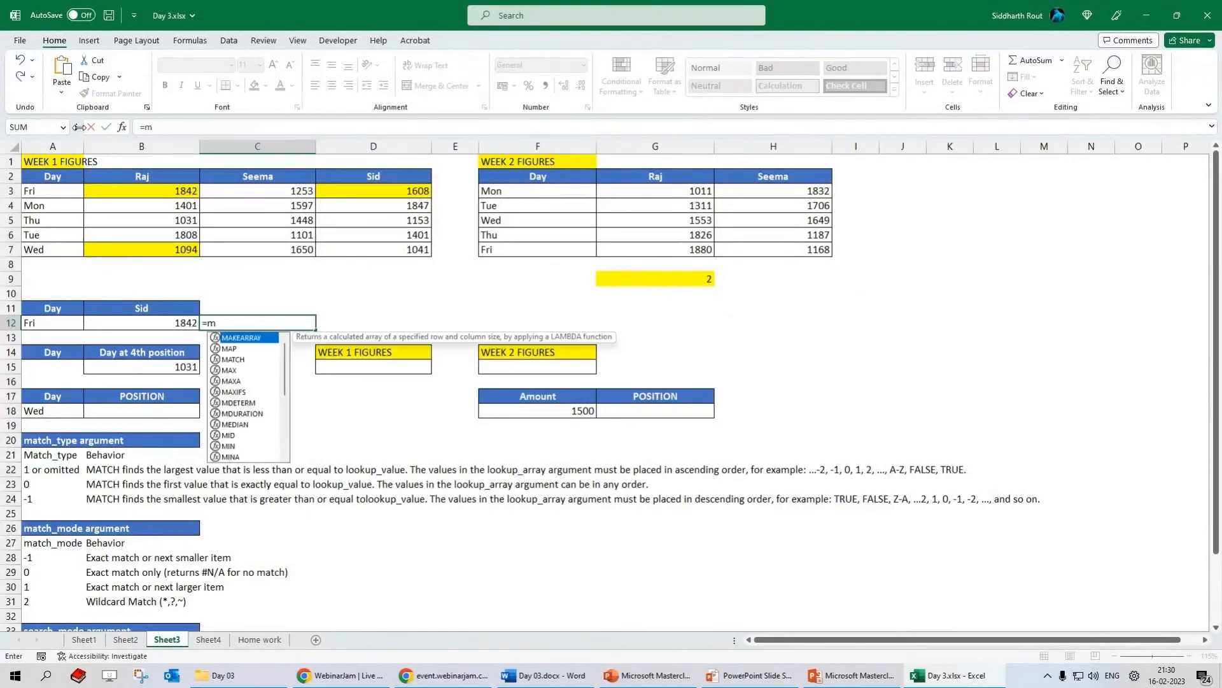
type("atch")
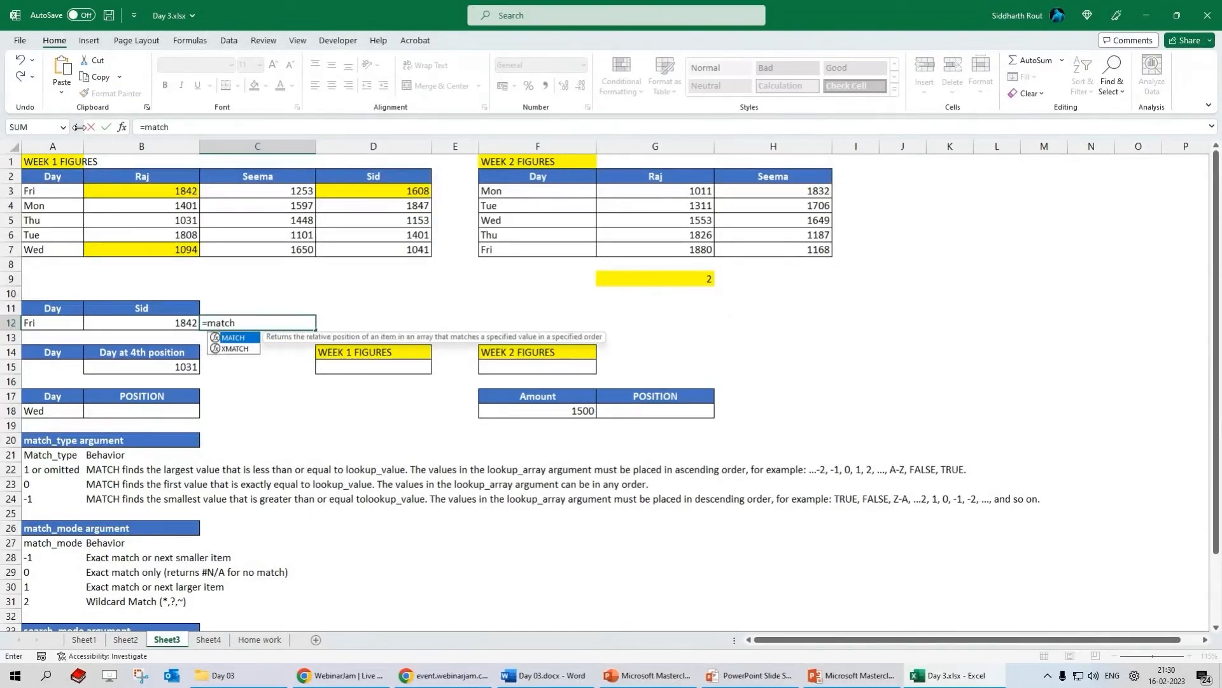
type("(")
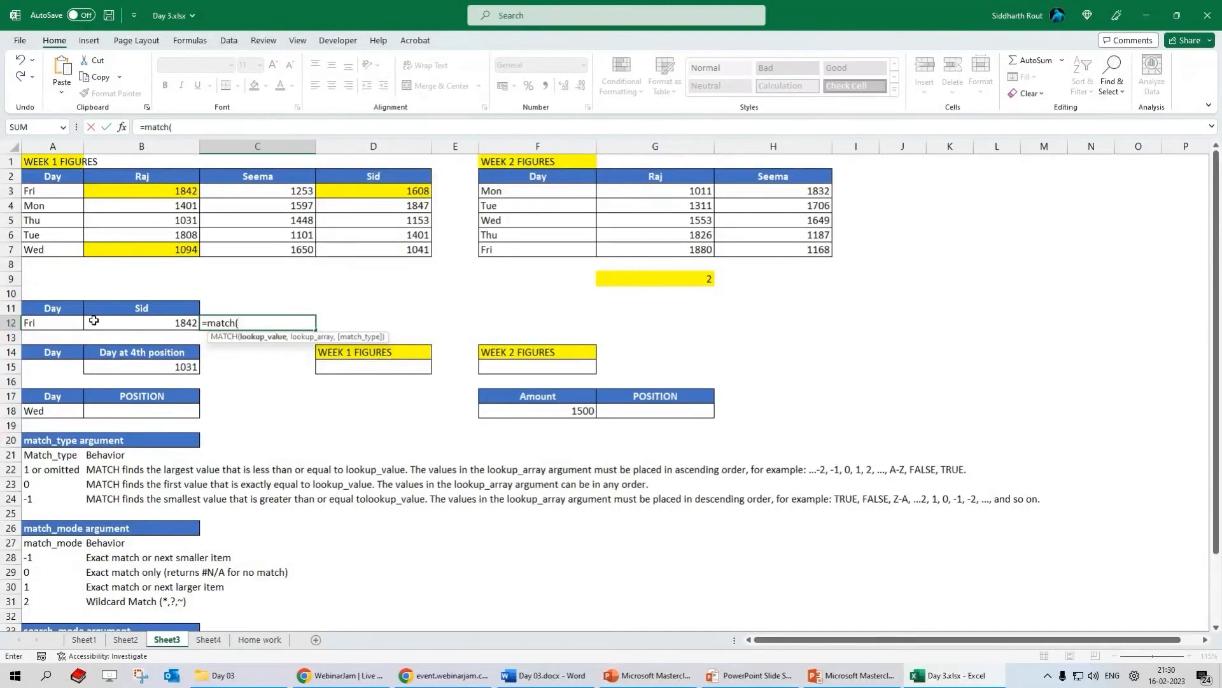
left_click(45, 326)
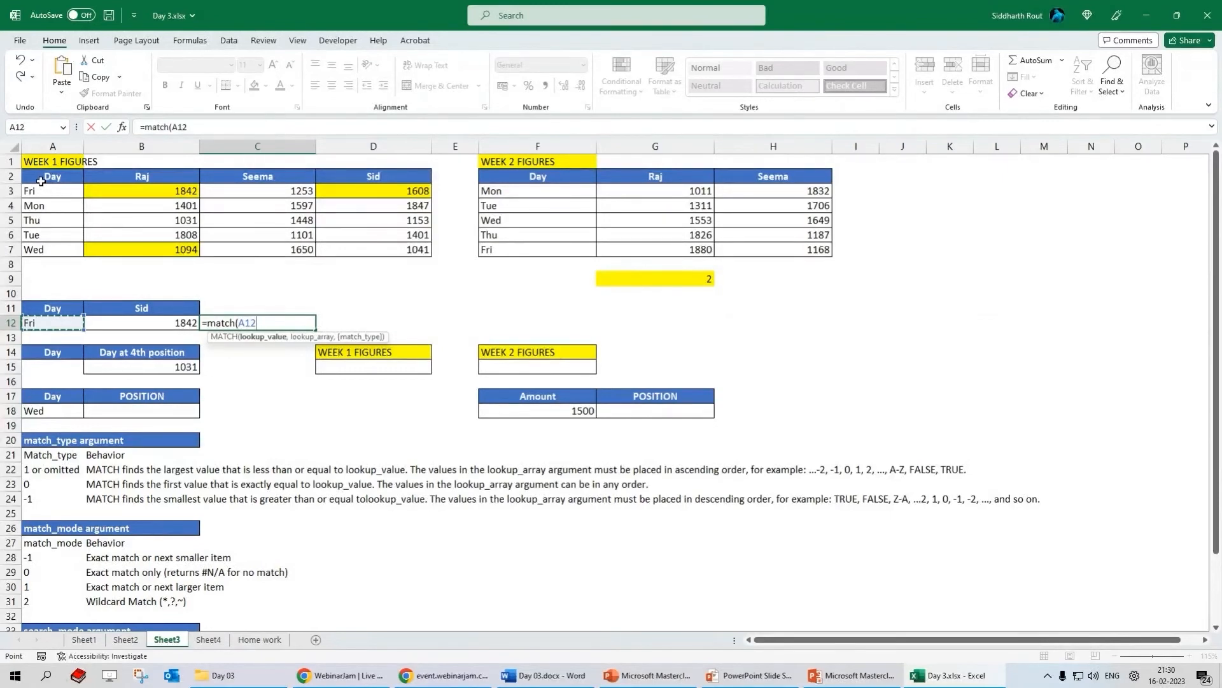
left_click_drag(48, 191, 418, 248)
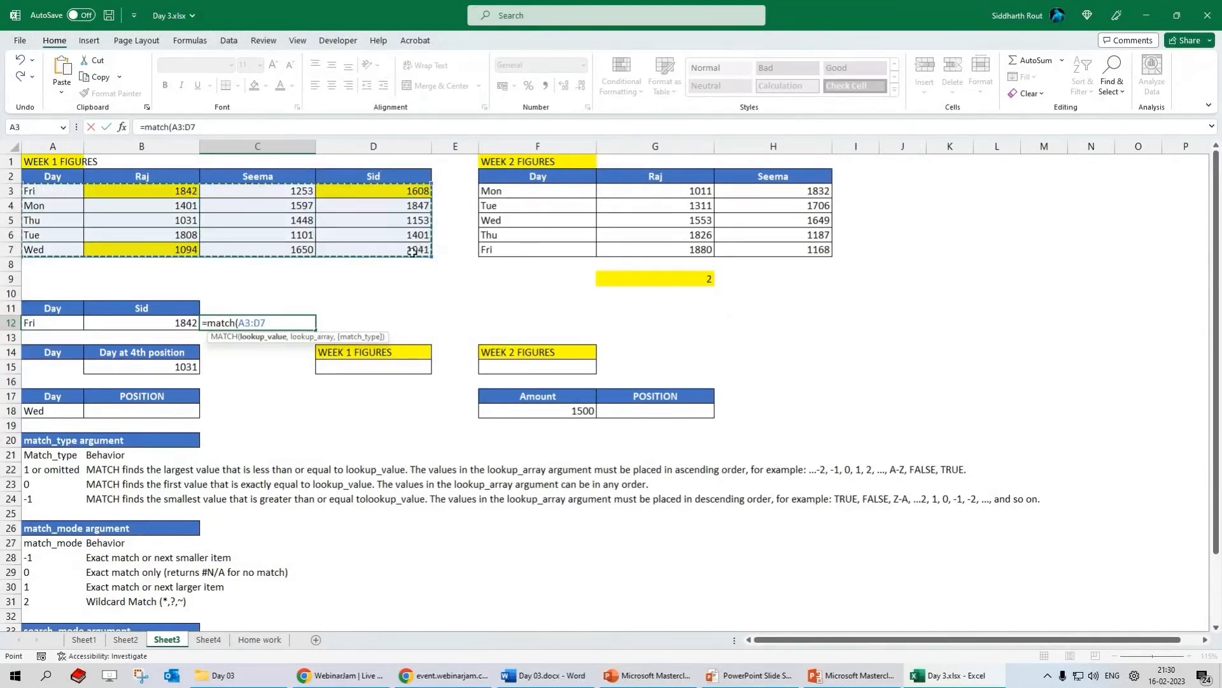
- Insert B11 as the lookup value and complete the C12 formula as =MATCH(B11,A3:D7,0)
left_click(239, 323)
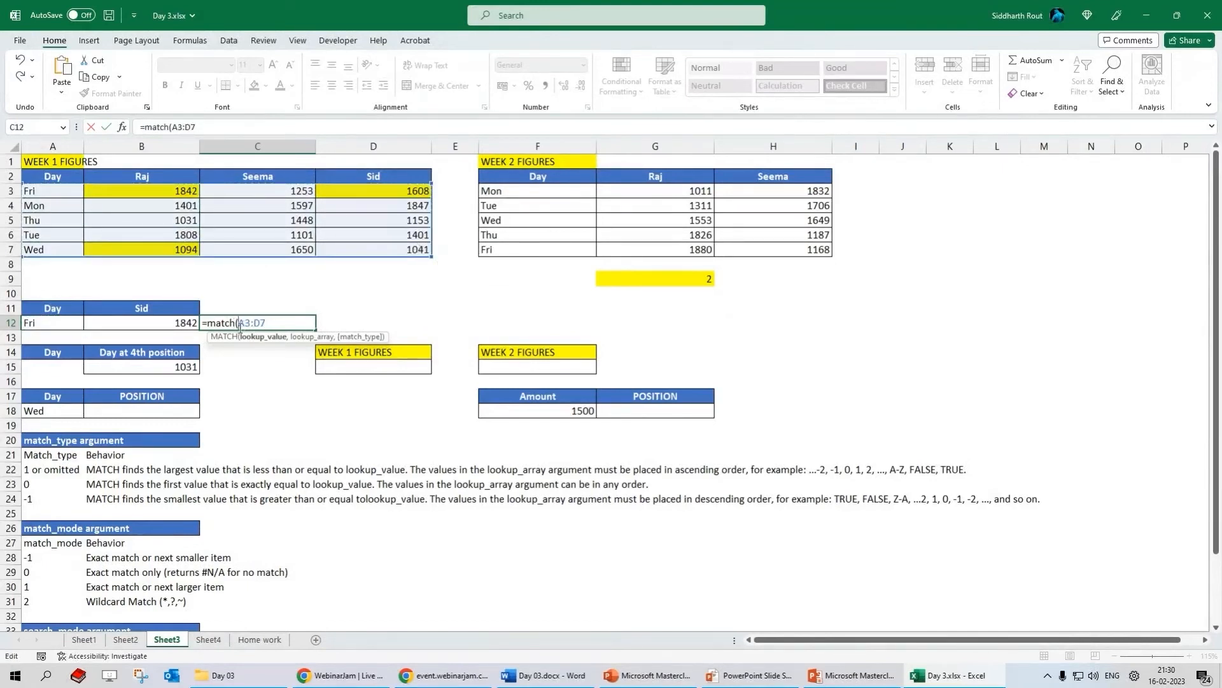
left_click(50, 322)
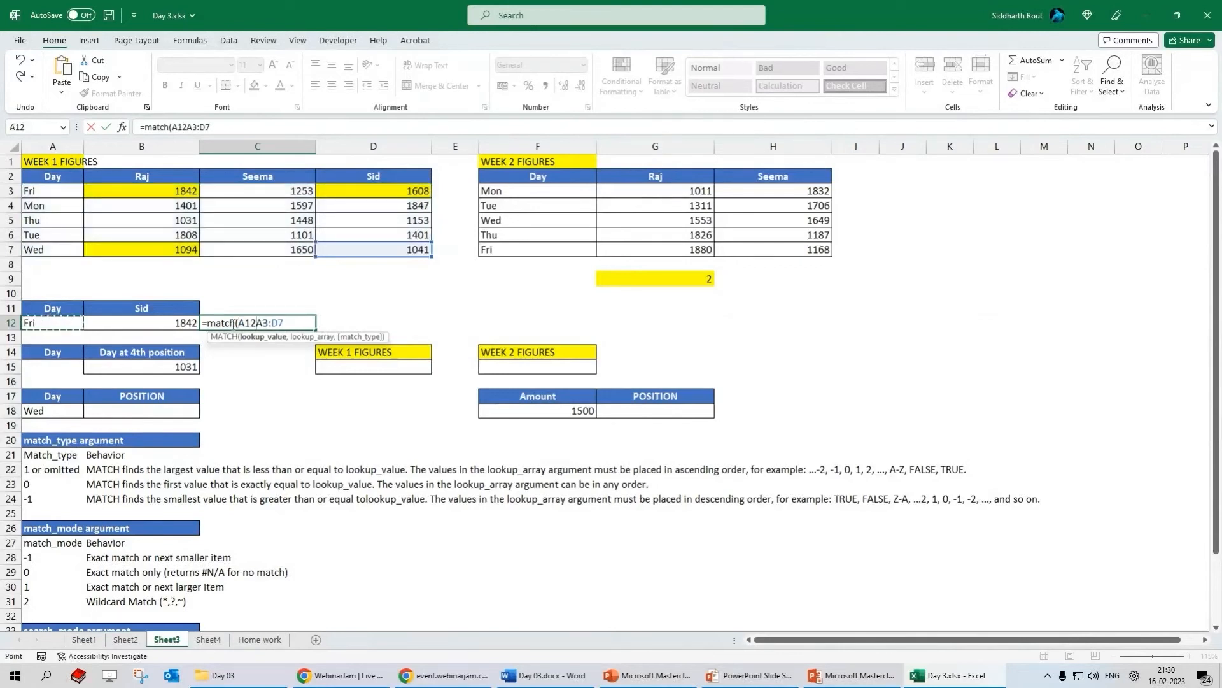
key("Up")
key("Right")
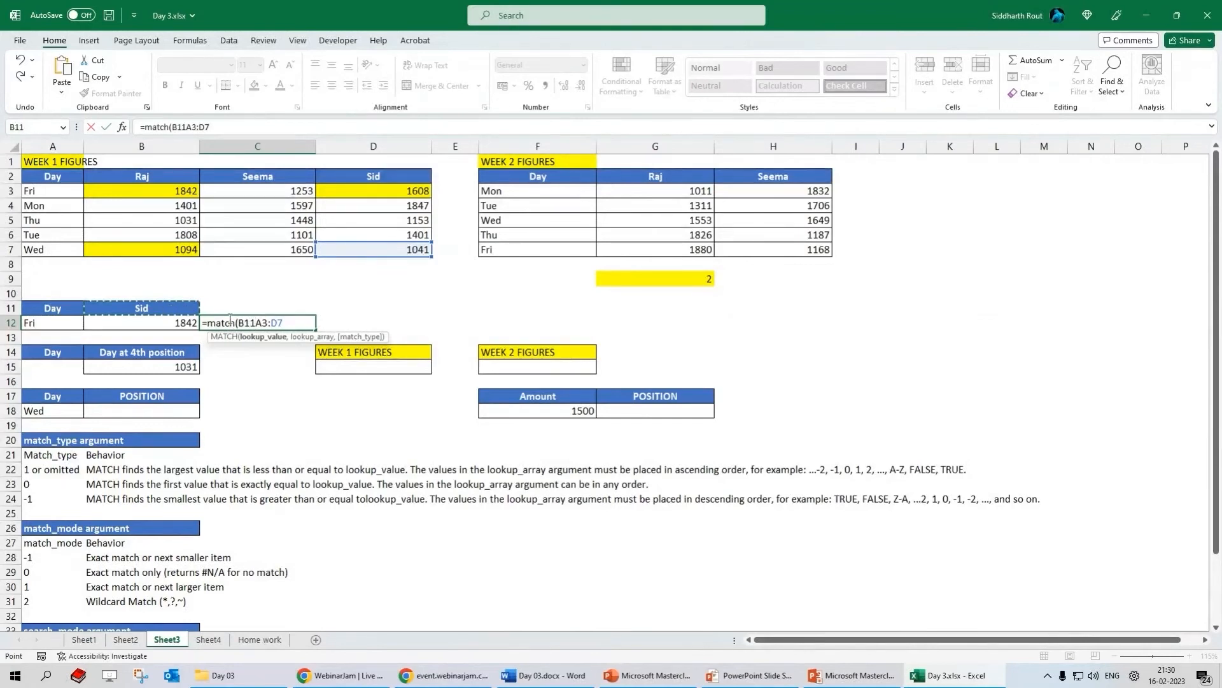
type(",")
left_click_drag(259, 323, 287, 322)
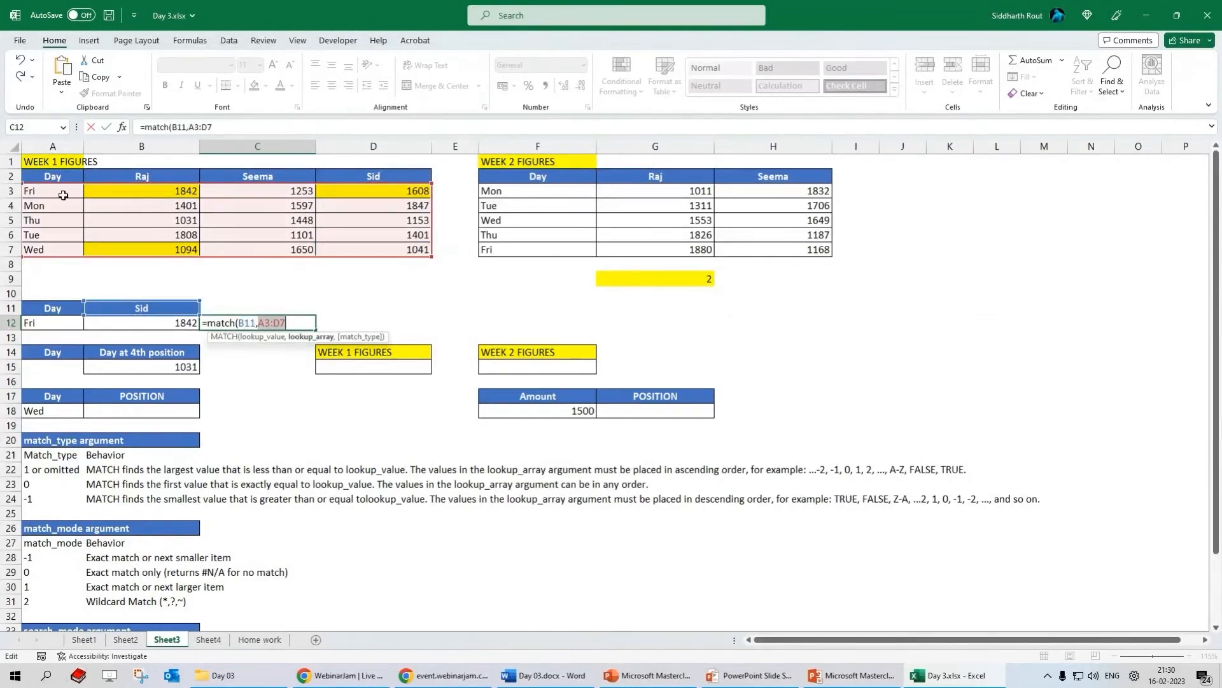
left_click(300, 319)
type(",")
double_click(324, 360)
type(")")
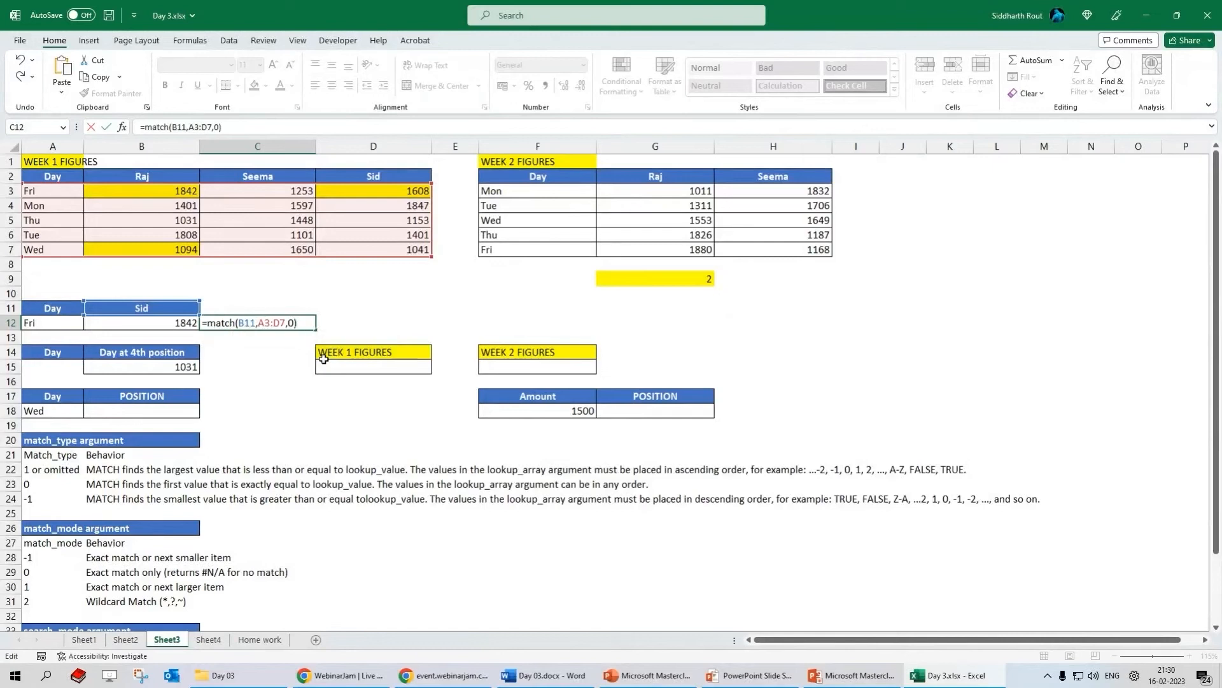
key("ctrl+Return")
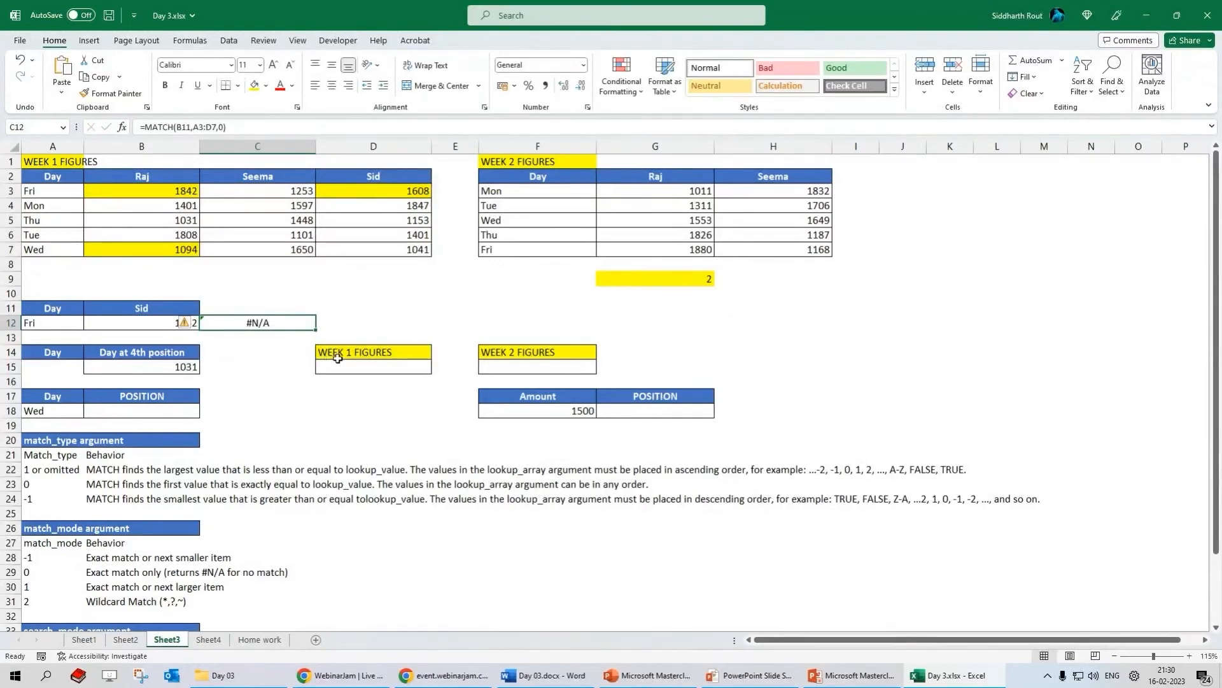
- Extend the lookup array of the MATCH formula in C12 to A2:D7 to include the header row
double_click(277, 323)
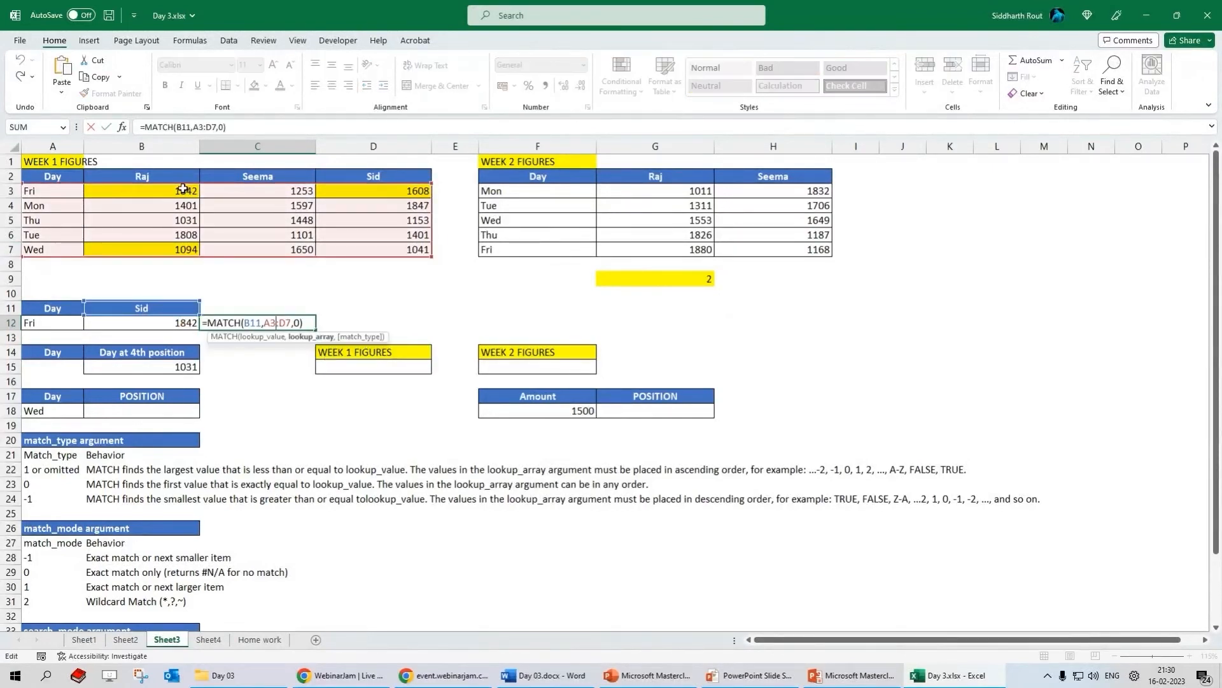
left_click_drag(432, 185, 431, 173)
key("Return")
key("Up")
- Restrict the lookup array of the MATCH formula in C12 to the header row A2:D2
double_click(256, 324)
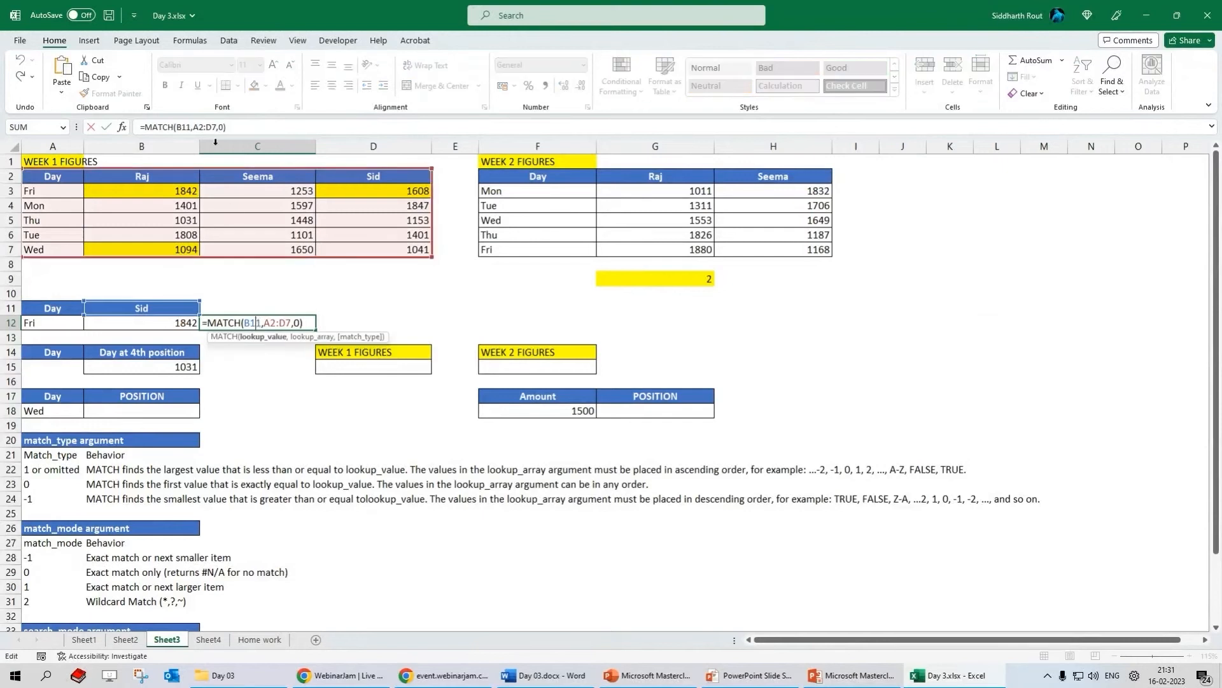
double_click(182, 127)
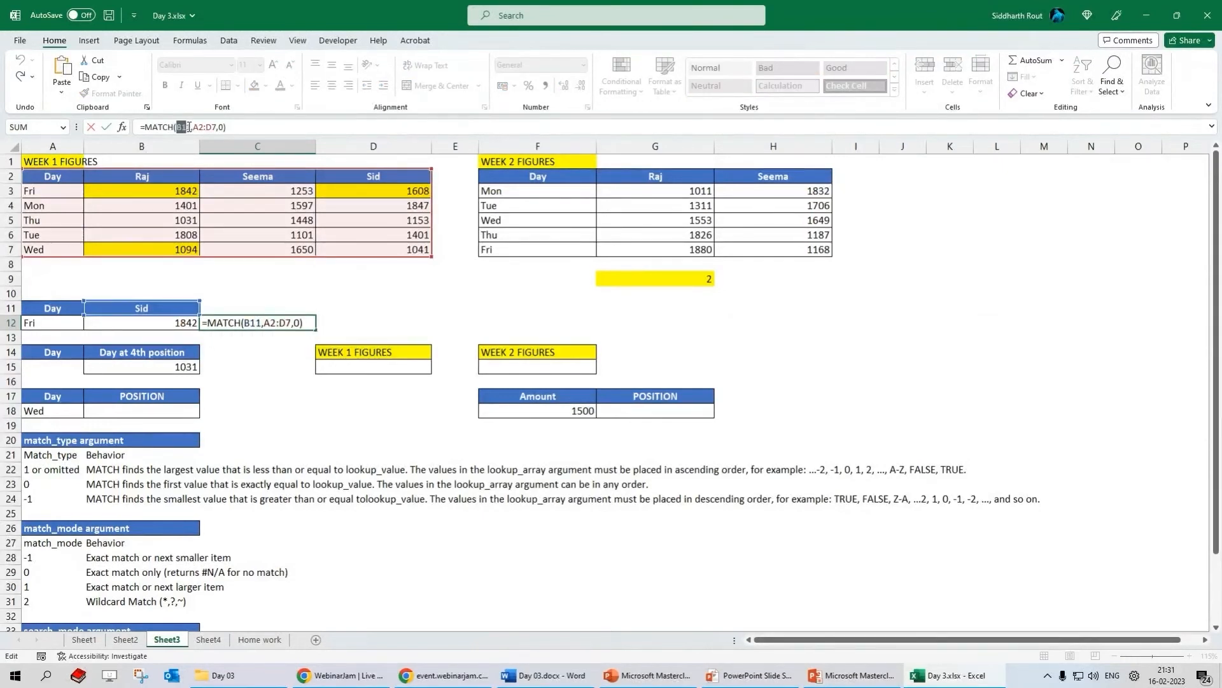
left_click_drag(246, 322, 290, 323)
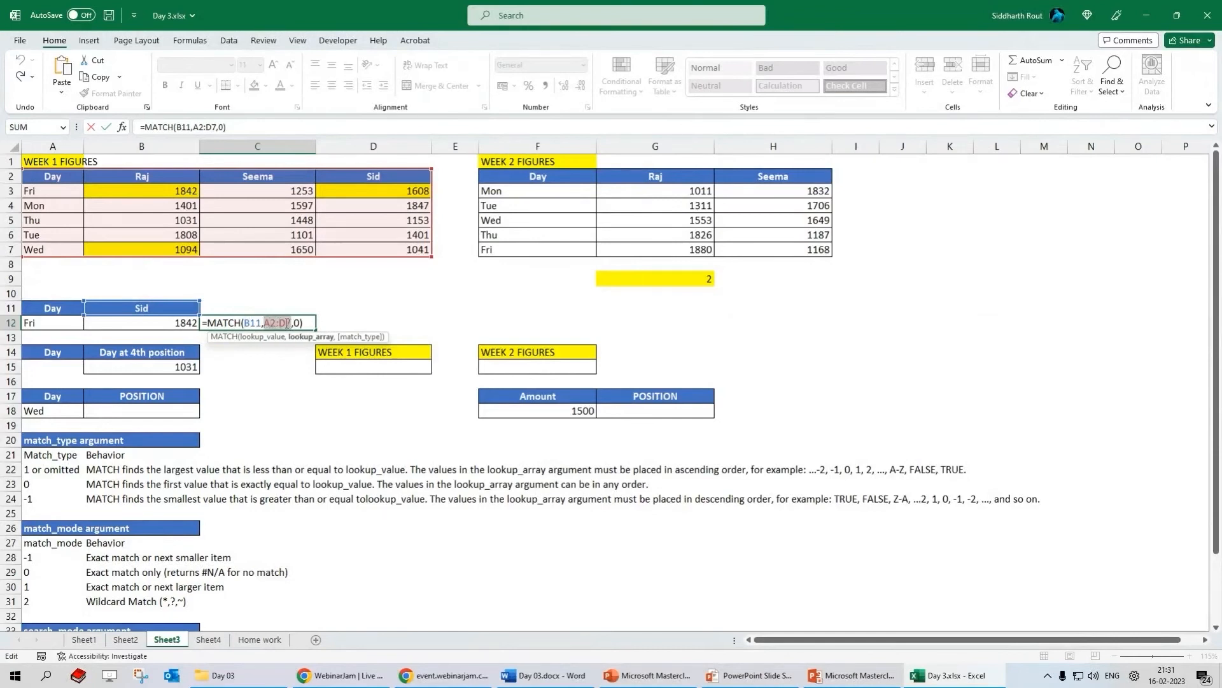
left_click(287, 323)
key("Delete")
type("2")
key("ctrl+Return")
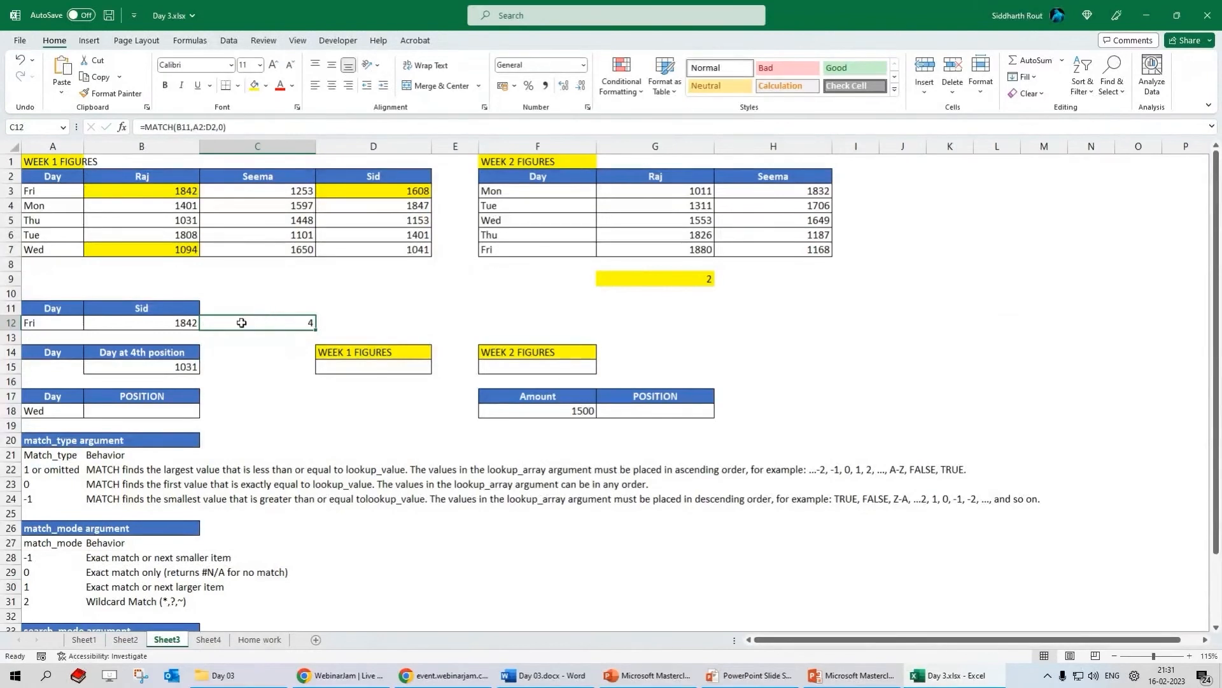
- Compare the MATCH formula in C12 with the Week 1 headers in A2:D2
left_click(234, 134)
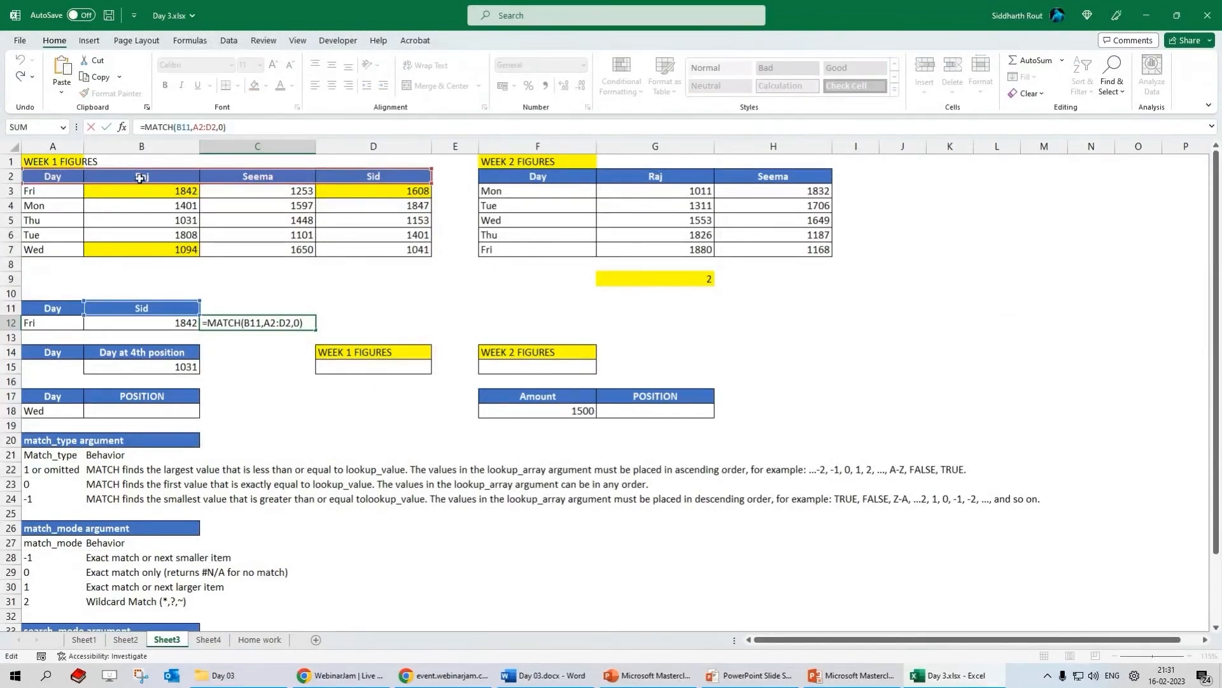
key("ctrl+Return")
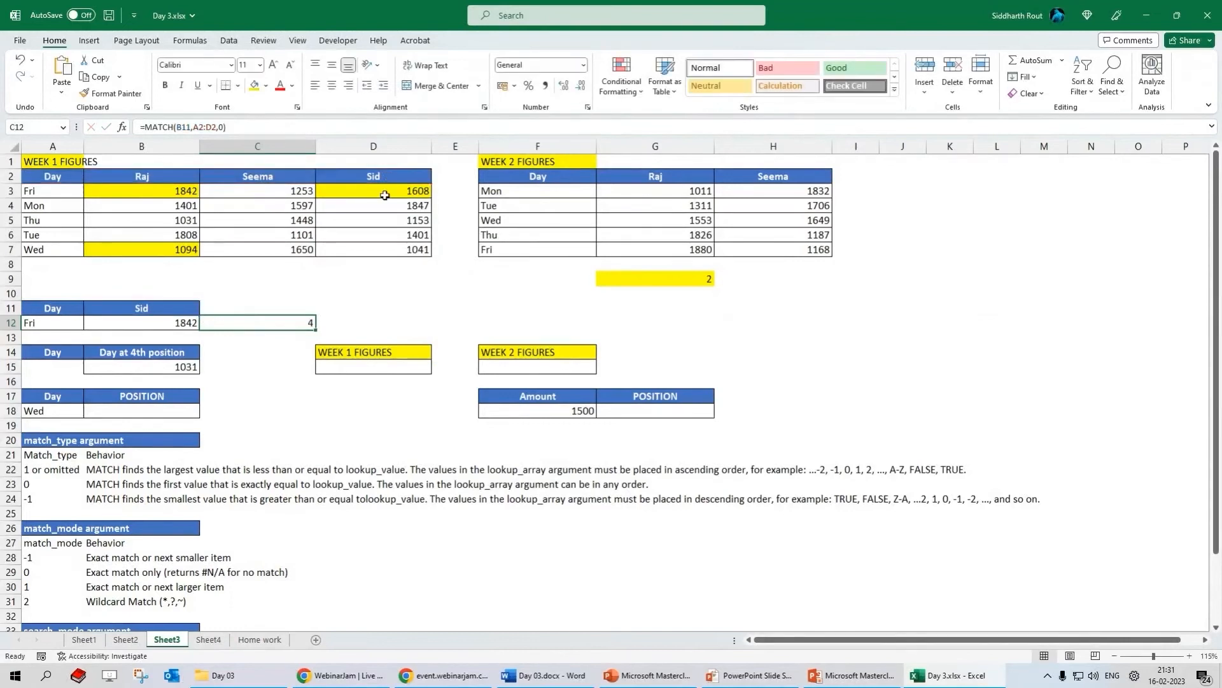
left_click_drag(49, 178, 368, 180)
left_click(281, 322)
left_click(169, 325)
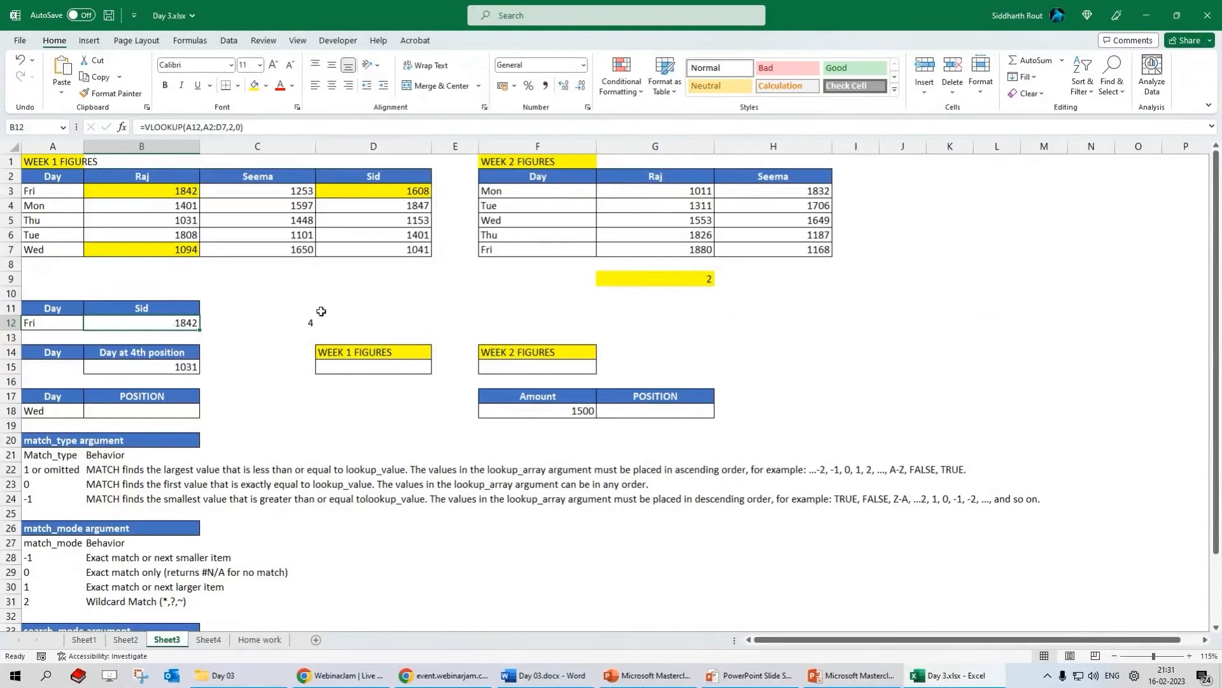
- Replace the column index 2 in the B12 VLOOKUP with MATCH(B11,A2:D2,0) copied from C12
left_click(270, 324)
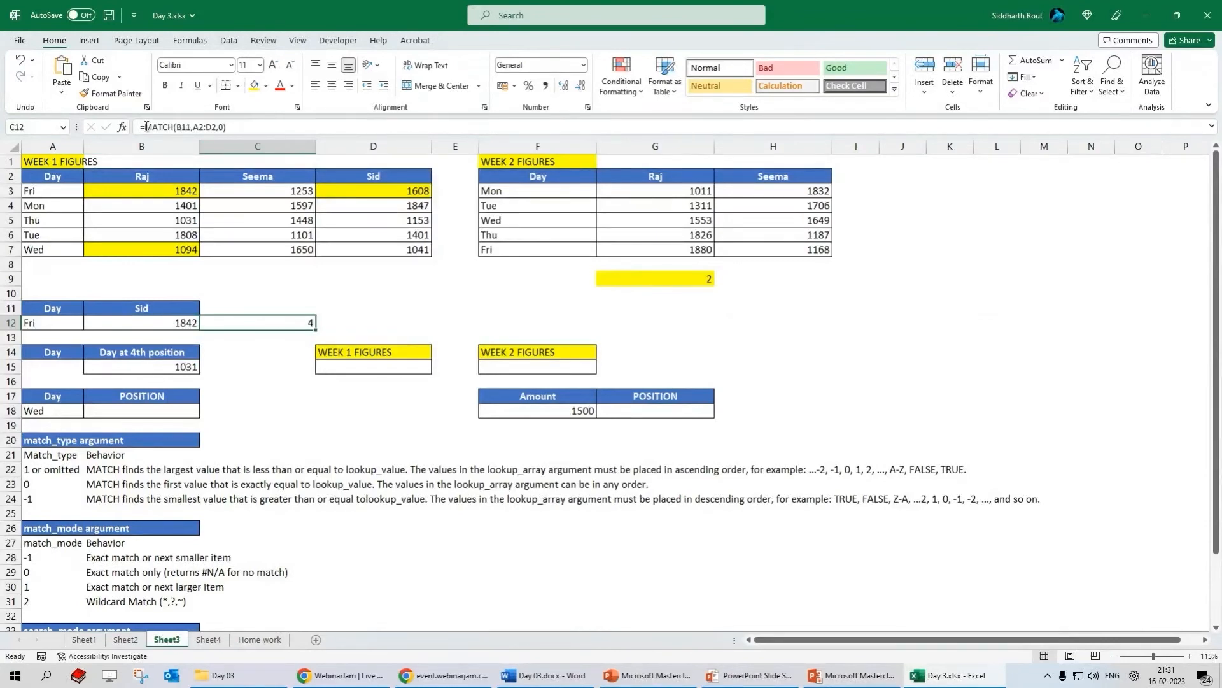
key("F2")
key("Escape")
left_click(178, 321)
double_click(231, 127)
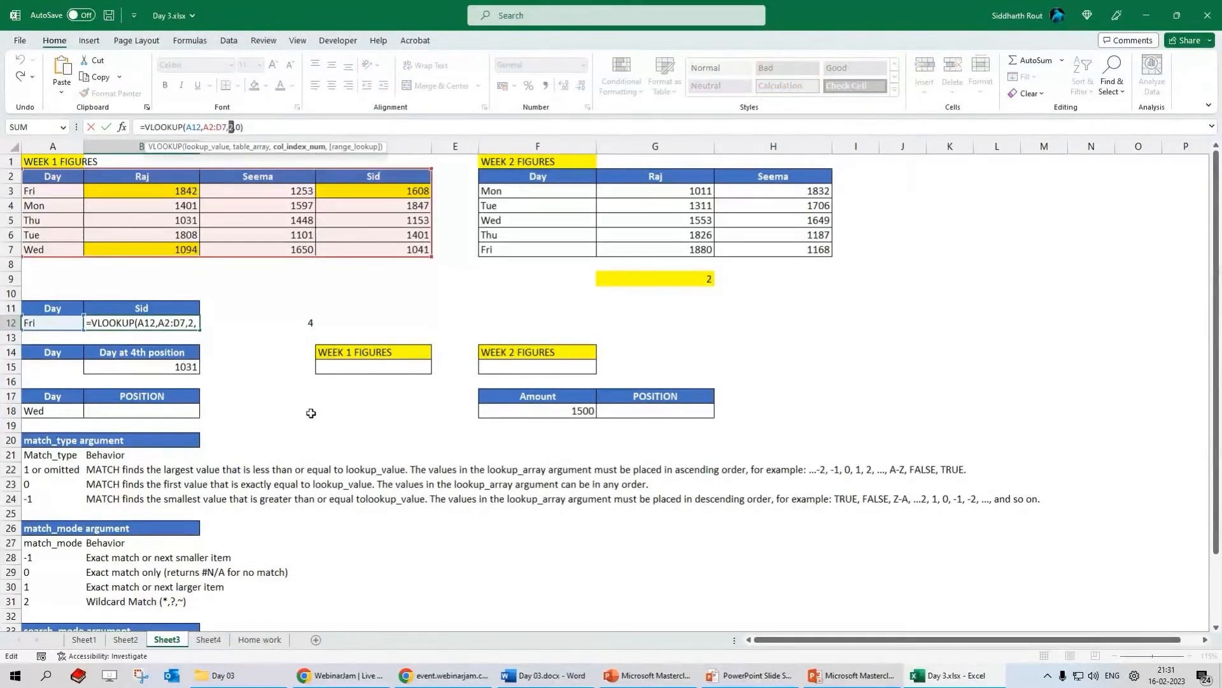
key("ctrl+v")
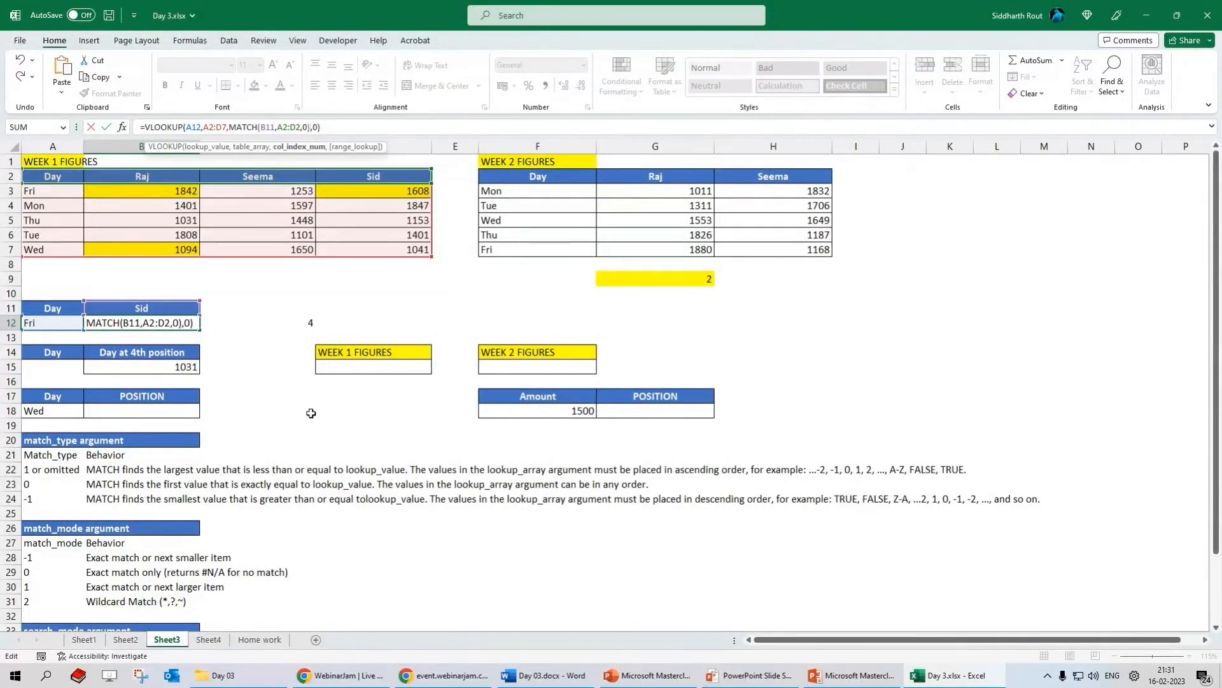
key("Return")
key("Up")
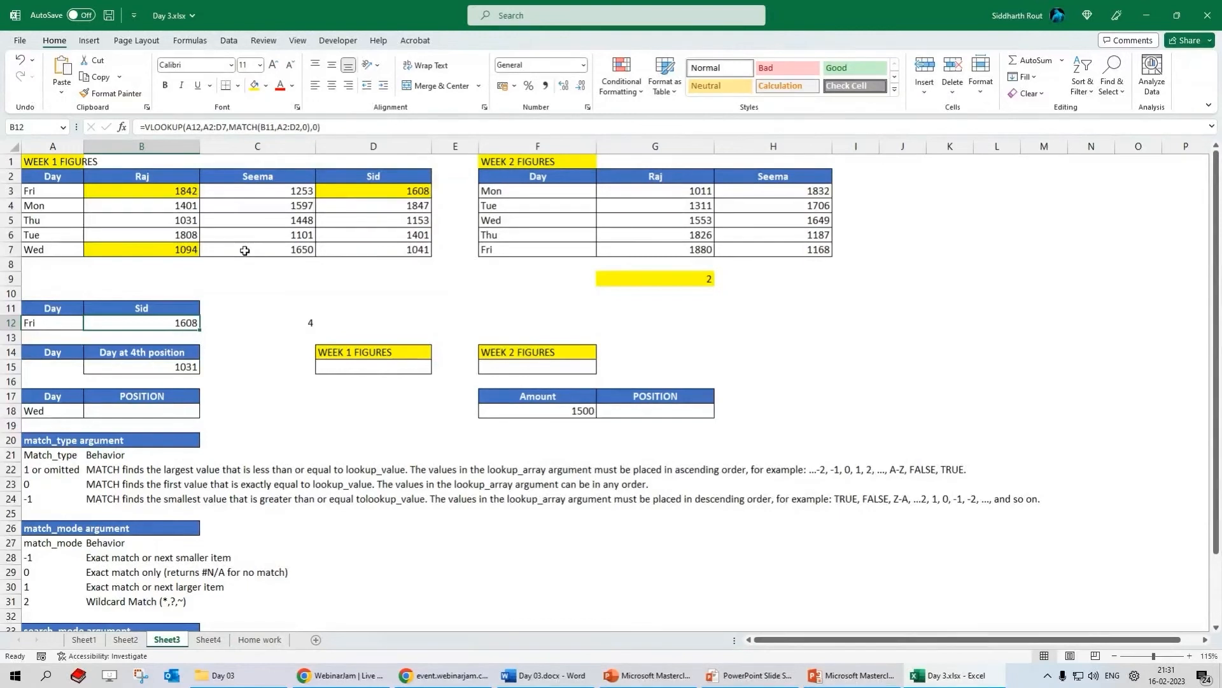
- Compare the VLOOKUP result in B12 with the Friday figure in D3 of the Week 1 table
left_click(46, 191)
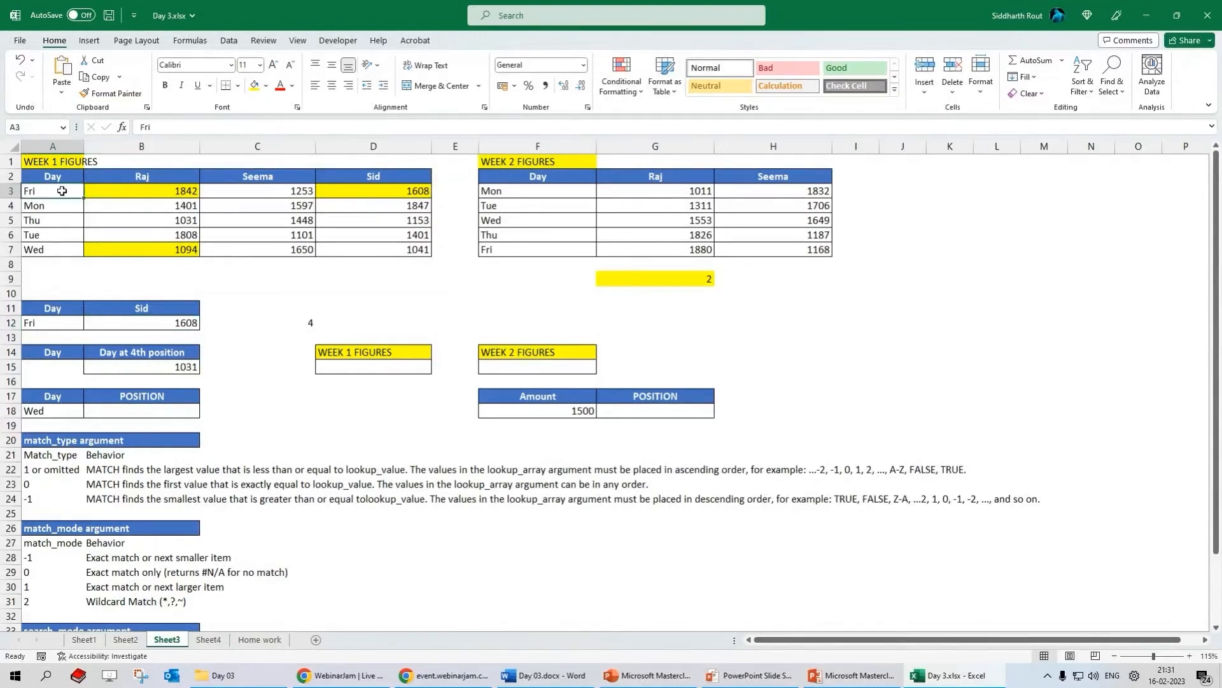
left_click(407, 183)
left_click(375, 193)
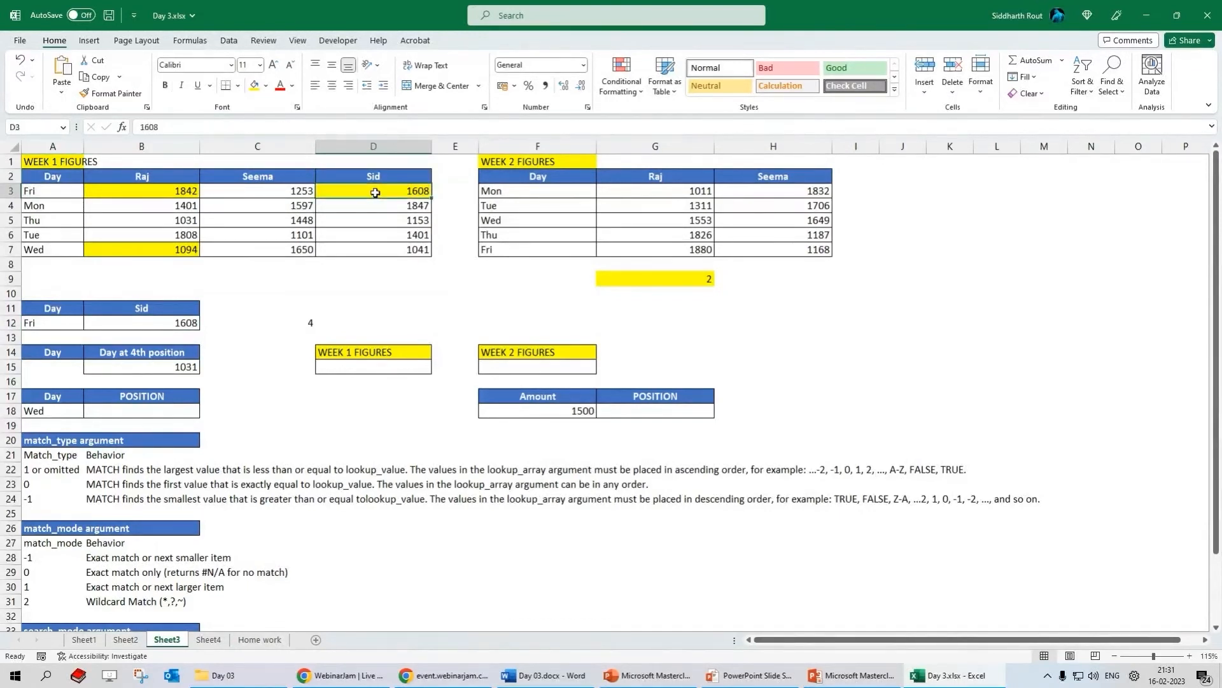
left_click(160, 323)
- Format the lookup cells B11 and A12 with an orange fill and black text
left_click(141, 306)
left_click(41, 325, "ctrl")
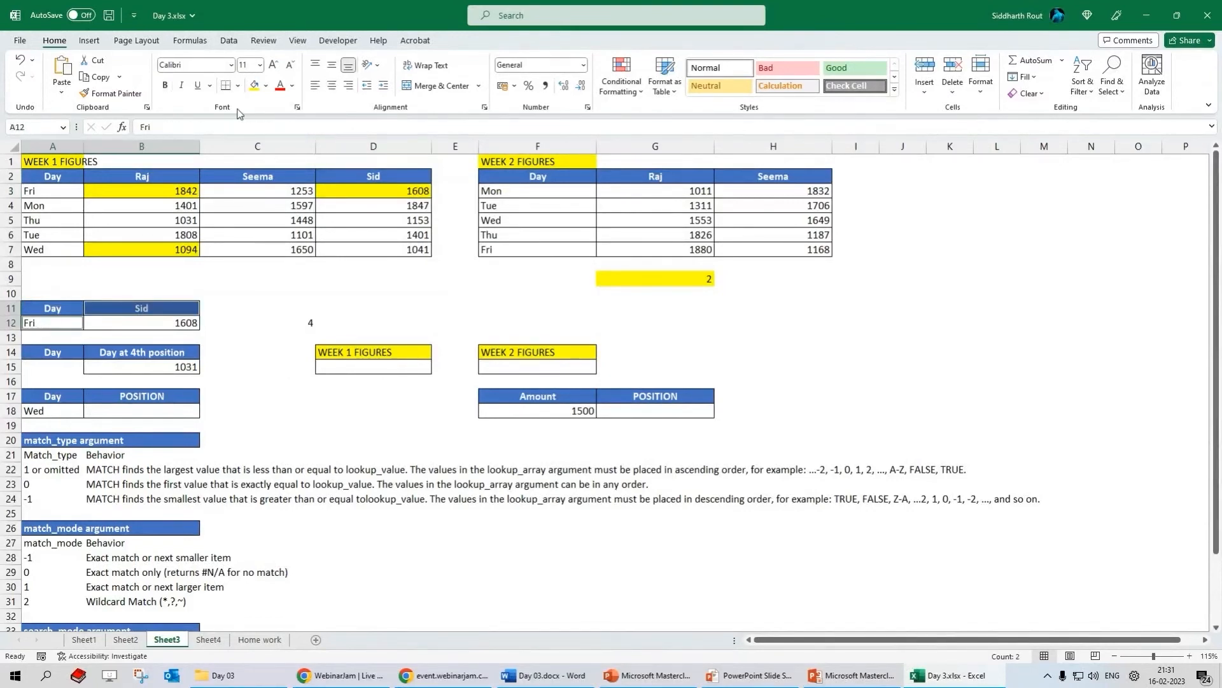
left_click(267, 85)
left_click(273, 205)
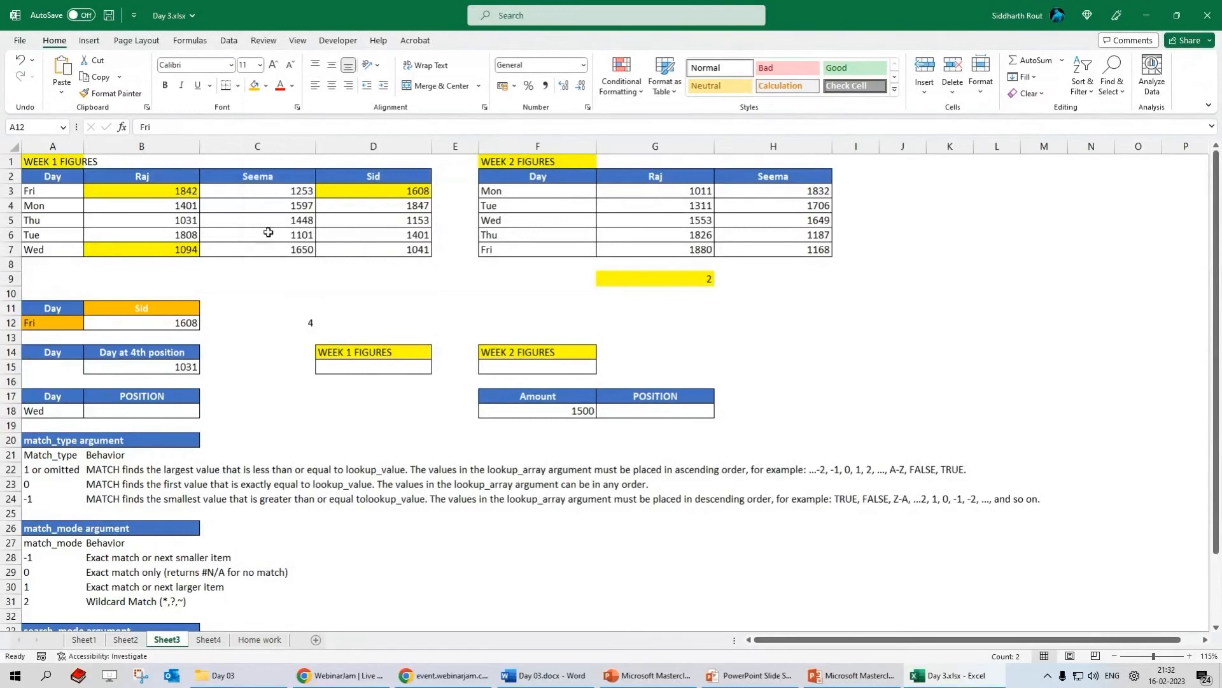
left_click(291, 85)
left_click(296, 106)
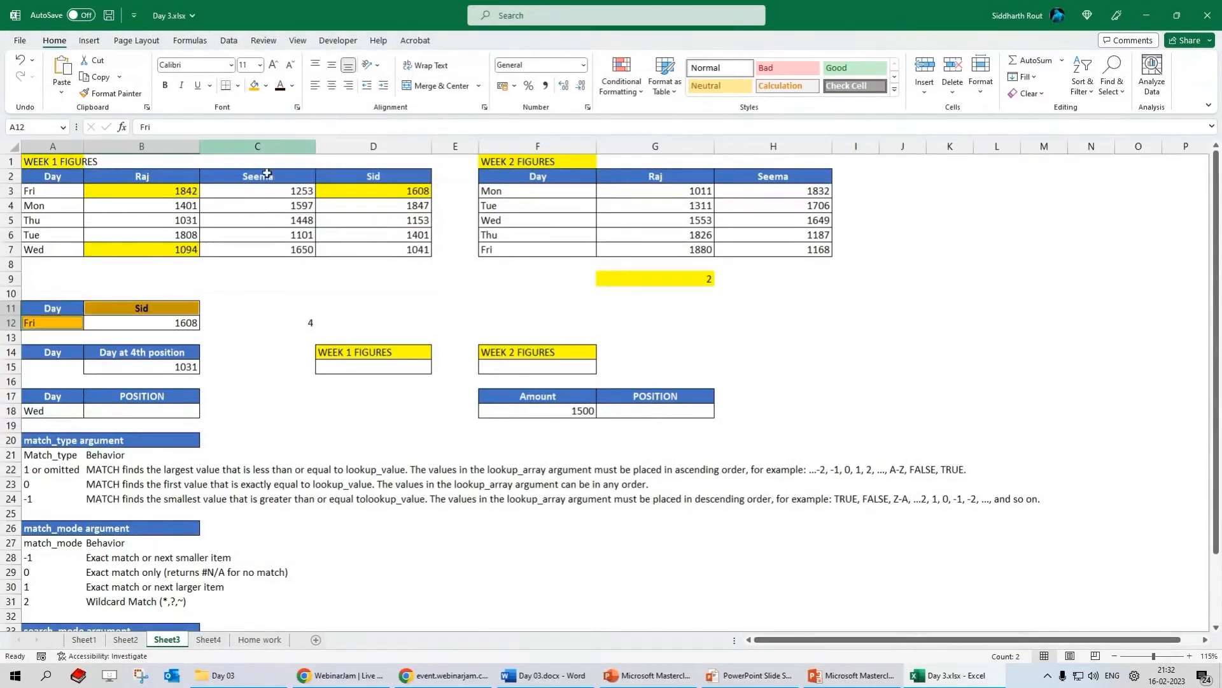
- Examine the lookup value A12 and the nested MATCH column index in the B12 VLOOKUP formula, along with header B11
left_click(159, 323)
left_click_drag(186, 128, 199, 128)
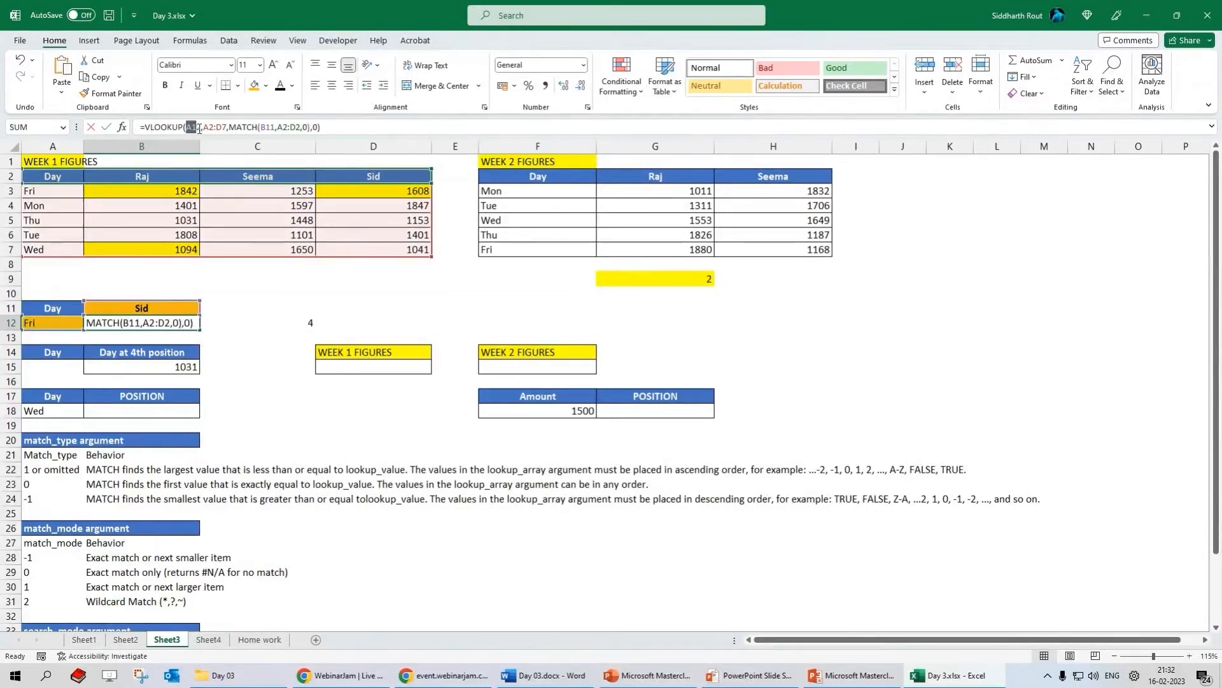
left_click(229, 126)
left_click_drag(230, 126, 311, 128)
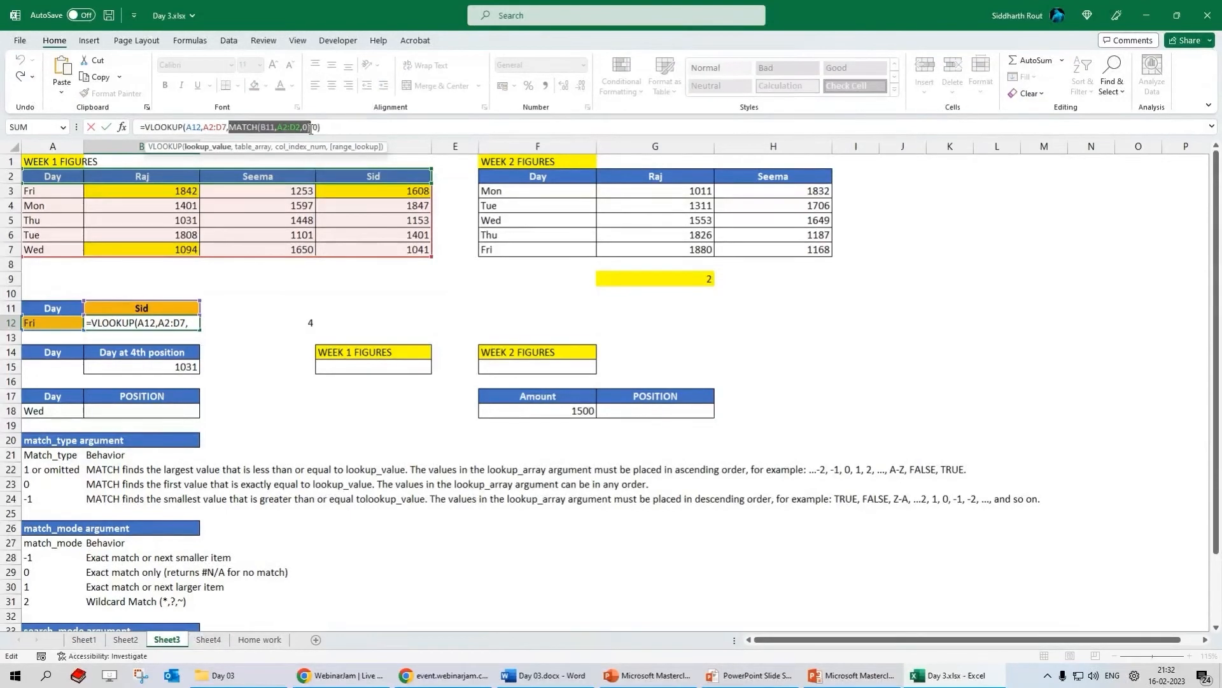
left_click_drag(311, 127, 316, 127)
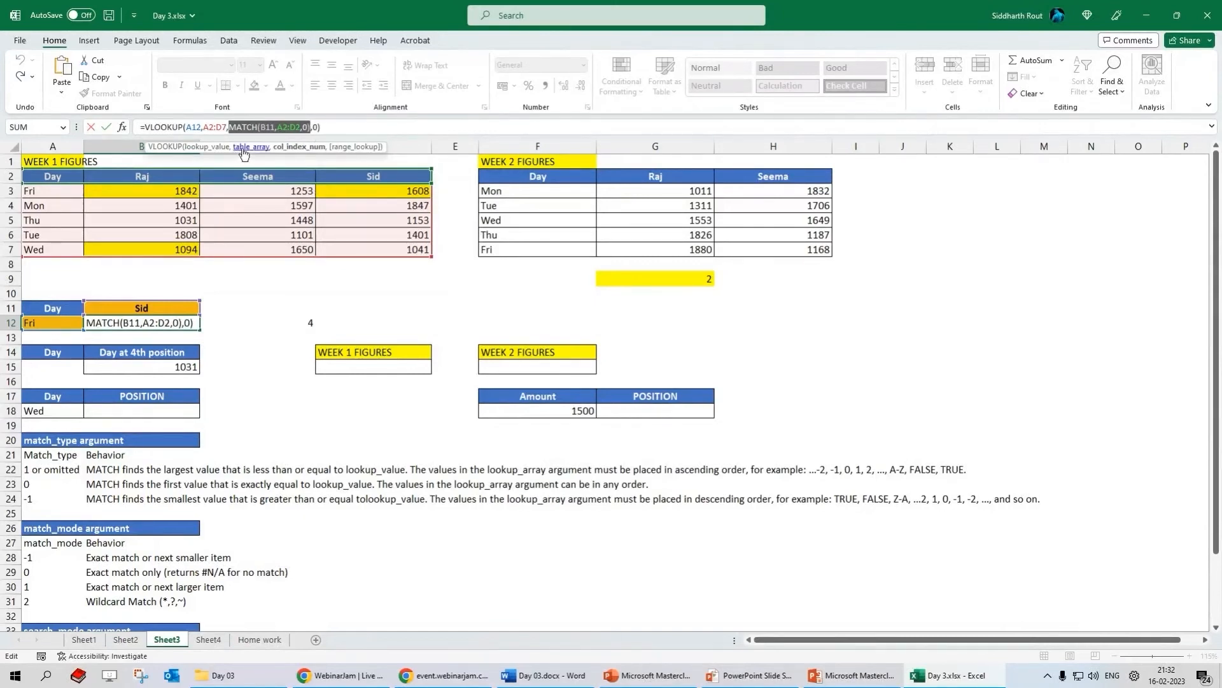
key("ctrl+Return")
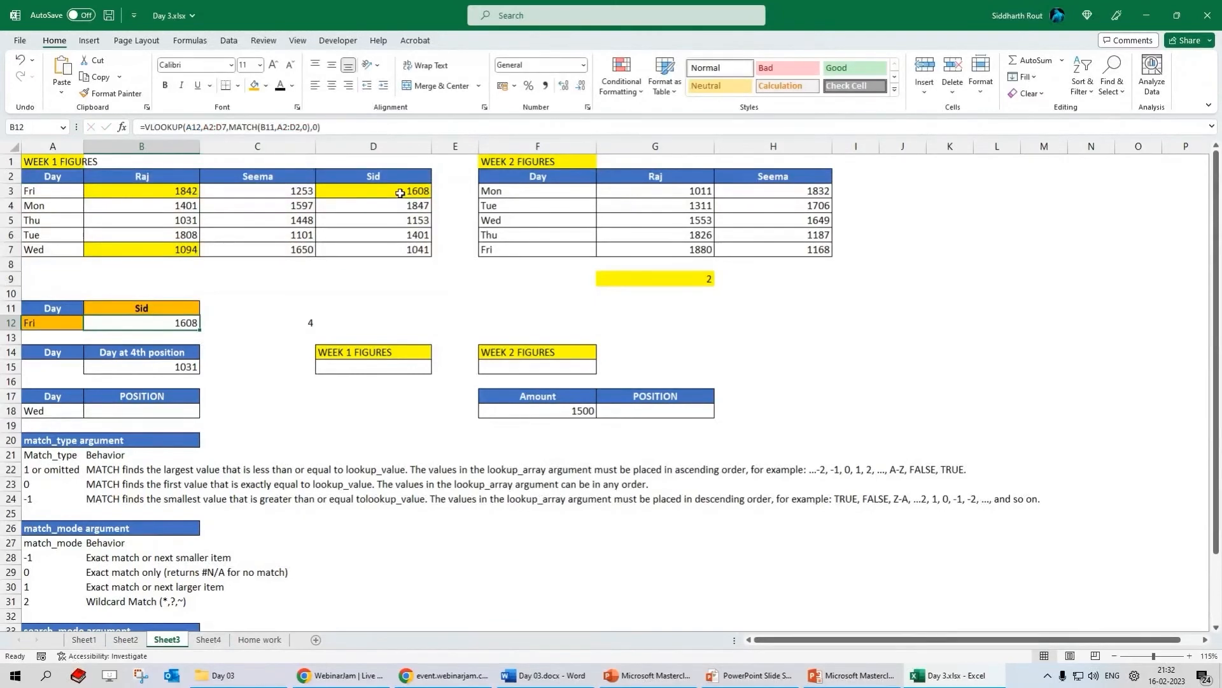
left_click(164, 307)
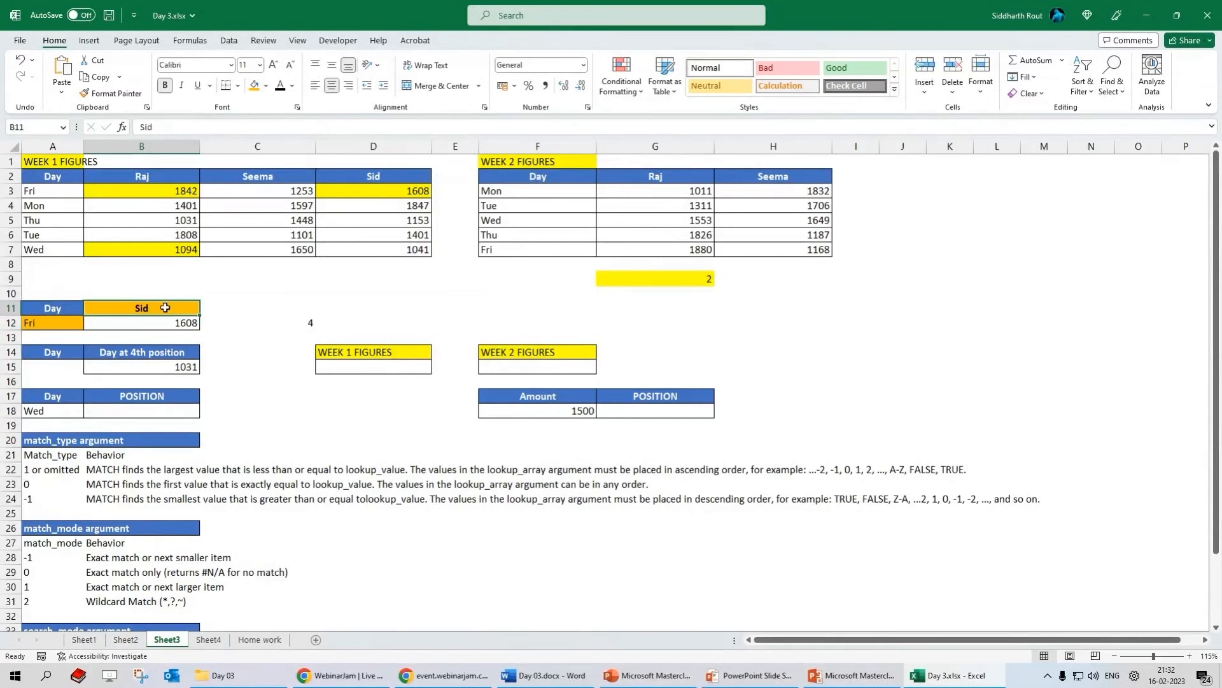
- Change the lookup header in B11 to the name heading column B and compare the result with the Friday figure in B3
type("Raj")
key("Return")
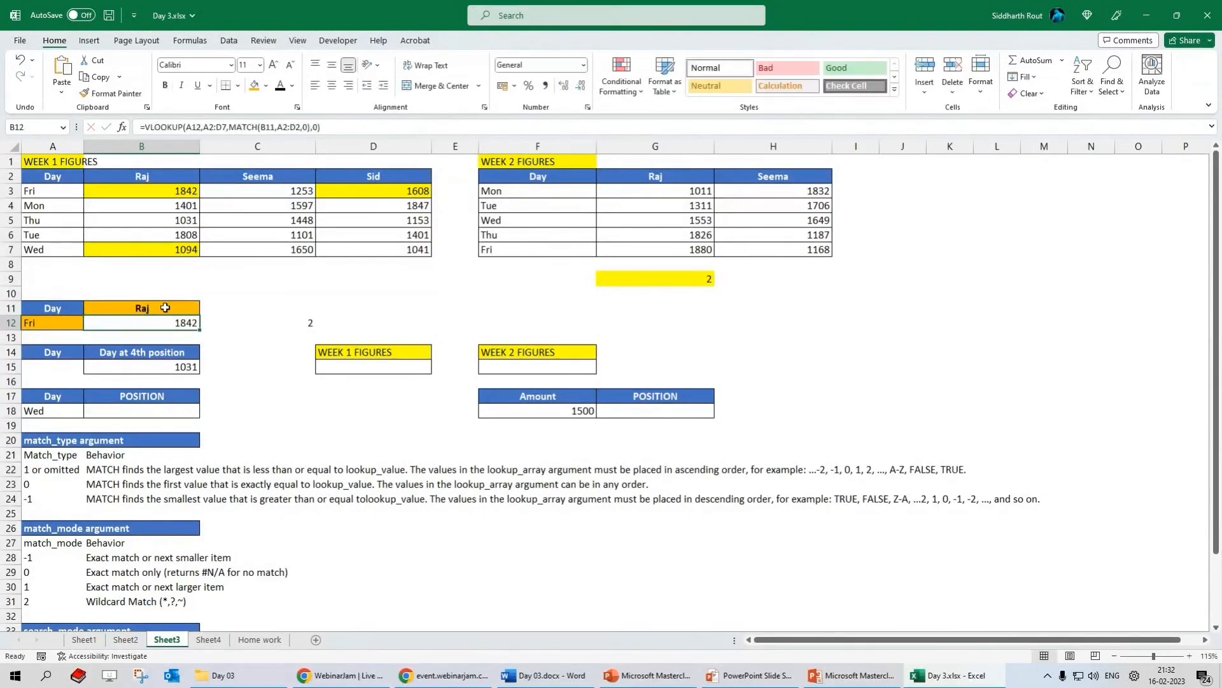
left_click(183, 191)
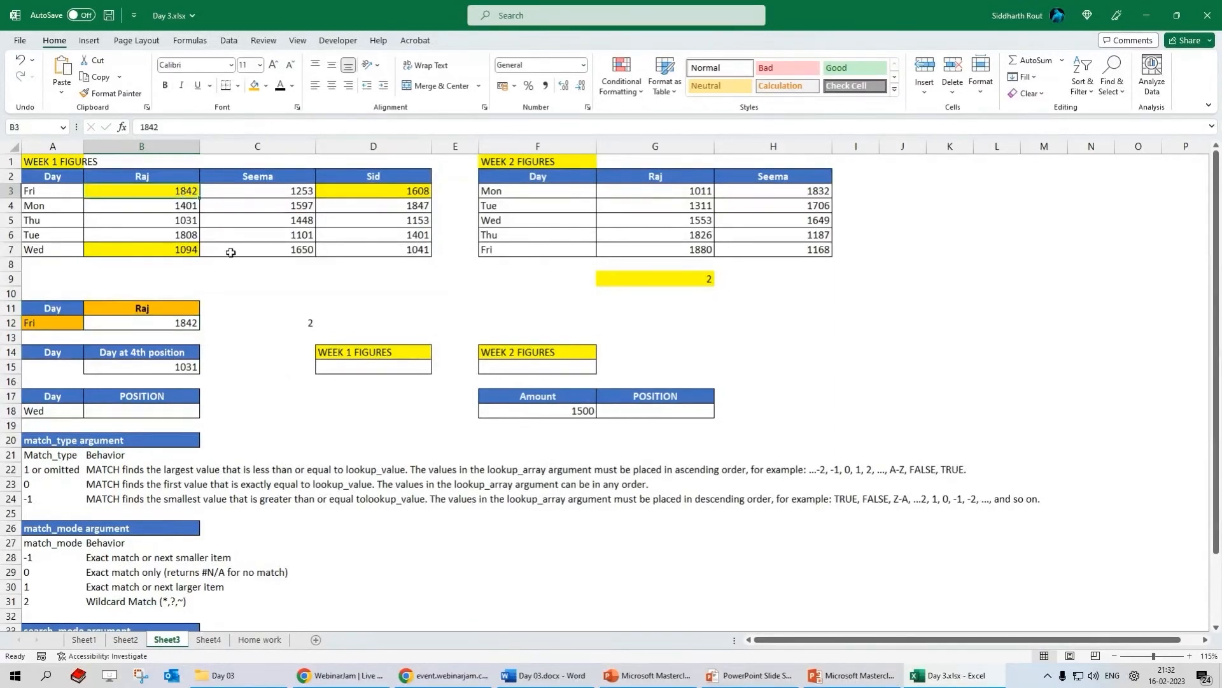
key("alt+Tab")
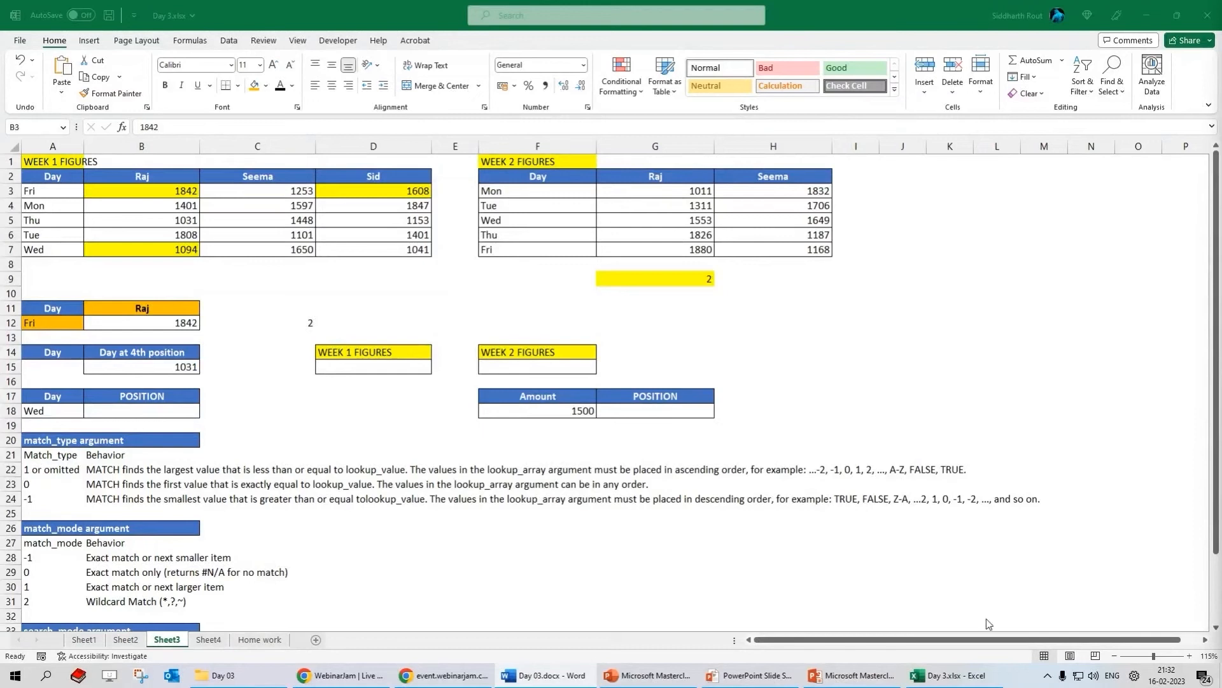
- Open Sheet4 and examine its SKU, Price and Item Name table, including the Price column values
left_click(213, 640)
left_click(644, 466)
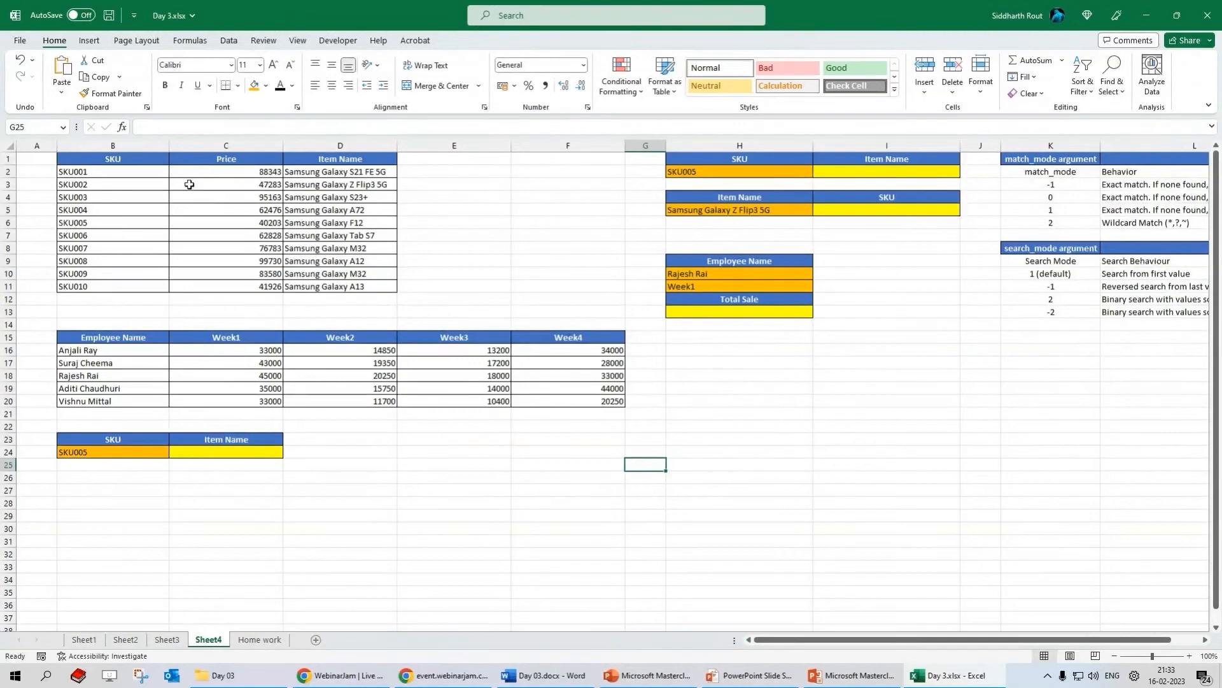
left_click_drag(83, 172, 357, 261)
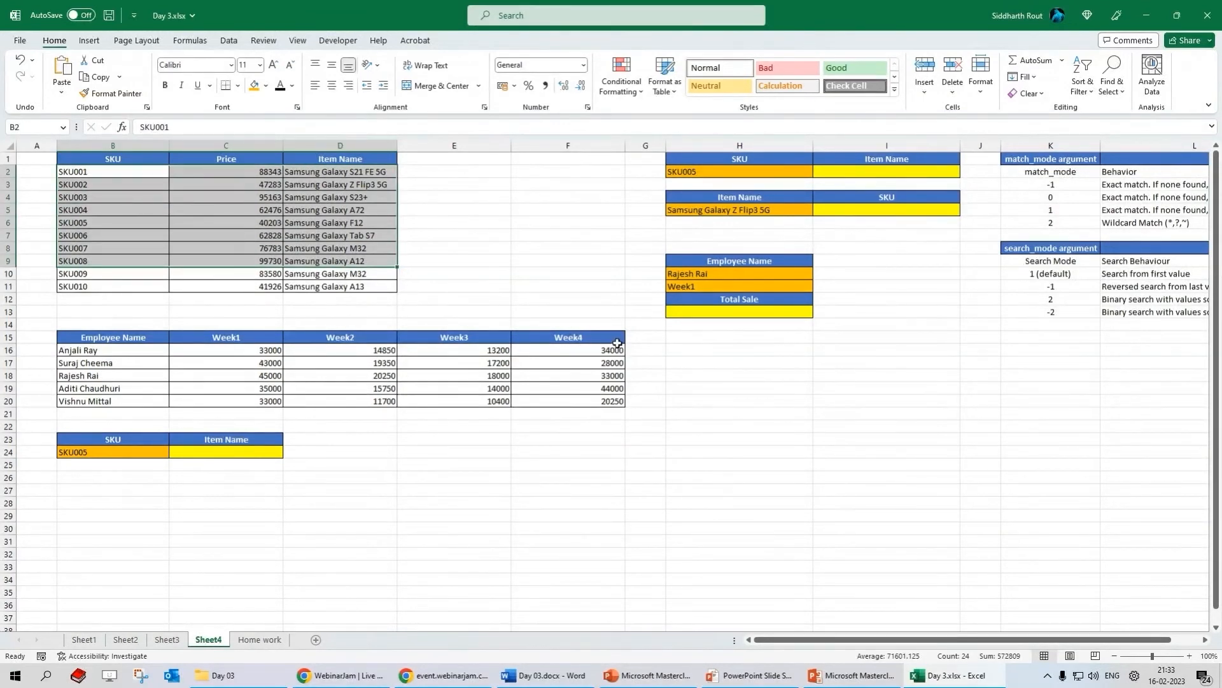
left_click_drag(233, 170, 243, 286)
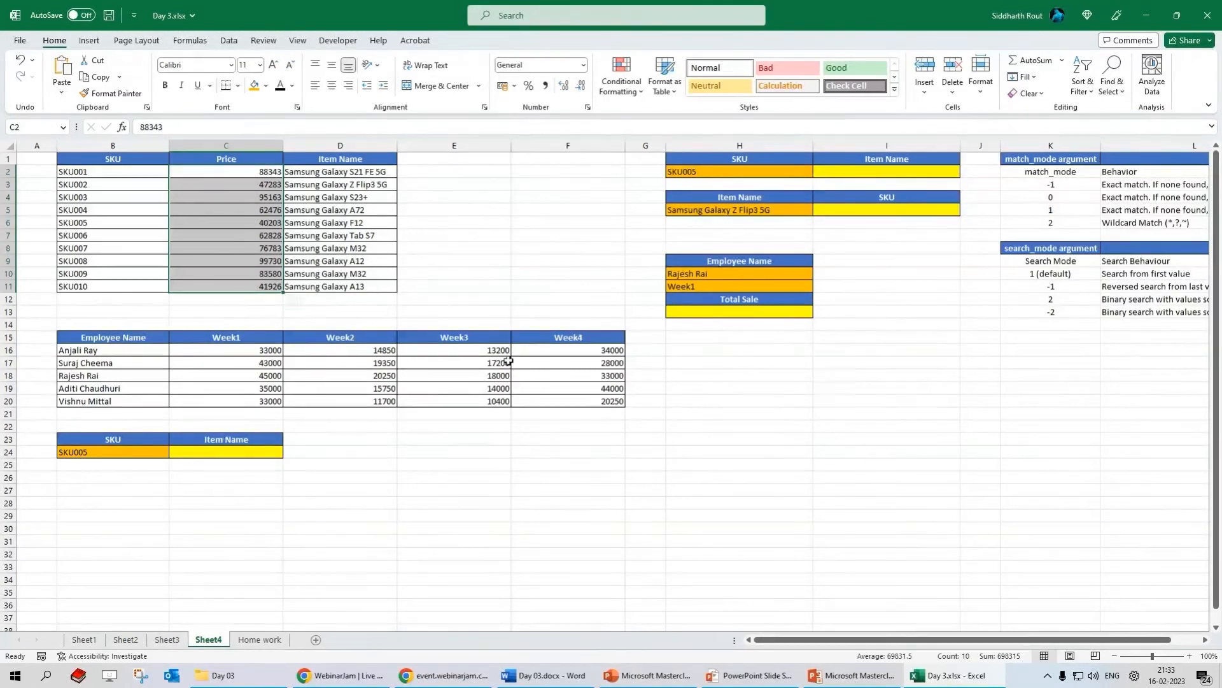
key("alt+Tab")
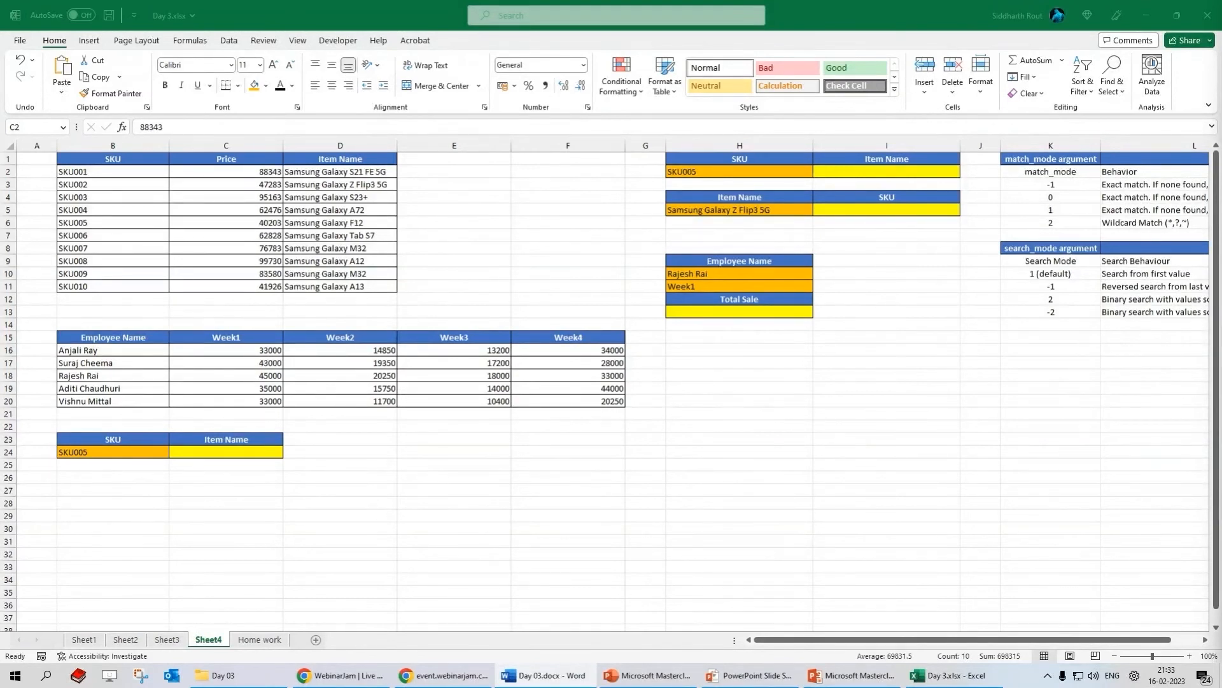
- Examine the empty result cells for Item Name in I2, SKU in I5 and Total Sale in H13
double_click(879, 170)
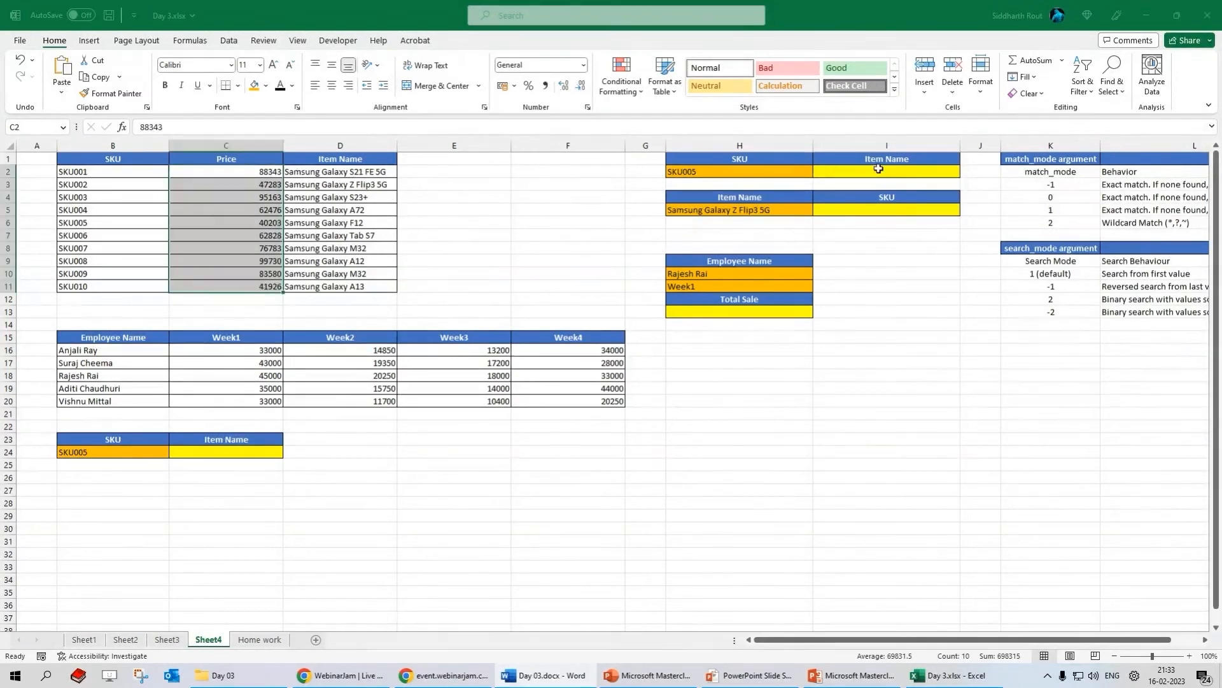
left_click(871, 203)
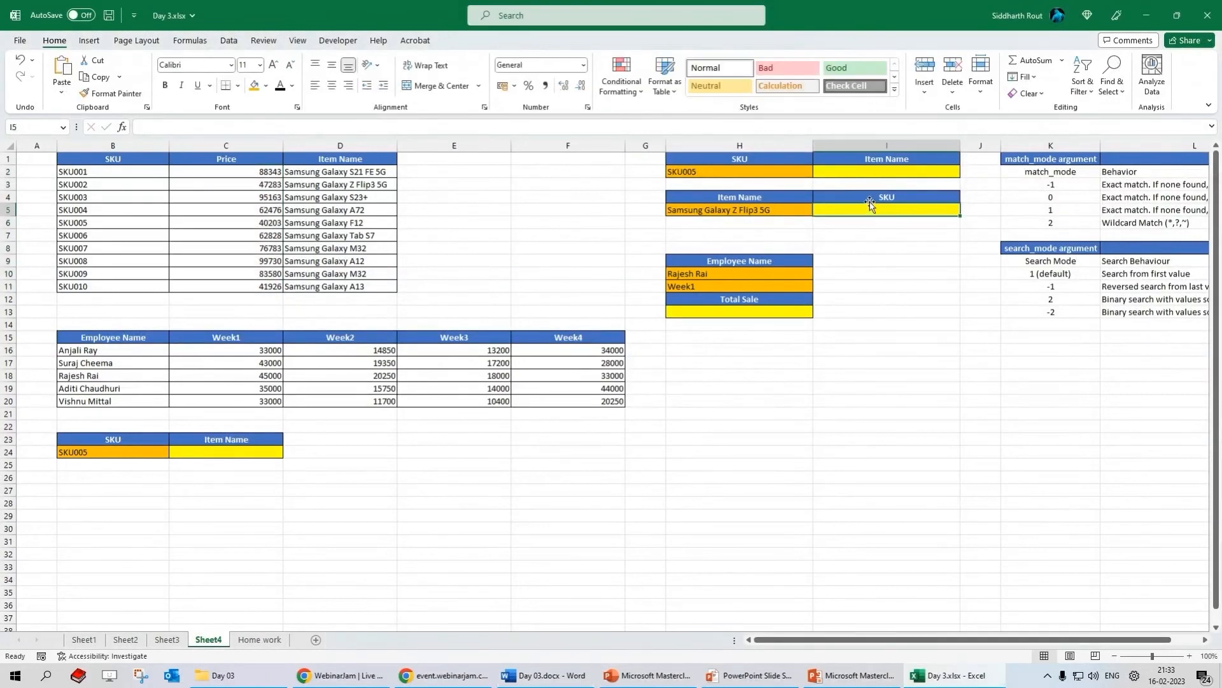
left_click(887, 172)
left_click(908, 211)
left_click(763, 309)
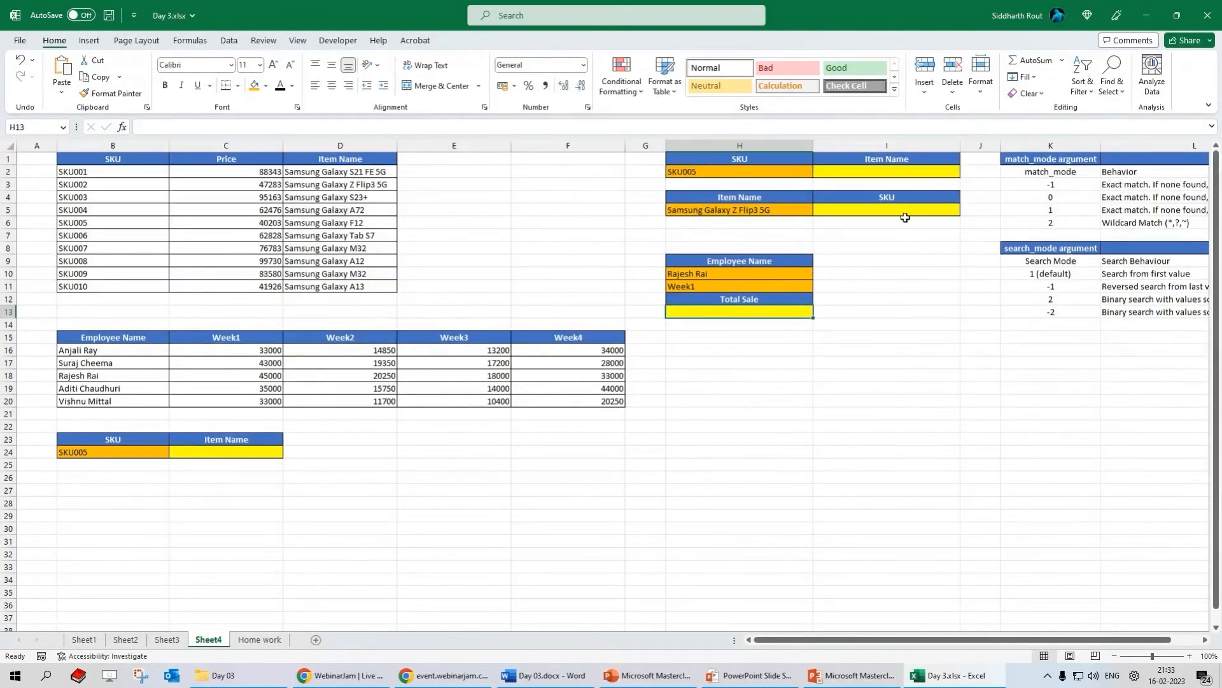
left_click(888, 173)
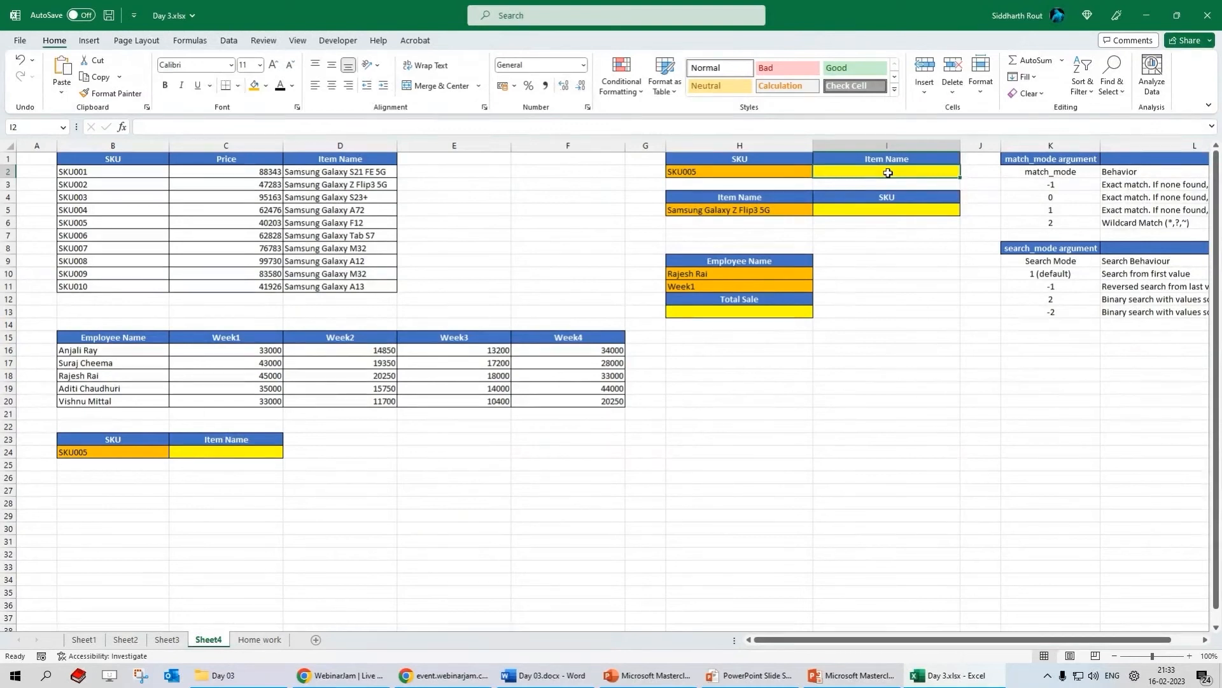
type("=xlookup(")
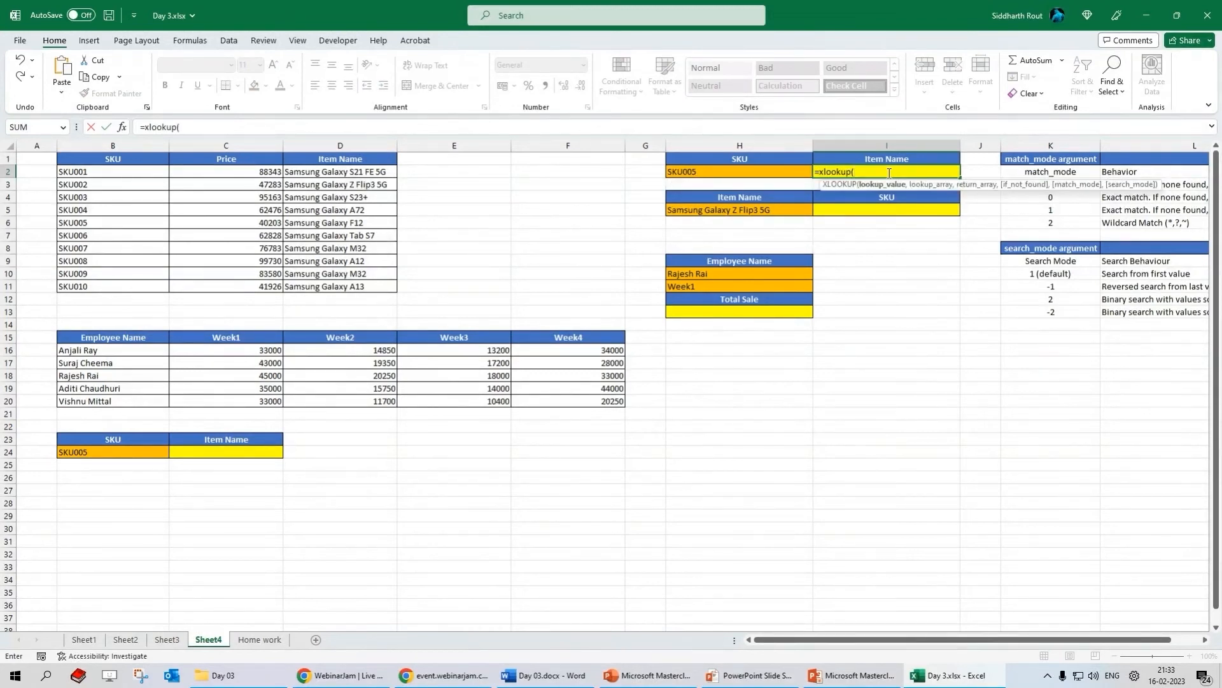
left_click(691, 174)
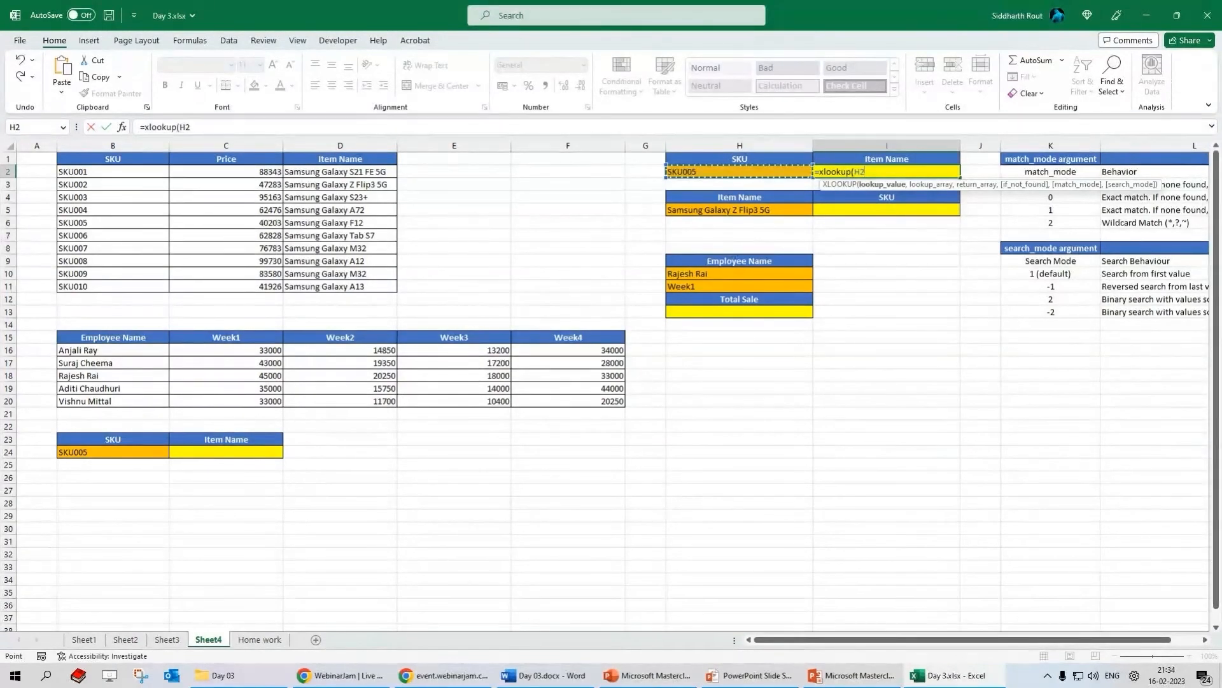
key("Escape")
- Enter =XLOOKUP(H2,B2:B11,D2:D11) in I2 to return the item name for the SKU in H2
left_click_drag(105, 163, 306, 287)
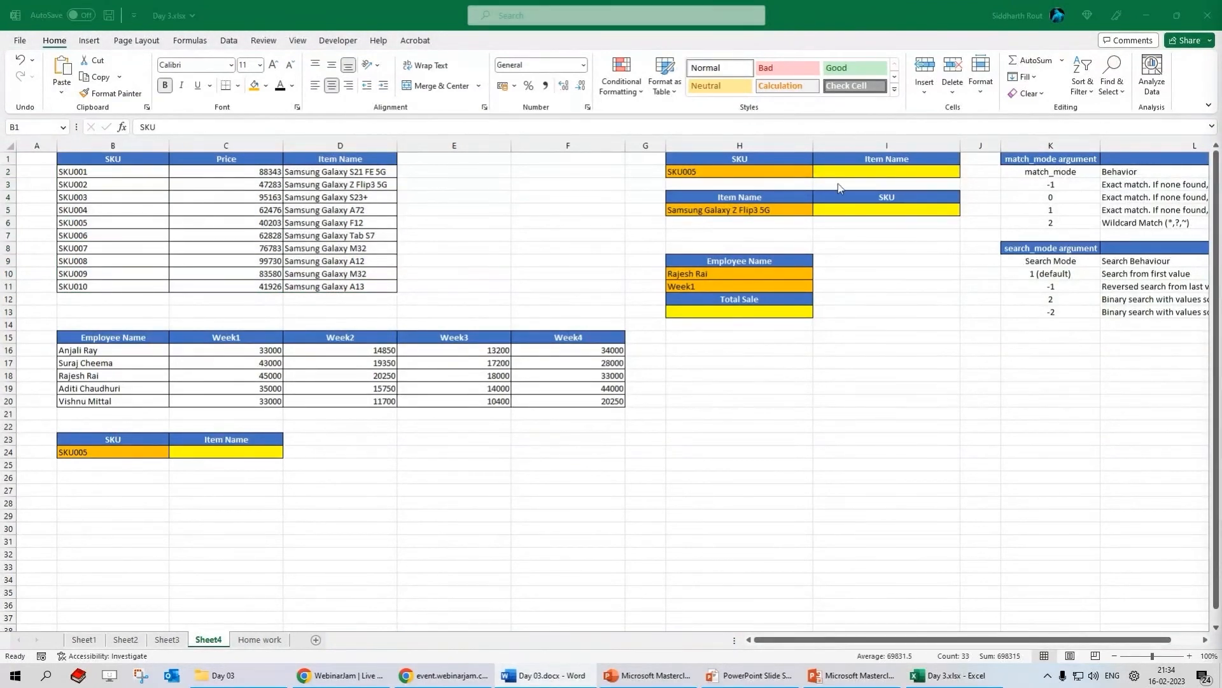
left_click(852, 171)
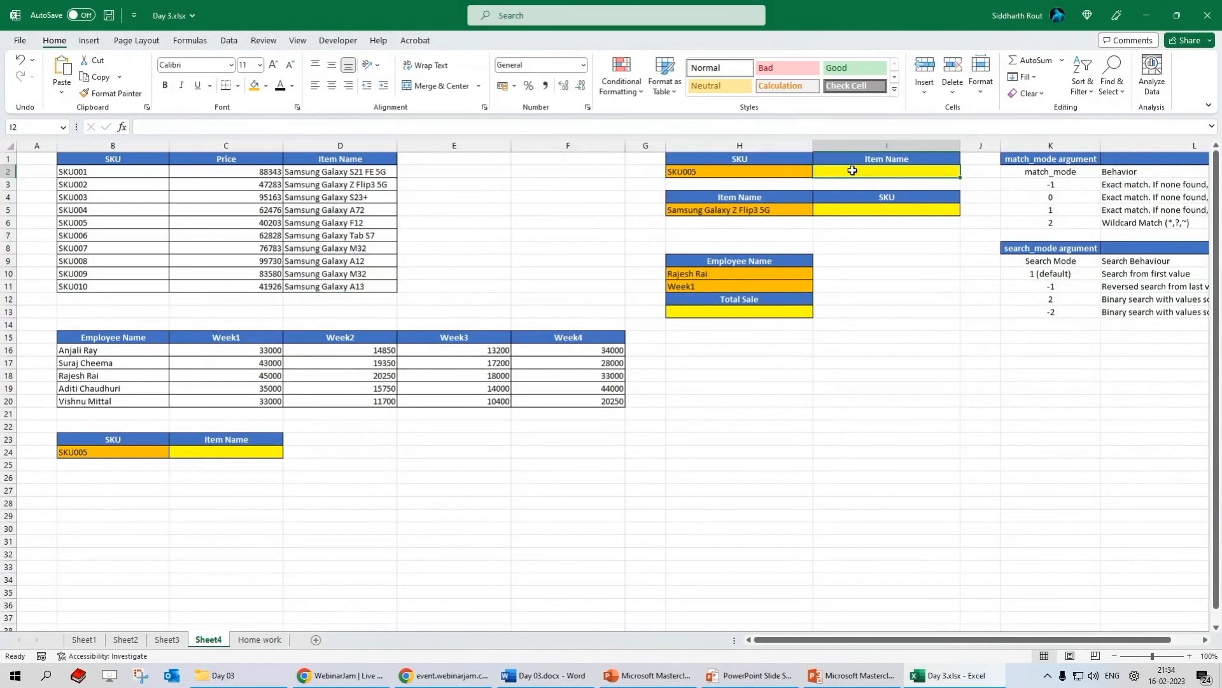
type("=xlookup")
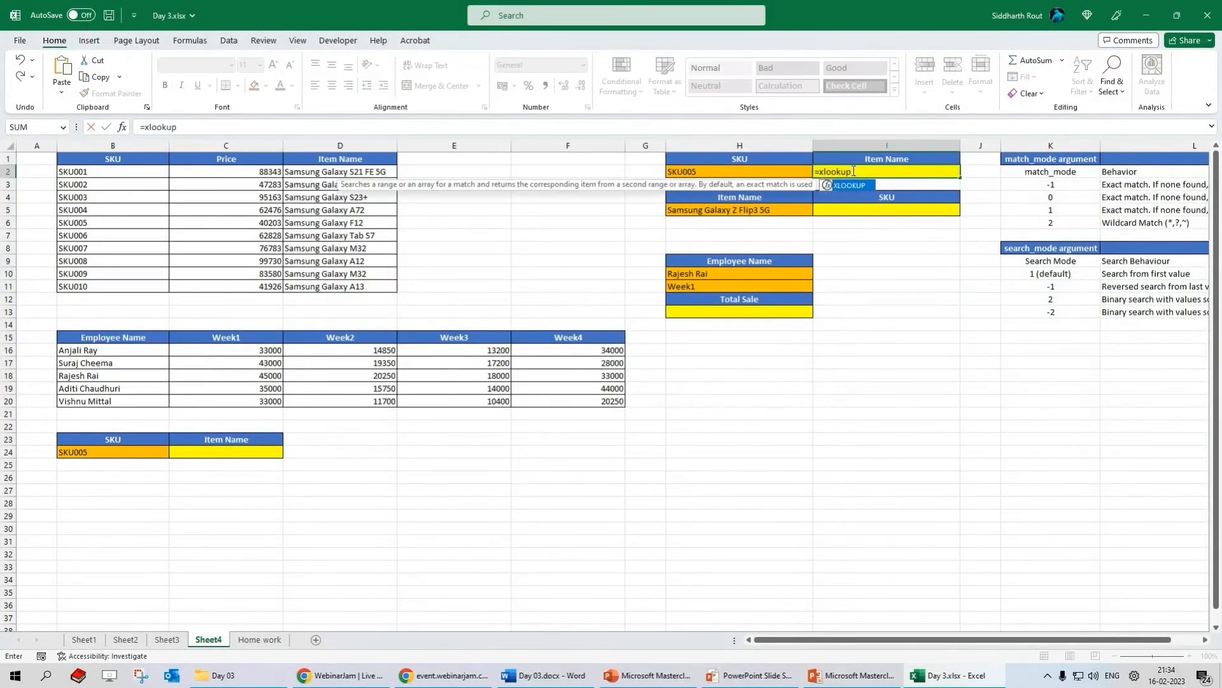
type("(")
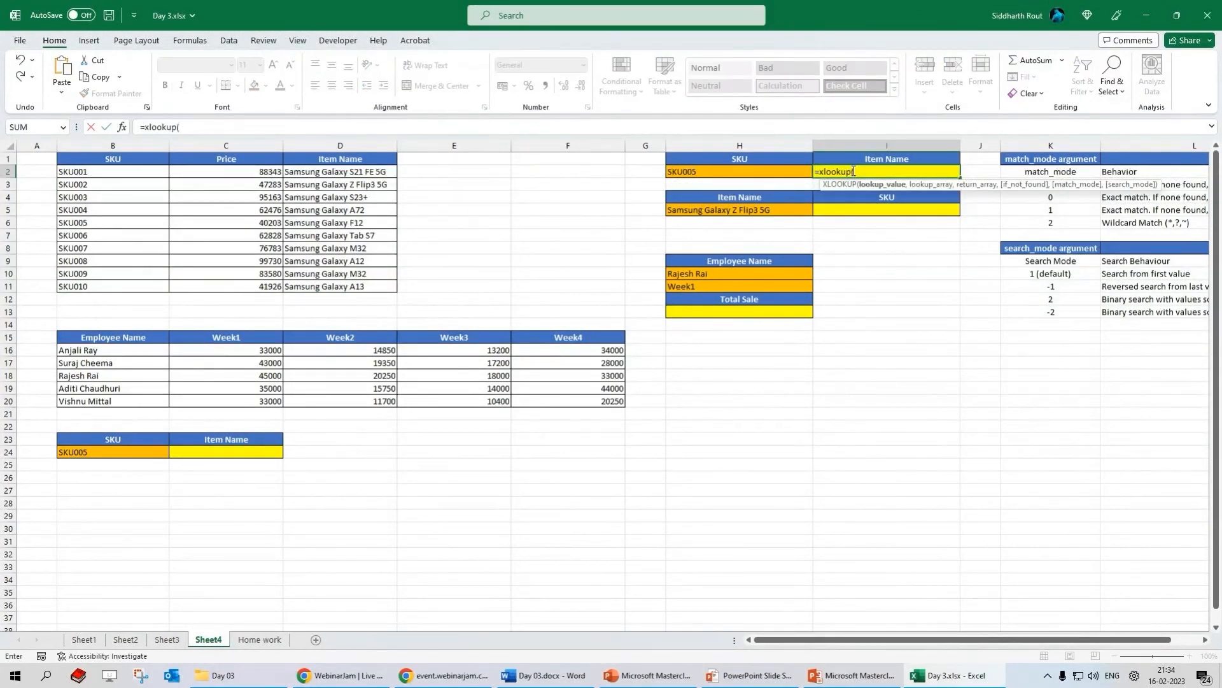
left_click(705, 173)
type(",")
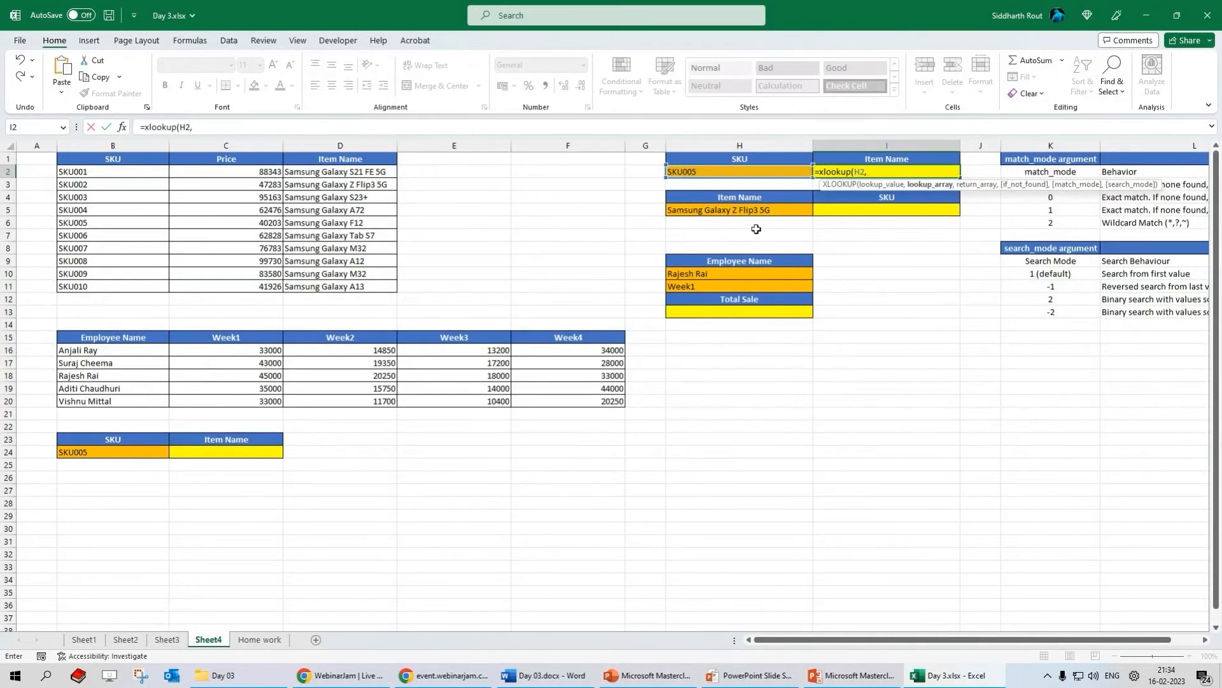
left_click_drag(111, 173, 124, 286)
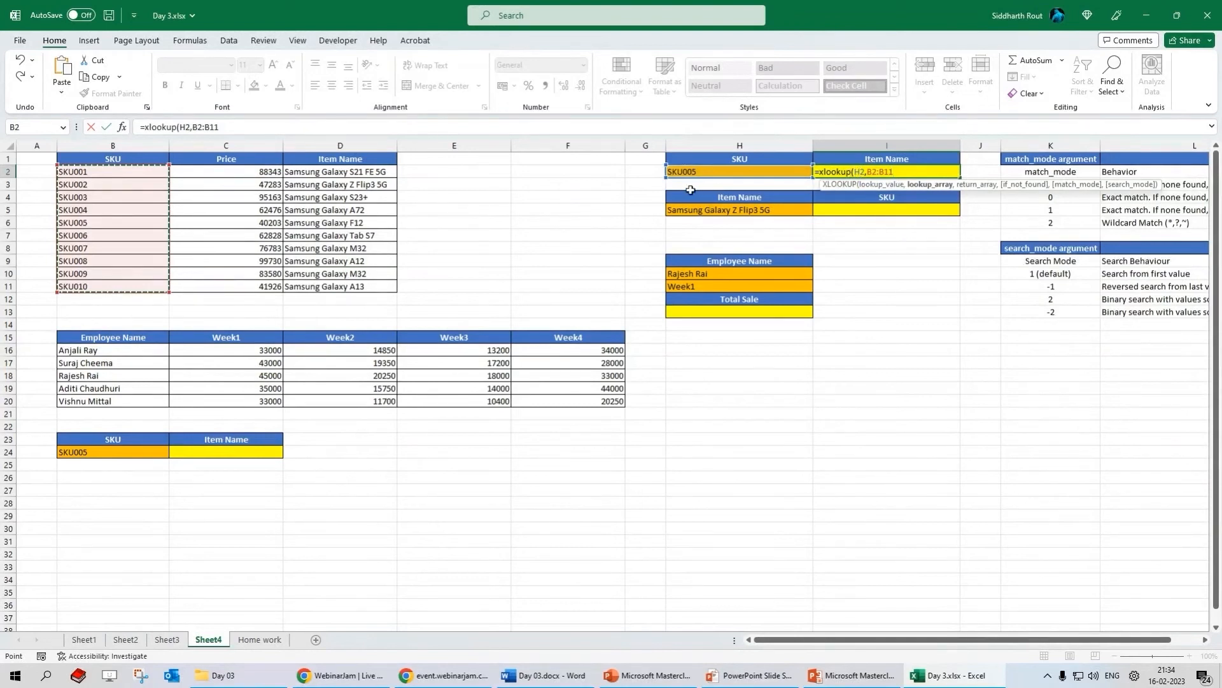
type(",")
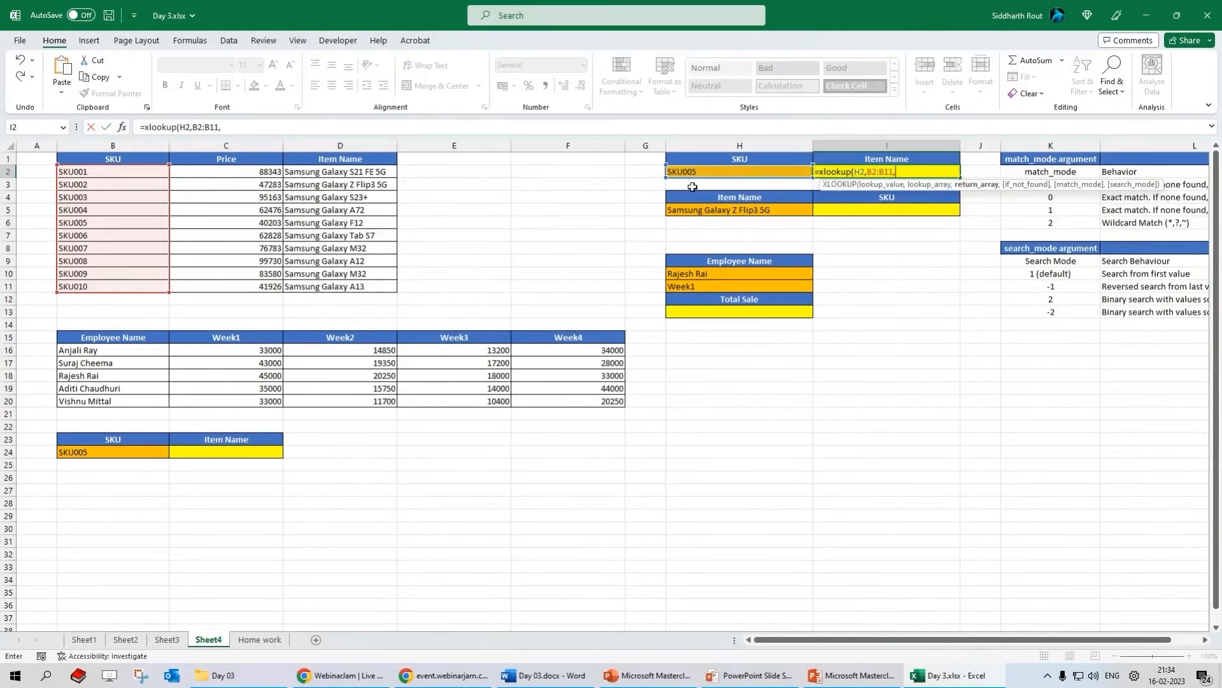
left_click_drag(356, 172, 361, 288)
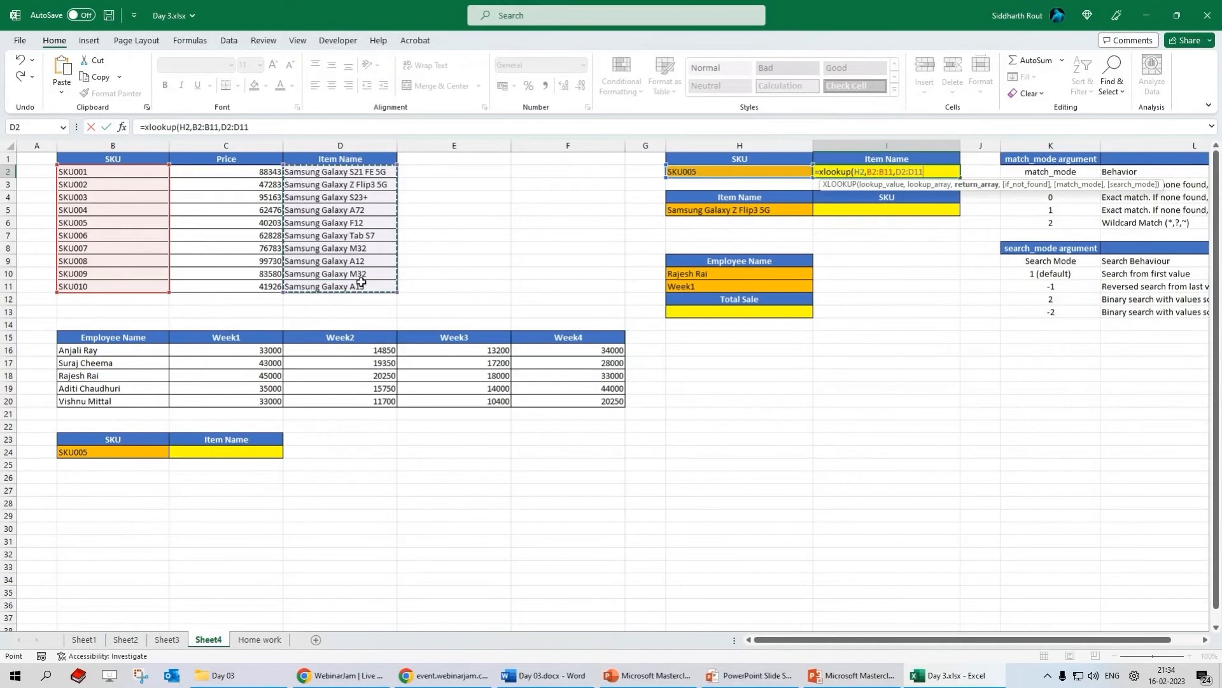
type(")")
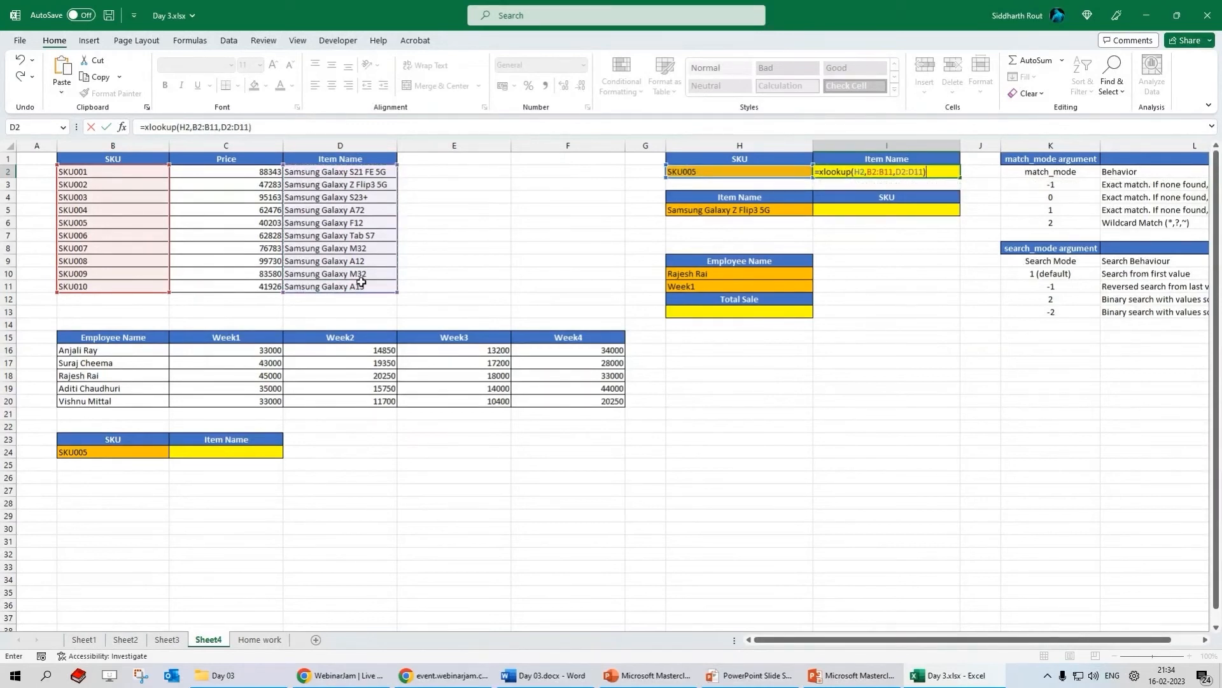
key("ctrl+Return")
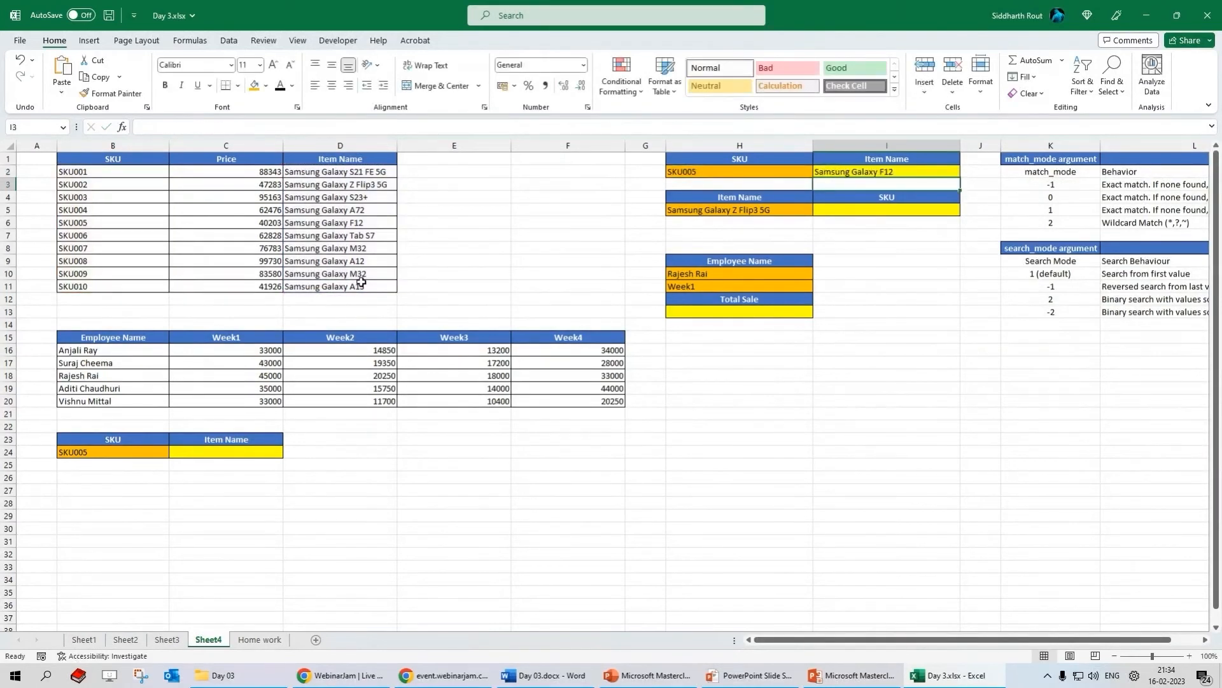
- Examine the lookup value, lookup array and return array arguments of the XLOOKUP formula in I2
left_click(191, 126)
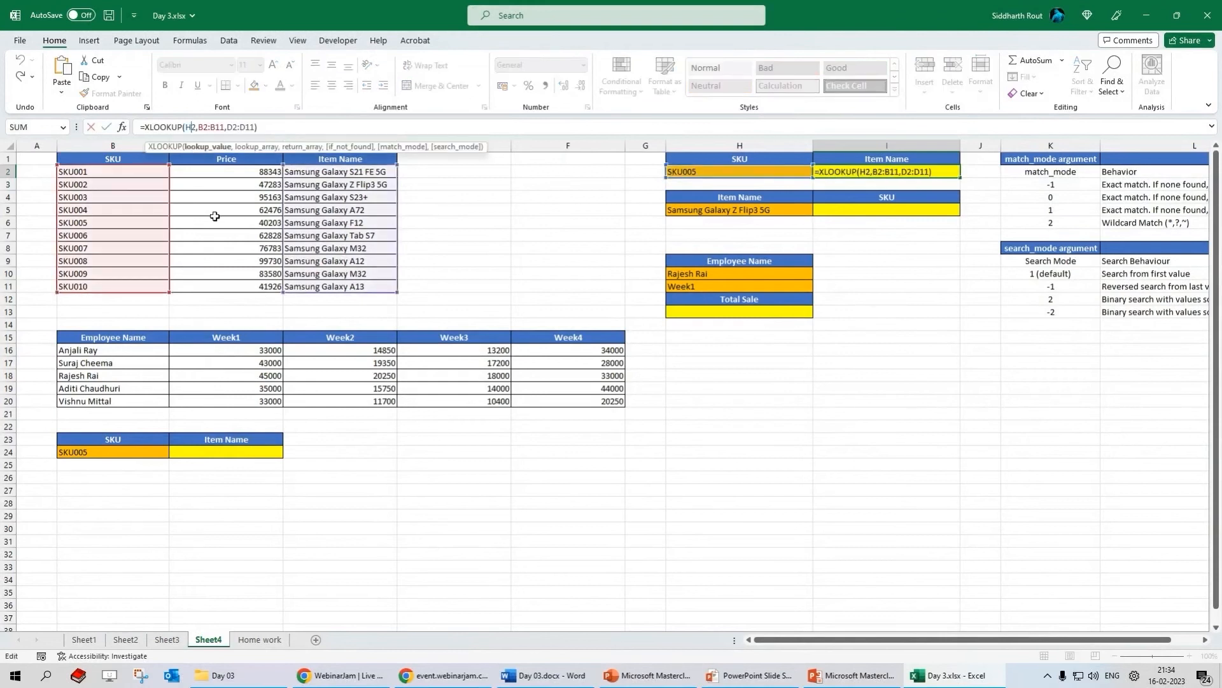
left_click_drag(198, 127, 254, 129)
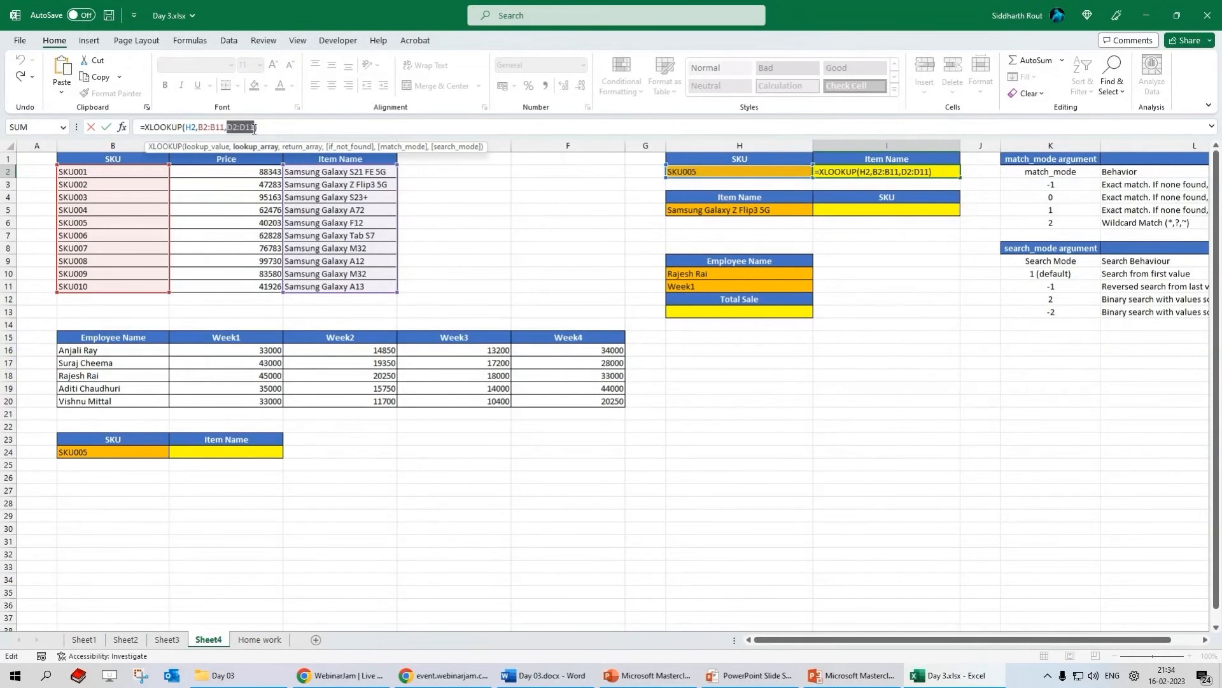
key("Return")
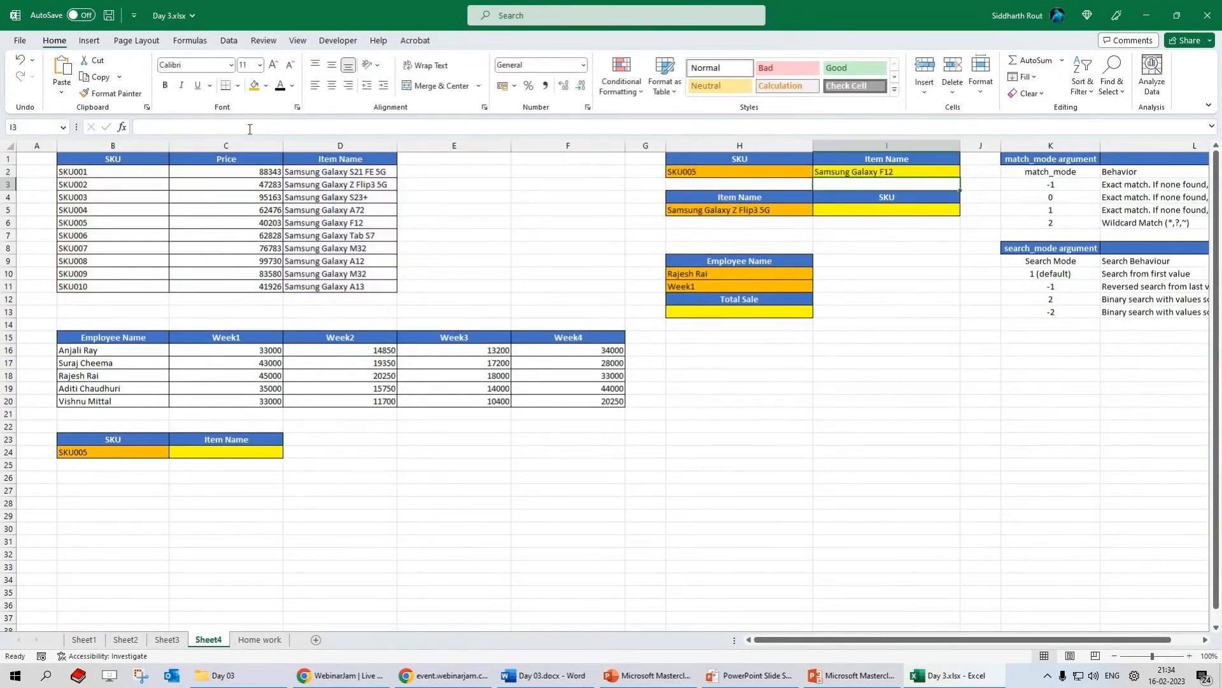
left_click(883, 172)
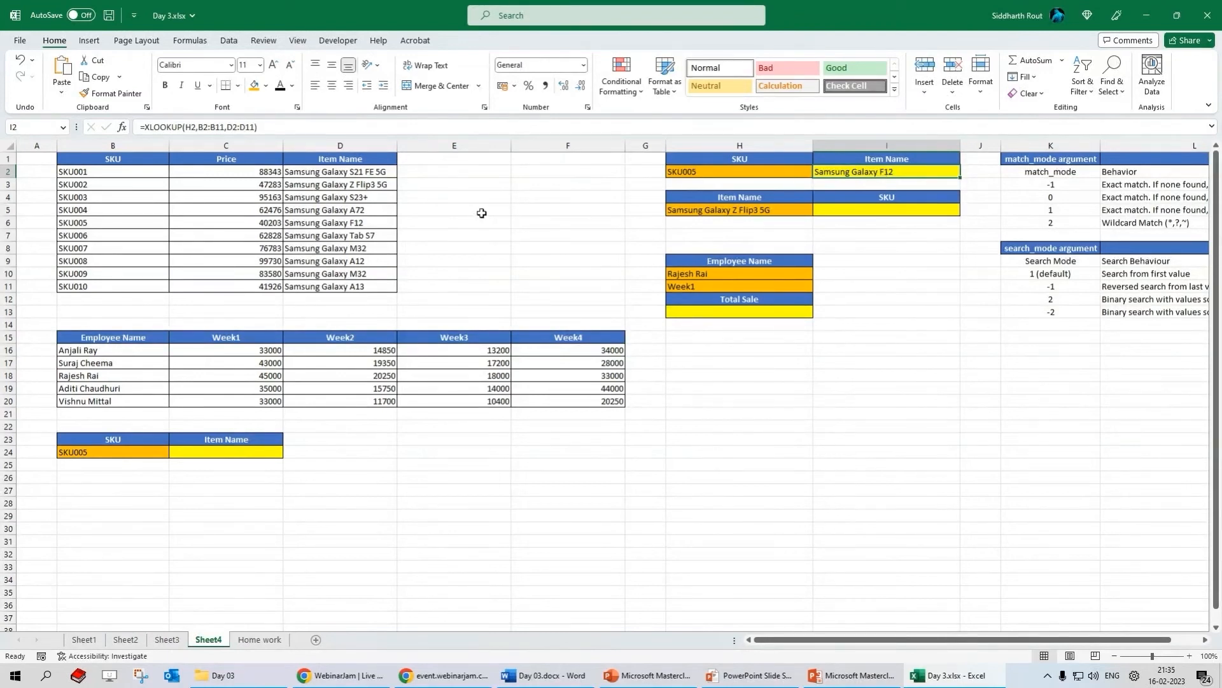
- Enter =XLOOKUP(H5,D2:D11,B2:B11) in I5 to return the SKU for the item name in H5, looking from column D back to column B
left_click(882, 211)
left_click_drag(356, 173, 102, 173)
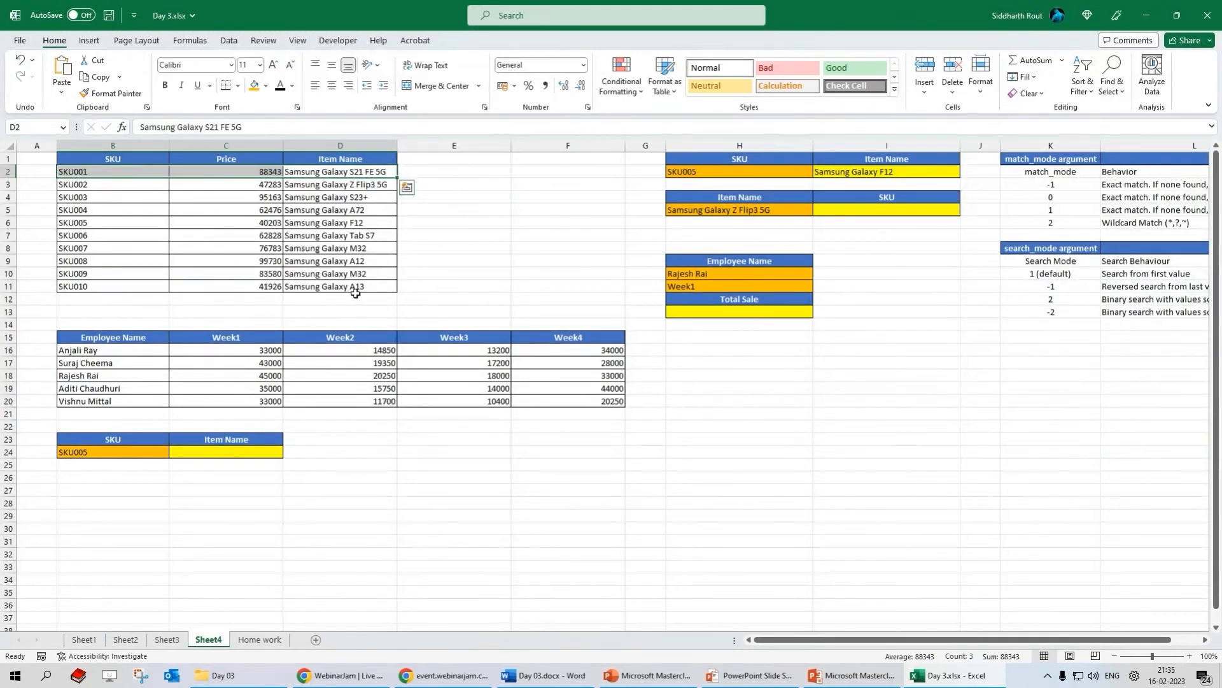
left_click(862, 212)
key("alt+Tab")
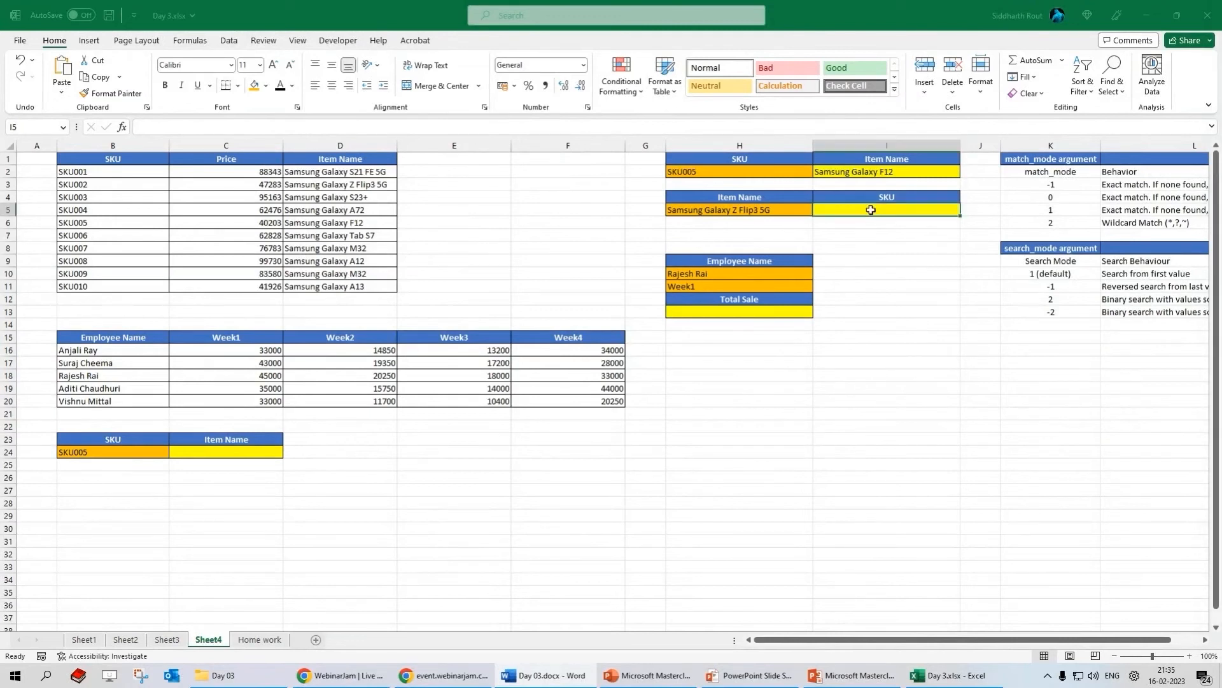
type("=xlookup")
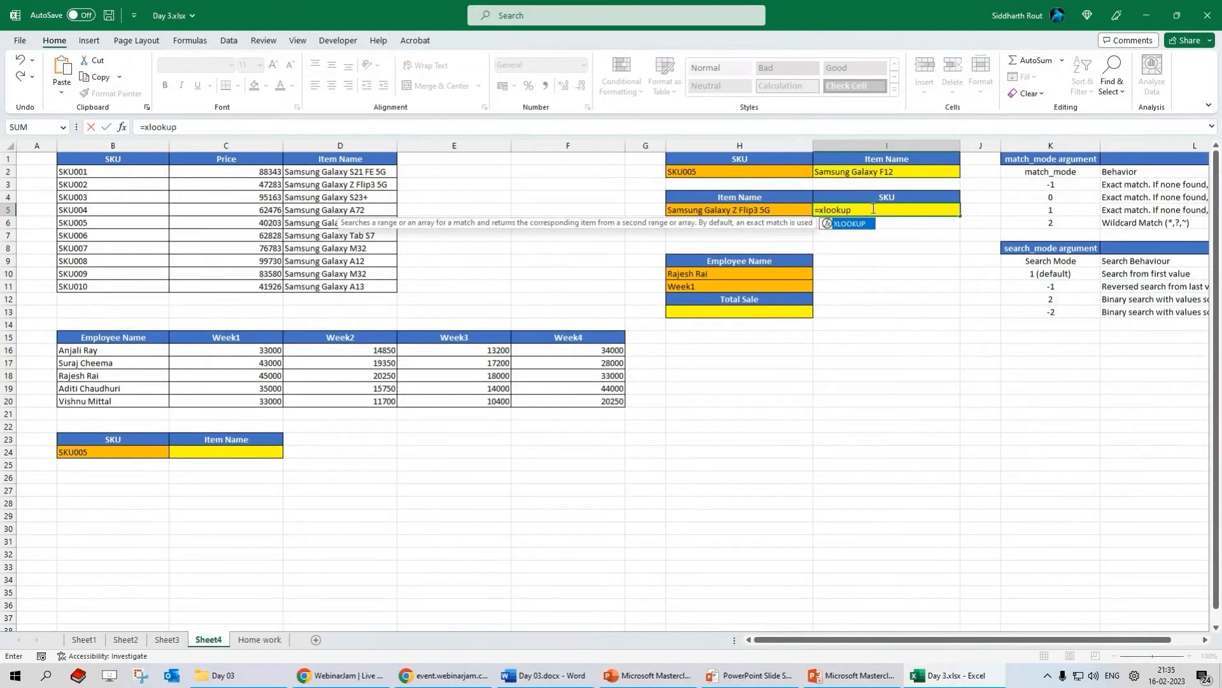
type("(")
left_click(708, 210)
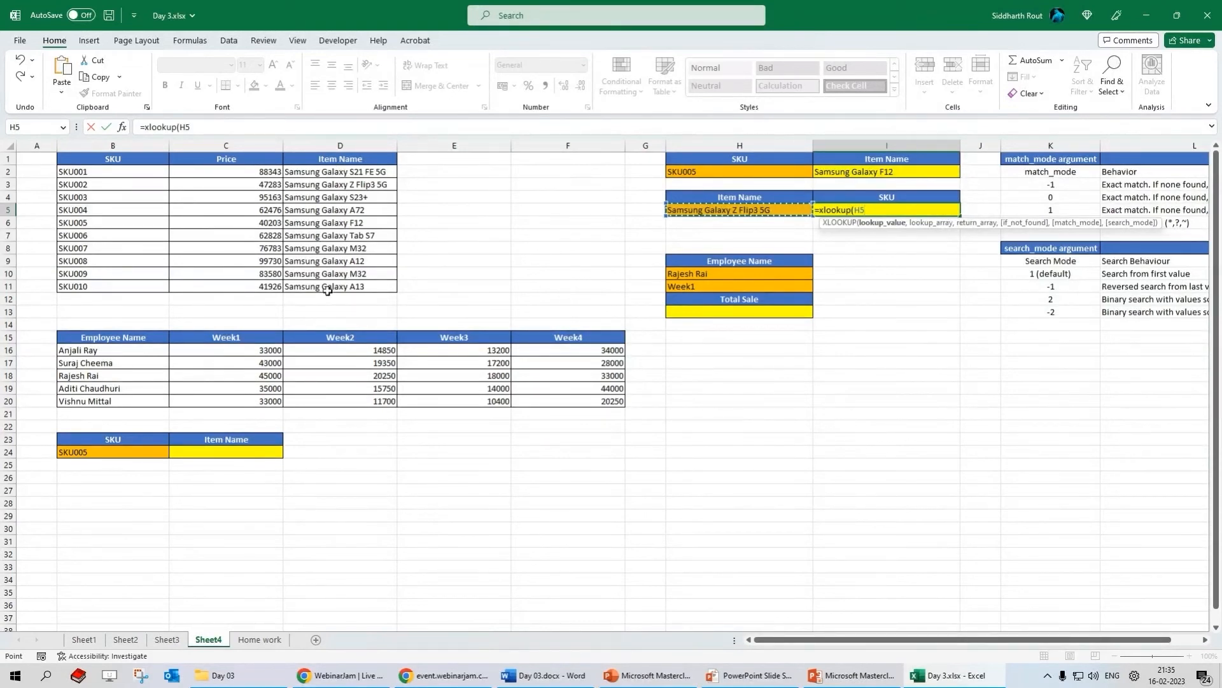
type(",")
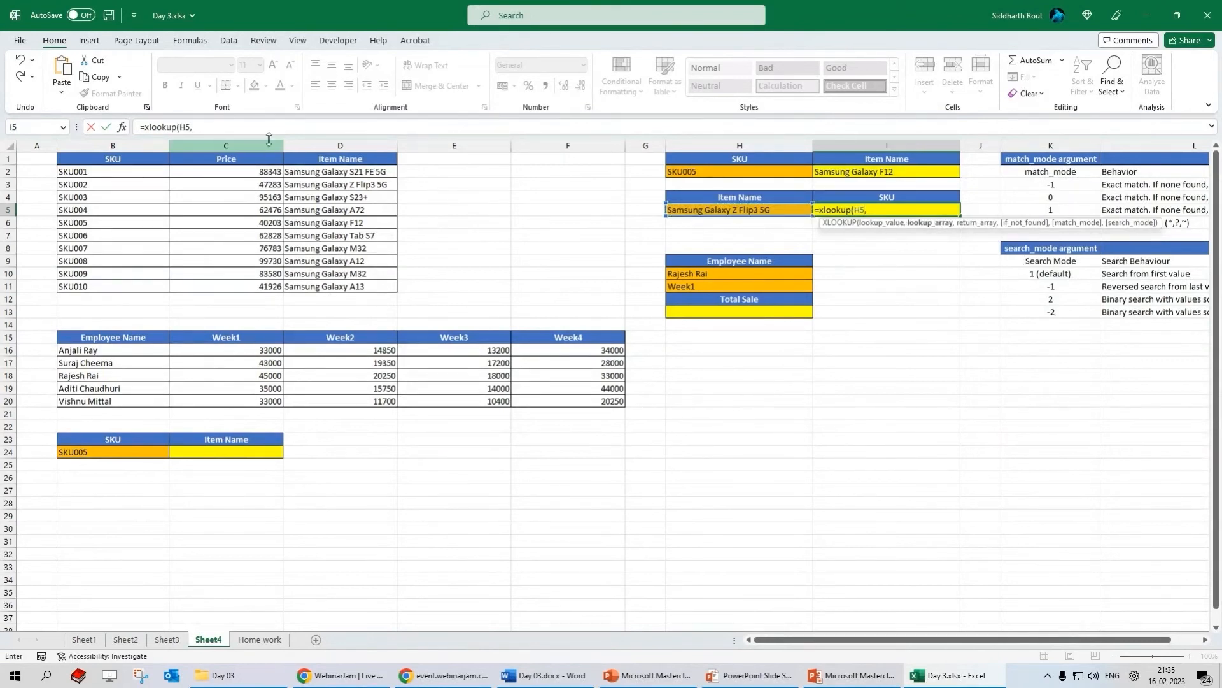
left_click_drag(327, 171, 328, 285)
type(",")
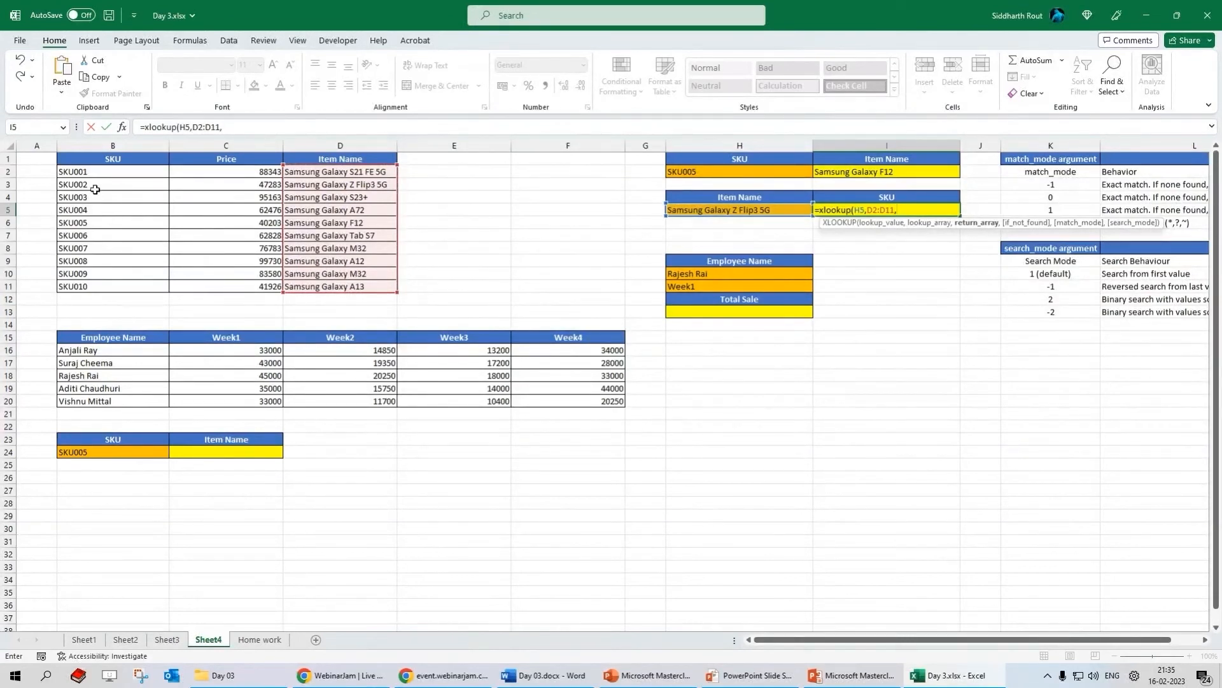
left_click_drag(96, 172, 91, 295)
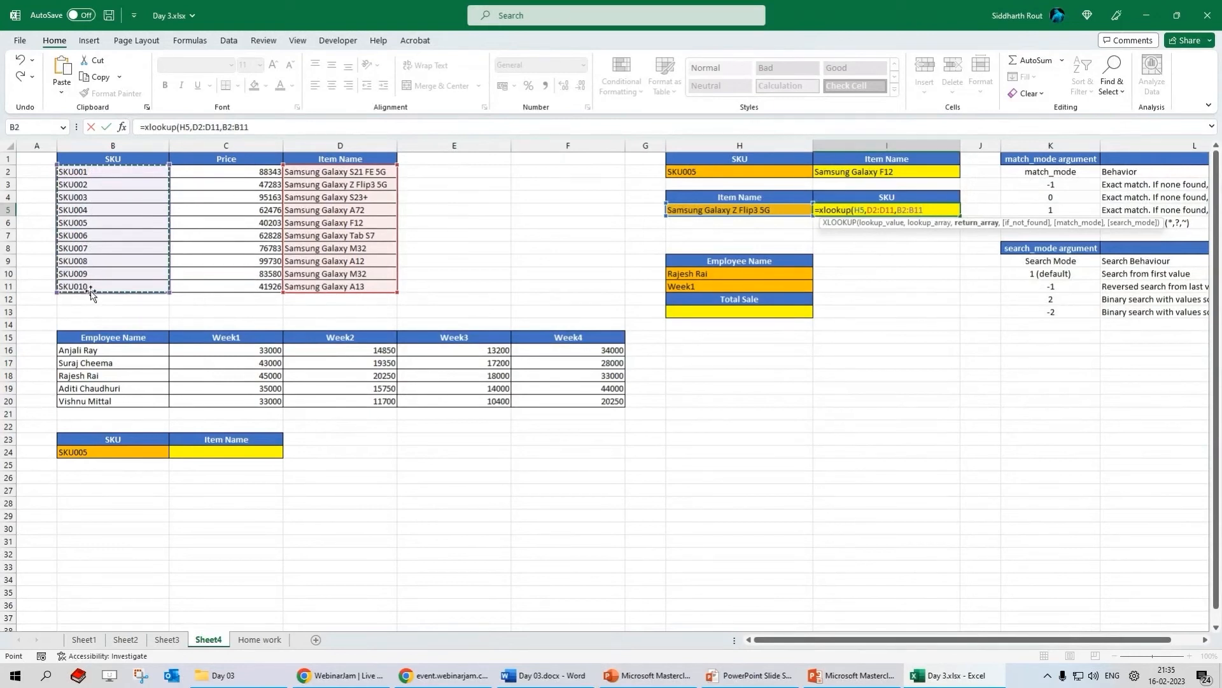
key("ctrl+Return")
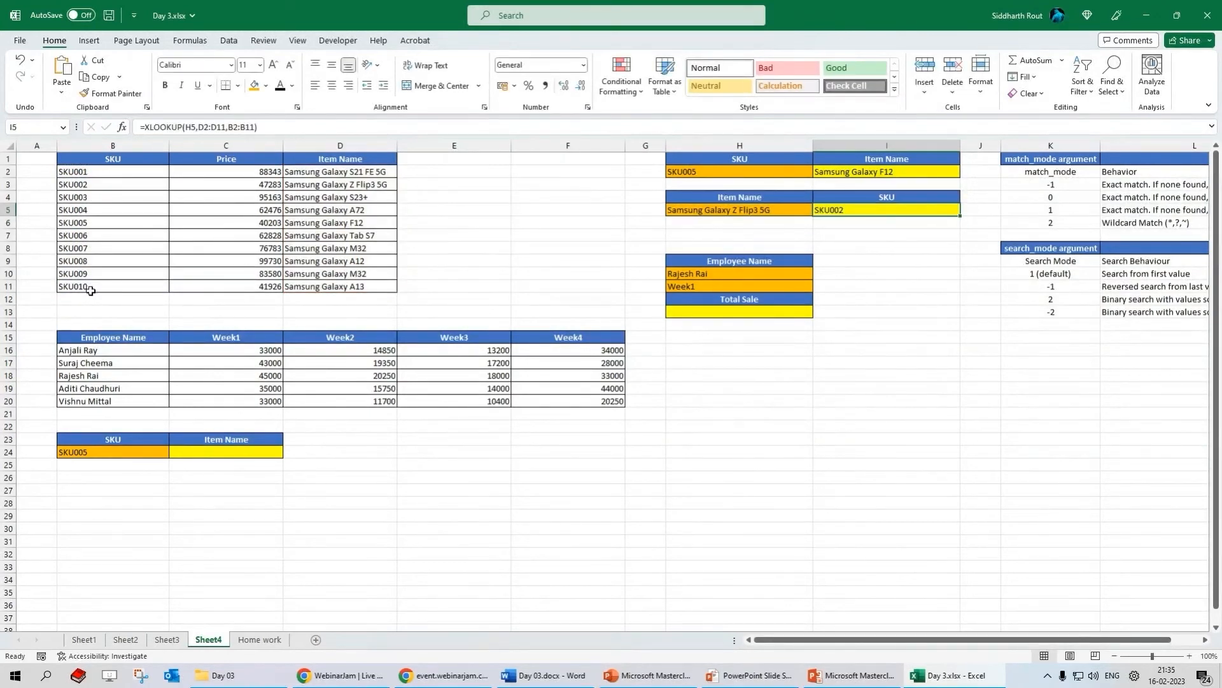
- Examine the completed item name and SKU lookups against the SKU, Price and Item Name table
left_click_drag(697, 212, 910, 199)
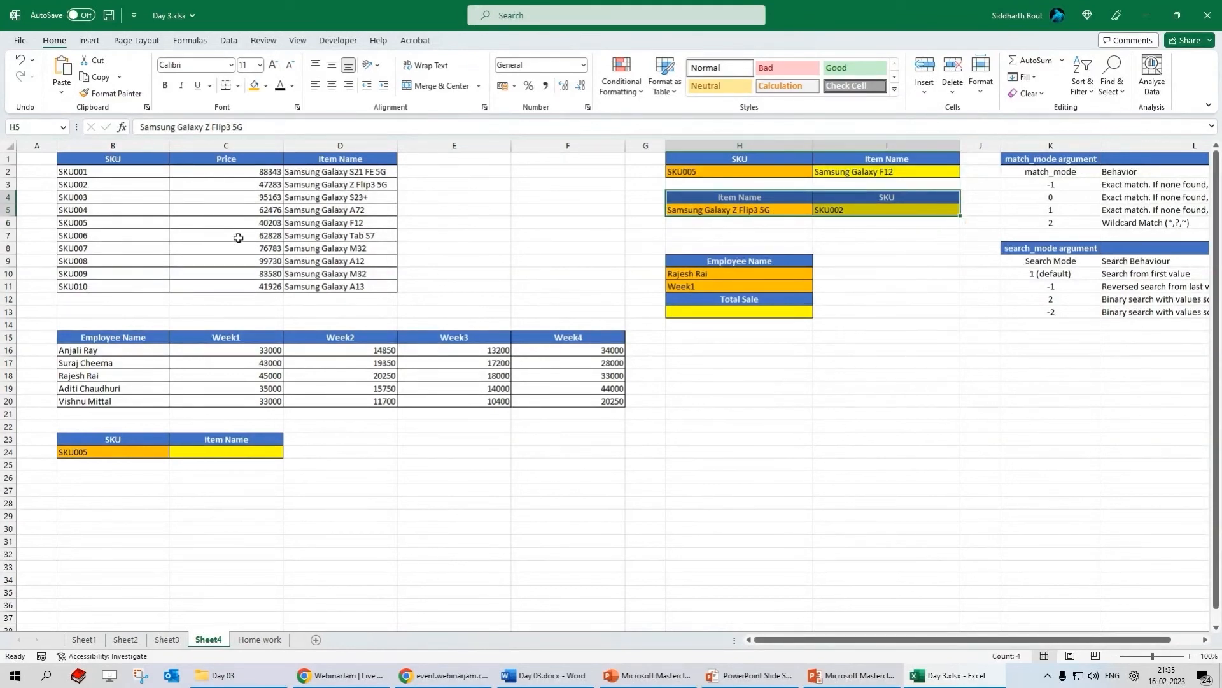
left_click_drag(518, 224, 51, 223)
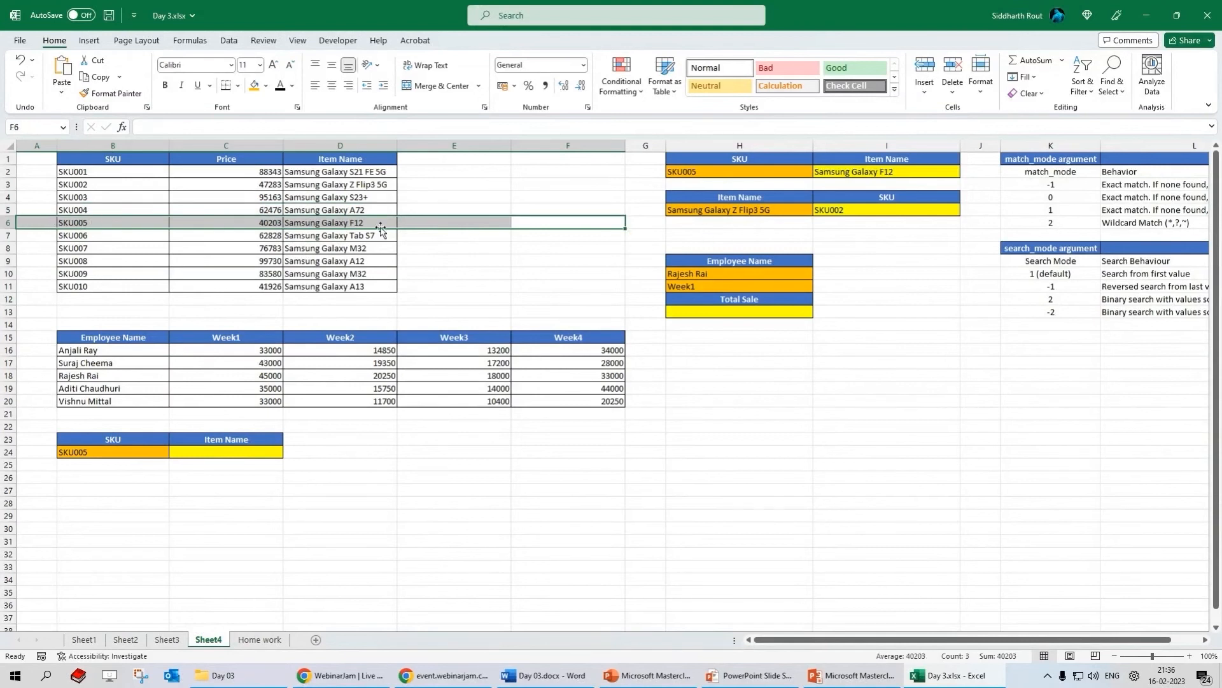
left_click(909, 210)
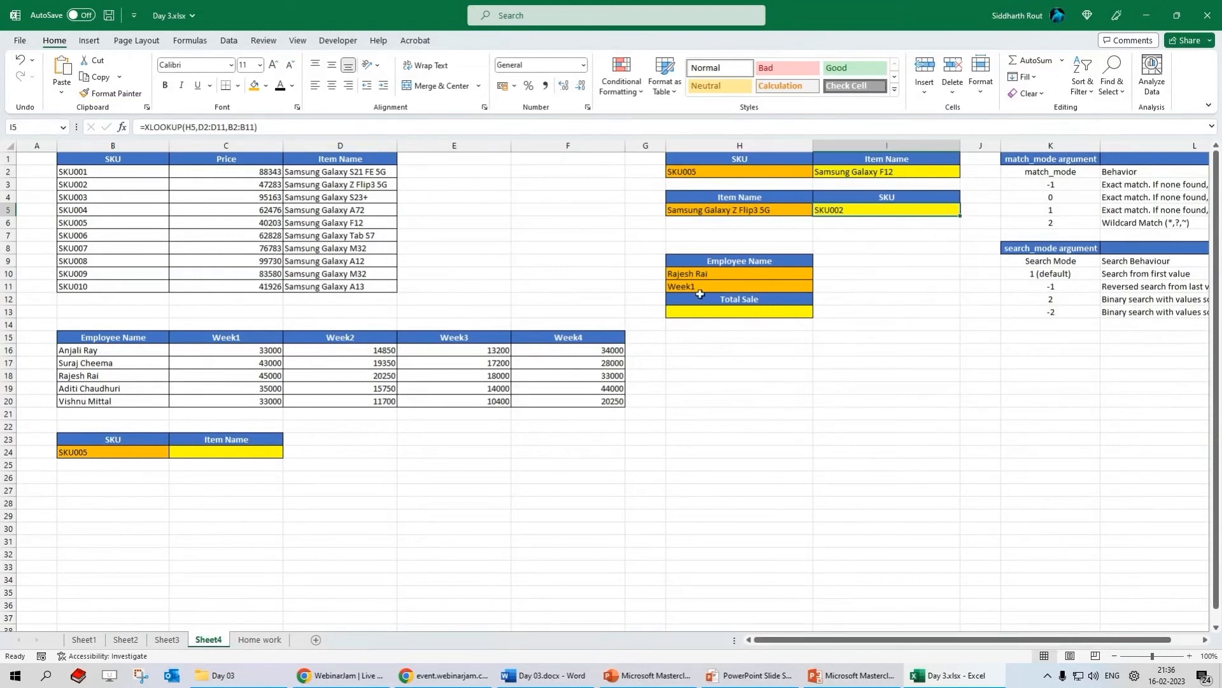
left_click(713, 314)
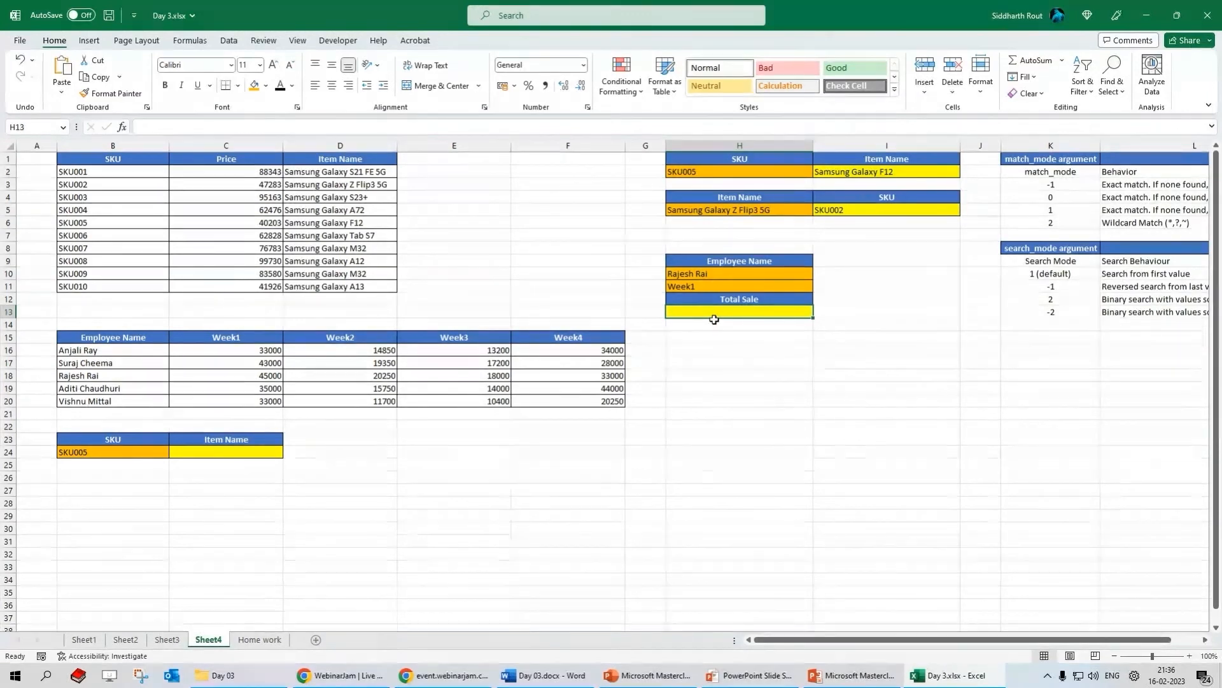
left_click_drag(75, 221, 352, 220)
left_click_drag(306, 159, 317, 279)
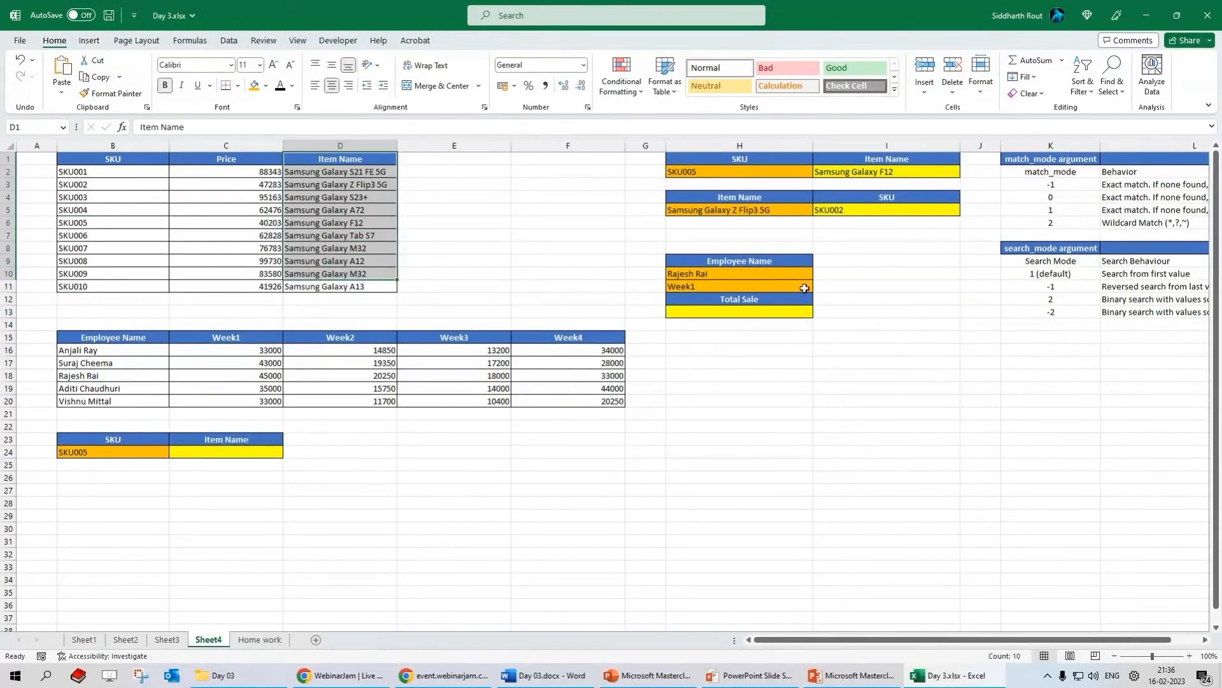
- Examine the weekly sales table, tracing the row of the employee in H10 and the Week1 column to their intersection
left_click_drag(156, 338, 554, 393)
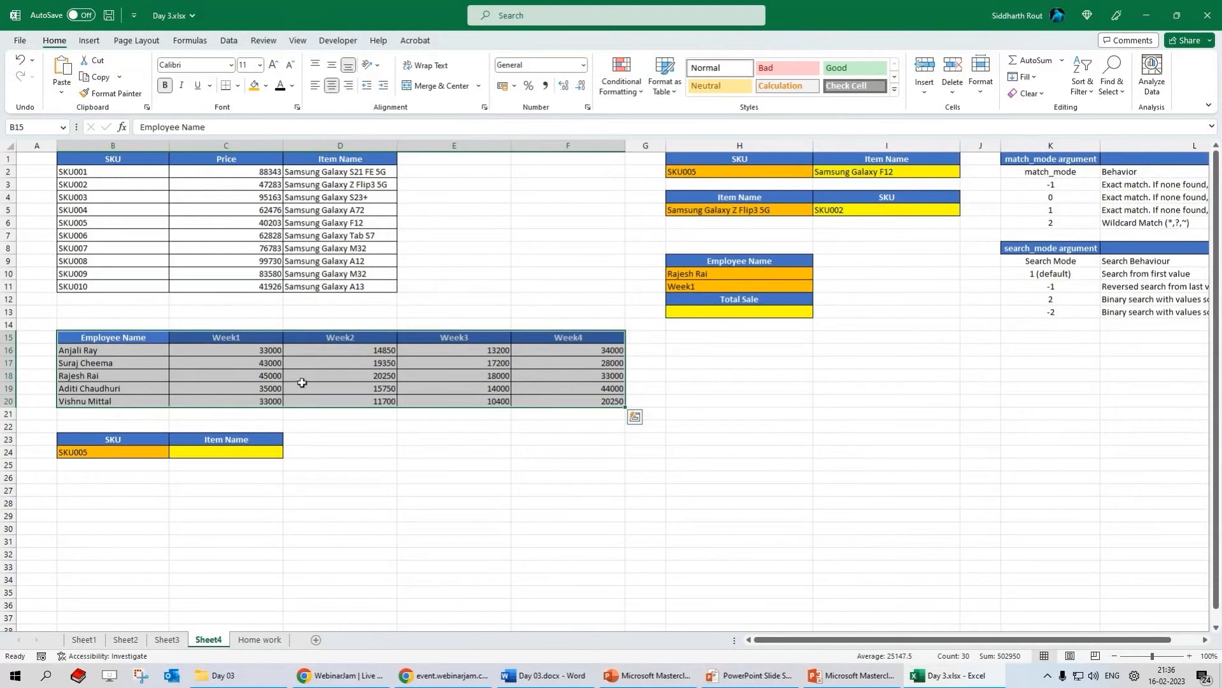
left_click_drag(65, 378, 541, 379)
left_click_drag(241, 337, 239, 411)
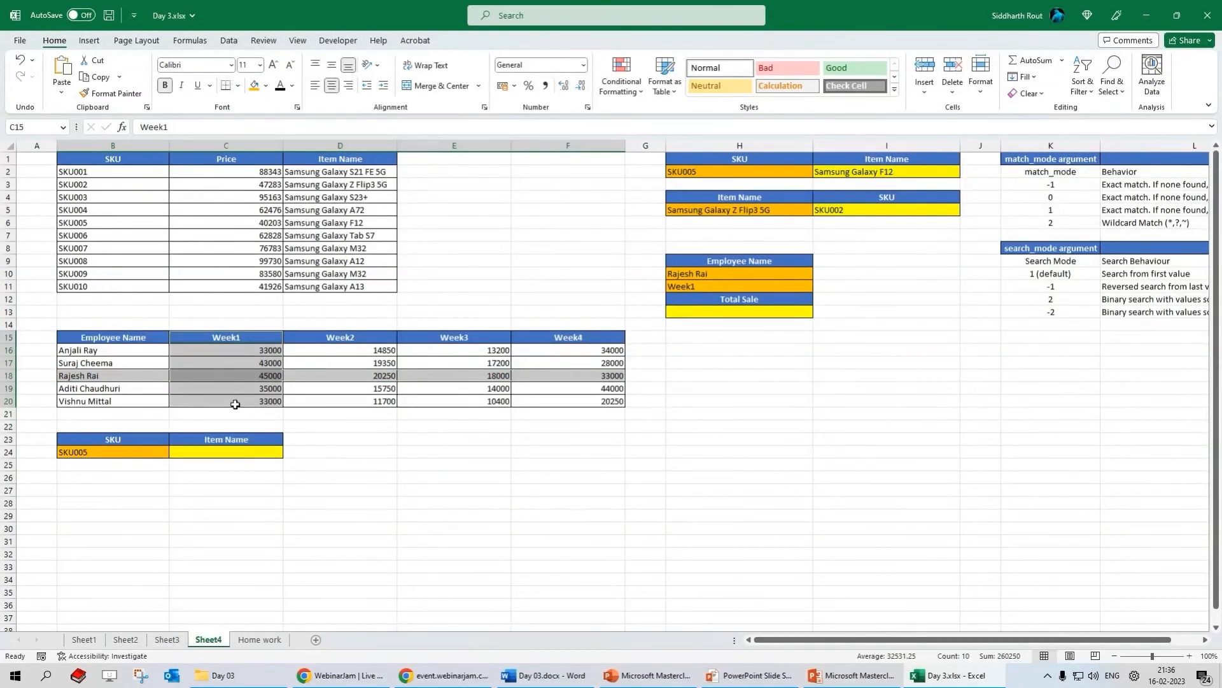
left_click(258, 376)
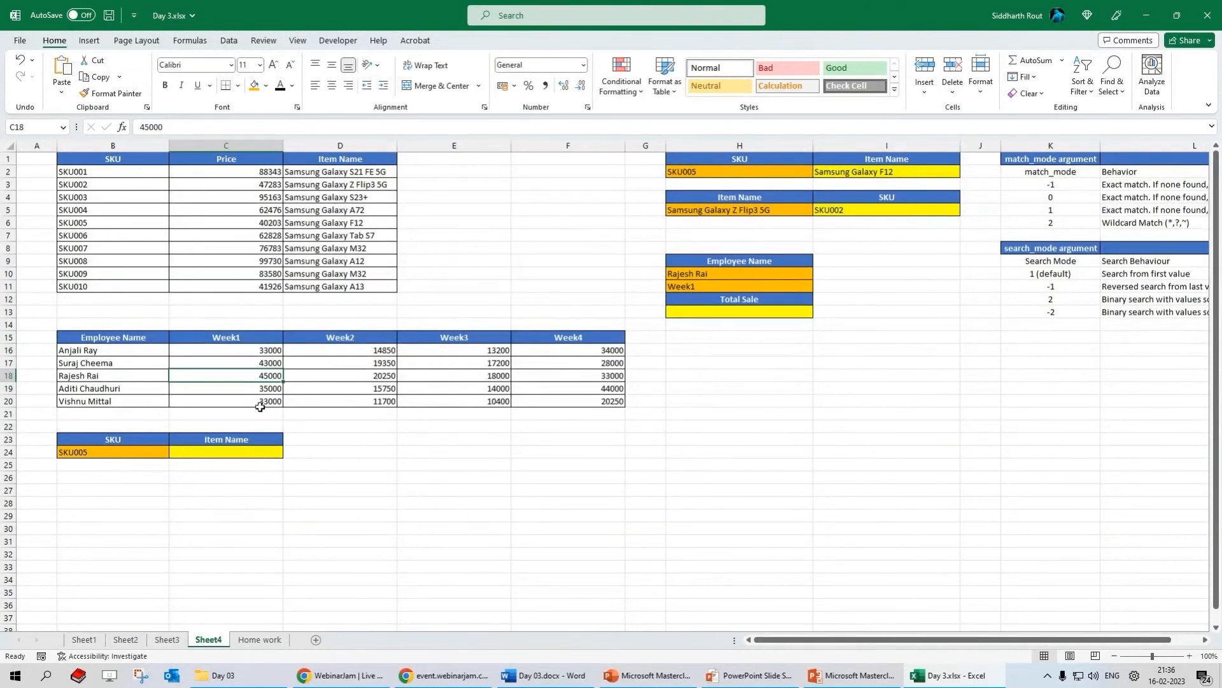
- Start an XLOOKUP formula in H13 with H10 as lookup value and the employee names B16:B20 as lookup array
left_click(778, 310)
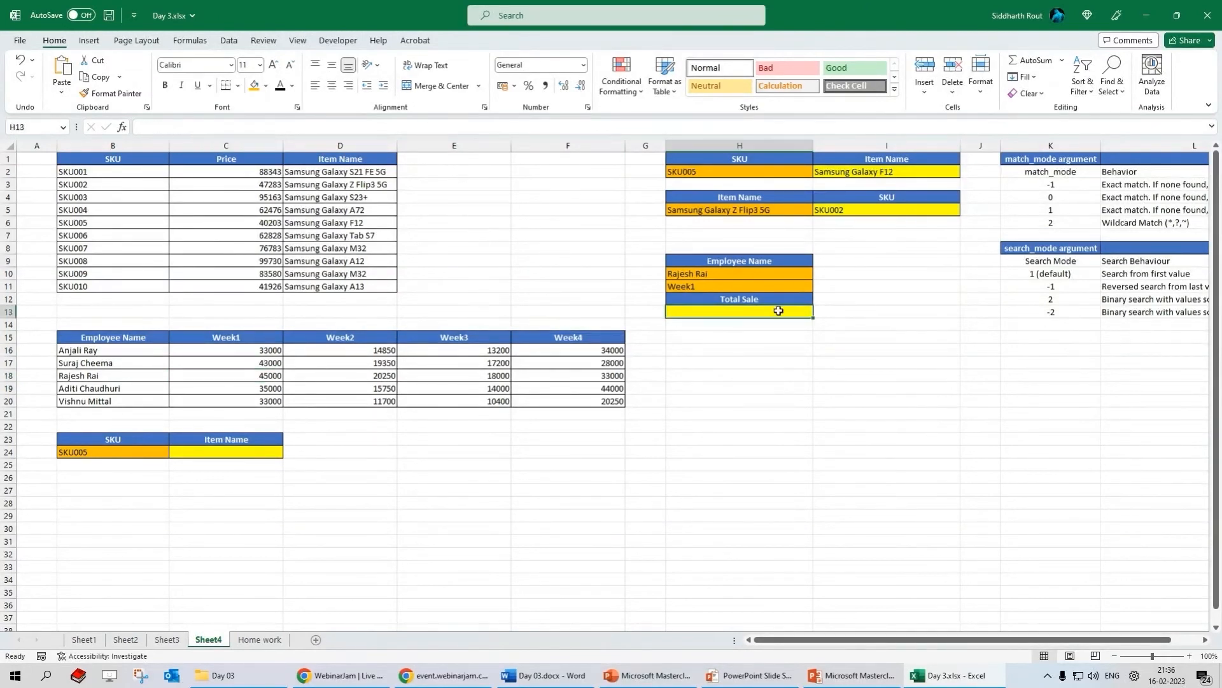
type("=xl")
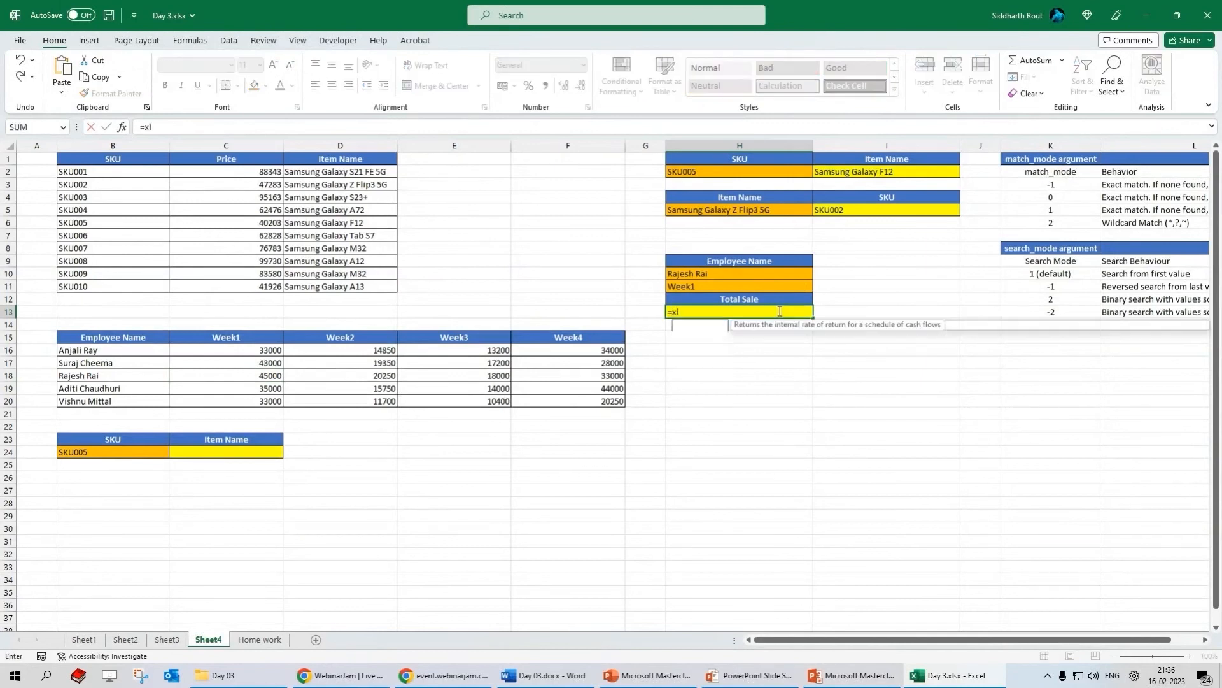
type("ook")
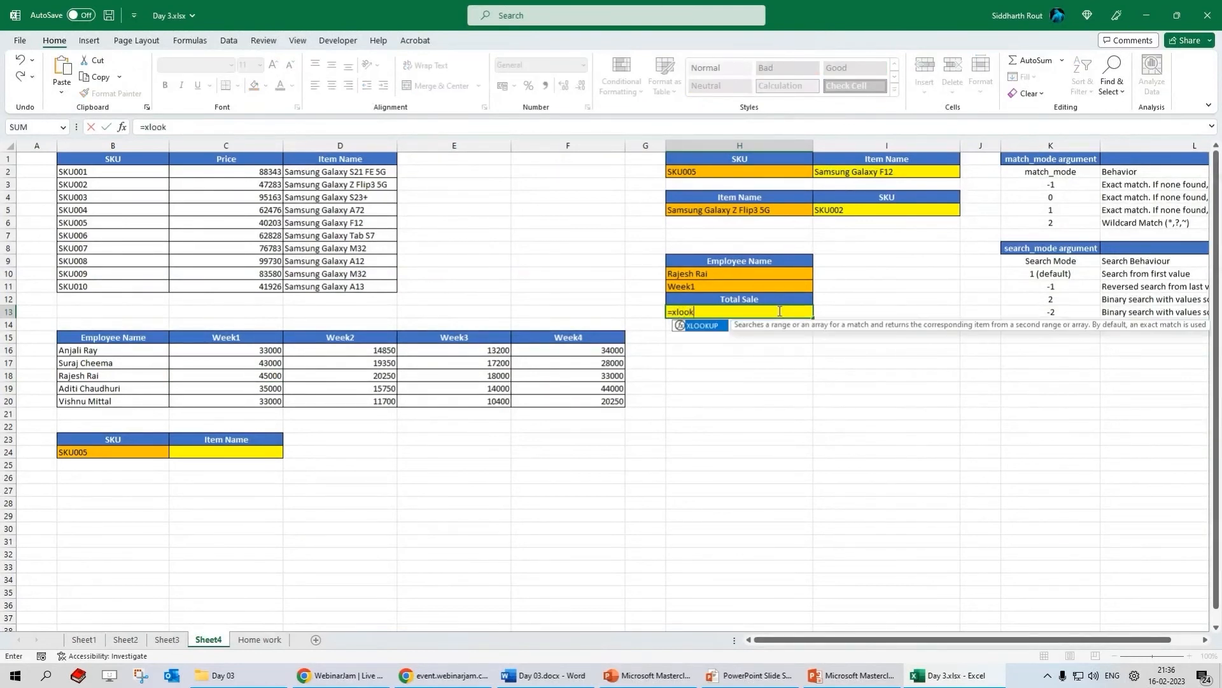
type("up(")
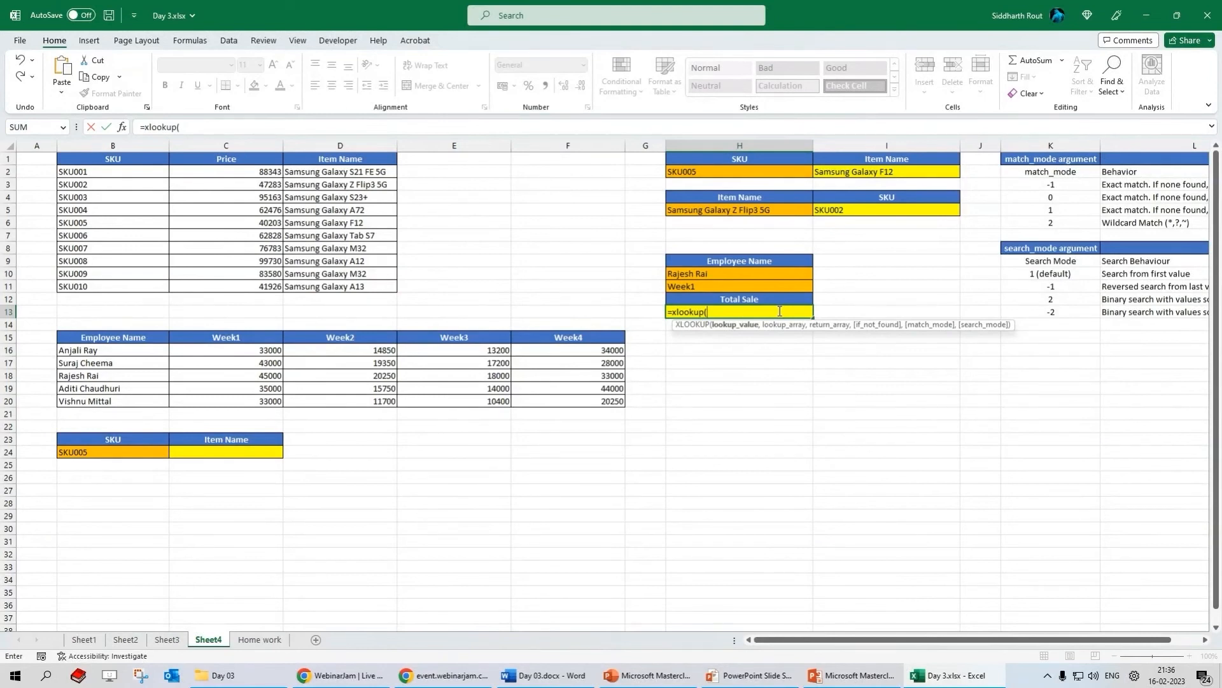
left_click(695, 274)
type(",")
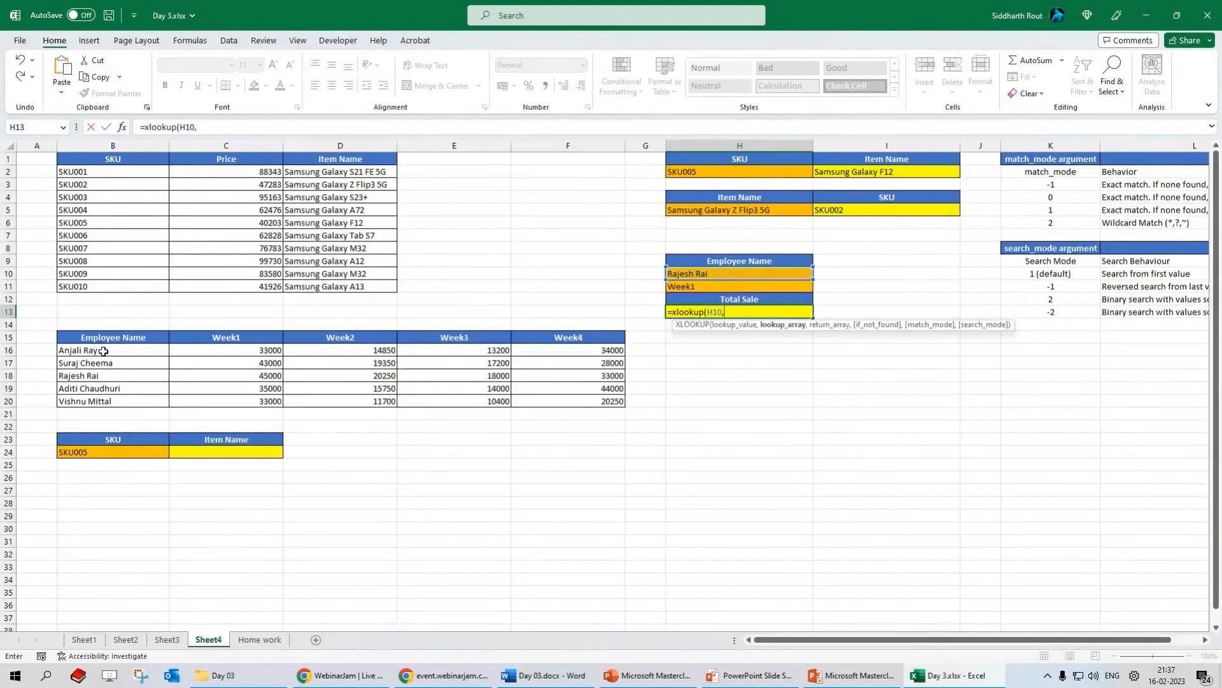
left_click(113, 355)
left_click_drag(112, 355, 113, 403)
type(",")
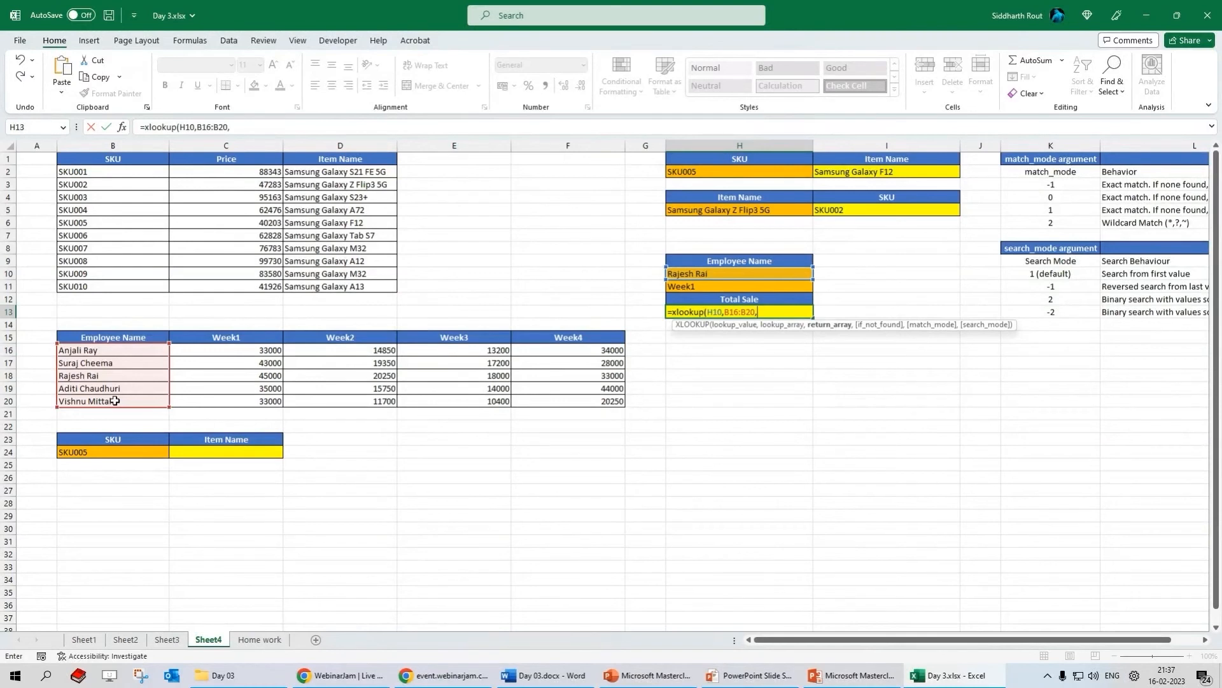
- Nest XLOOKUP(H11,C15:F15,B16:F20) as the return array of the H13 formula and close both functions
type("xlook")
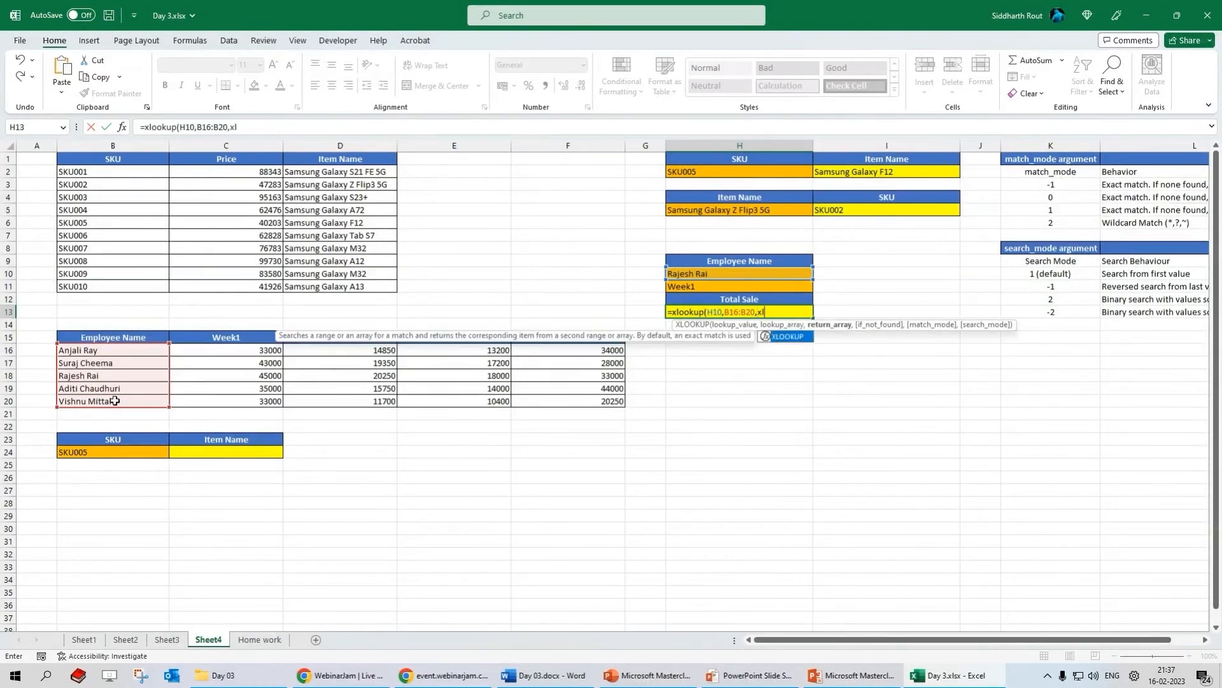
type("up(")
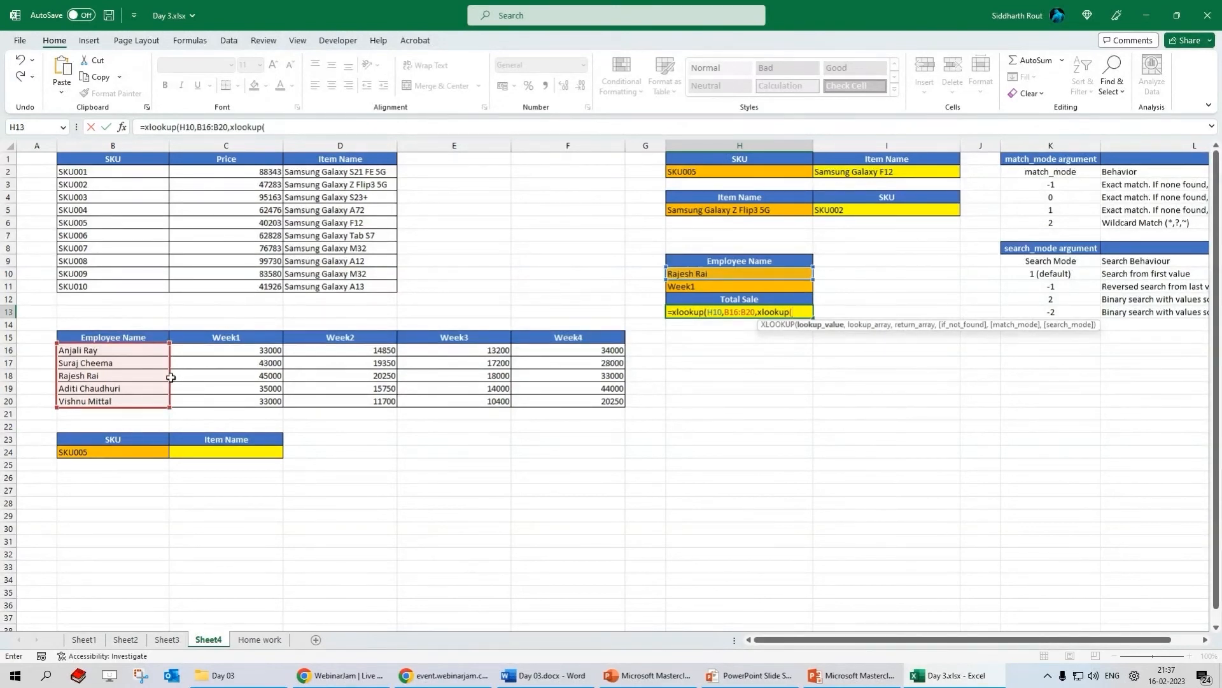
left_click(724, 287)
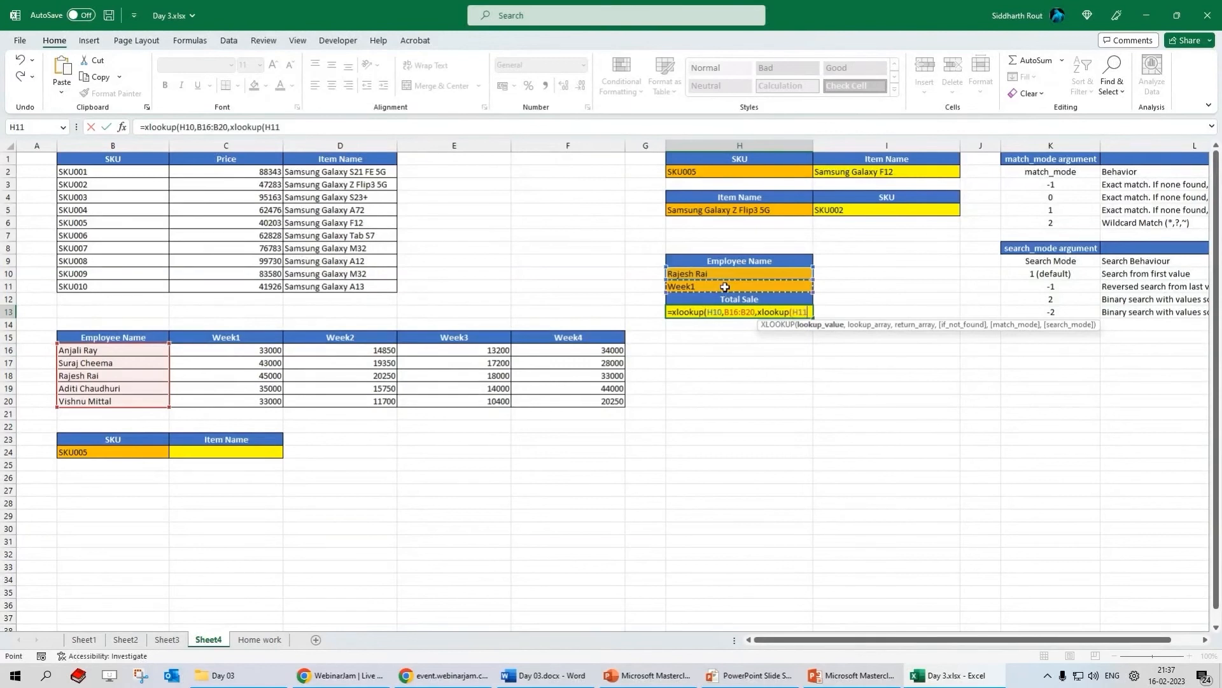
type(",")
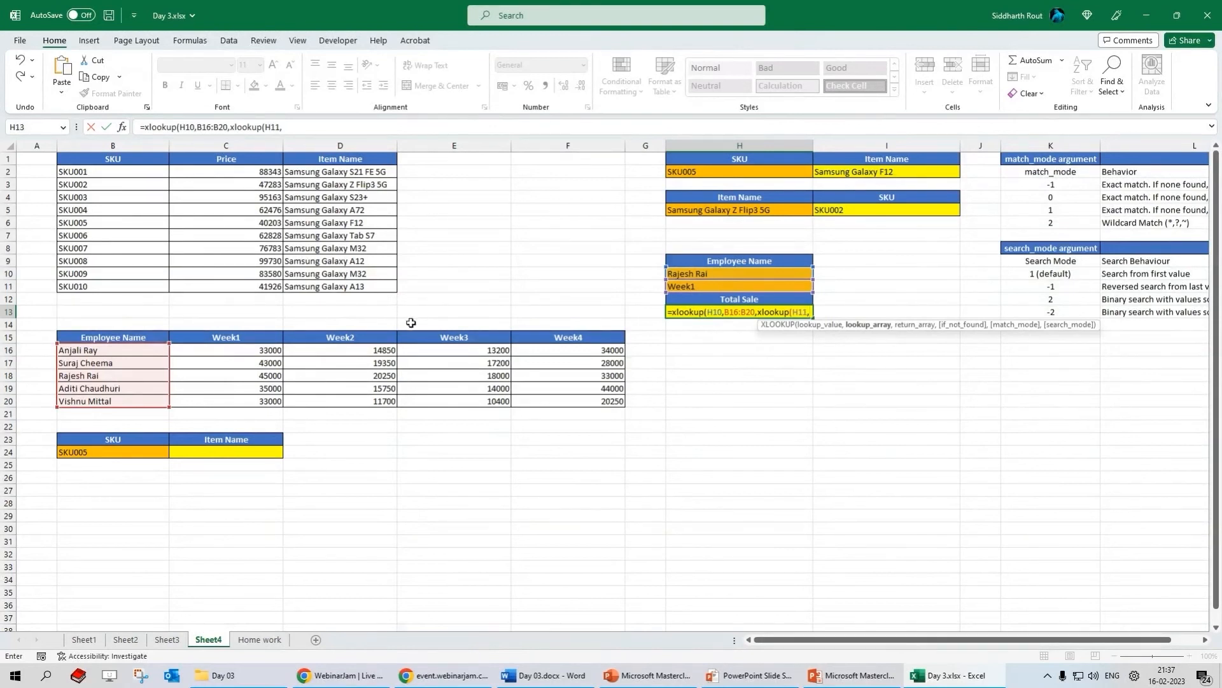
left_click_drag(220, 339, 584, 343)
type(",")
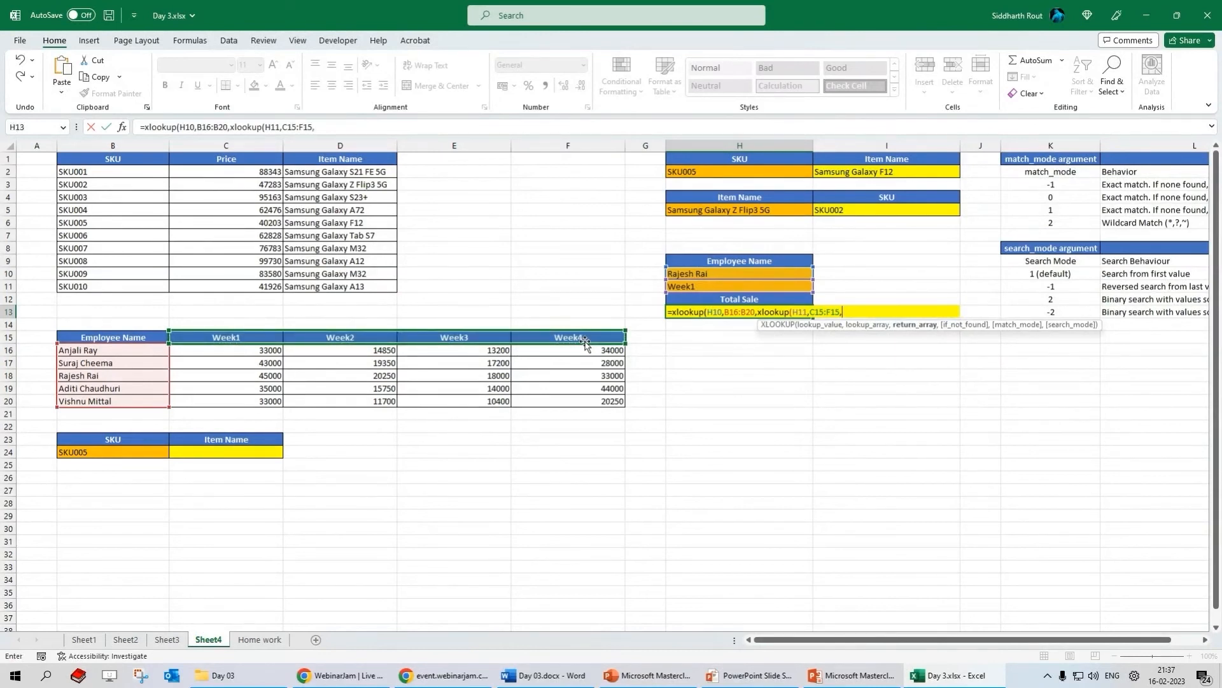
left_click_drag(219, 350, 582, 394)
left_click(122, 349)
left_click_drag(122, 350, 567, 409)
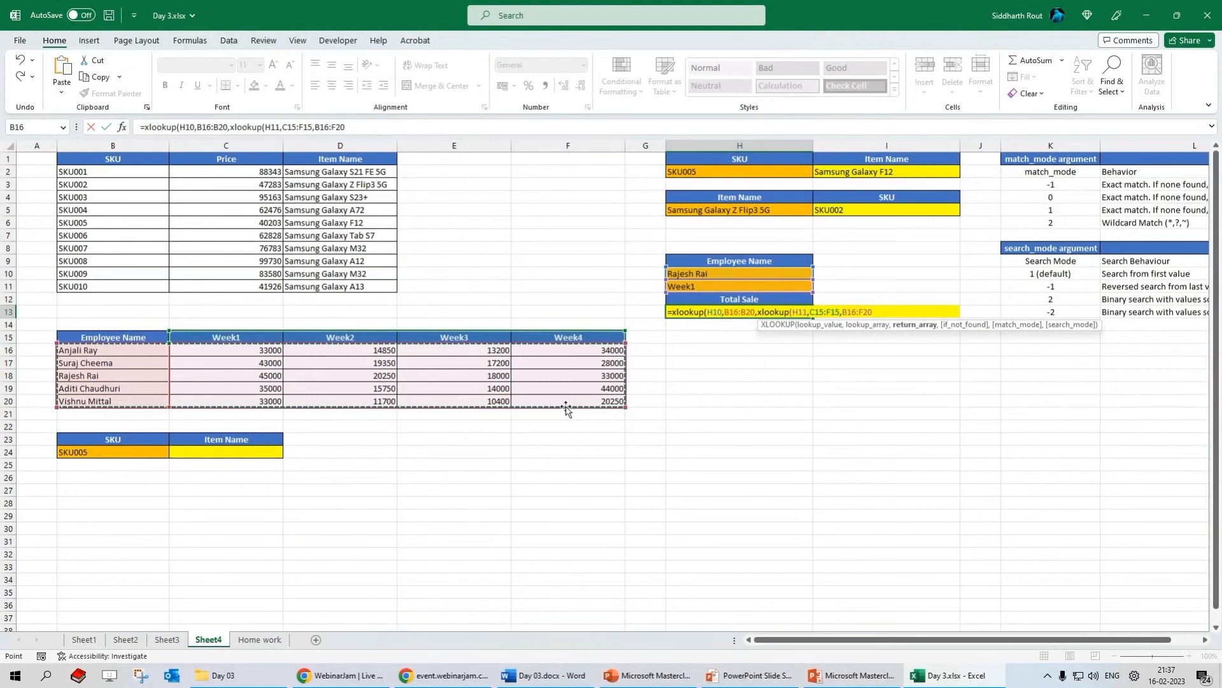
type("))")
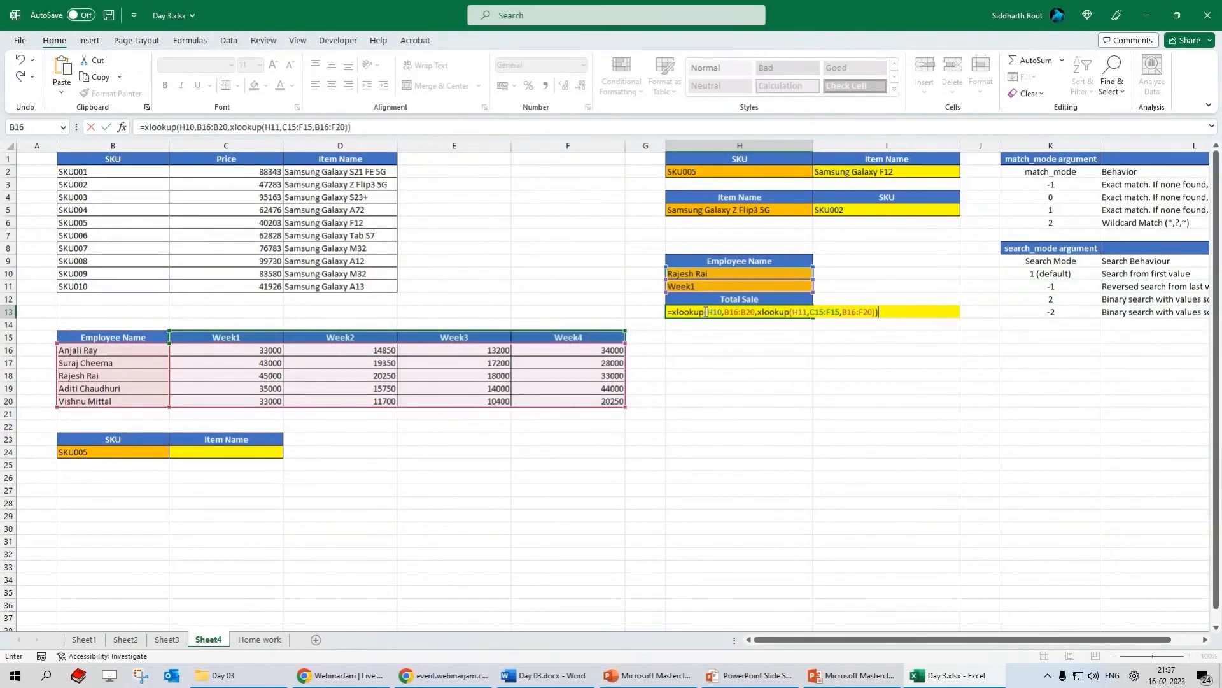
- Check the arguments of the outer and nested XLOOKUP in H13 and commit the formula
left_click_drag(705, 312, 721, 312)
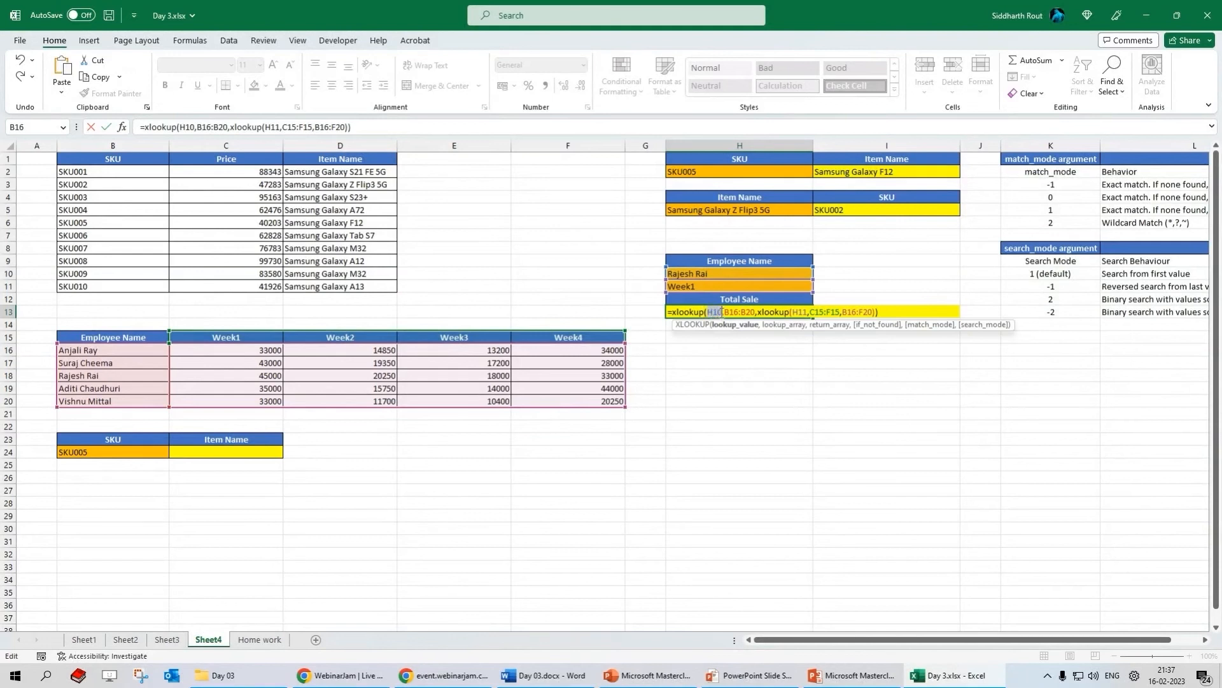
left_click_drag(725, 312, 757, 312)
left_click_drag(757, 313, 876, 314)
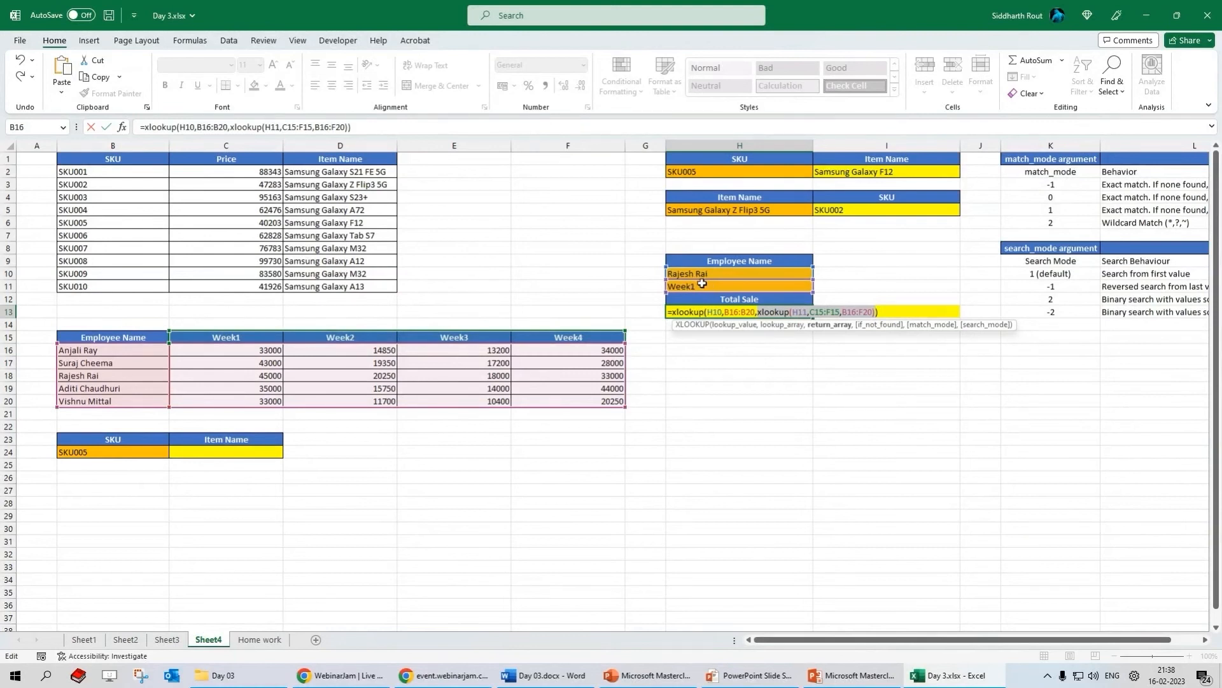
left_click_drag(810, 312, 841, 310)
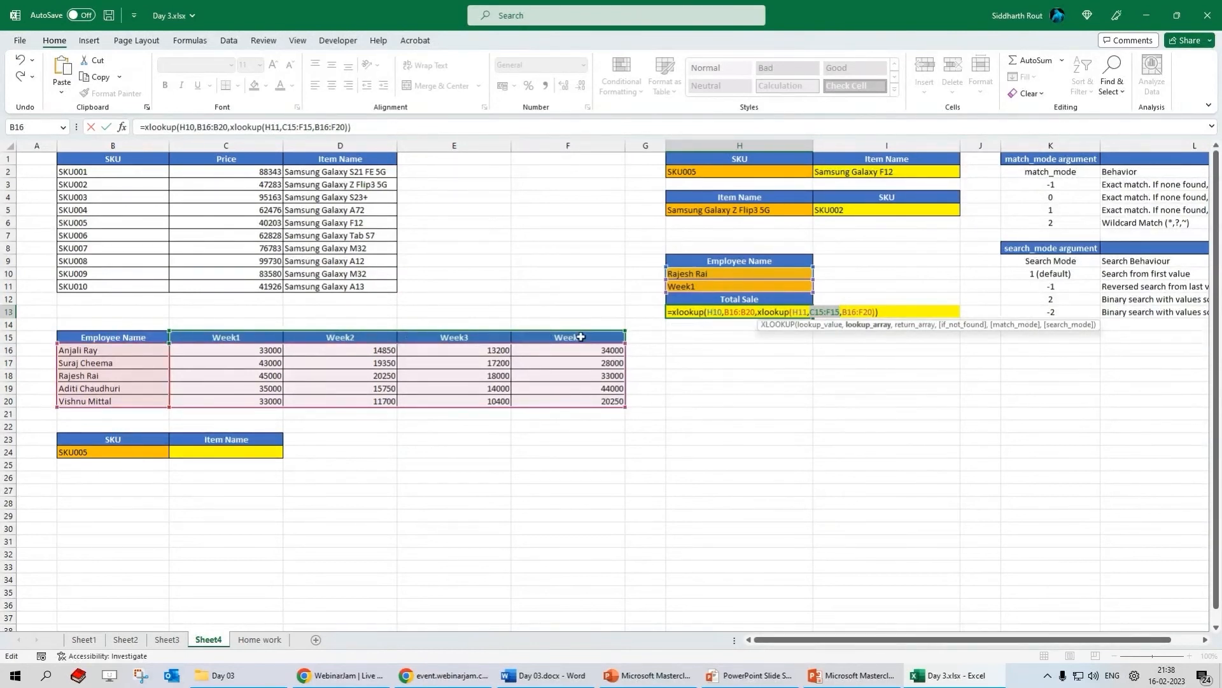
left_click(843, 313)
left_click_drag(843, 313, 873, 312)
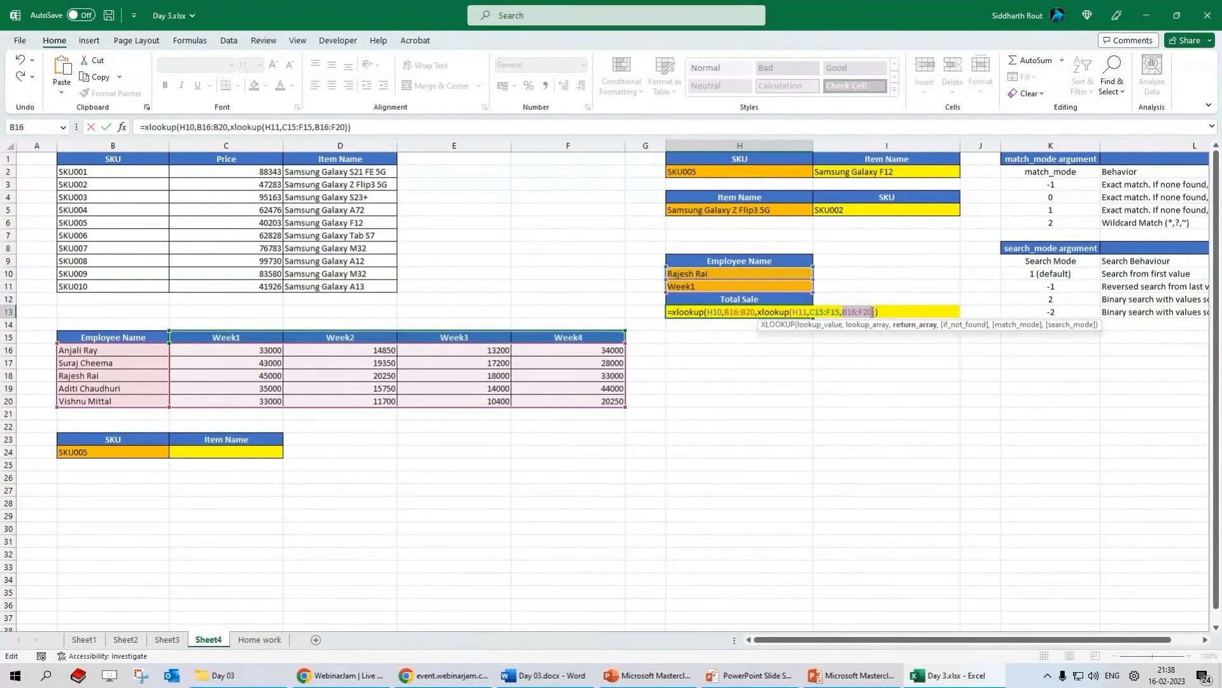
key("ctrl+Return")
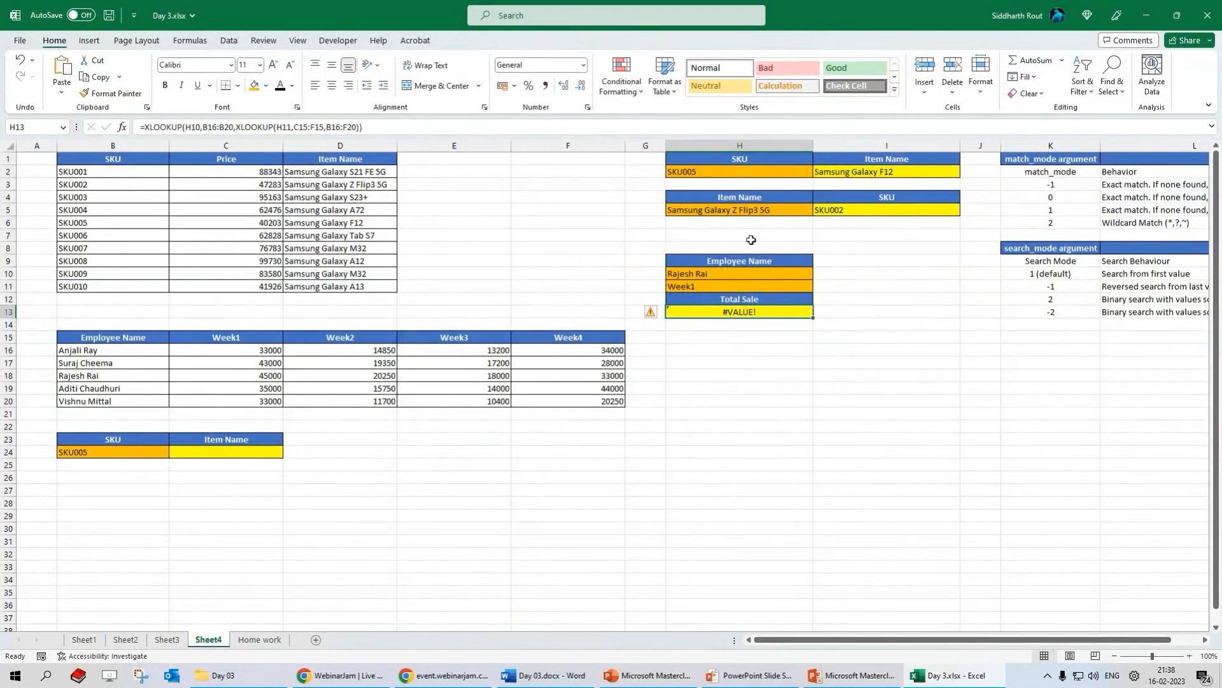
- Review the H13 formula's arguments and change the nested XLOOKUP's return array to B15:F20
left_click_drag(185, 127, 201, 126)
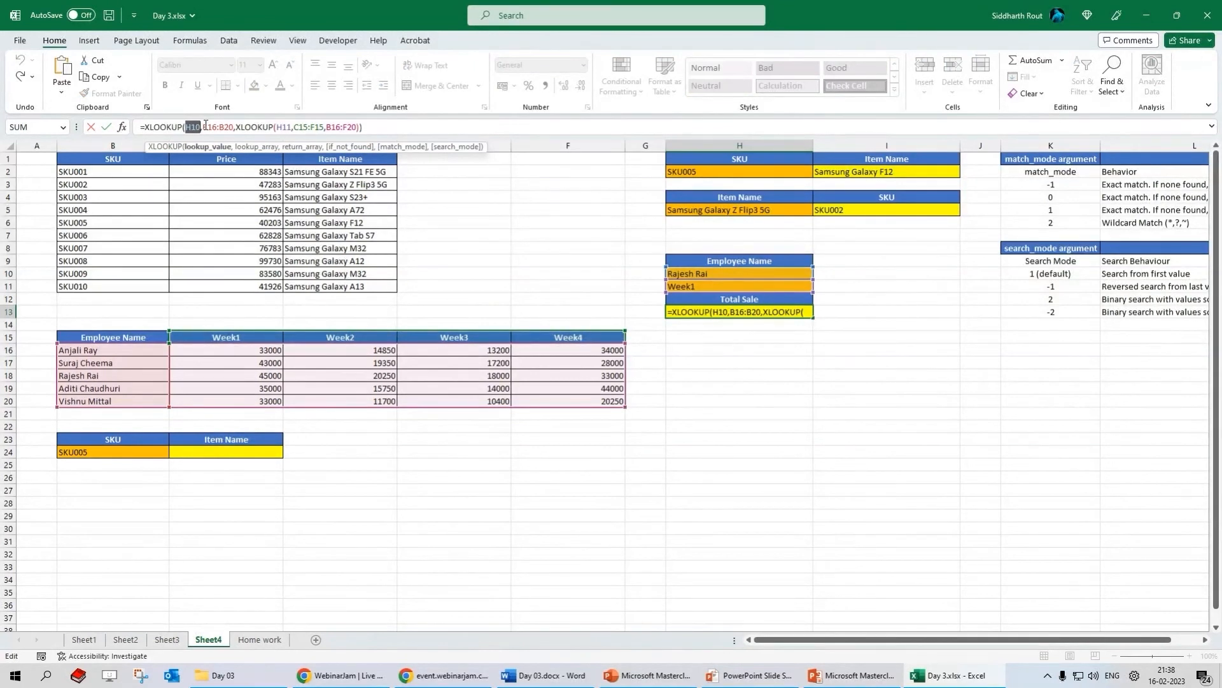
left_click_drag(236, 126, 358, 128)
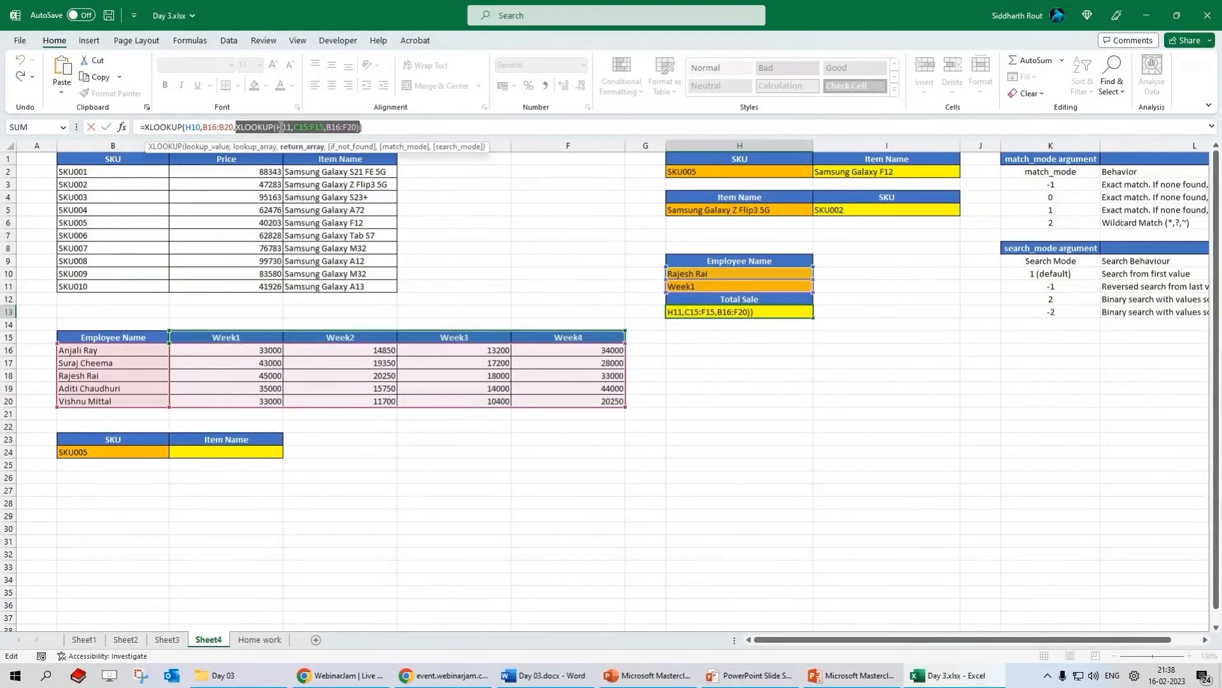
left_click_drag(295, 128, 325, 127)
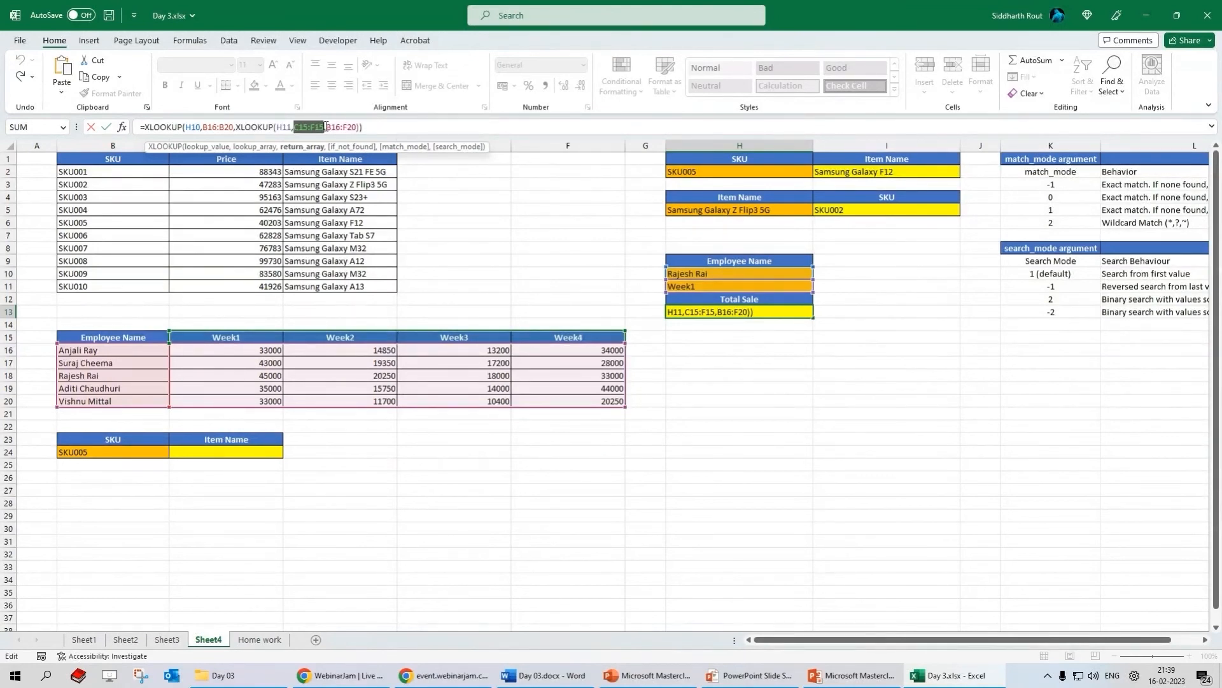
left_click_drag(341, 127, 339, 127)
type("5")
key("ctrl+Return")
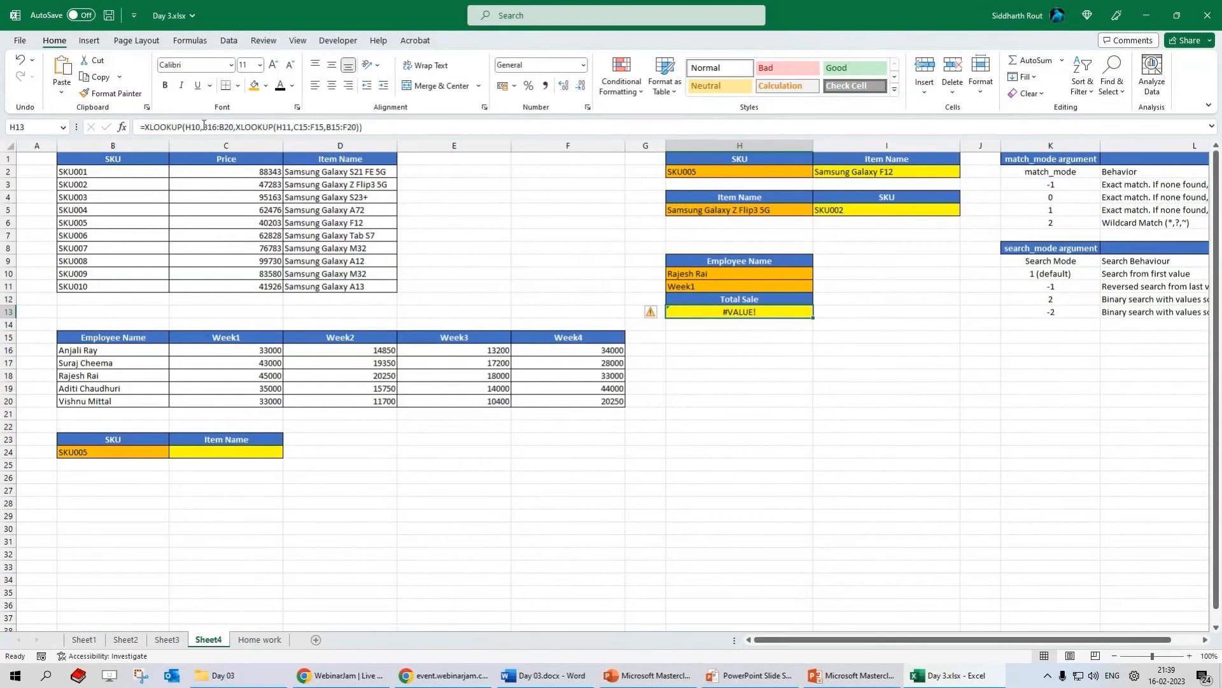
- Change the nested XLOOKUP's lookup array in the H13 formula to B15:F15
left_click_drag(203, 128, 234, 128)
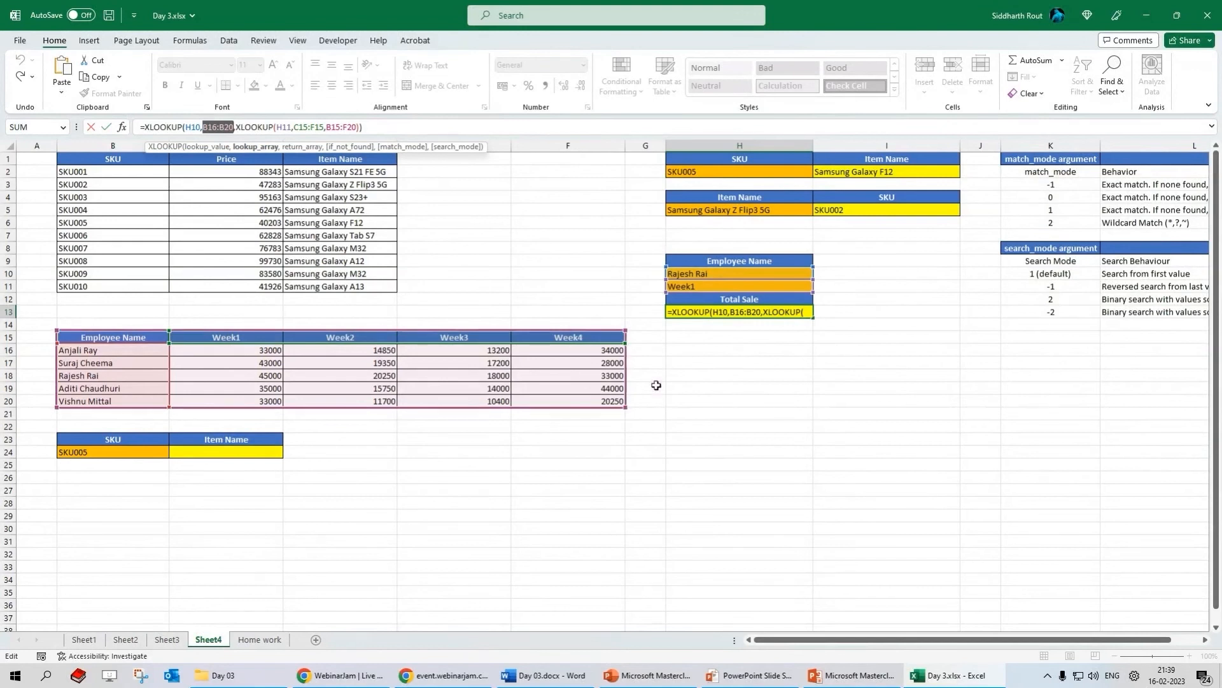
left_click(236, 126)
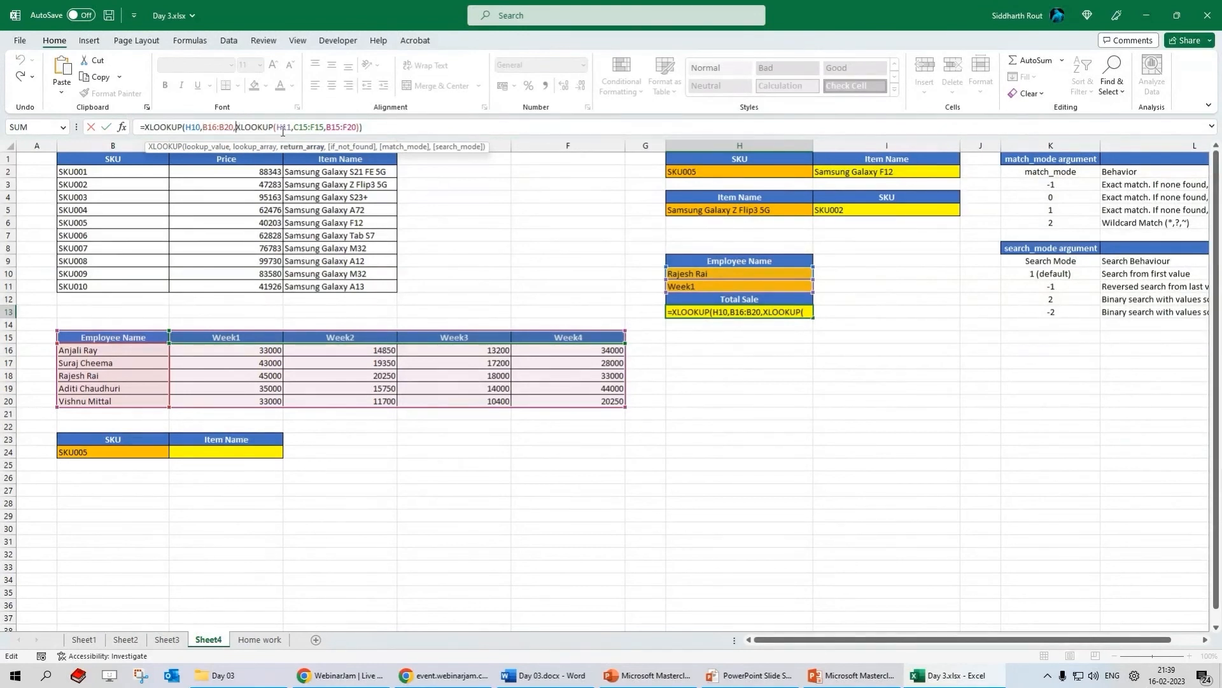
left_click(290, 126)
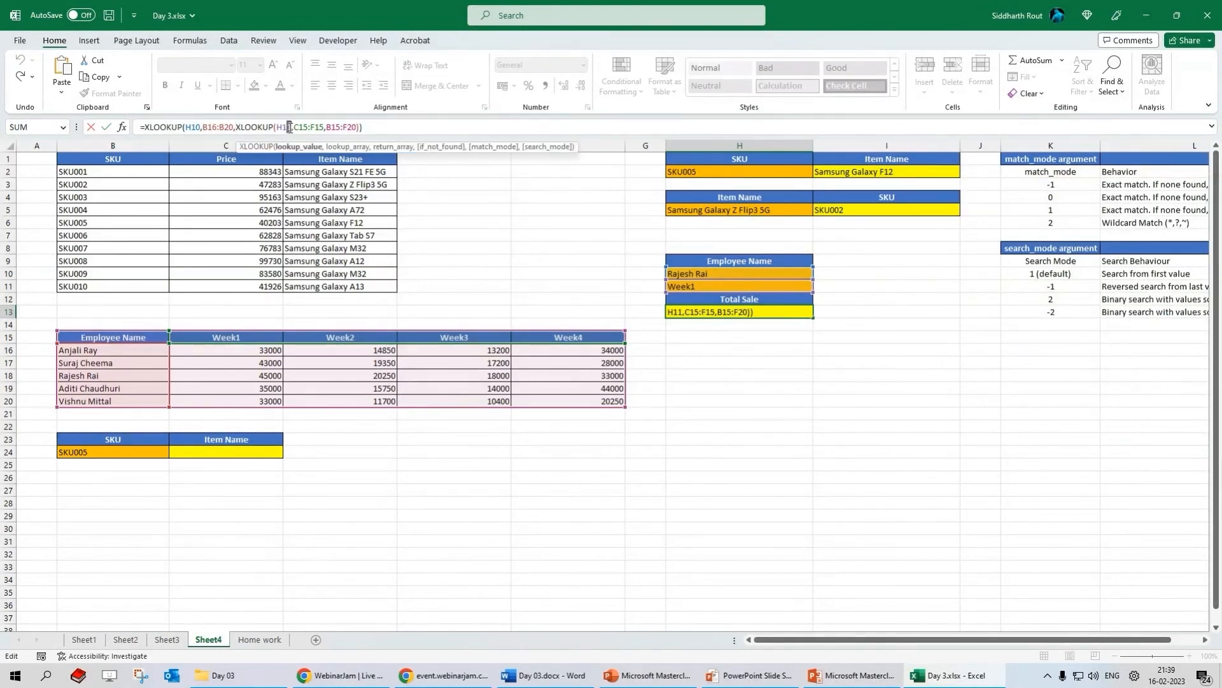
mouse_move(295, 127)
left_mouse_down()
mouse_move(312, 127)
mouse_move(300, 126)
left_mouse_up()
left_click(295, 127)
type("B")
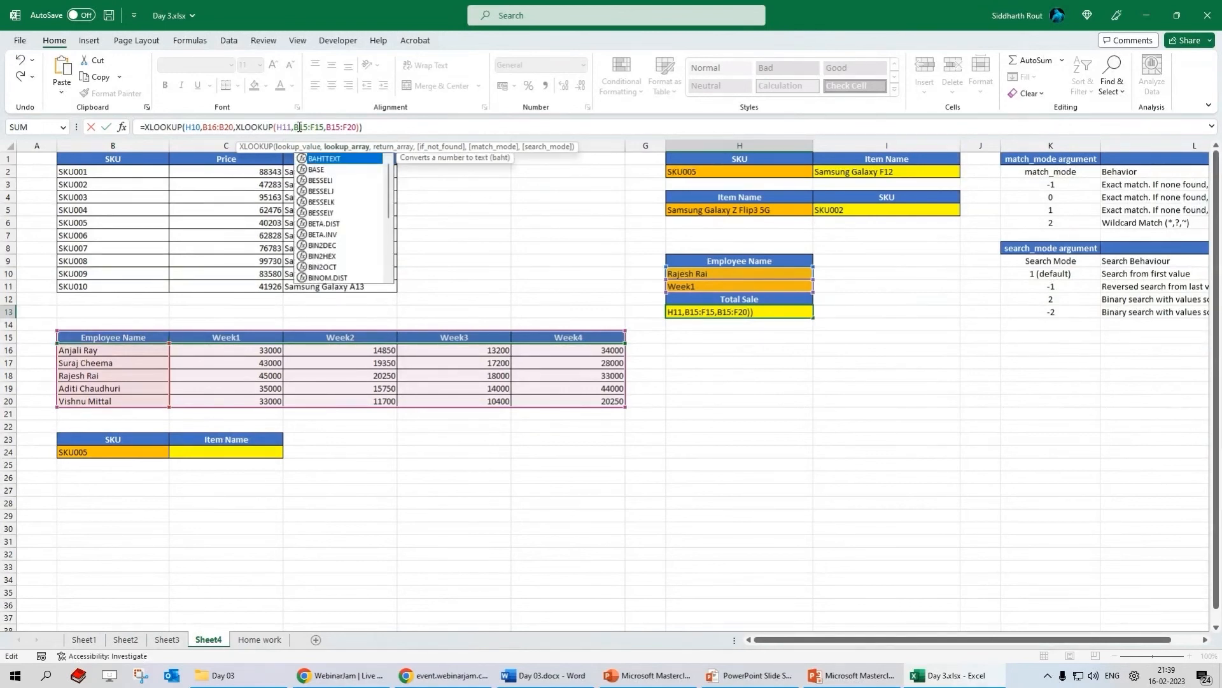
key("ctrl+Return")
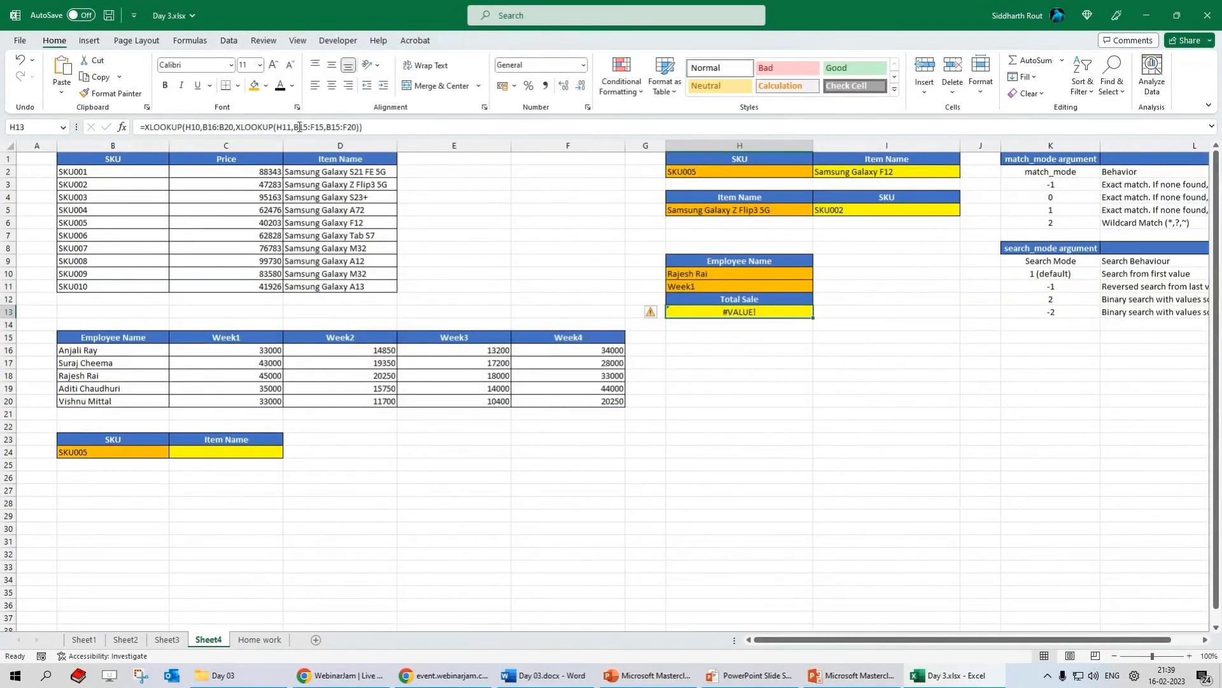
- Change the nested XLOOKUP's return array in the H13 formula to B16:F20 and commit the formula
left_click(300, 127)
left_click_drag(293, 127, 326, 127)
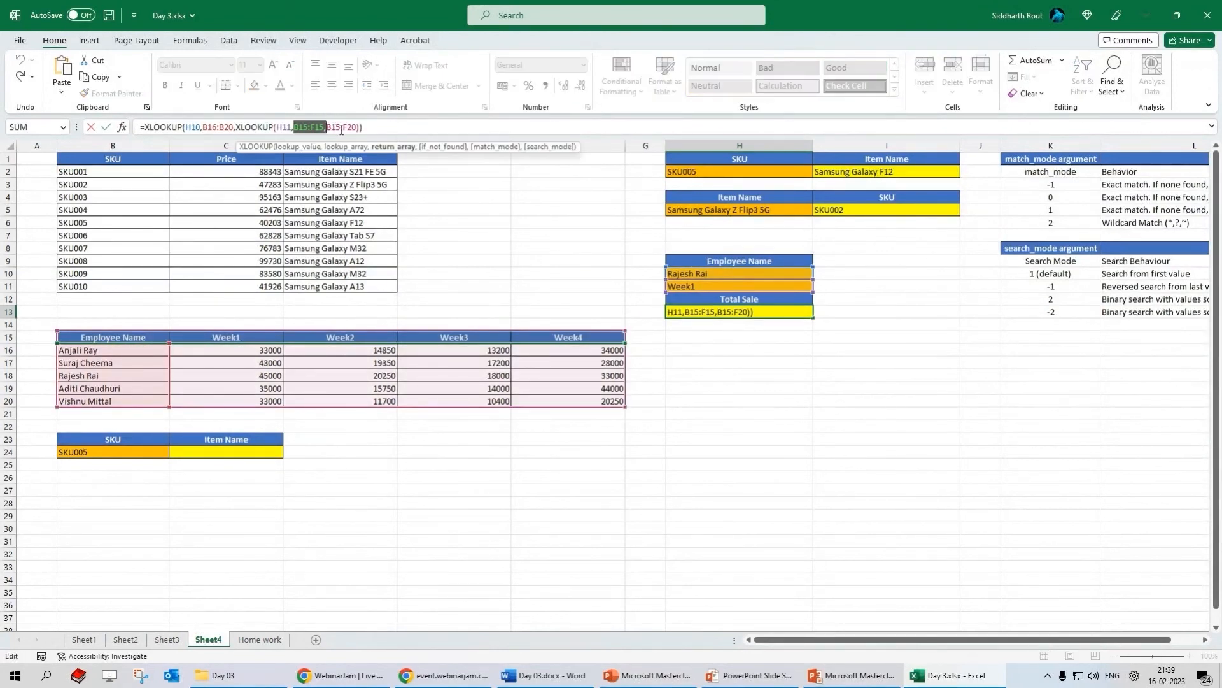
left_click_drag(337, 127, 340, 126)
type("6")
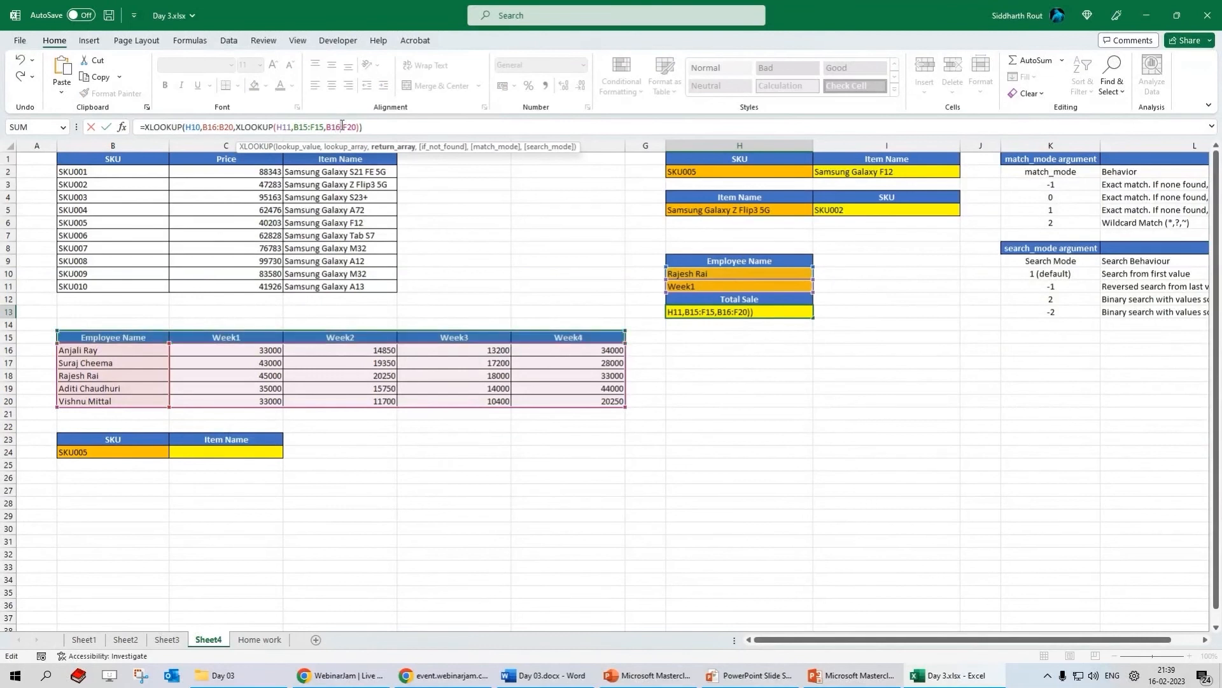
key("Return")
key("Up")
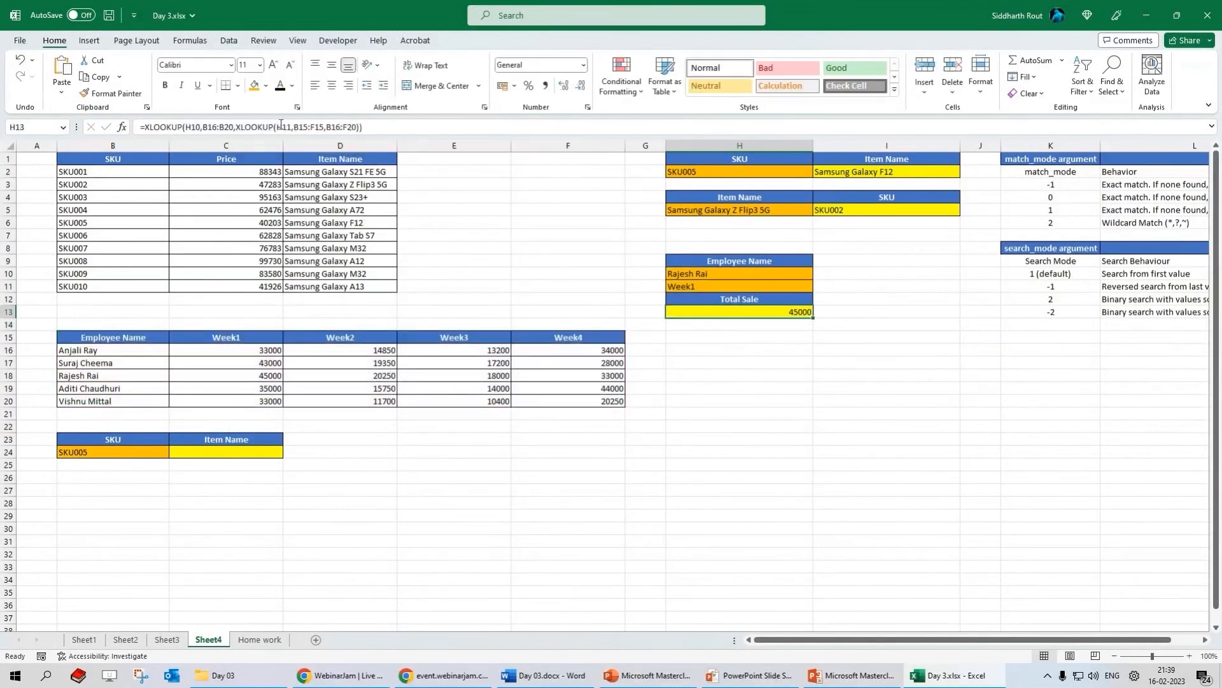
- Check the nested XLOOKUP's lookup array in the H13 formula against the header row of the weekly sales table
left_click_drag(307, 126, 301, 127)
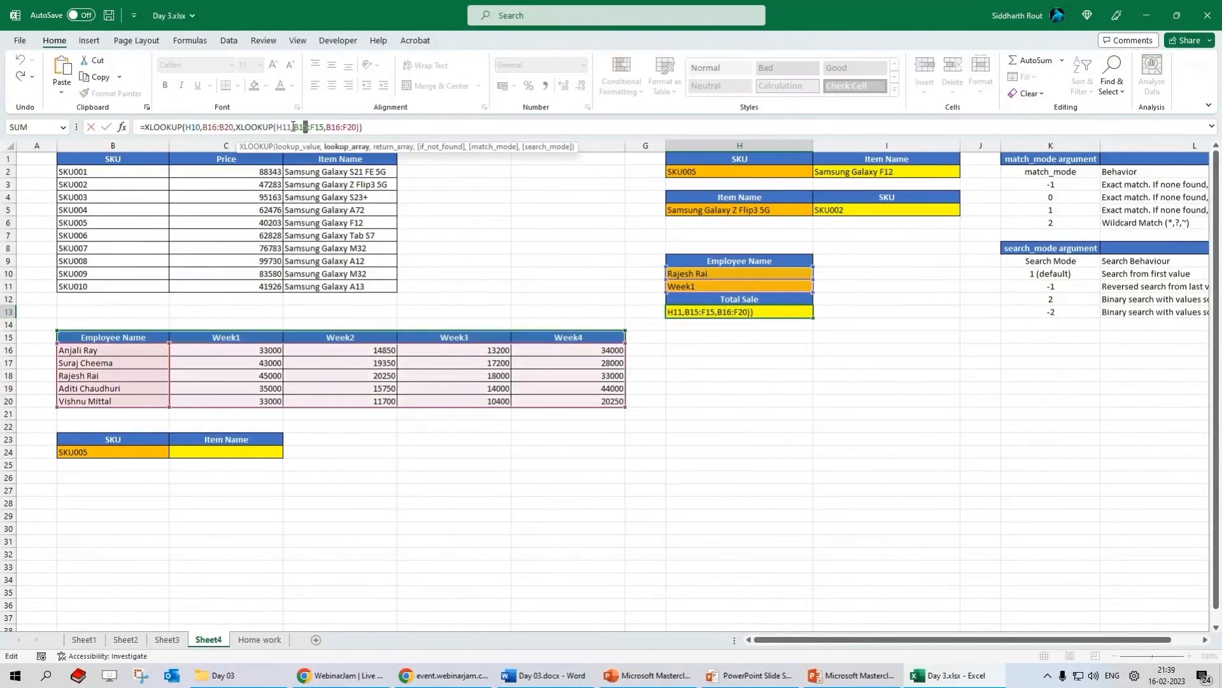
key("Escape")
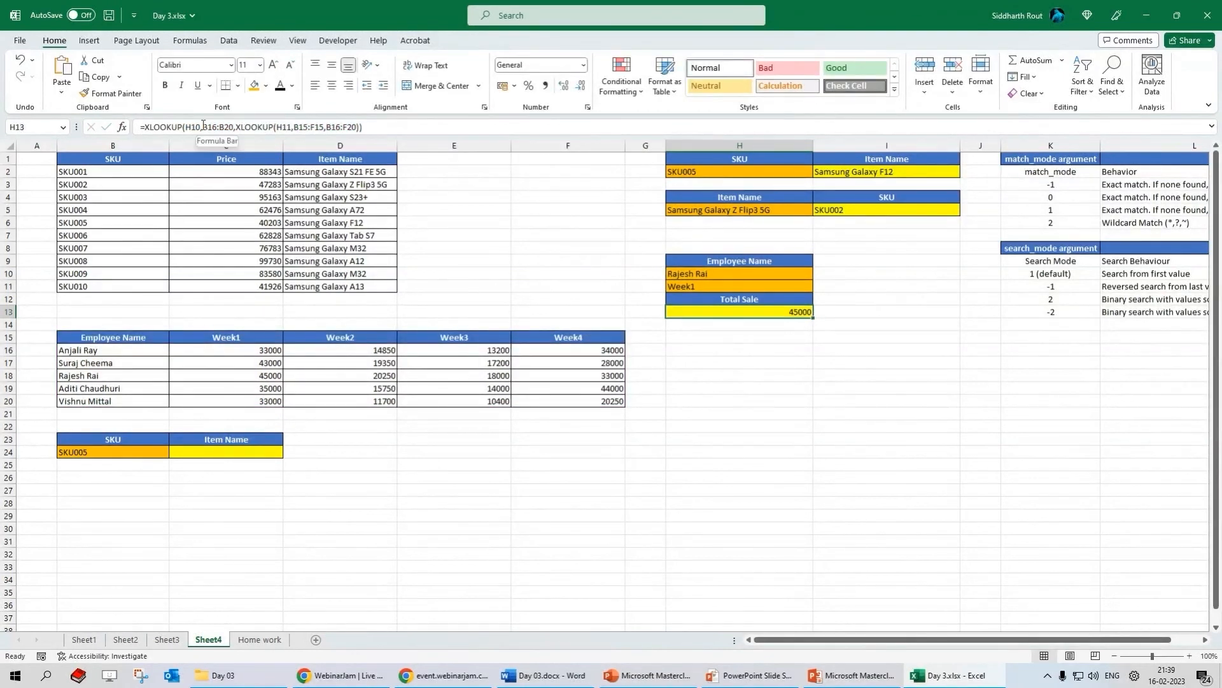
left_click_drag(279, 127, 323, 126)
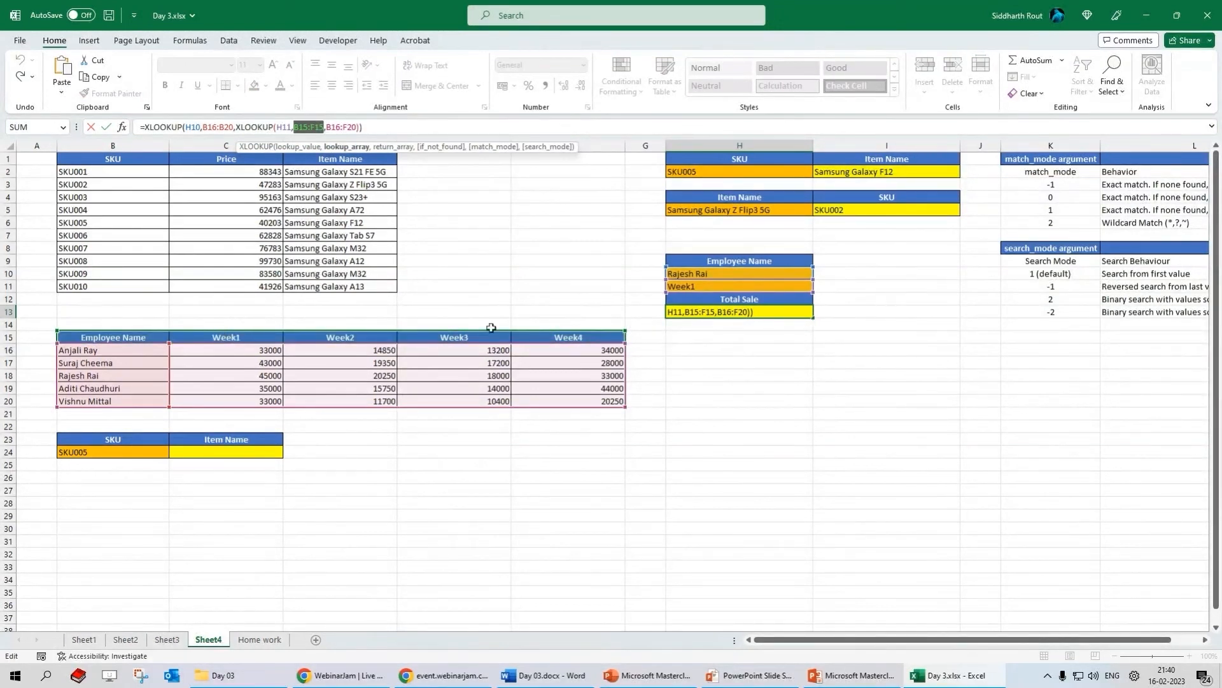
left_click_drag(102, 338, 621, 356)
key("Return")
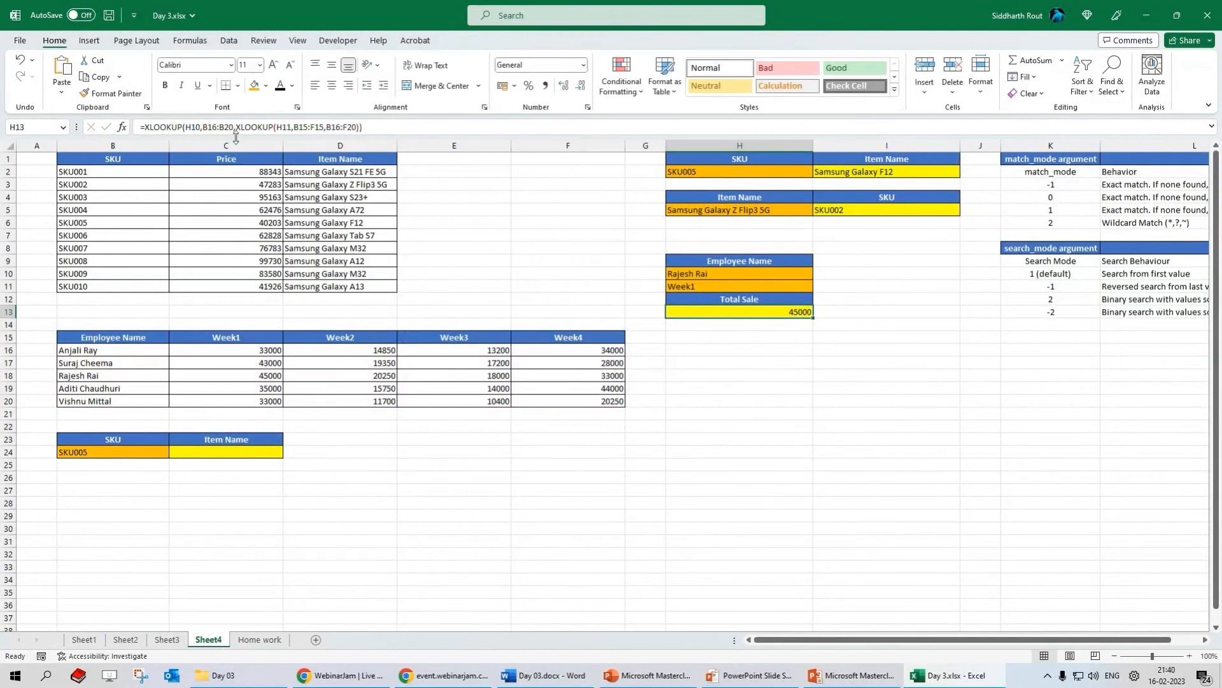
- Evaluate the nested XLOOKUP inside the H13 formula to inspect the array it returns, without keeping the evaluation
left_click_drag(236, 126, 358, 128)
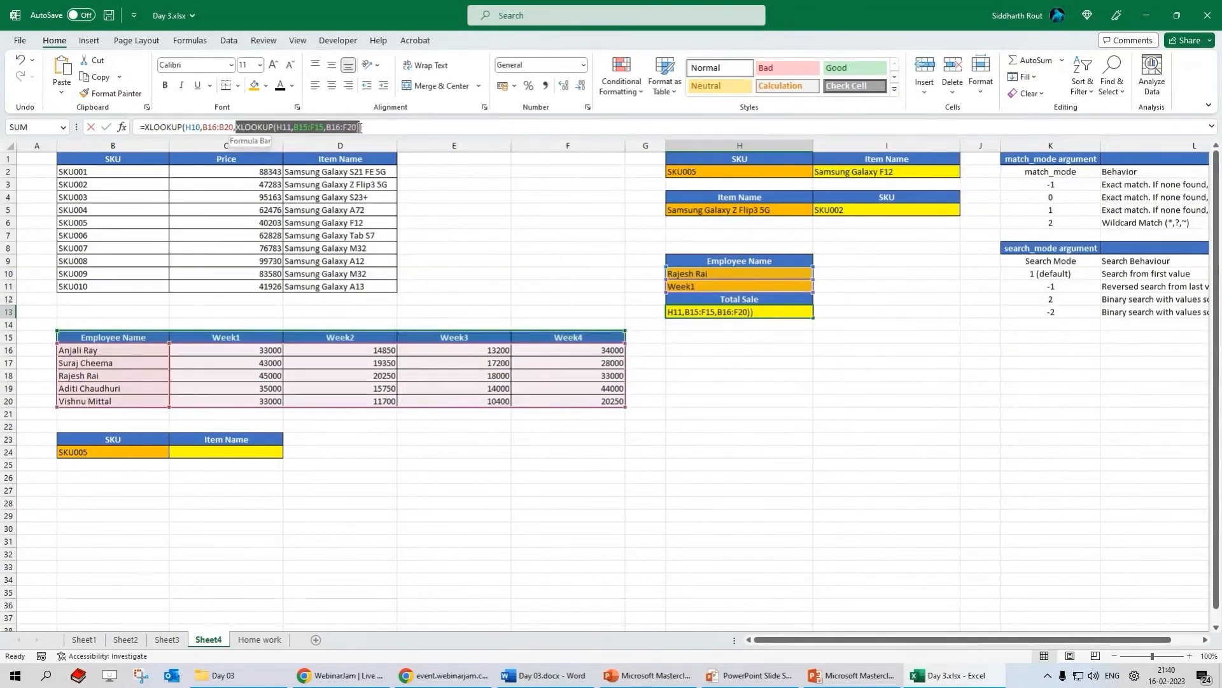
key("F9")
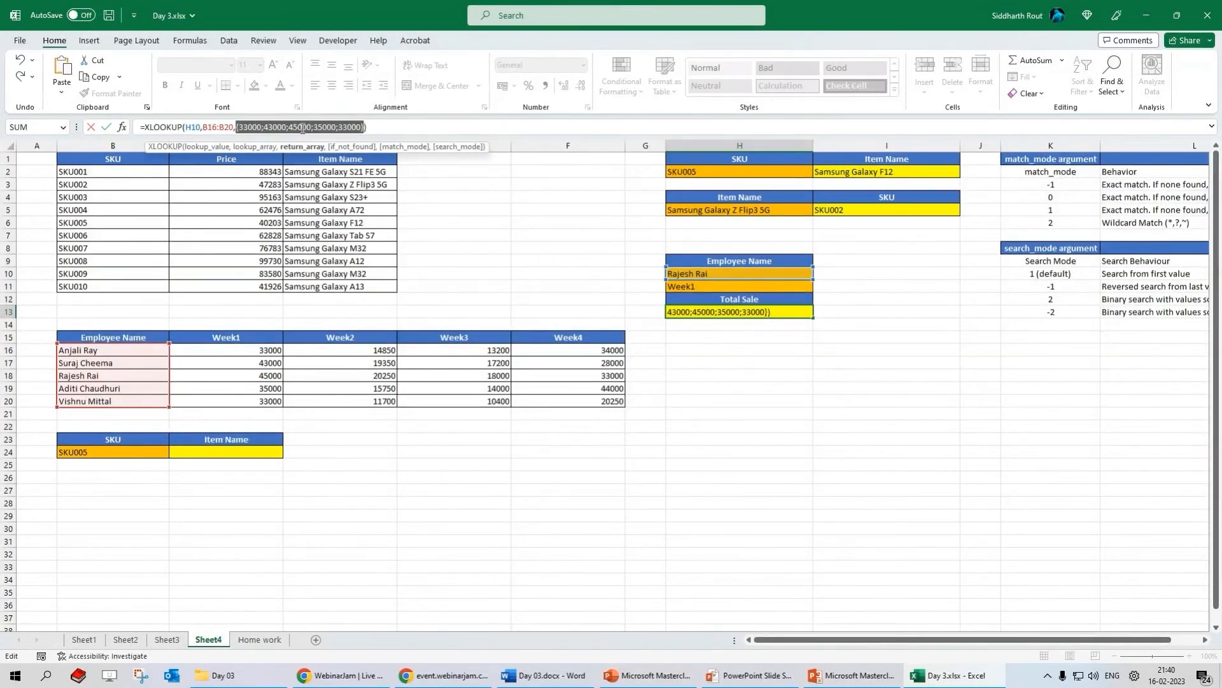
key("Escape")
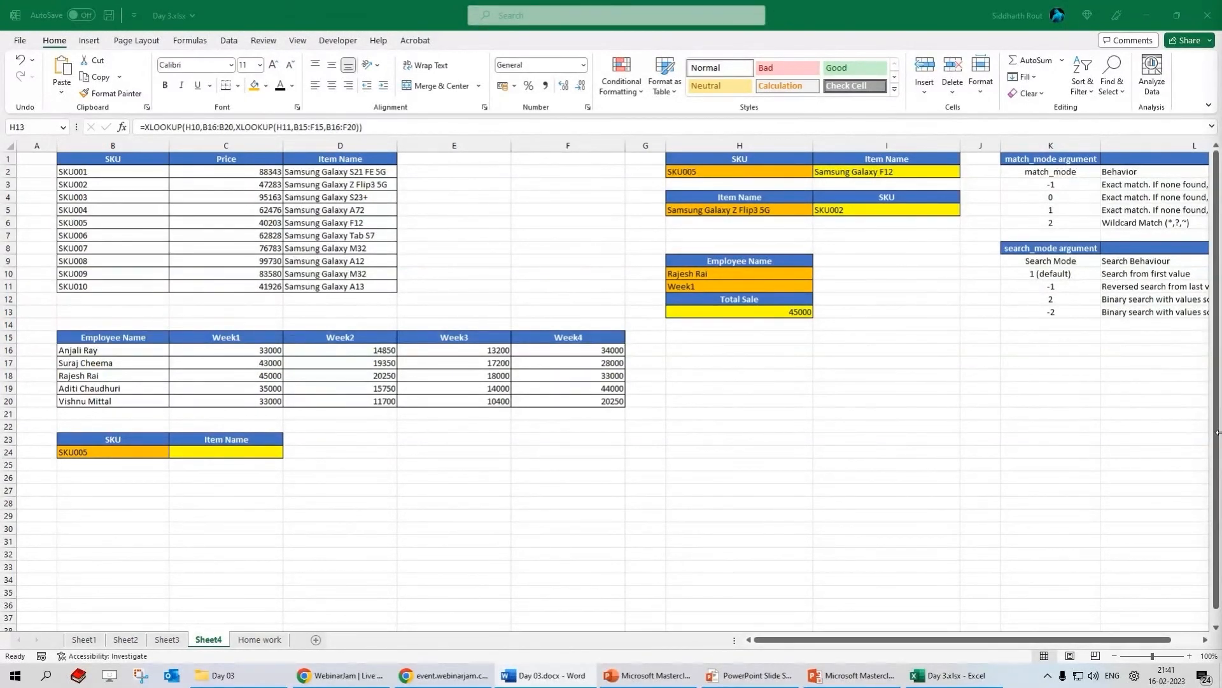
- Clear the item name formula in I2, check the SKU formula in I5, and undo the deletion
left_click(892, 159)
left_click(785, 171)
left_click(871, 170)
key("Delete")
left_click(845, 213)
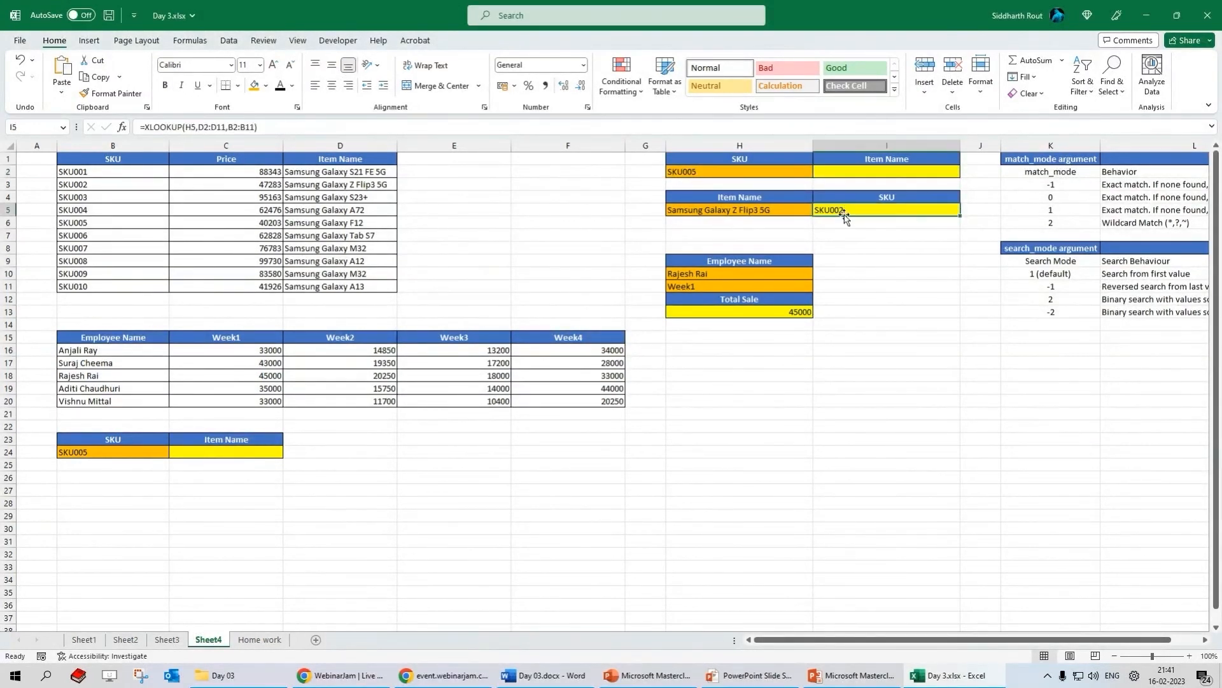
key("ctrl+z")
left_click(219, 452)
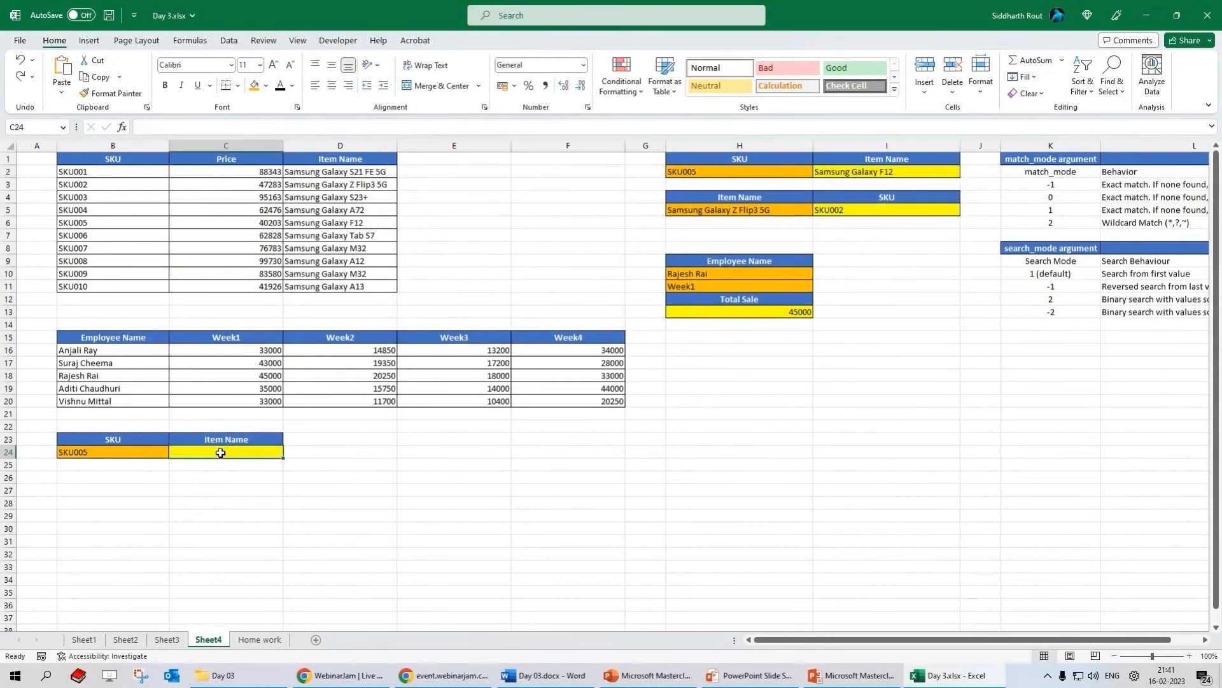
type("=")
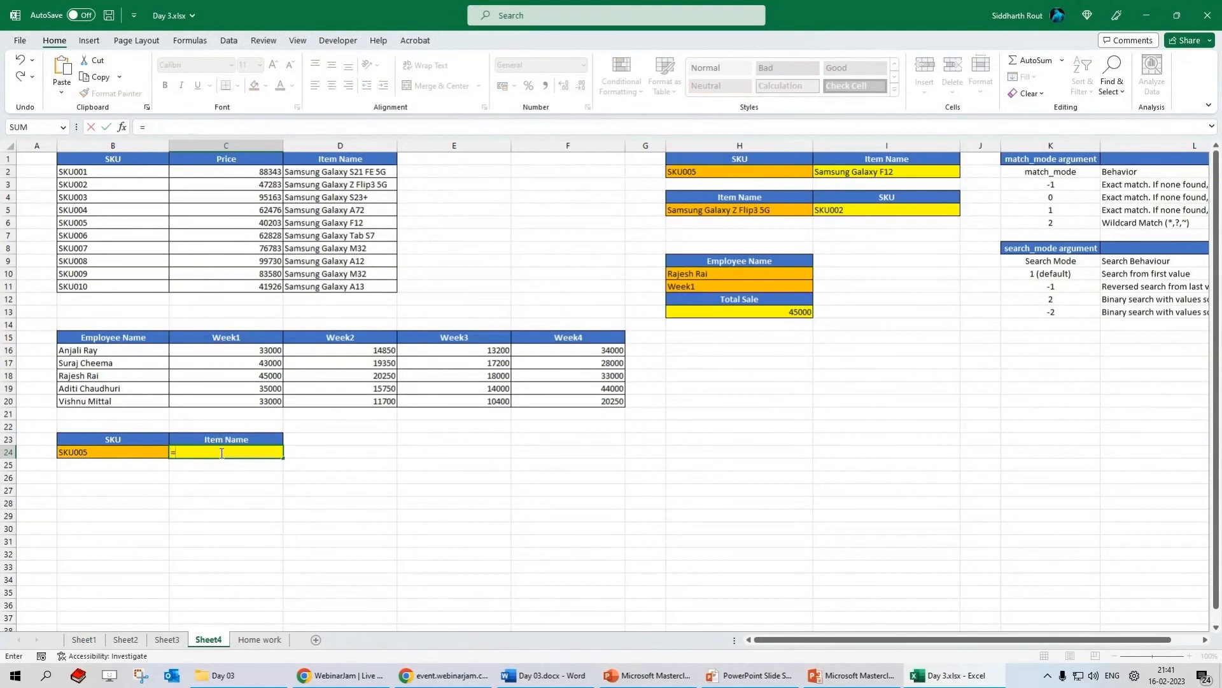
key("Escape")
- Enter =INDEX(B1:D11,6,3) in D24, beside the Item Name cell of the lower SKU lookup table
key("Right")
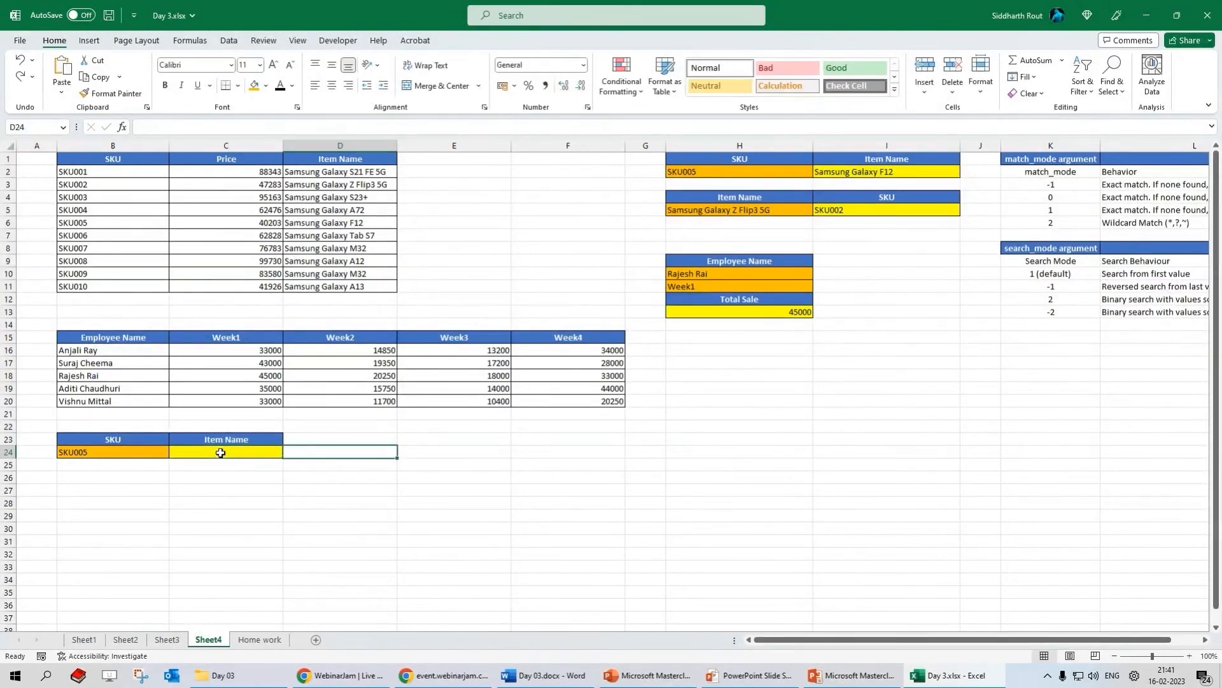
type("=index(")
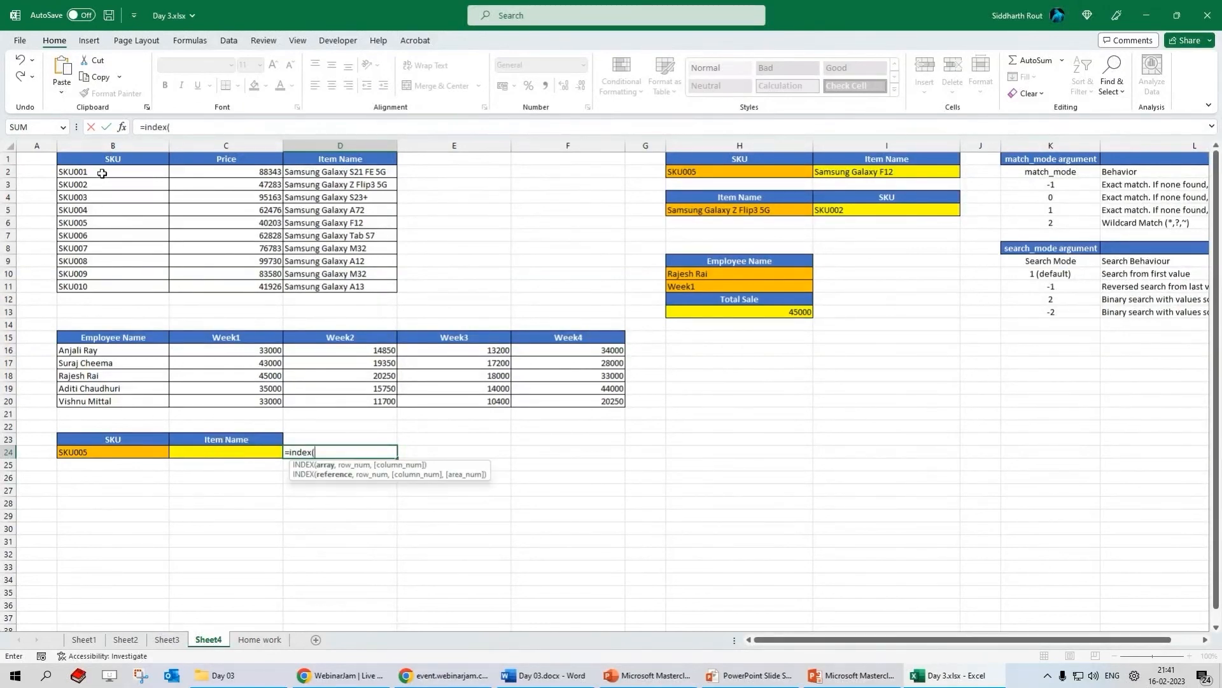
left_click_drag(96, 163, 317, 282)
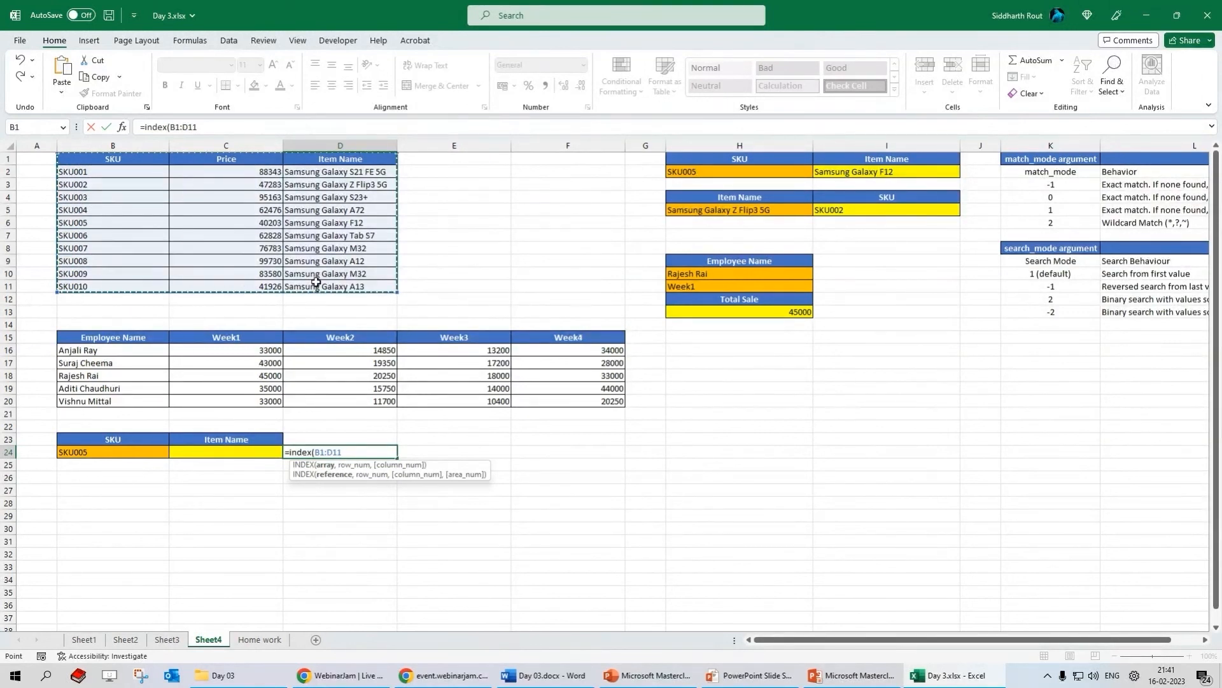
type(",")
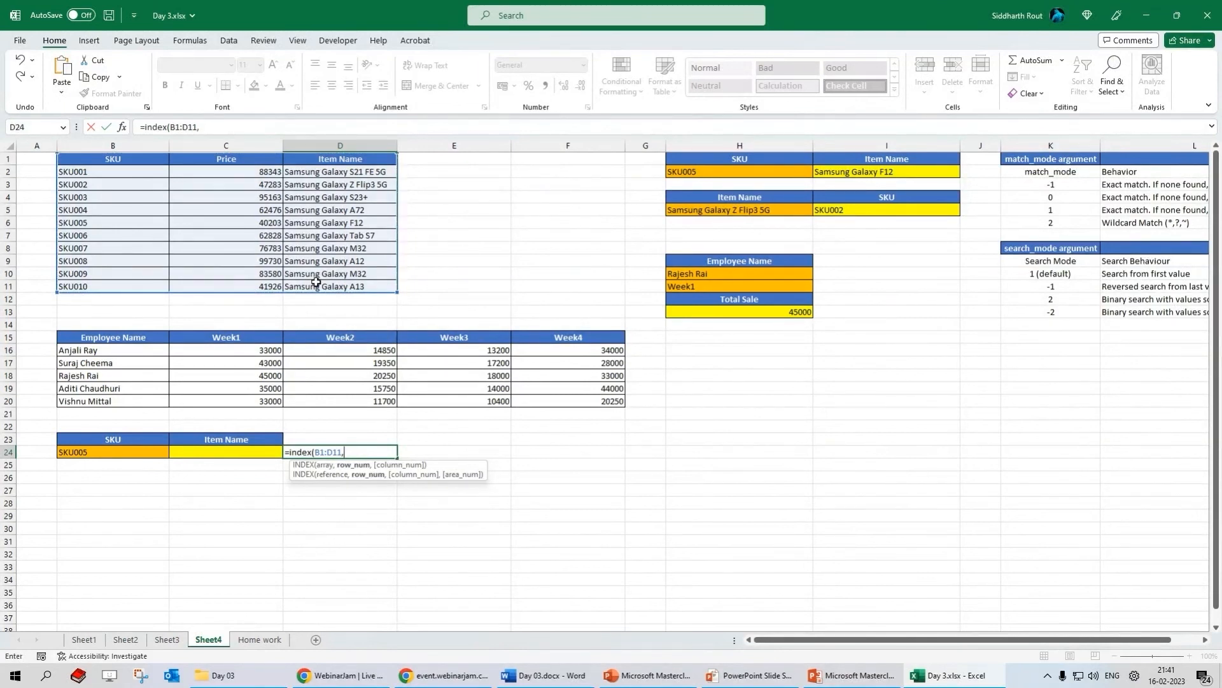
type("6,")
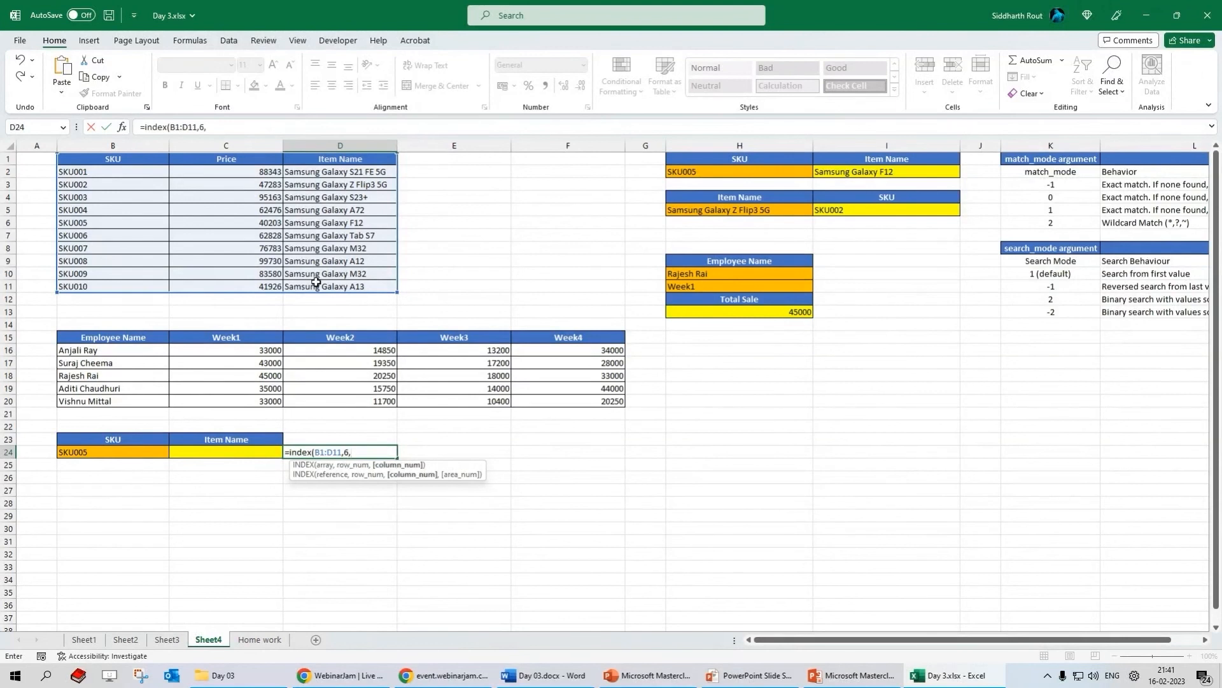
type("3)")
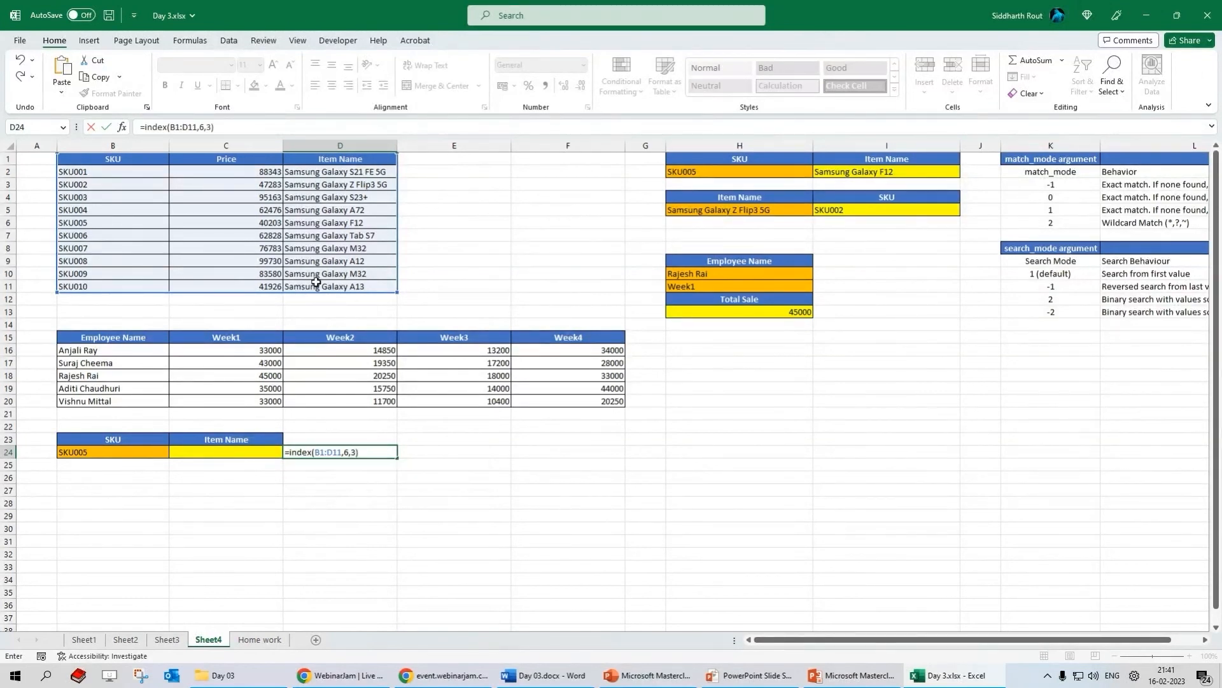
key("ctrl+Return")
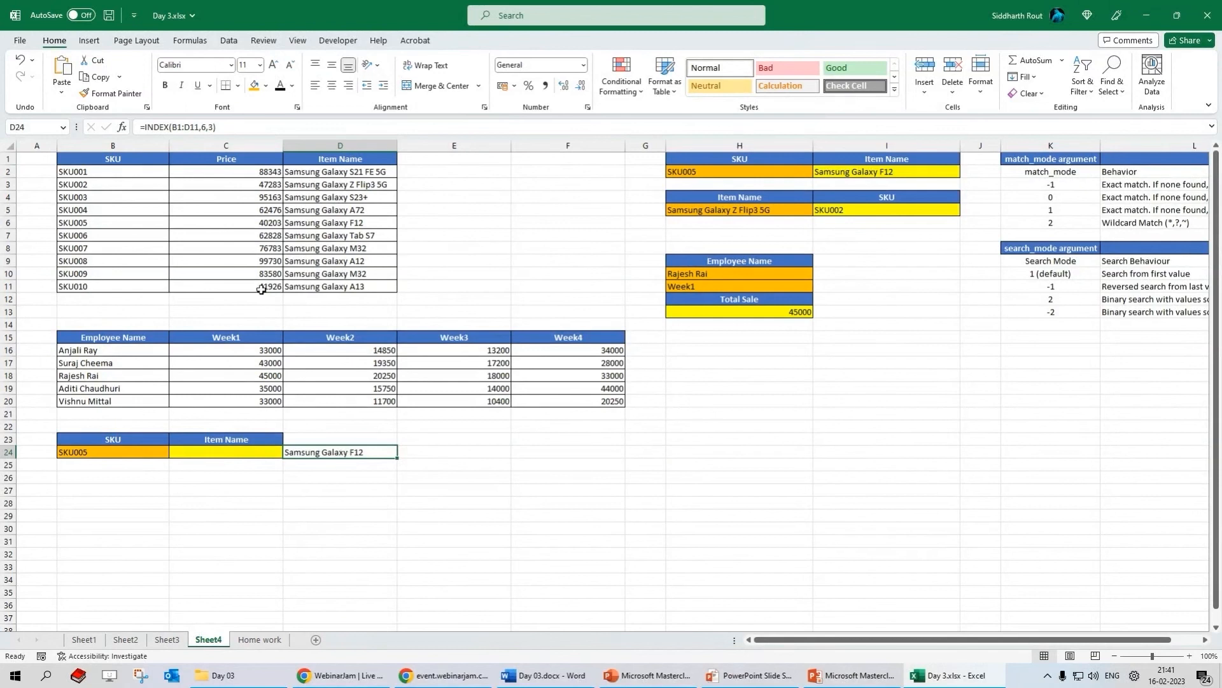
- Replace the row number in D24's INDEX formula with match(b16,de:d12,0) and set the column number to 1
double_click(205, 128)
left_click_drag(205, 127, 213, 127)
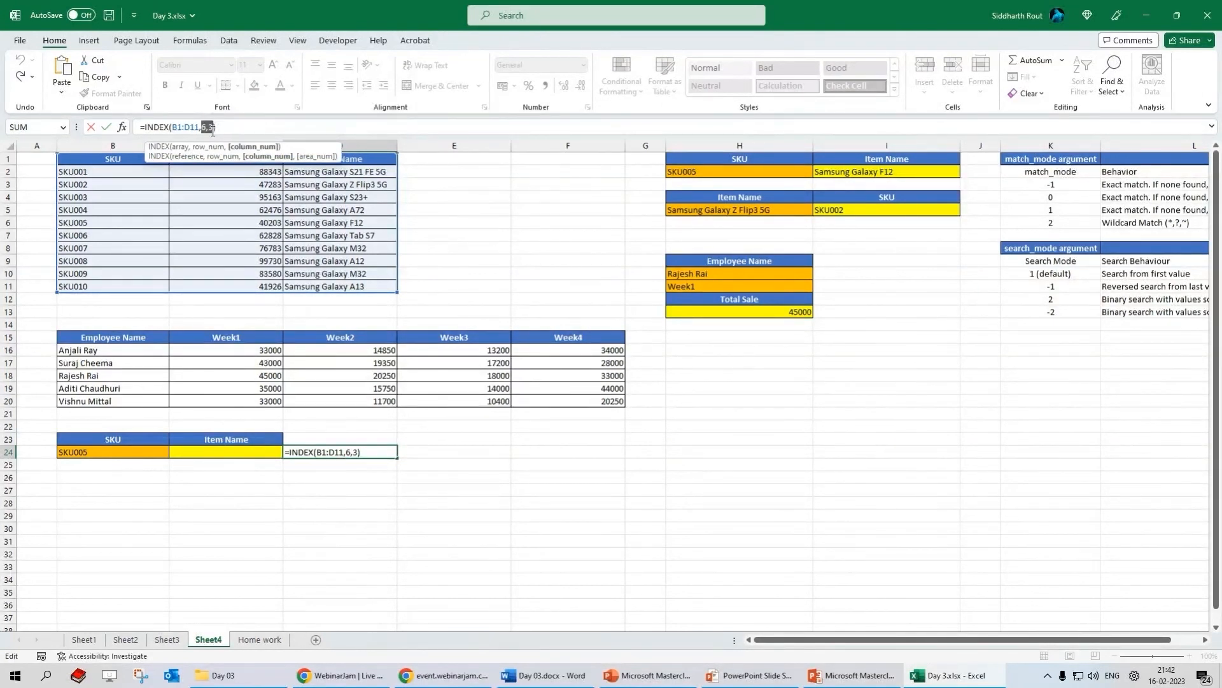
double_click(206, 128)
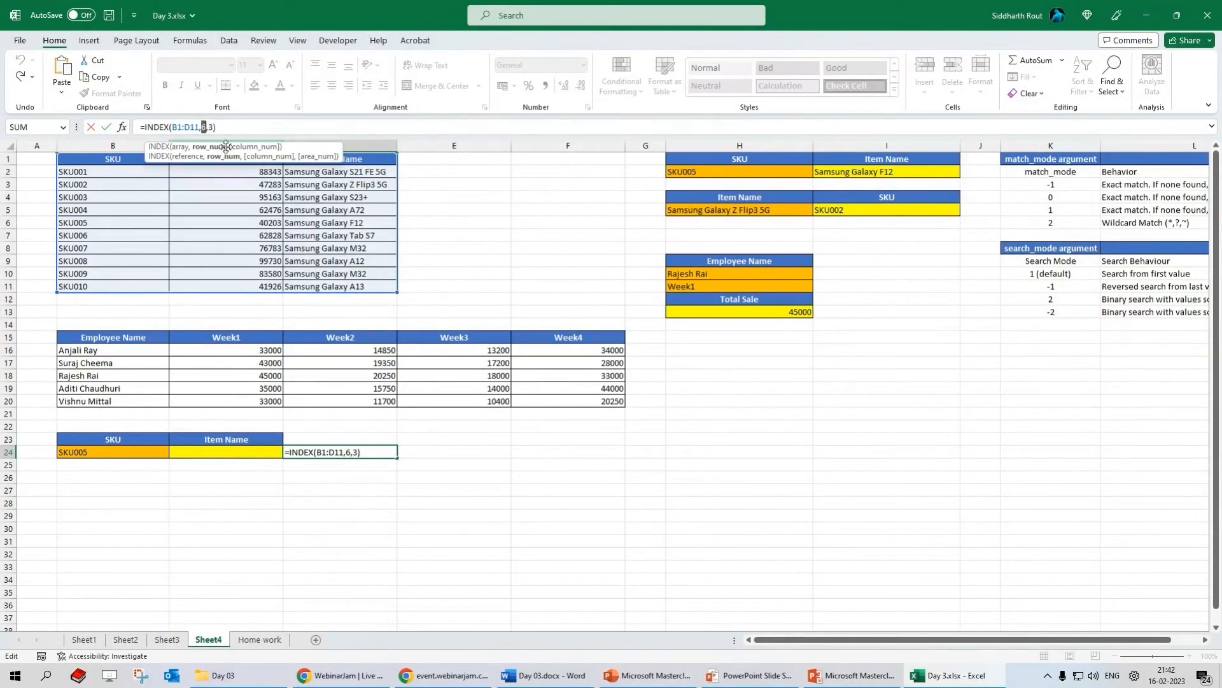
type("match(")
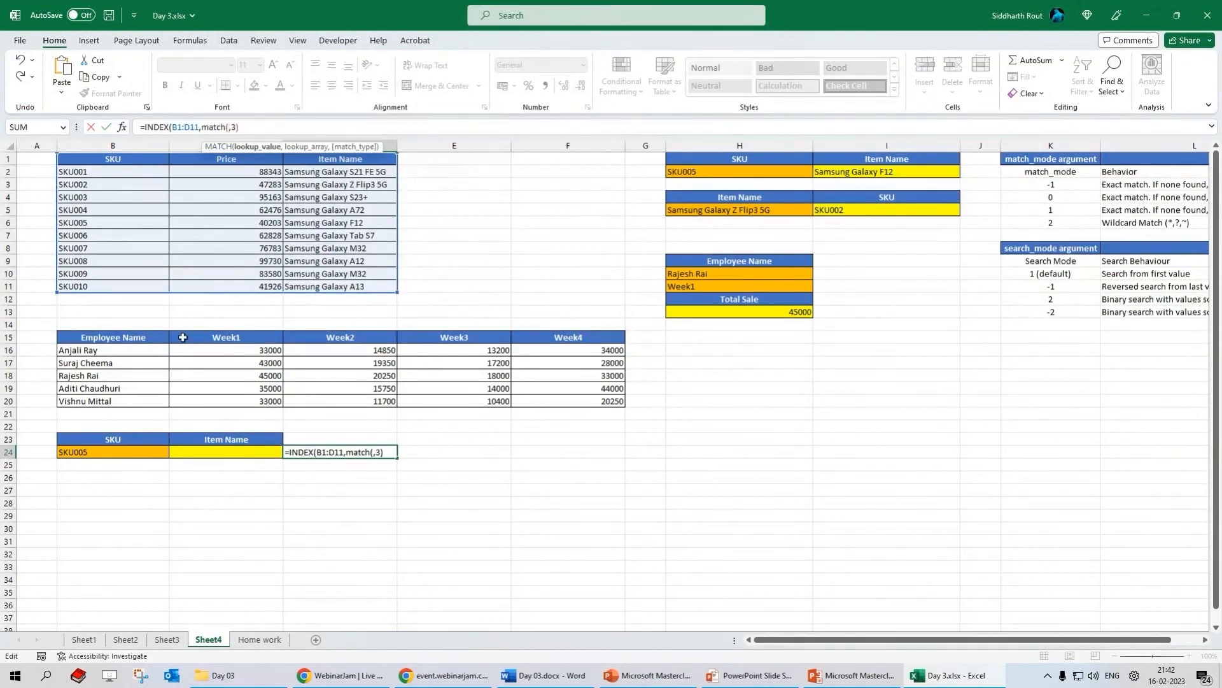
type("b16")
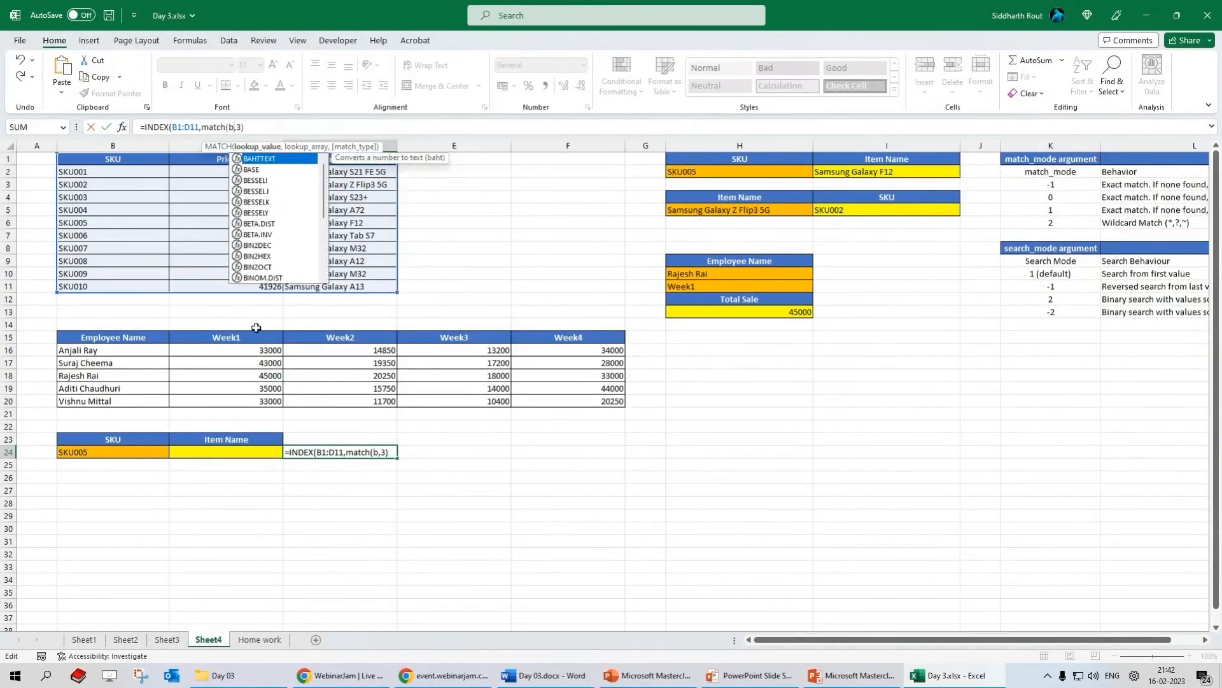
type(",")
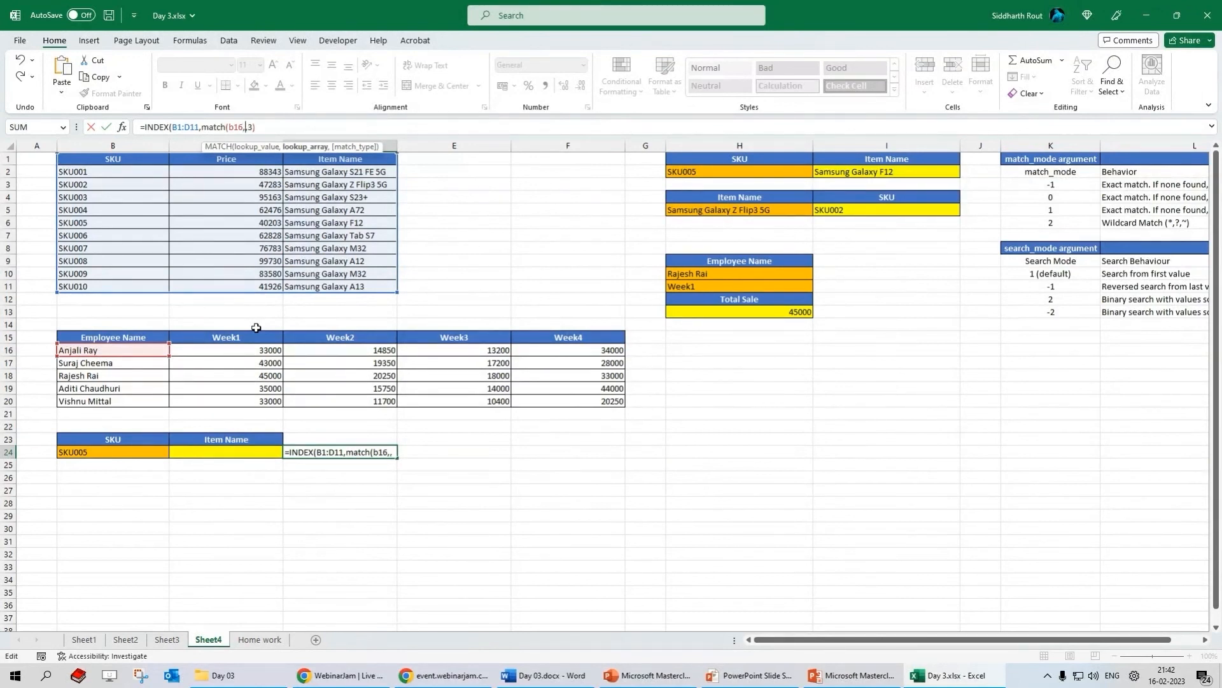
type("de:d12")
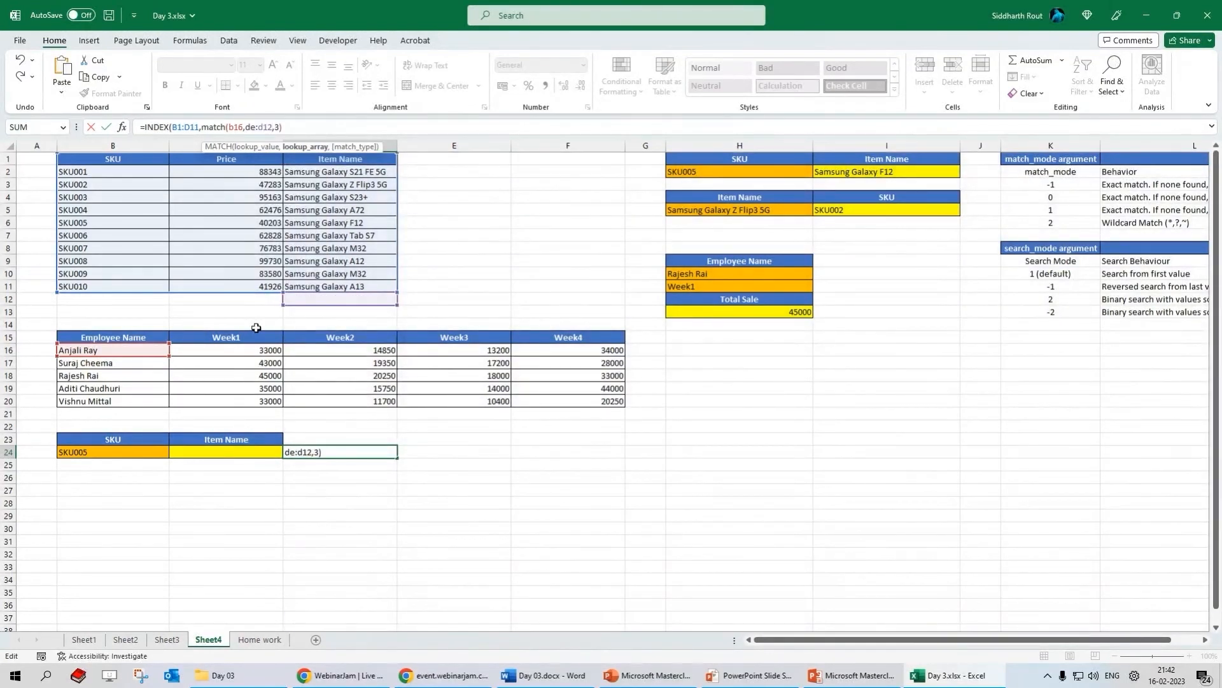
type(",0")
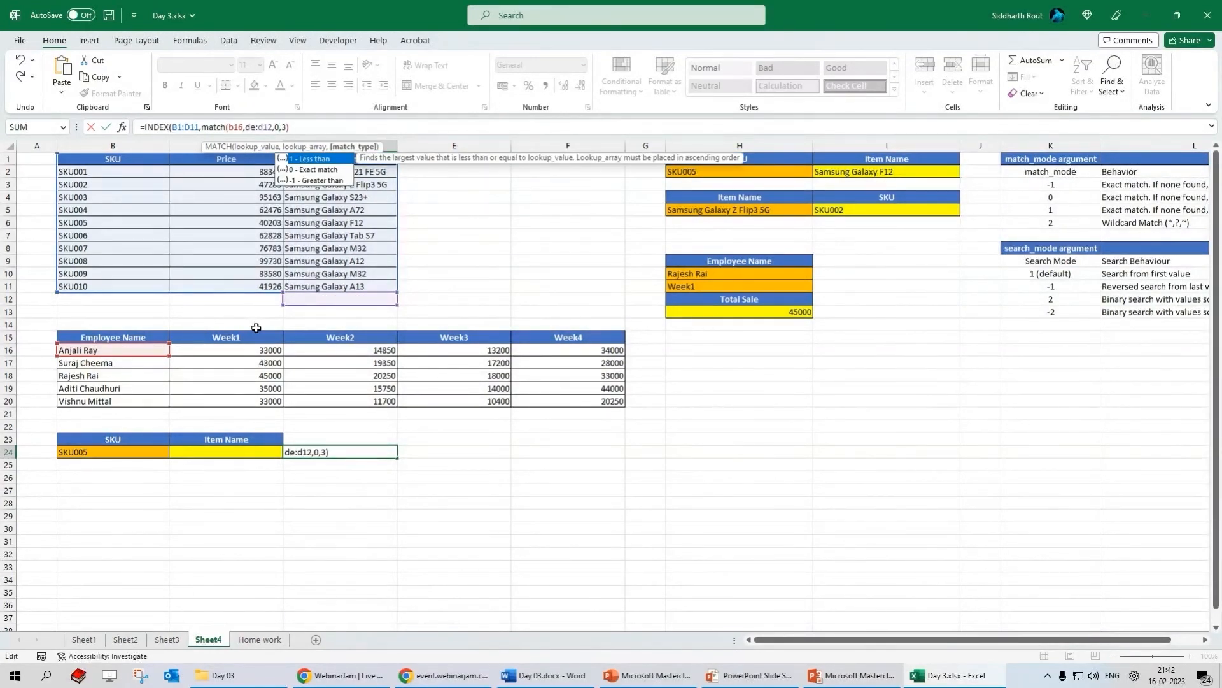
type(")")
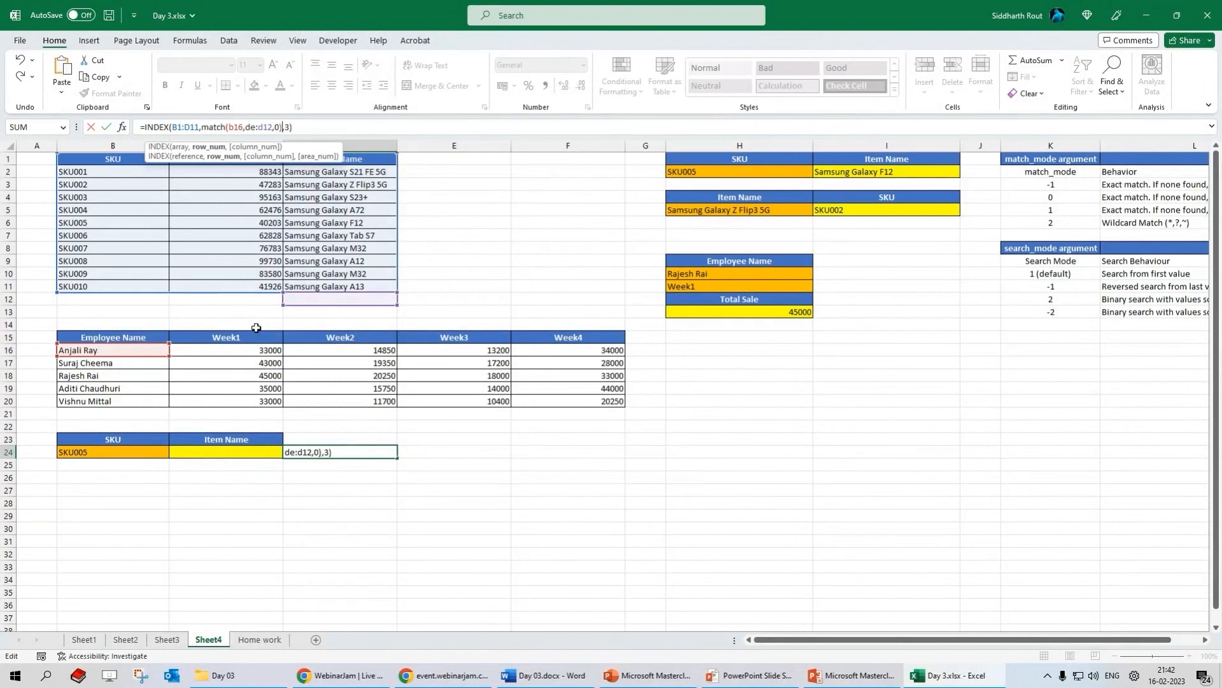
key("BackSpace")
type("1")
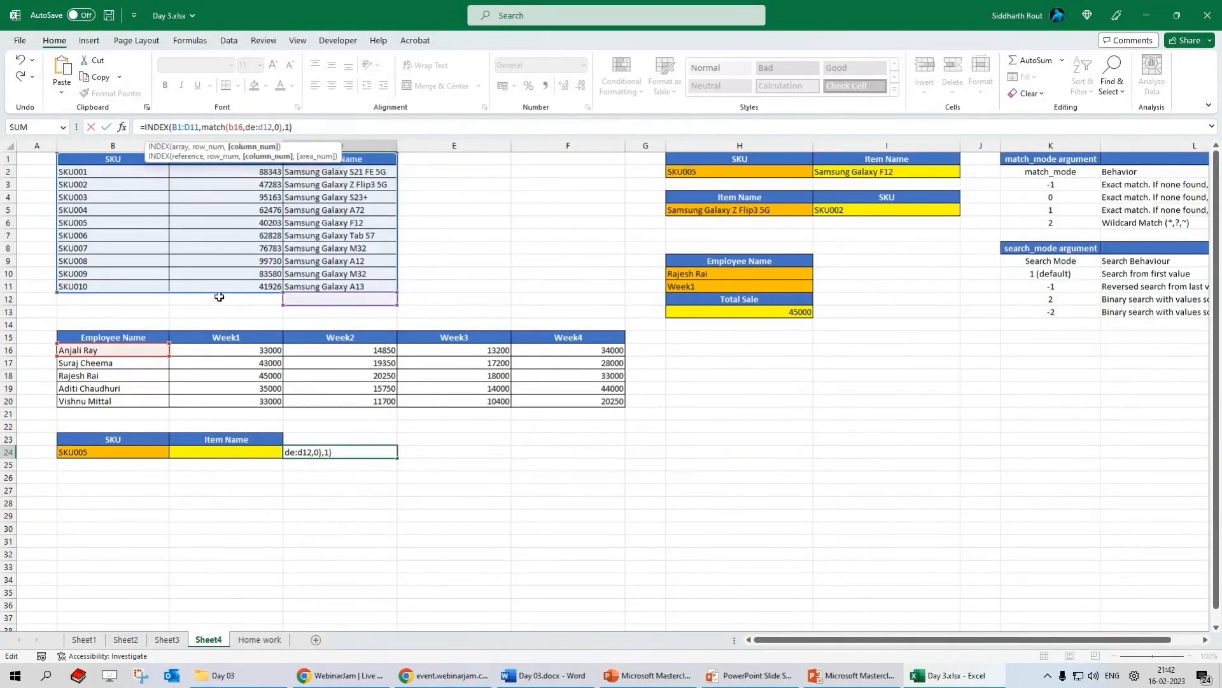
- Change the INDEX array in the D24 formula to the SKU range B2:B11
left_click_drag(172, 128, 202, 130)
left_click_drag(202, 129, 236, 132)
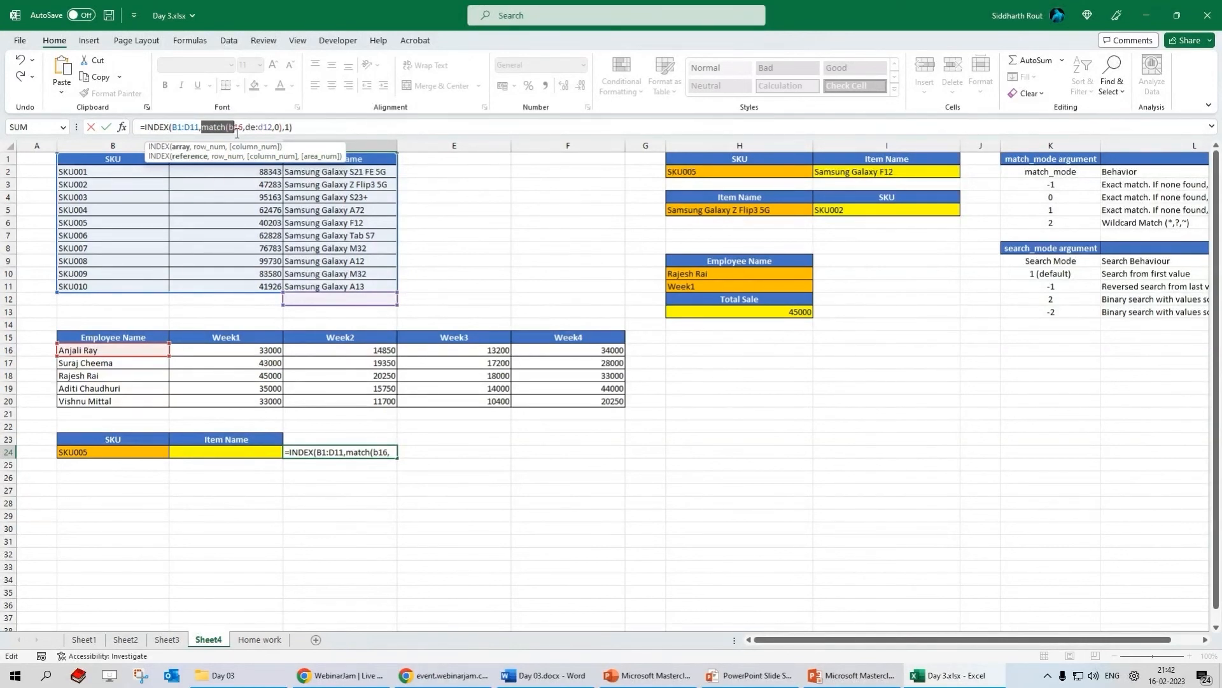
left_click_drag(172, 128, 200, 128)
left_click_drag(93, 170, 102, 282)
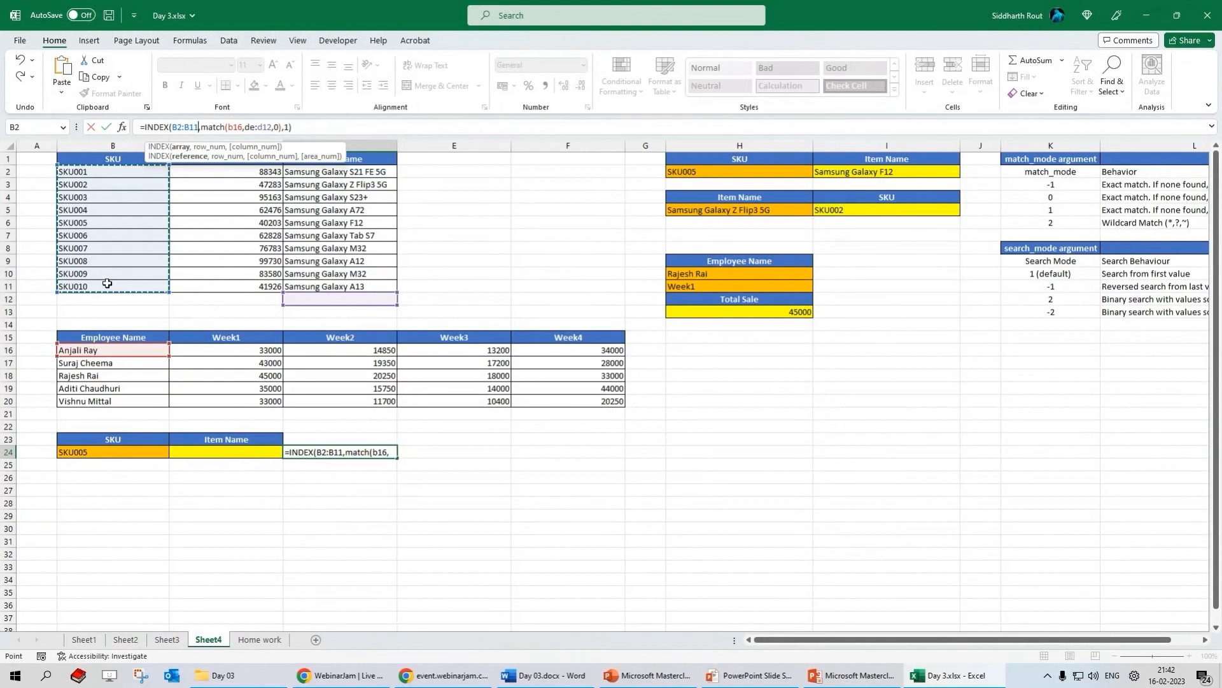
- Set the MATCH lookup value in the D24 formula to B24 and its lookup array to D2:D11
left_click(231, 127)
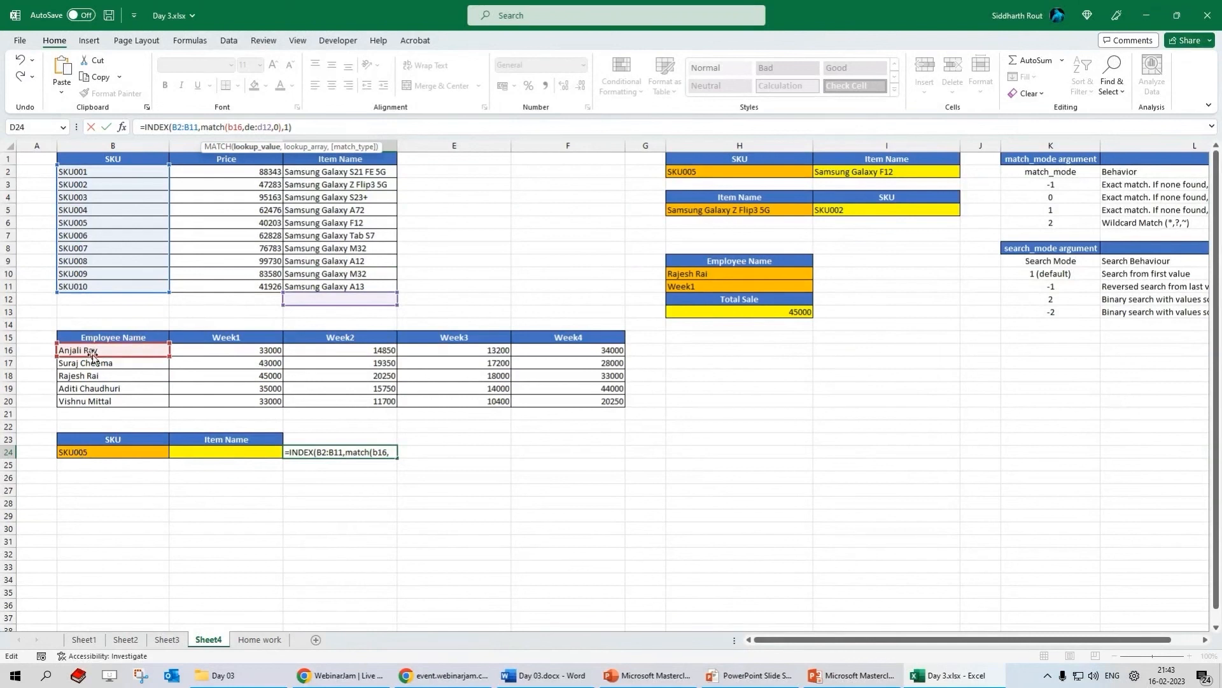
left_click(92, 452)
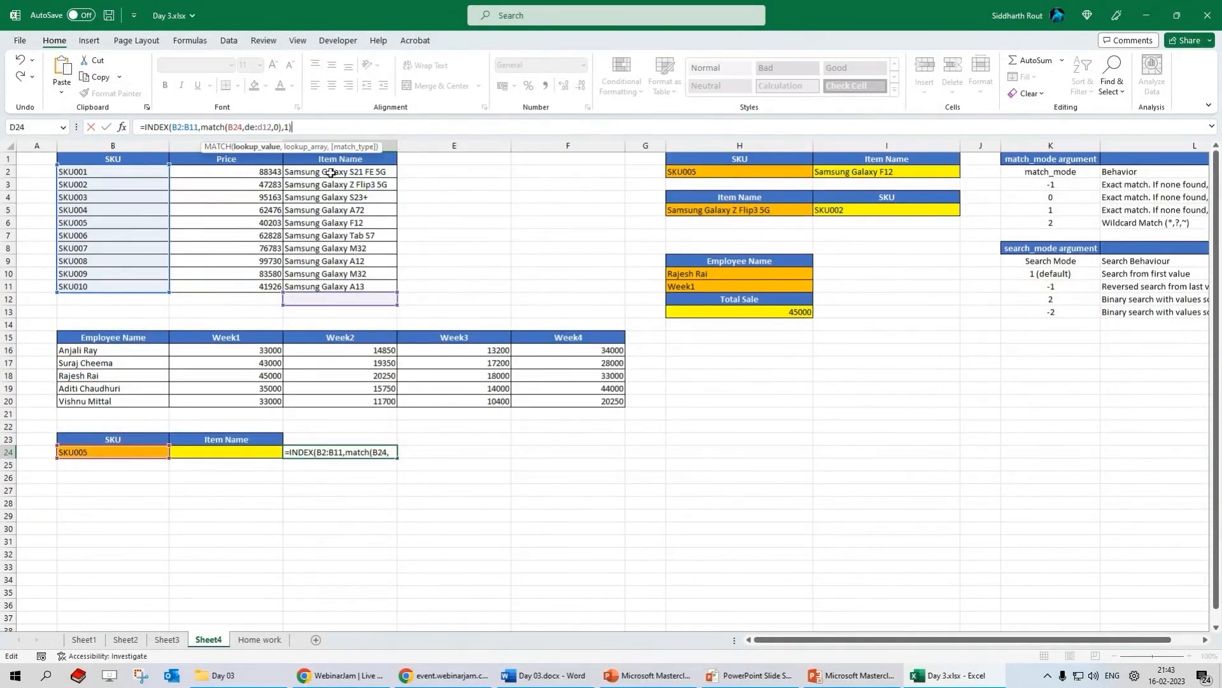
left_click_drag(246, 126, 272, 127)
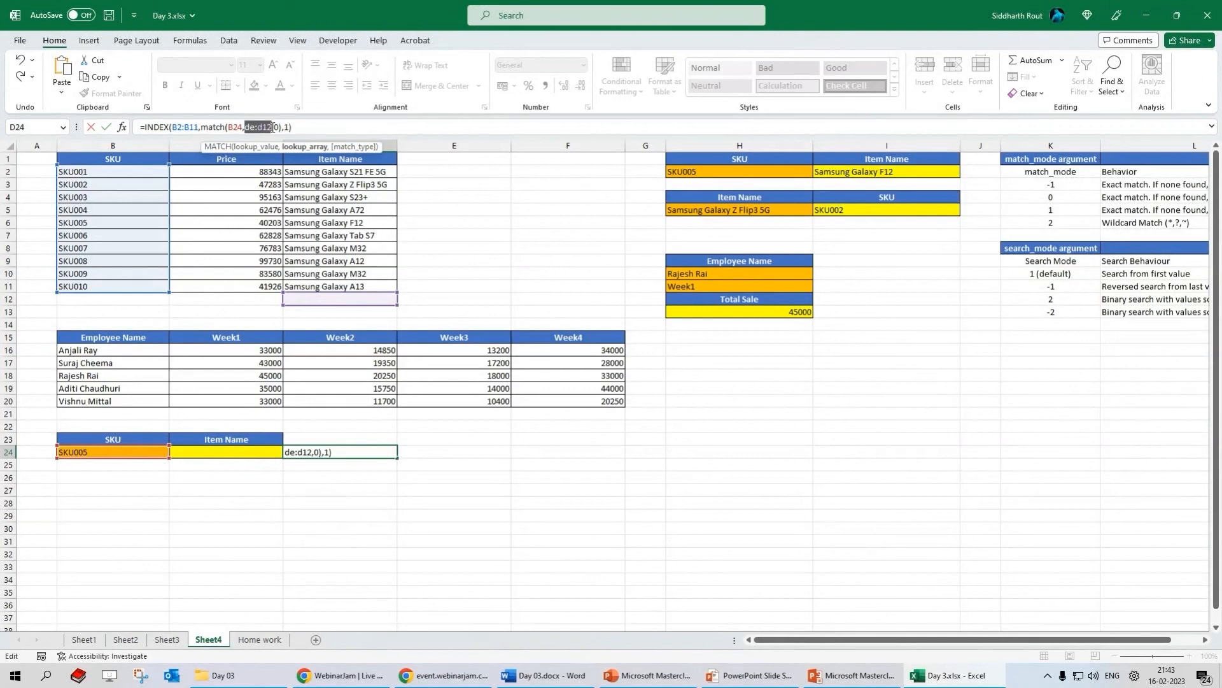
left_click(317, 177)
left_click_drag(317, 176, 317, 293)
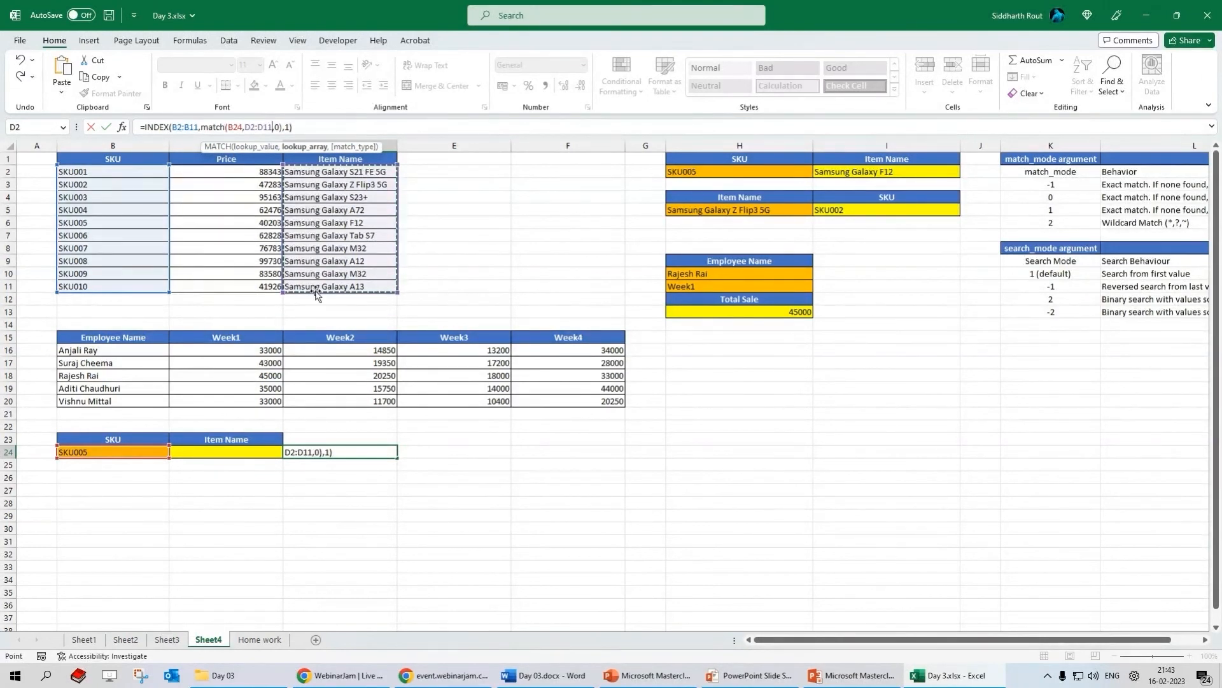
- Commit the formula =INDEX(B2:B11,MATCH(B24,D2:D11,0),1) in D24
key("ctrl+Return")
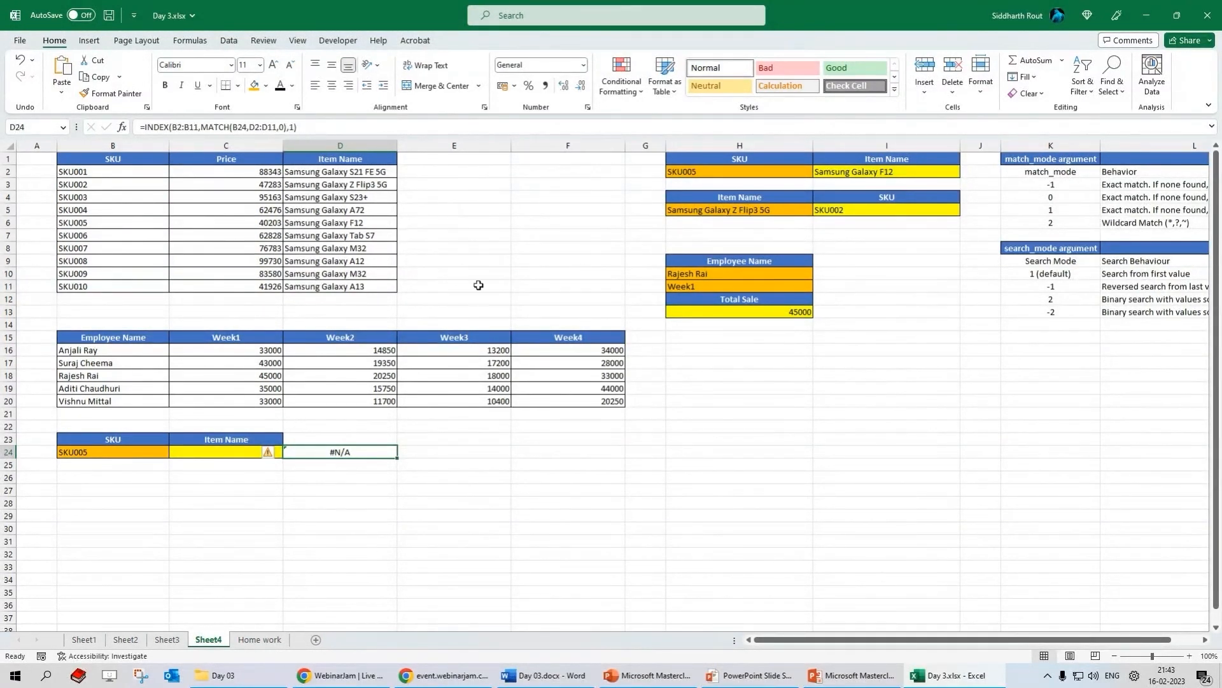
- Enter =INDEX(B1:D11,6,3) in C24, the Item Name cell of the lower SKU lookup table
left_click(213, 451)
type("=im")
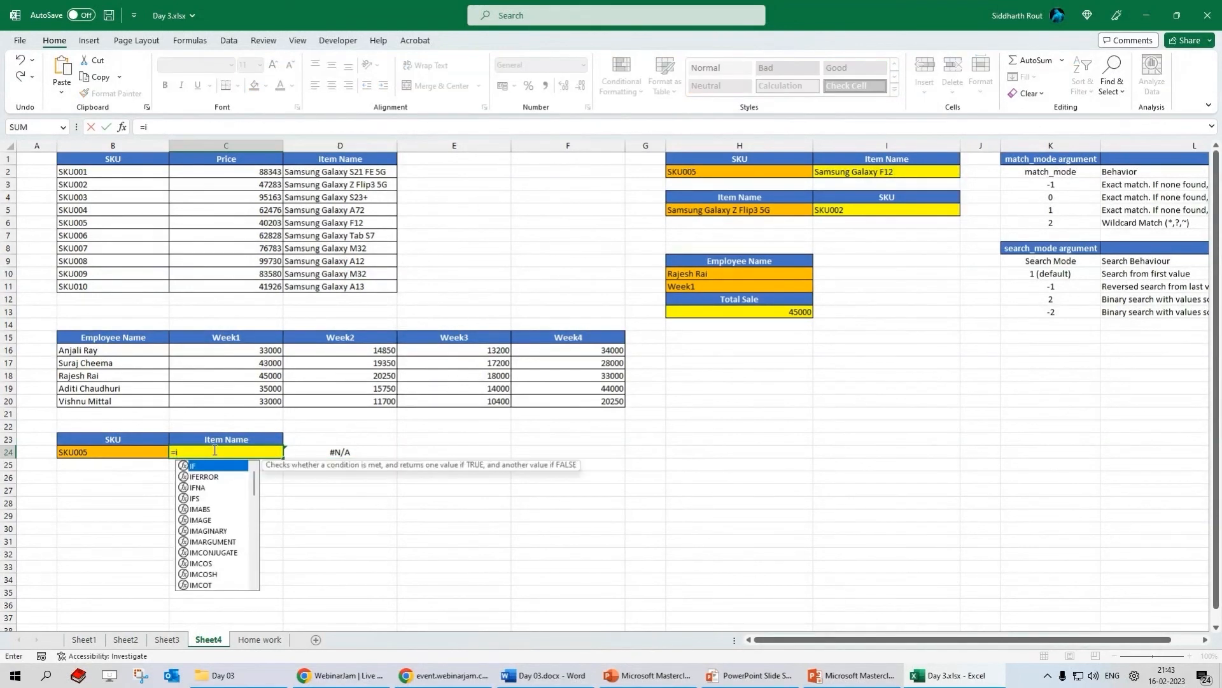
key("BackSpace")
key("BackSpace")
type("index(")
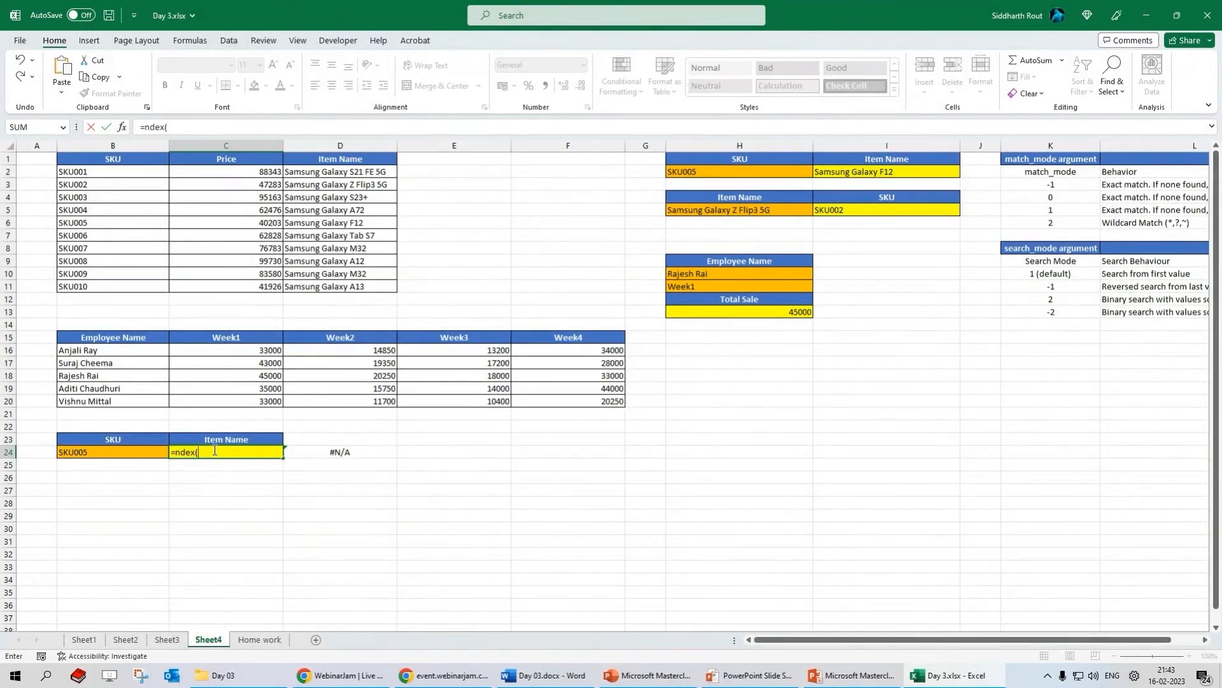
type("b")
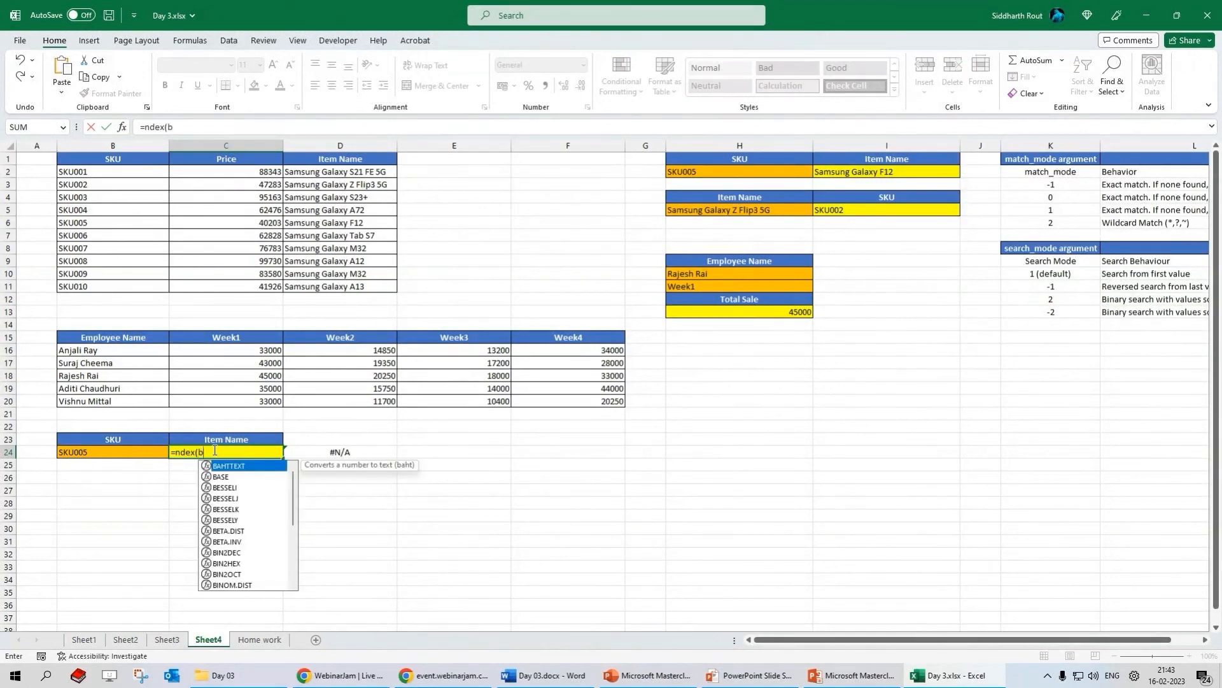
type("1:d1")
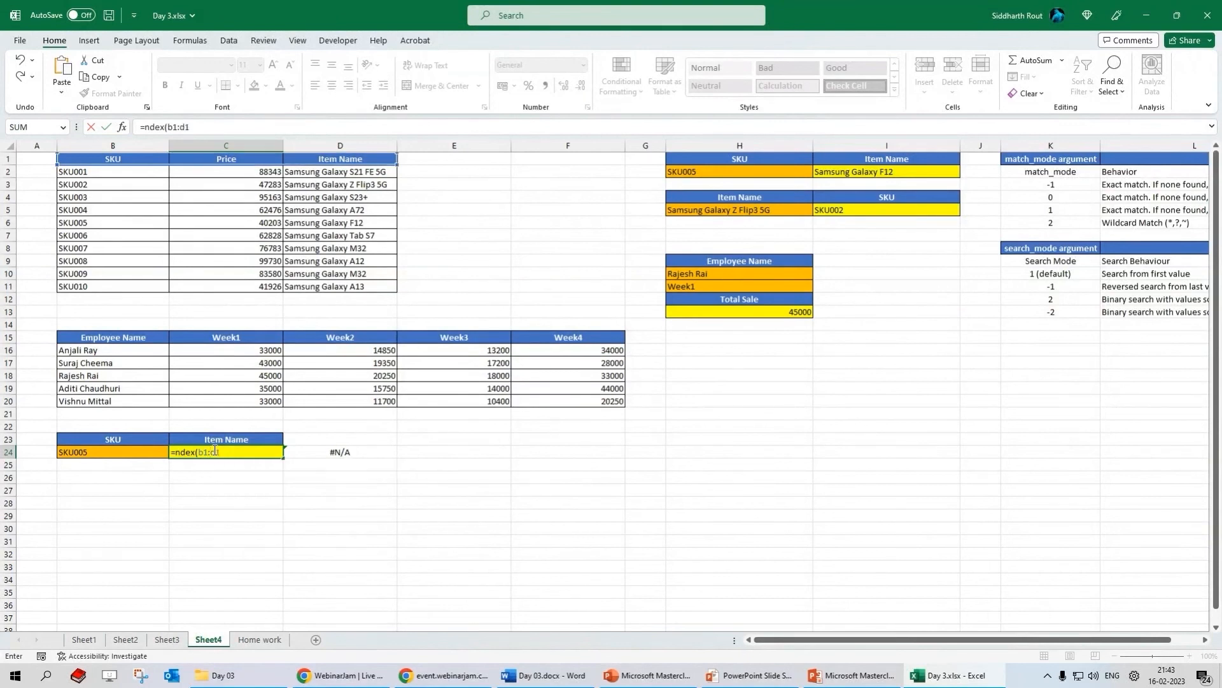
type("1,6,3")
key("Return")
left_click(213, 450)
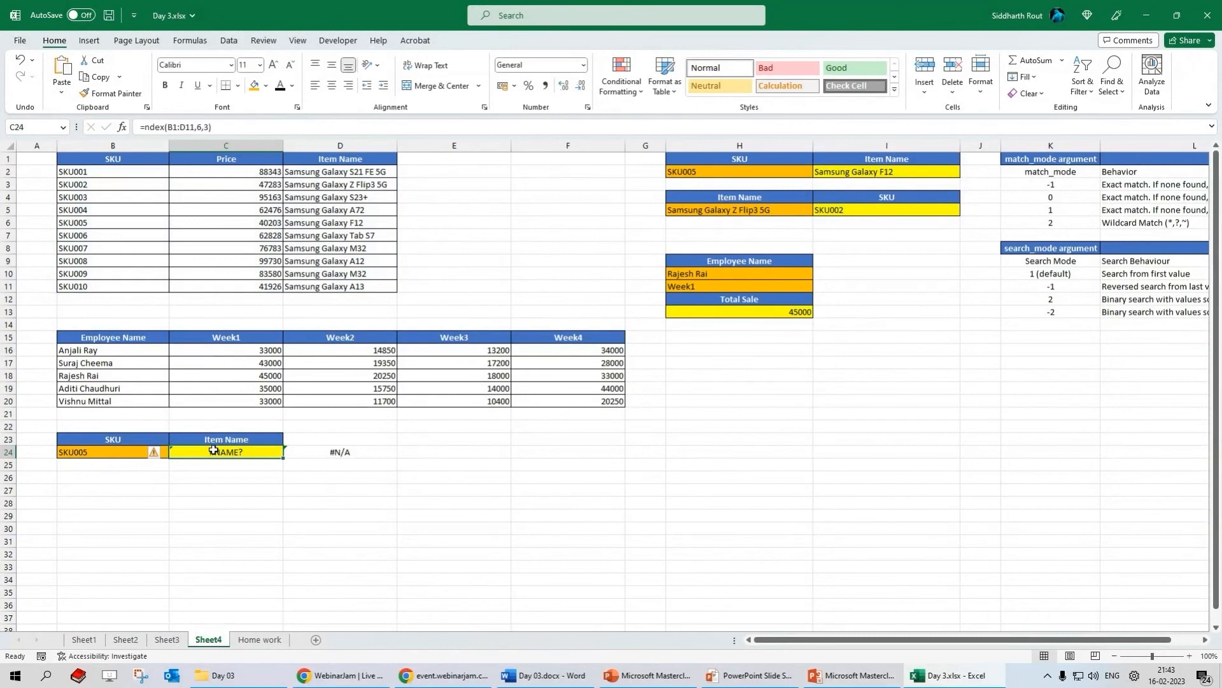
left_click(145, 126)
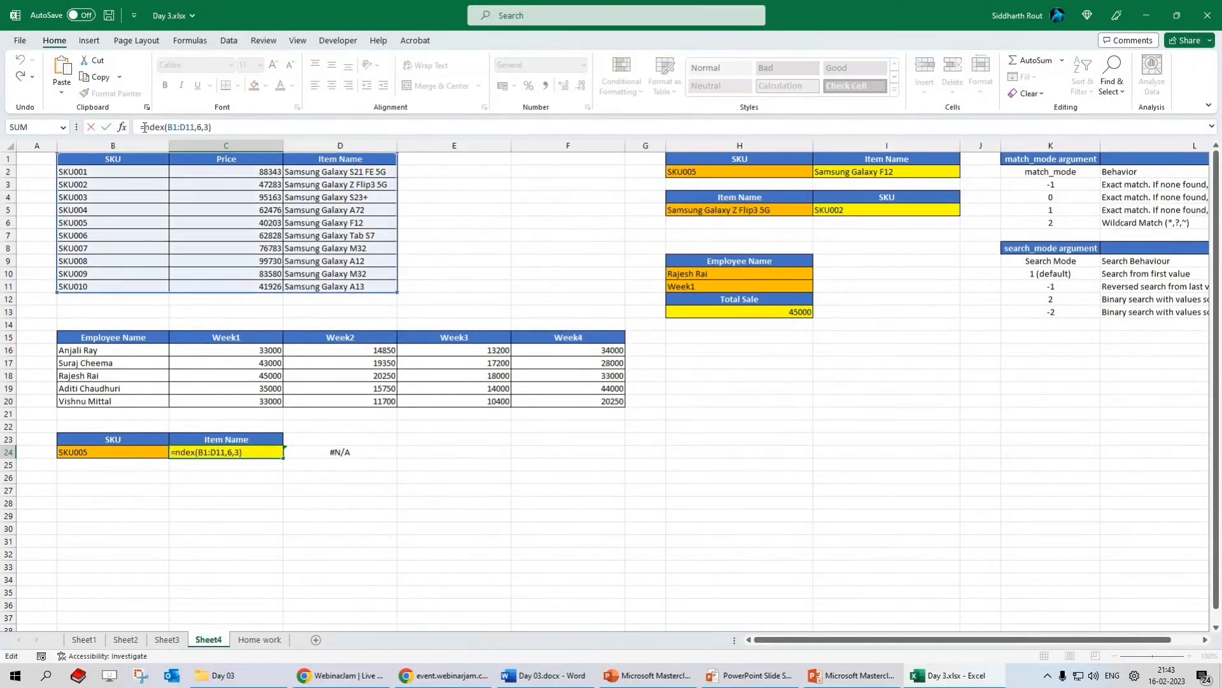
type("i")
key("ctrl+Return")
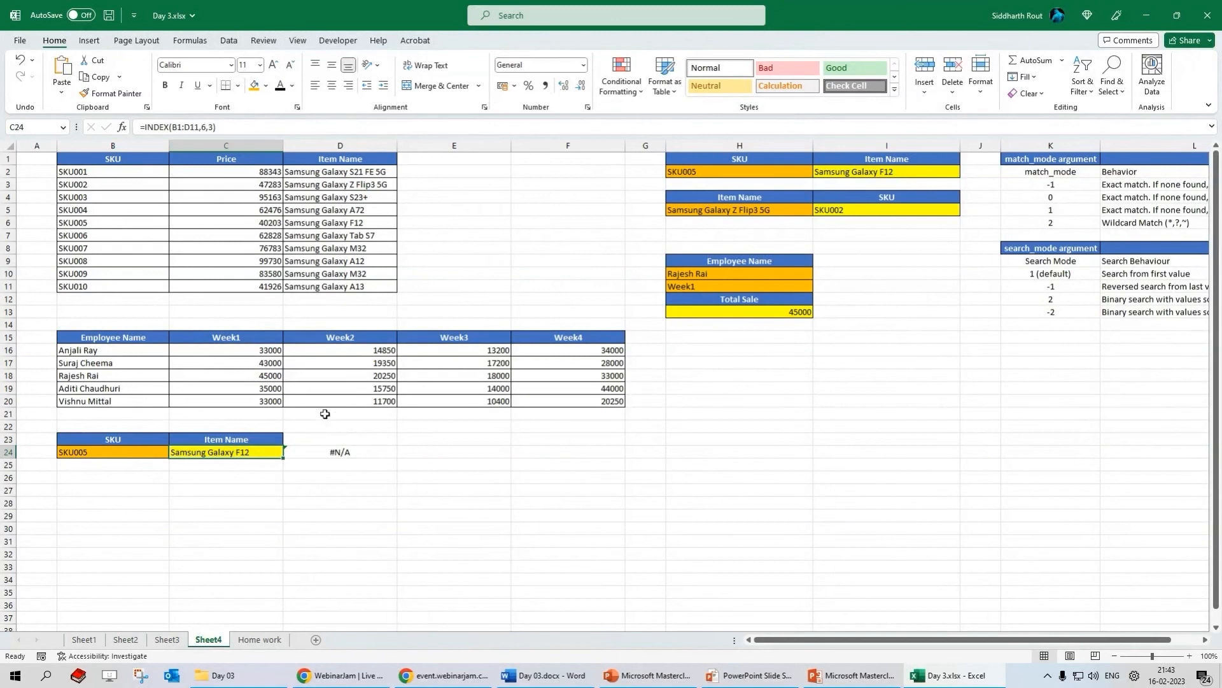
- Clear the lookup formula from D24 and abandon the MATCH entry started there
left_click(352, 461)
type("=match(")
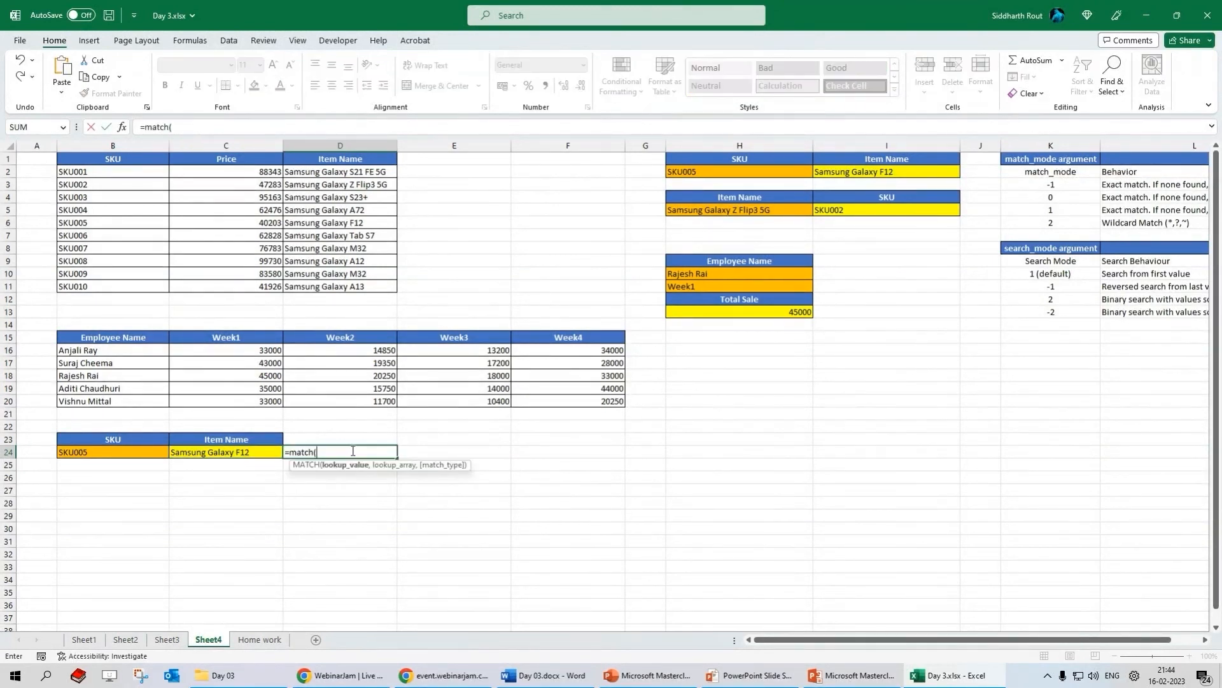
left_click(104, 350)
type(",")
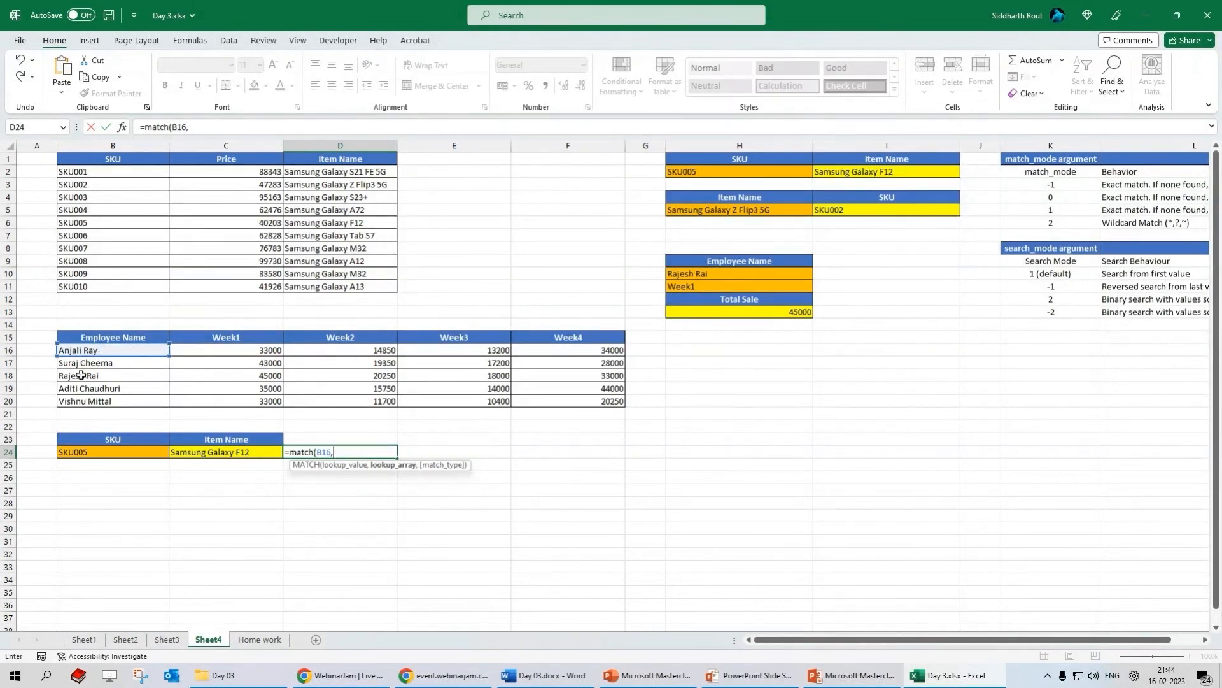
key("Escape")
left_click(205, 455)
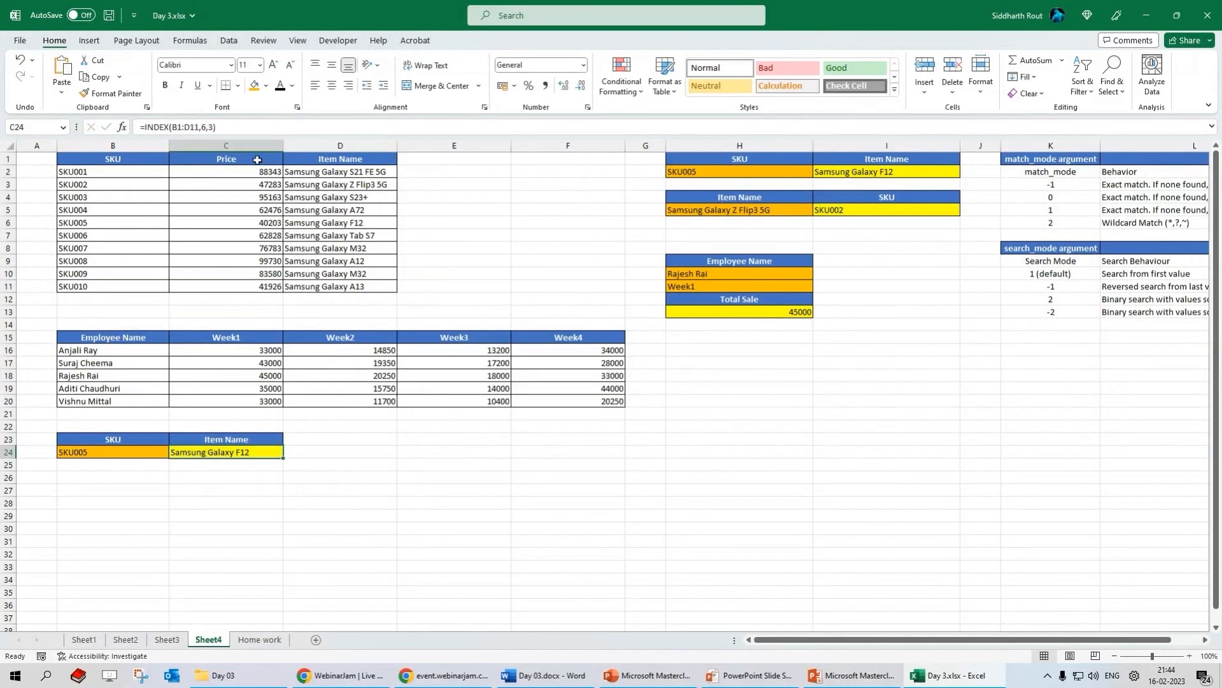
left_click(202, 126)
double_click(204, 127)
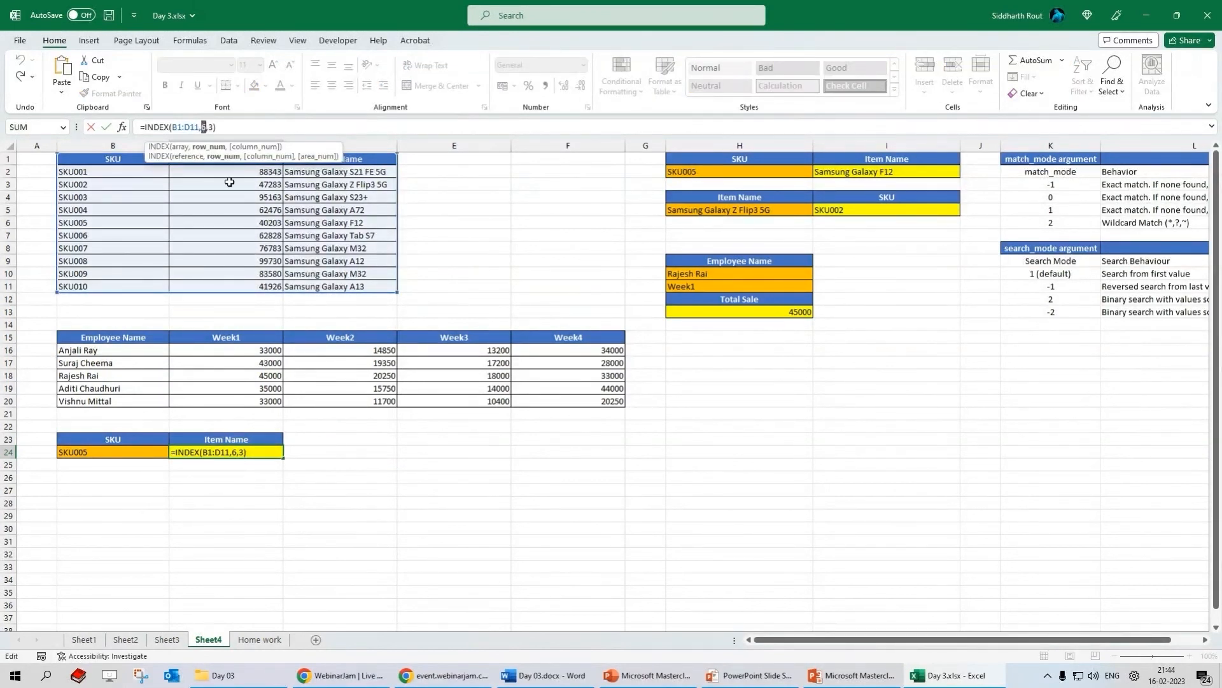
type("match")
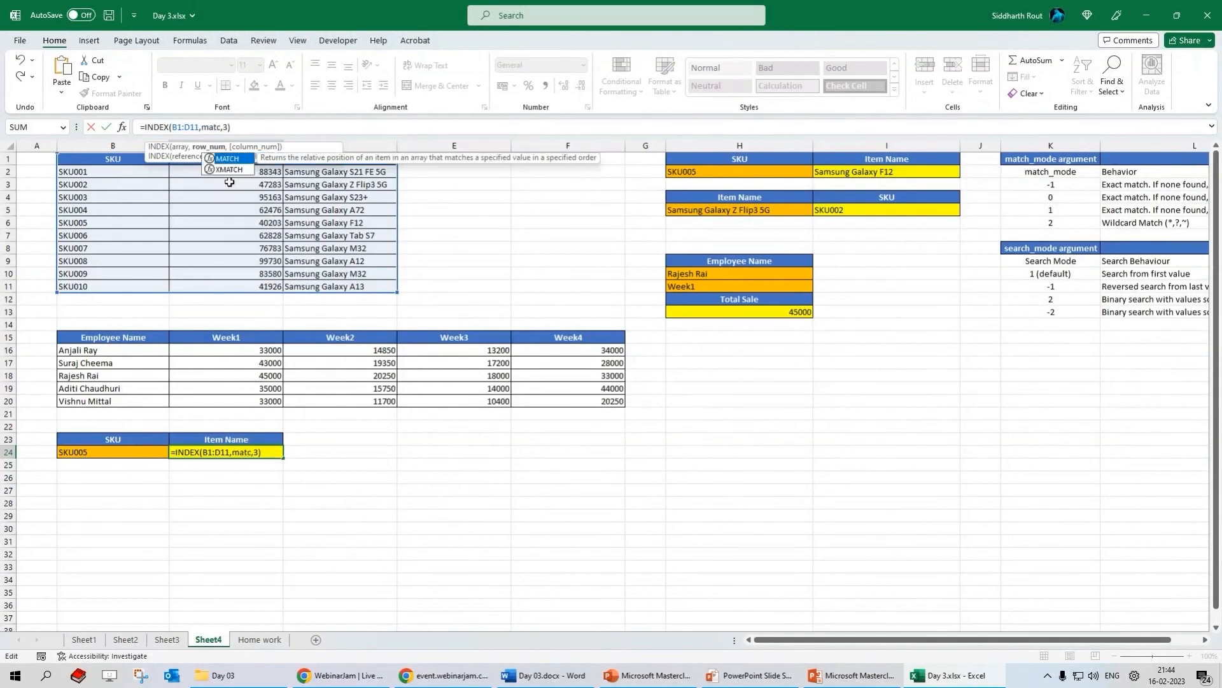
type("(")
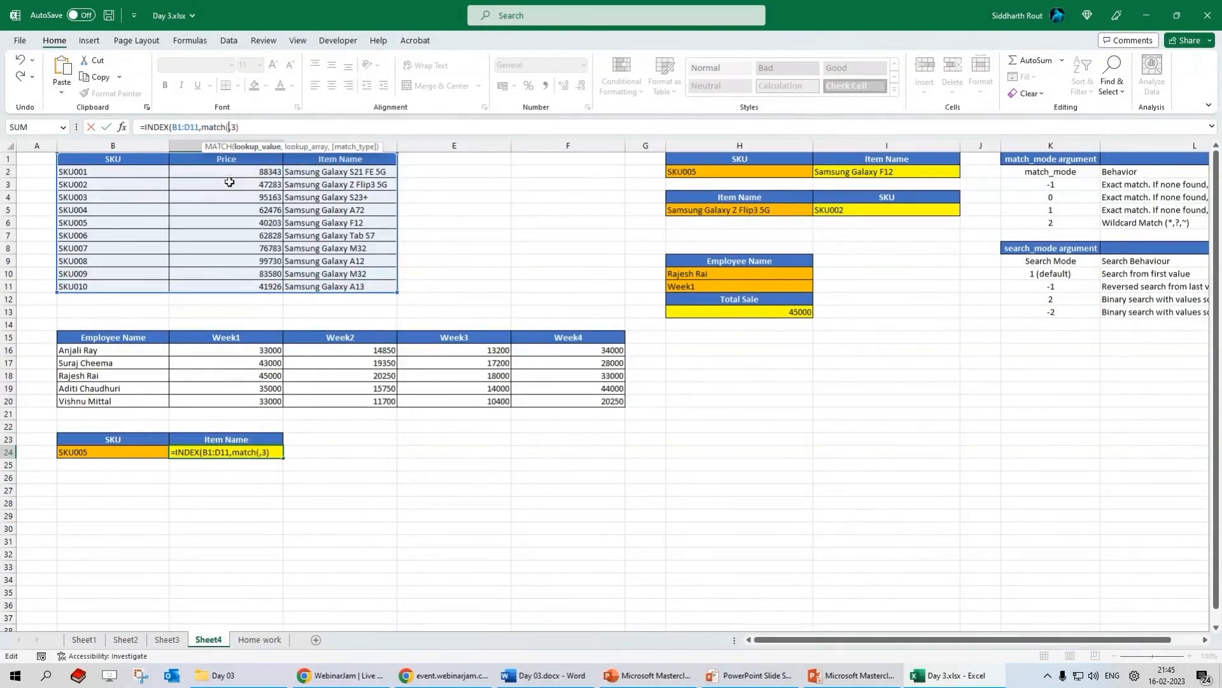
left_click(305, 173)
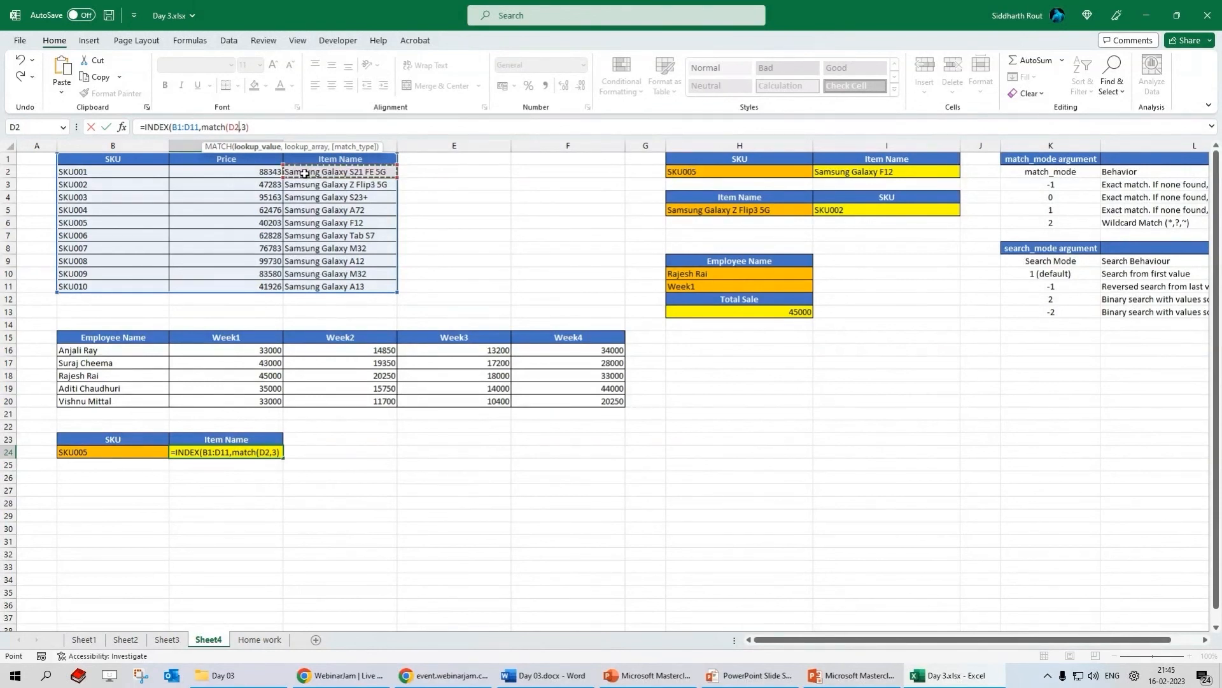
key("Escape")
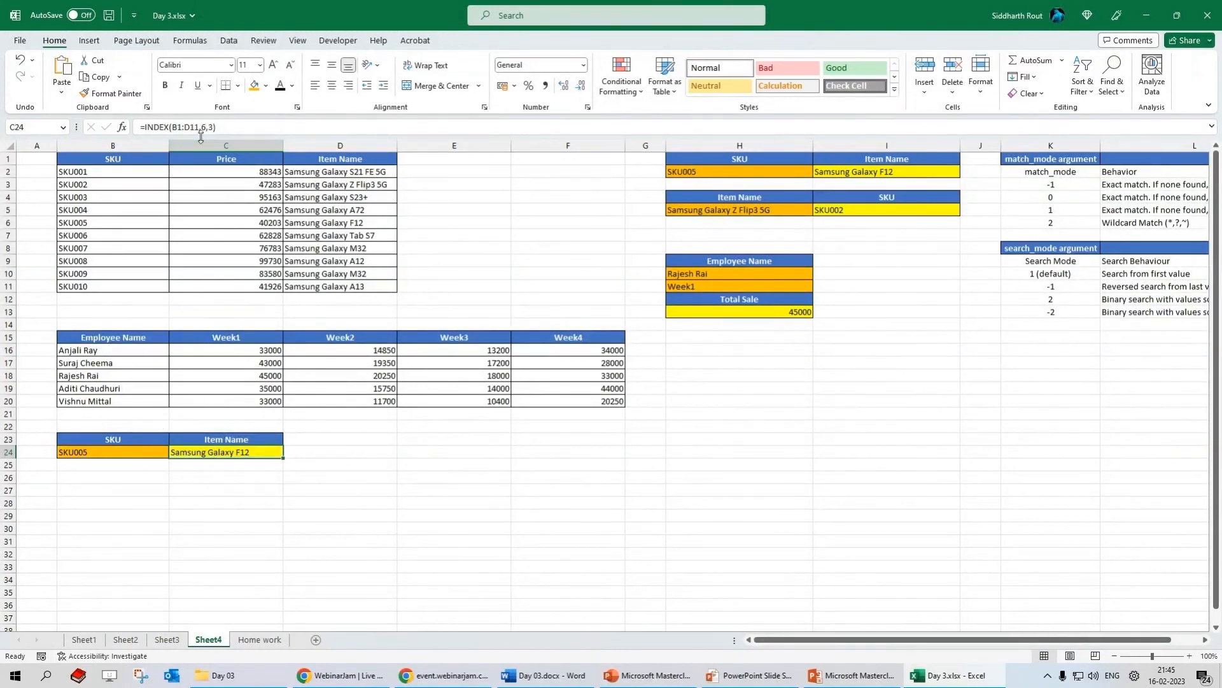
- Enter =MATCH(B24,B1:B11,0) in C26 to find the row position of the lookup SKU in the SKU column
left_click_drag(86, 159, 99, 222)
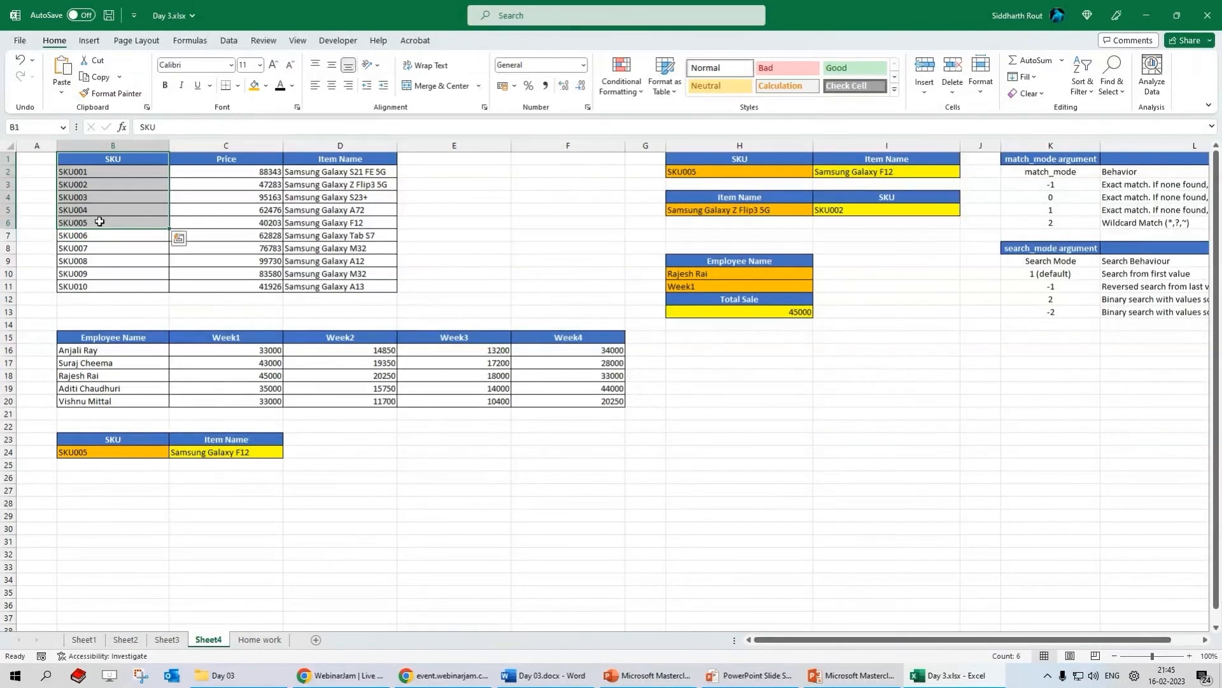
left_click(238, 475)
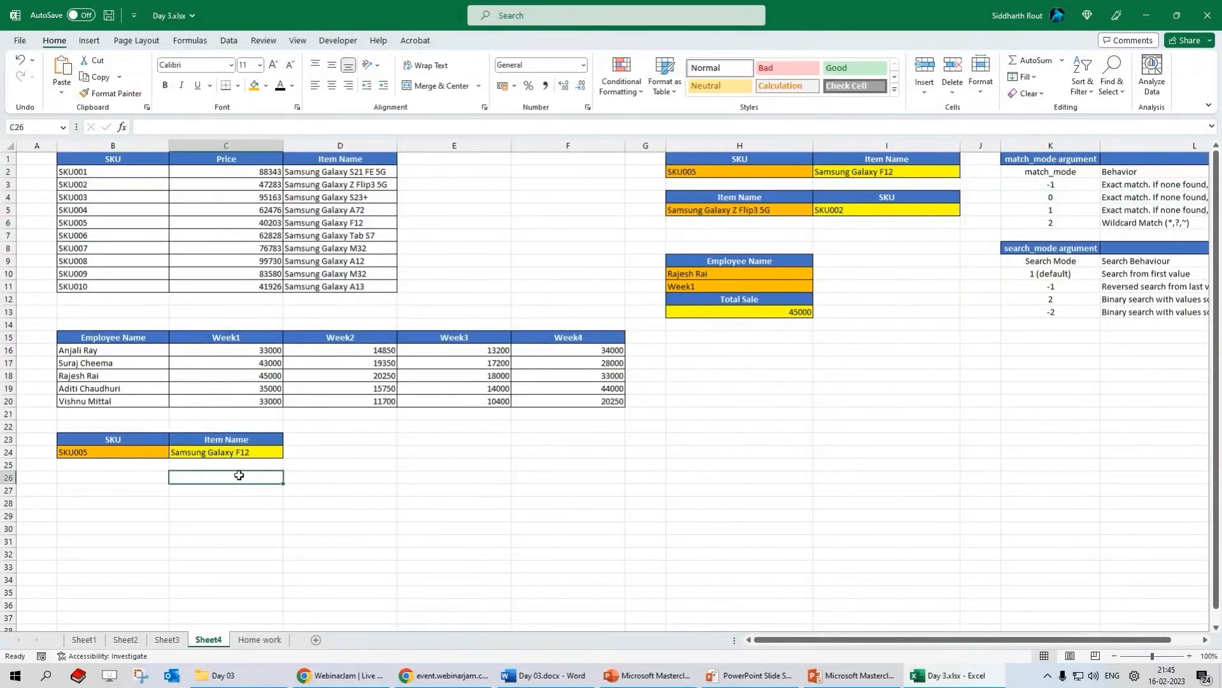
type("=match(")
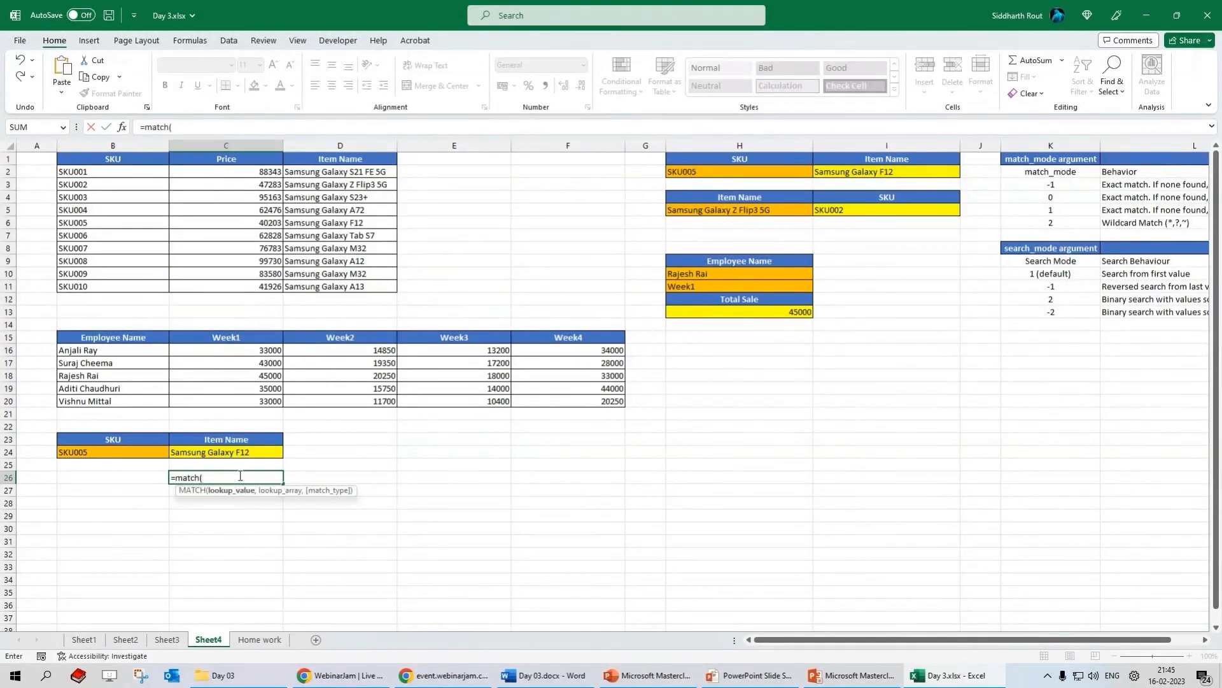
left_click(96, 452)
type(",")
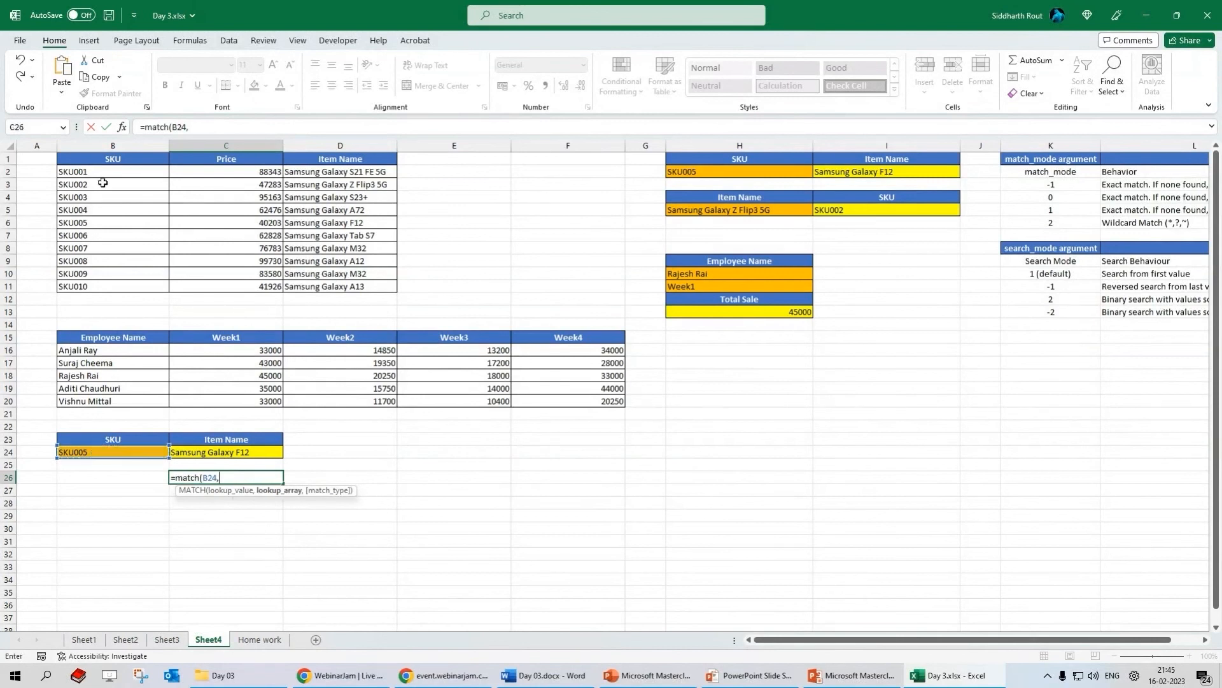
left_click_drag(114, 165, 134, 282)
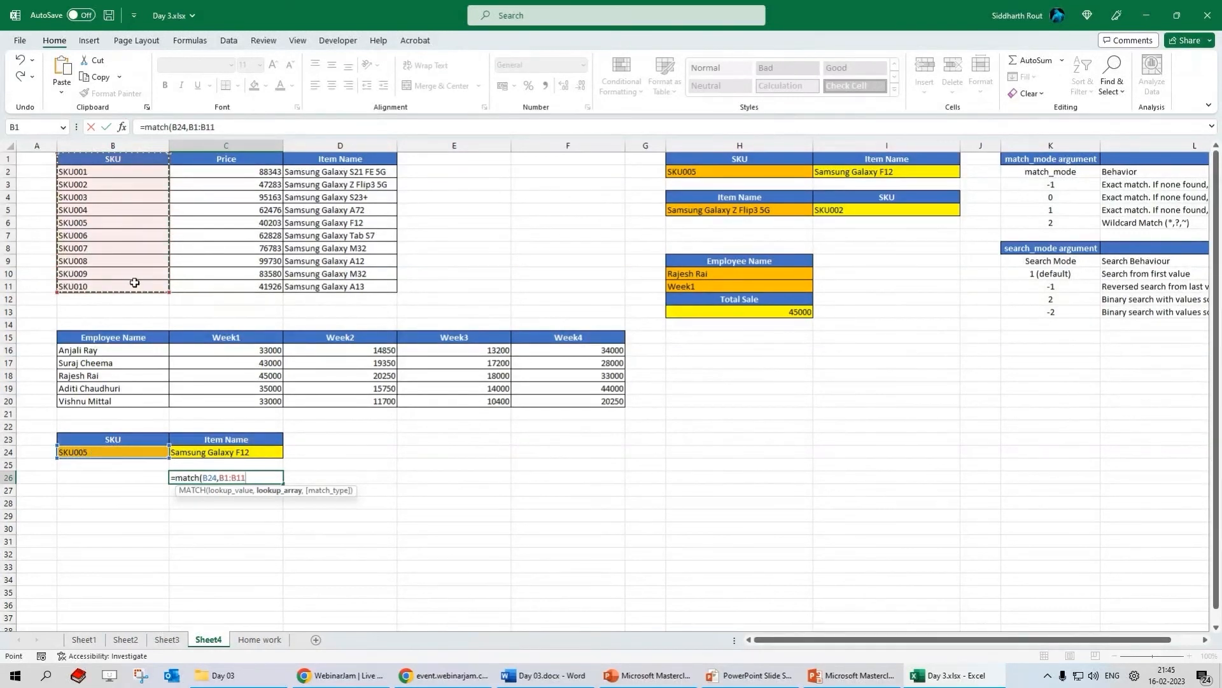
type(",")
type("0)")
key("ctrl+Return")
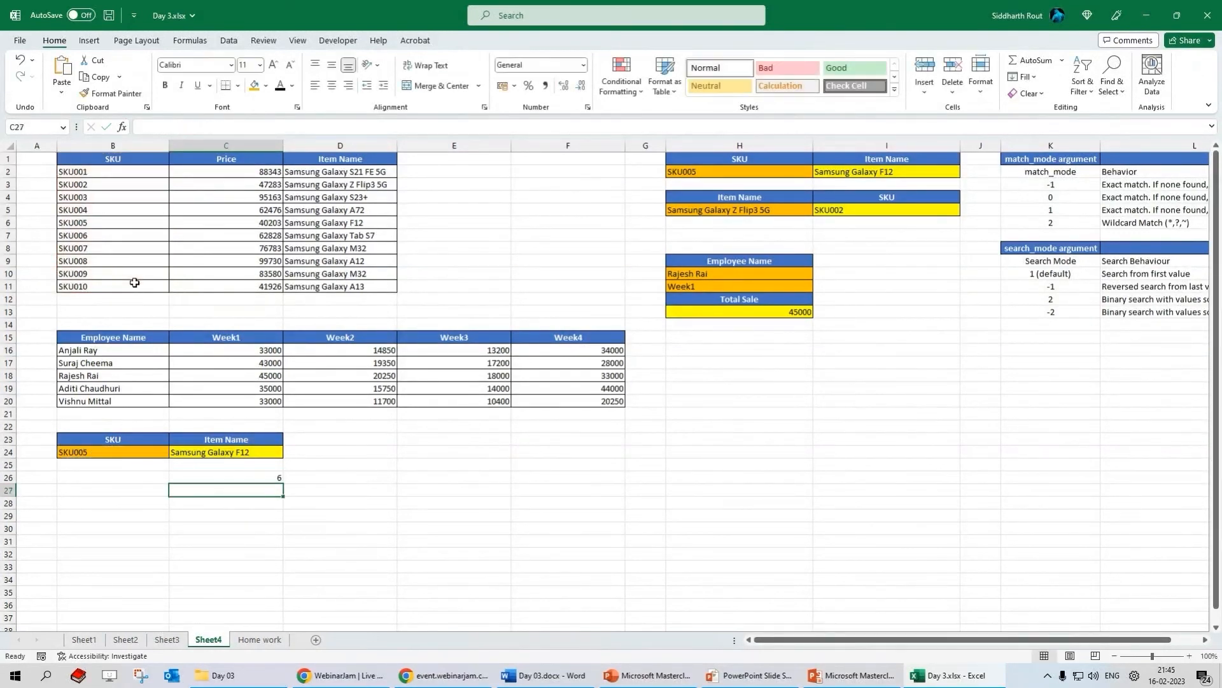
- Copy the MATCH expression from C26 and use it to replace the row number in C24's INDEX formula
left_click_drag(145, 127, 231, 127)
key("Escape")
left_click(242, 451)
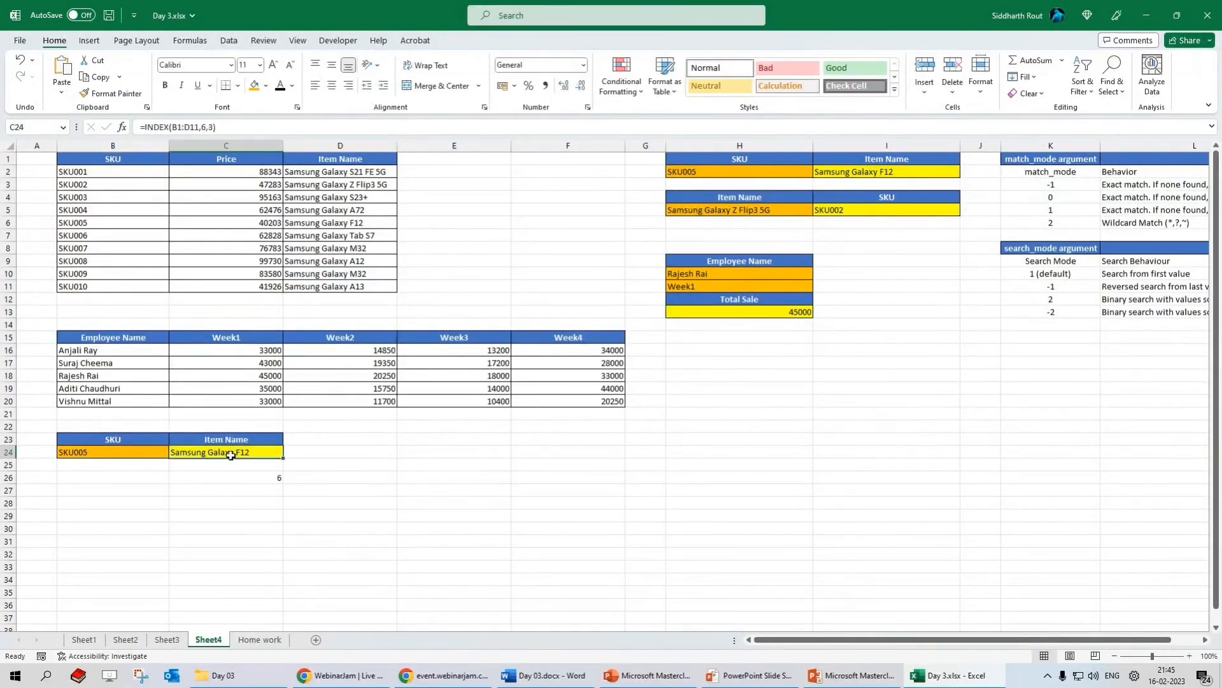
double_click(203, 127)
key("ctrl+v")
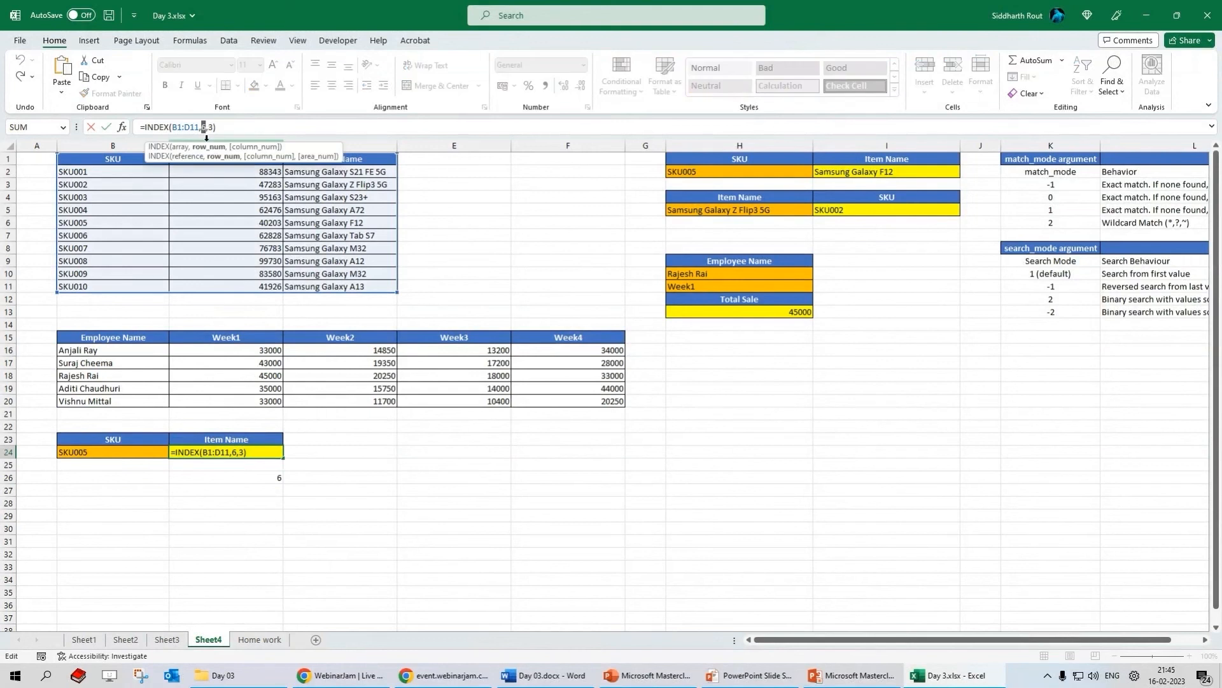
key("ctrl+Return")
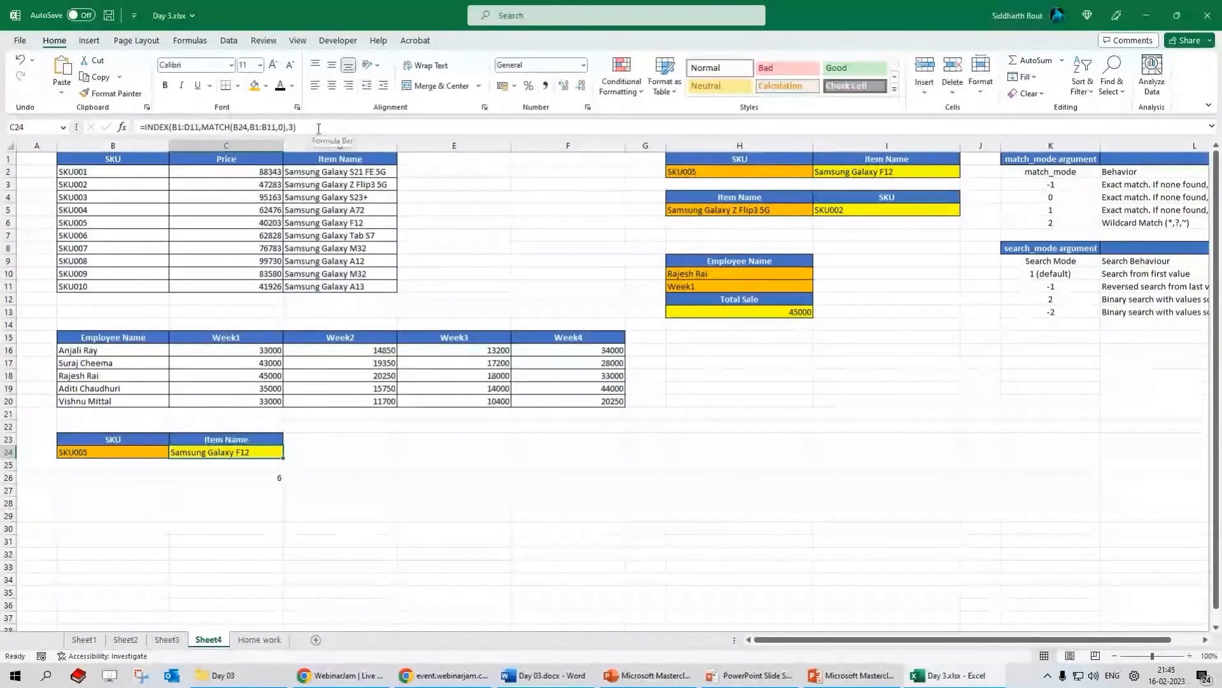
- Examine the row and column number arguments of C24's INDEX formula and C26's MATCH formula against the upper SKU table
double_click(293, 127)
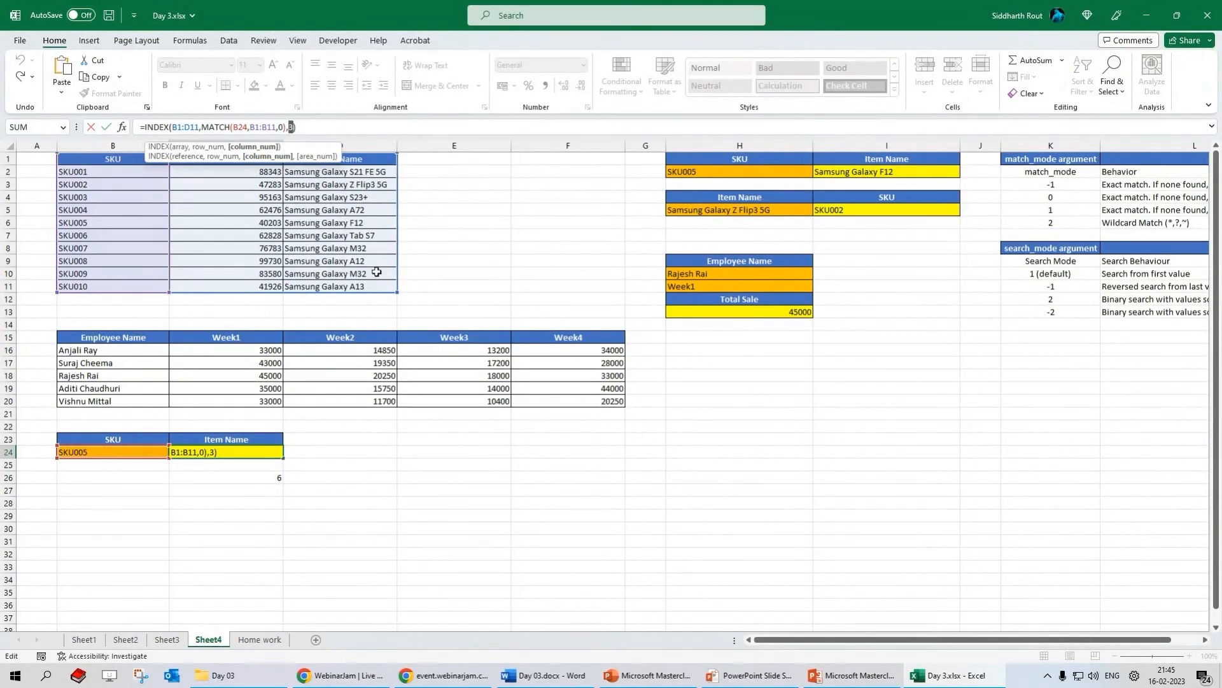
key("ctrl+Return")
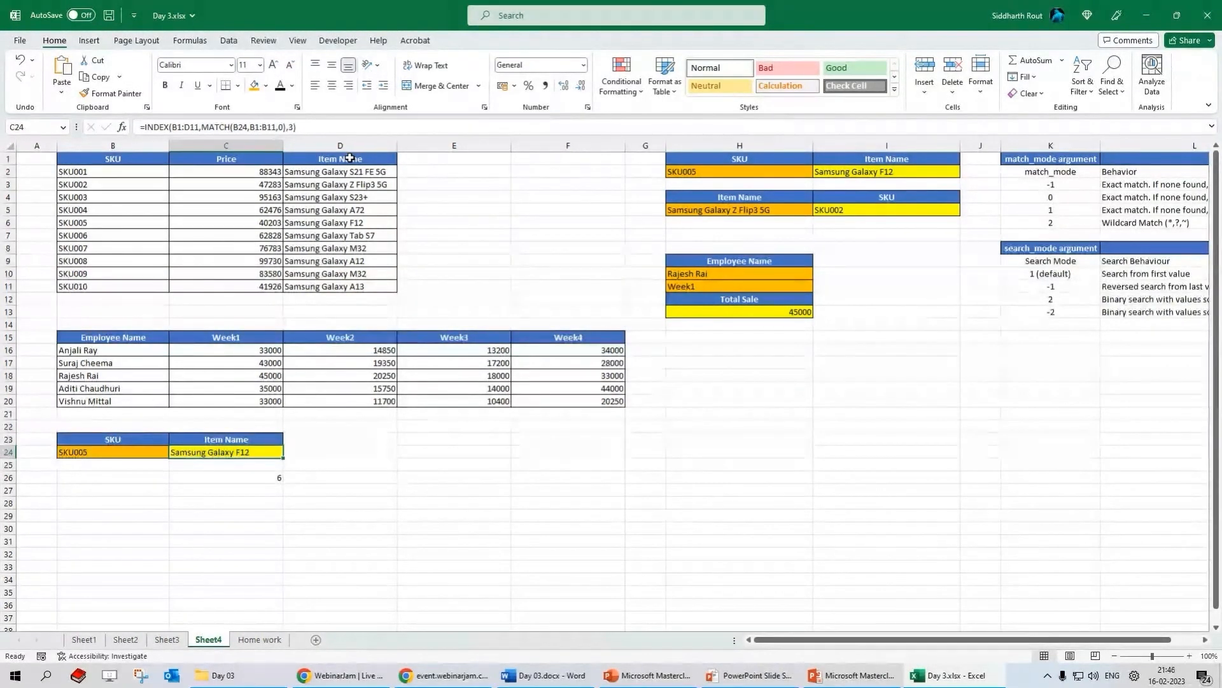
left_click(292, 127)
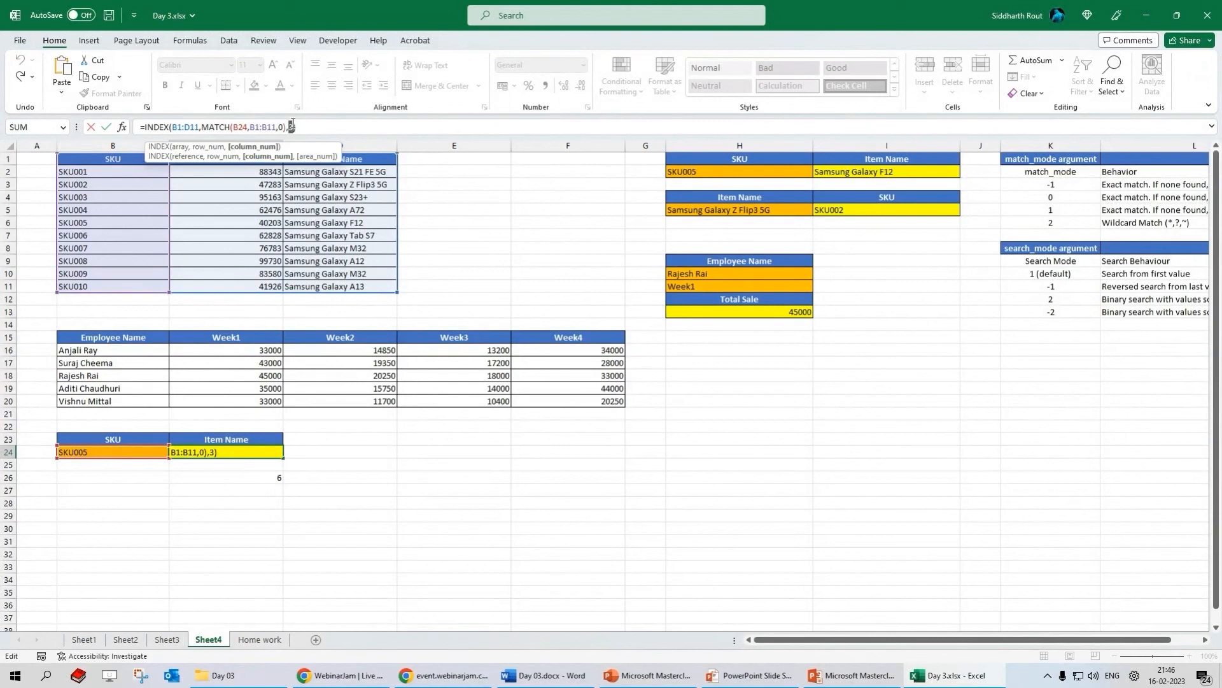
key("ctrl+Return")
left_click_drag(101, 201, 344, 198)
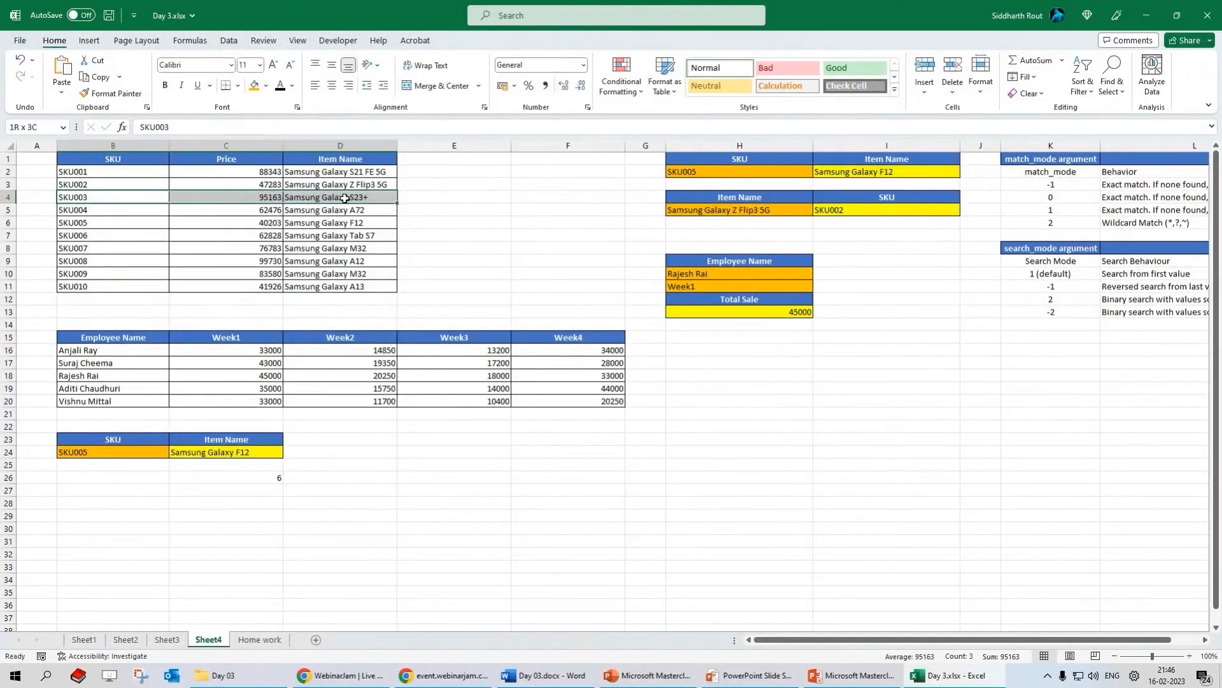
left_click(246, 453)
left_click(146, 130)
left_click_drag(147, 129, 287, 128)
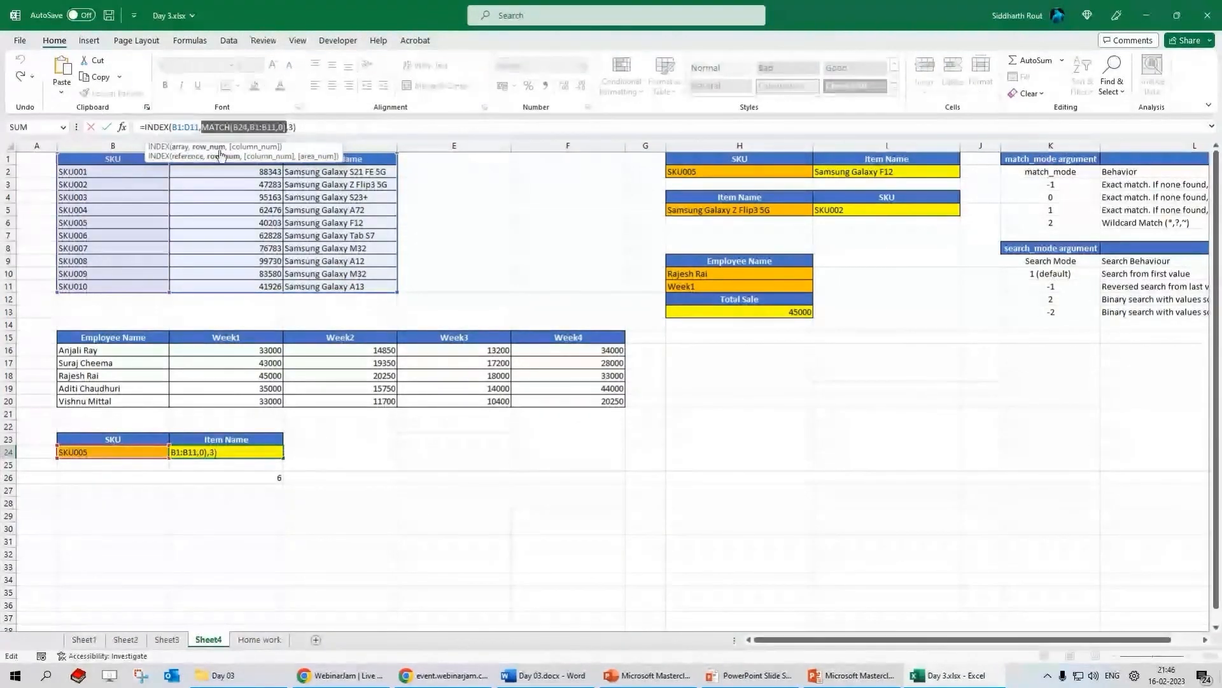
double_click(291, 127)
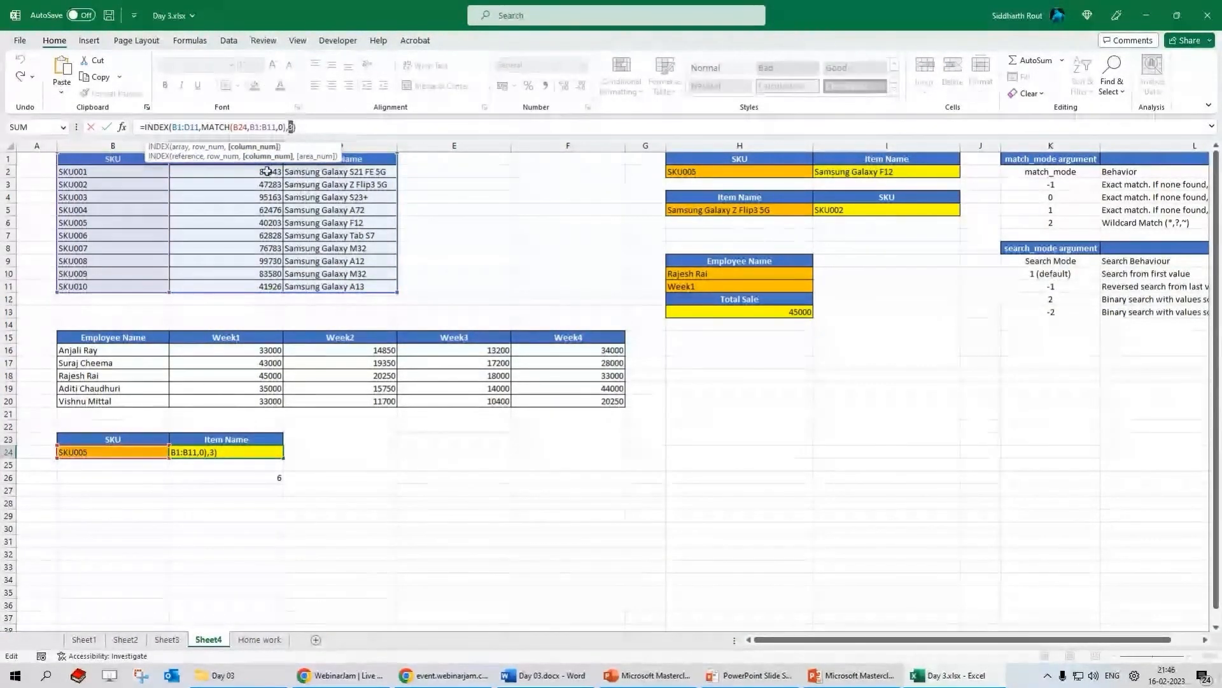
left_click(236, 477)
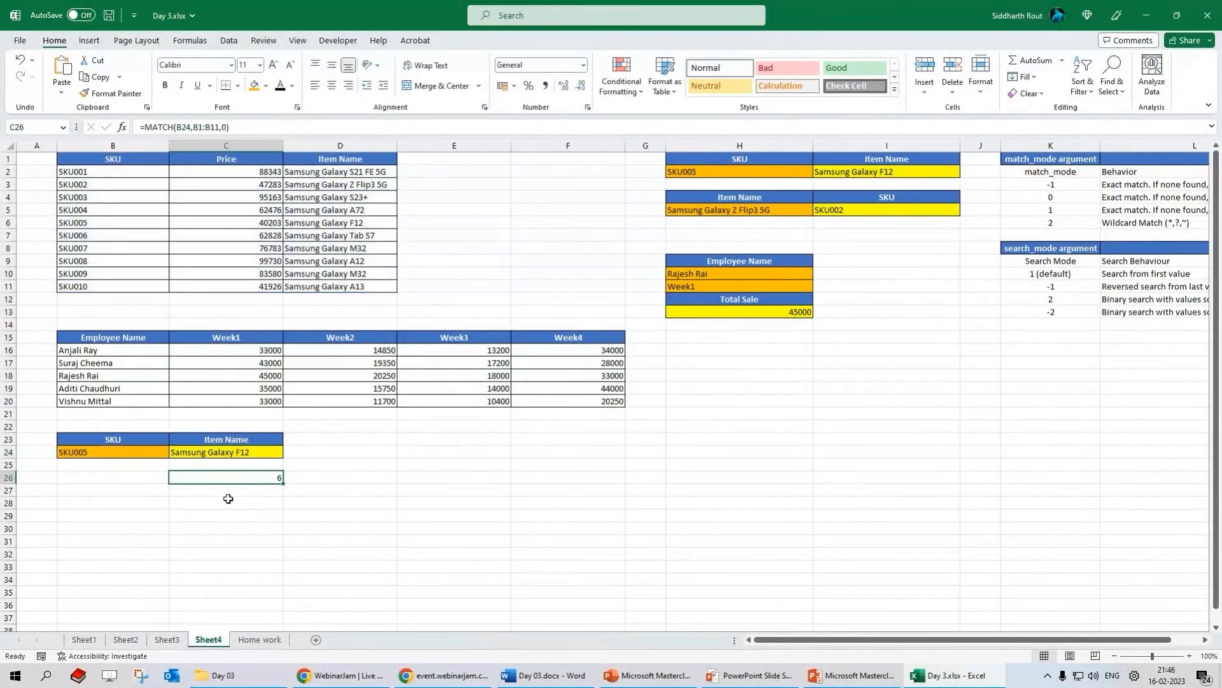
left_click(233, 493)
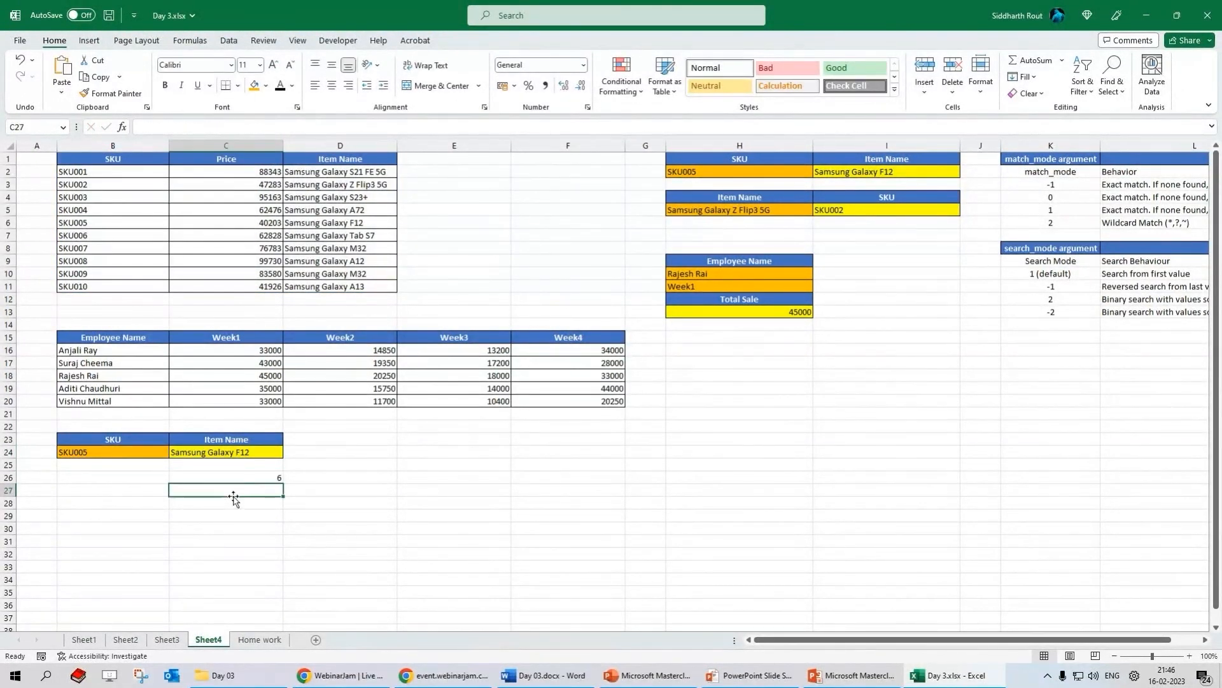
left_click(236, 453)
double_click(292, 127)
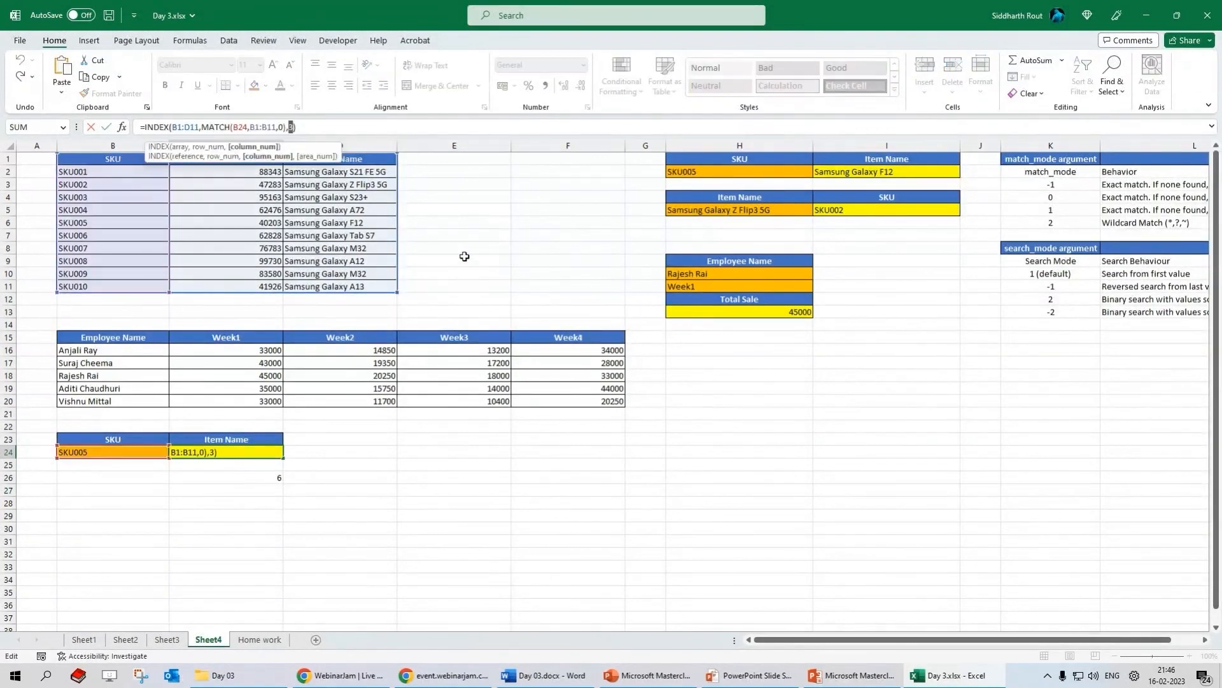
key("ctrl+Return")
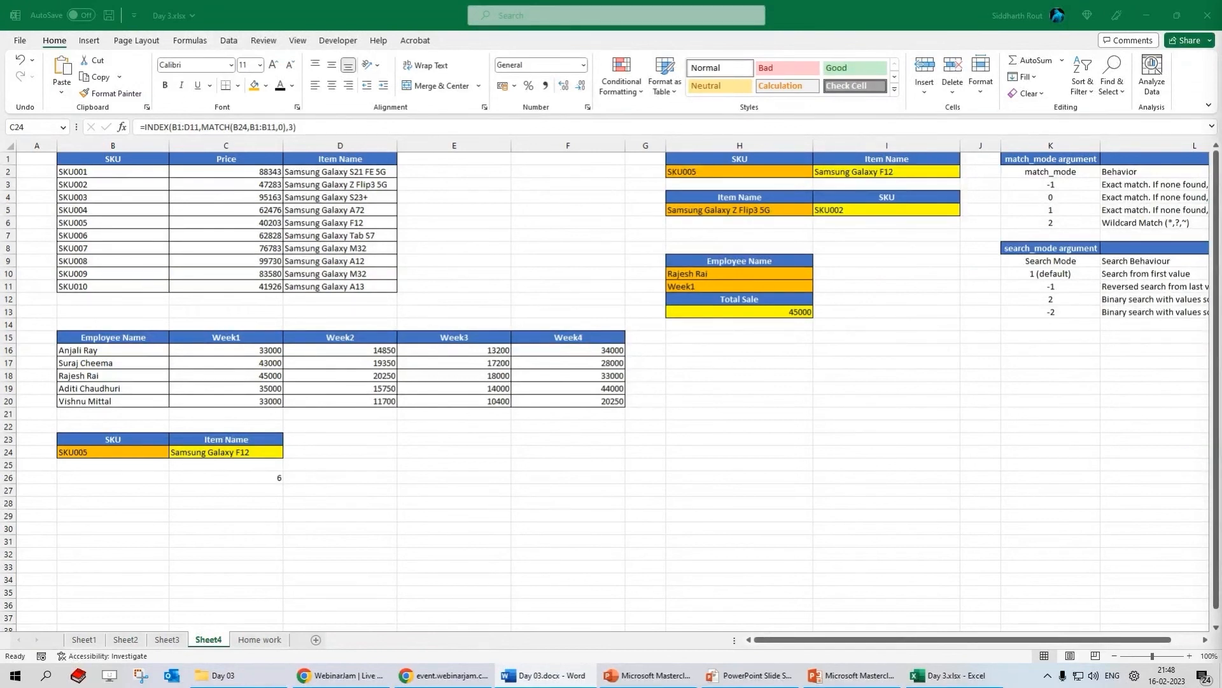
left_click(245, 476)
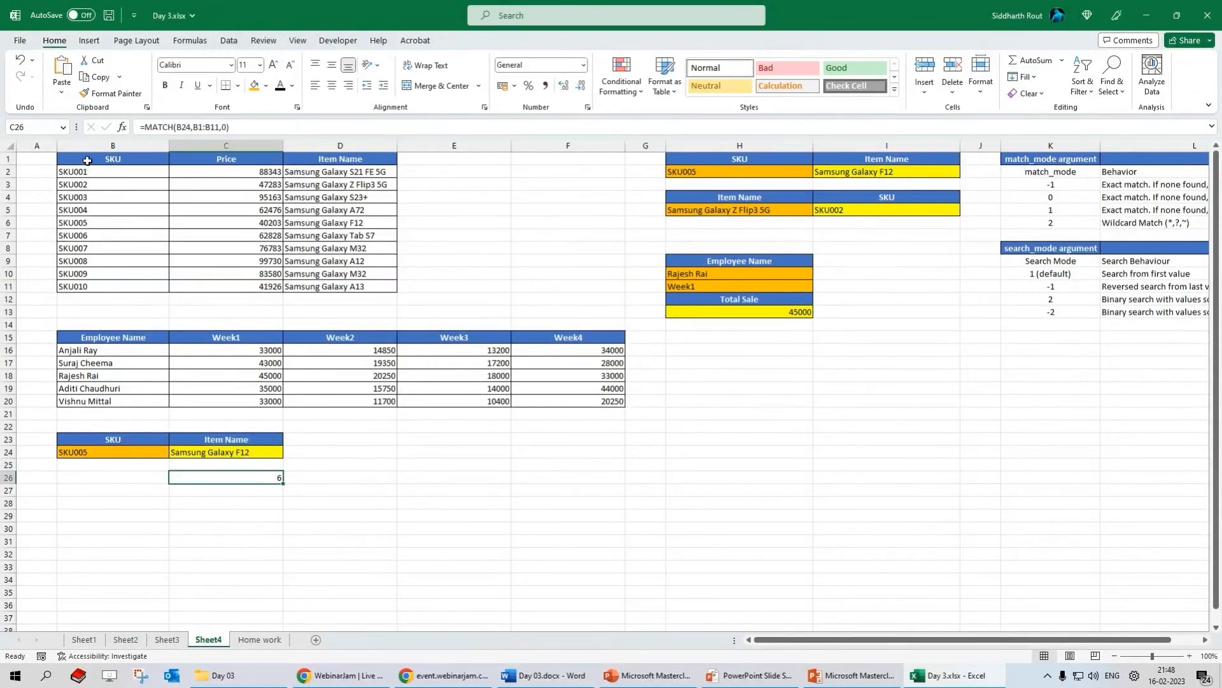
left_click_drag(82, 167, 90, 283)
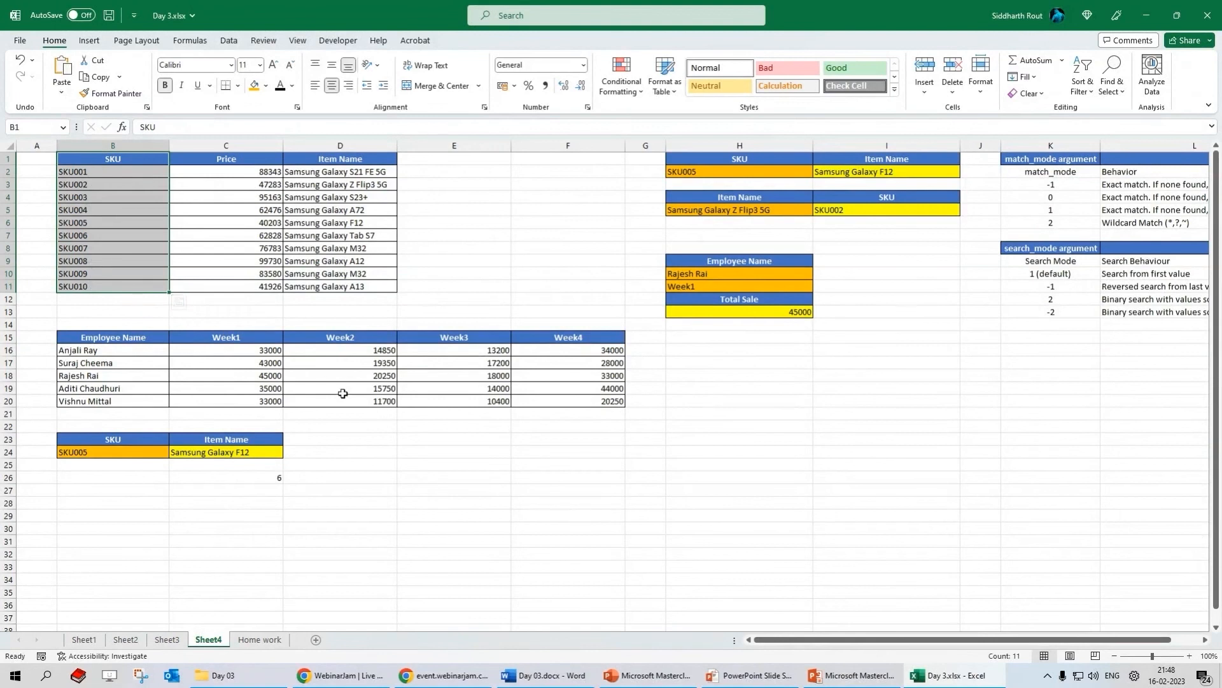